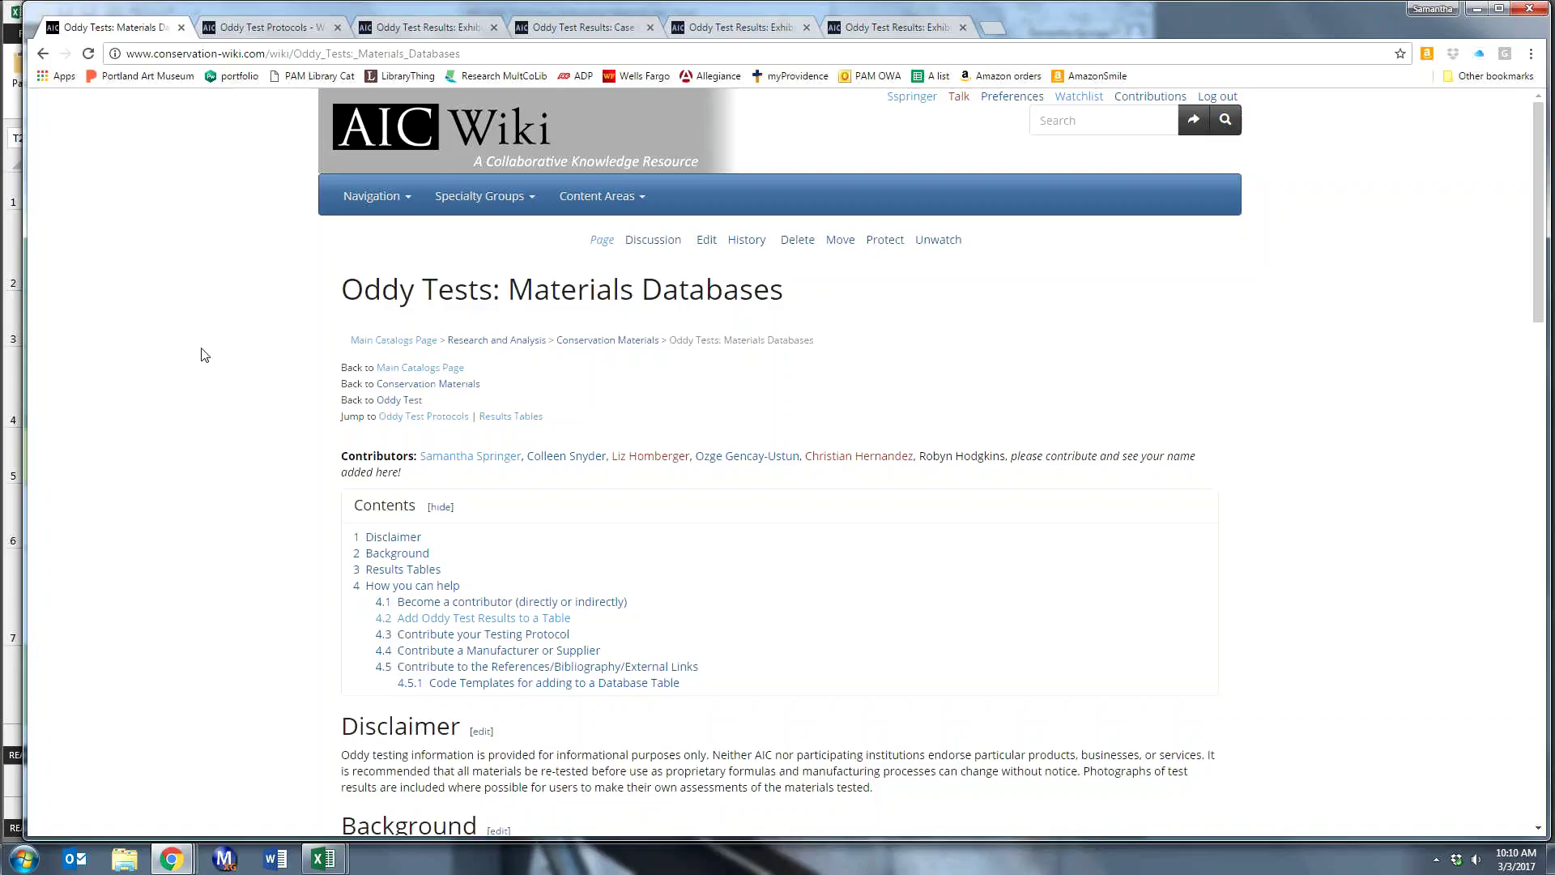
# - Go to the wiki Main Page and open Materials Testing under Research and Analysis
pyautogui.click(374, 196)
pyautogui.click(378, 240)
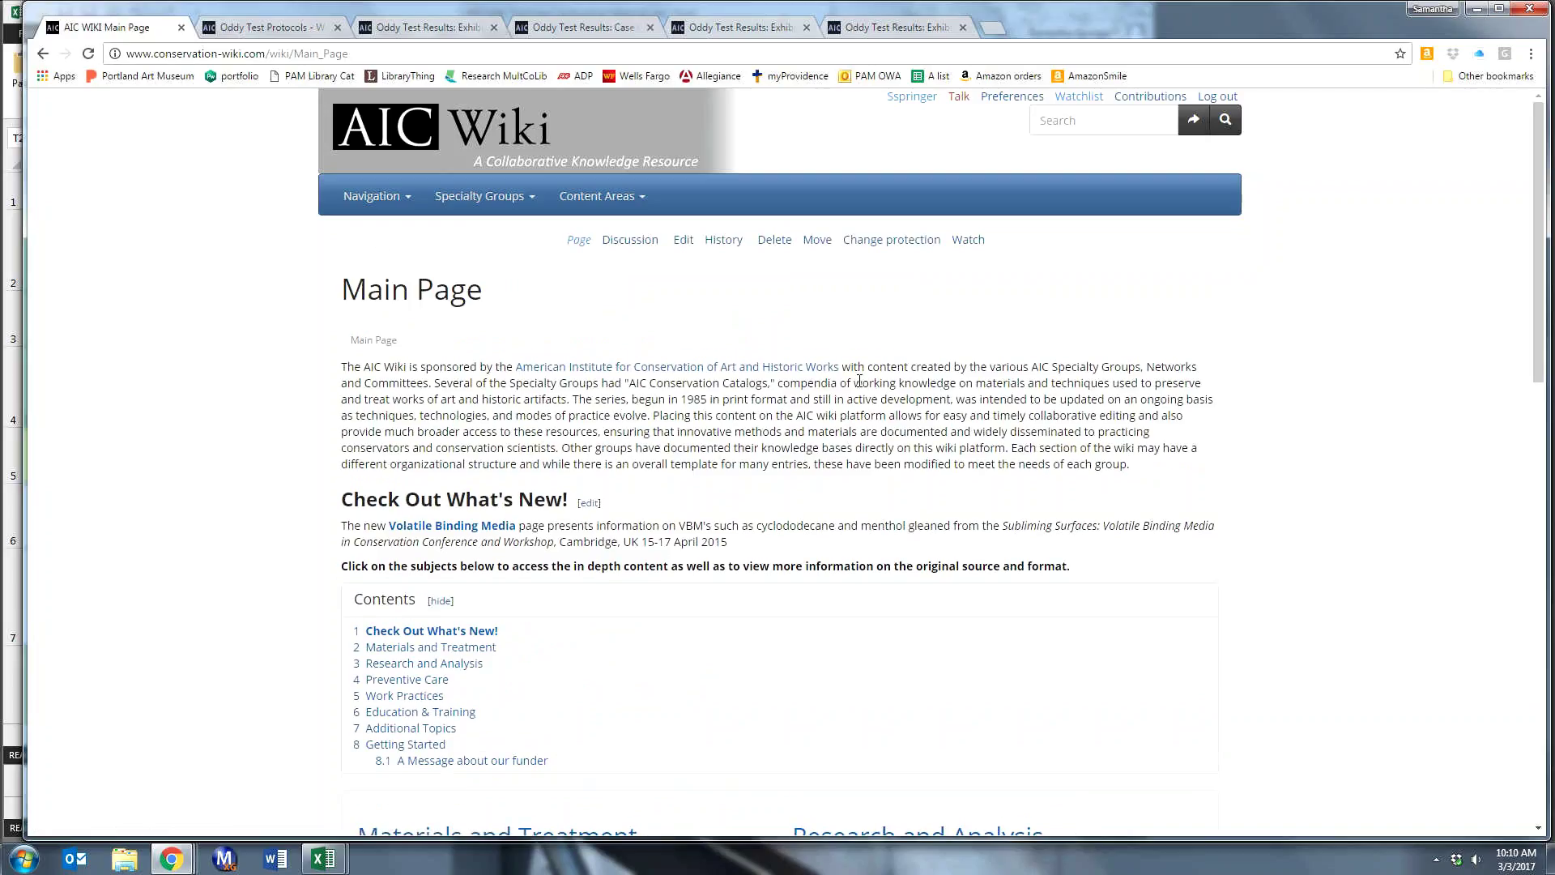
pyautogui.scroll(-3, 859, 381)
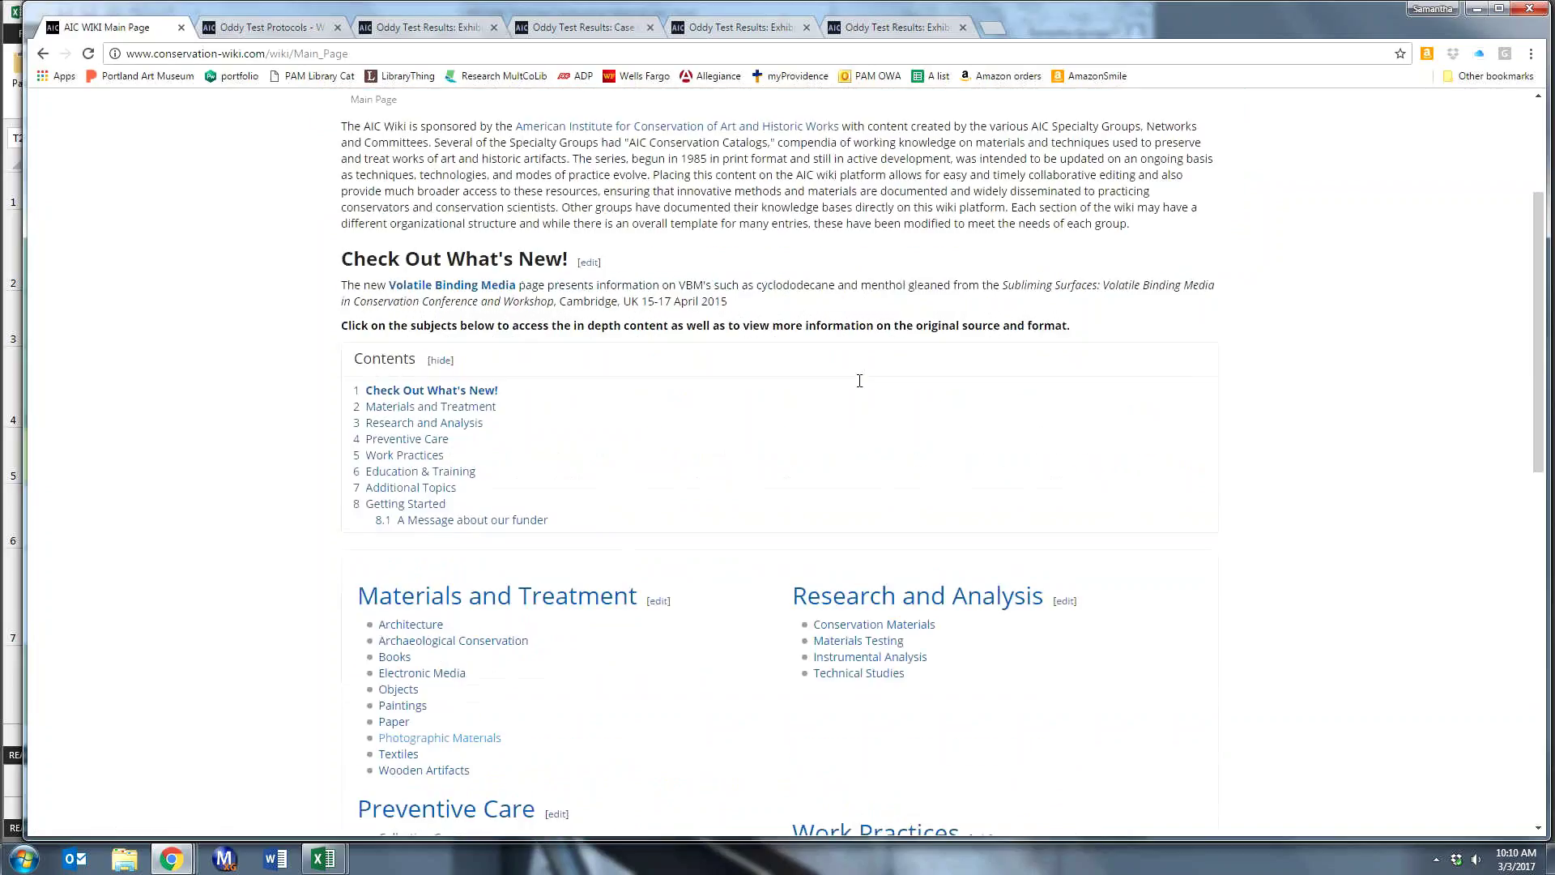
pyautogui.scroll(-2, 860, 381)
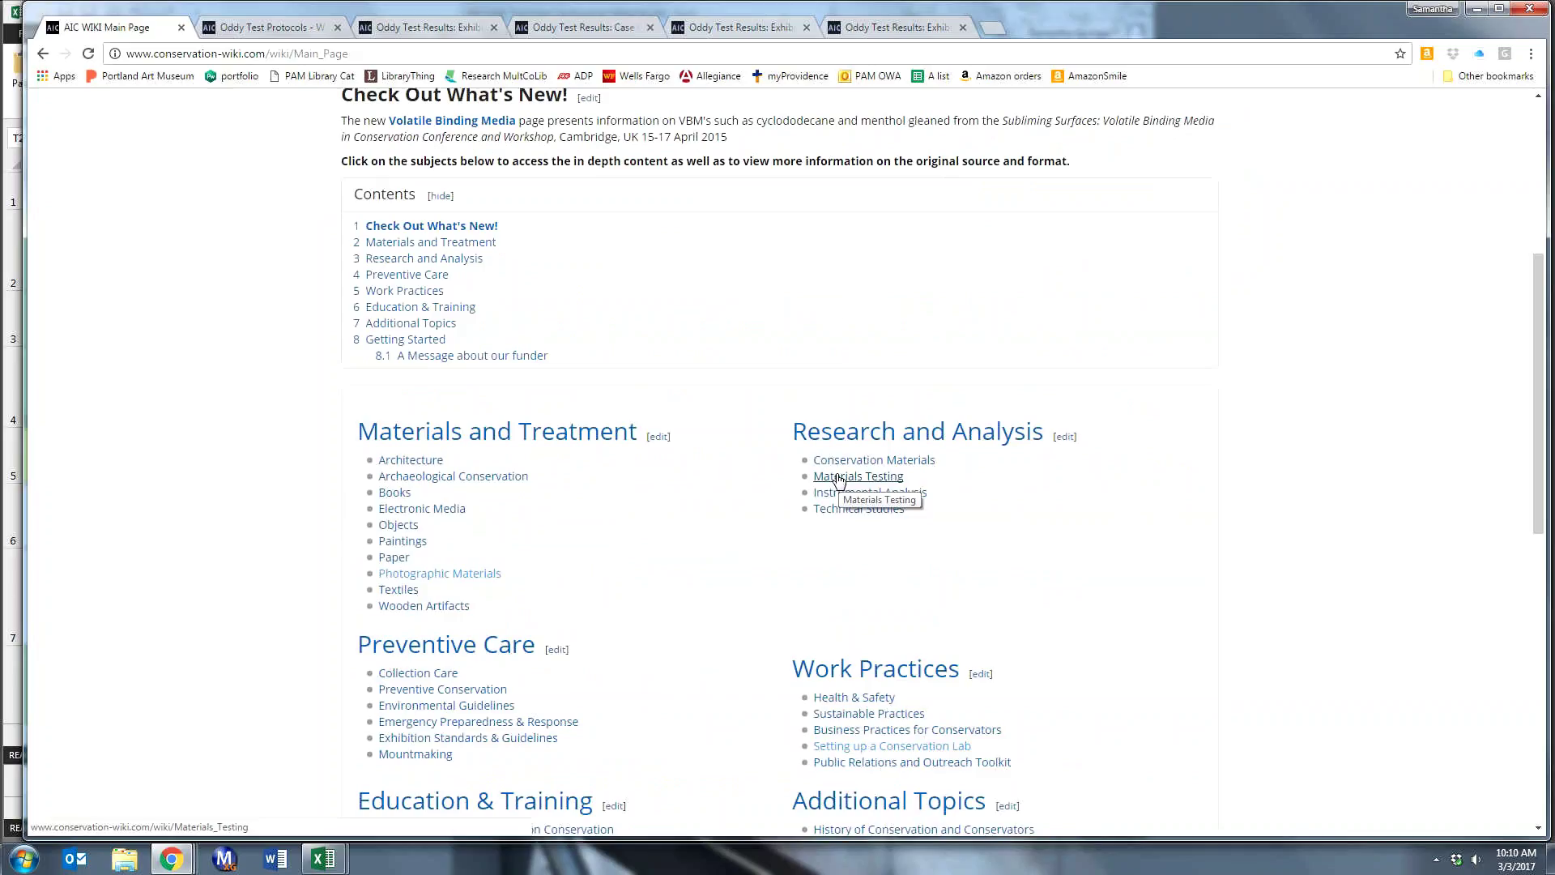
pyautogui.click(838, 478)
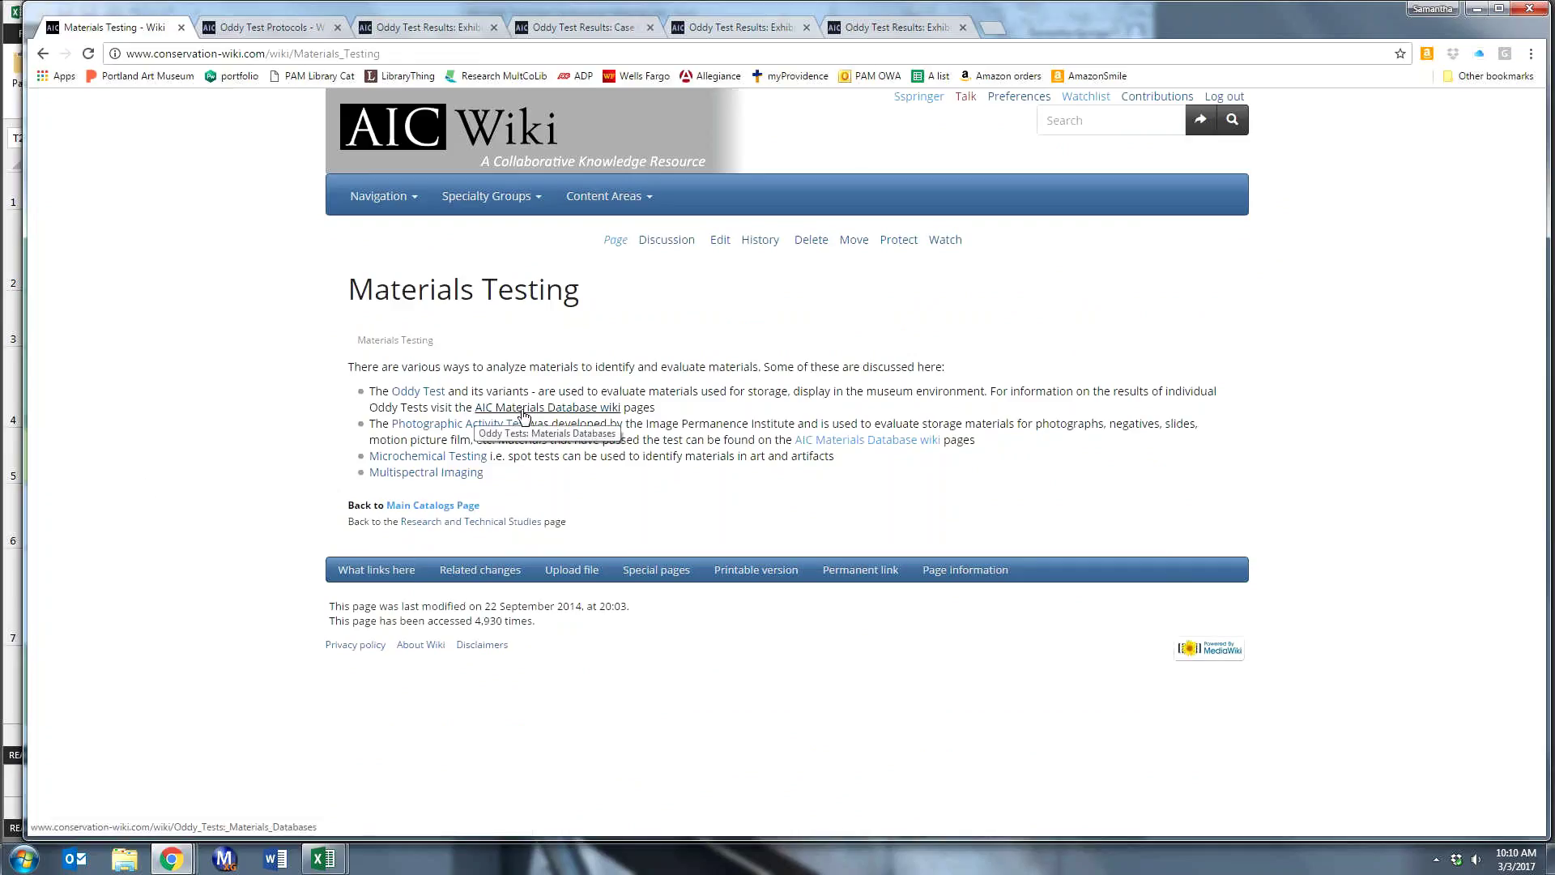
# - Follow the AIC Materials Database wiki link and read down to the Results Tables list
pyautogui.click(553, 415)
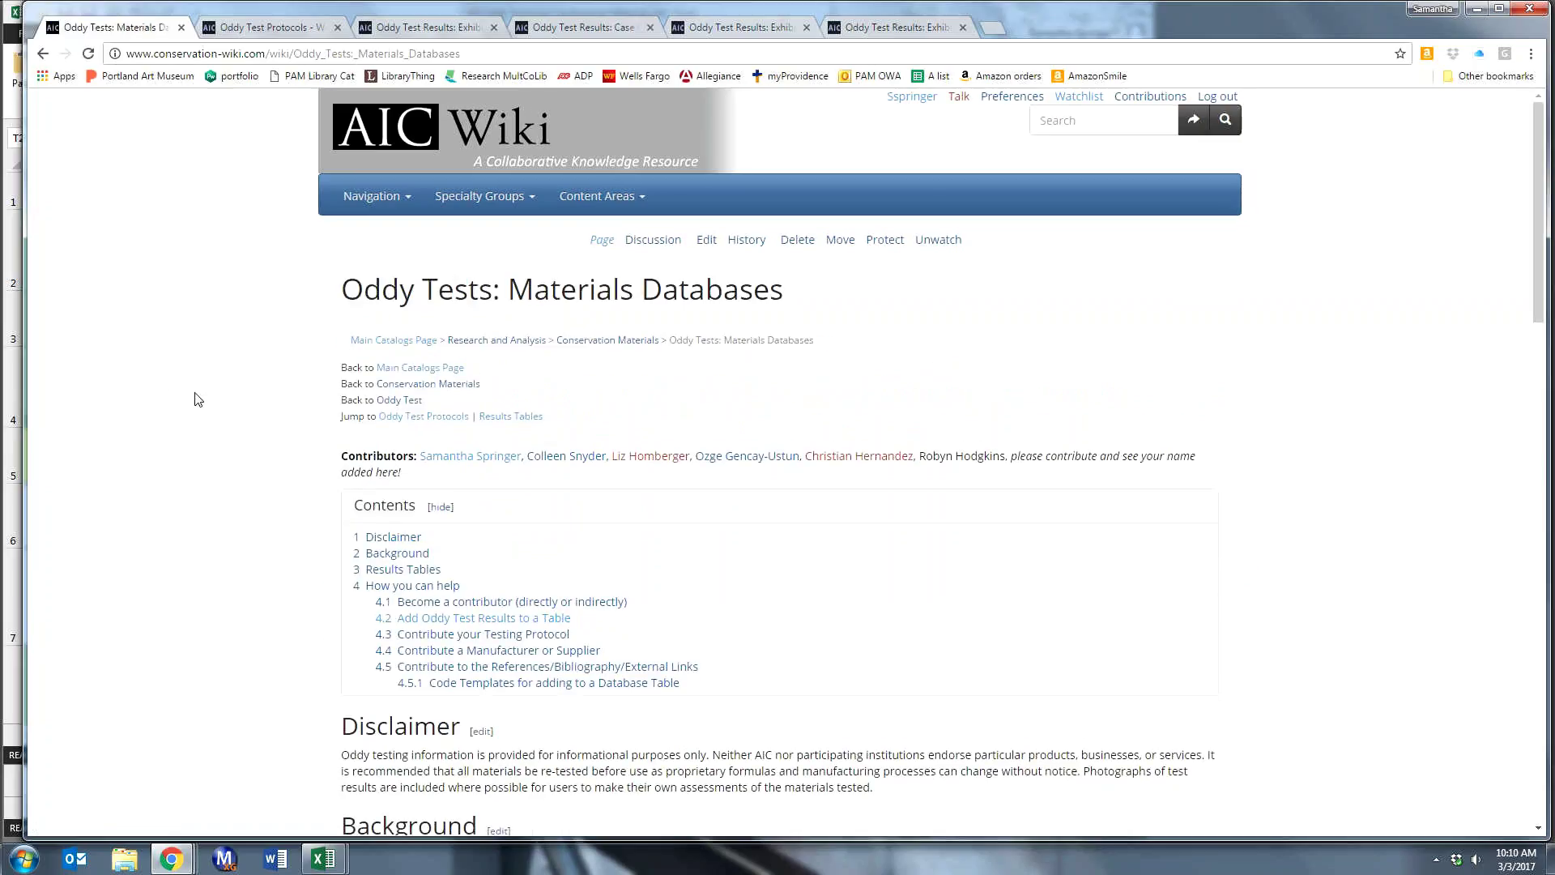
pyautogui.scroll(-2, 205, 363)
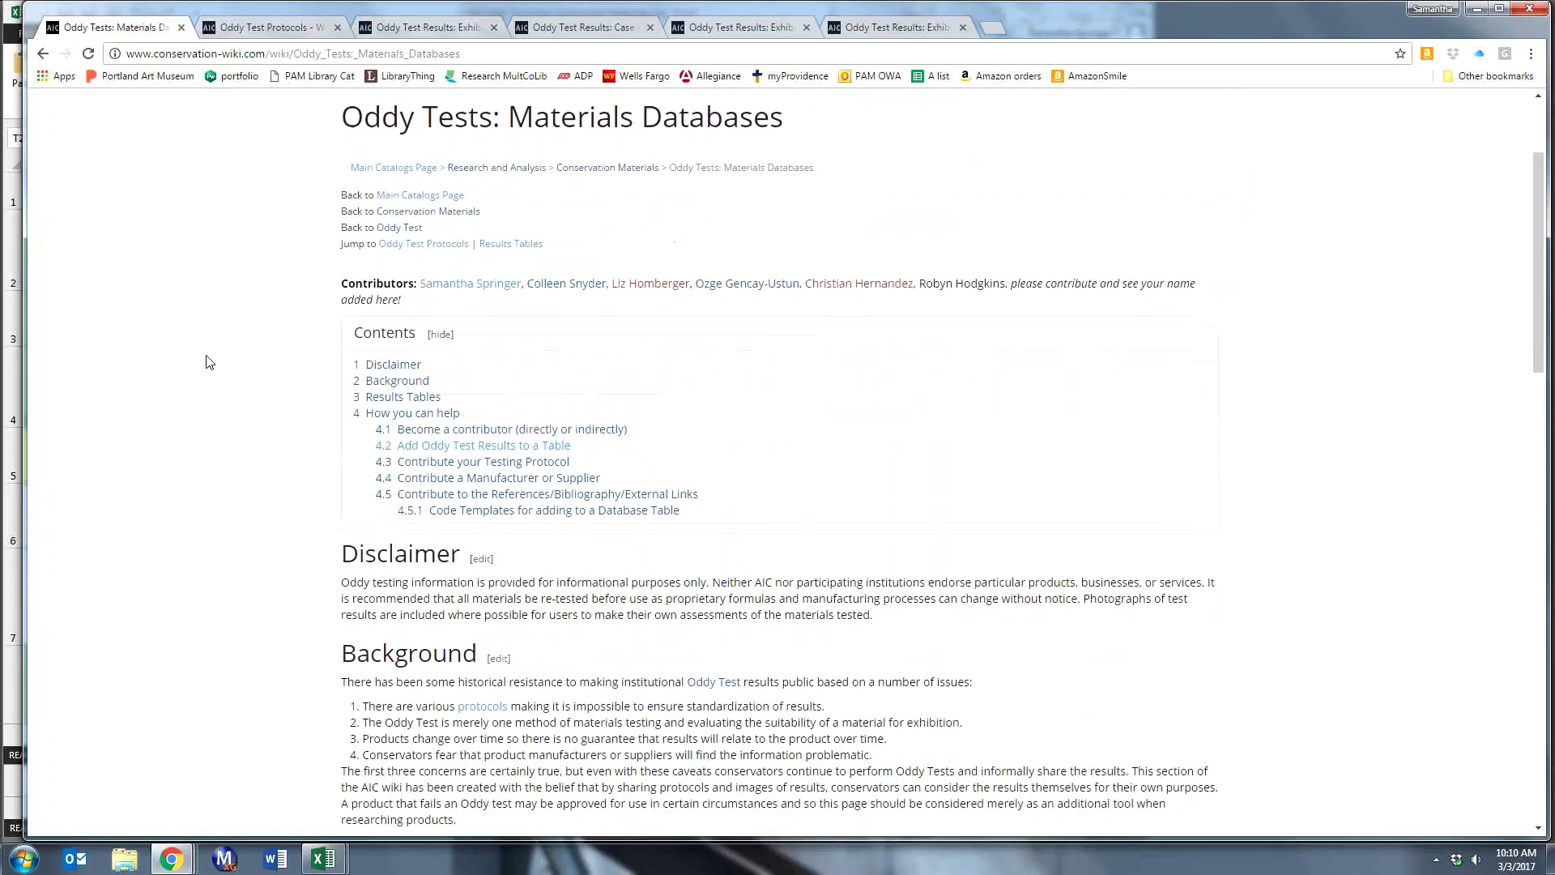
pyautogui.scroll(-2, 205, 363)
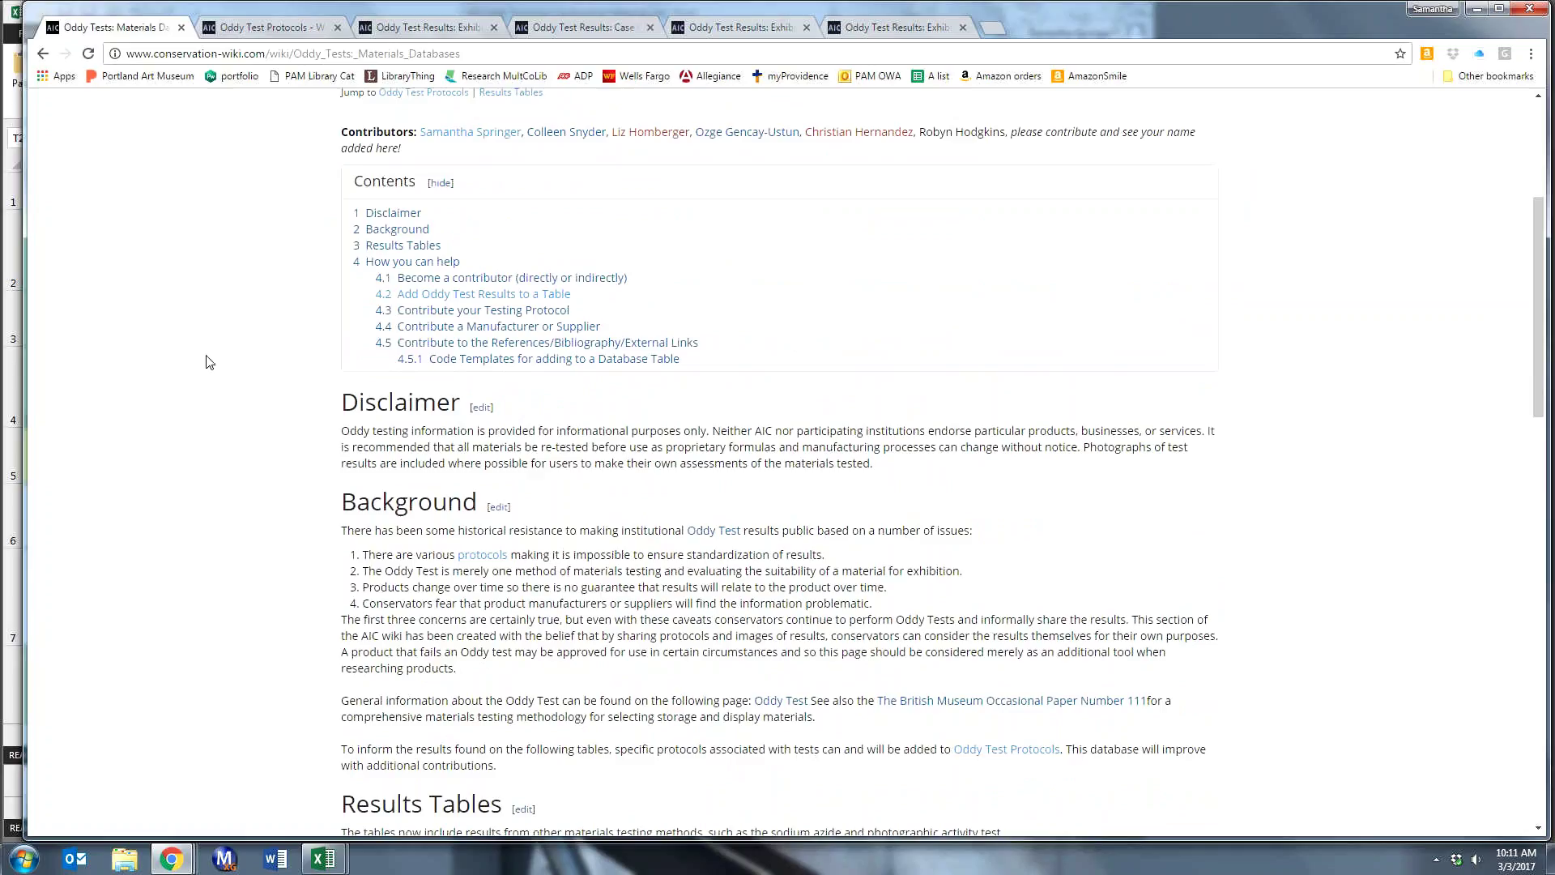
pyautogui.scroll(-1, 206, 362)
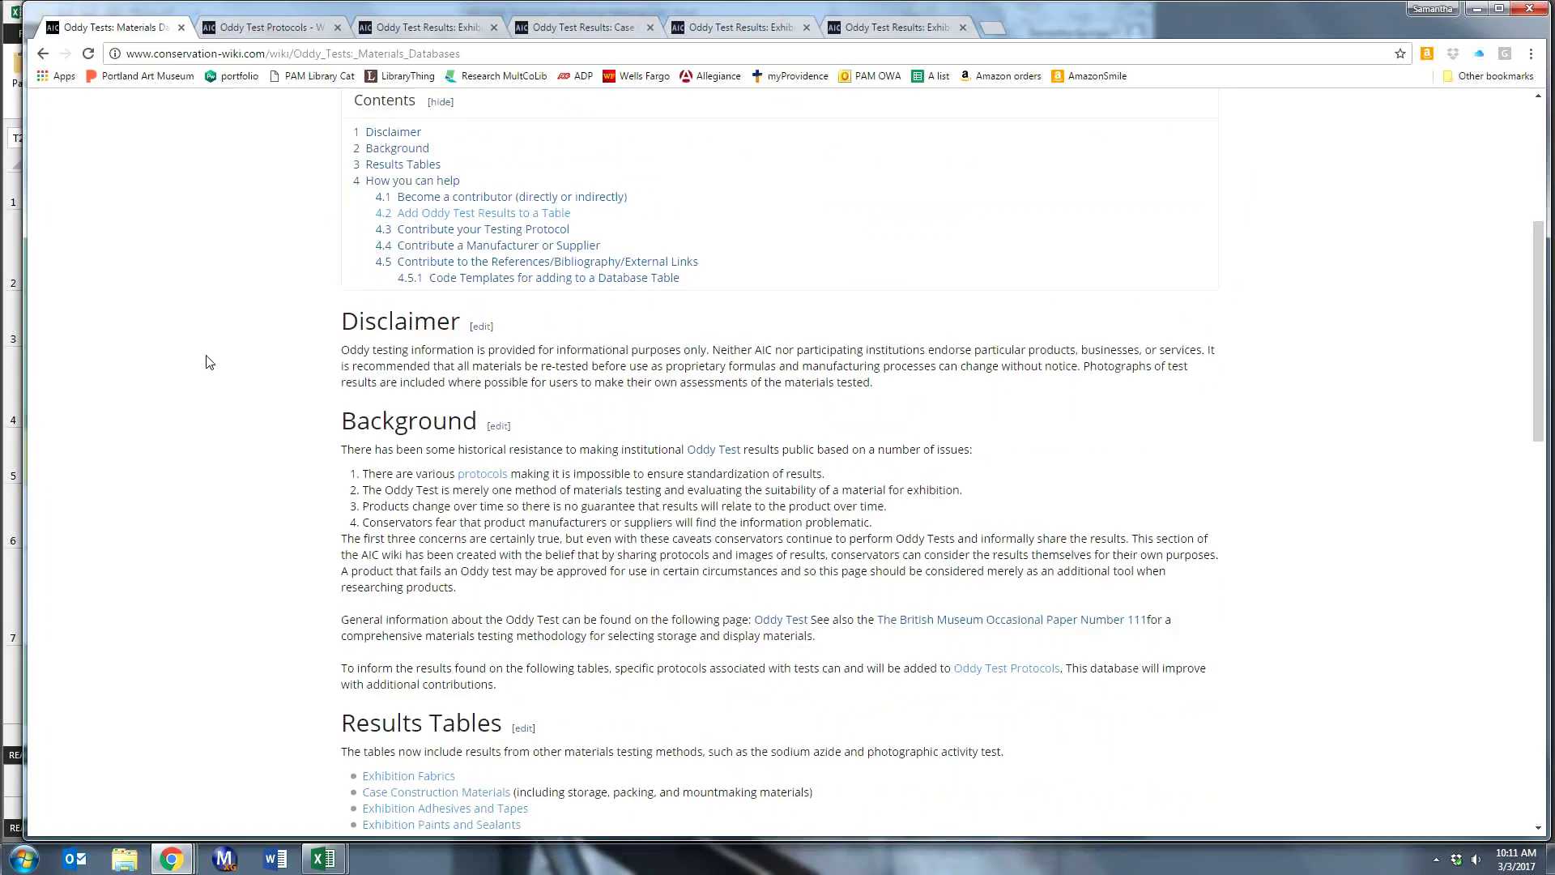
pyautogui.scroll(-1, 206, 362)
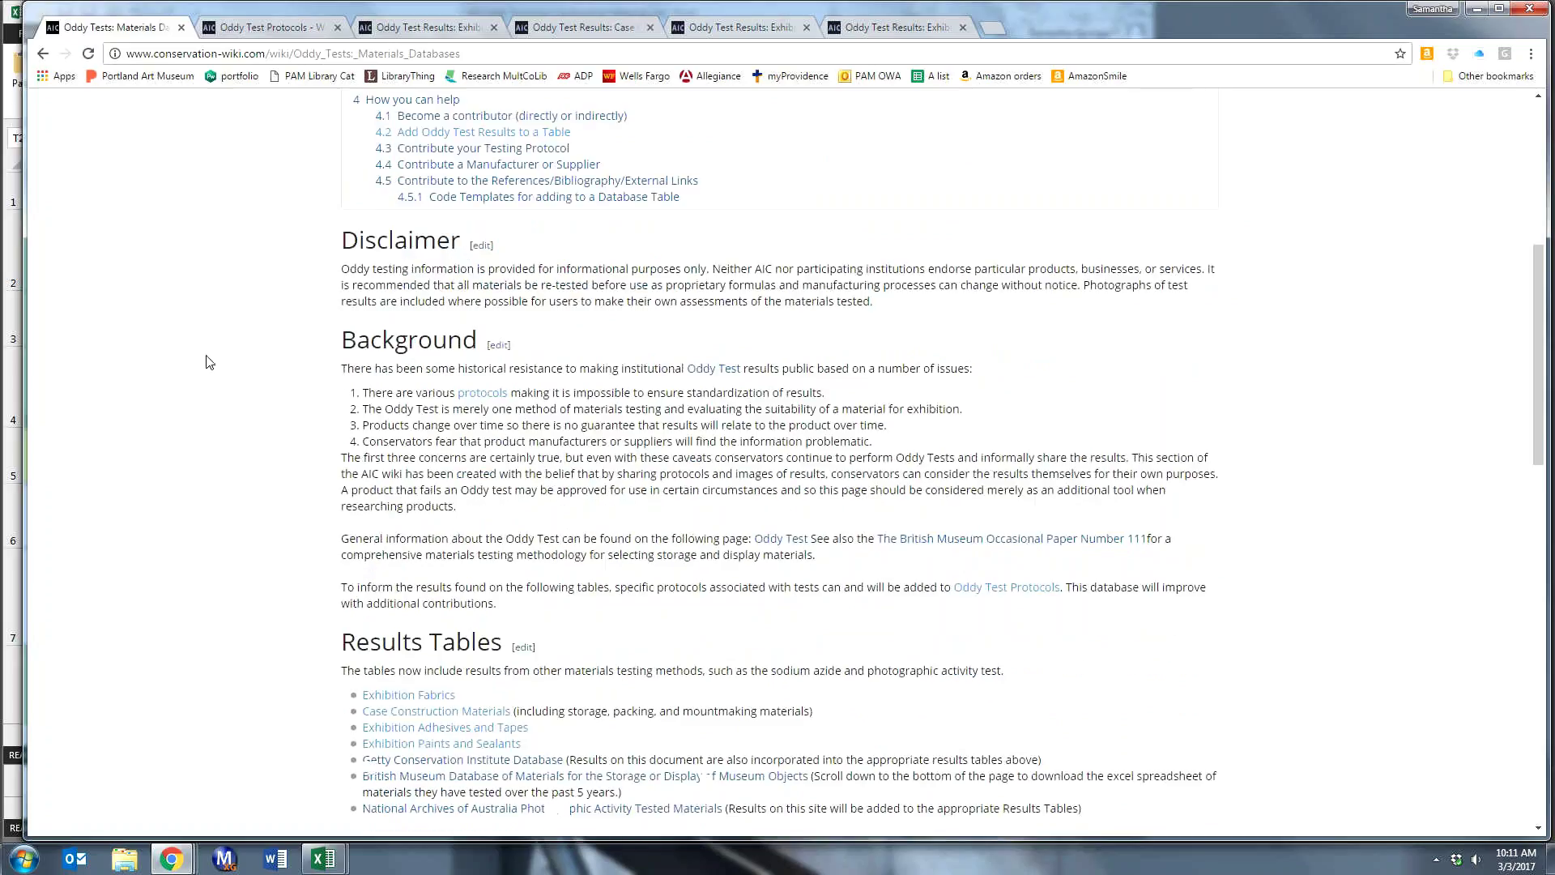
pyautogui.scroll(-2, 206, 362)
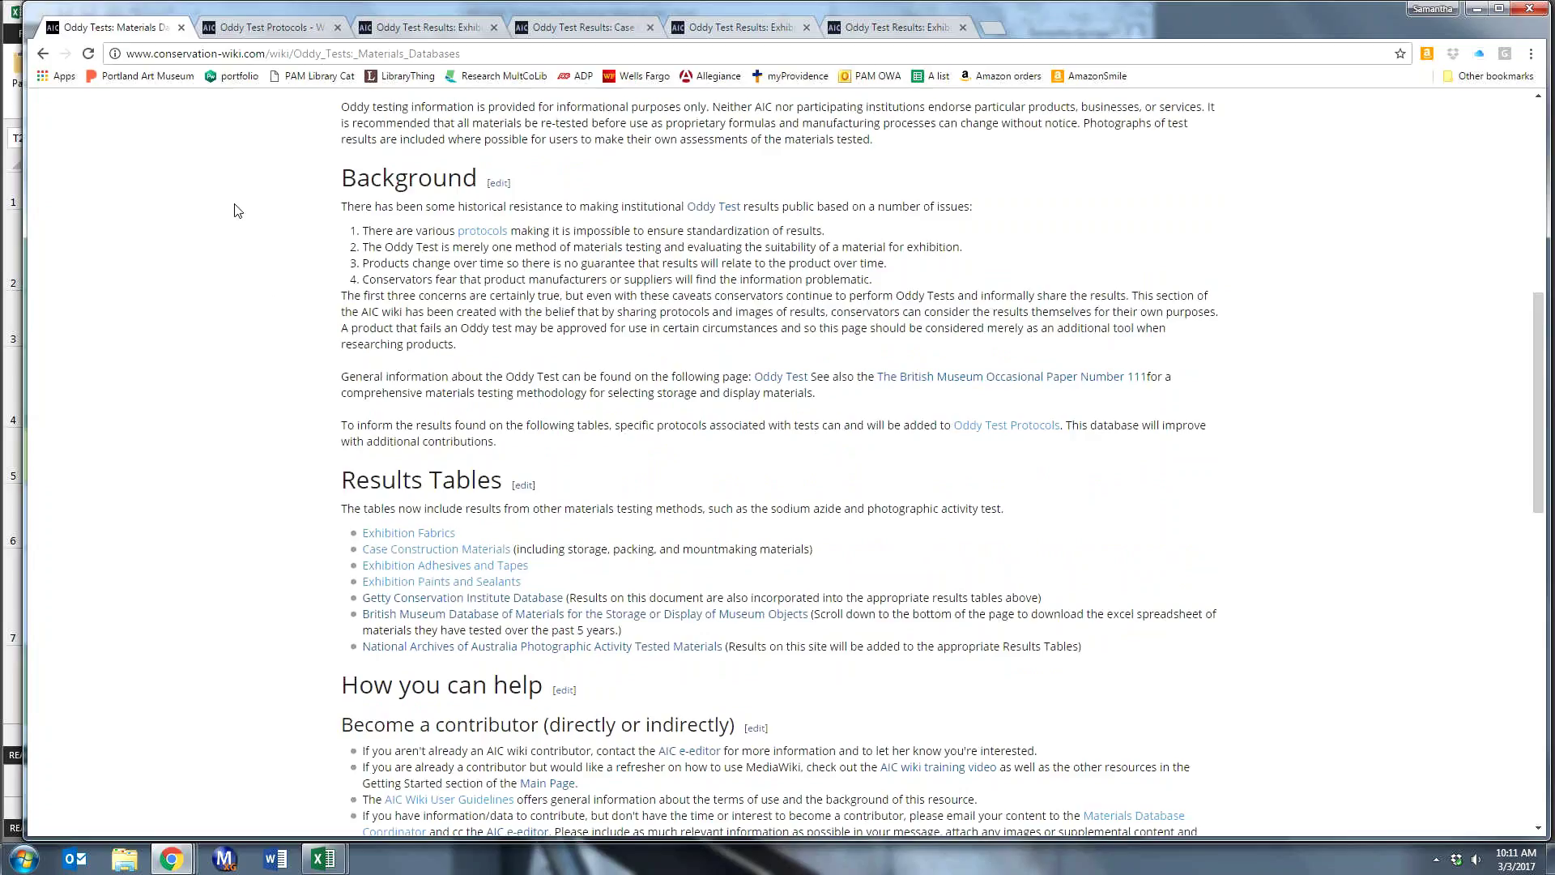
pyautogui.scroll(-1, 267, 299)
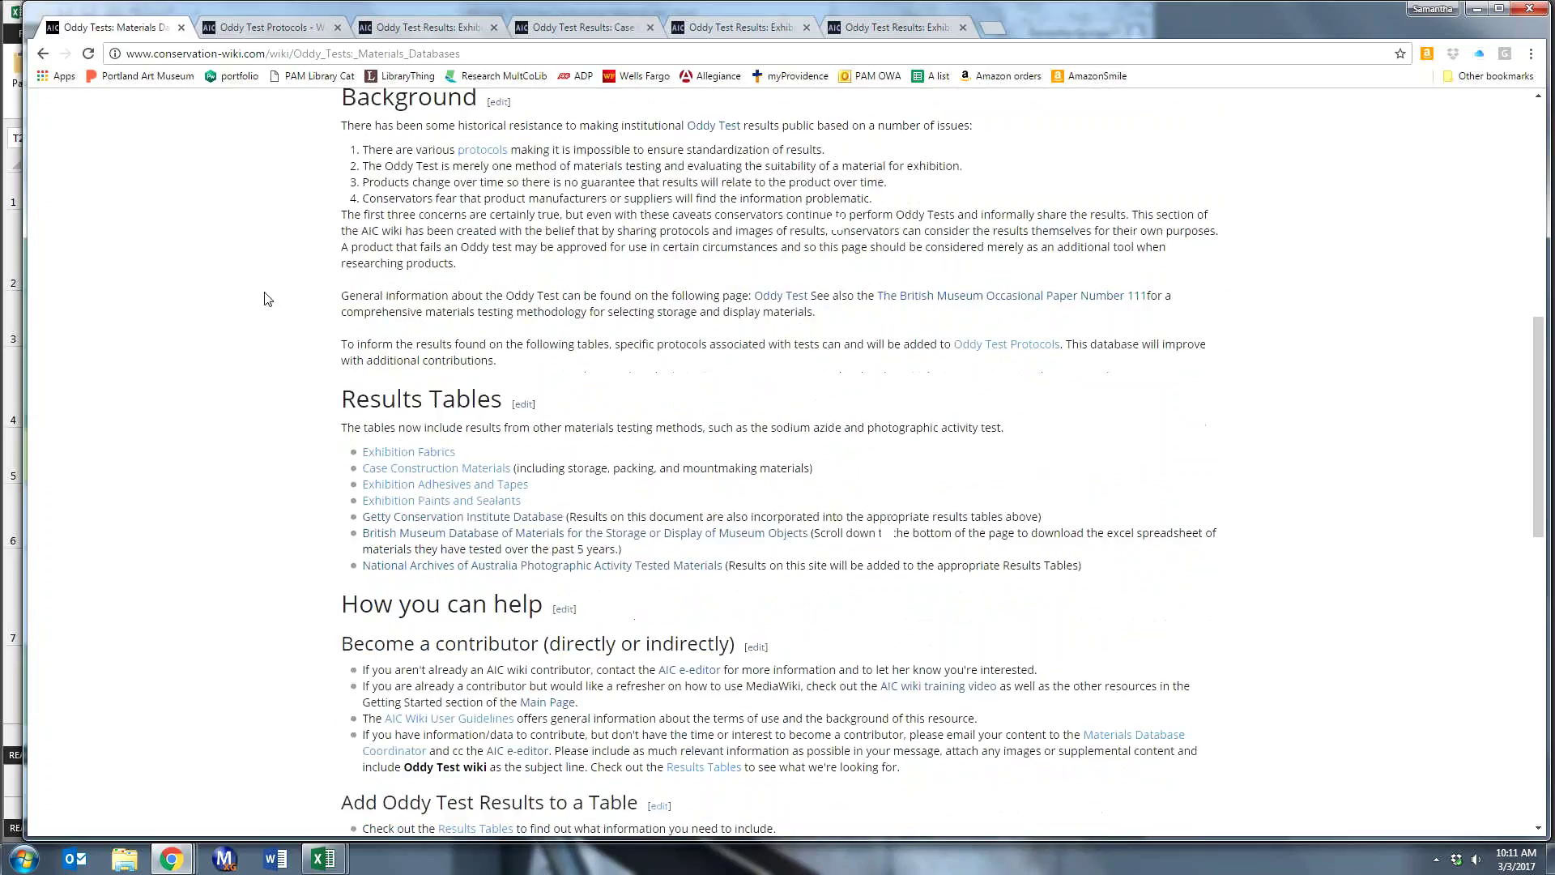
pyautogui.scroll(-1, 268, 299)
pyautogui.scroll(4, 267, 298)
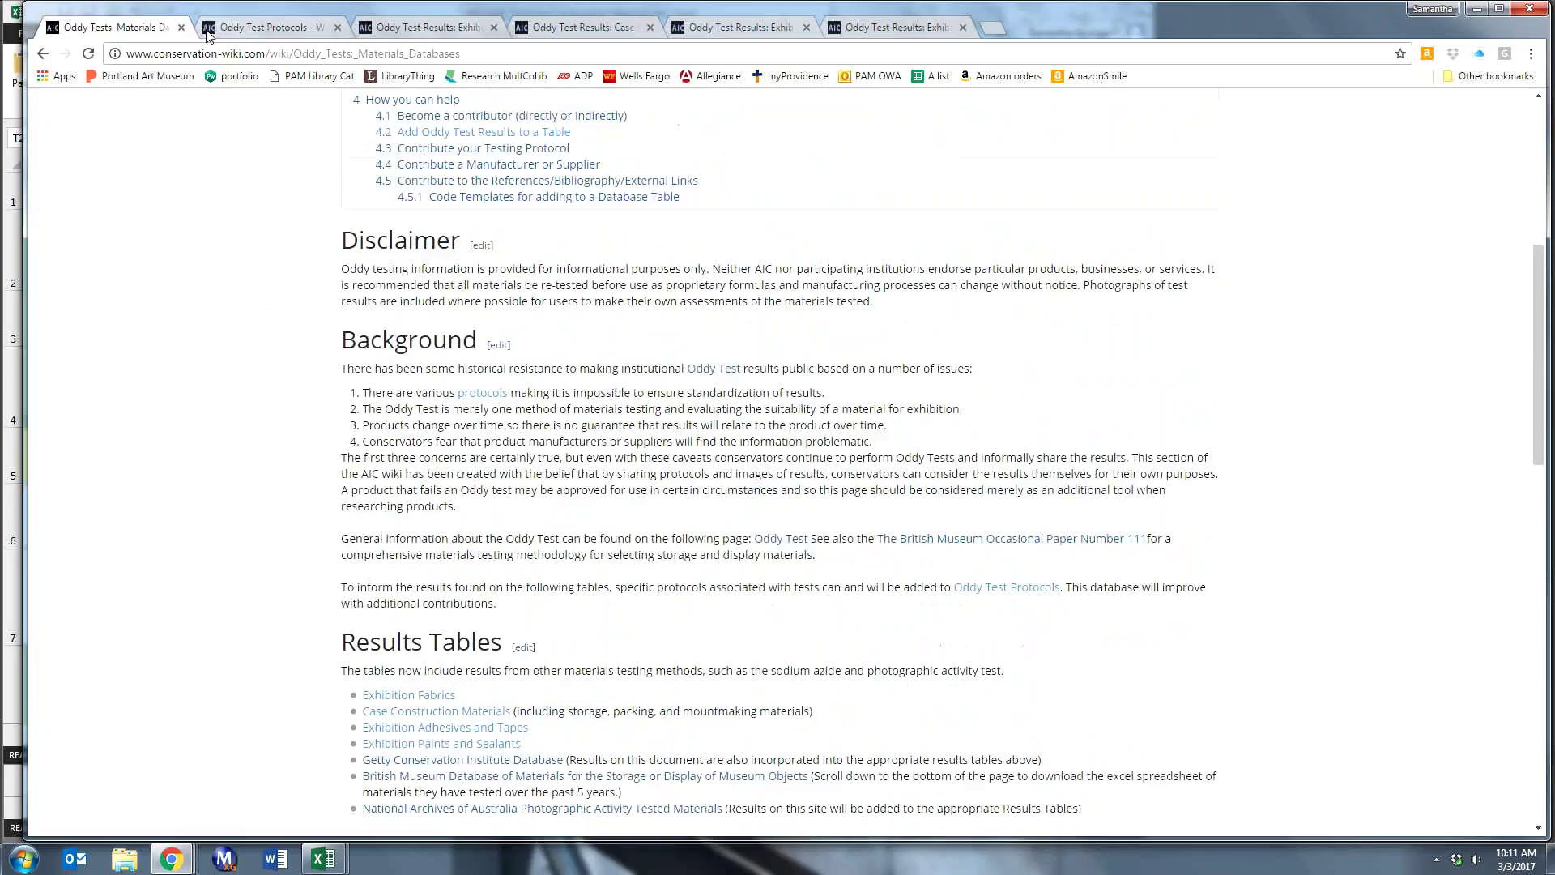
# - Follow the 'protocols' link and read through the Getty Conservation Institute materials and coupon-preparation steps
pyautogui.click(484, 392)
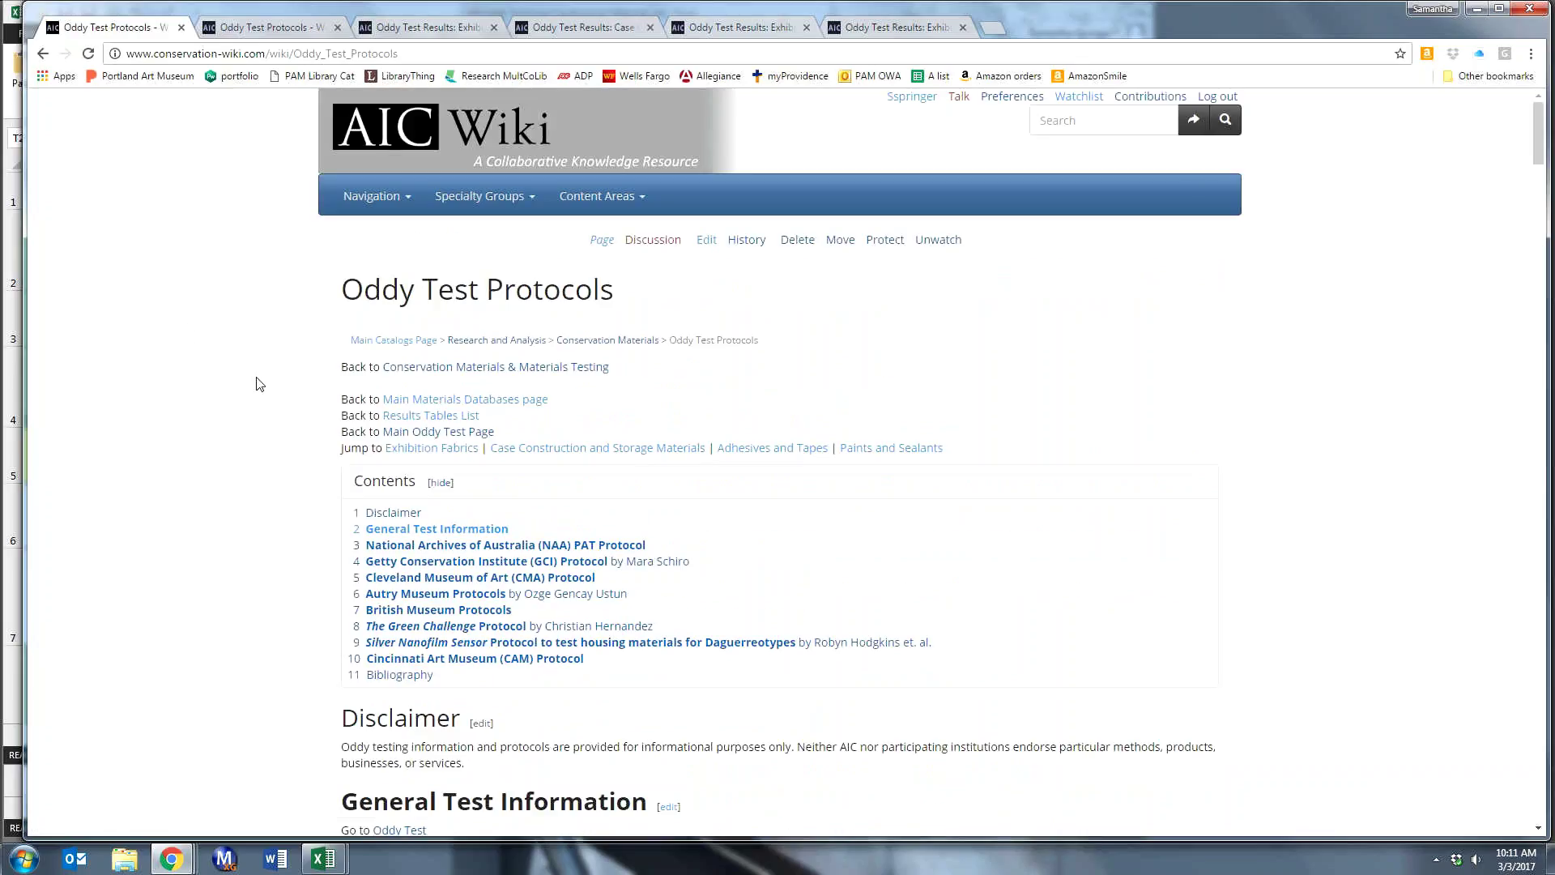
pyautogui.scroll(-1, 259, 383)
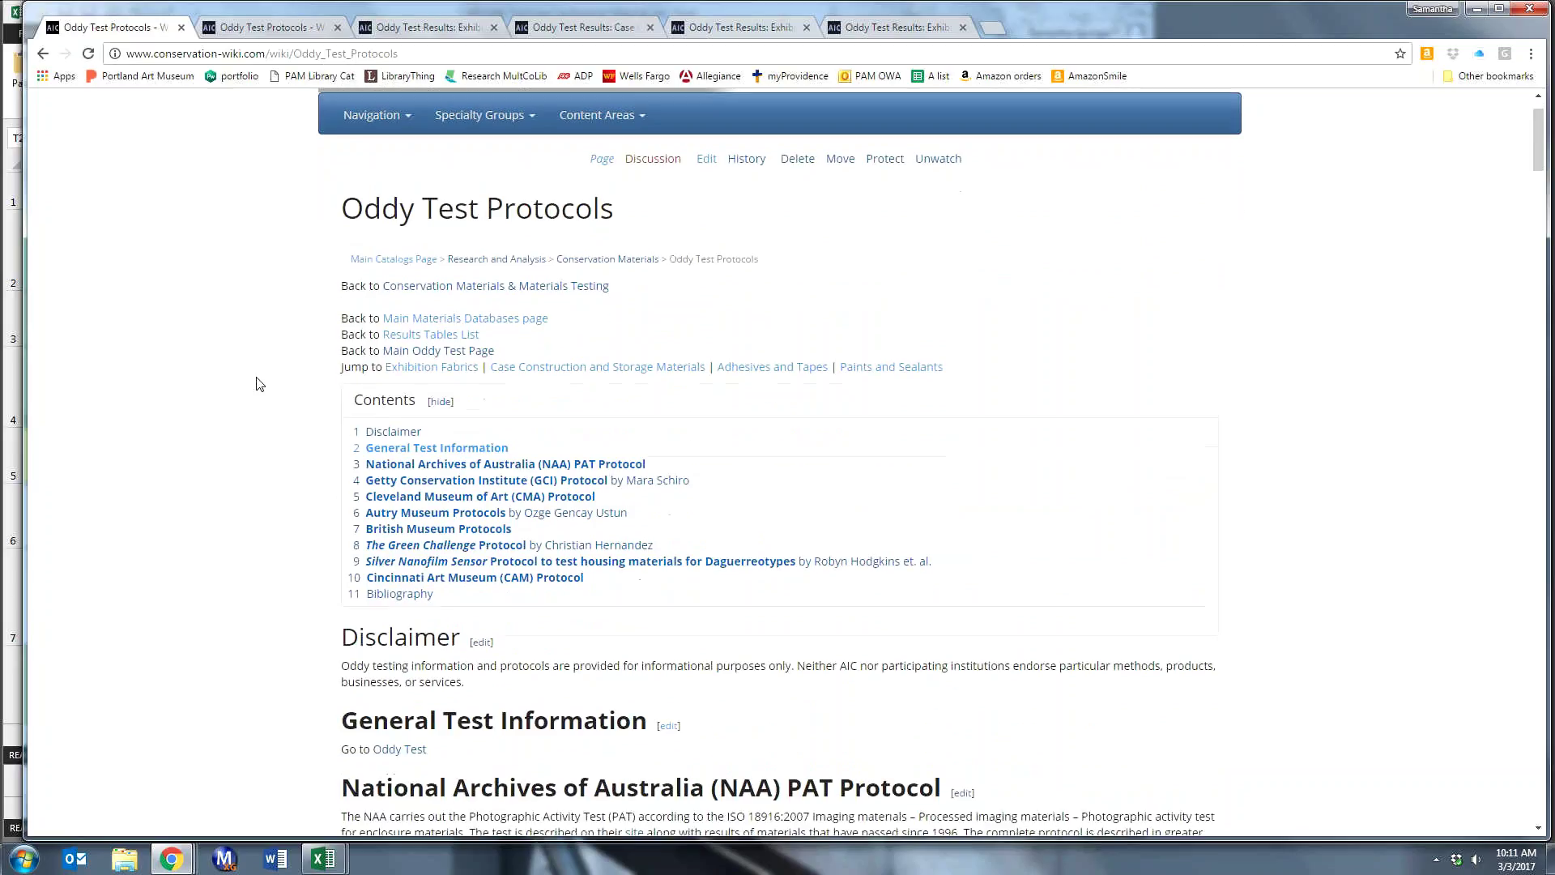
pyautogui.scroll(-3, 259, 383)
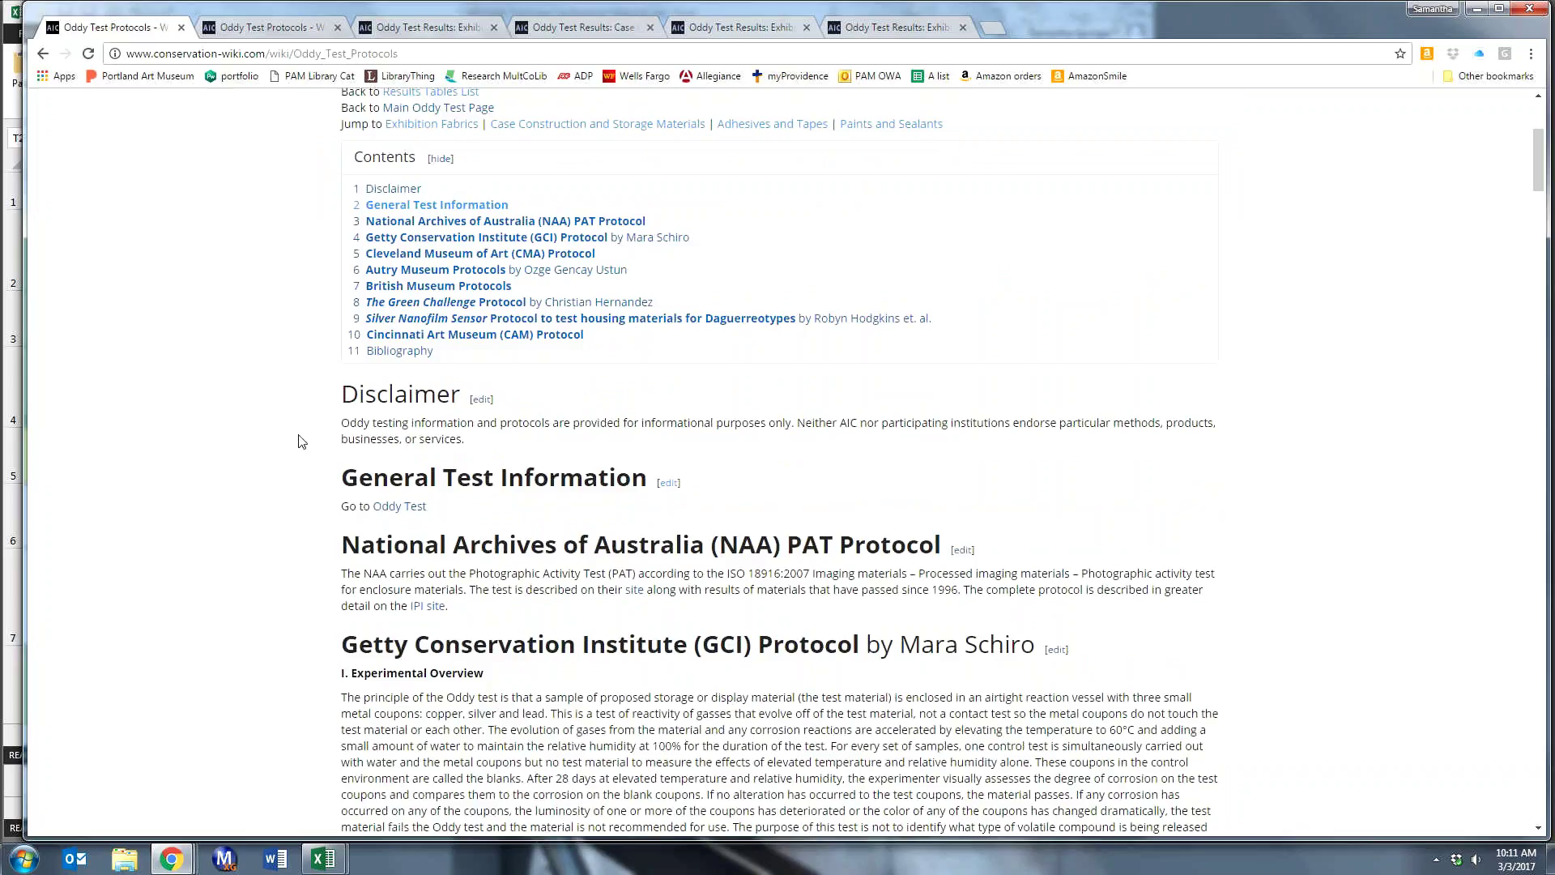
pyautogui.scroll(-2, 301, 441)
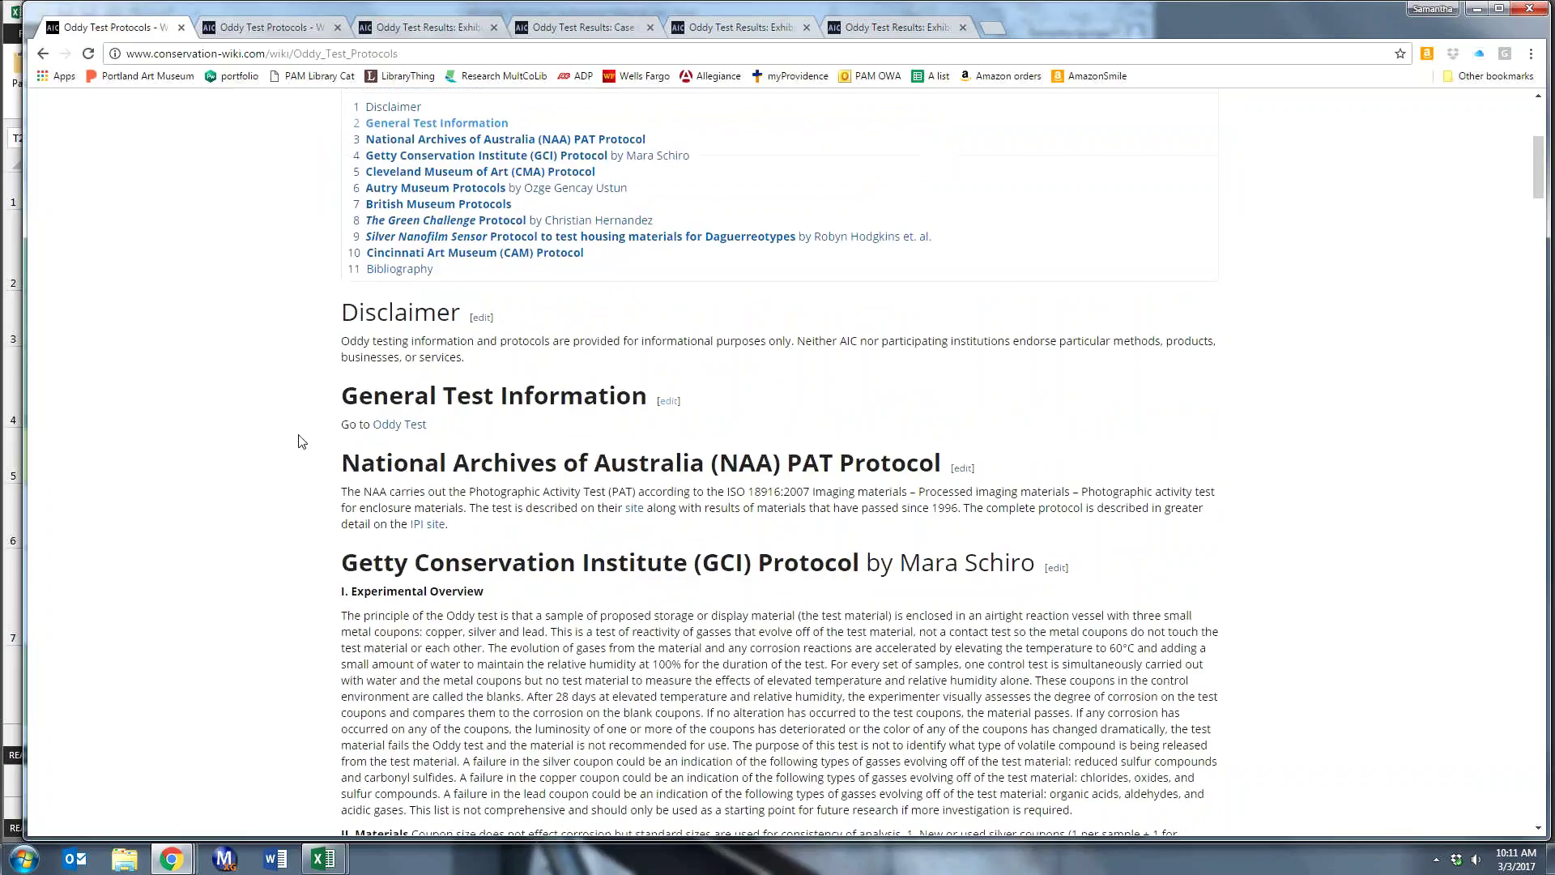
pyautogui.scroll(-1, 301, 440)
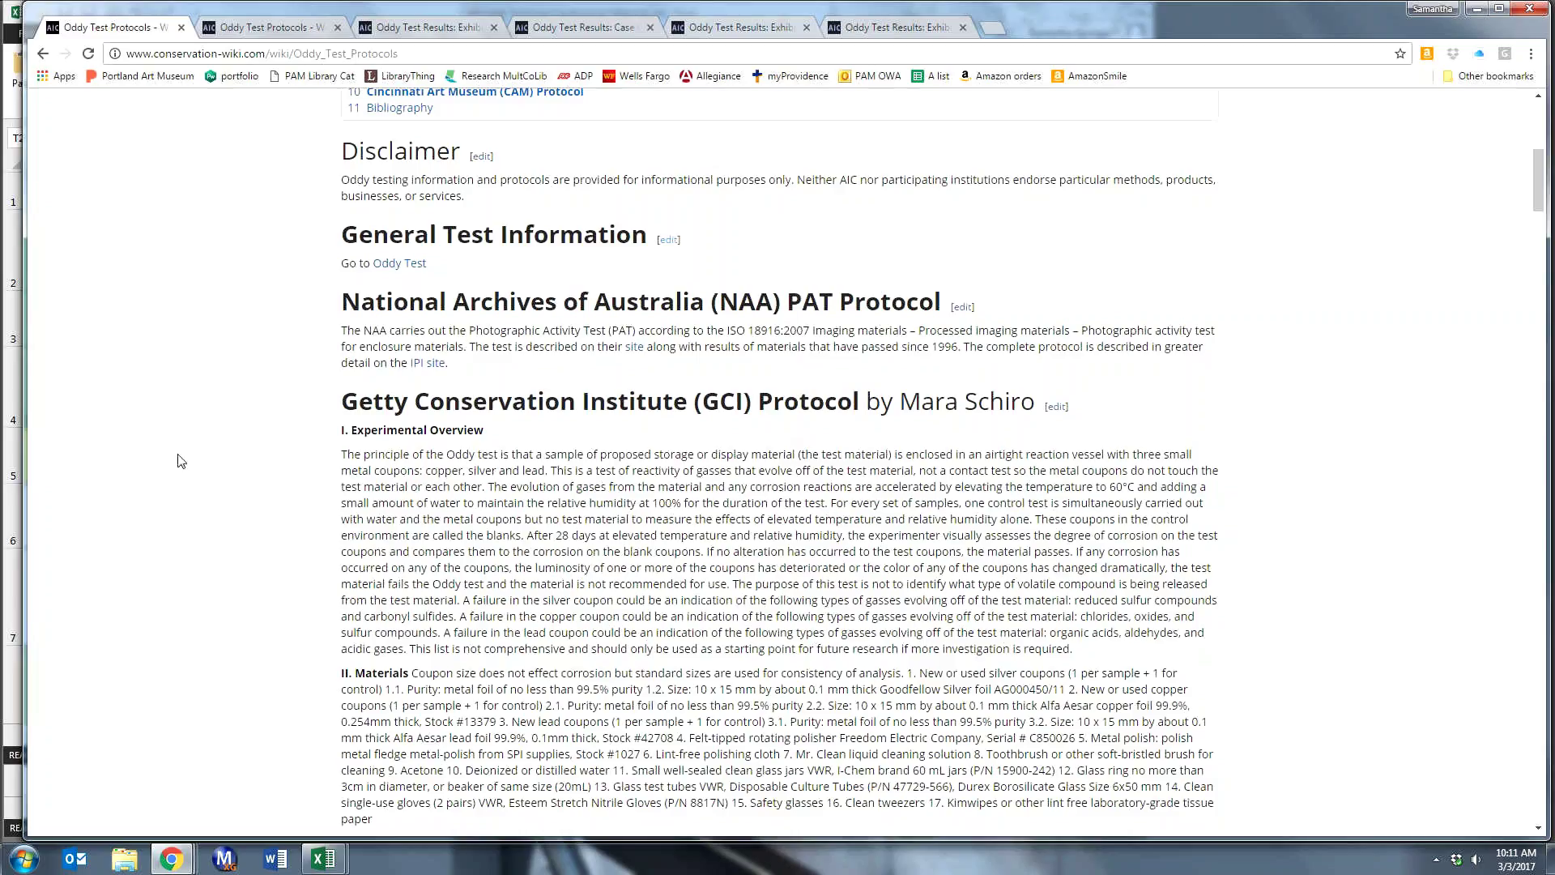
pyautogui.scroll(-1, 203, 450)
pyautogui.scroll(-1, 219, 442)
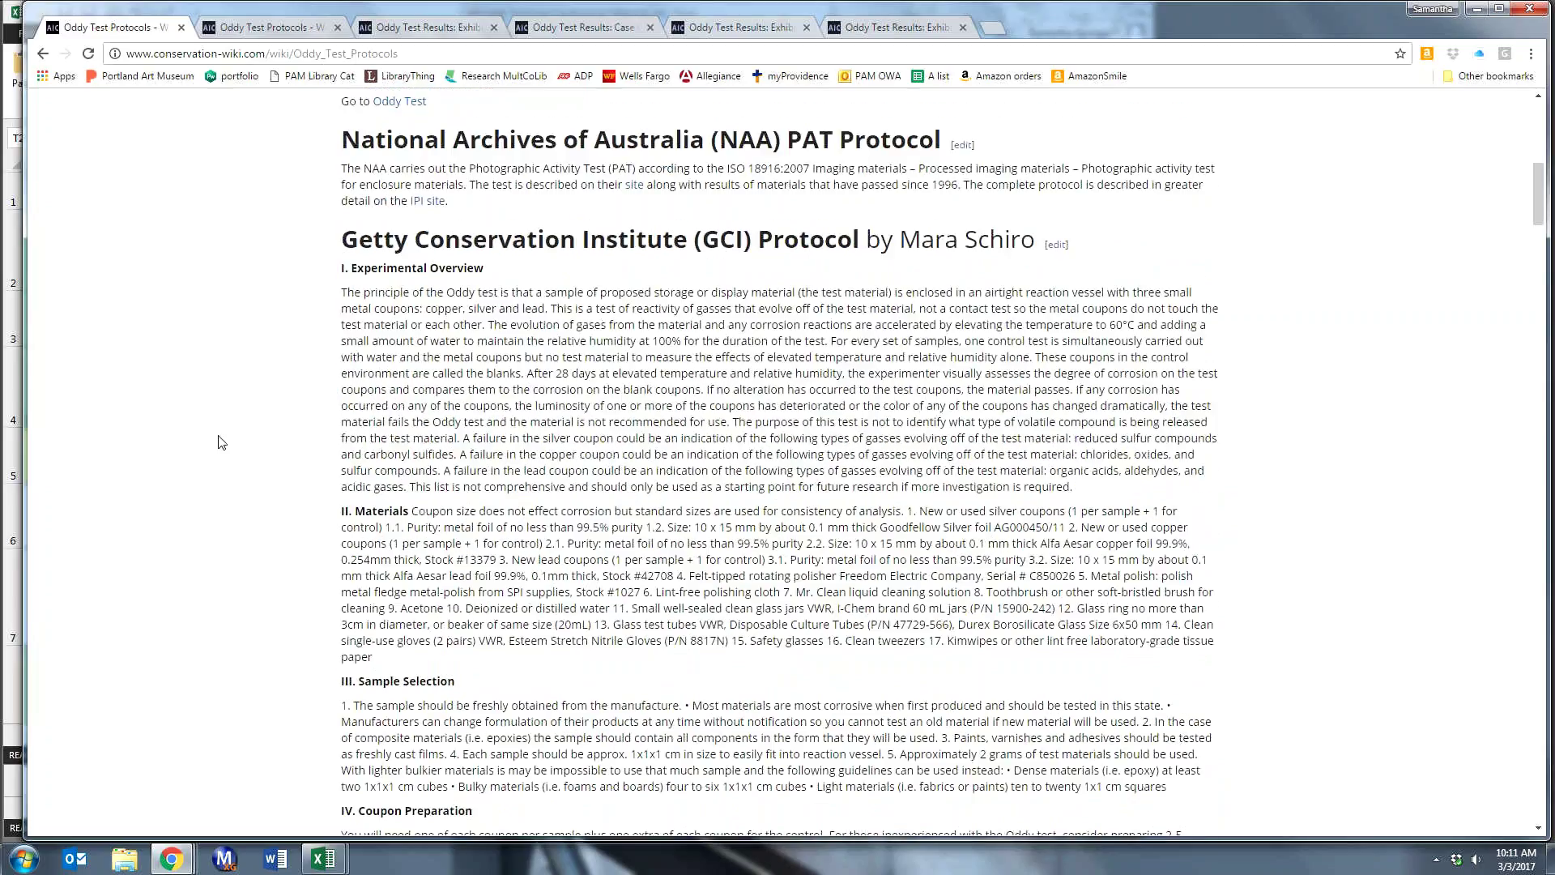
pyautogui.scroll(-1, 220, 443)
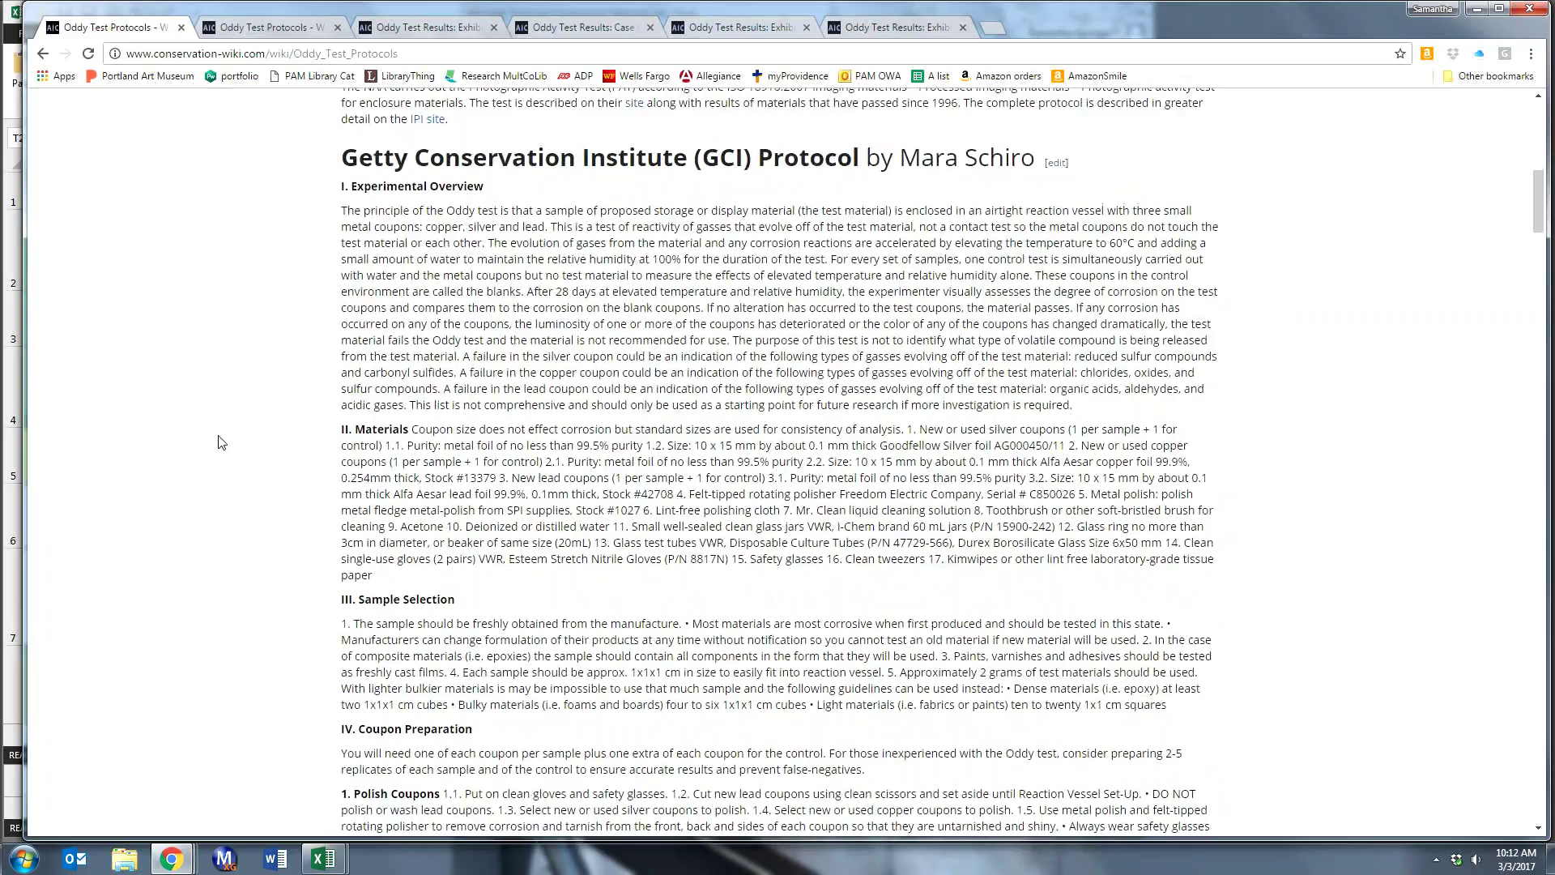
pyautogui.scroll(-3, 219, 441)
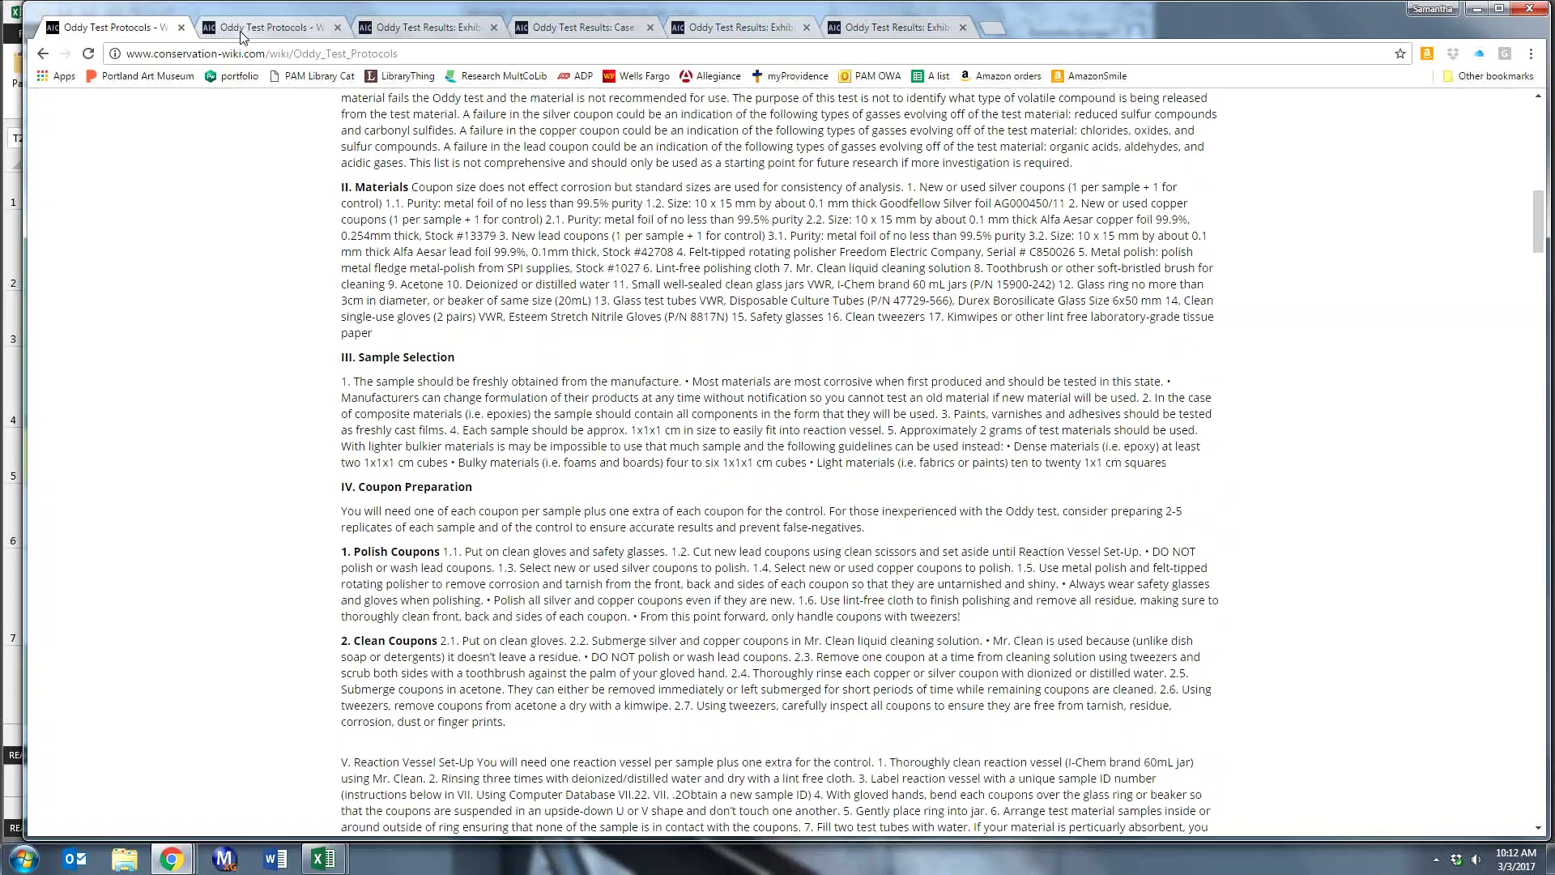
# - Go back to Oddy Tests: Materials Databases and read down to 'Code Templates for adding to a Database Table'
pyautogui.click(39, 56)
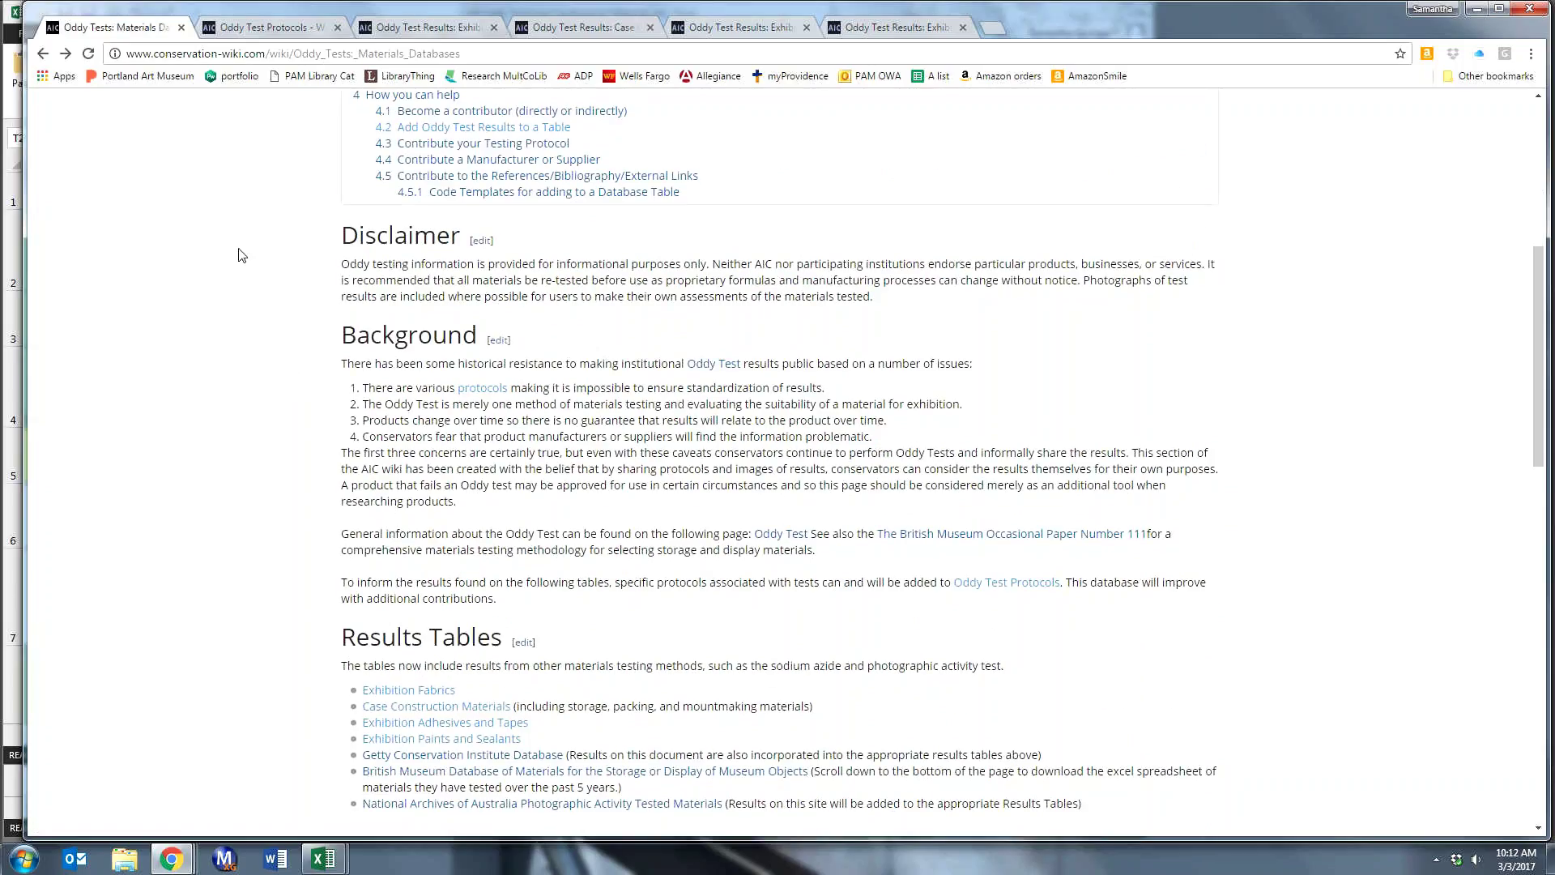
pyautogui.scroll(-2, 241, 255)
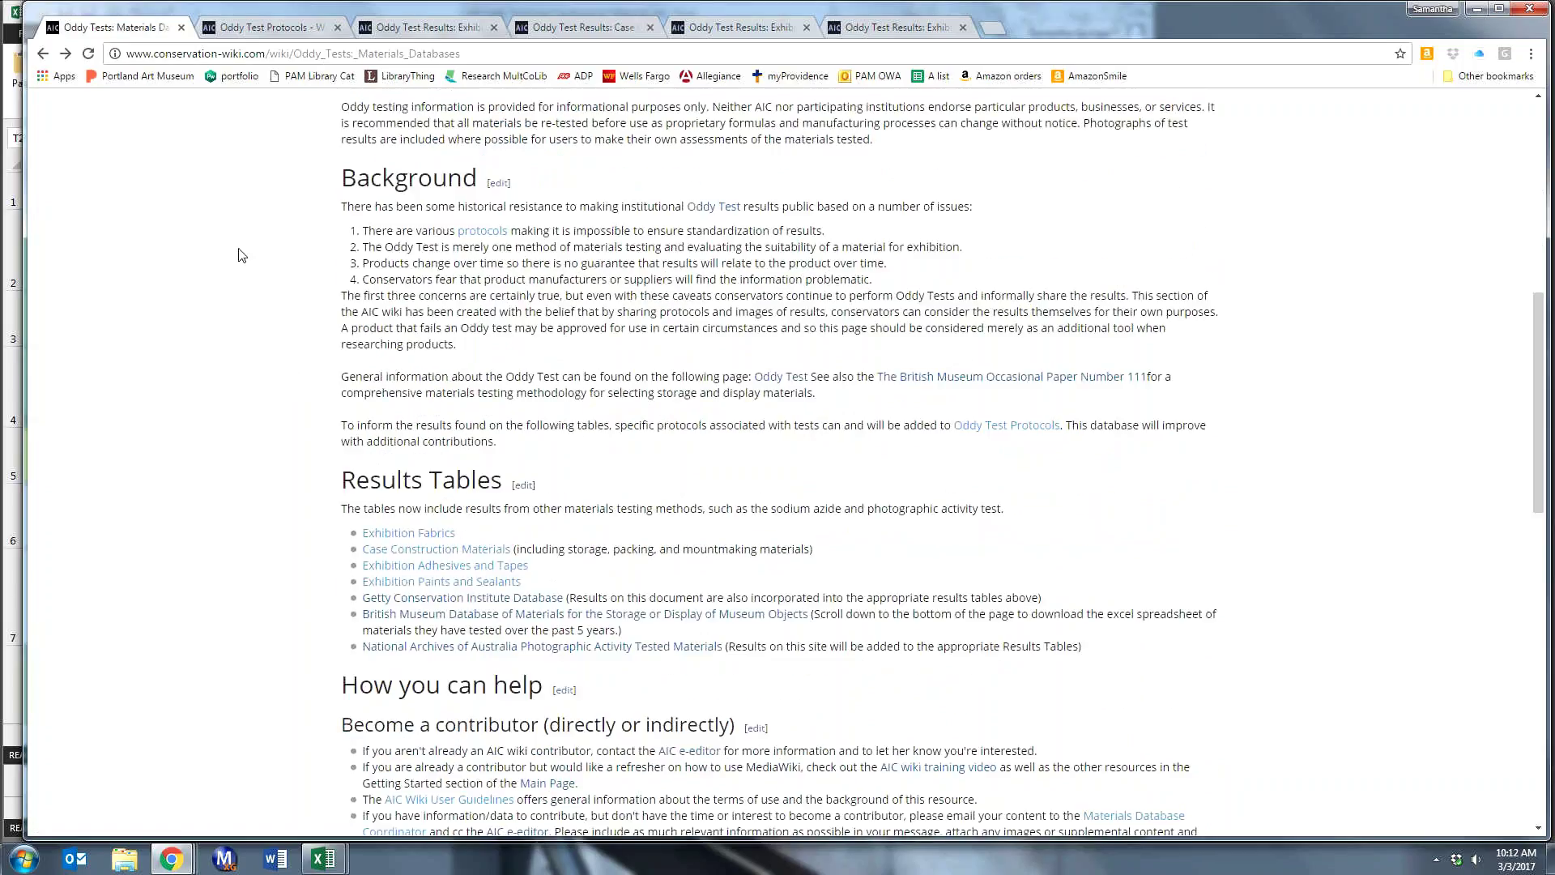
pyautogui.scroll(-1, 241, 255)
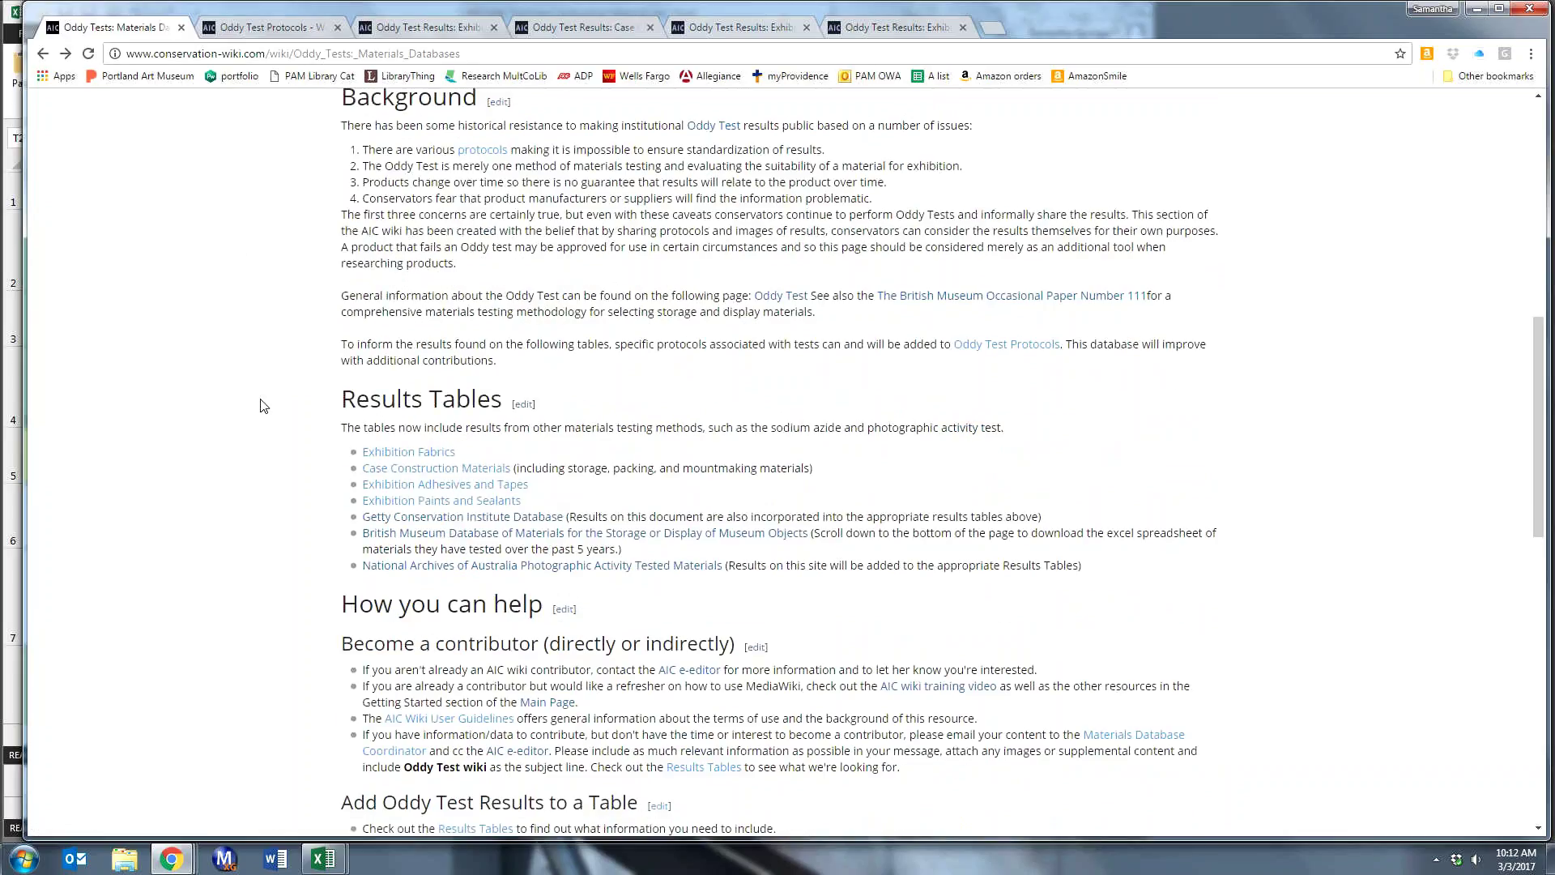
pyautogui.scroll(-1, 263, 405)
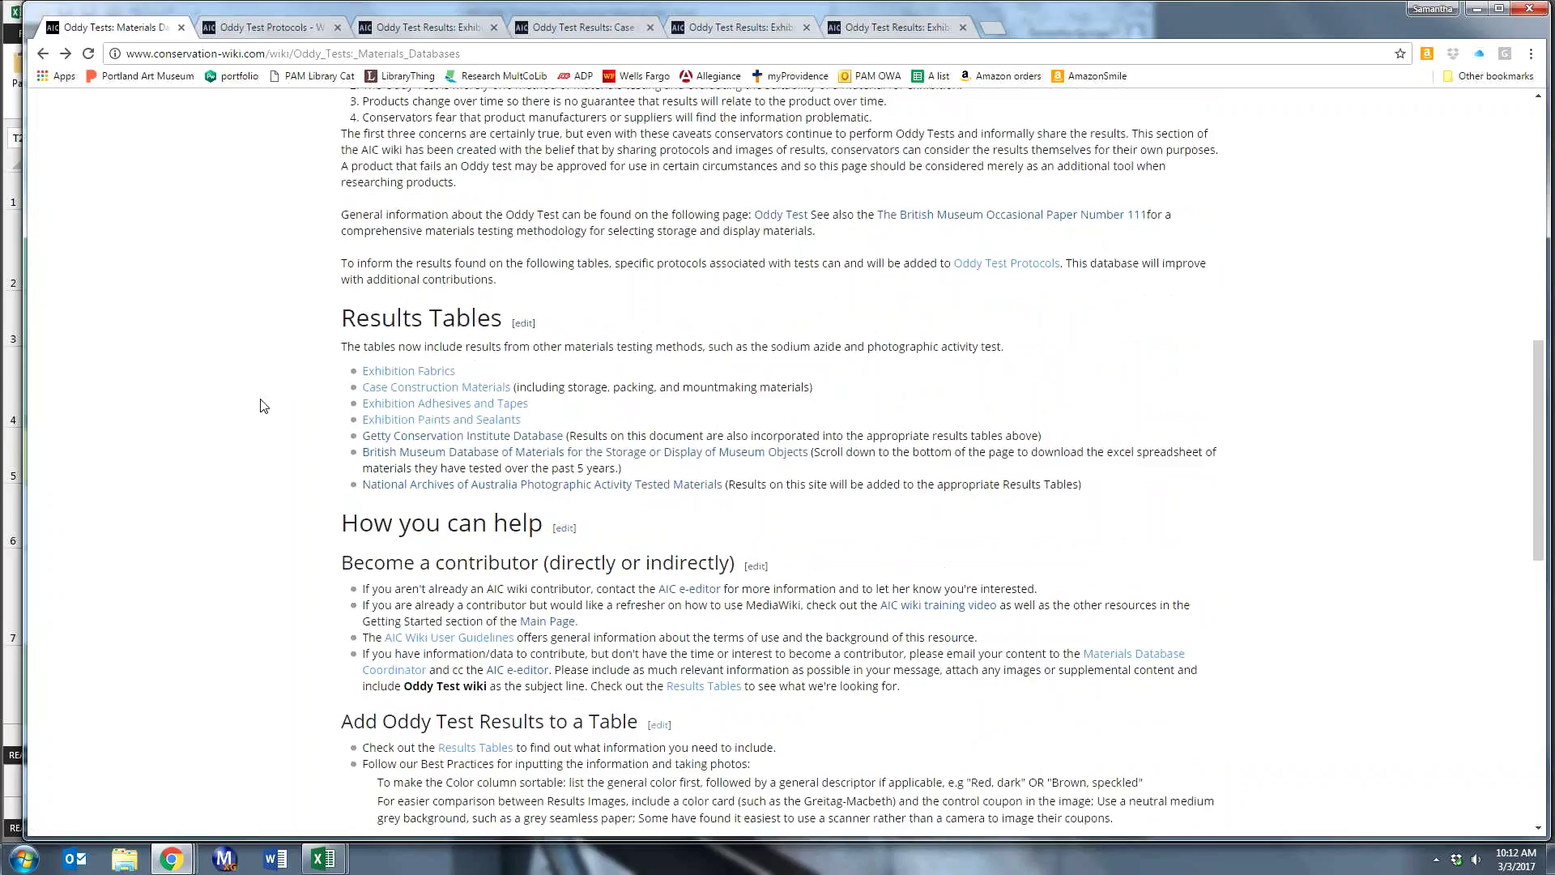
pyautogui.scroll(-1, 261, 405)
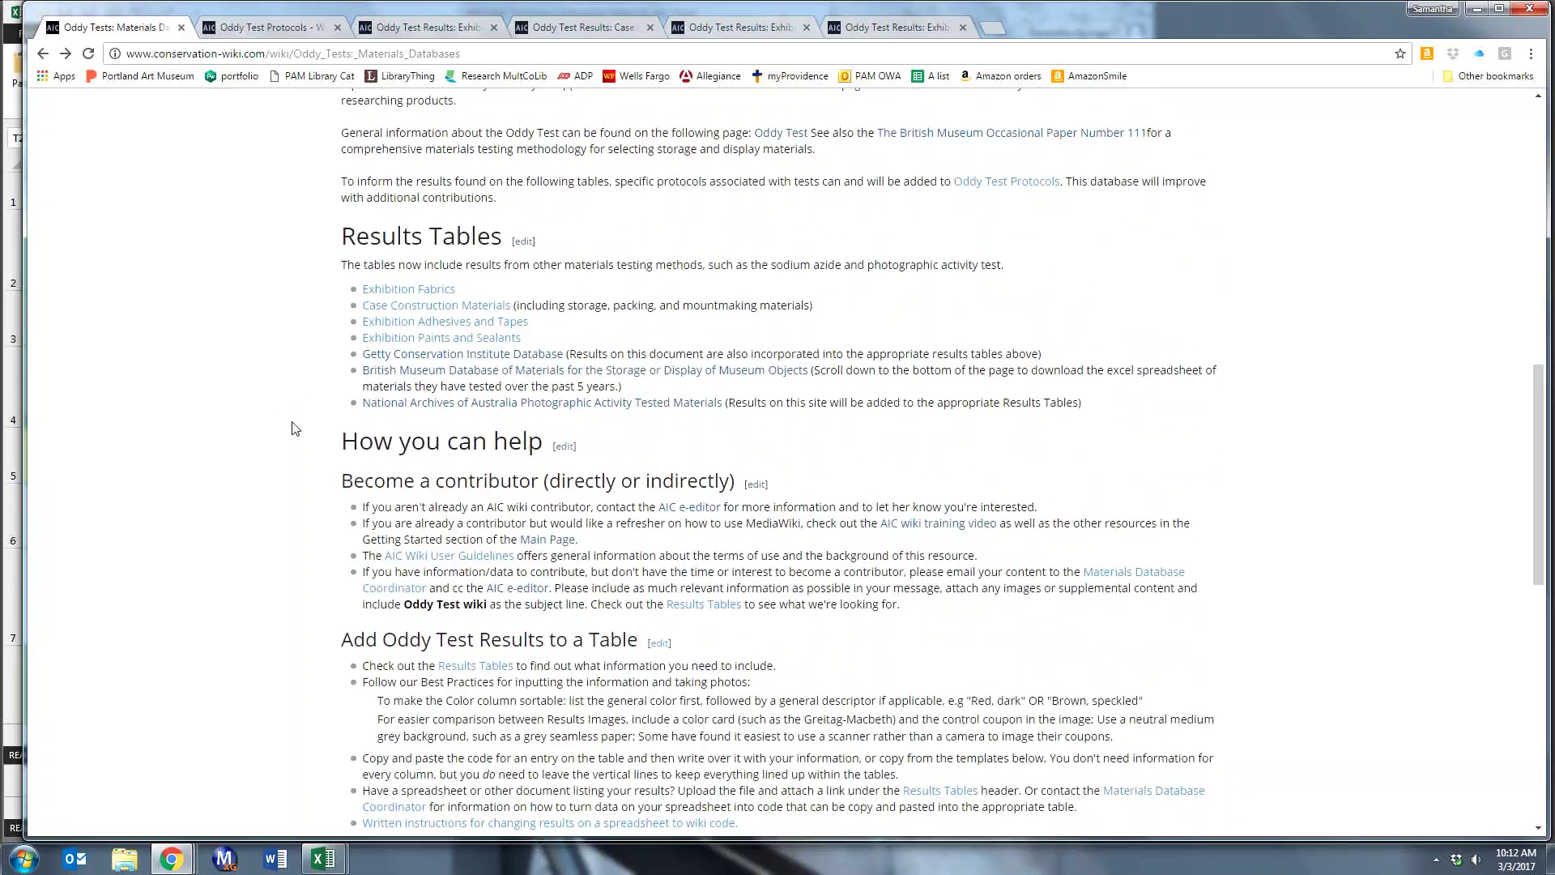
pyautogui.scroll(-1, 295, 427)
pyautogui.scroll(-1, 267, 433)
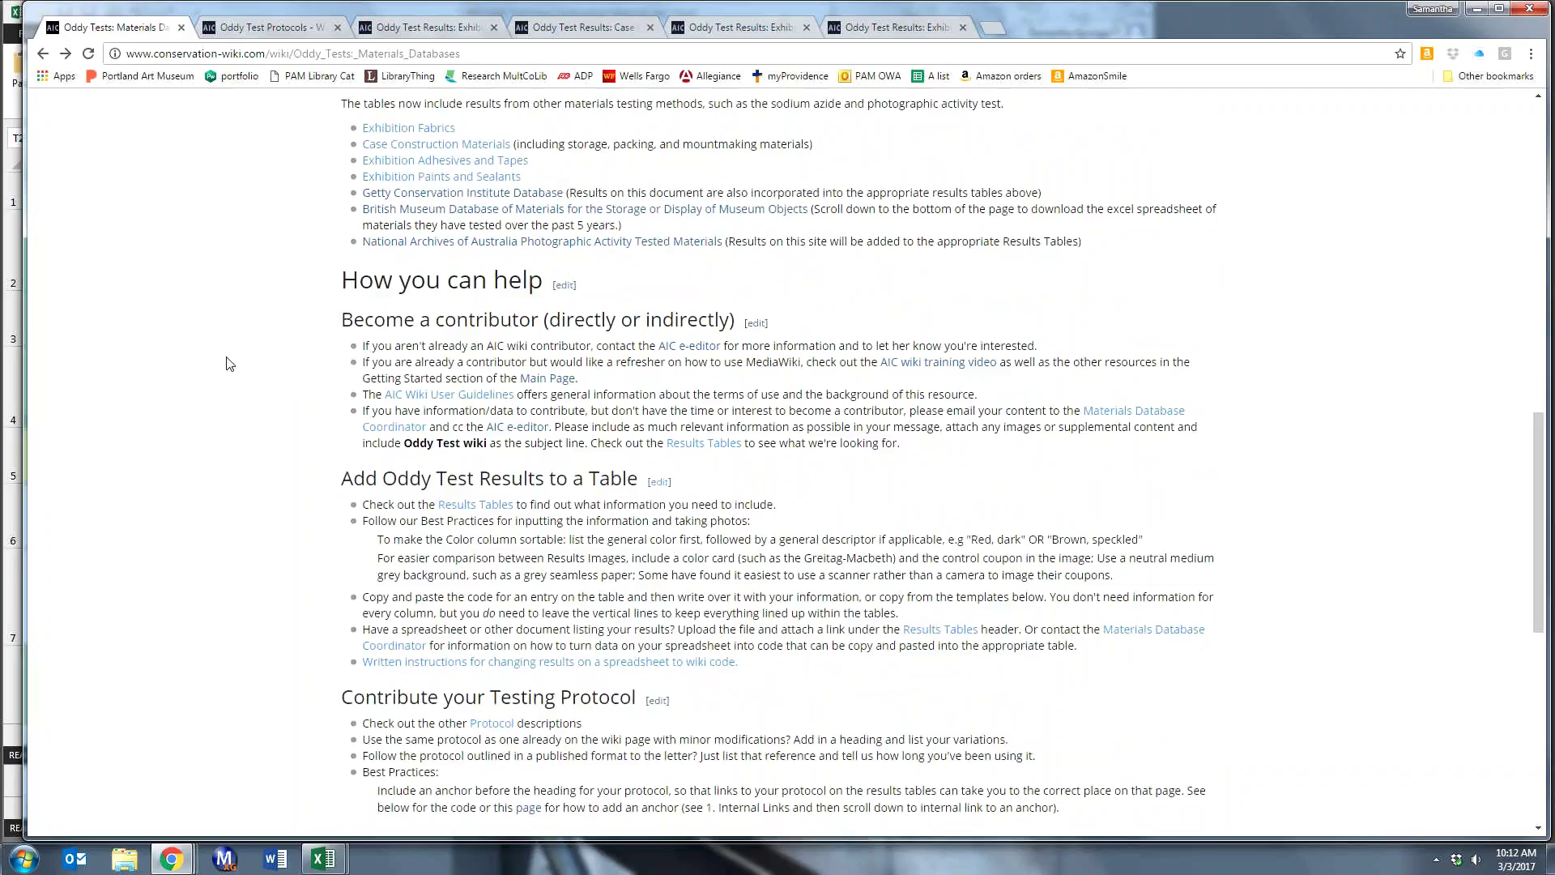
pyautogui.scroll(-3, 234, 336)
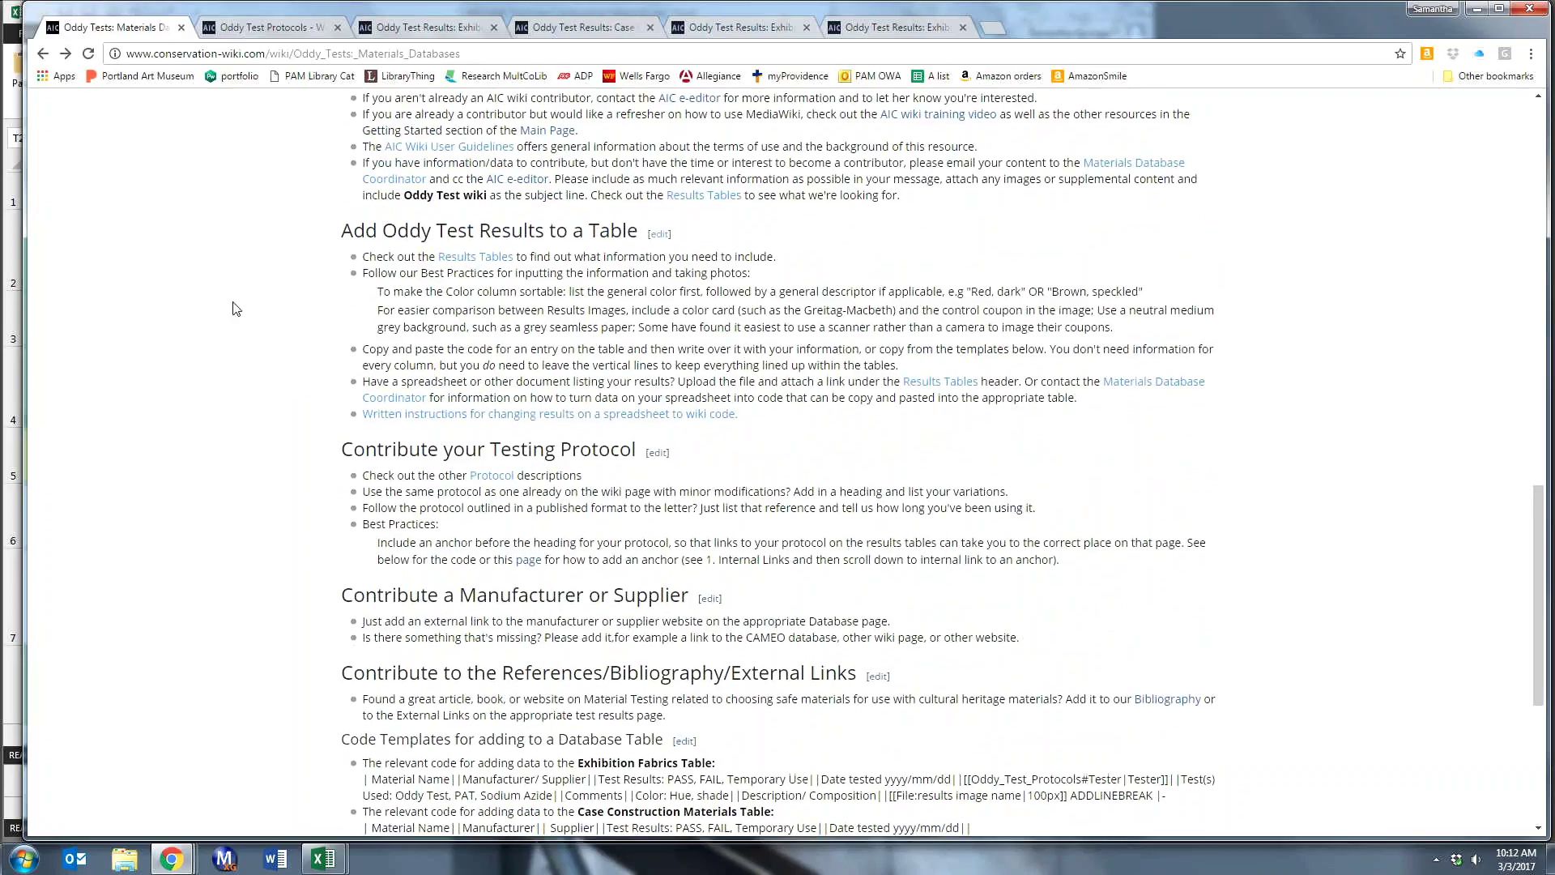
pyautogui.scroll(-1, 235, 309)
pyautogui.scroll(-2, 235, 308)
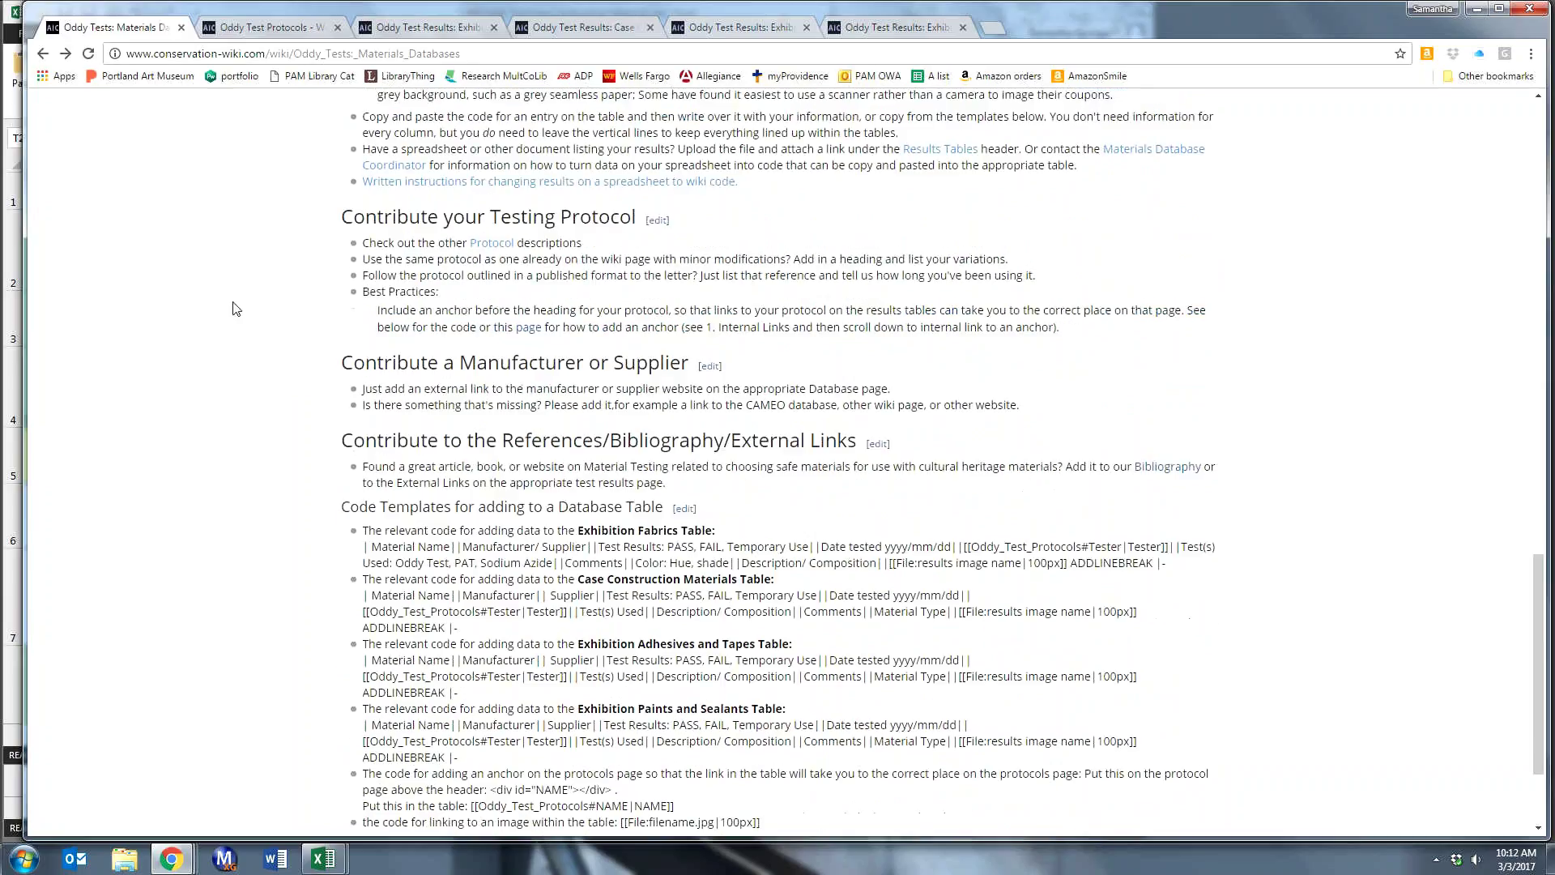
pyautogui.scroll(-2, 235, 309)
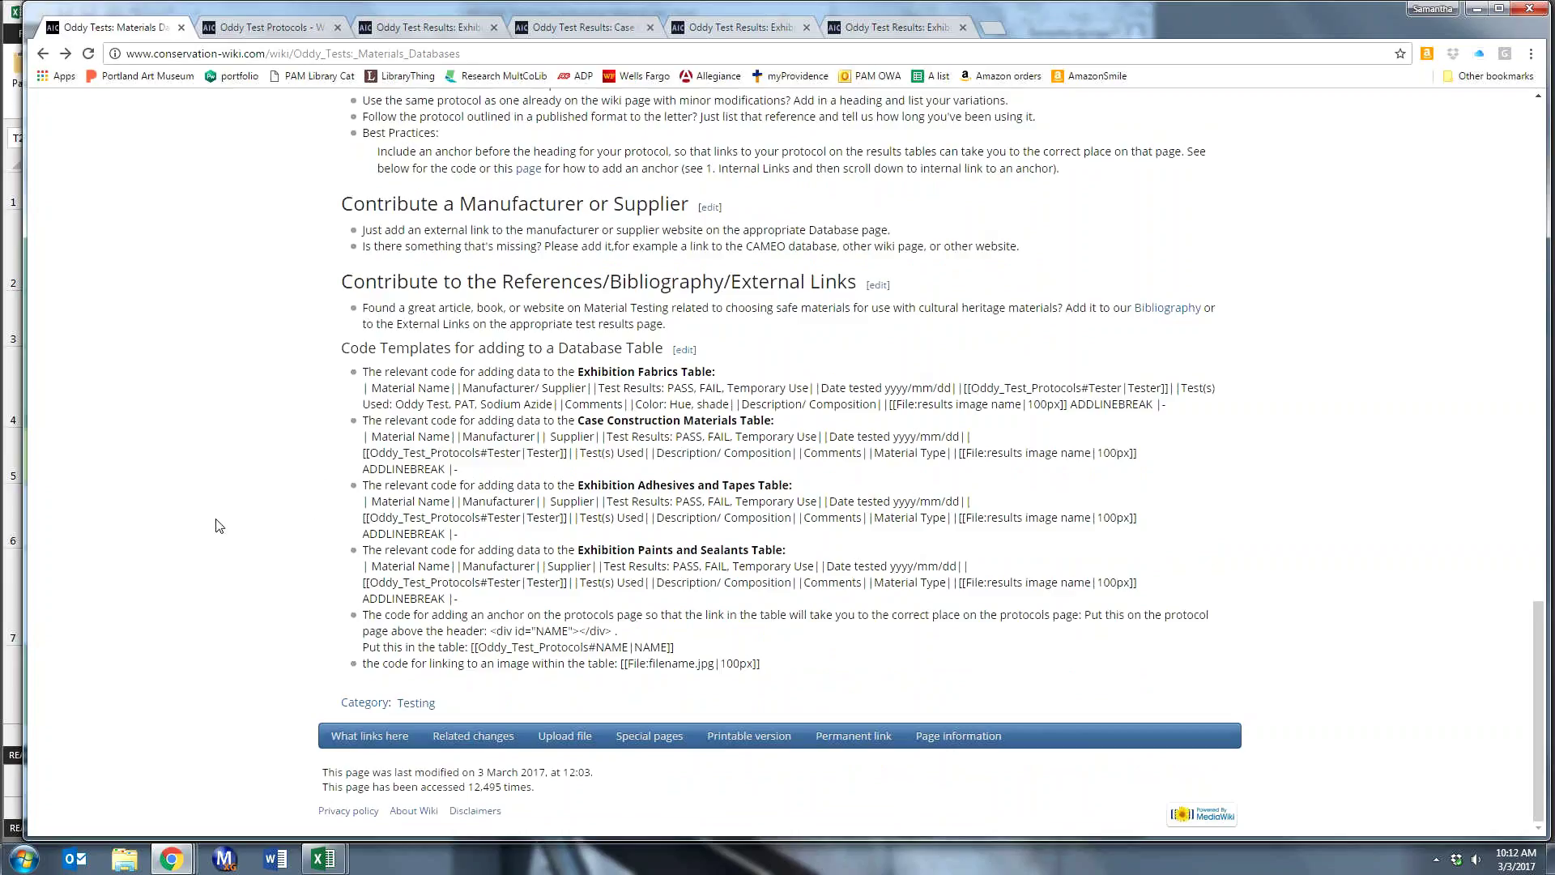
pyautogui.scroll(1, 216, 525)
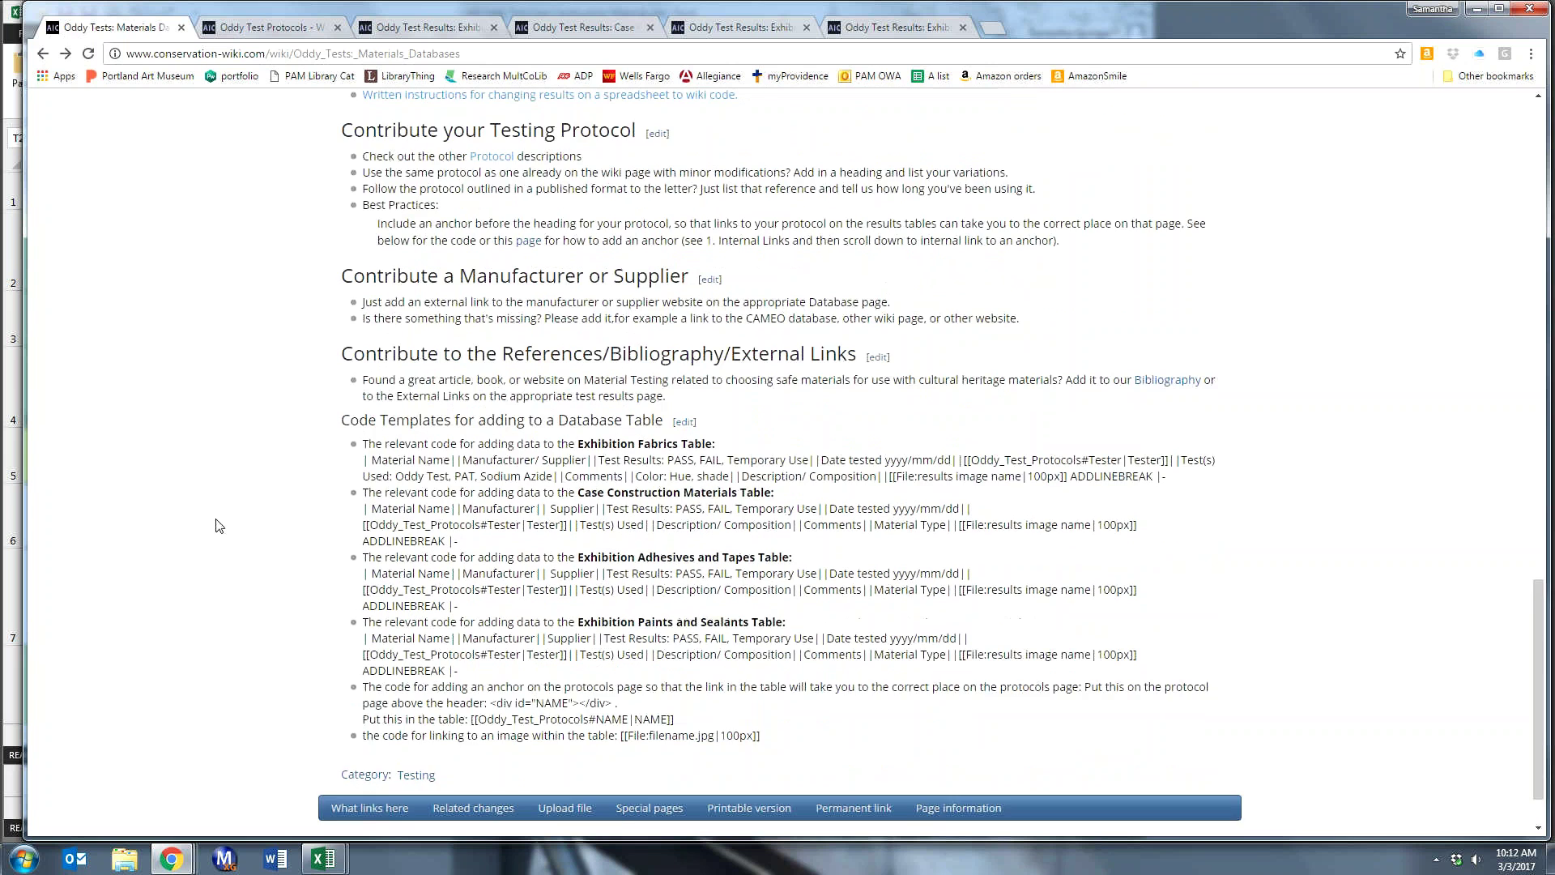
pyautogui.scroll(2, 216, 525)
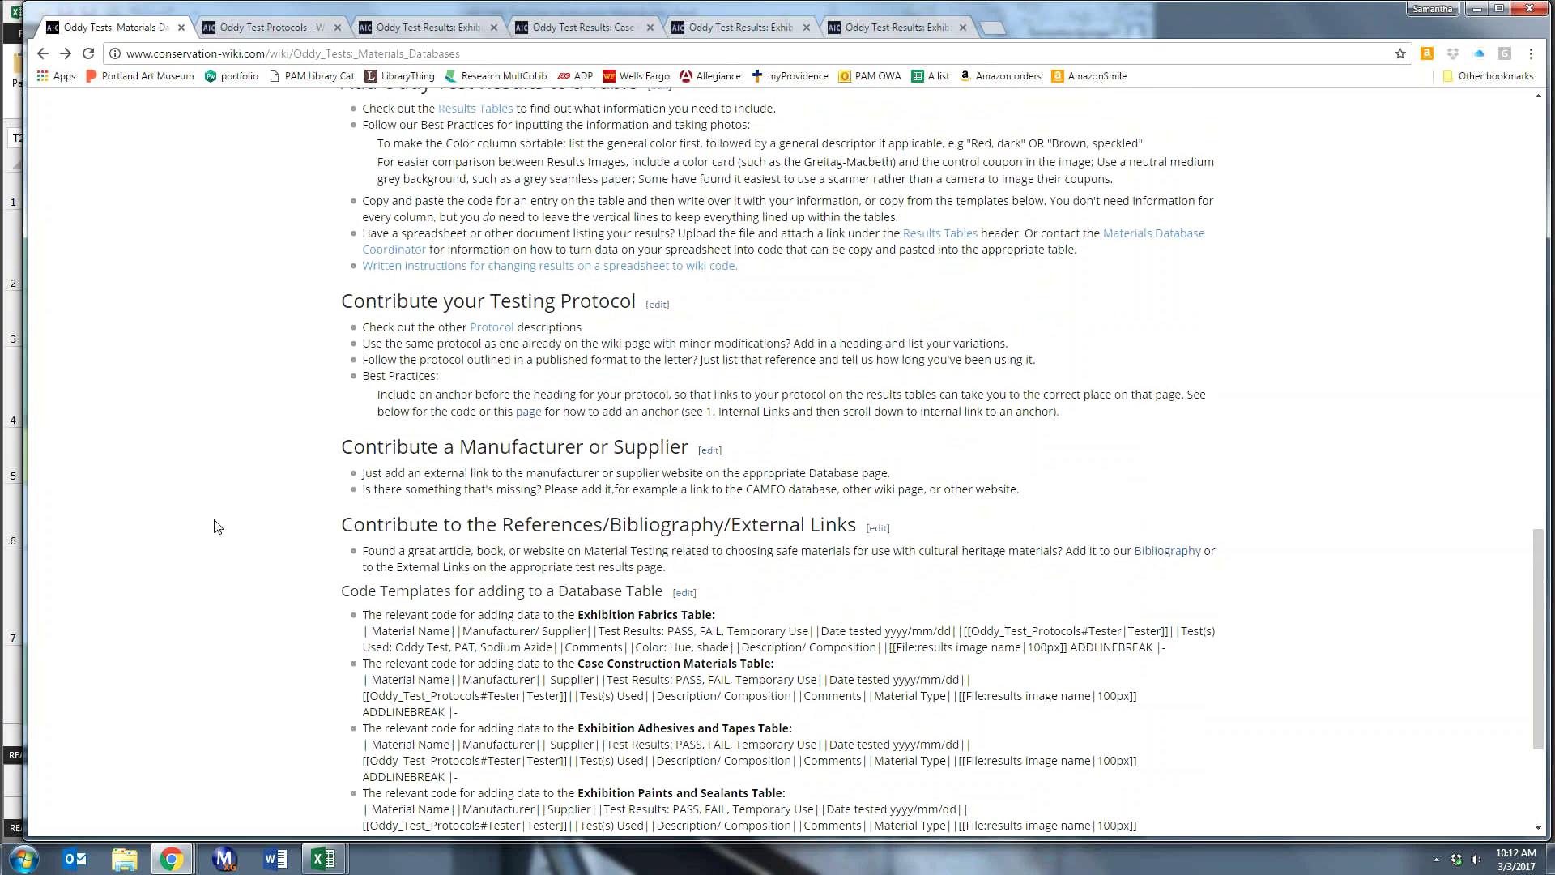
pyautogui.scroll(2, 217, 526)
pyautogui.scroll(1, 213, 527)
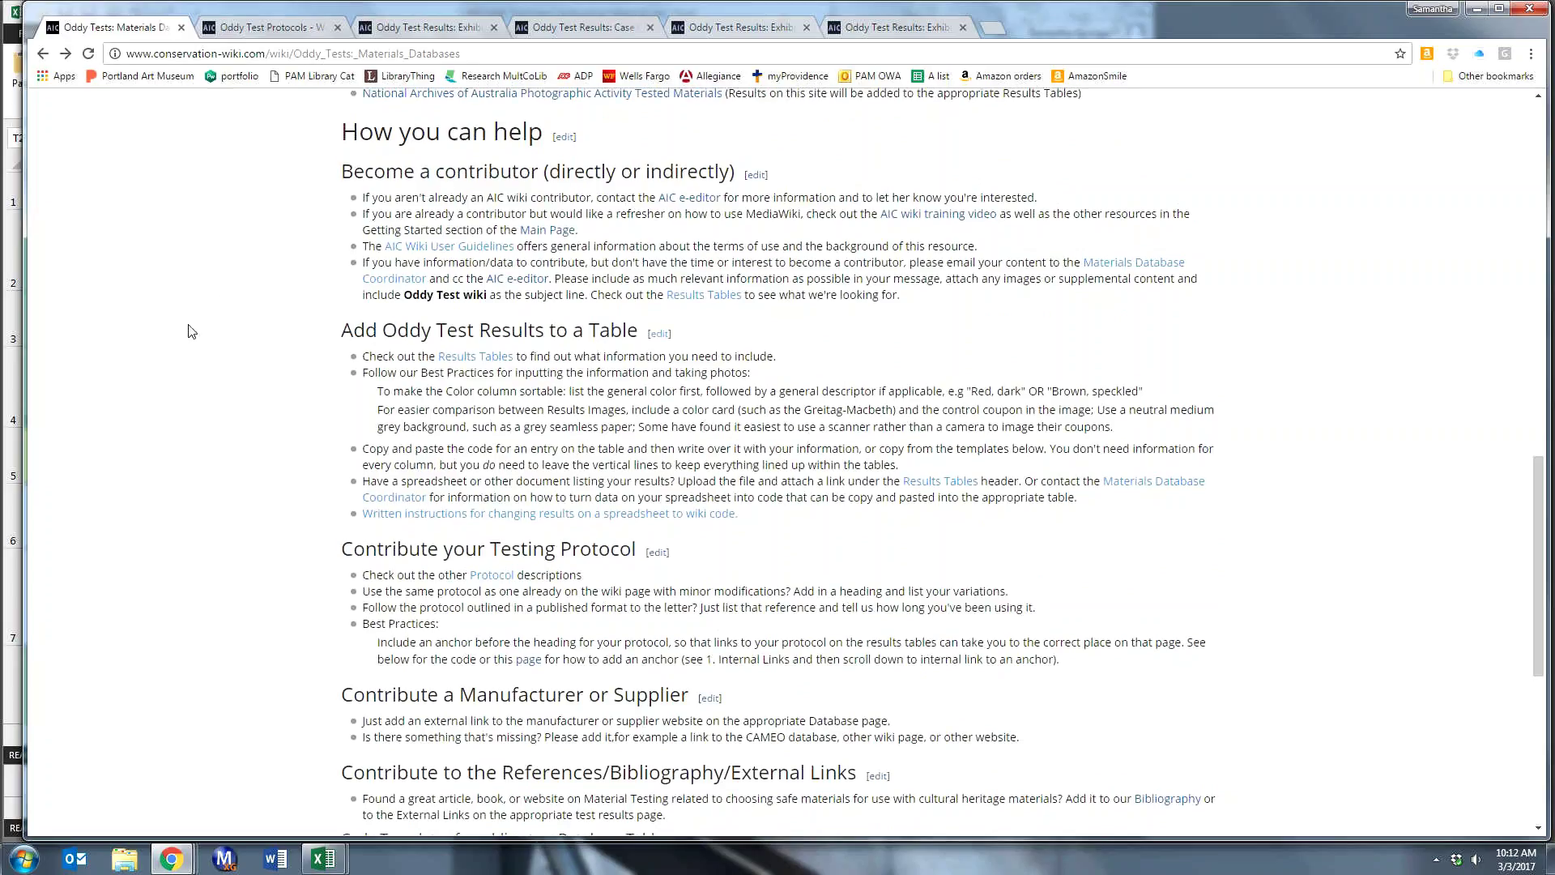
pyautogui.scroll(1, 190, 328)
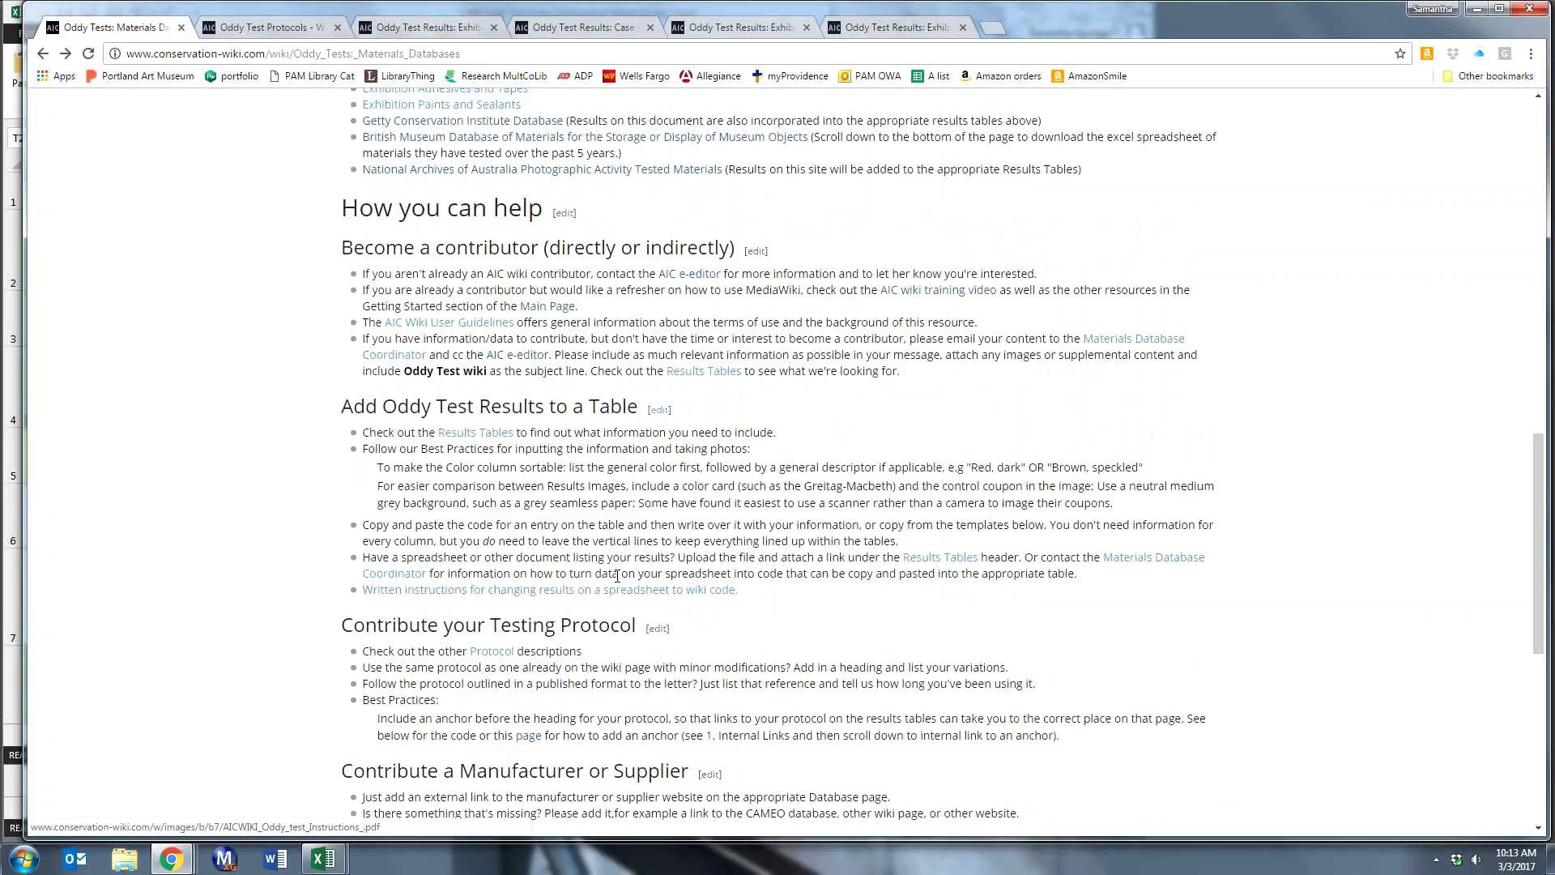
pyautogui.scroll(20, 173, 458)
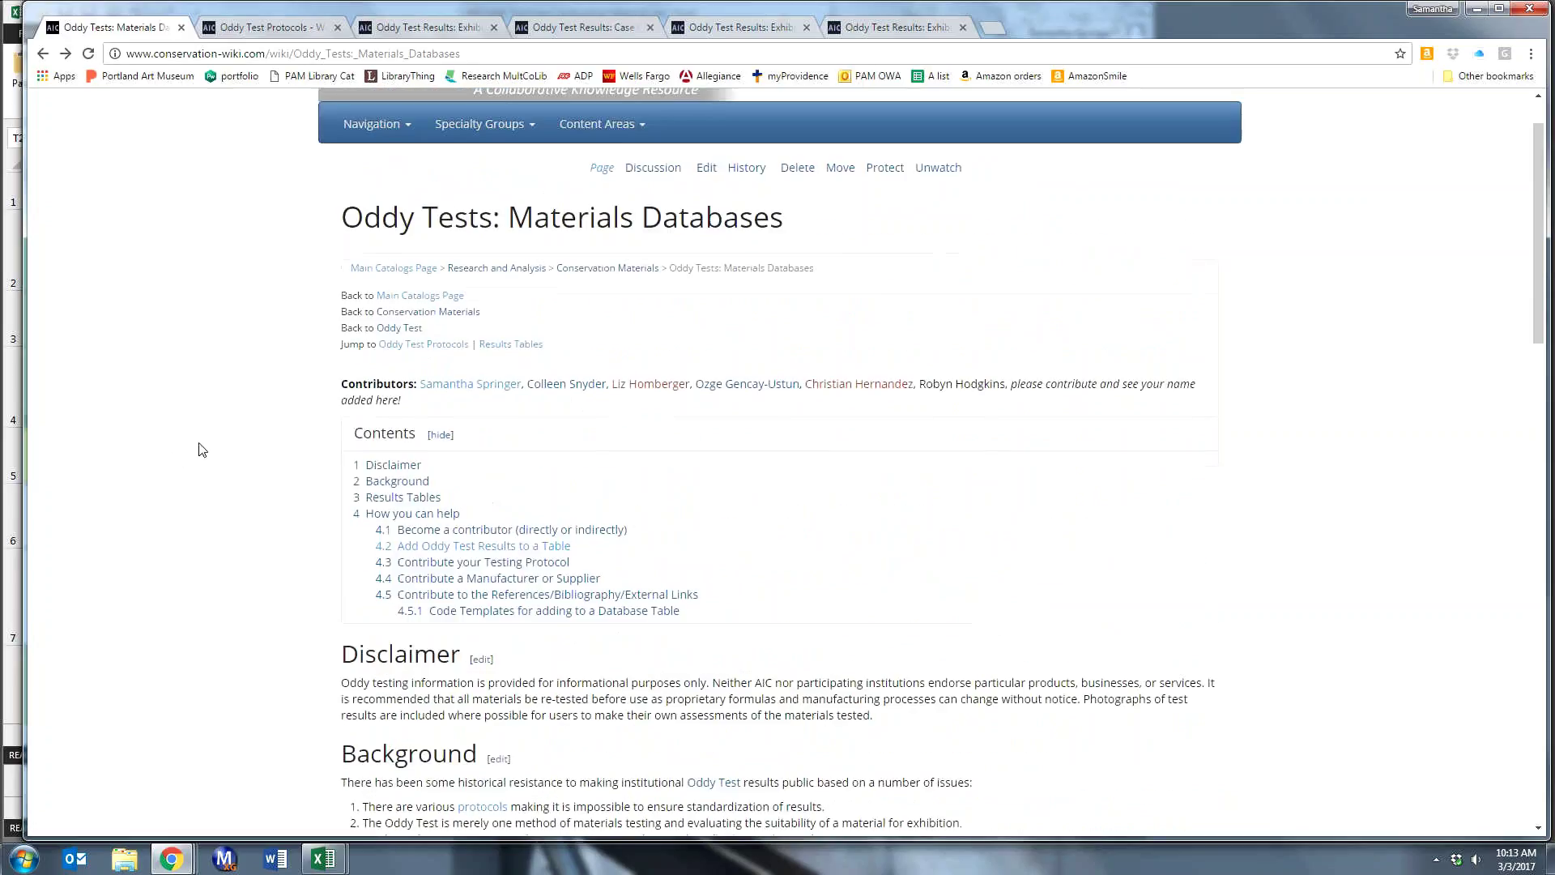
pyautogui.scroll(-2, 247, 370)
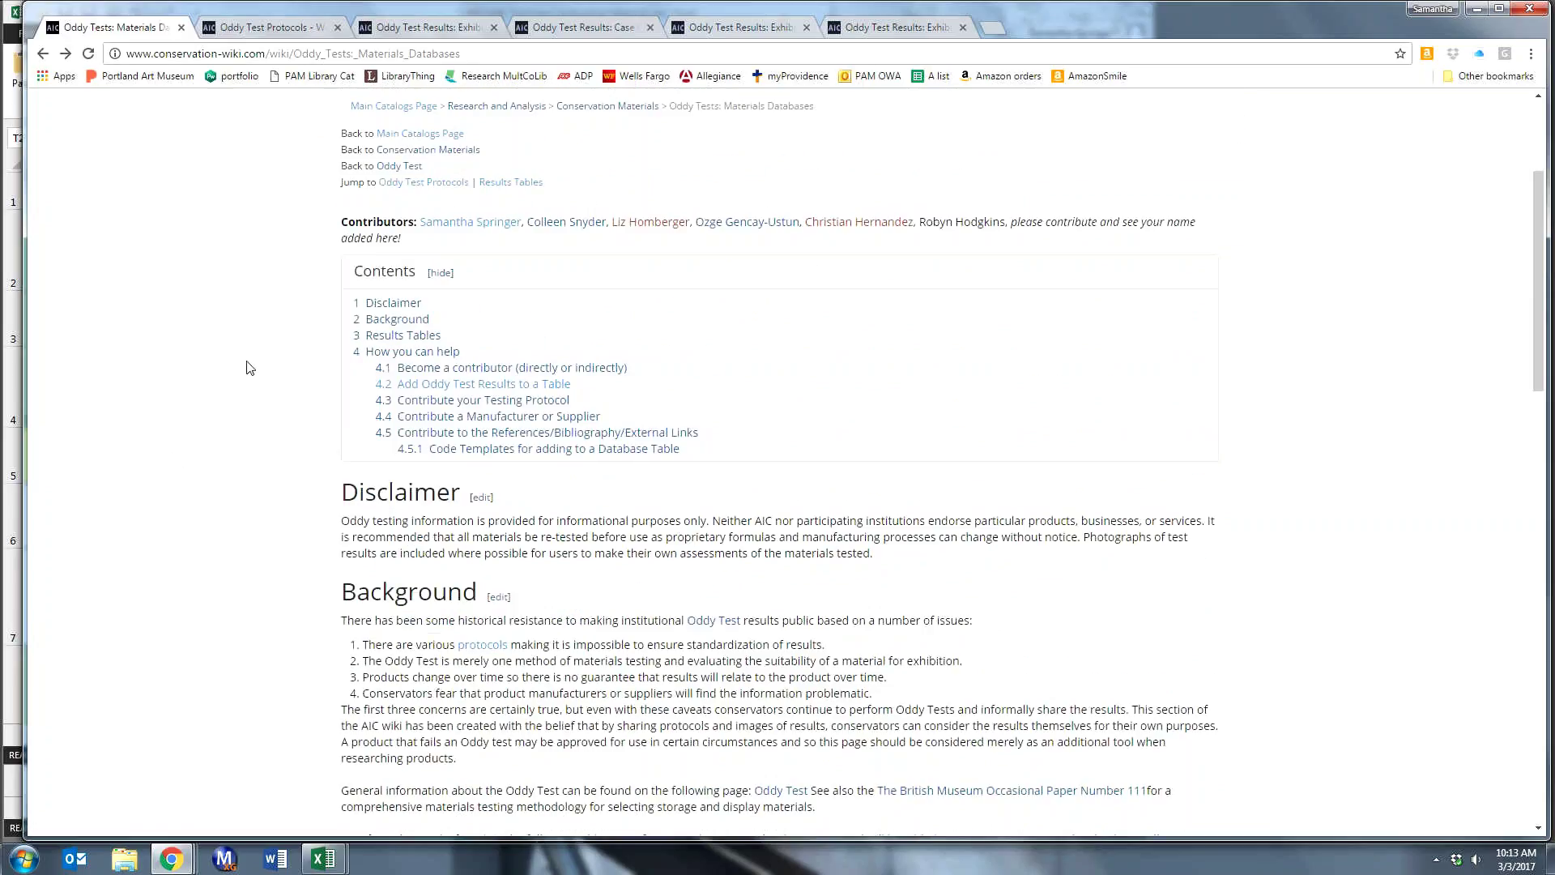
pyautogui.scroll(-5, 250, 368)
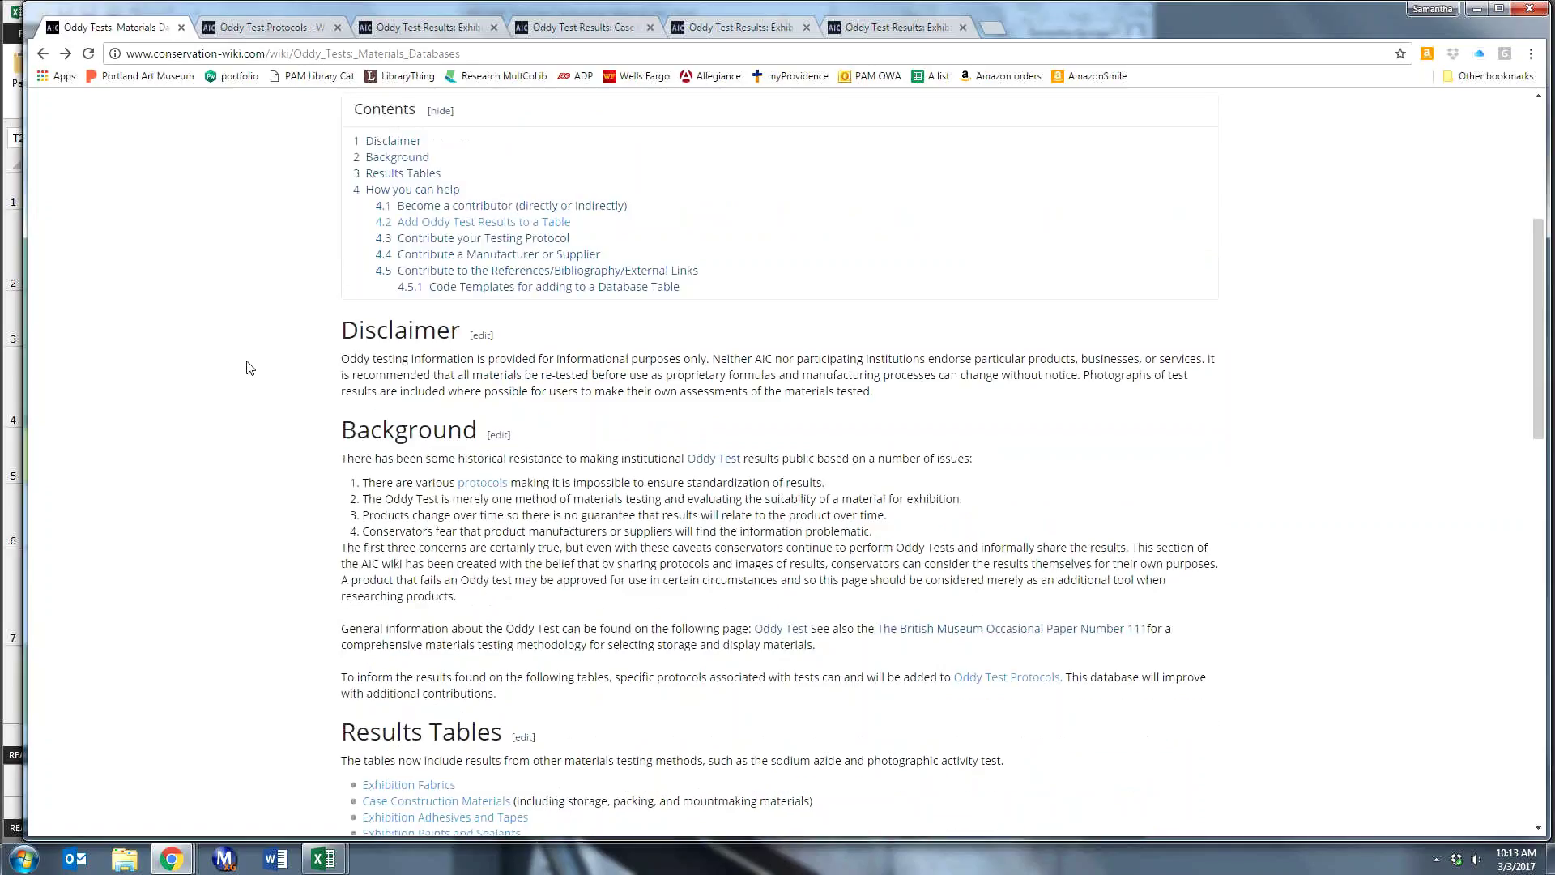
# - Follow the Exhibition Fabrics link under Results Tables and look over its fabrics results table
pyautogui.click(394, 545)
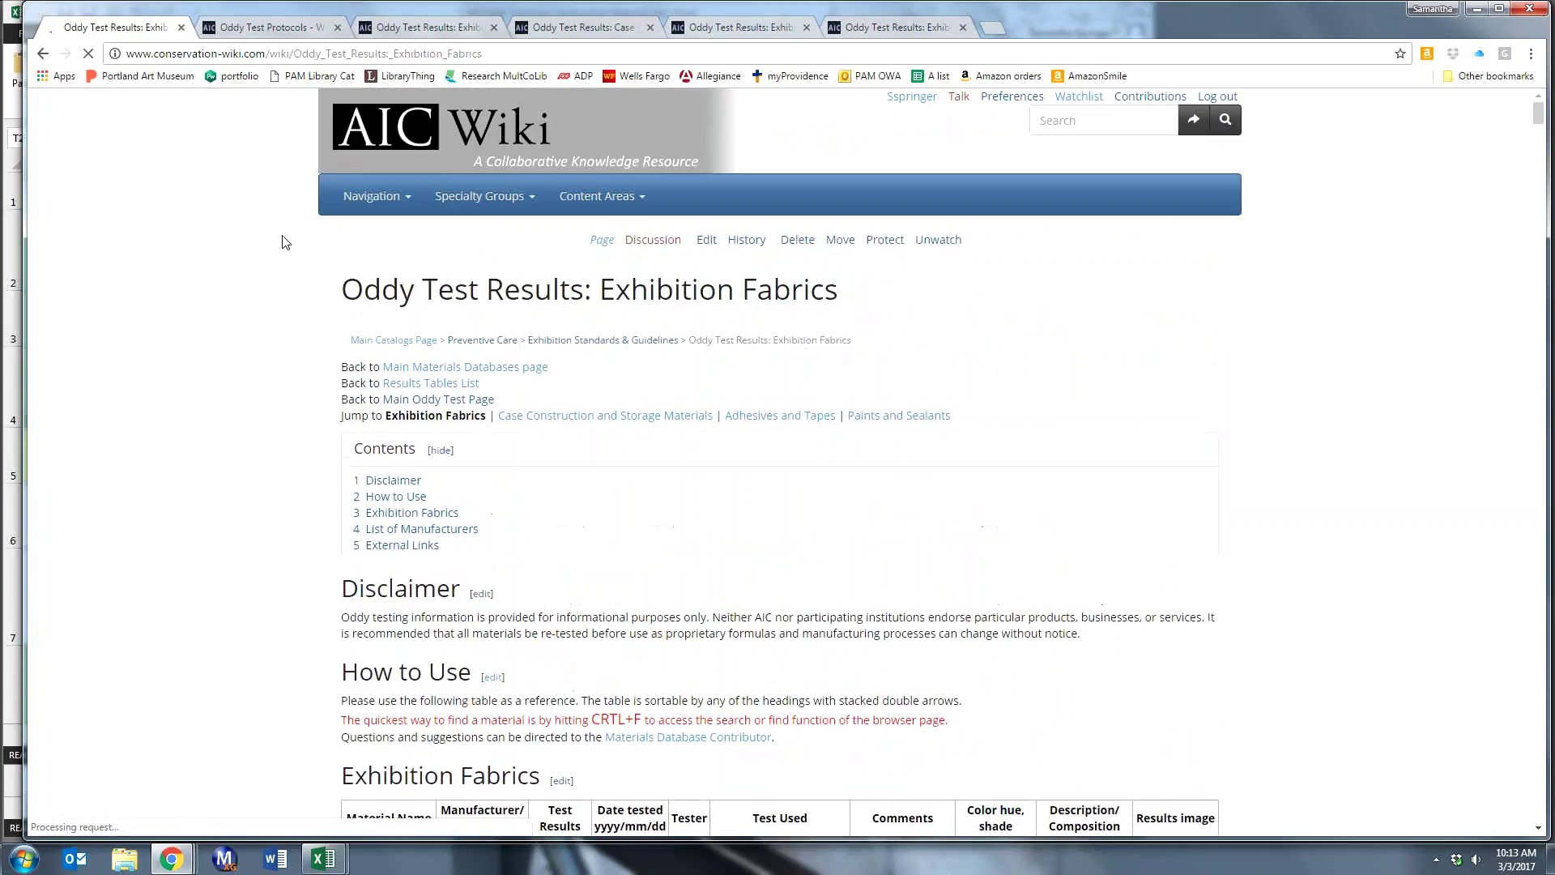
pyautogui.scroll(-2, 257, 357)
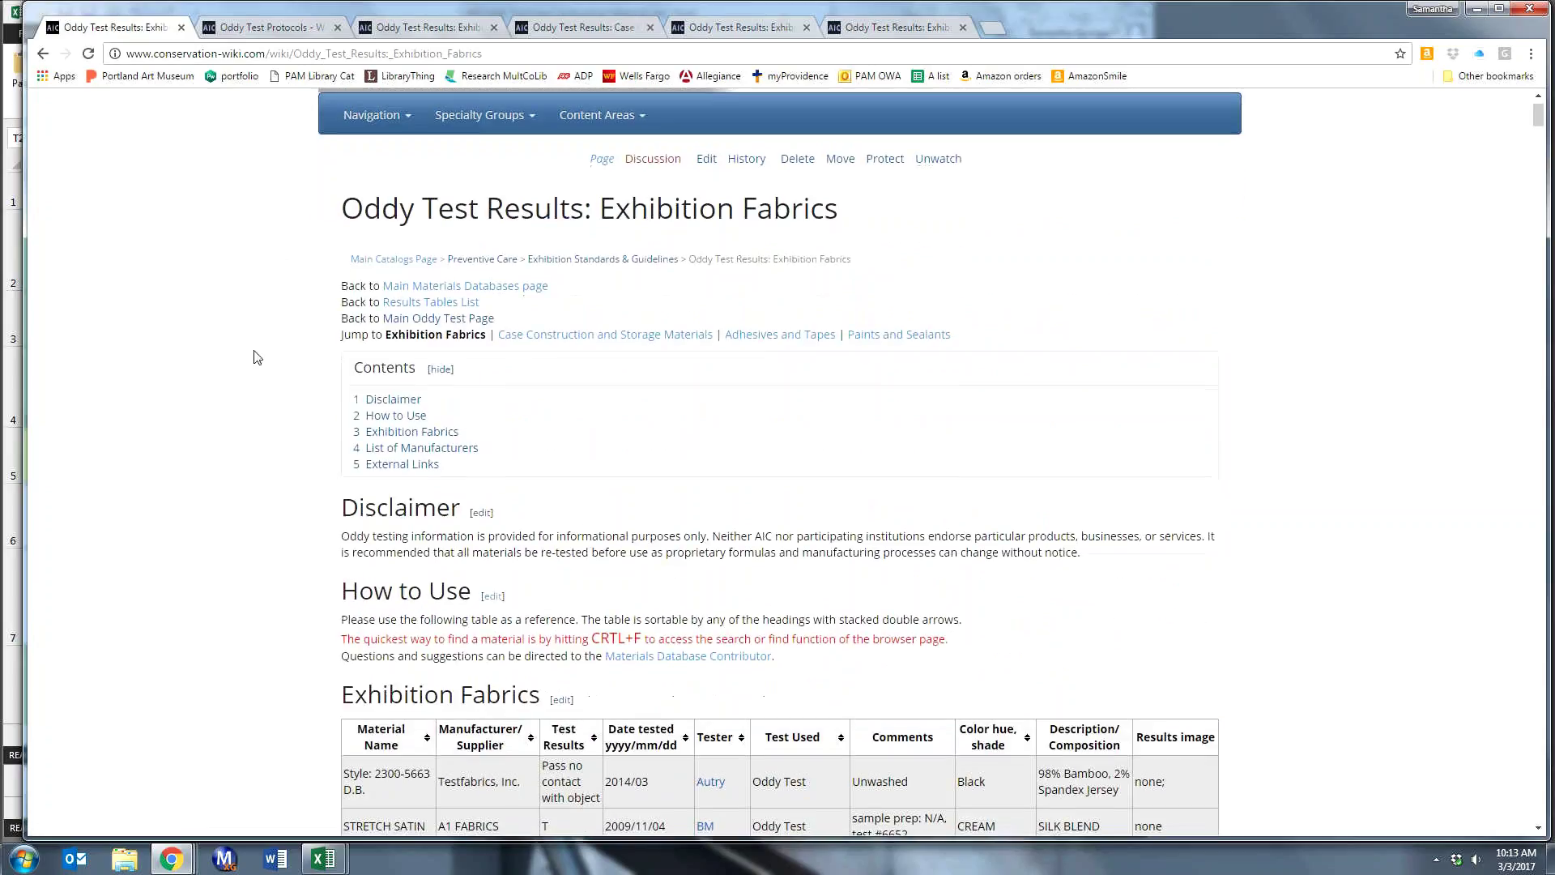
pyautogui.scroll(-4, 257, 357)
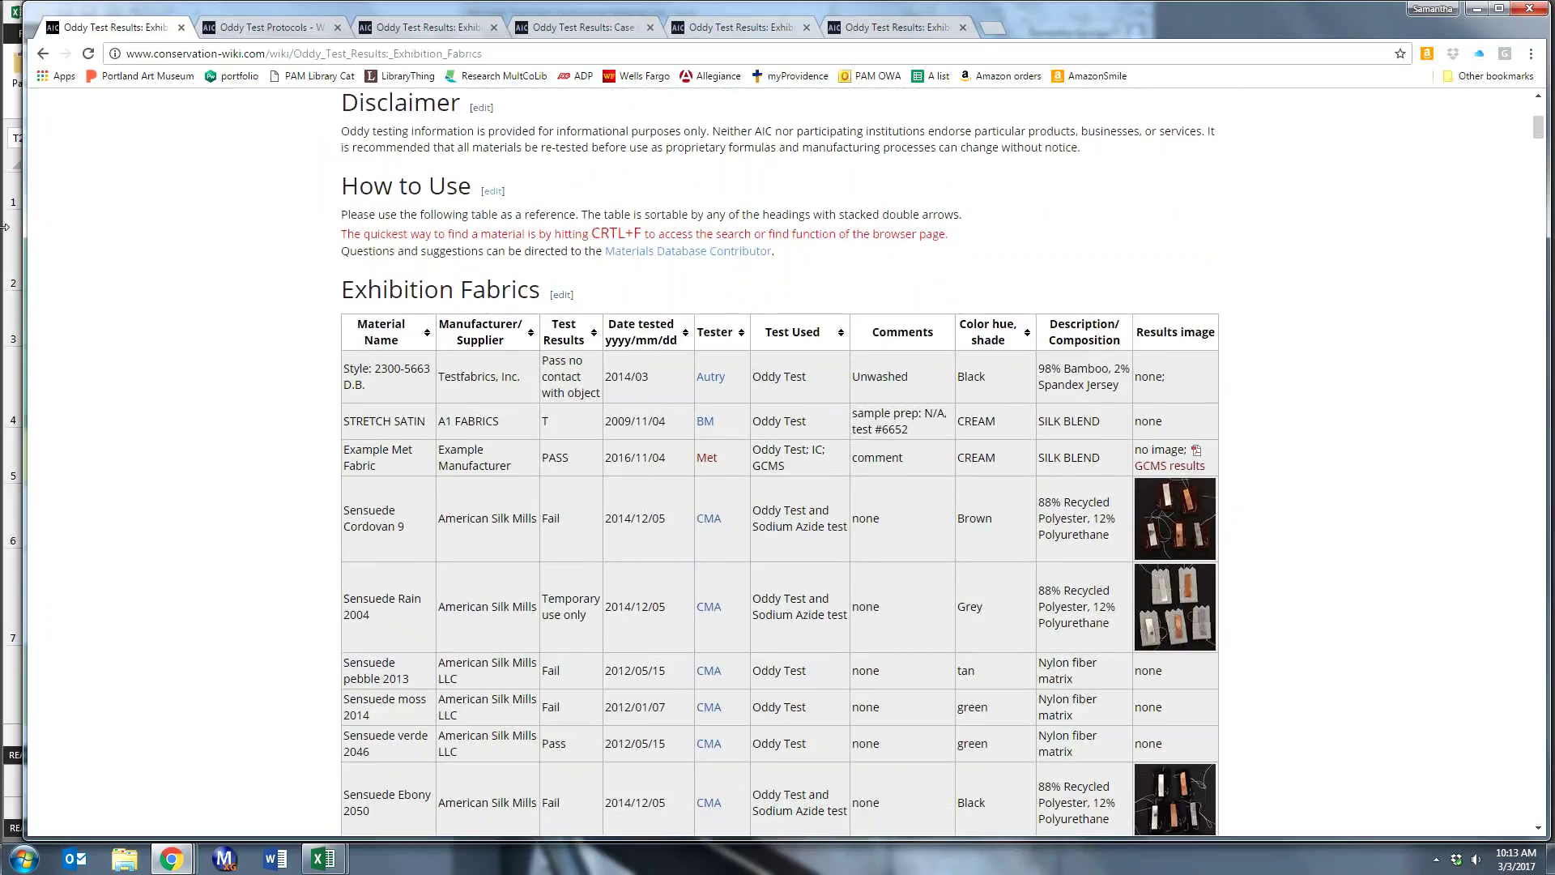
pyautogui.scroll(4, 229, 284)
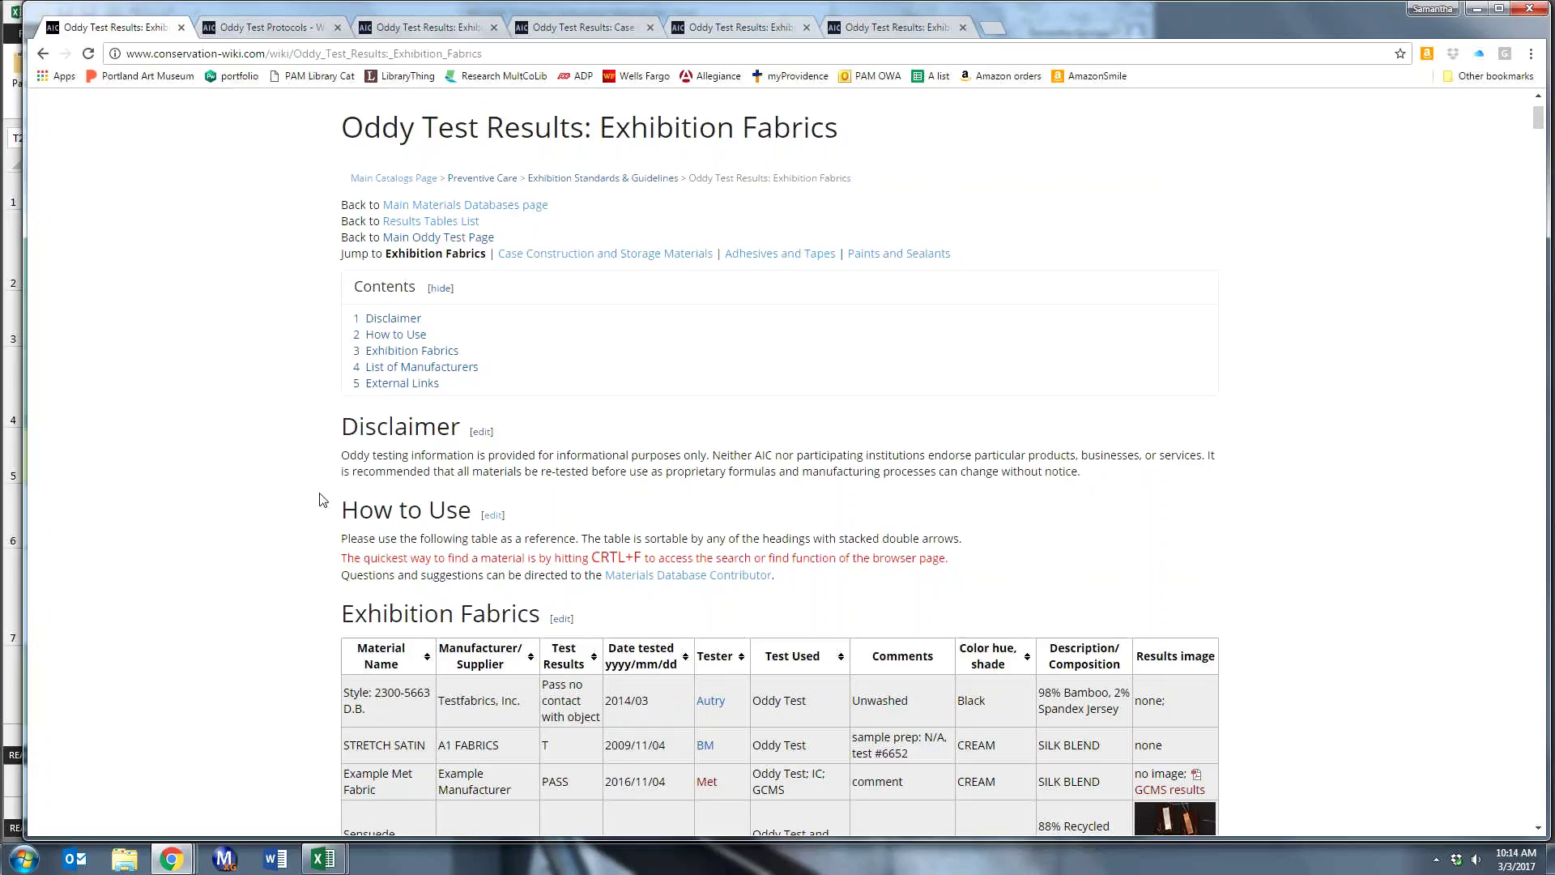
pyautogui.scroll(-4, 215, 479)
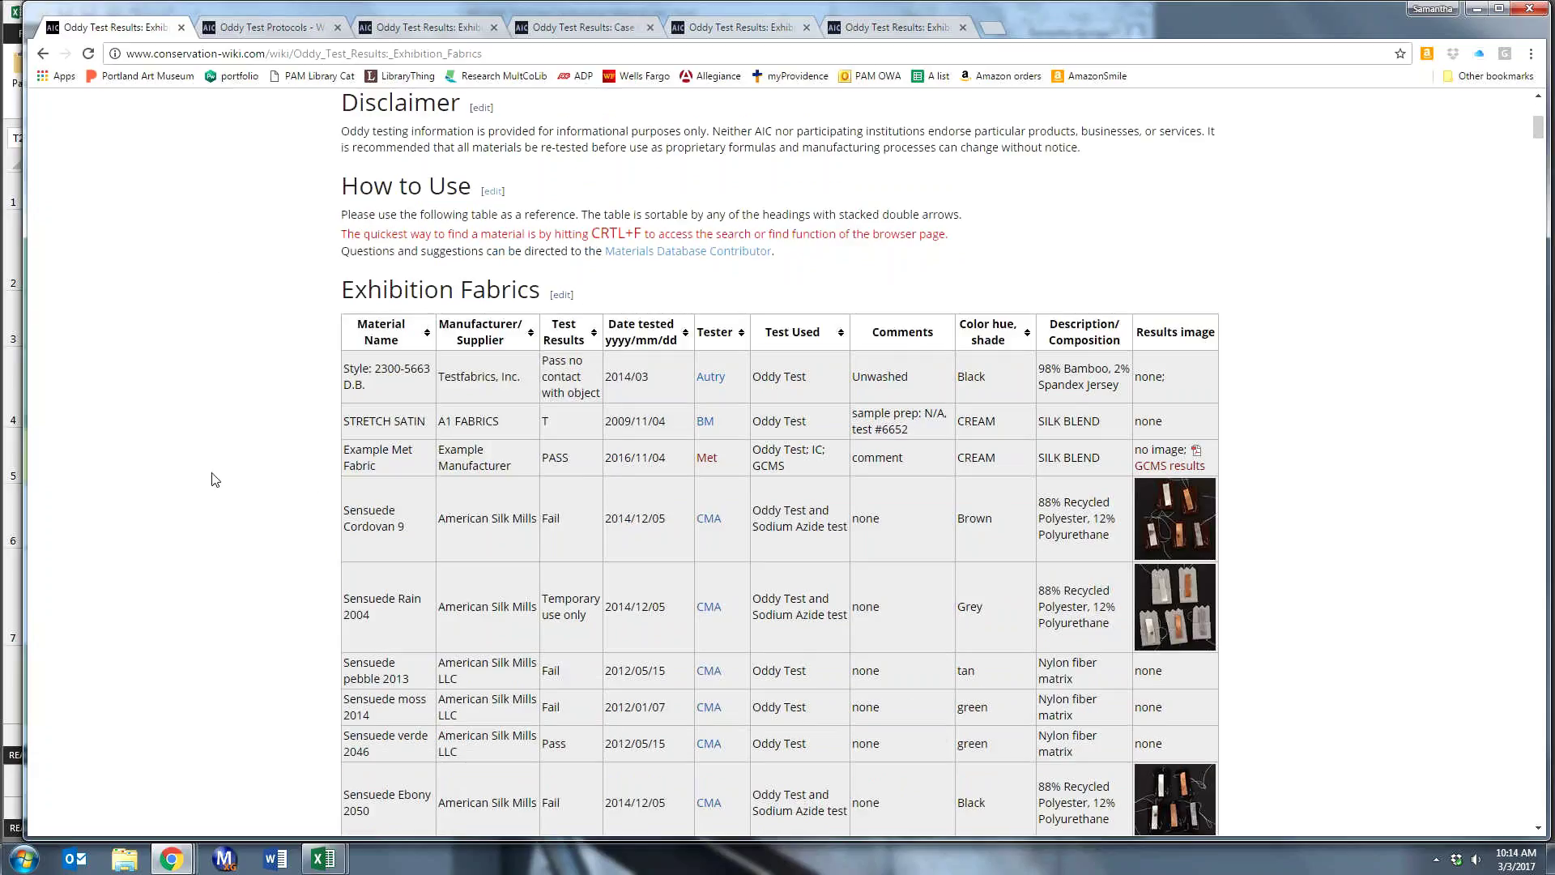
pyautogui.scroll(-2, 215, 479)
pyautogui.scroll(-10, 215, 479)
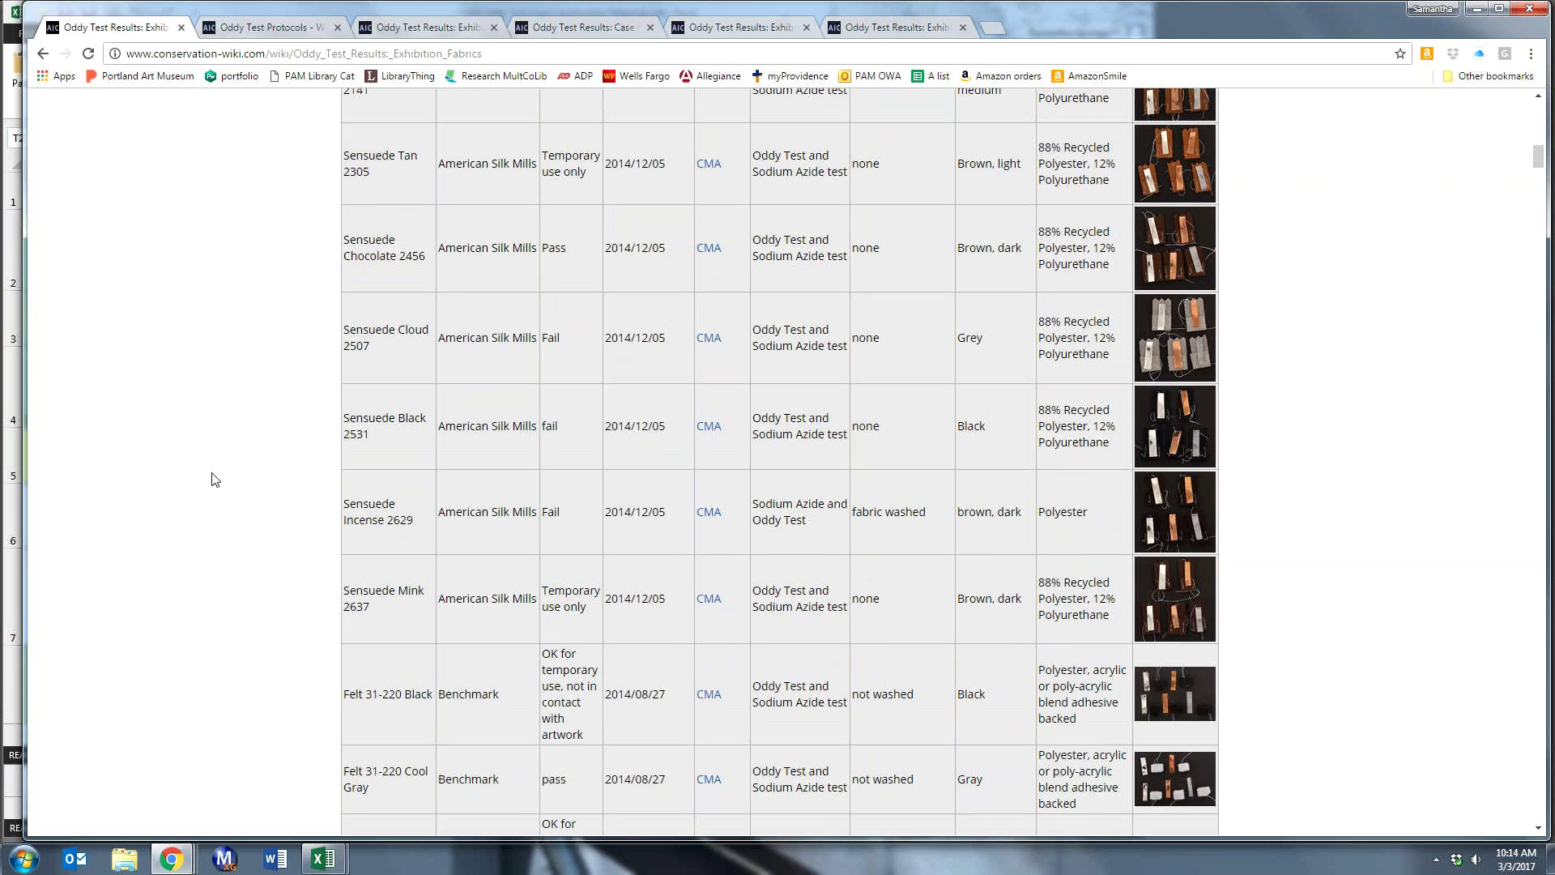
pyautogui.scroll(-12, 215, 479)
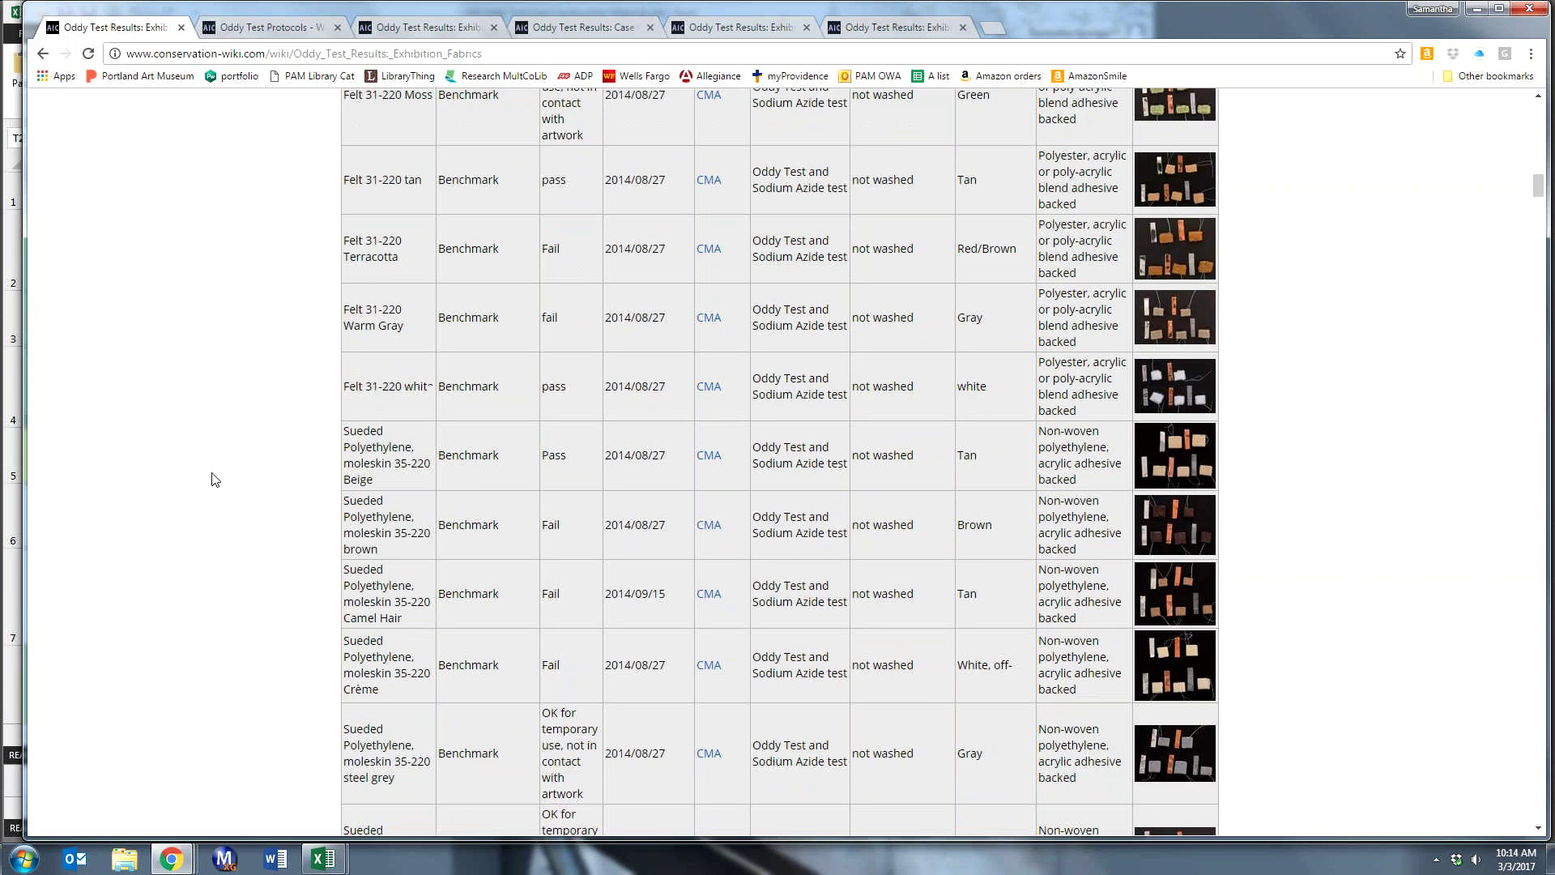
pyautogui.scroll(-4, 214, 480)
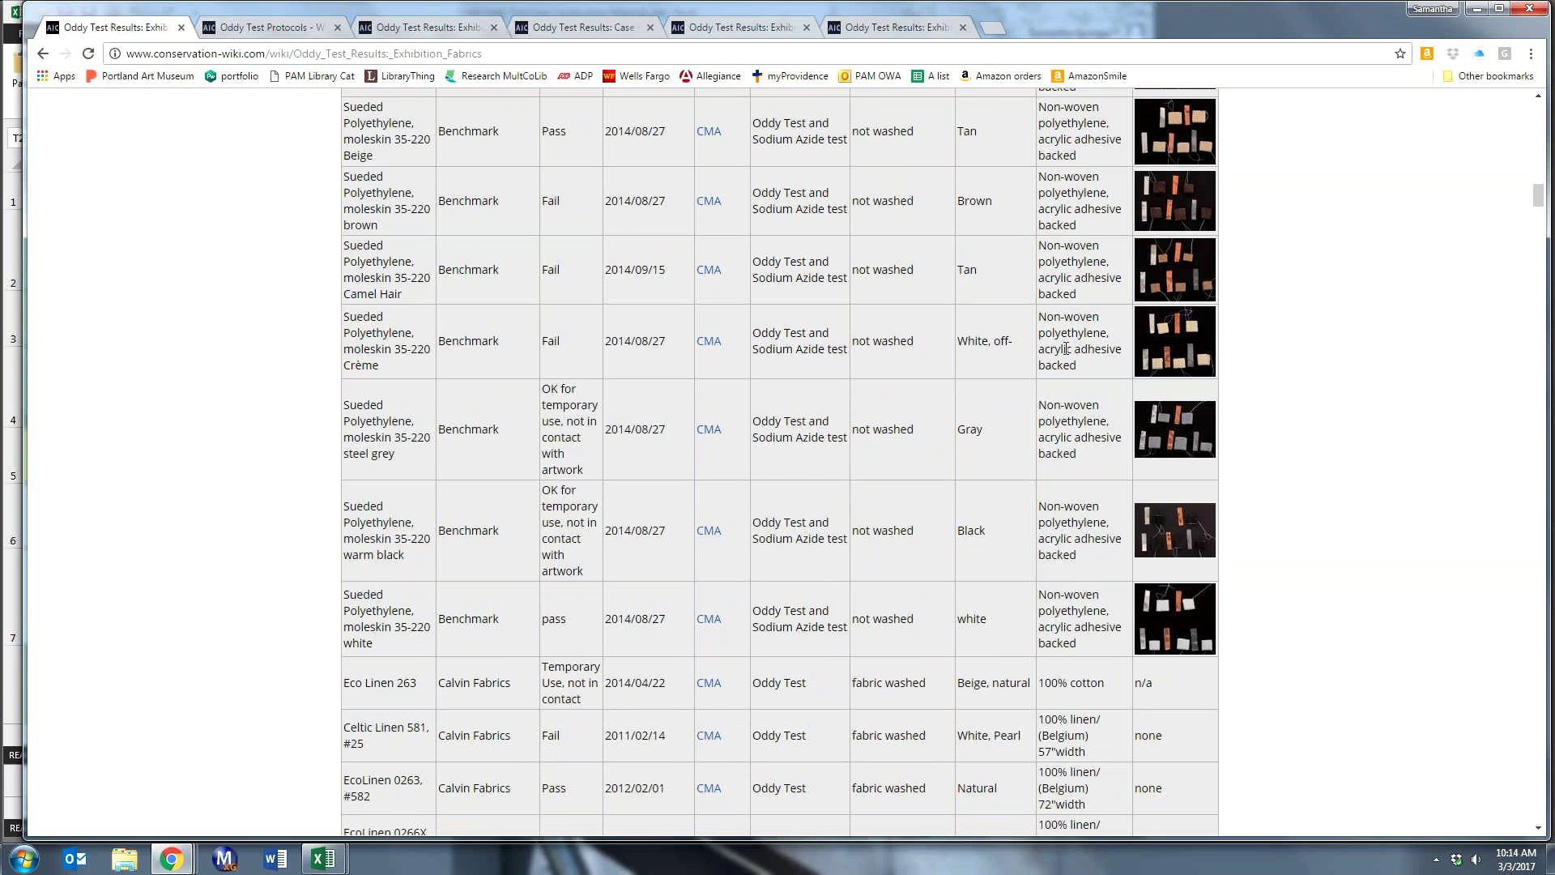
pyautogui.scroll(-4, 275, 332)
pyautogui.scroll(7, 275, 336)
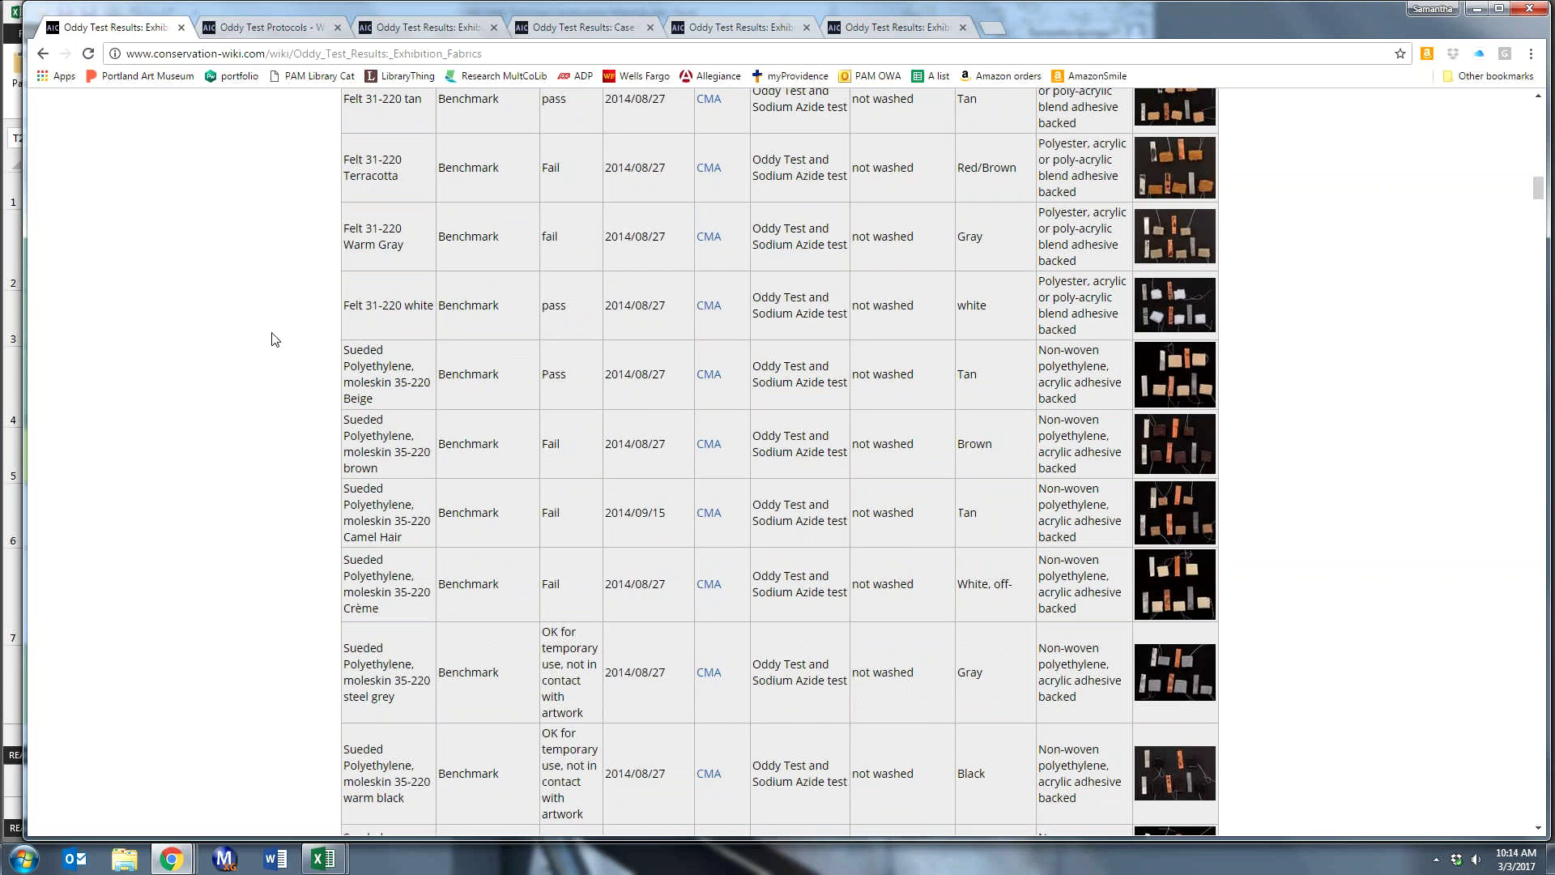
pyautogui.scroll(11, 275, 340)
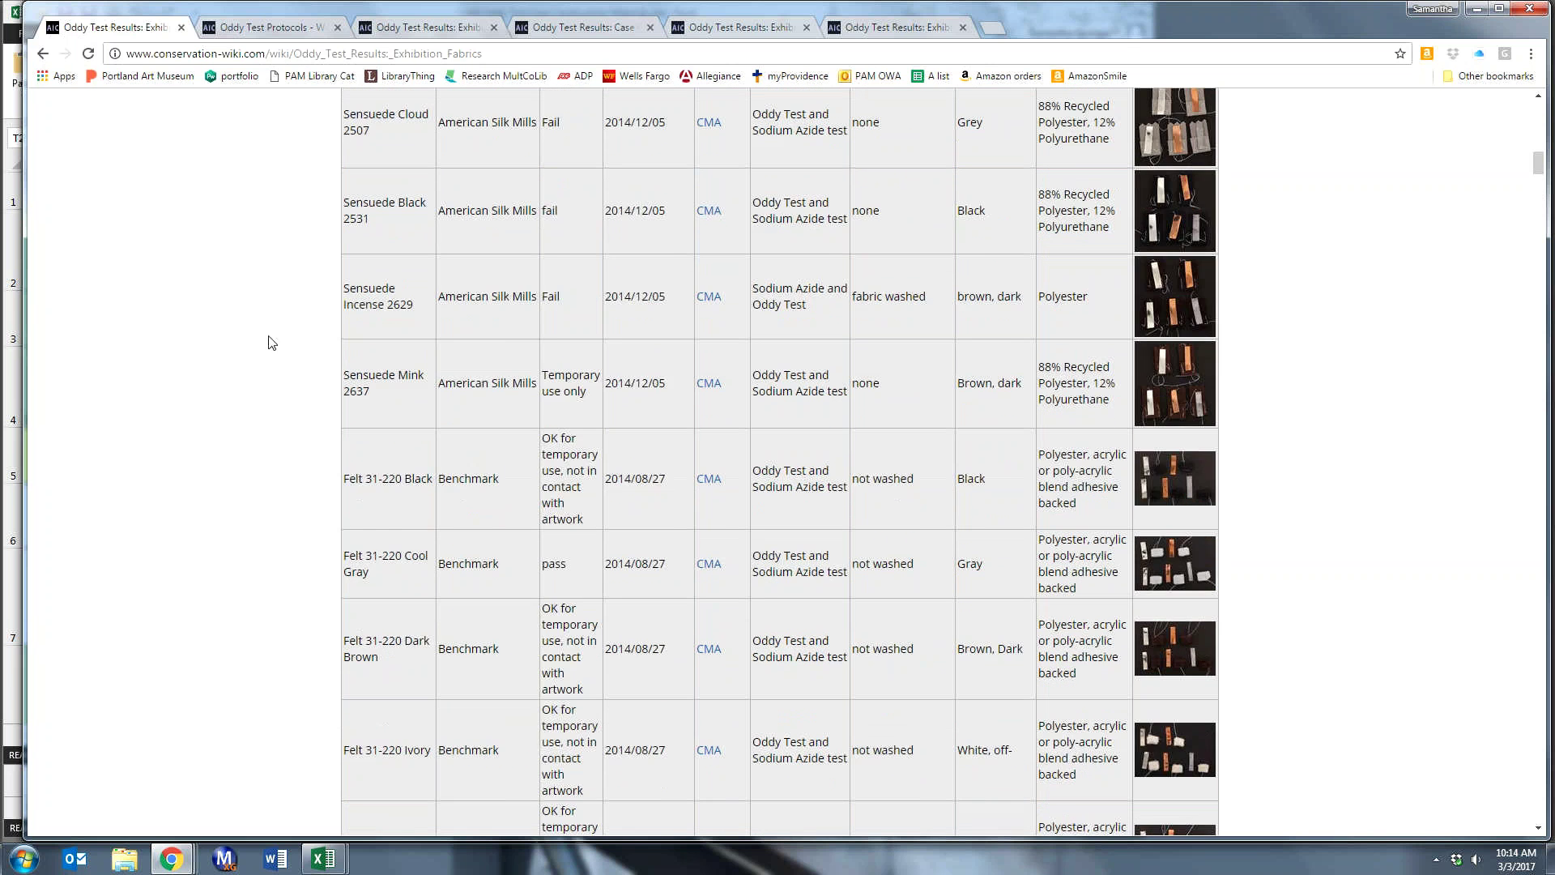
pyautogui.scroll(12, 271, 342)
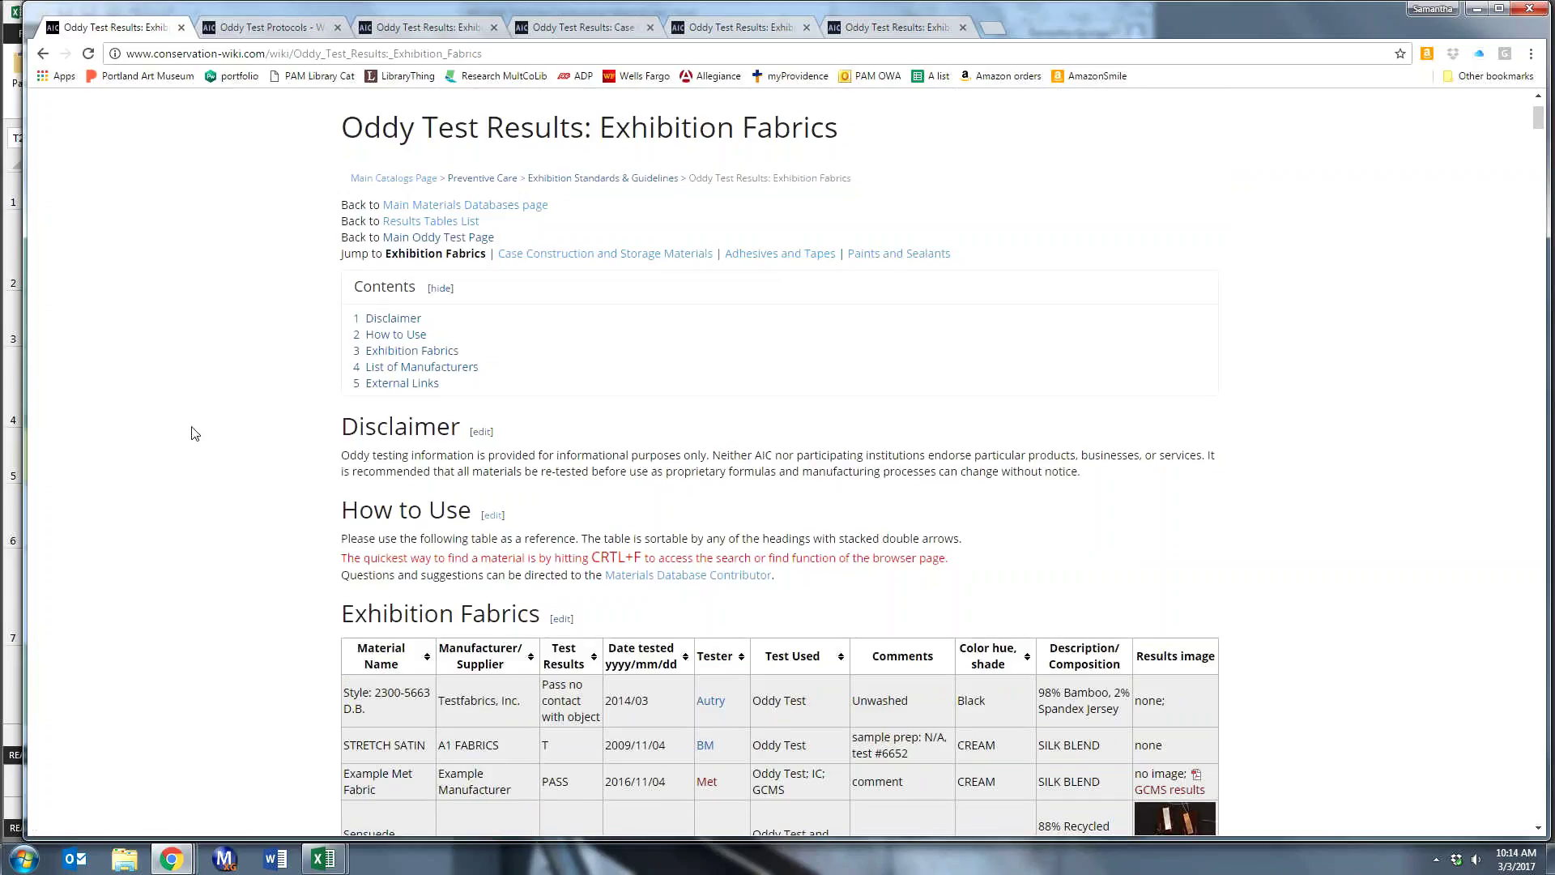
pyautogui.scroll(-2, 194, 433)
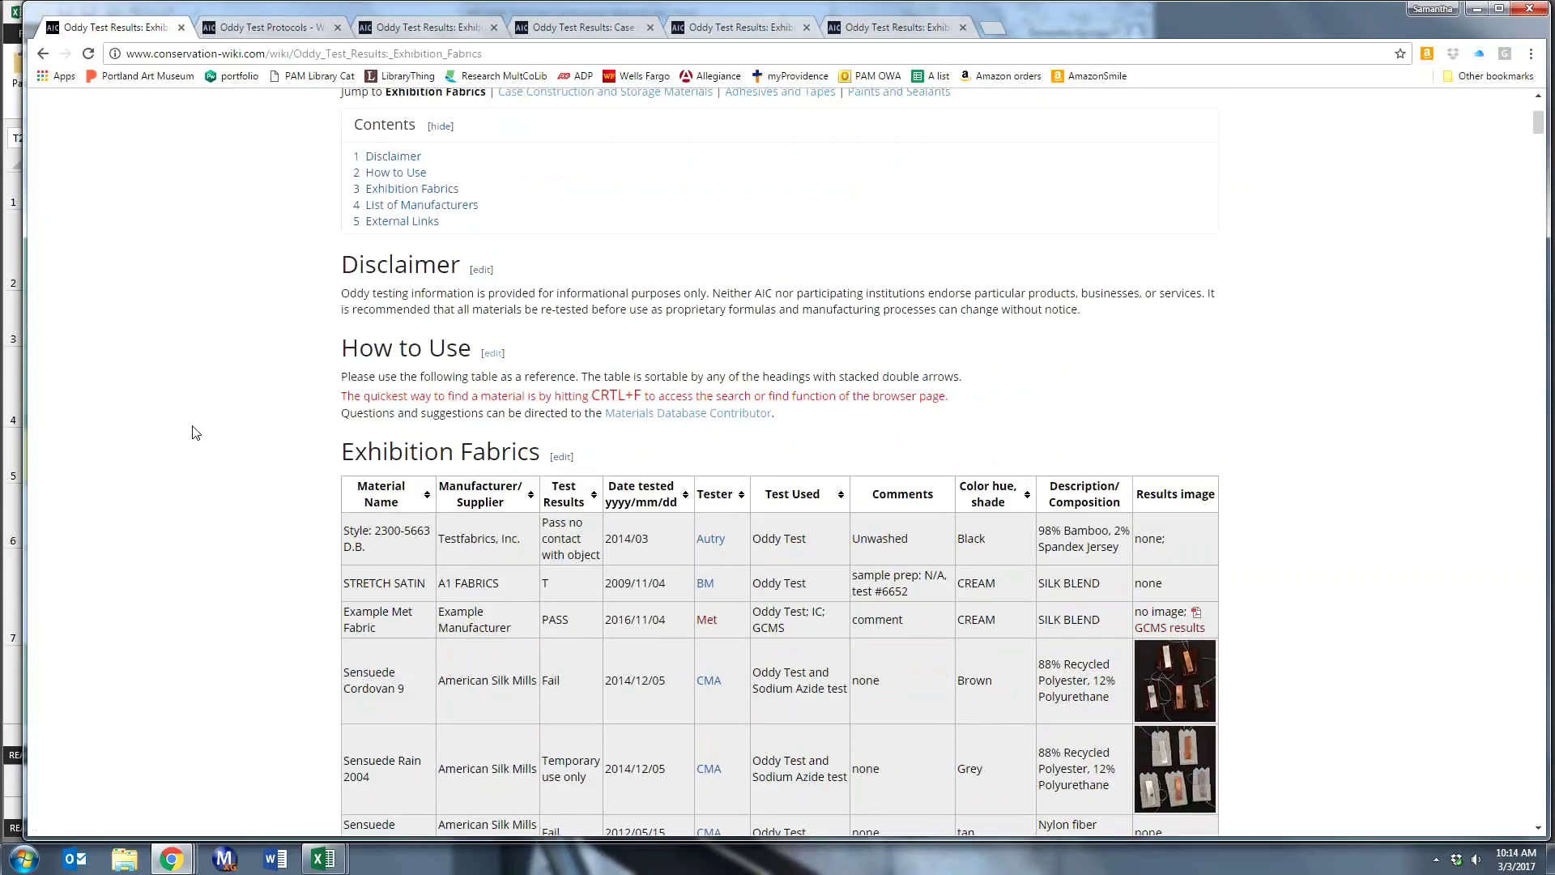
pyautogui.scroll(-1, 194, 432)
pyautogui.scroll(-3, 194, 433)
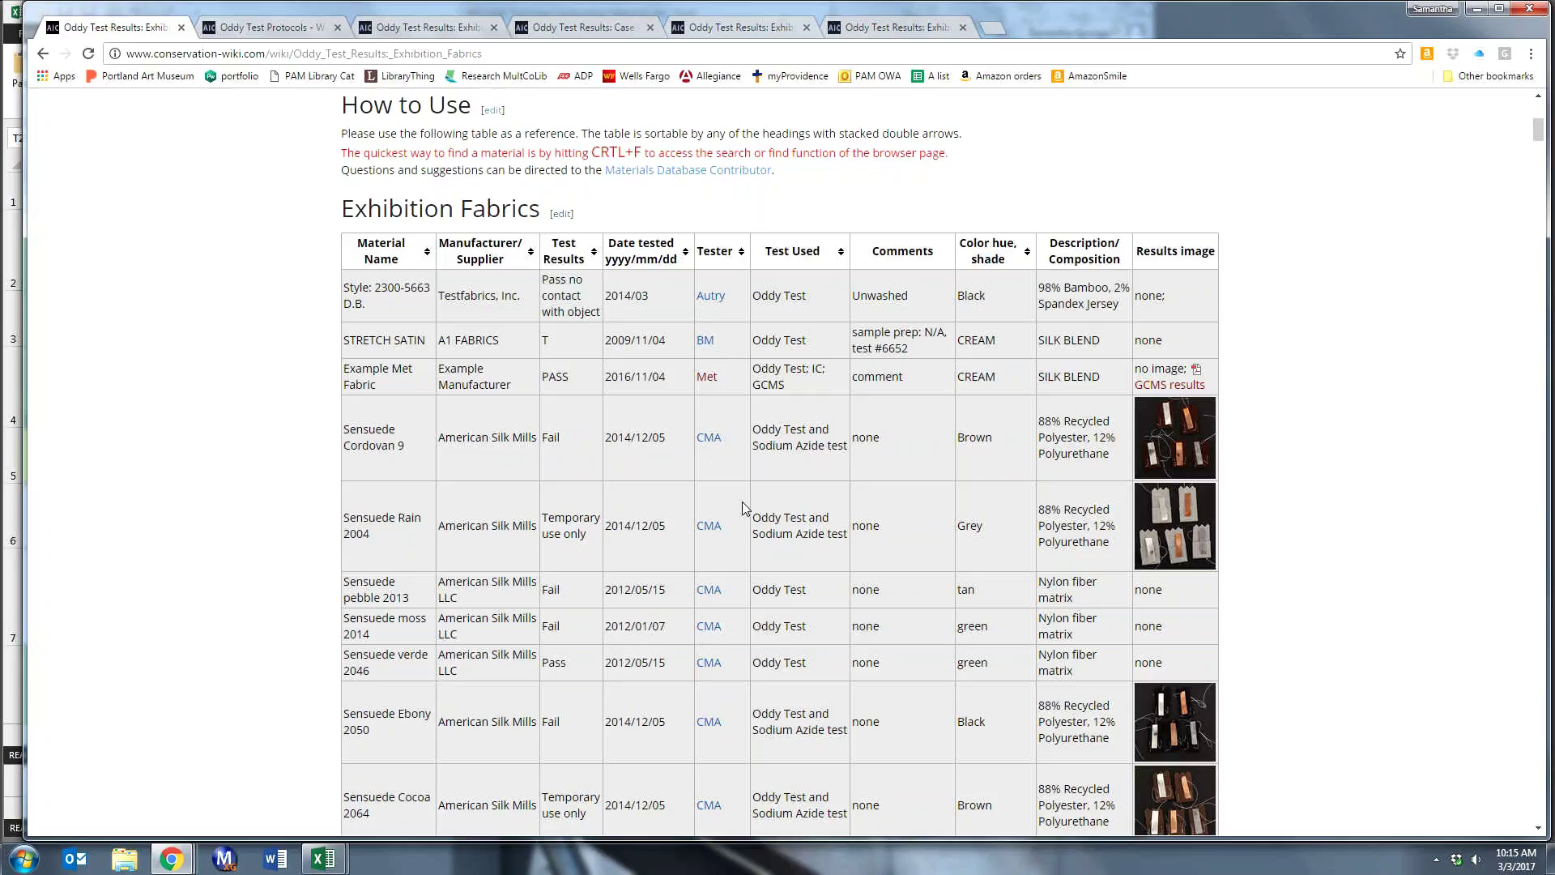
pyautogui.scroll(-2, 743, 508)
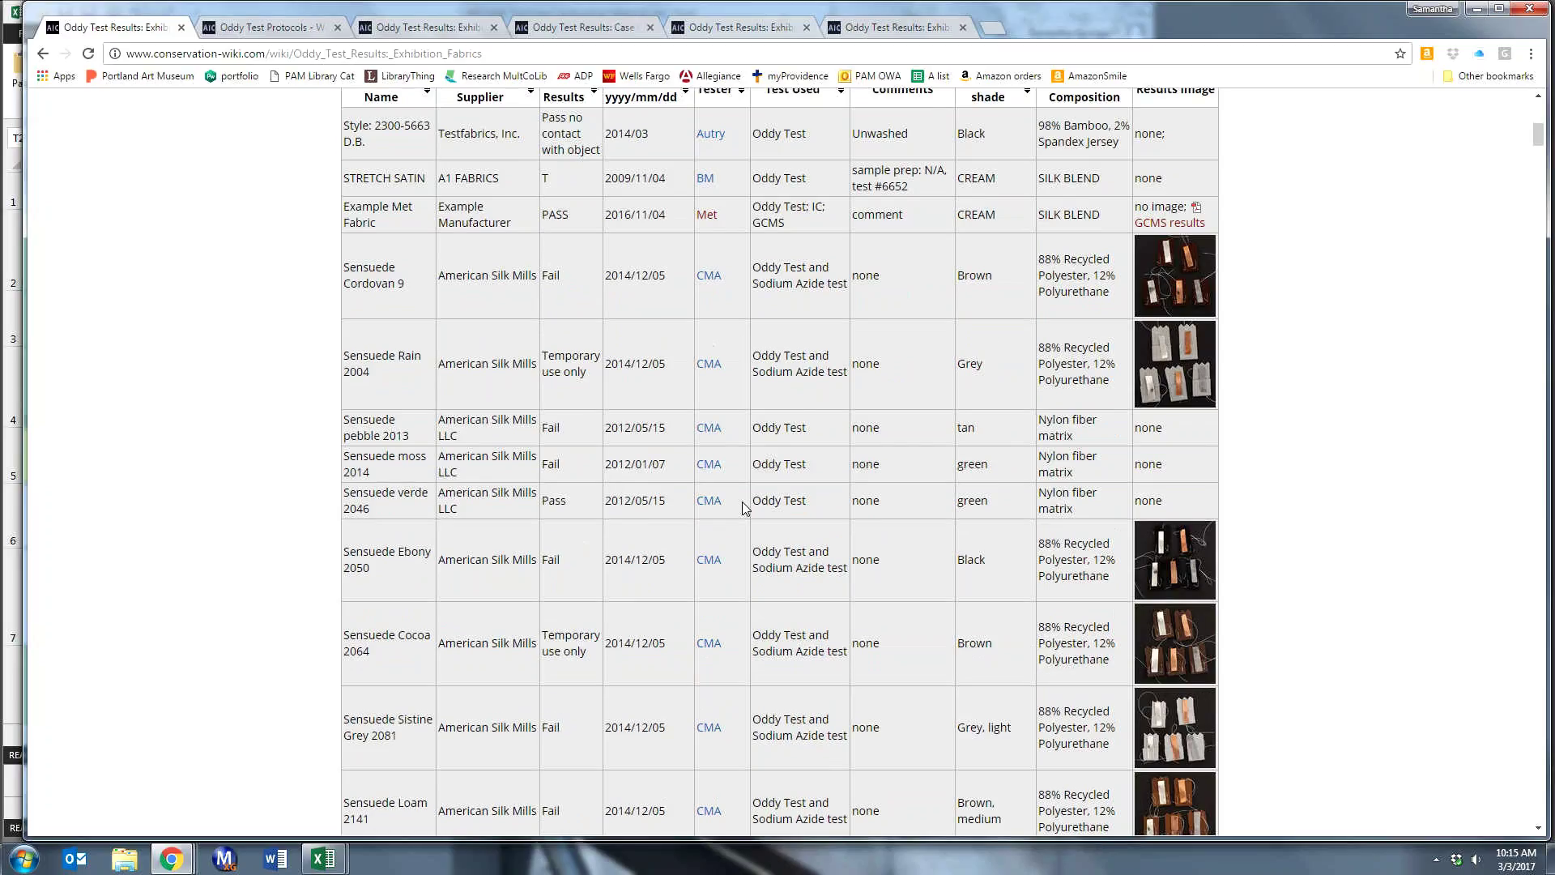
pyautogui.scroll(3, 743, 508)
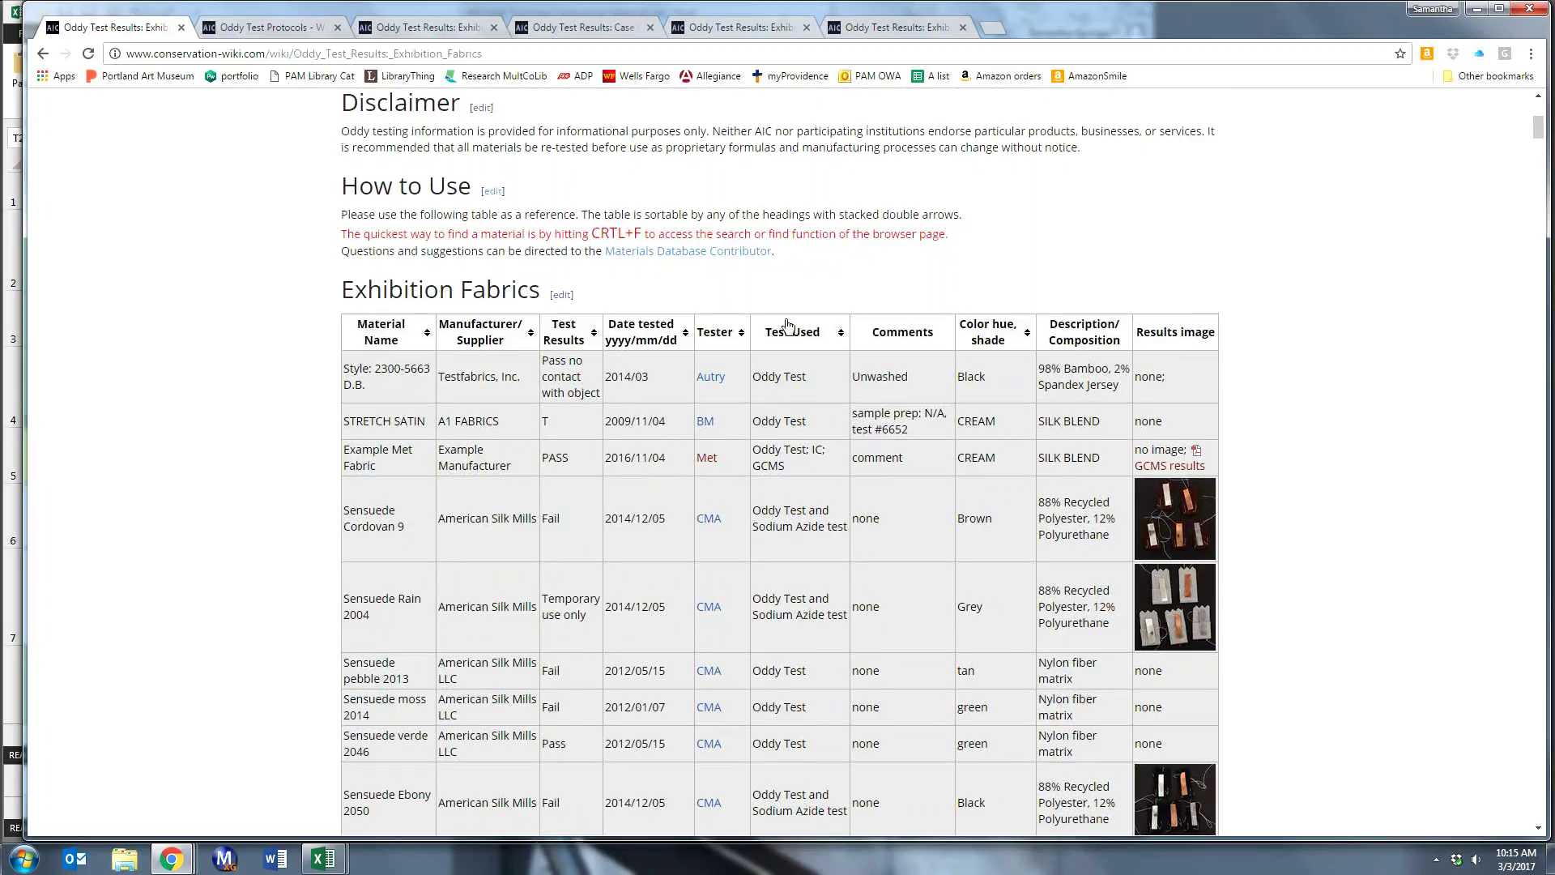
pyautogui.scroll(-2, 813, 577)
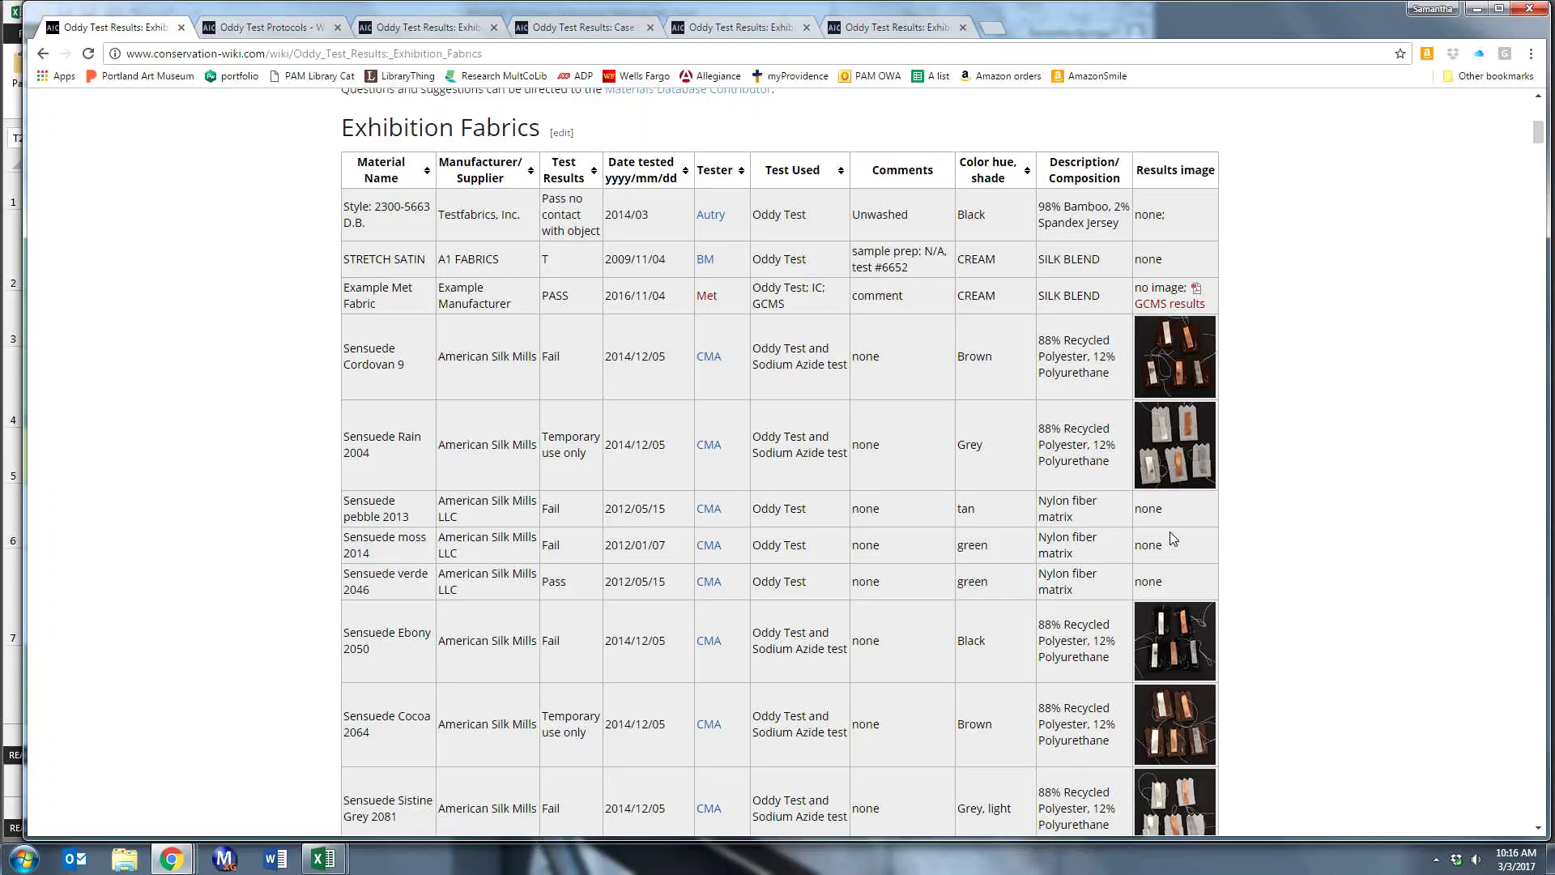
pyautogui.scroll(3, 268, 553)
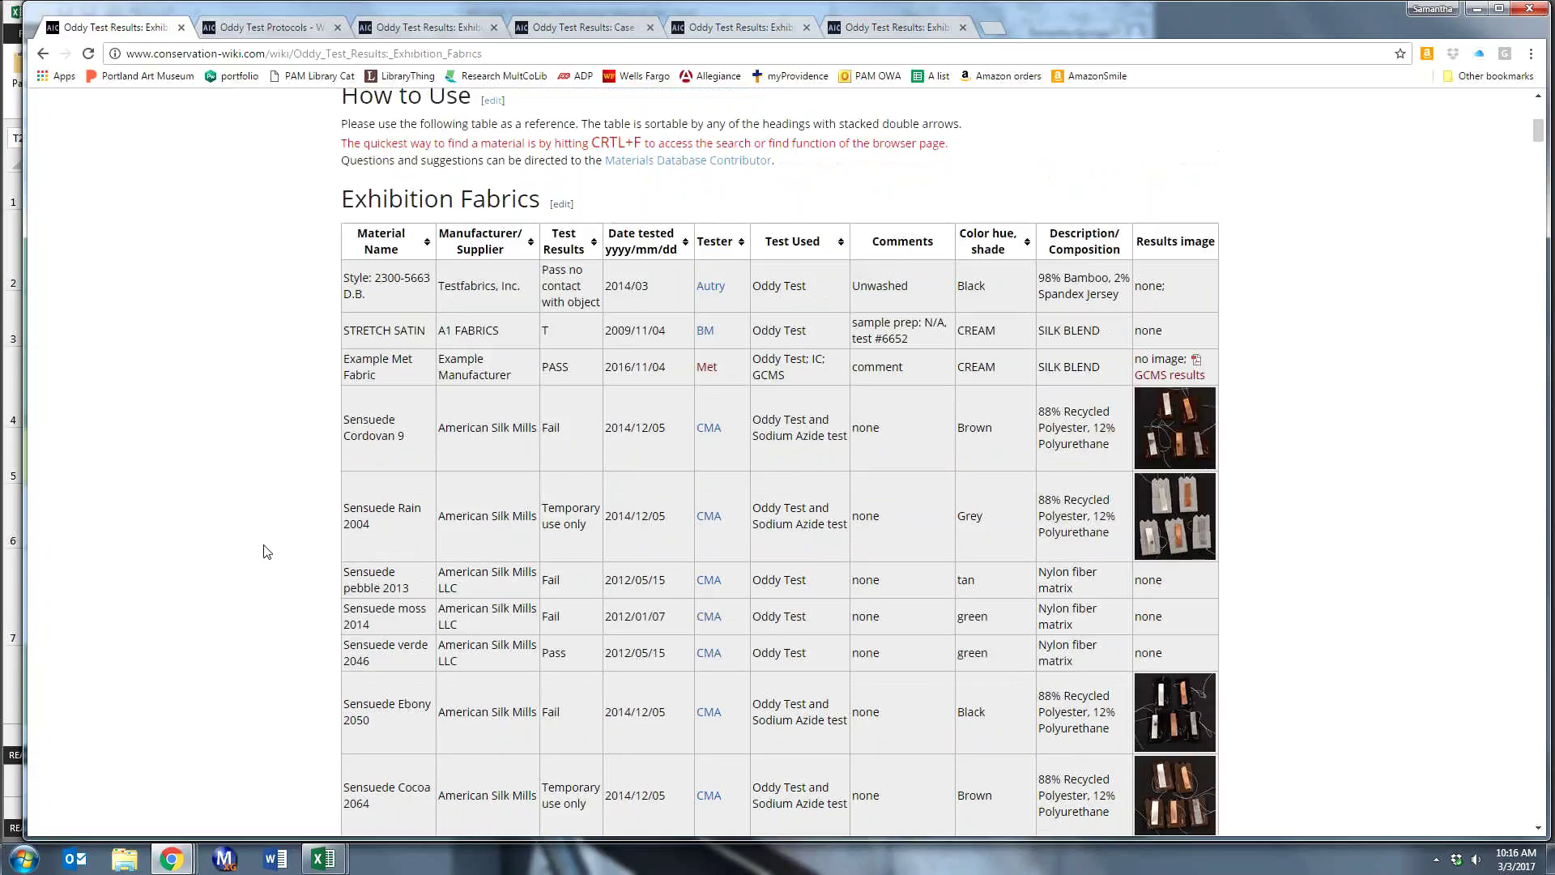
pyautogui.scroll(2, 267, 552)
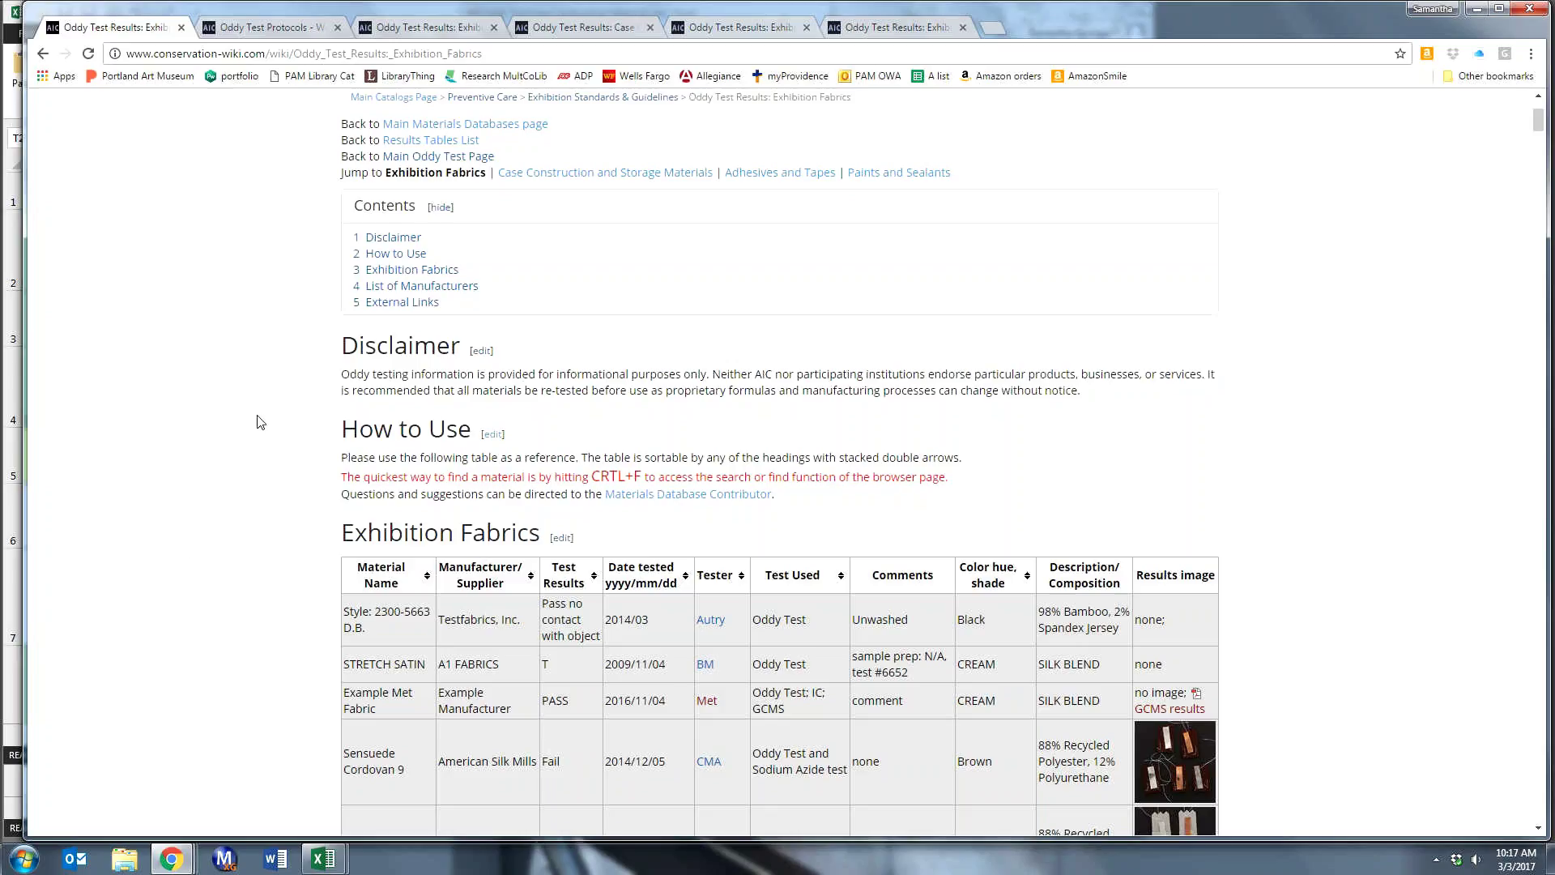
pyautogui.scroll(3, 261, 425)
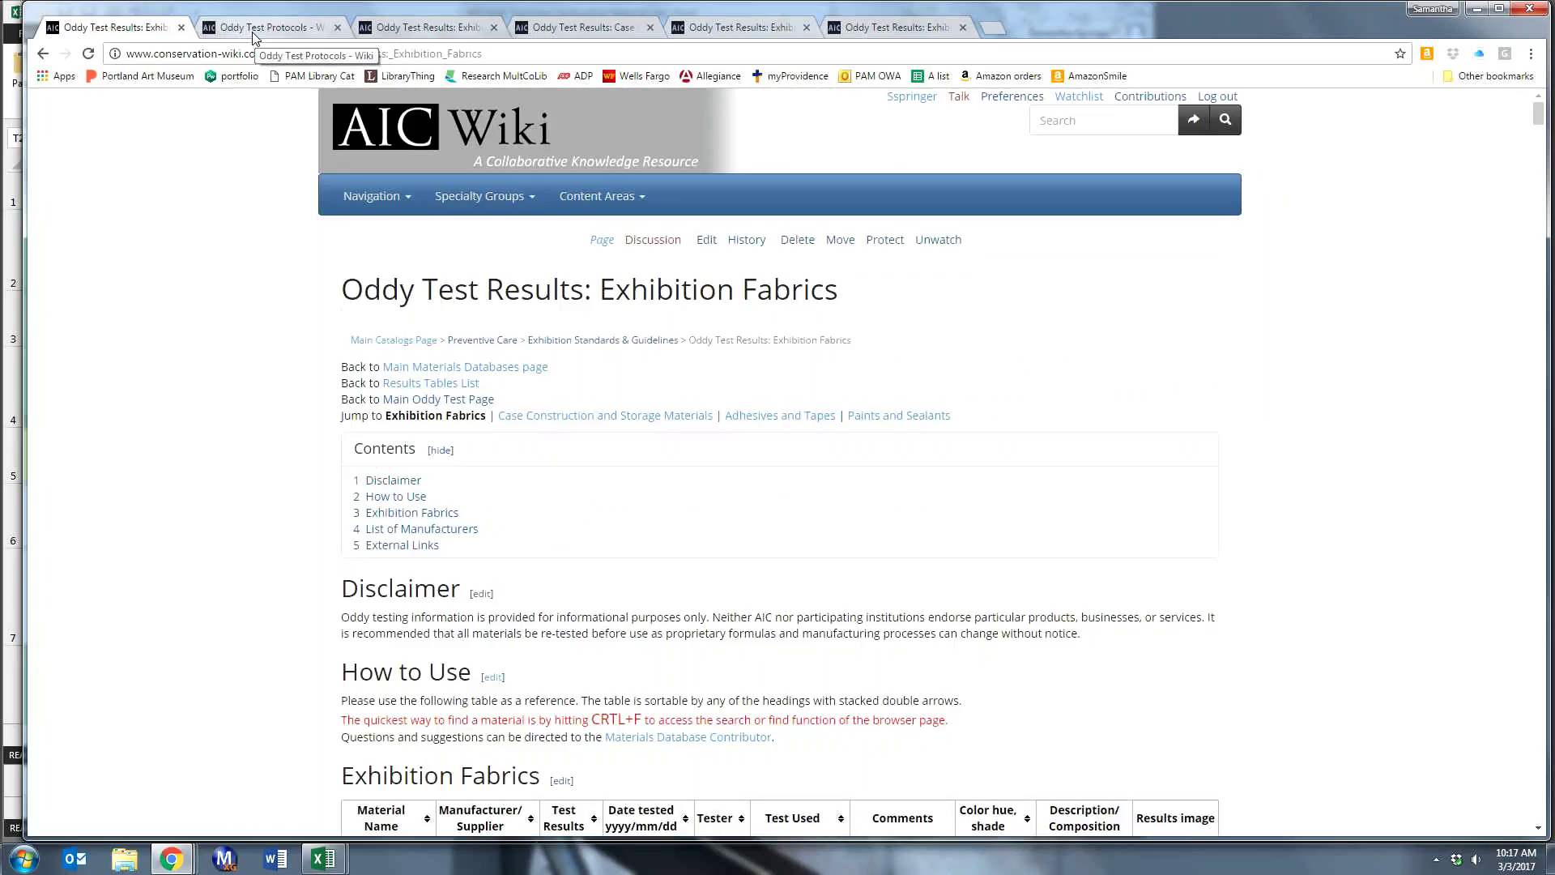
pyautogui.click(253, 33)
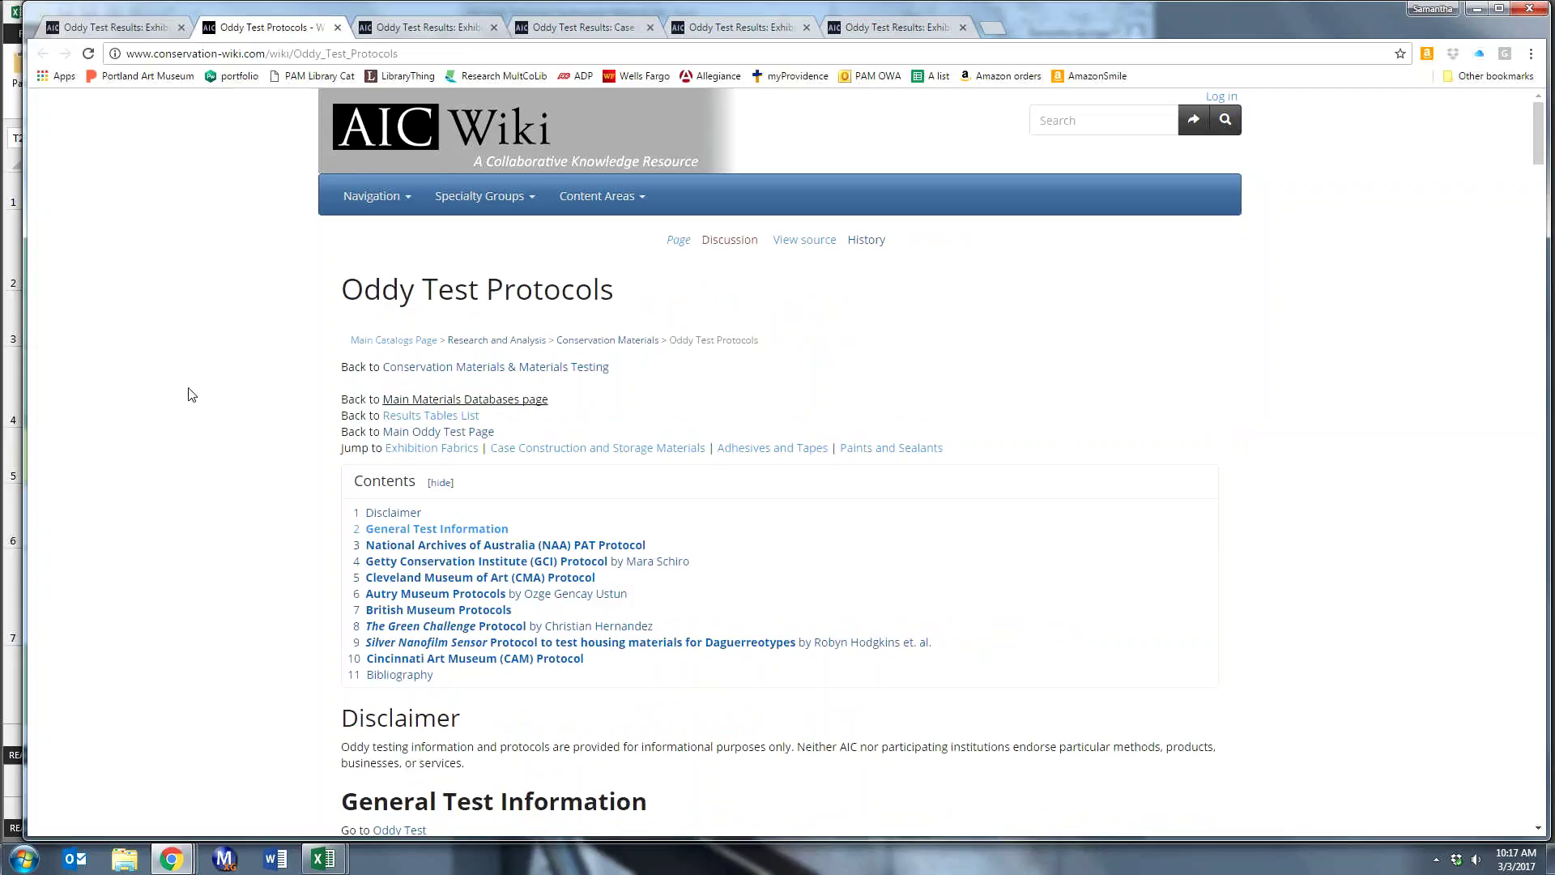
pyautogui.scroll(-2, 191, 409)
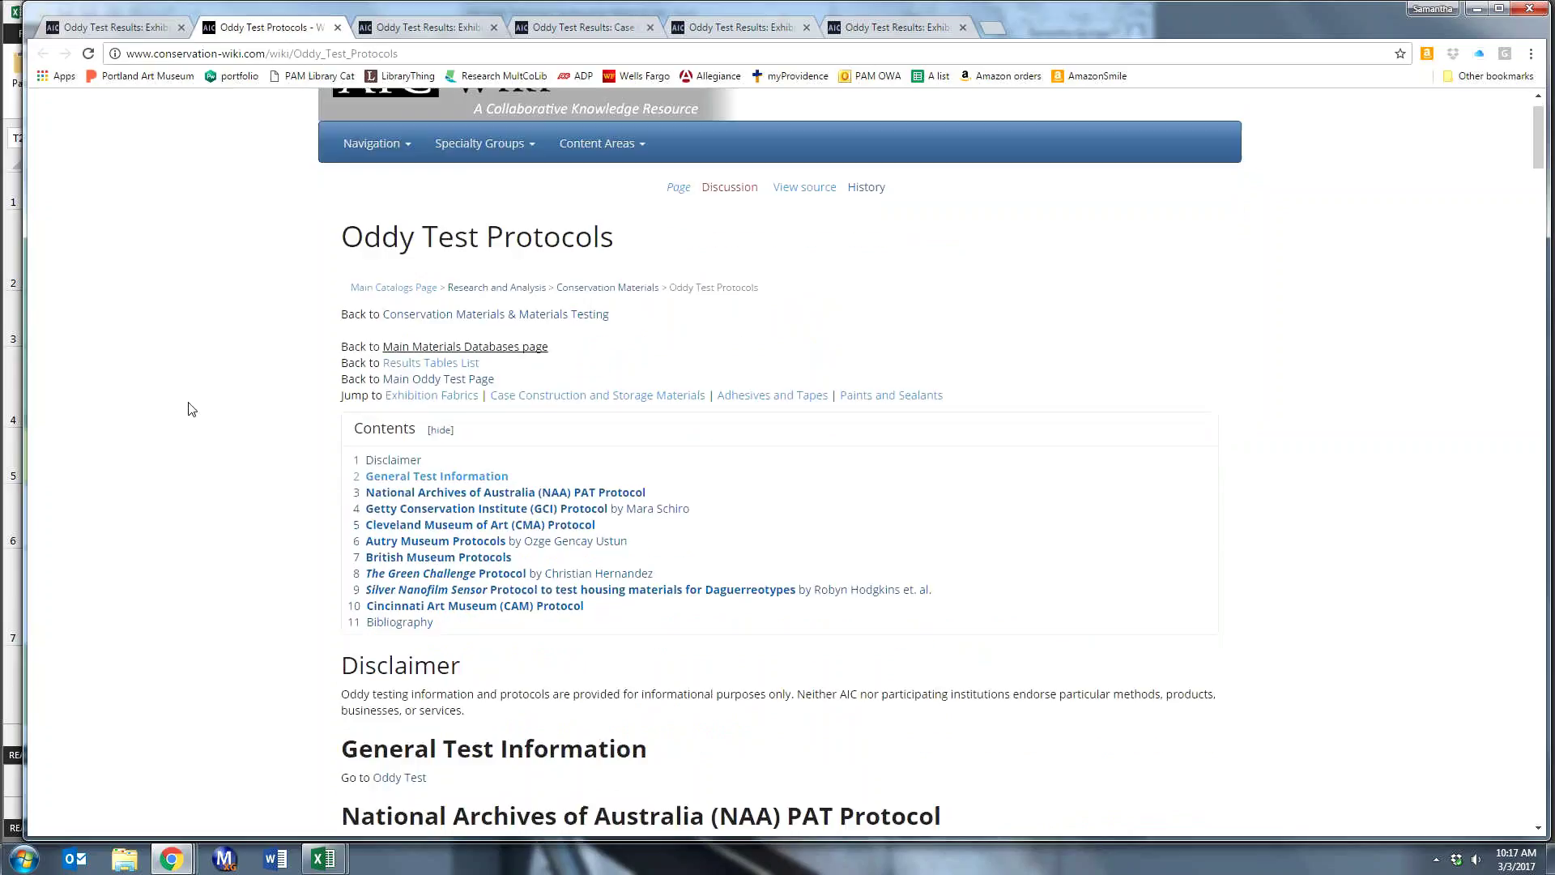
pyautogui.scroll(-2, 191, 409)
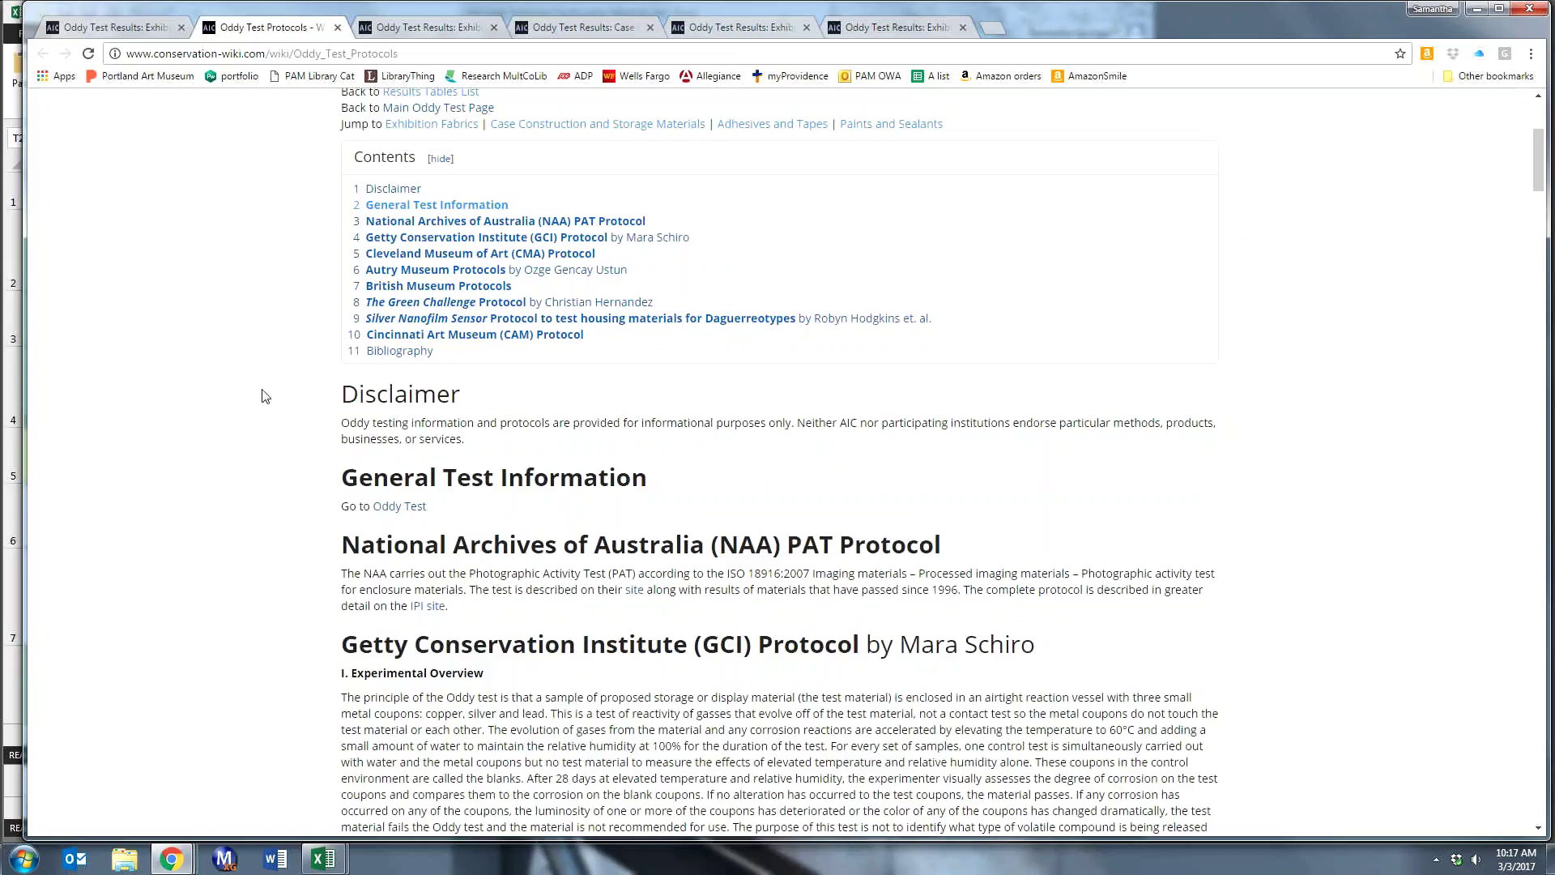
pyautogui.scroll(-1, 262, 396)
pyautogui.scroll(-1, 261, 396)
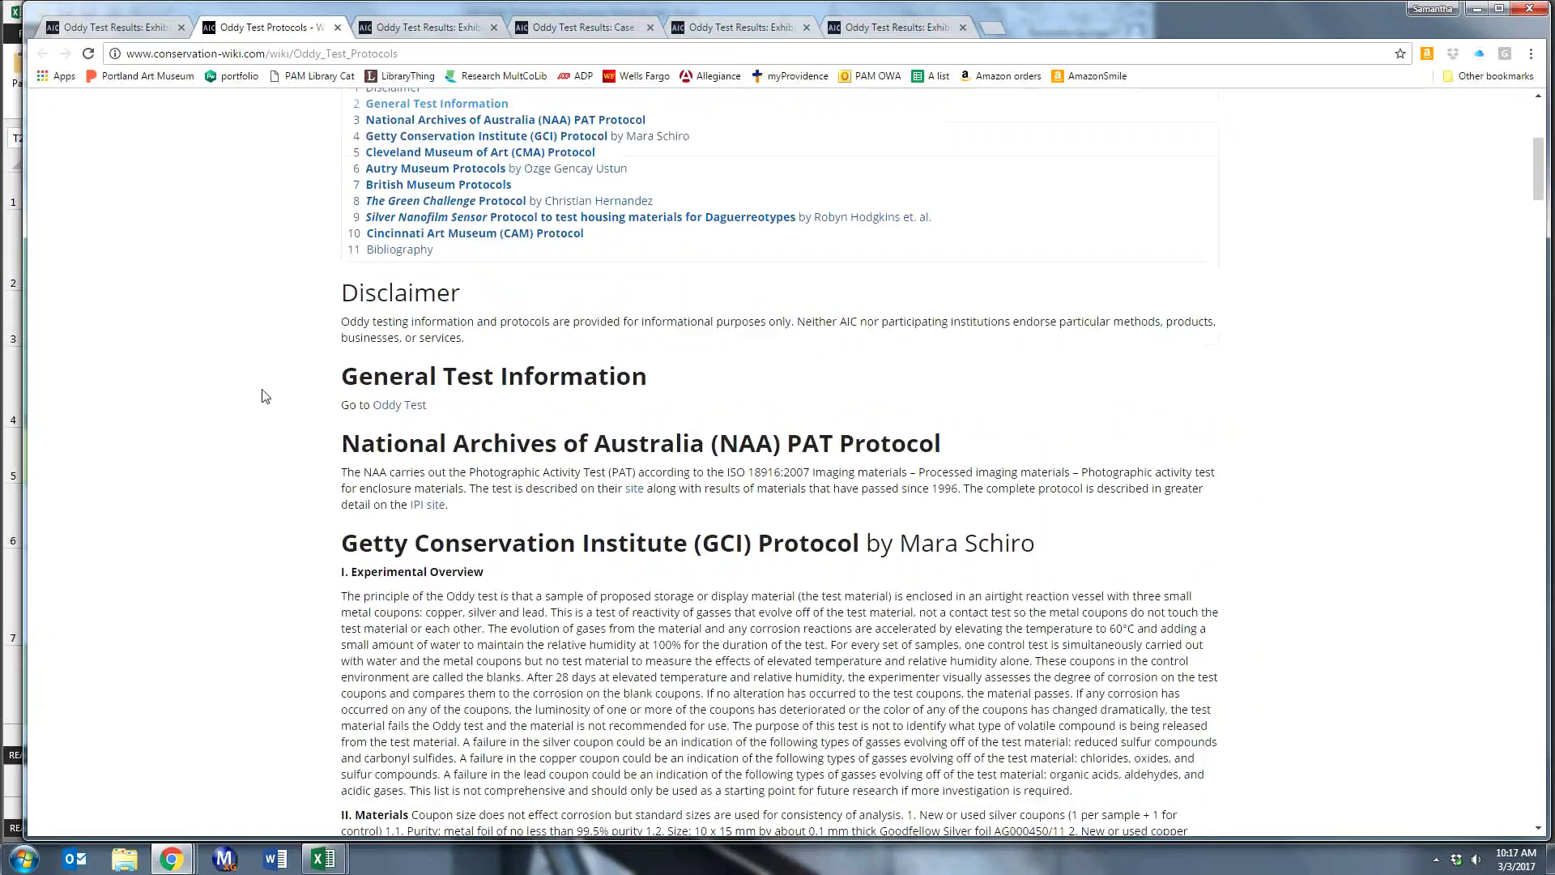
pyautogui.scroll(-1, 261, 396)
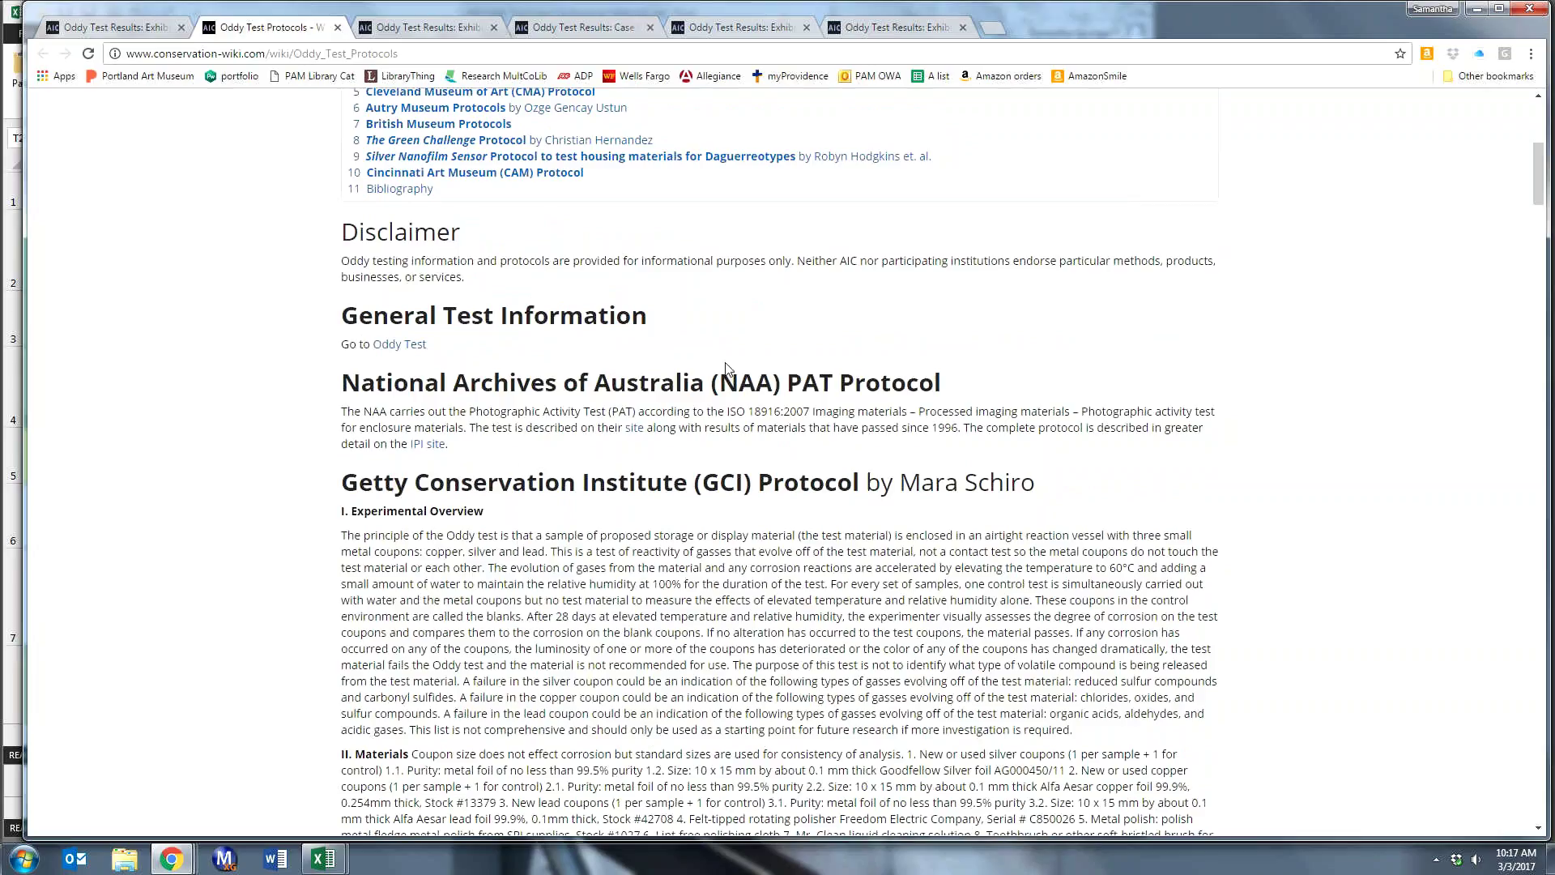
pyautogui.scroll(2, 726, 367)
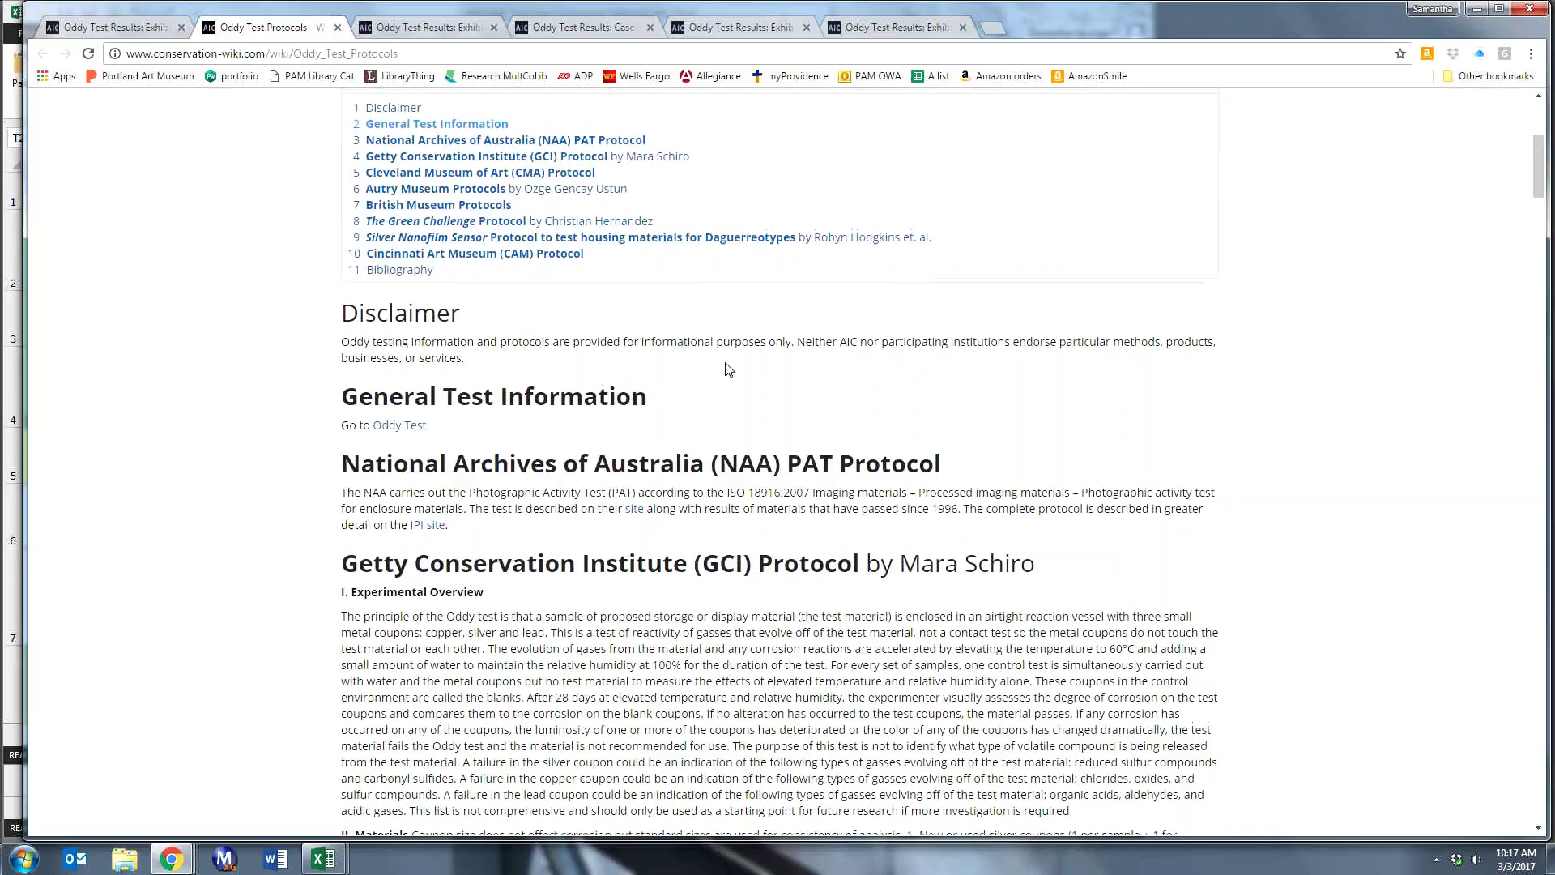
pyautogui.scroll(2, 799, 227)
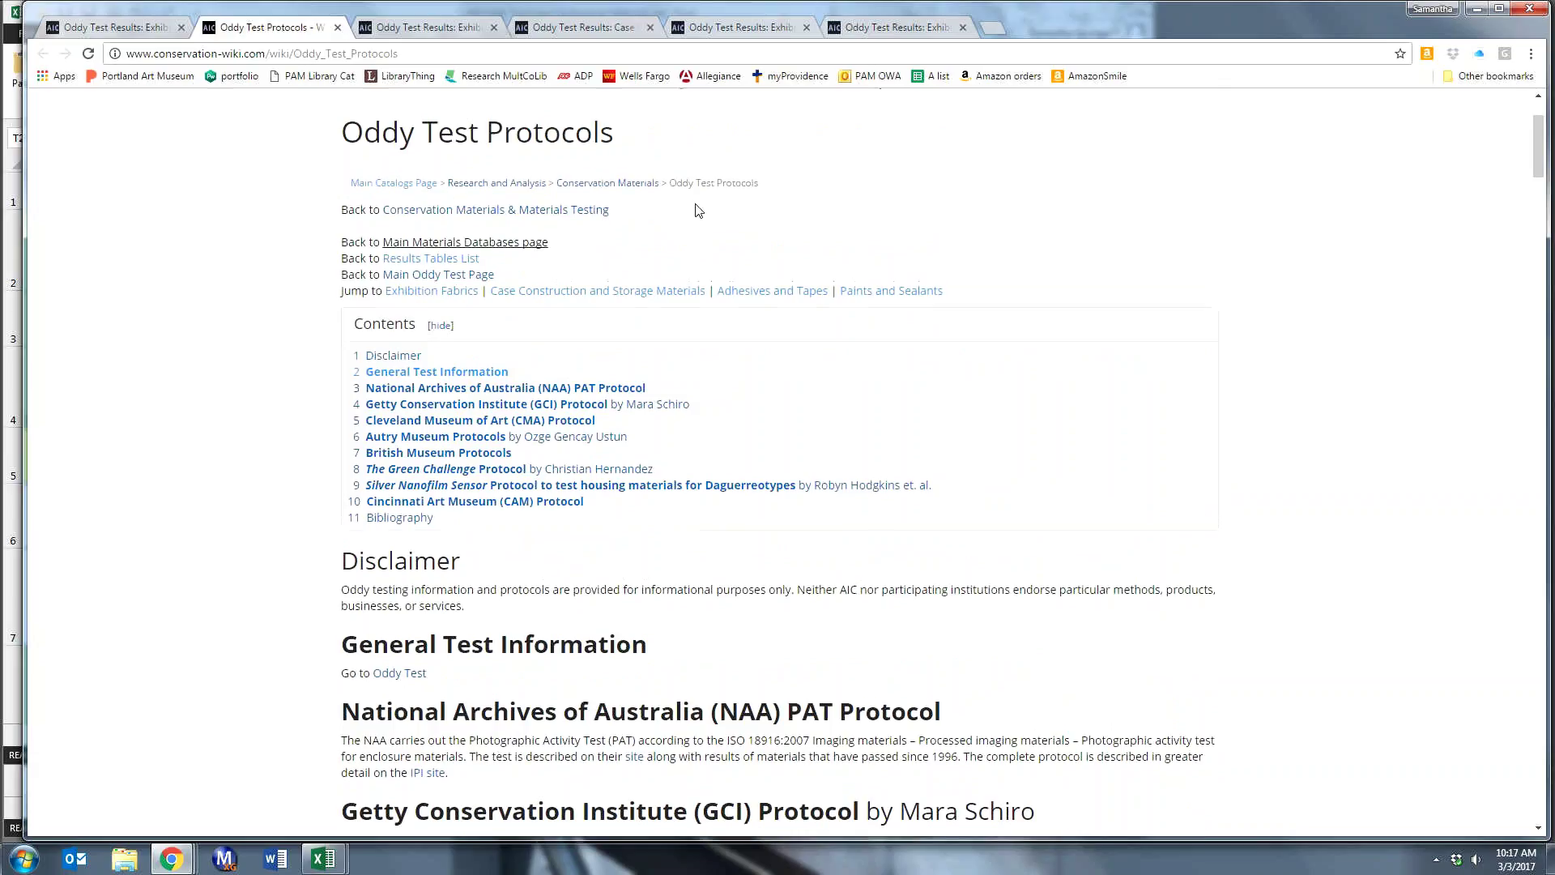
pyautogui.scroll(2, 694, 208)
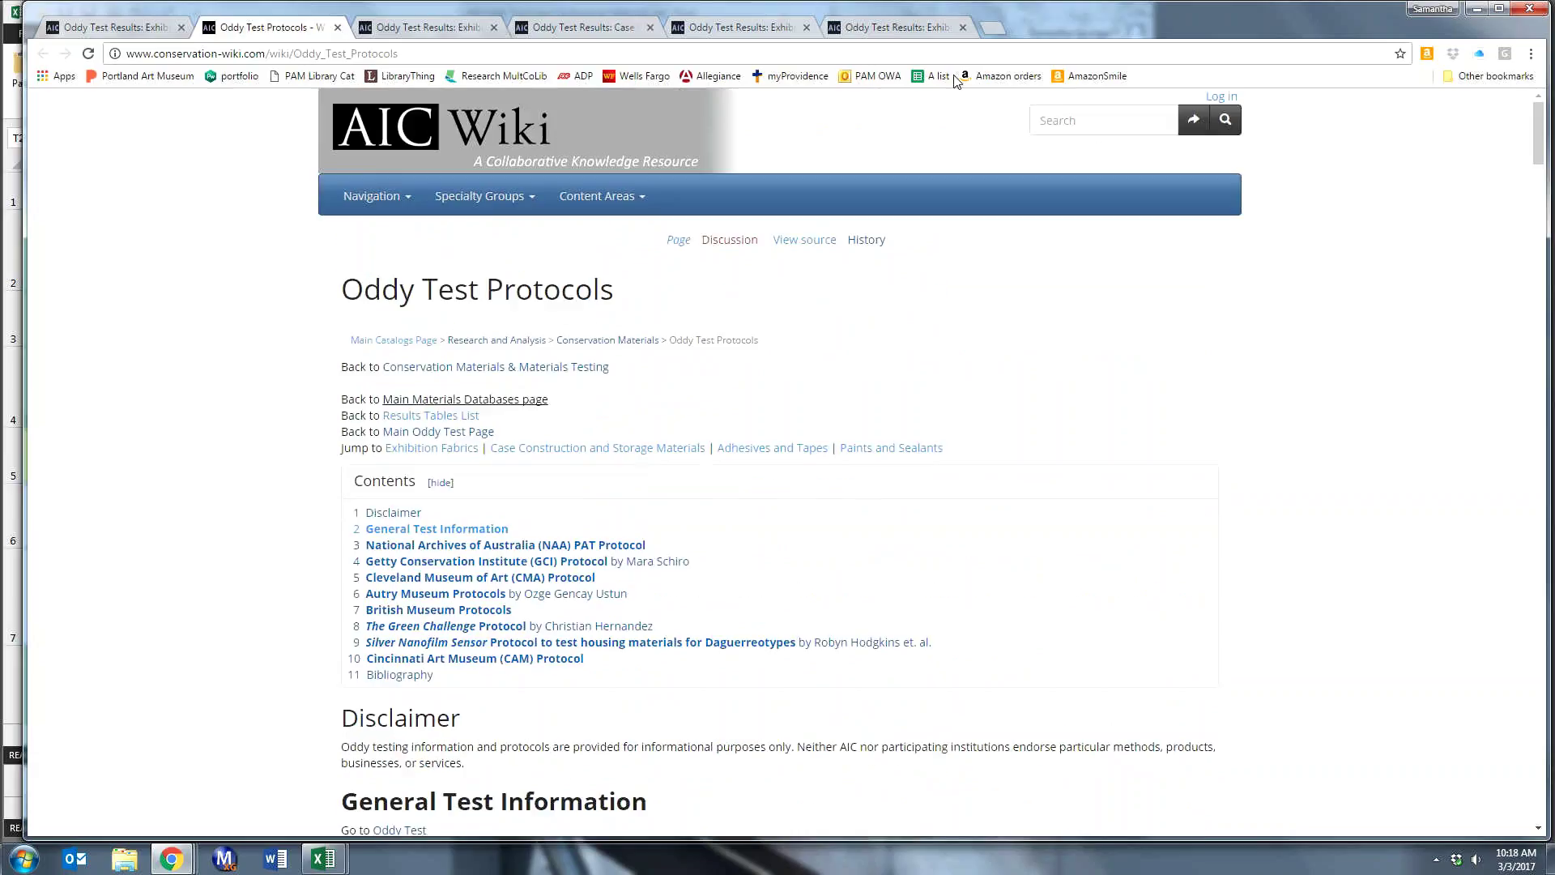
# - Log in from the top-right link and scroll the Oddy Test Protocols page to see its section edit links
pyautogui.click(1212, 99)
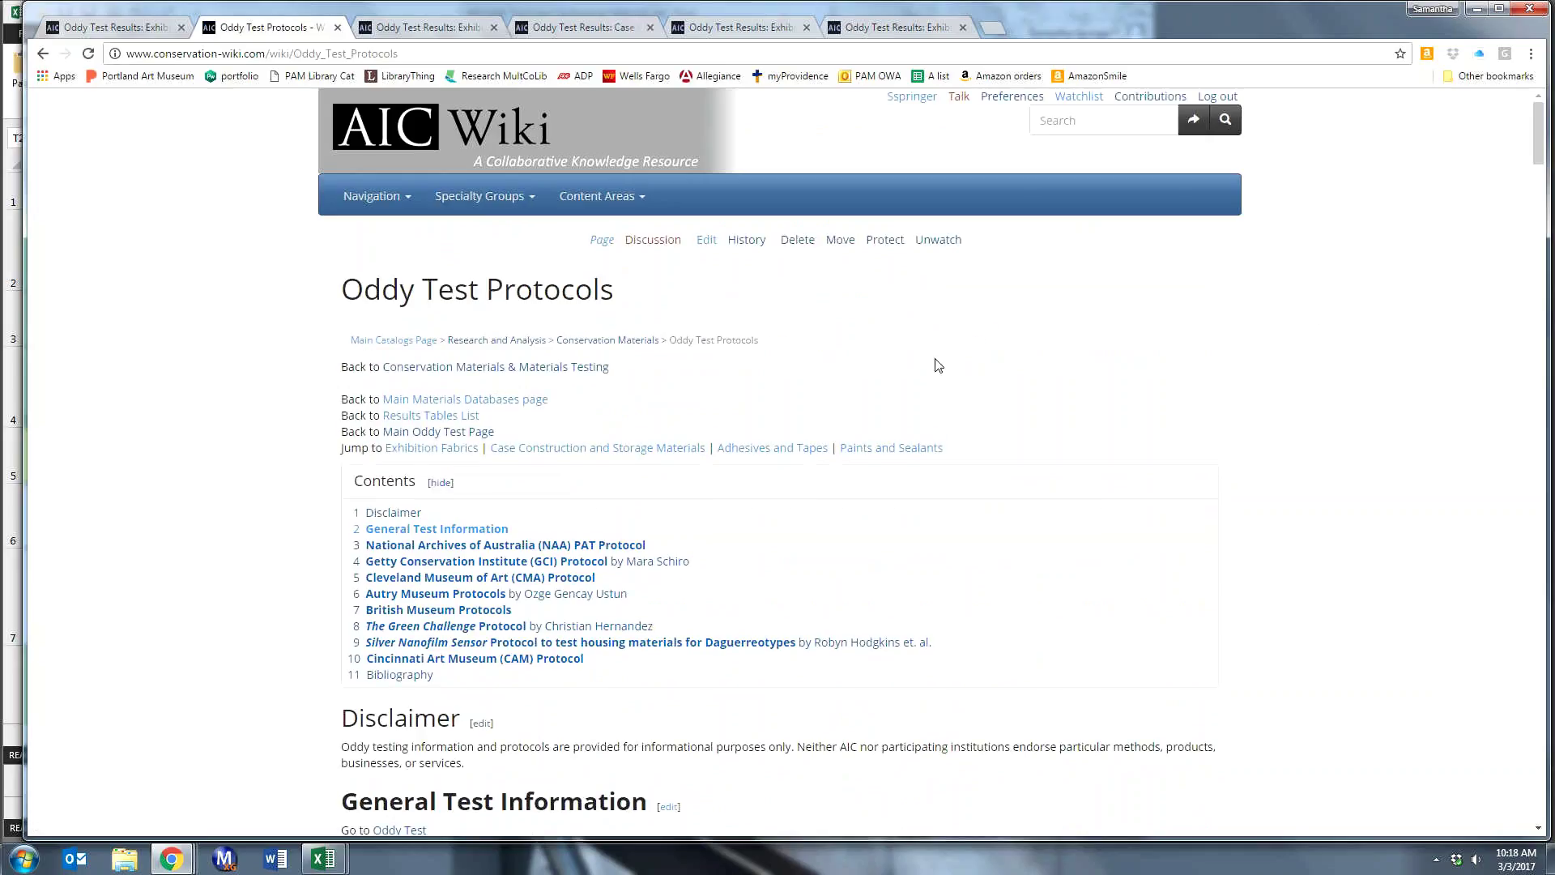
pyautogui.scroll(-1, 936, 364)
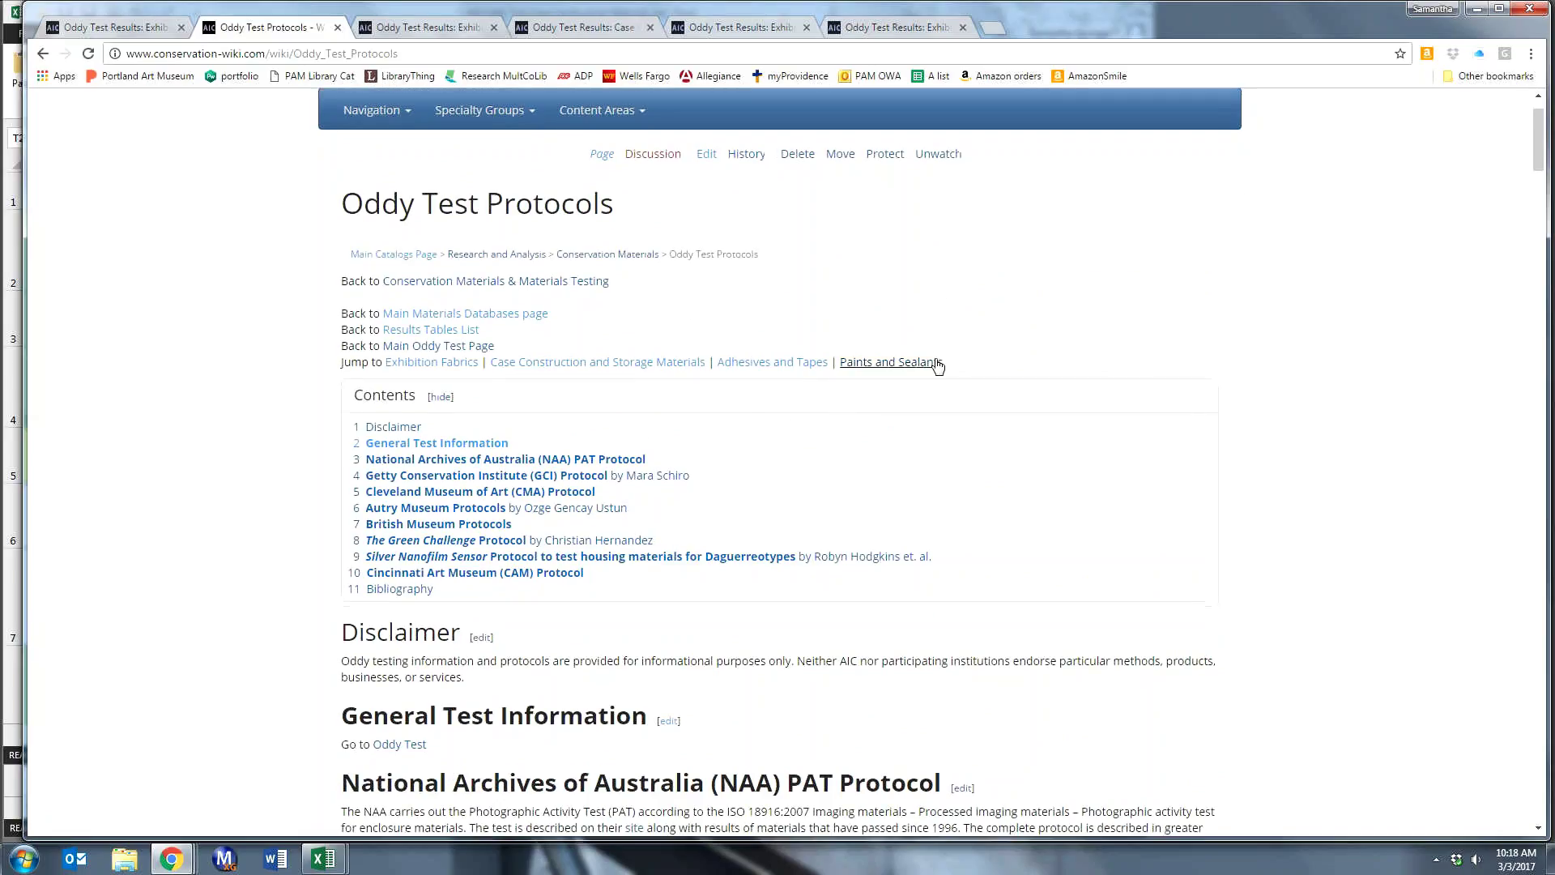
pyautogui.scroll(-3, 937, 366)
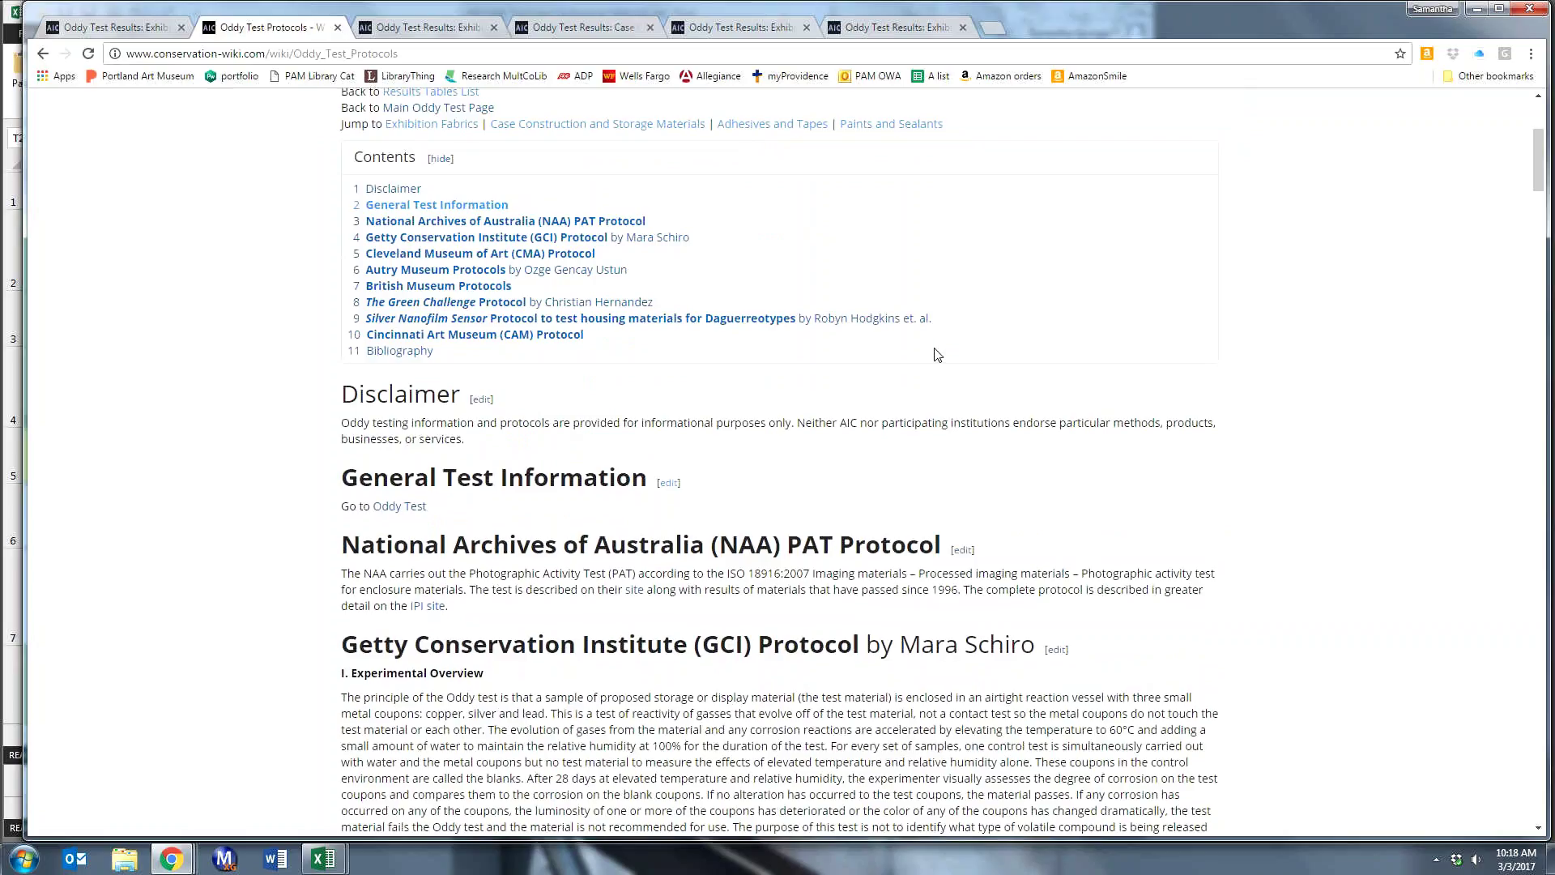
pyautogui.scroll(-1, 810, 389)
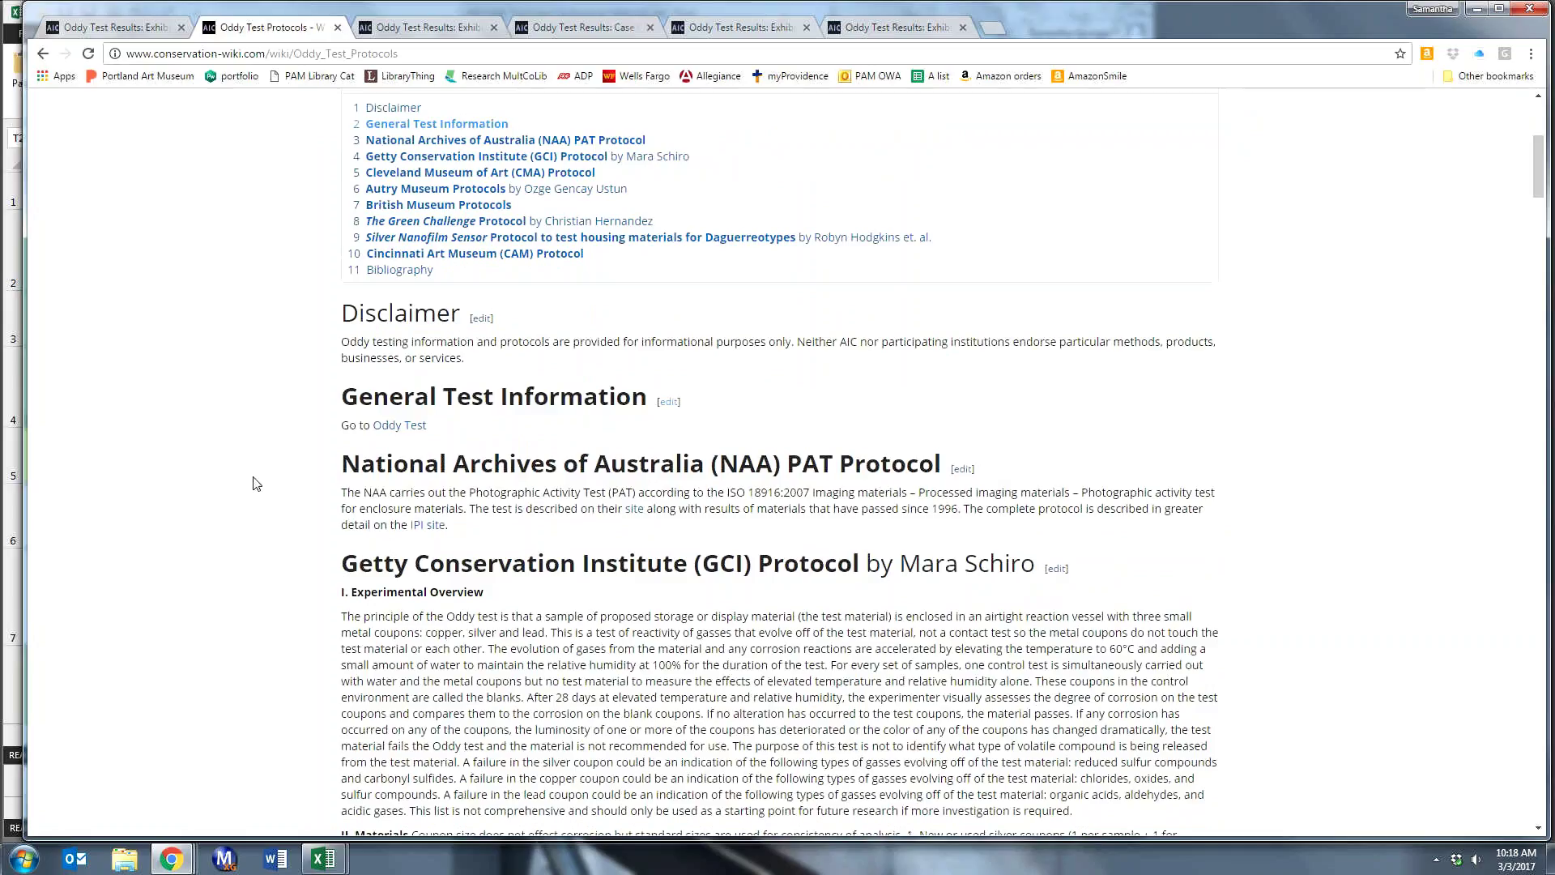
pyautogui.scroll(-2, 256, 483)
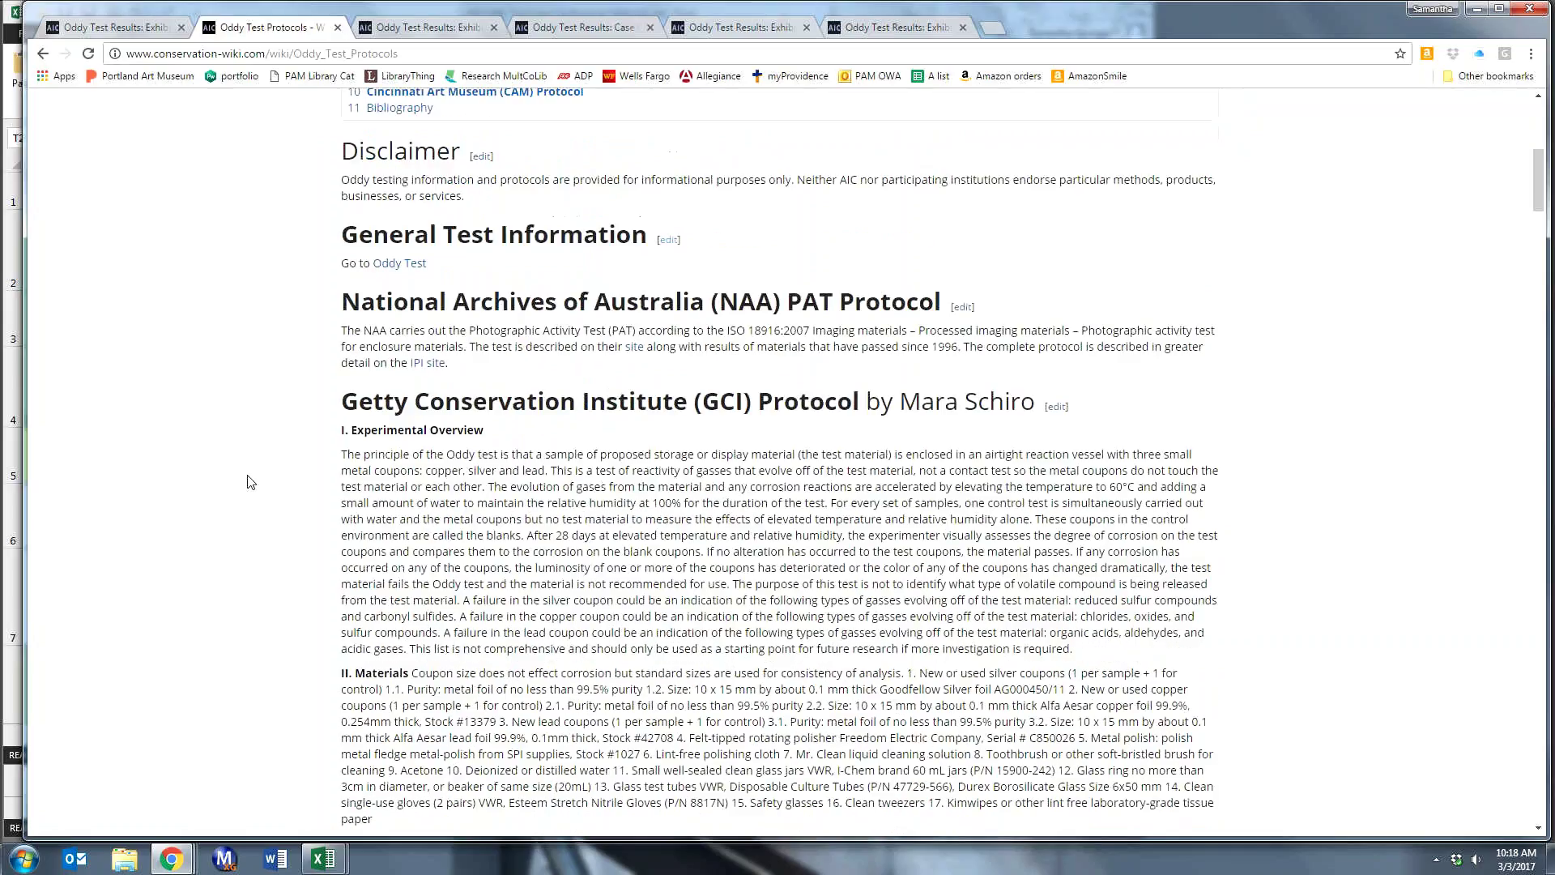
pyautogui.click(424, 27)
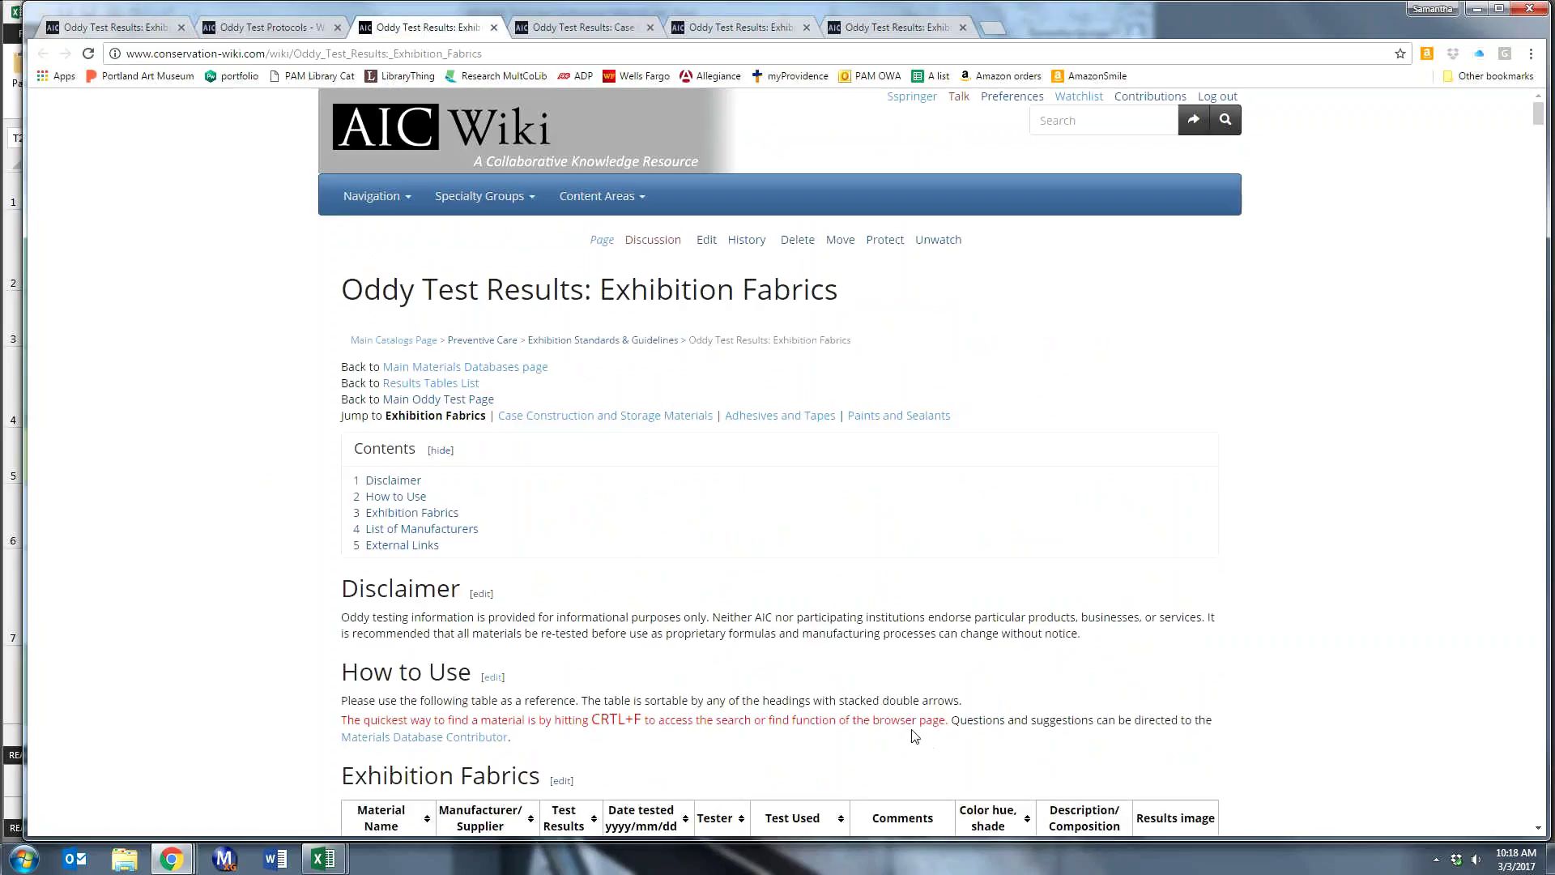
pyautogui.scroll(-1, 915, 736)
pyautogui.scroll(-3, 205, 530)
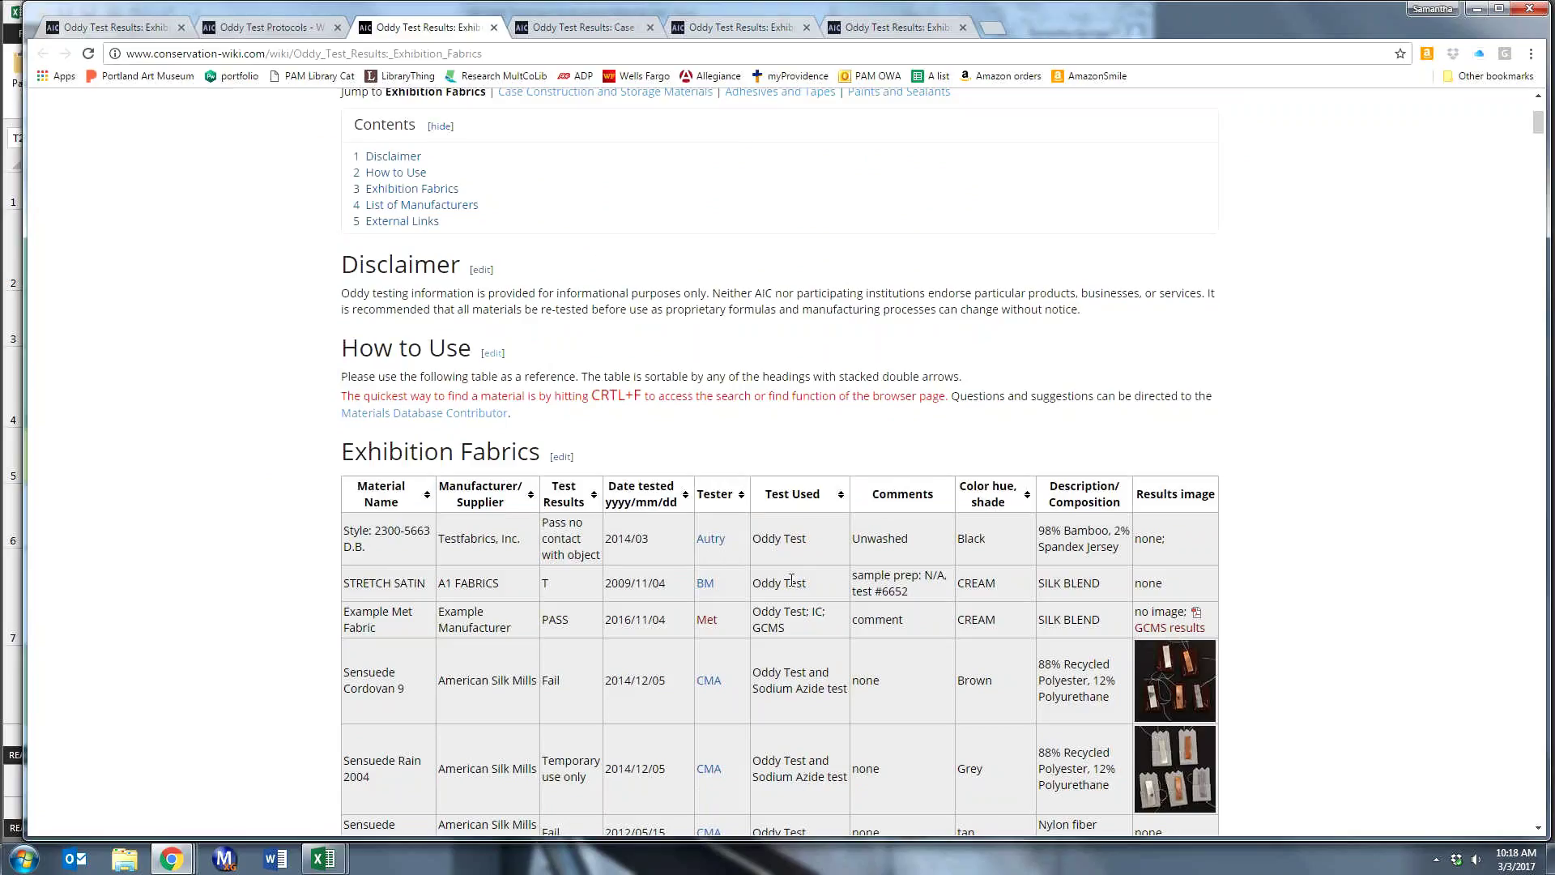
pyautogui.scroll(-1, 791, 580)
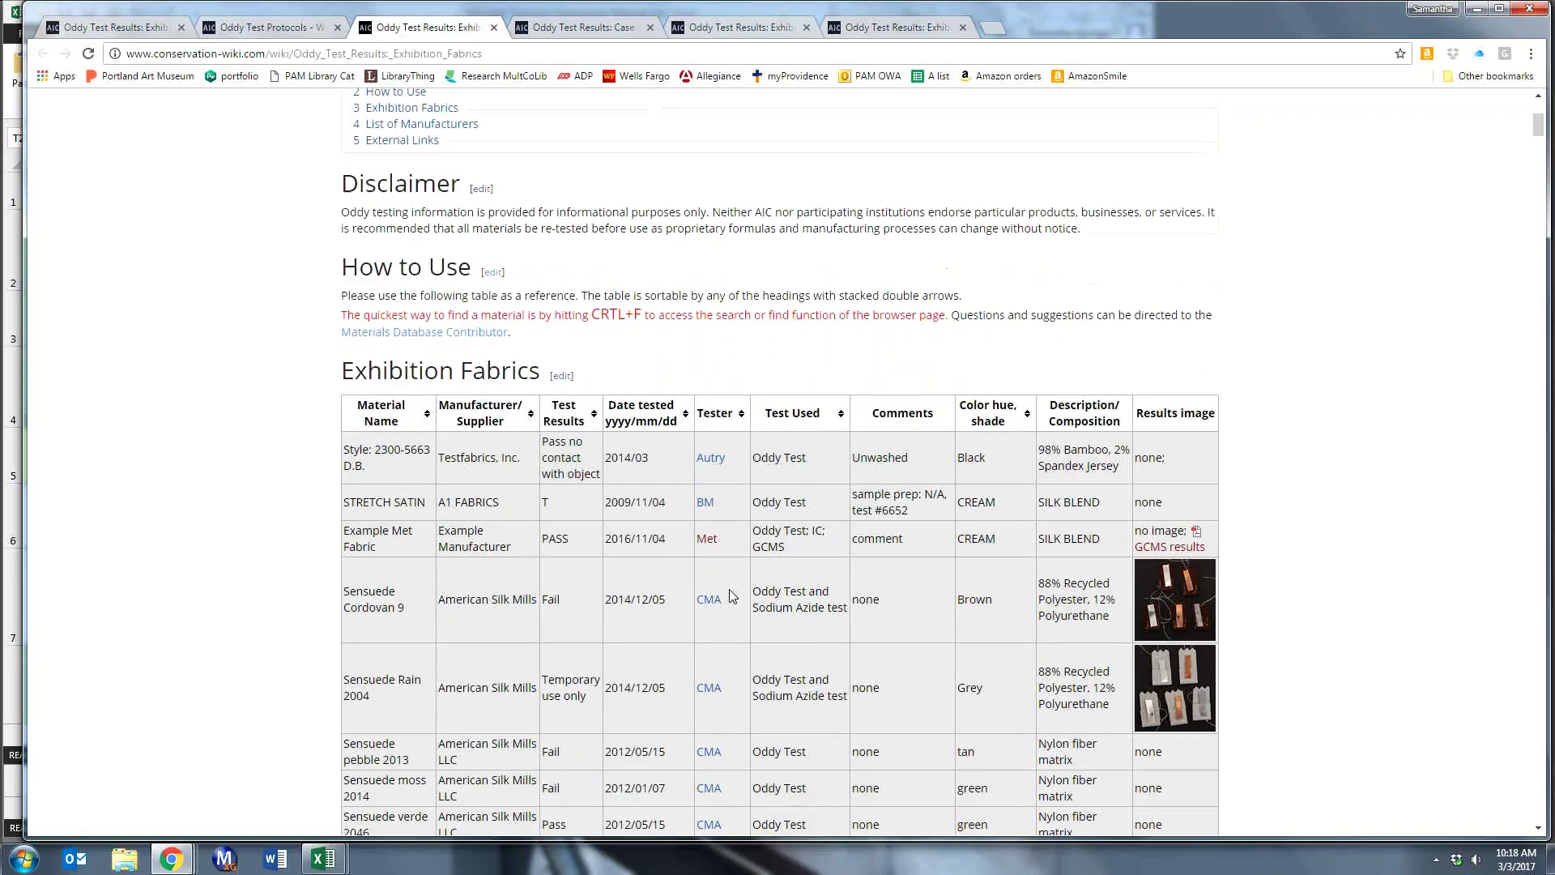
pyautogui.scroll(-2, 732, 597)
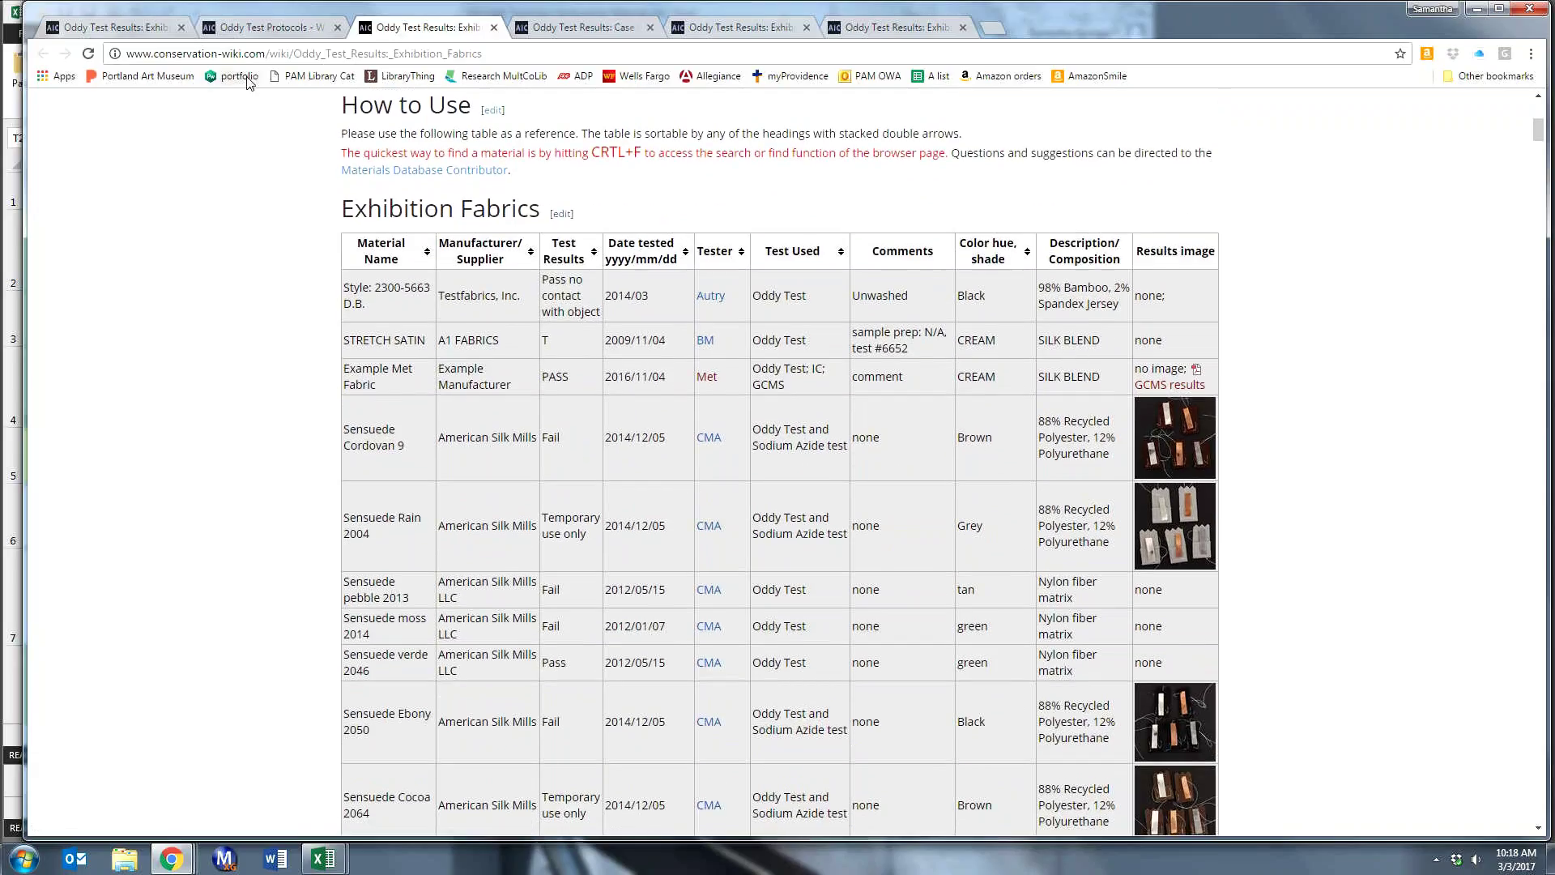
pyautogui.click(244, 34)
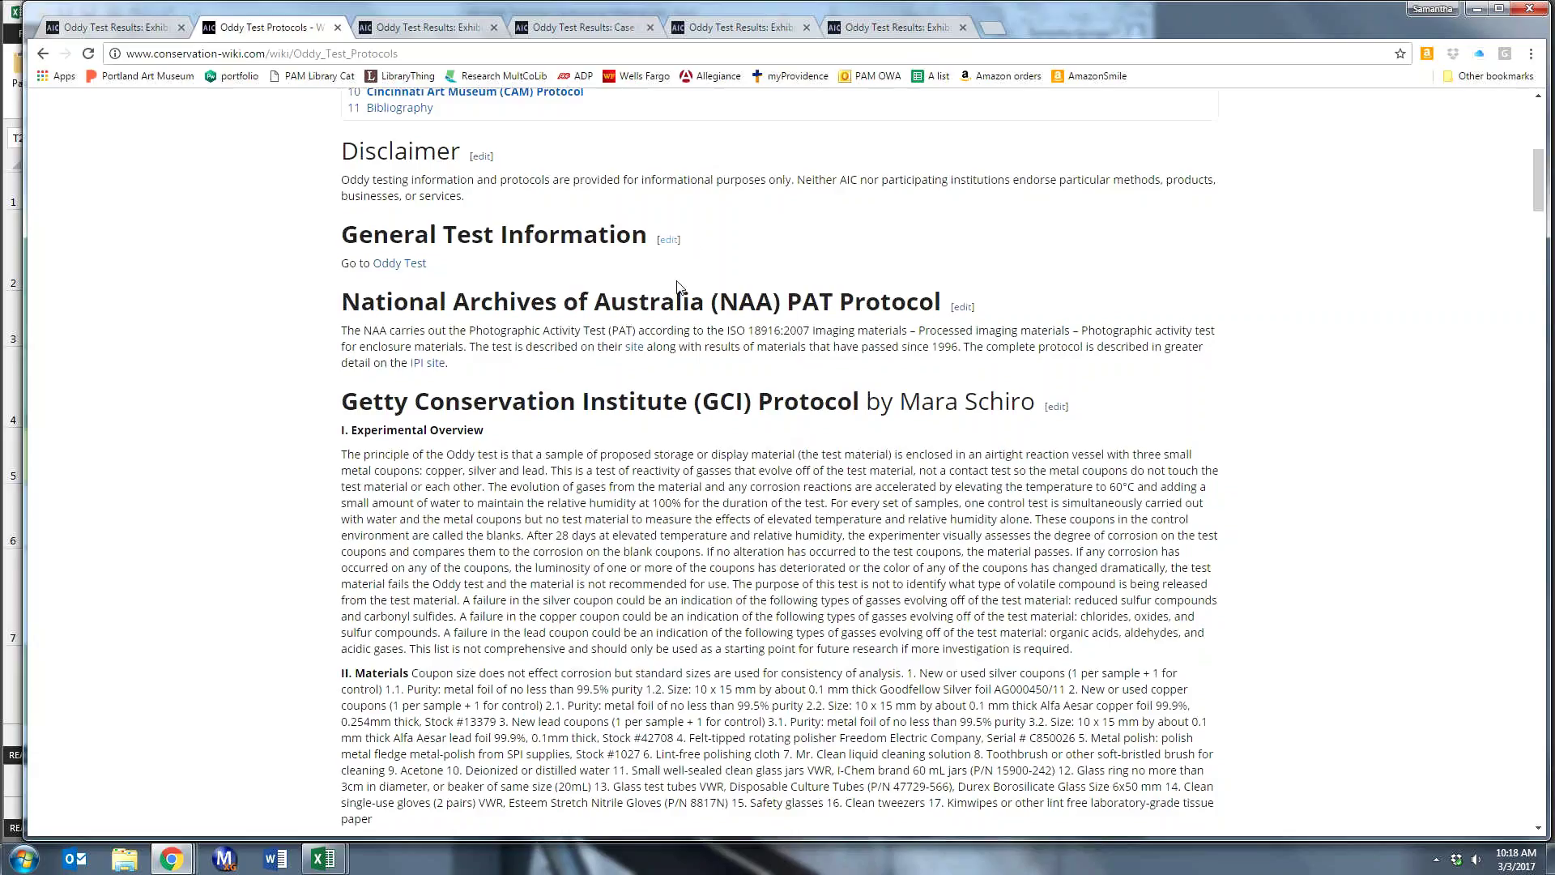
# - Edit General Test Information and insert a PAM div anchor on new lines above the NAA anchor
pyautogui.click(668, 241)
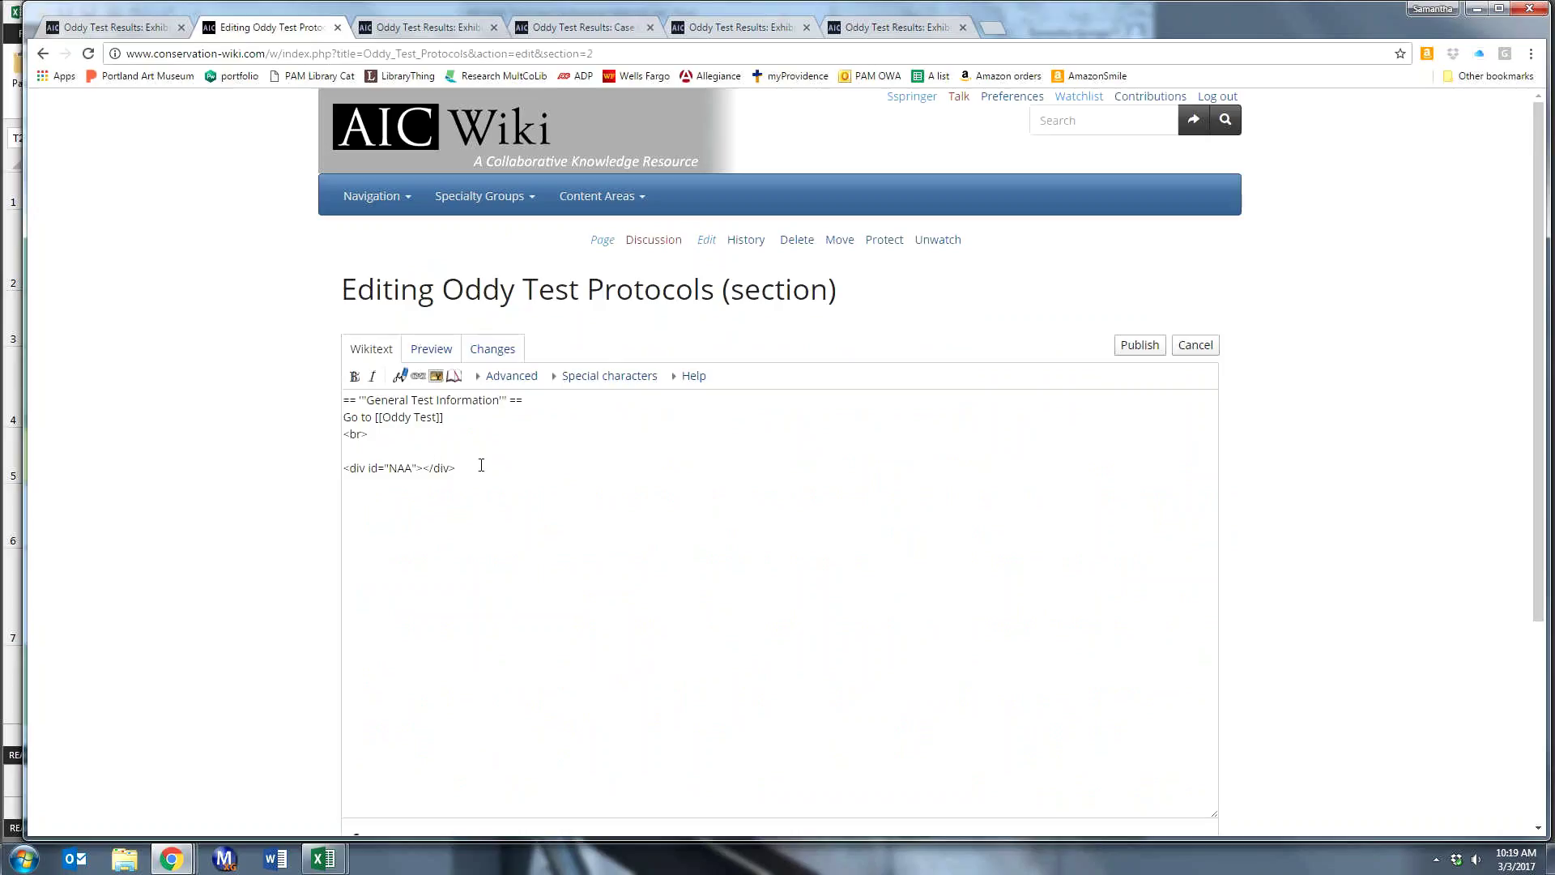
pyautogui.click(348, 453)
pyautogui.press('Return')
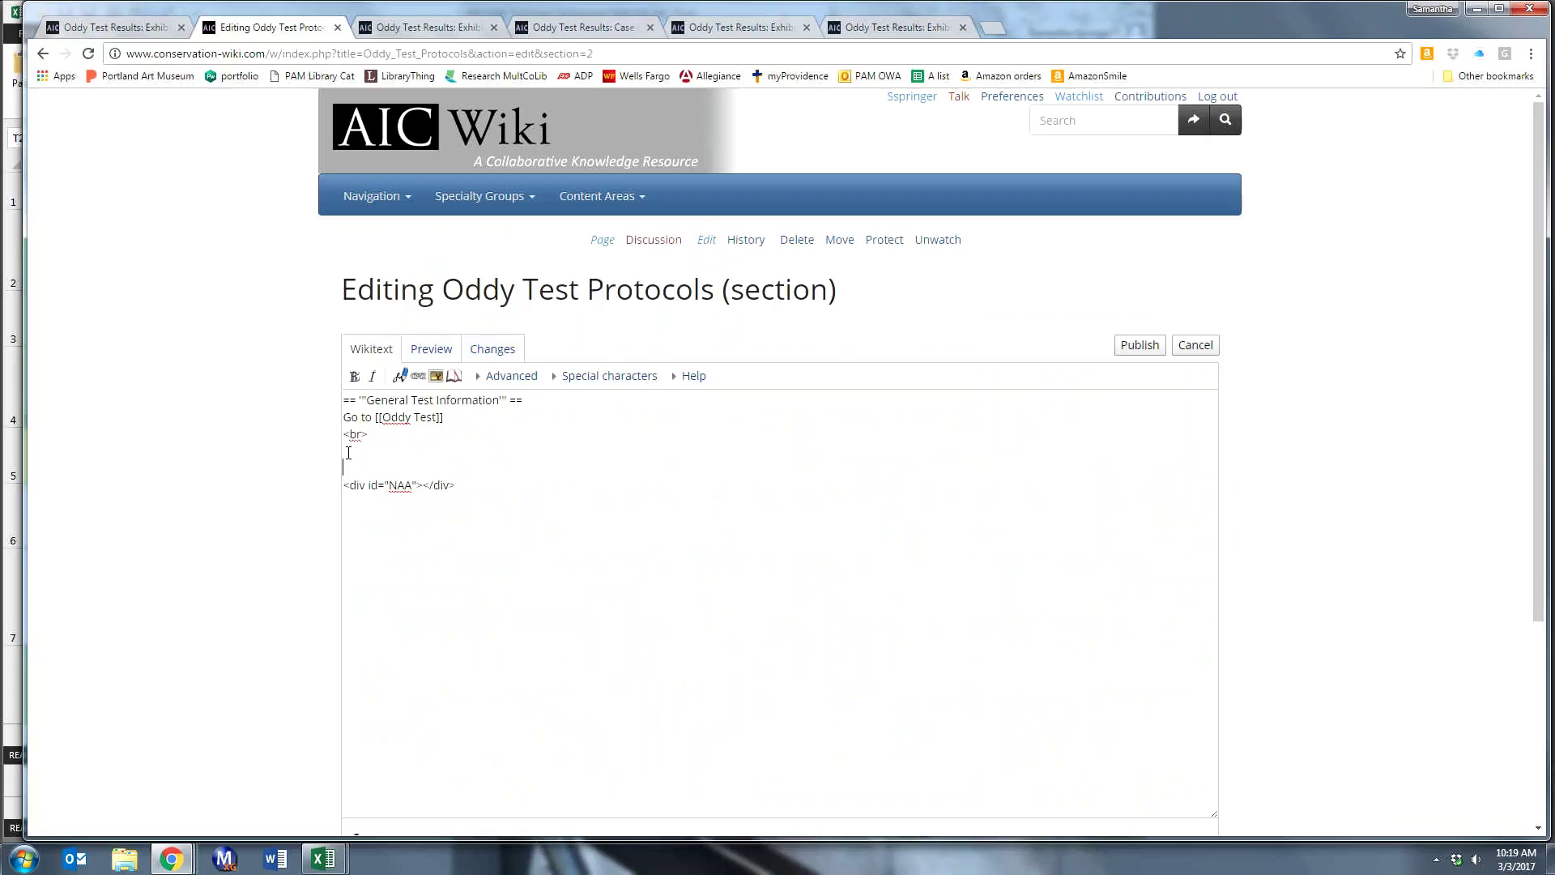
pyautogui.press('Return')
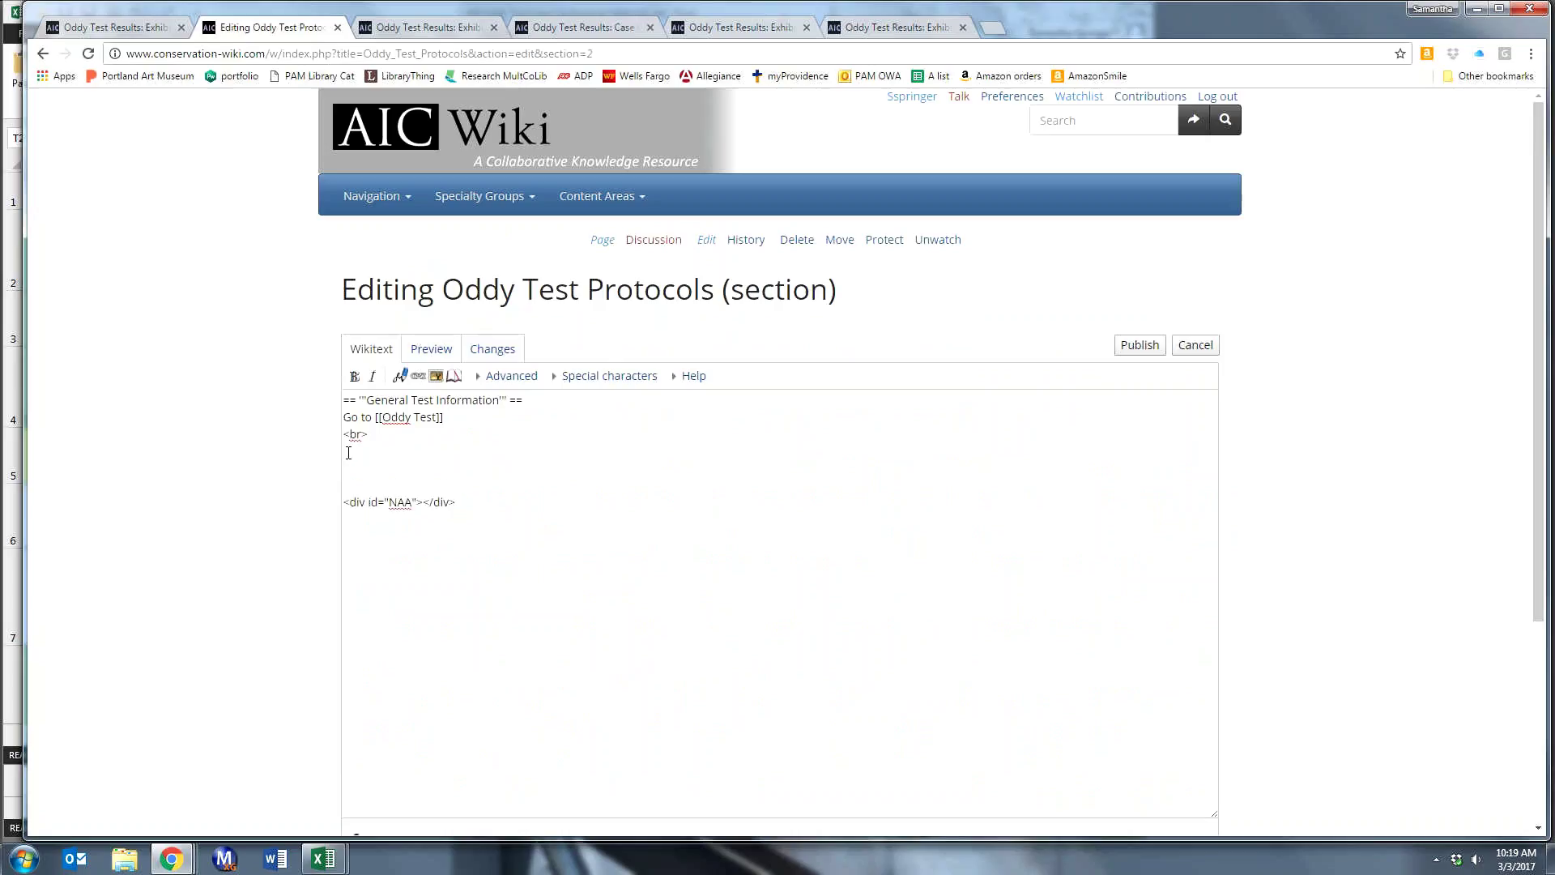
pyautogui.press('Down')
pyautogui.write('<div id="PAM">')
pyautogui.write('</div>')
# - Add the heading =='''Portland Art Museum (PAM) Protocol'''== below the PAM anchor
pyautogui.press('Return')
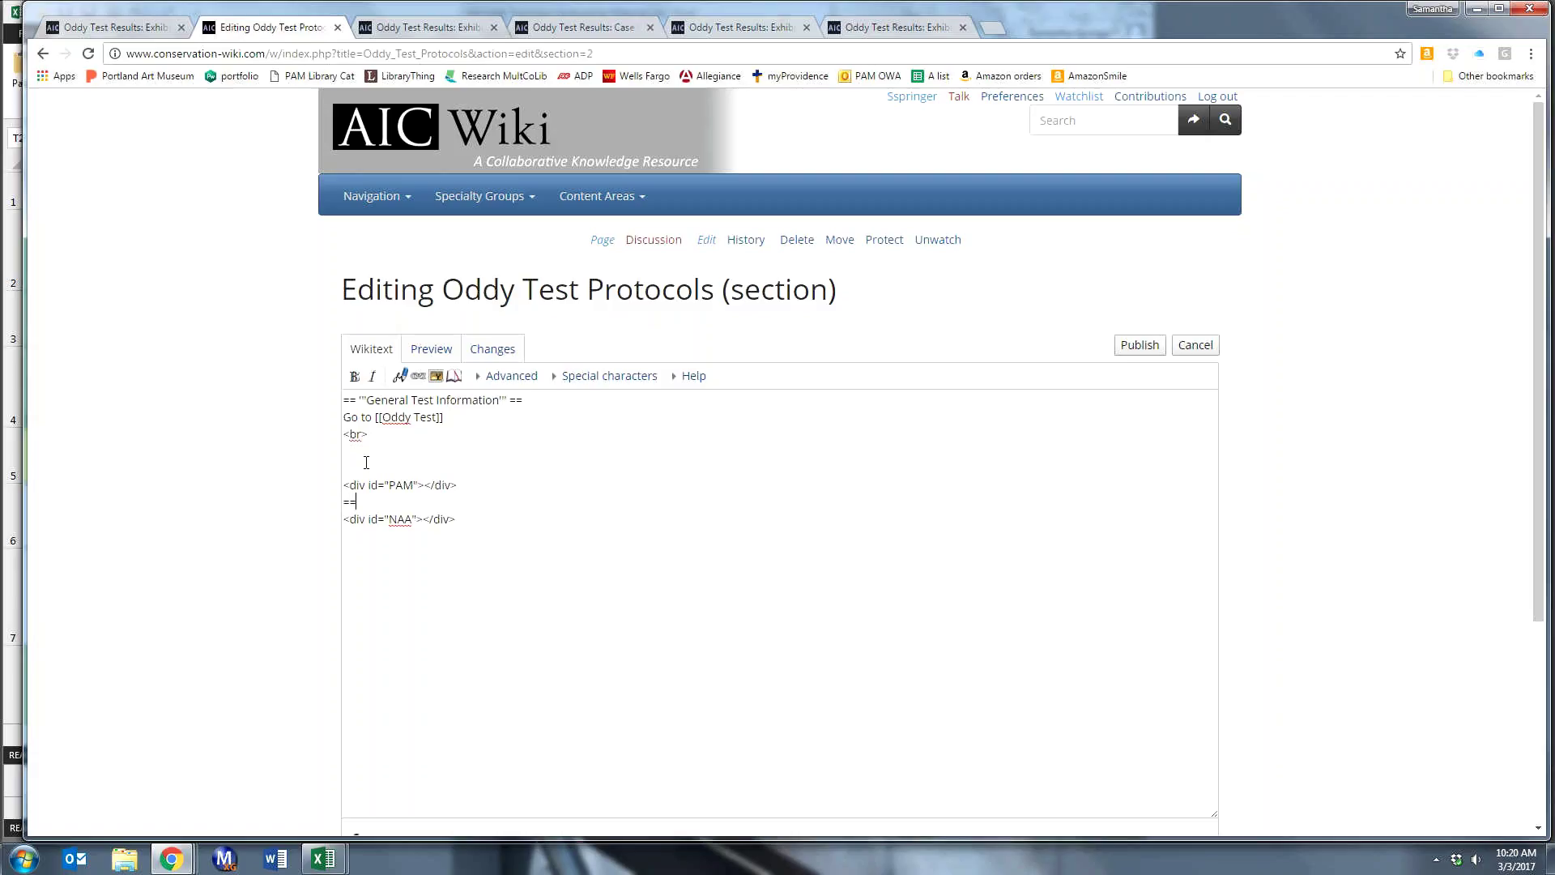
pyautogui.write("=='''Portland Art Mus")
pyautogui.press('BackSpace')
pyautogui.press('BackSpace')
pyautogui.write("useum (PAM) Protocol'''")
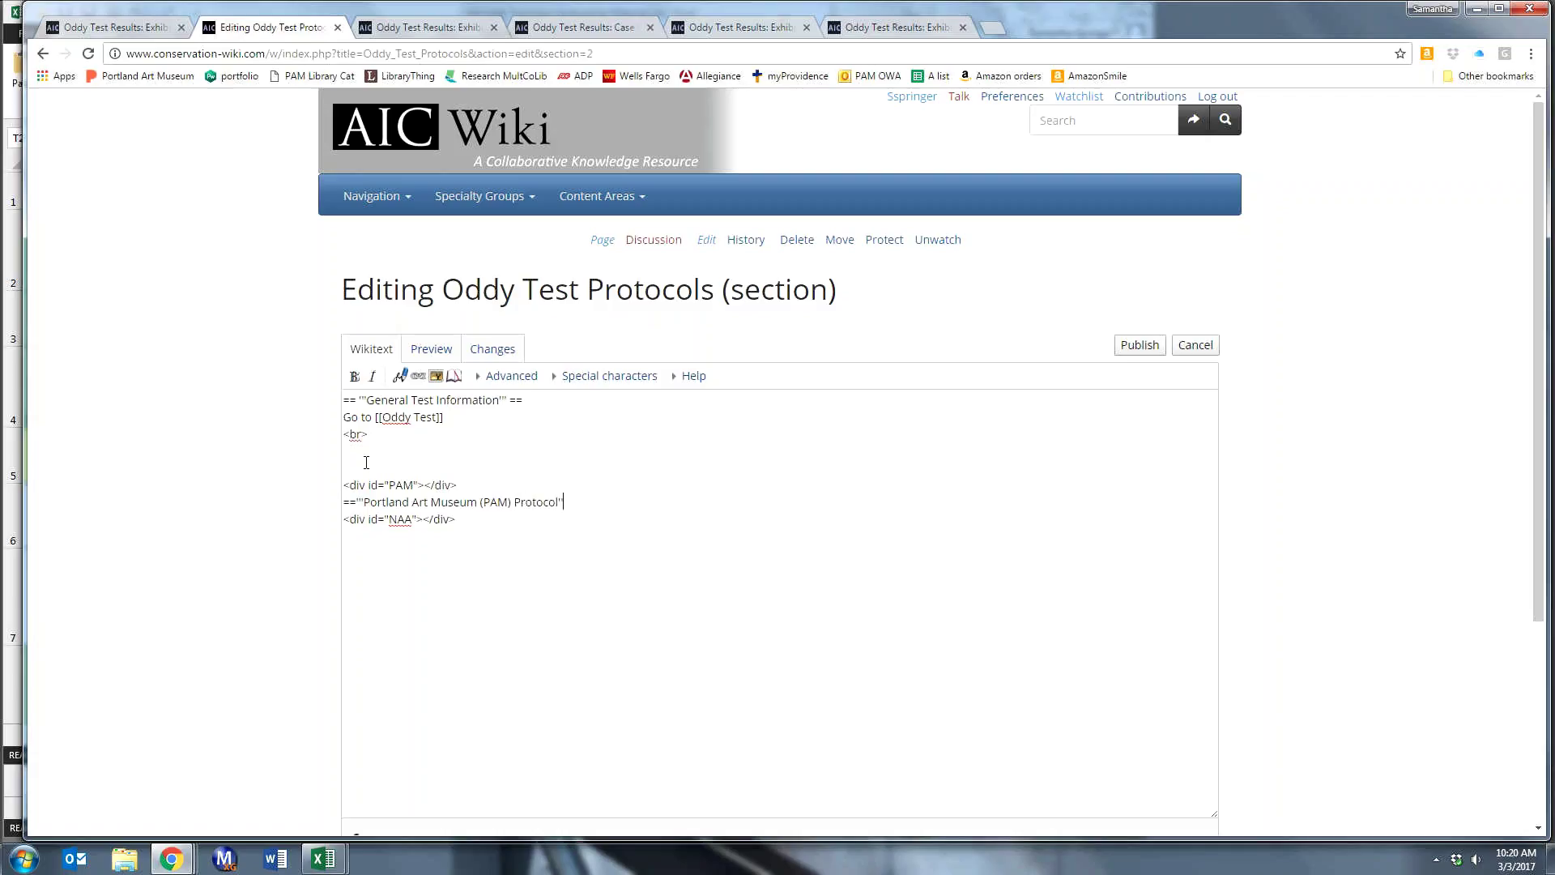
pyautogui.write('==')
pyautogui.press('Return')
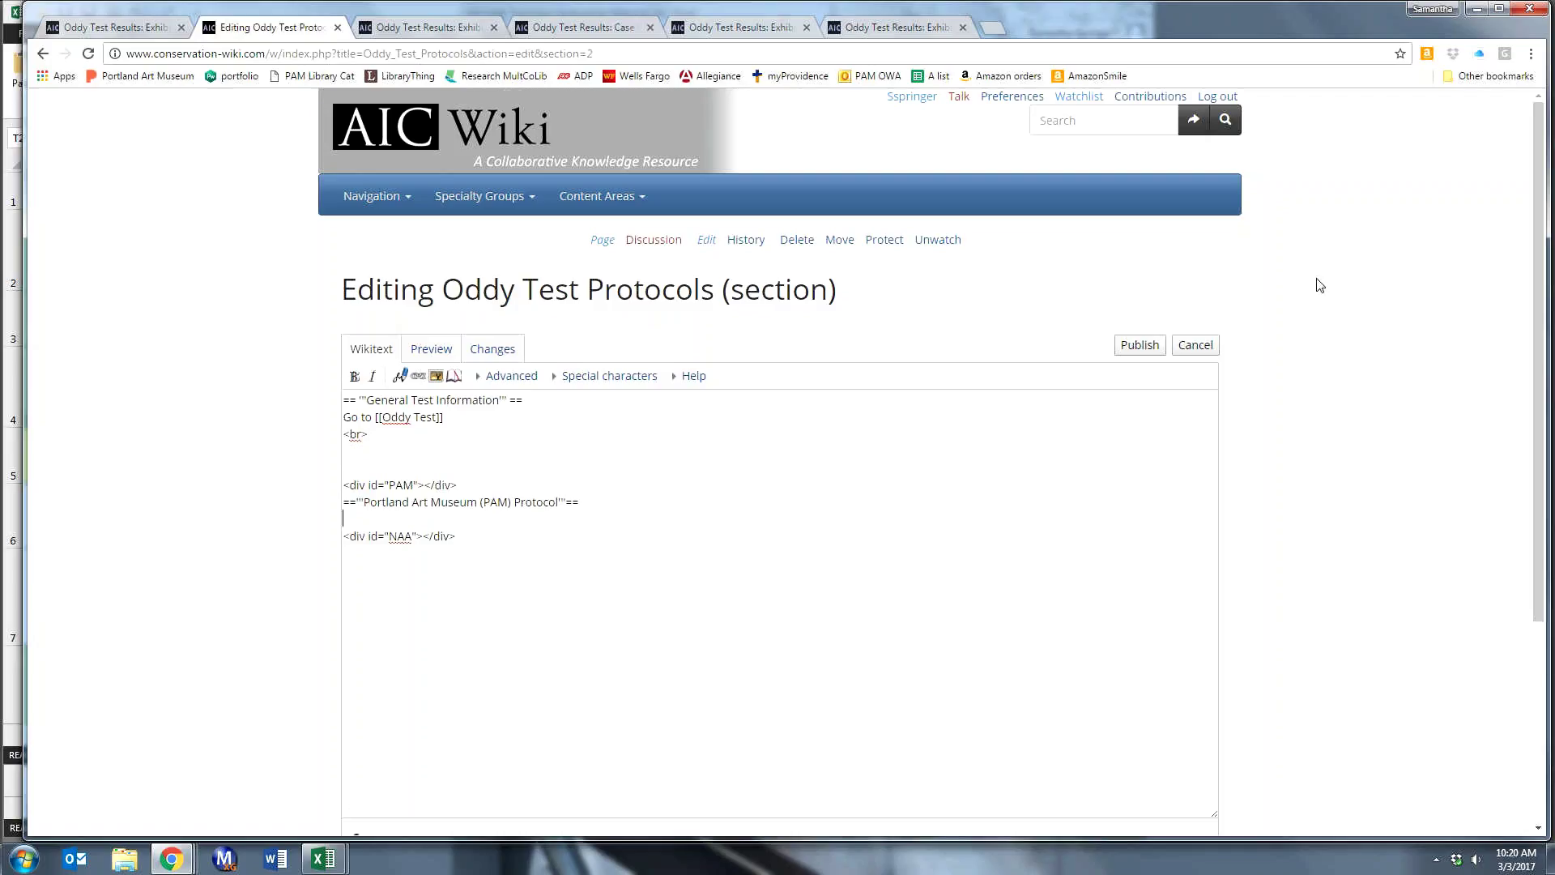
pyautogui.scroll(-4, 1320, 285)
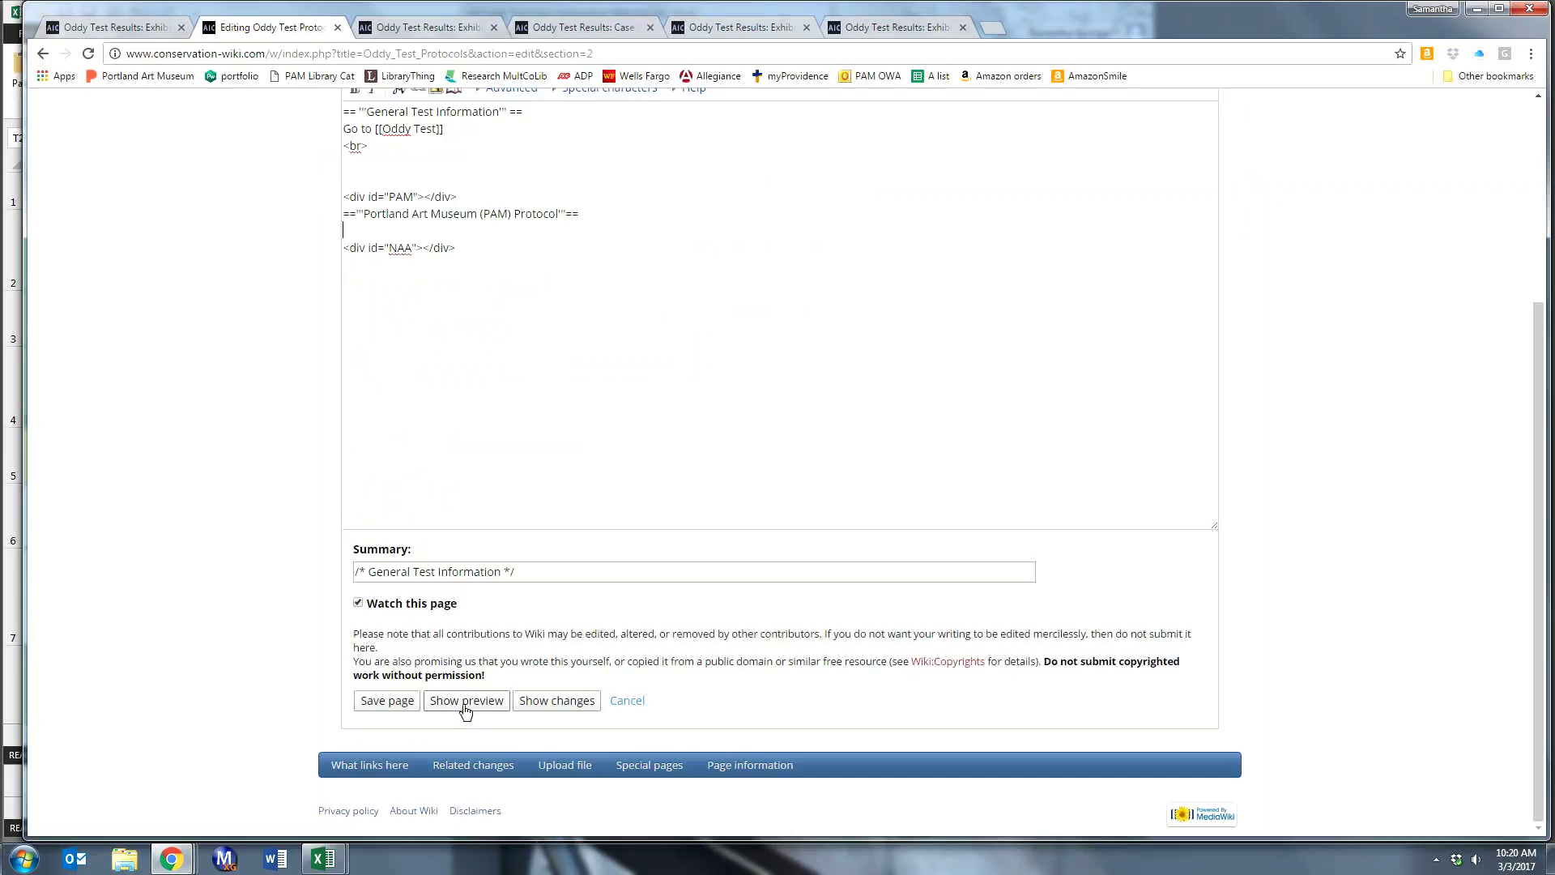
# - Save the section edit and check the PAM Protocol heading is listed third in the contents
pyautogui.click(405, 703)
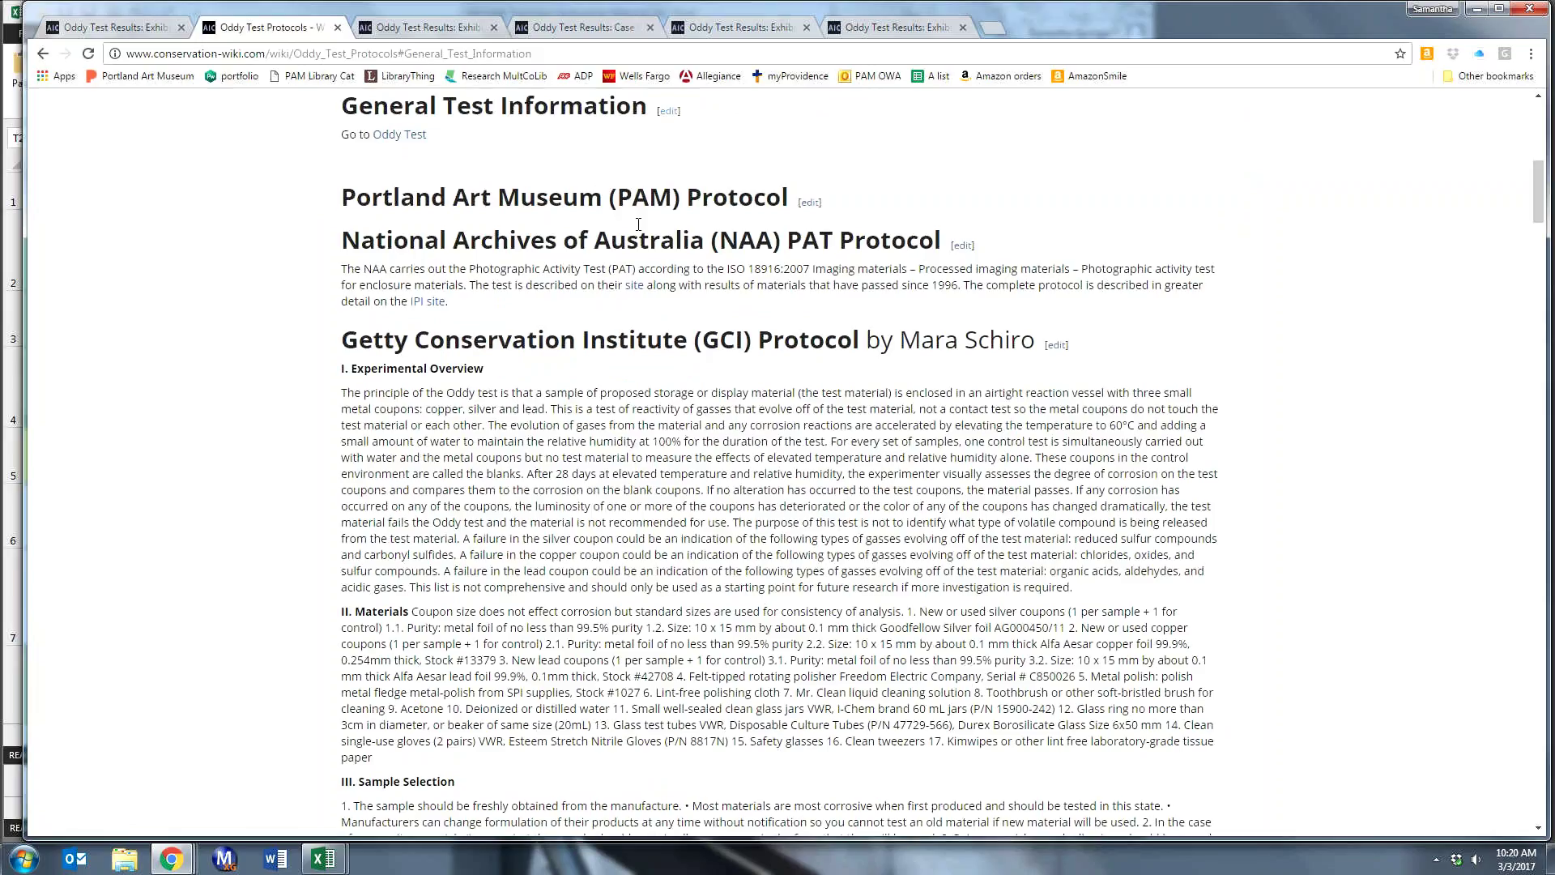
pyautogui.scroll(1, 636, 220)
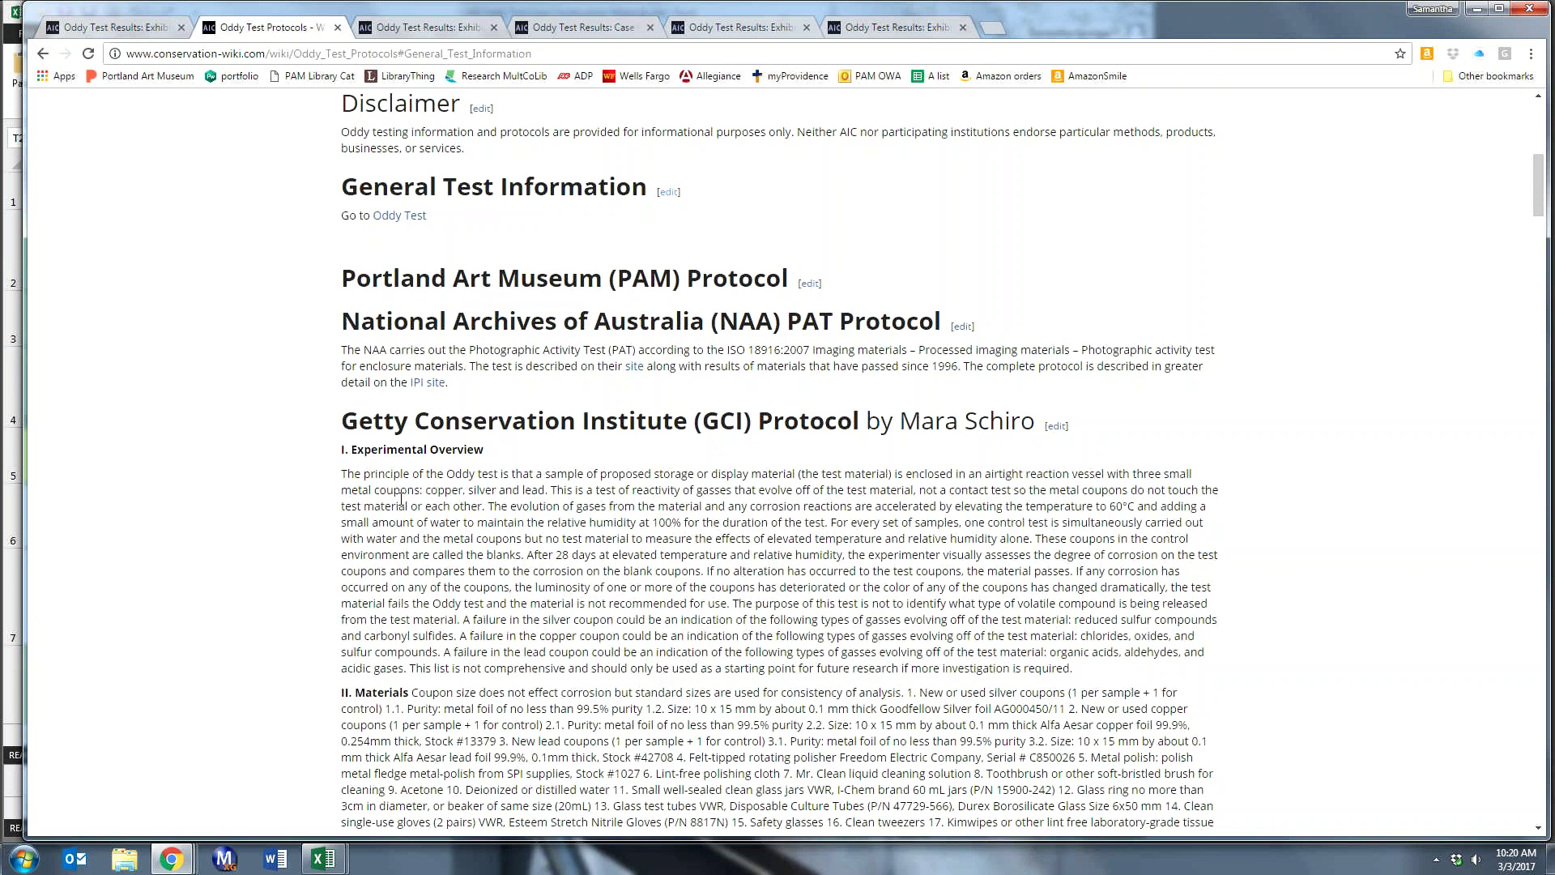
pyautogui.scroll(-3, 401, 497)
pyautogui.scroll(-3, 406, 531)
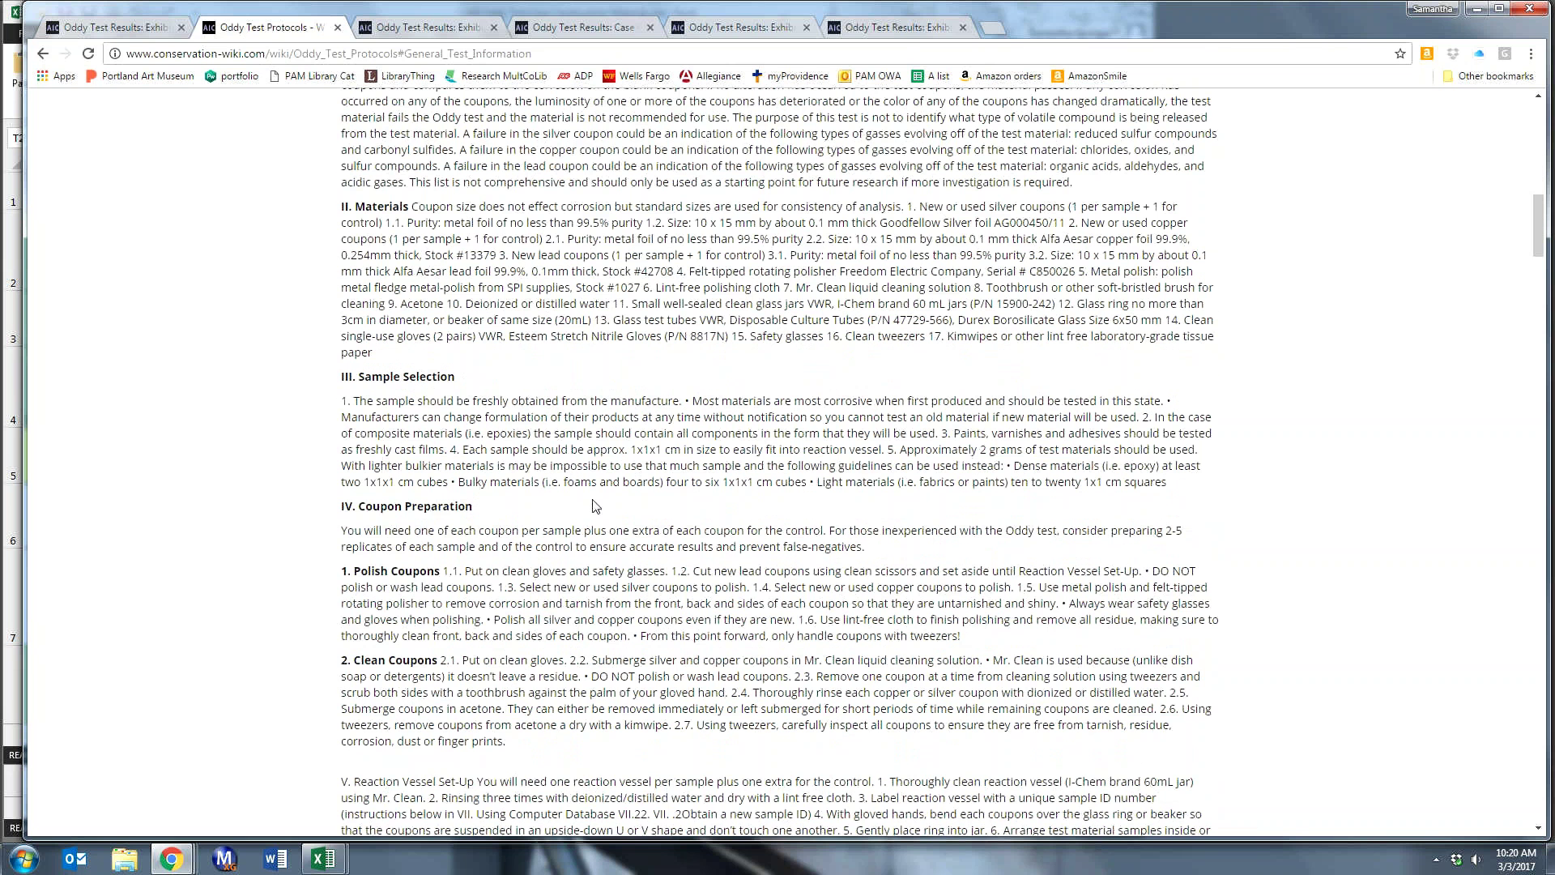
pyautogui.scroll(1, 623, 505)
pyautogui.scroll(2, 649, 505)
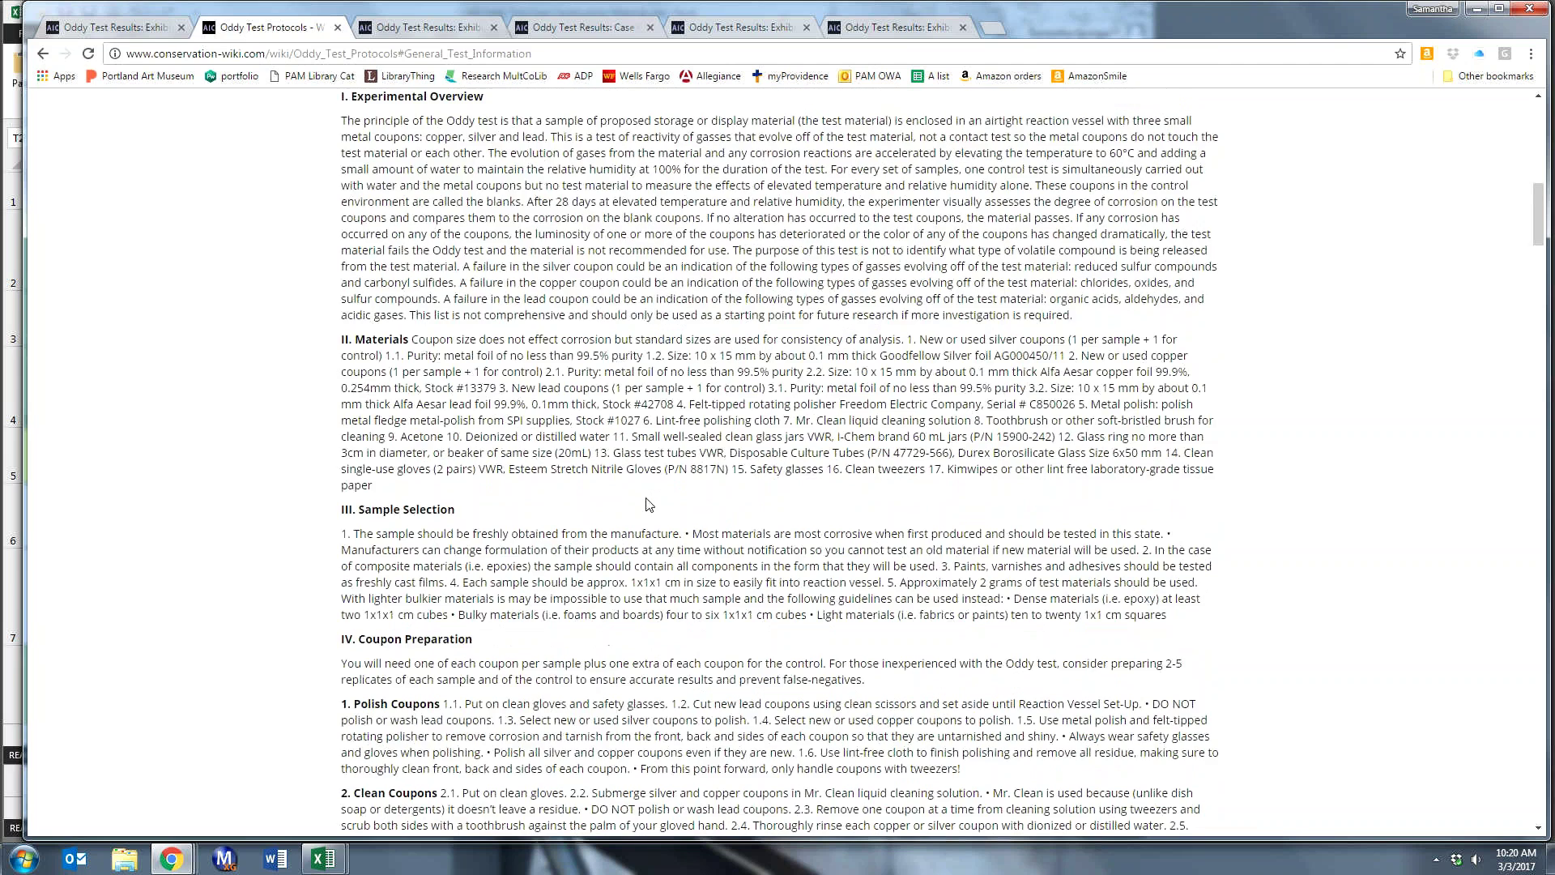
pyautogui.scroll(3, 649, 504)
pyautogui.scroll(4, 647, 497)
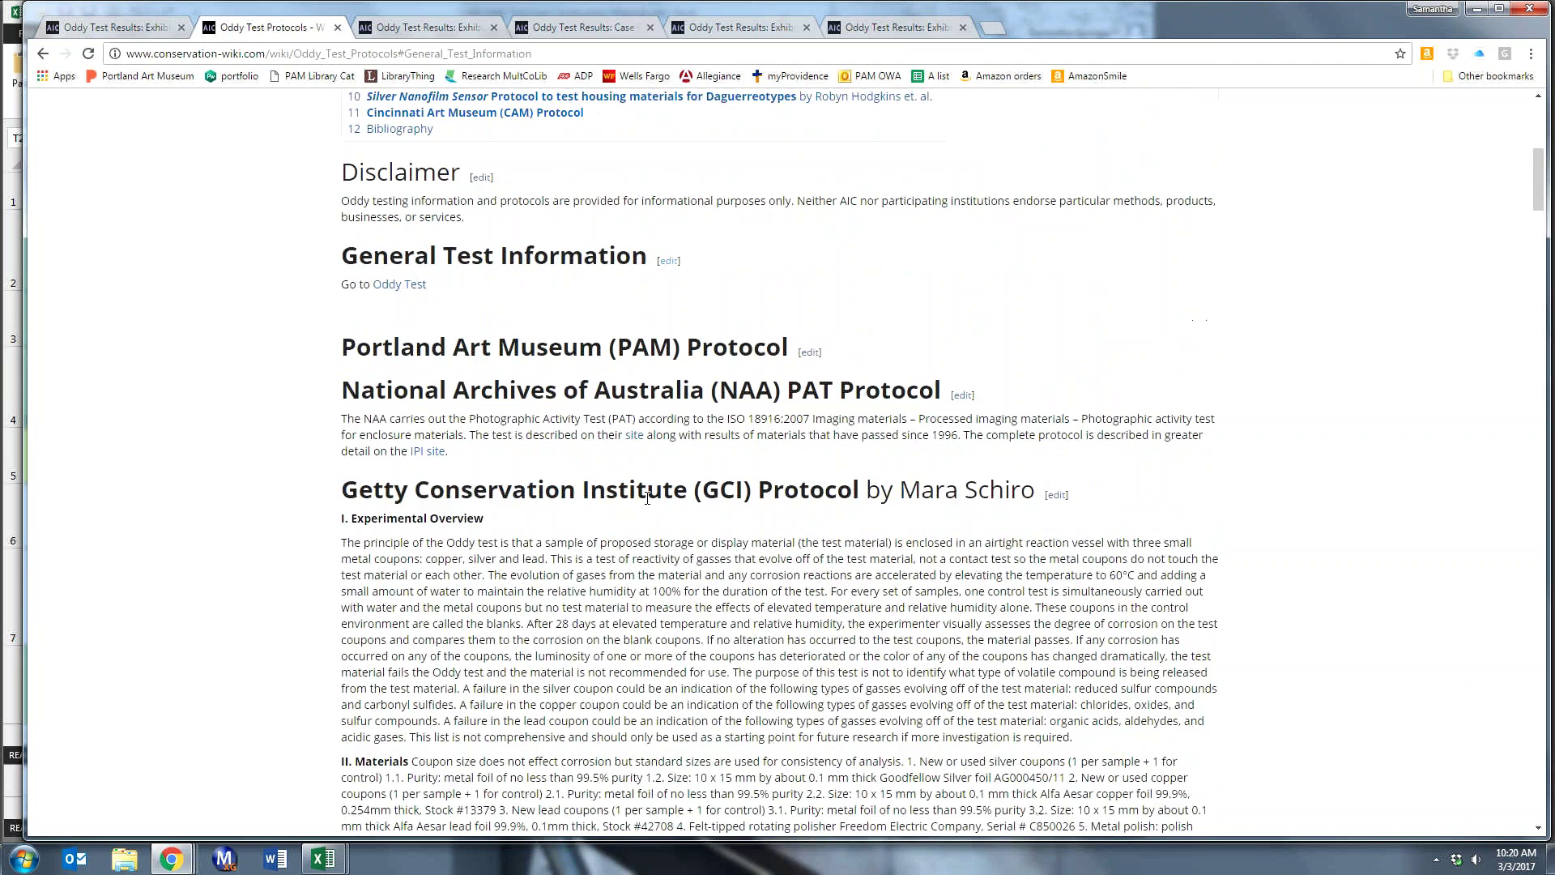
pyautogui.scroll(3, 493, 443)
pyautogui.scroll(3, 493, 443)
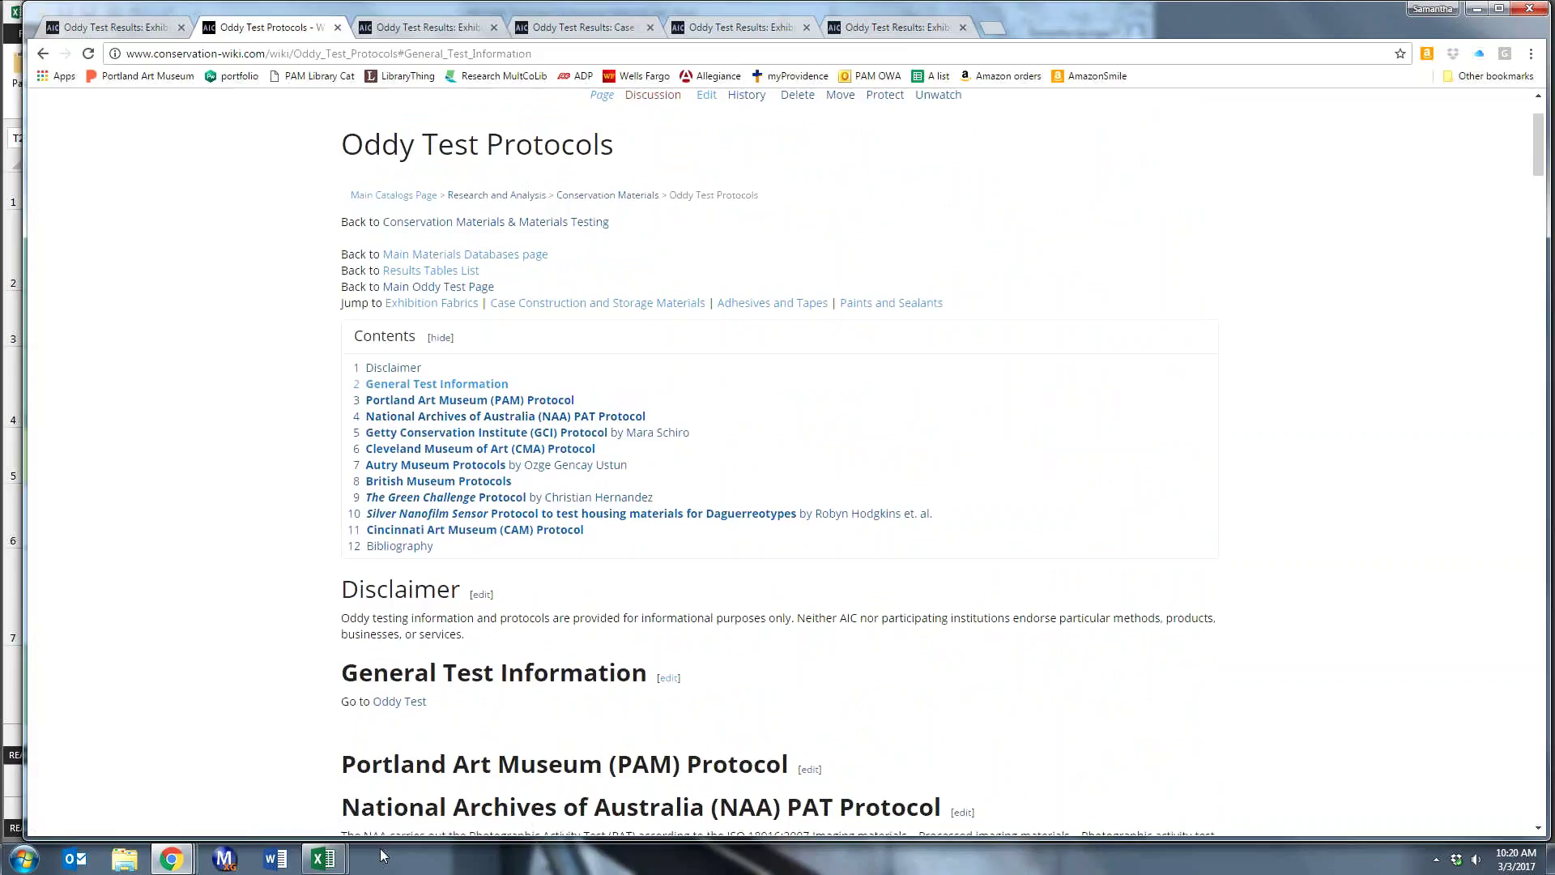
pyautogui.moveTo(332, 864)
pyautogui.scroll(-2, 998, 543)
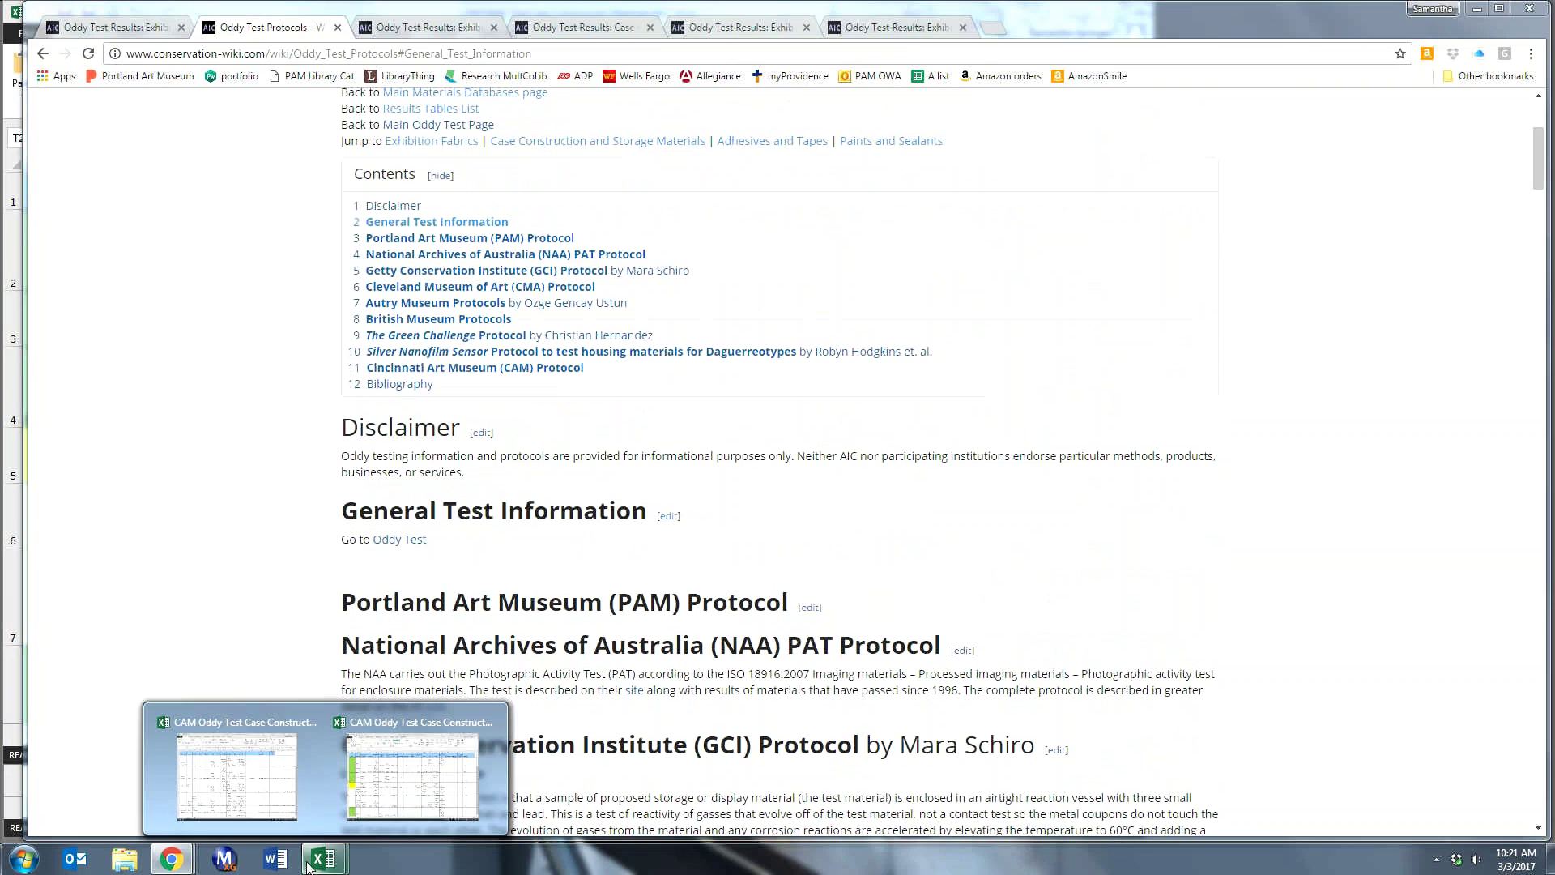
# - Bring up the CAM Oddy Test Case Construction Materials.xlsx window from the taskbar and widen it slightly
pyautogui.moveTo(267, 776)
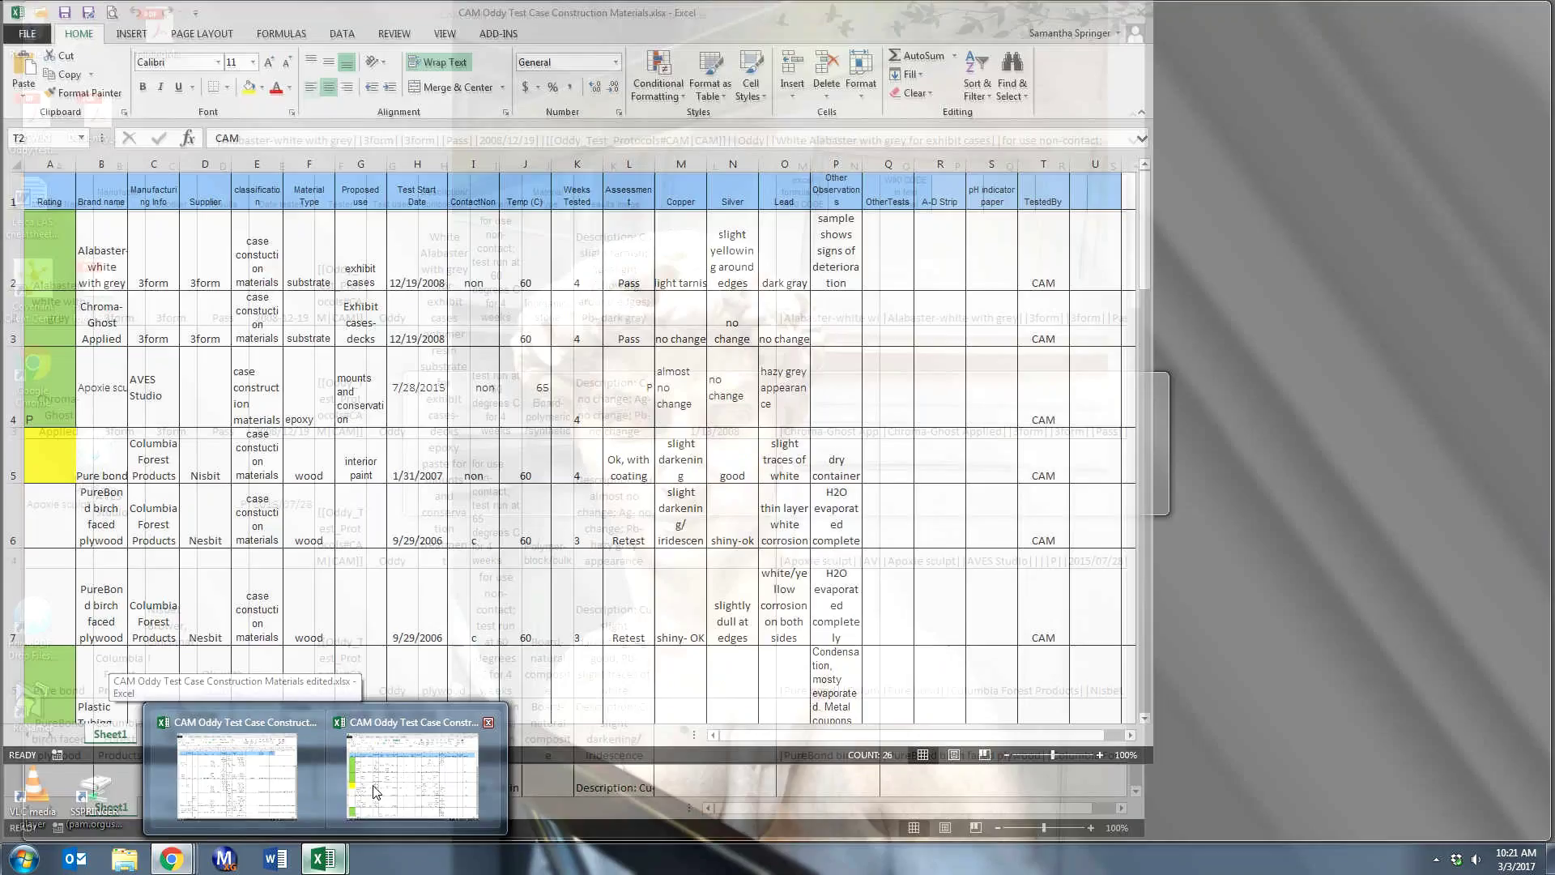
pyautogui.click(399, 785)
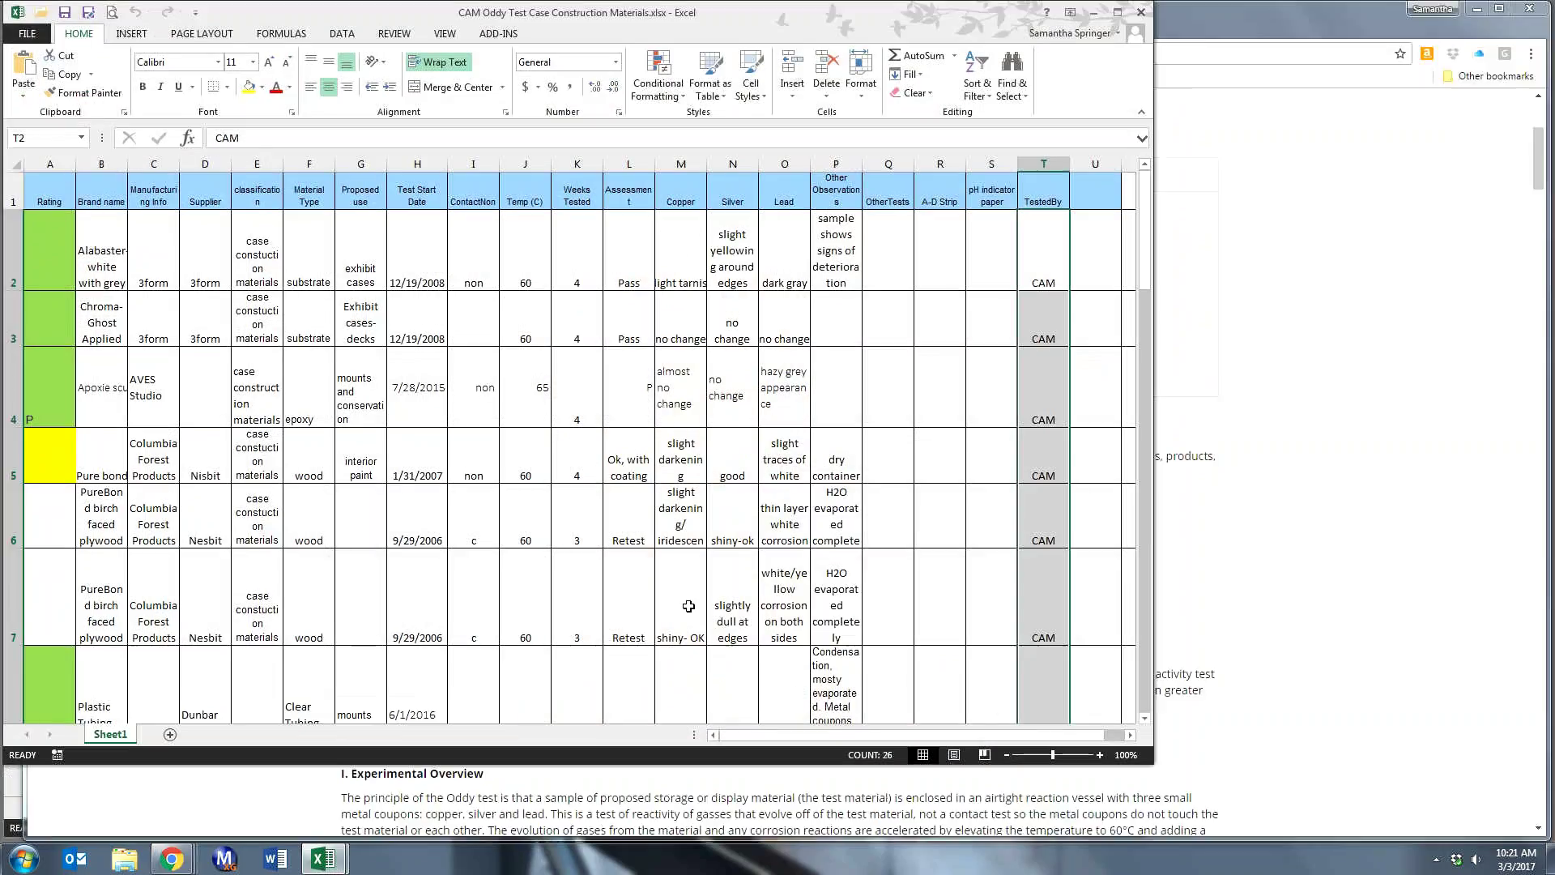
pyautogui.moveTo(1153, 763); pyautogui.dragTo(1219, 767)
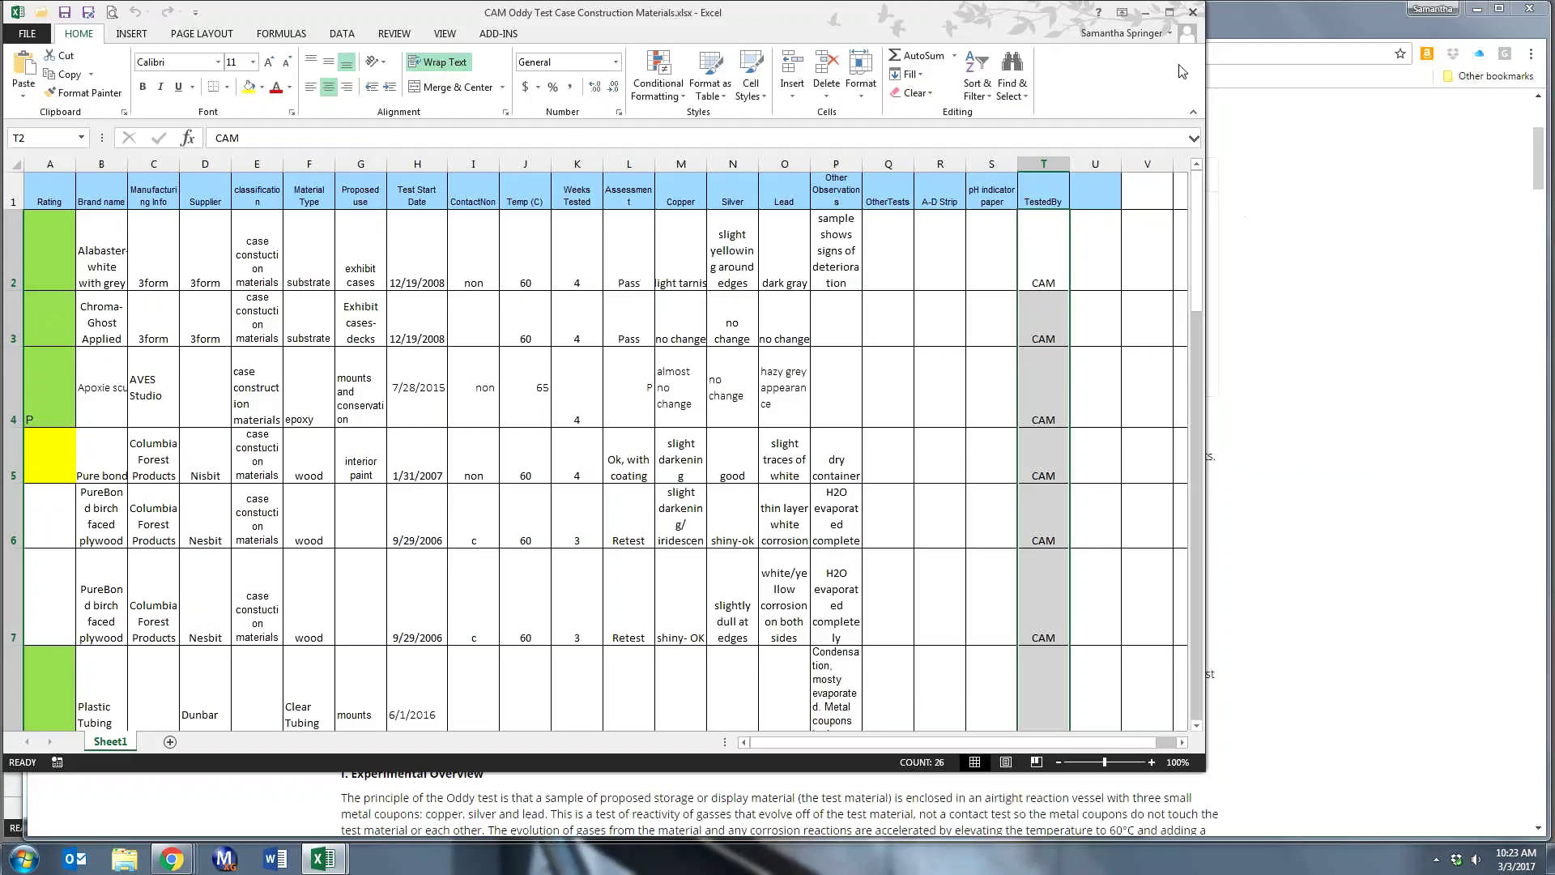
# - Arrange the Exhibition Fabrics results page in Chrome side by side with the Excel workbook
pyautogui.click(1213, 76)
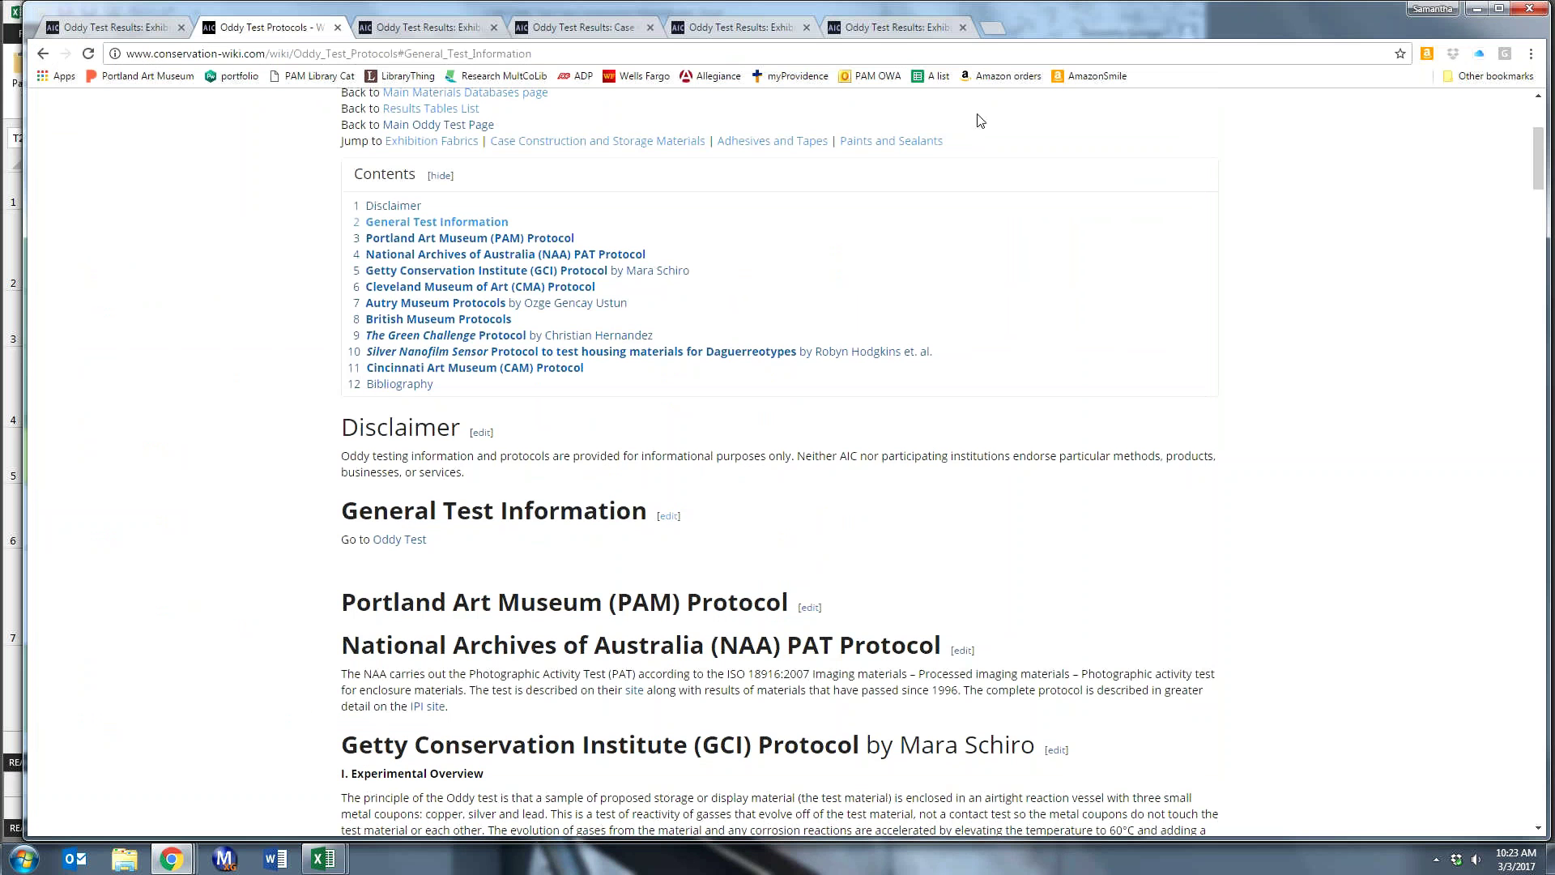
pyautogui.click(456, 30)
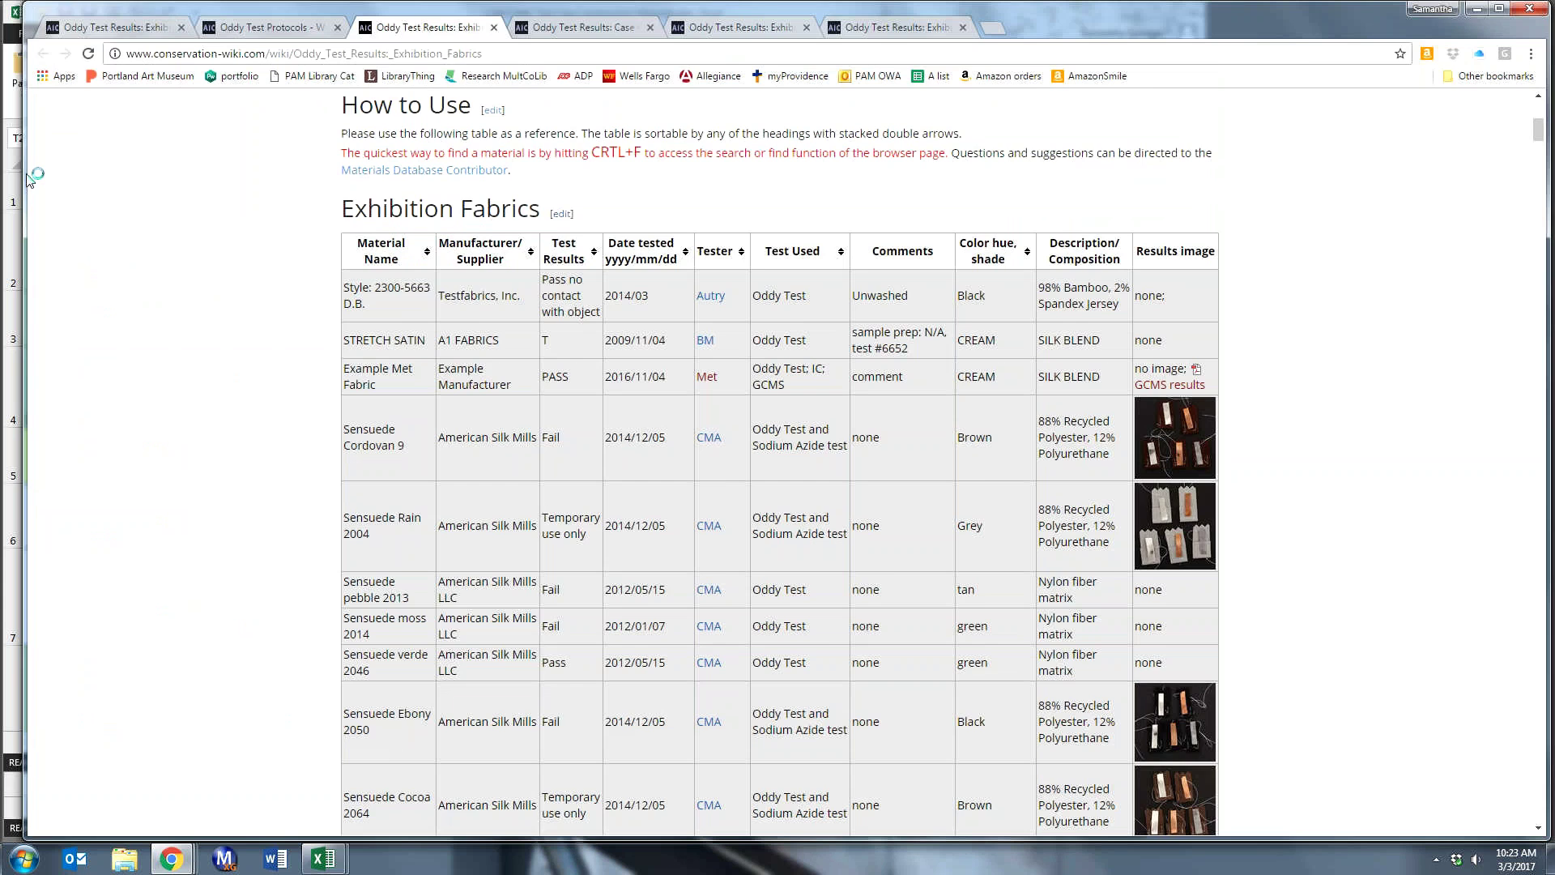
pyautogui.moveTo(28, 174); pyautogui.dragTo(651, 229)
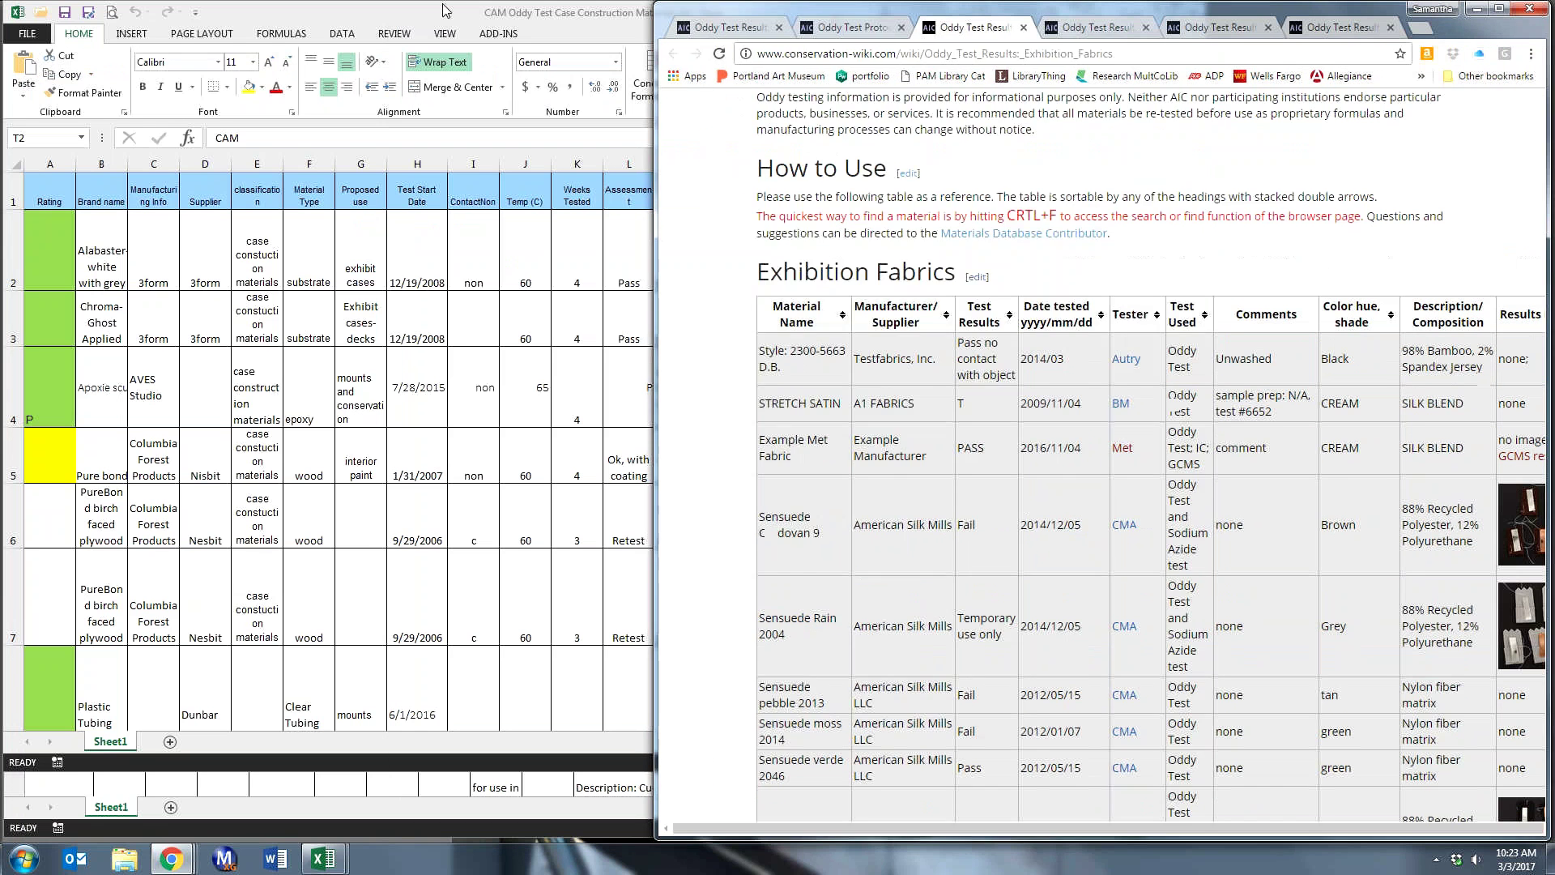
pyautogui.click(442, 11)
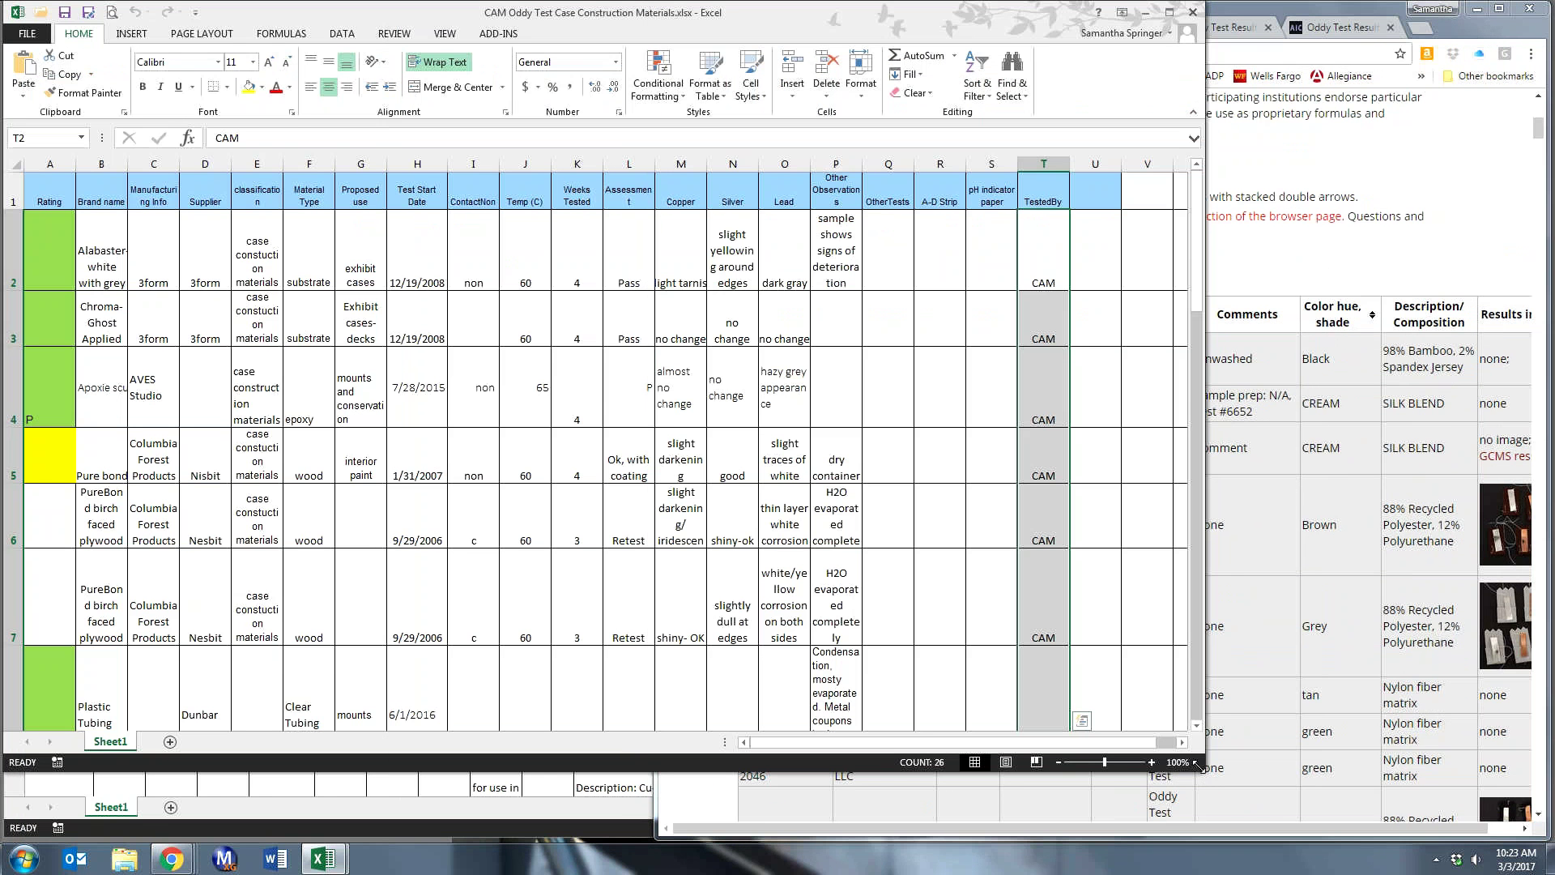
pyautogui.moveTo(1200, 766); pyautogui.dragTo(731, 840)
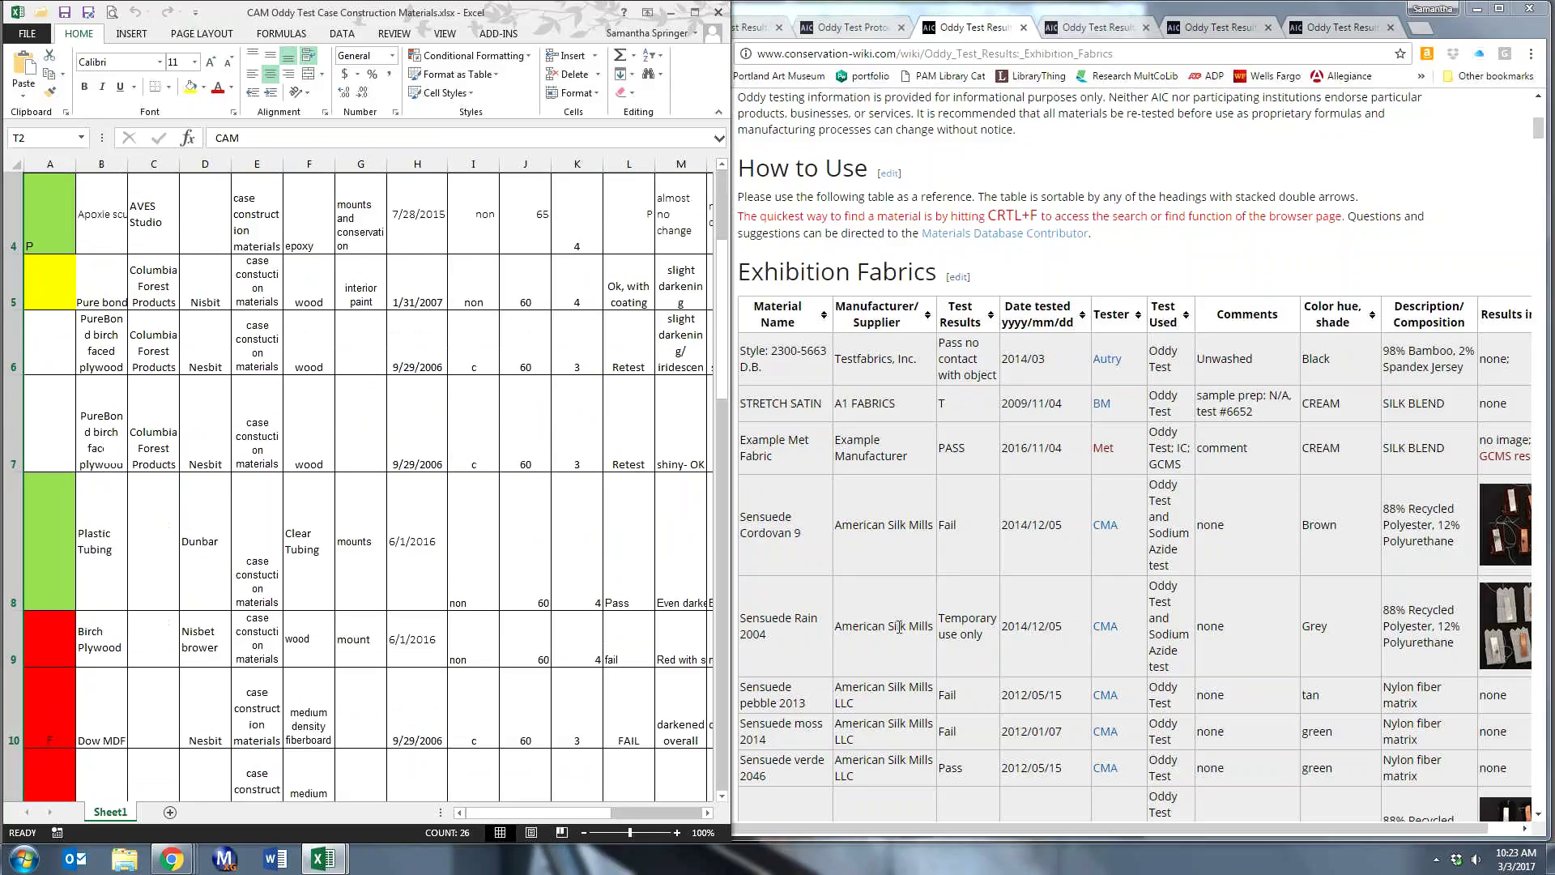
pyautogui.click(900, 549)
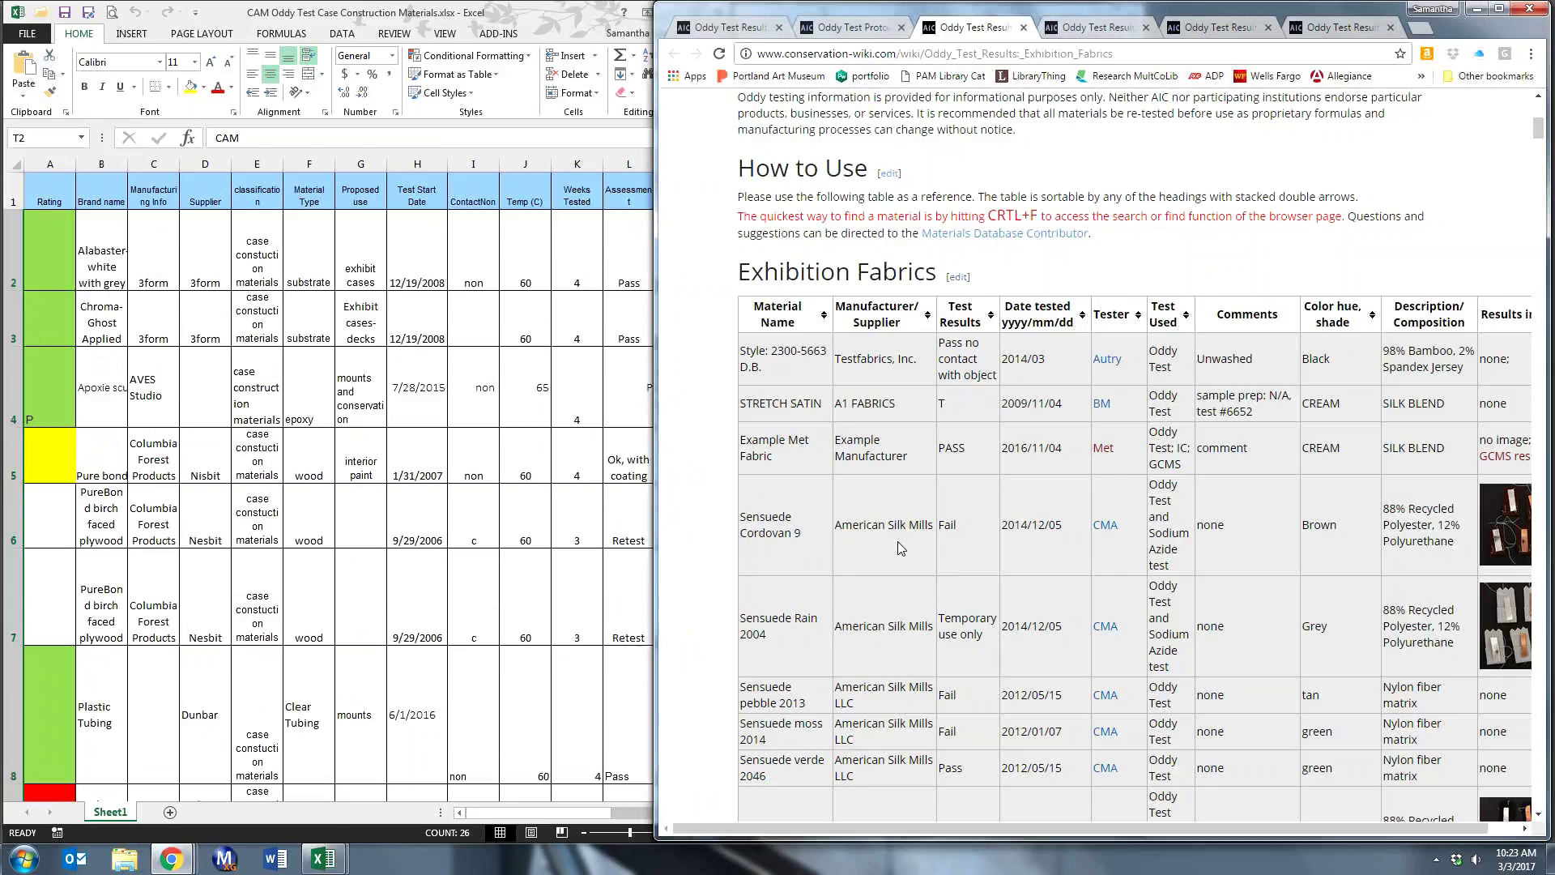
pyautogui.scroll(-2, 901, 548)
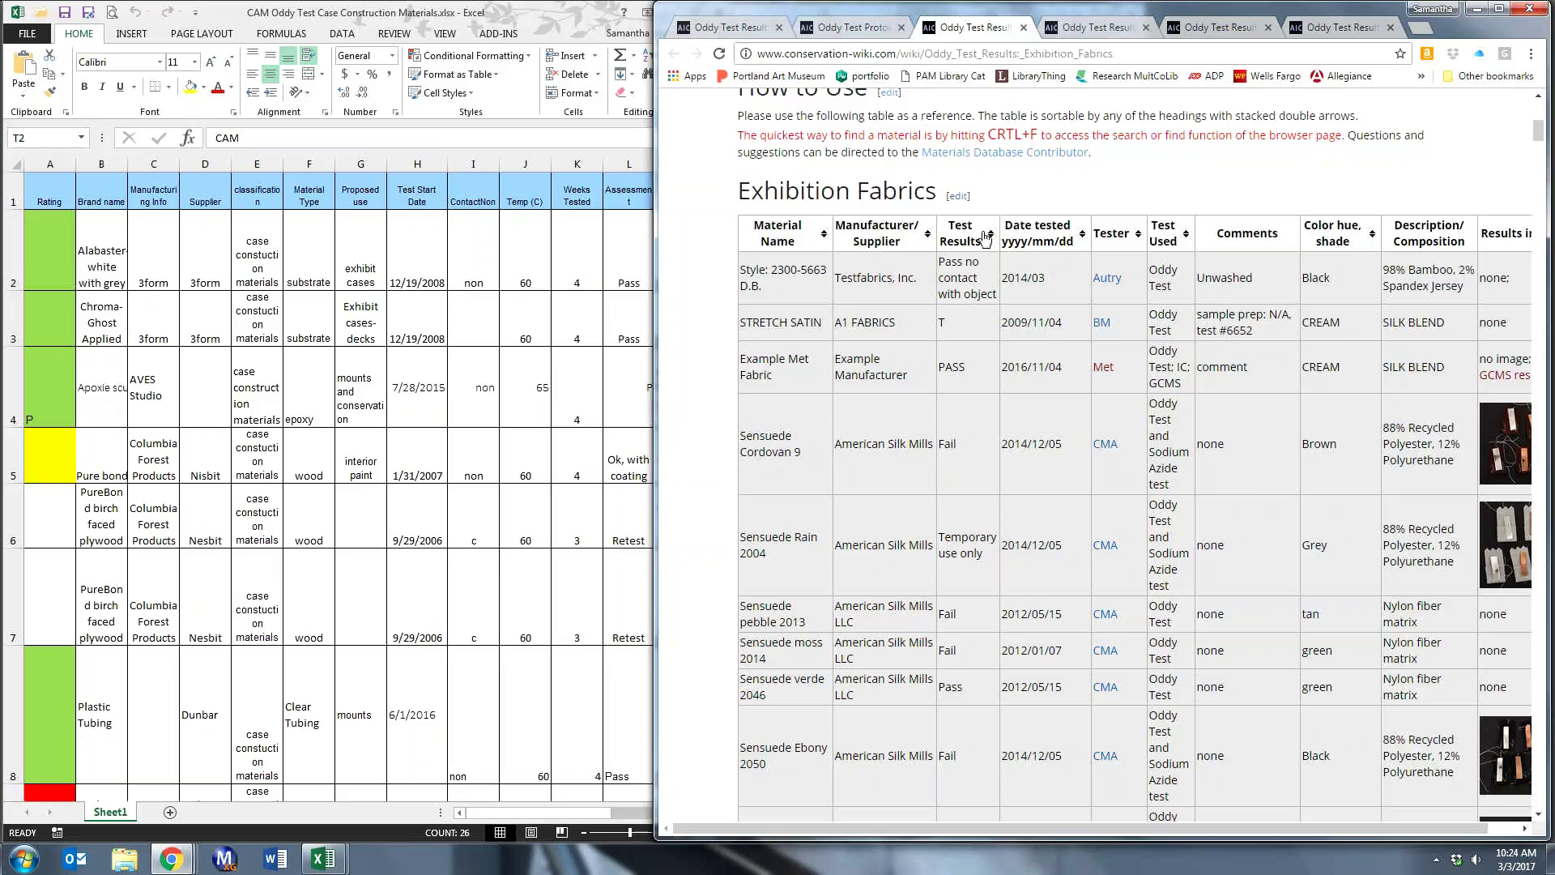
# - Sort the Exhibition Fabrics table by Test Results and scroll through the sorted results
pyautogui.click(987, 235)
pyautogui.click(987, 235)
pyautogui.click(986, 235)
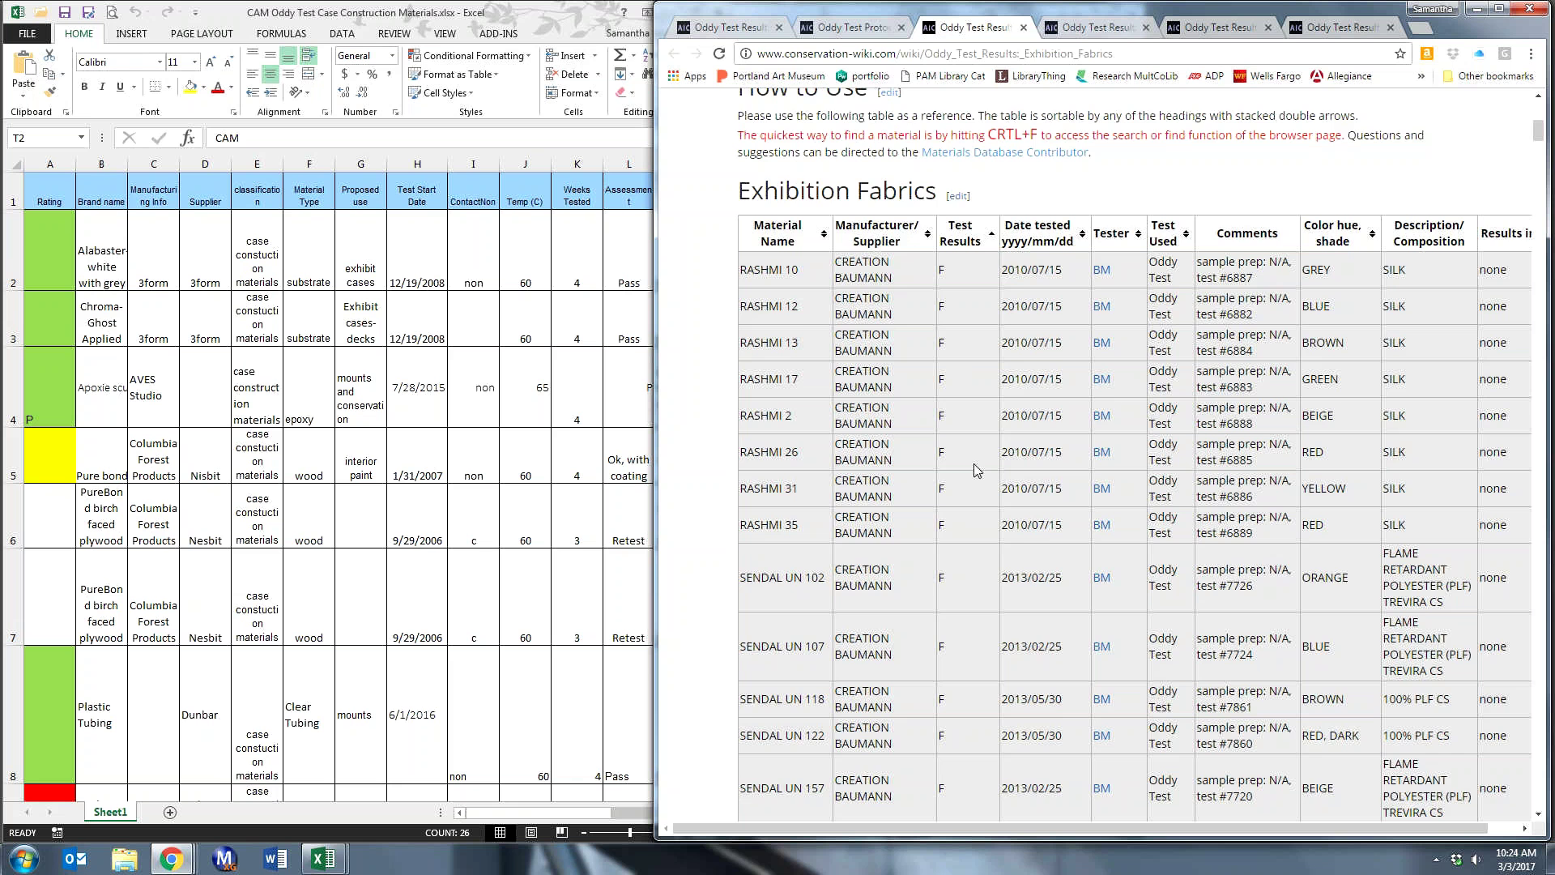
pyautogui.scroll(-9, 978, 469)
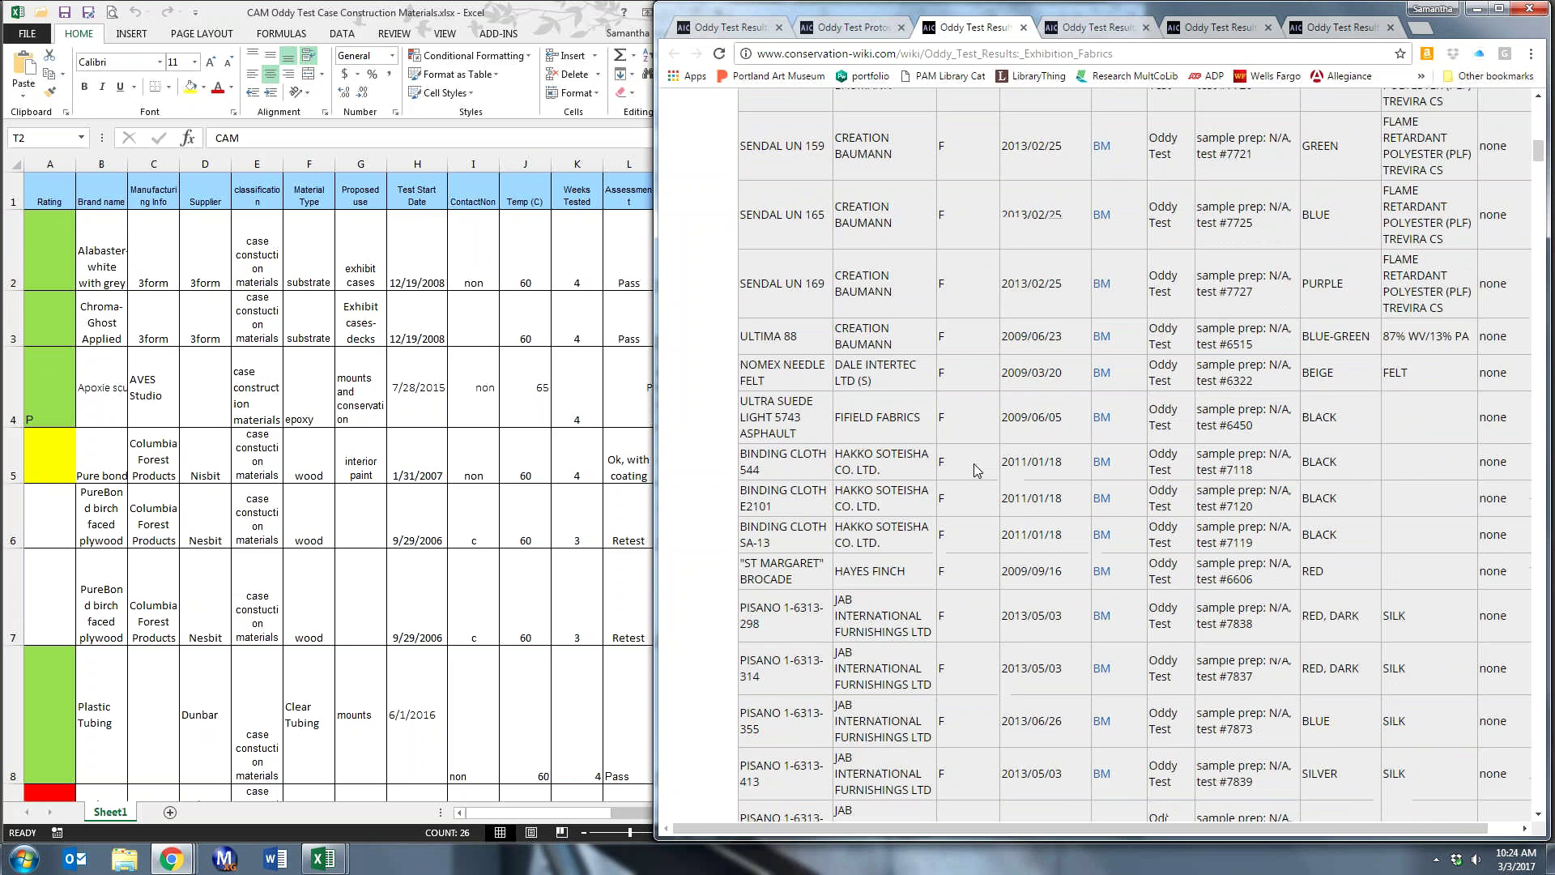
pyautogui.scroll(6, 977, 470)
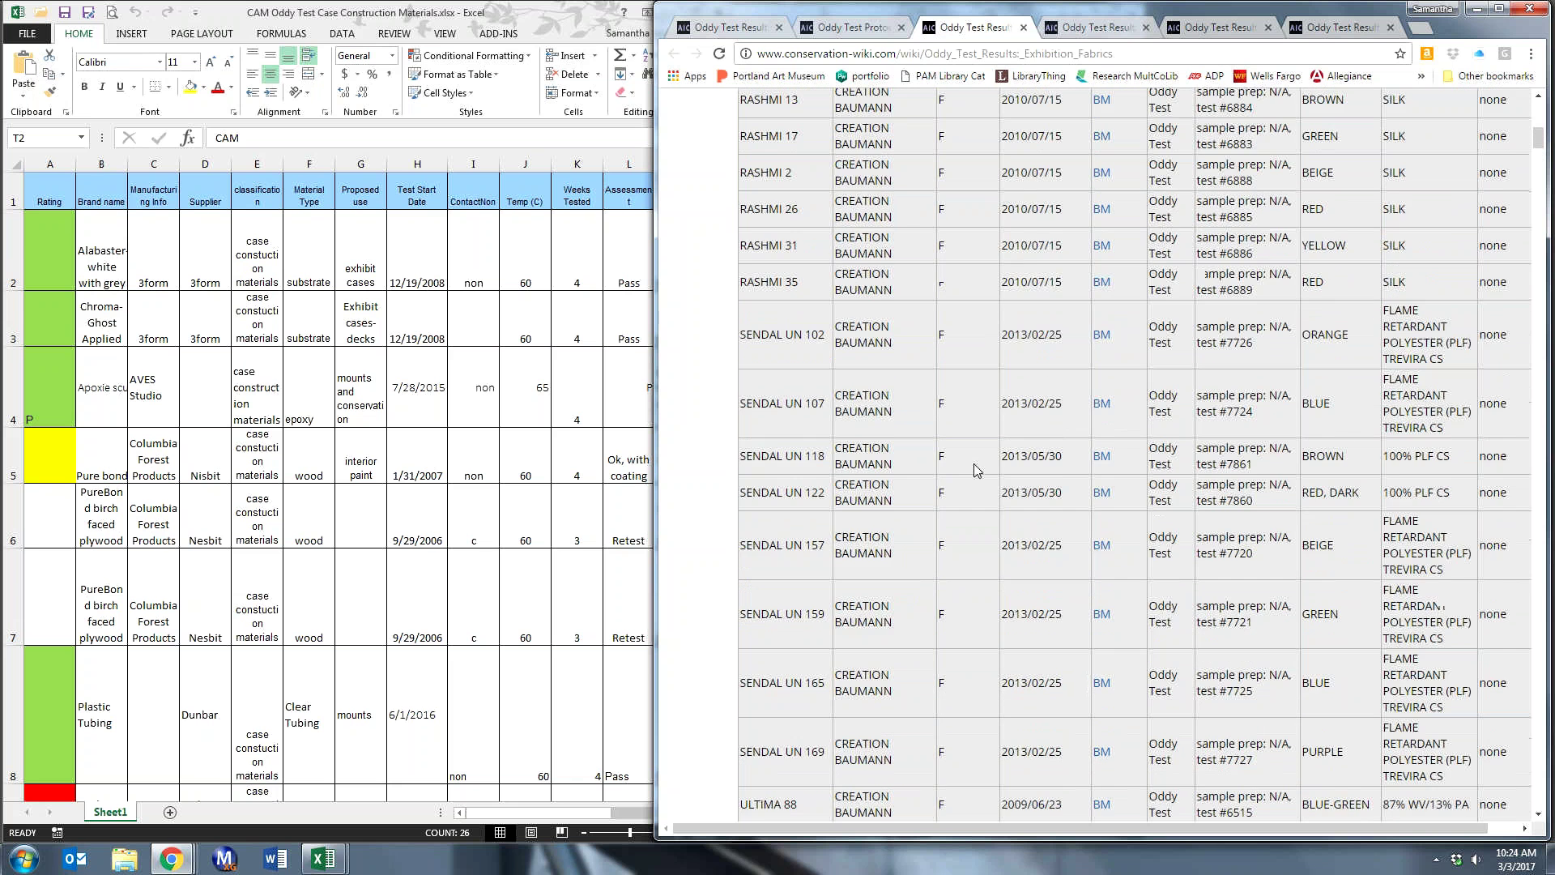
pyautogui.scroll(6, 978, 469)
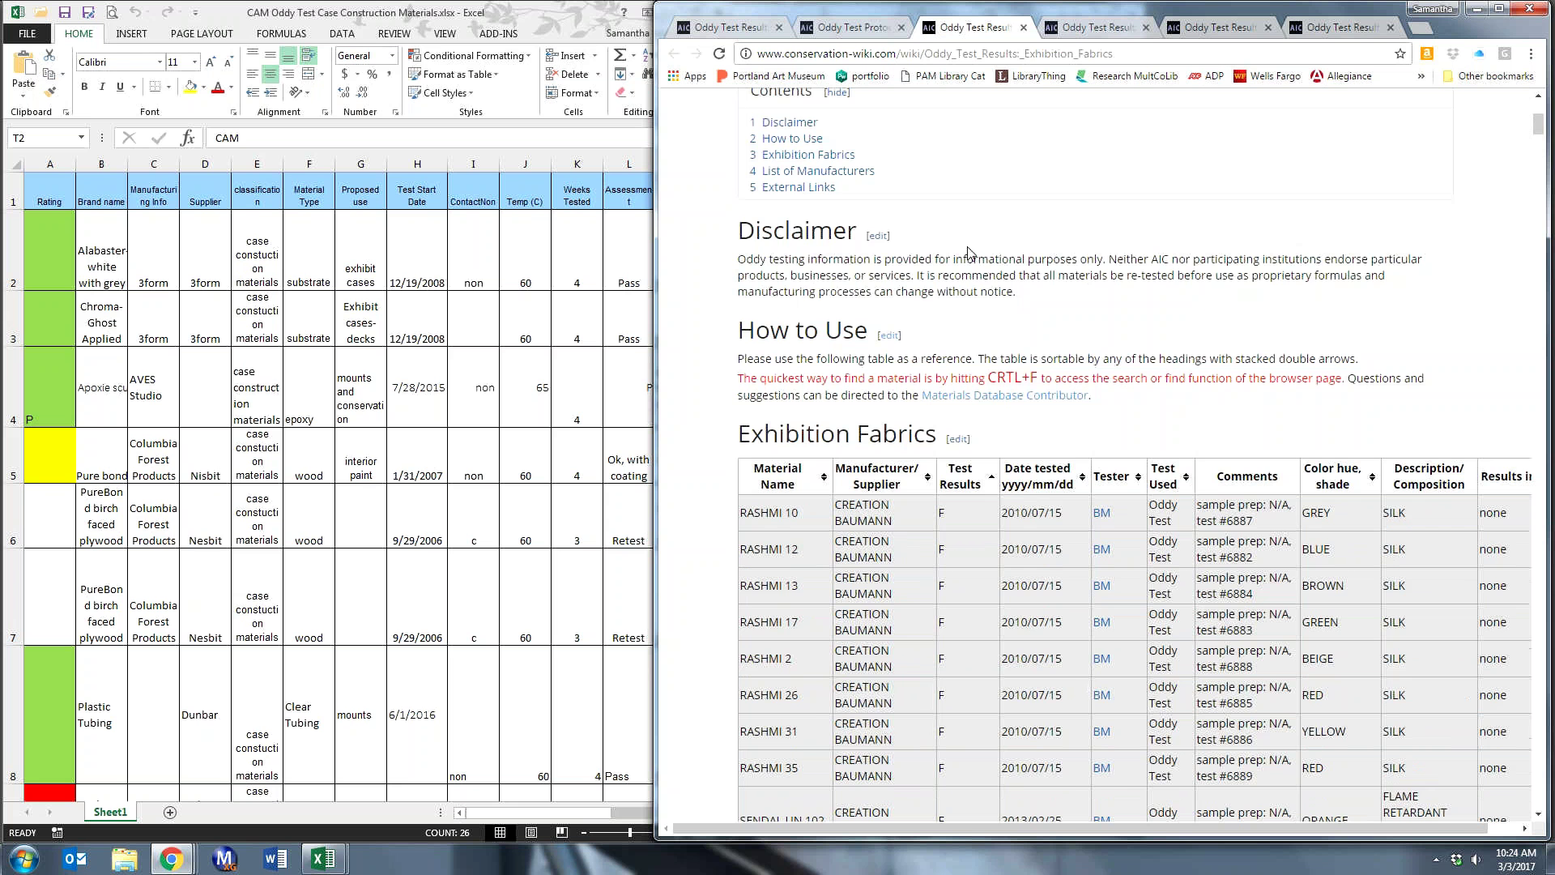
pyautogui.click(984, 483)
pyautogui.scroll(-11, 980, 567)
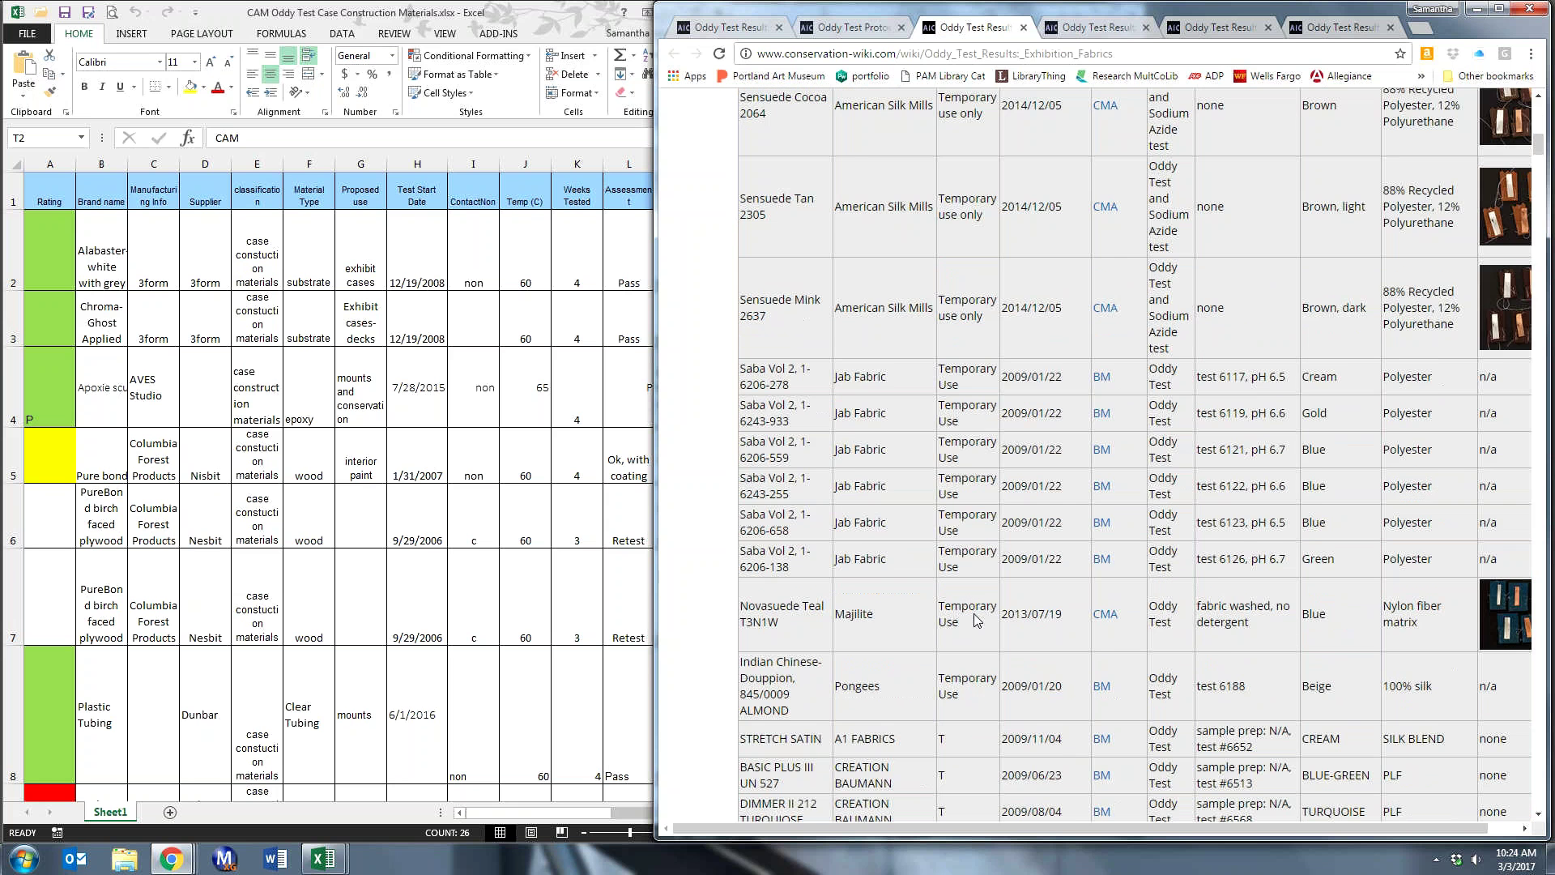
pyautogui.scroll(-18, 978, 620)
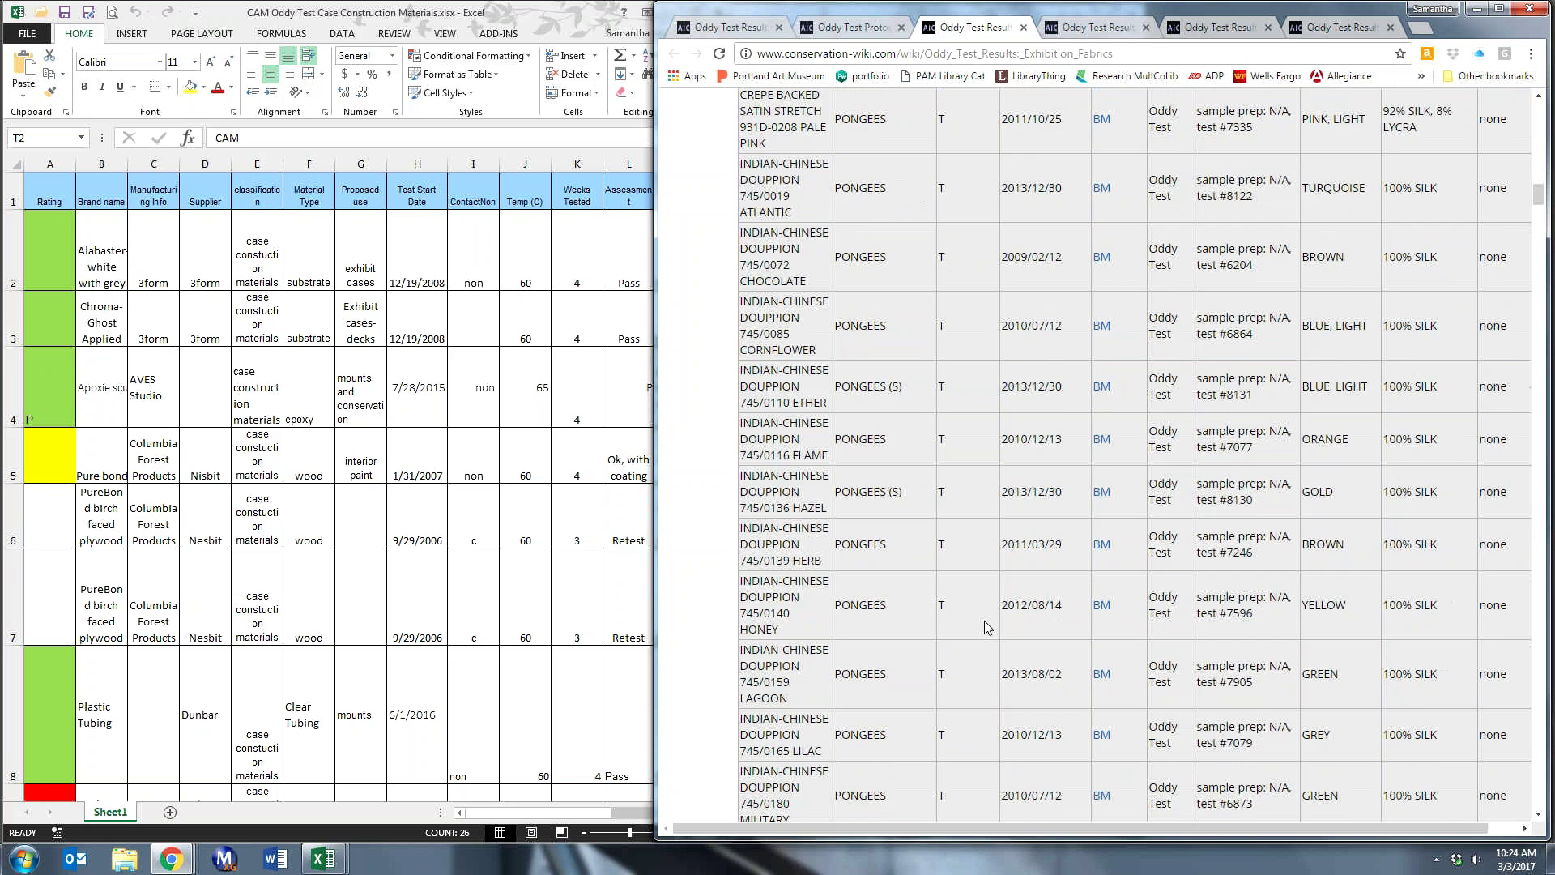
pyautogui.scroll(-8, 987, 627)
pyautogui.scroll(-10, 987, 628)
pyautogui.scroll(-10, 987, 247)
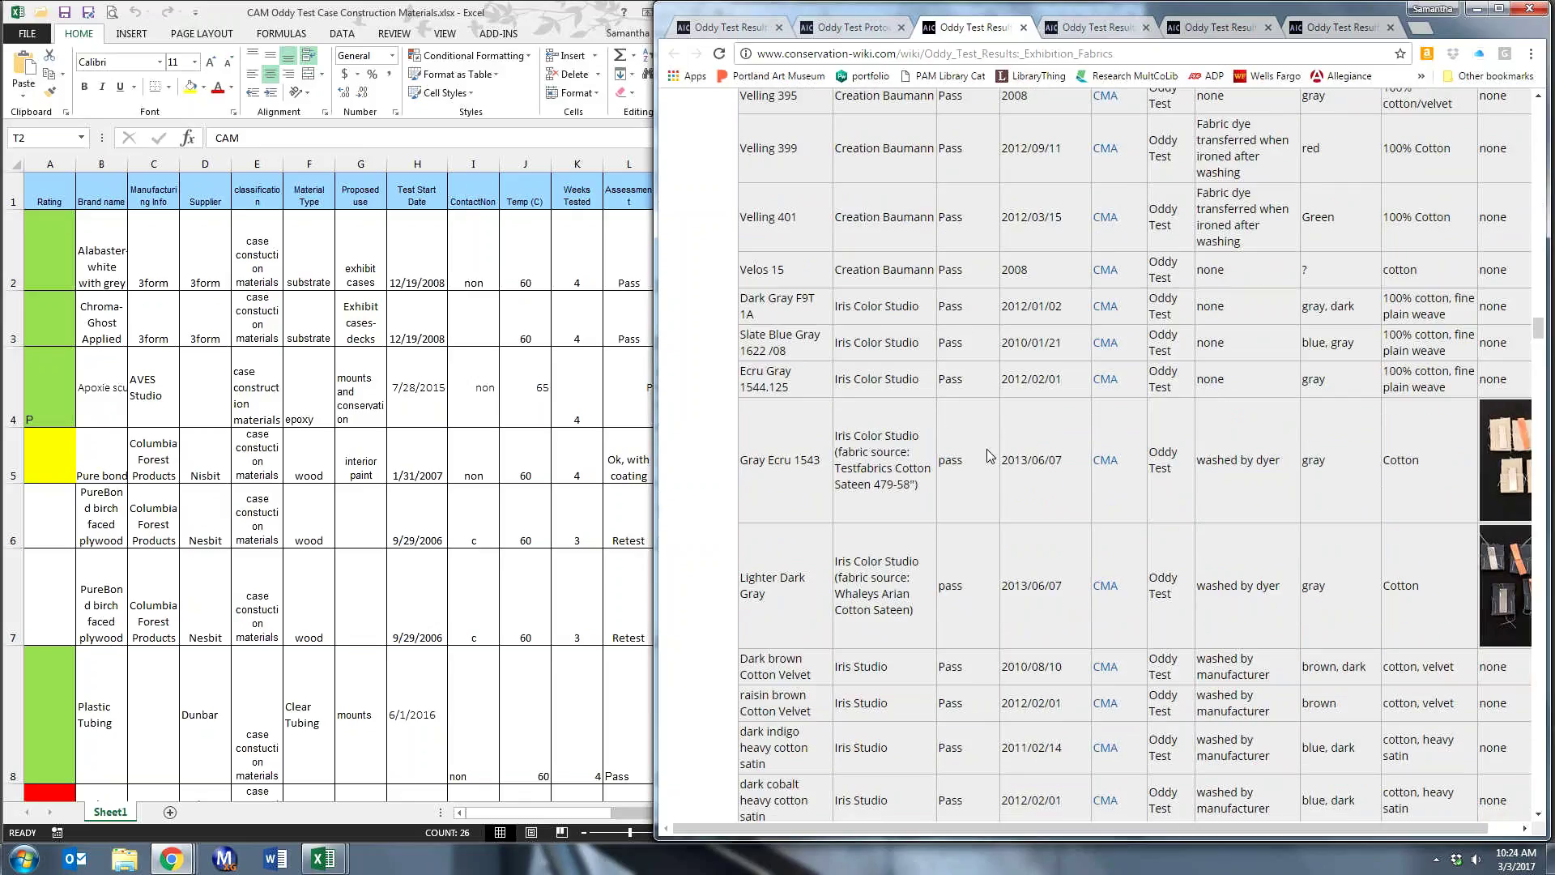
pyautogui.scroll(2, 989, 456)
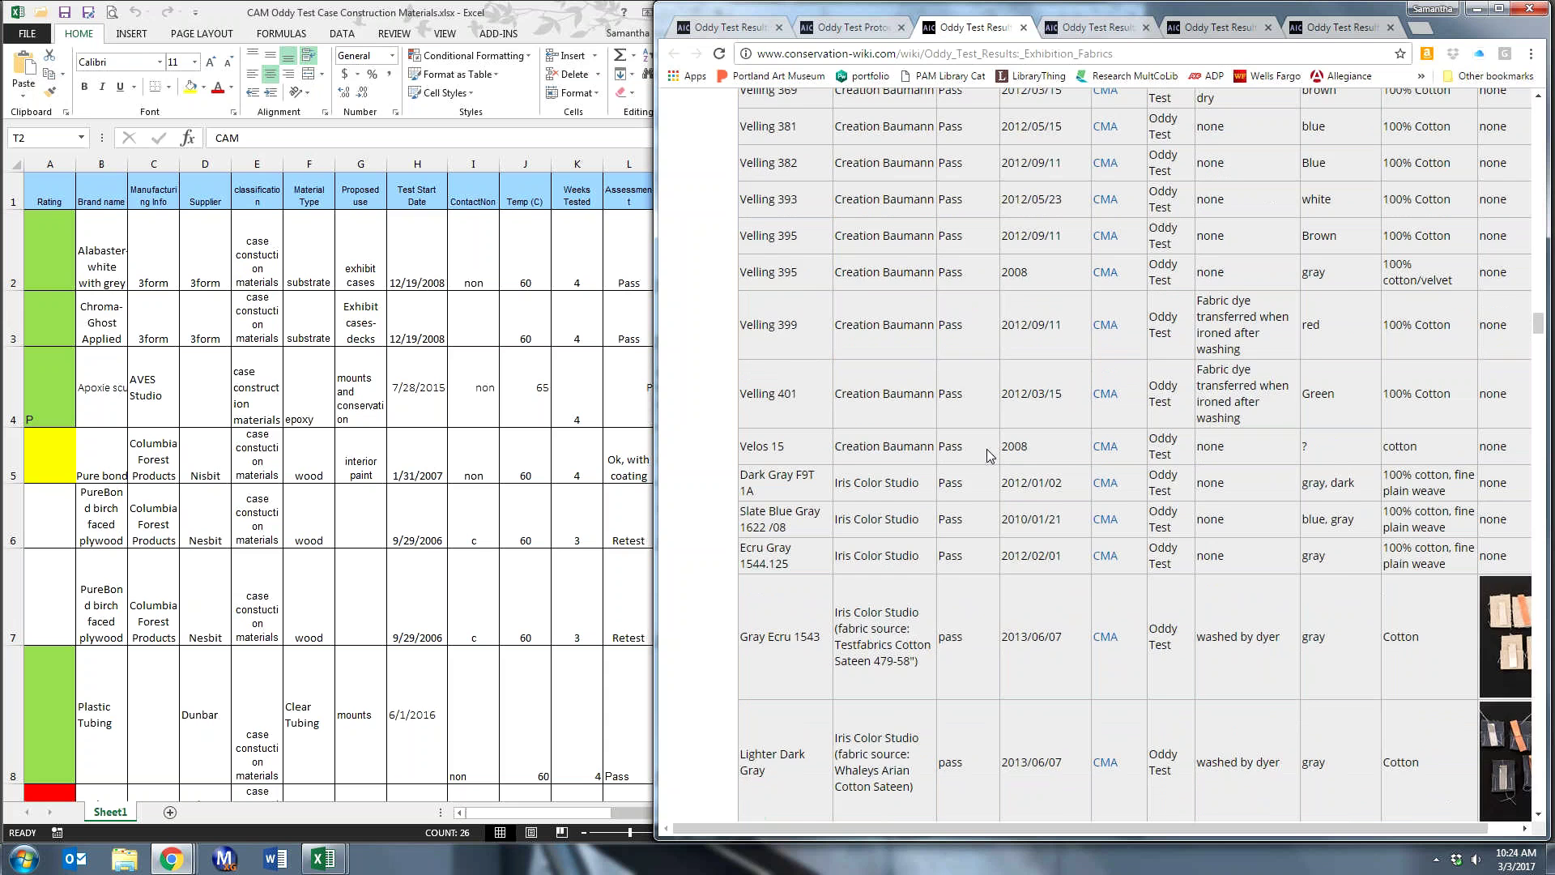
pyautogui.scroll(15, 989, 456)
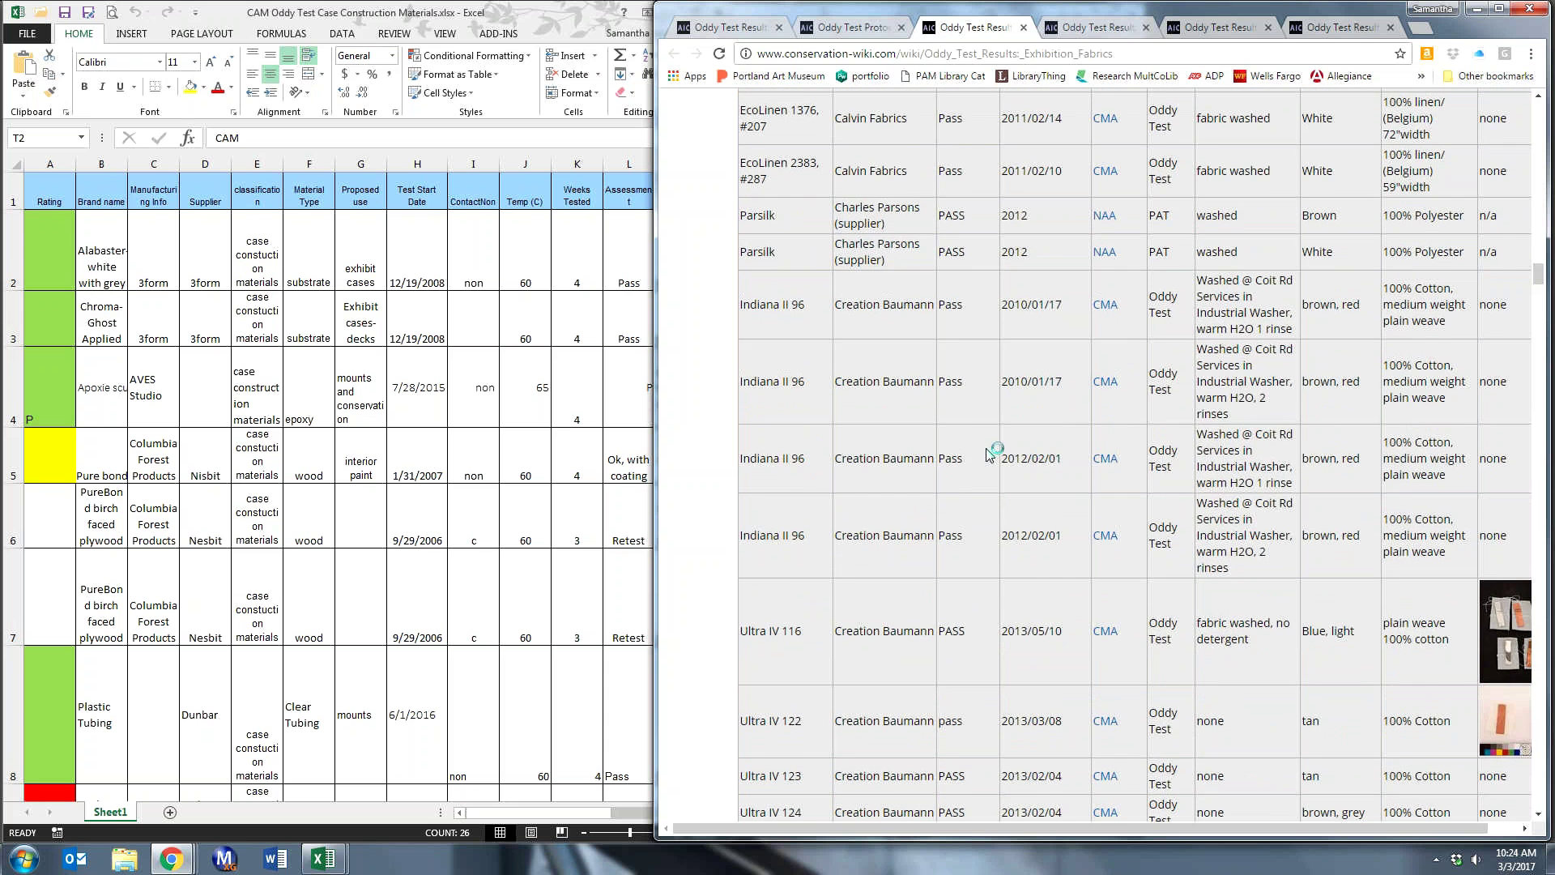
pyautogui.scroll(8, 986, 449)
pyautogui.moveTo(1536, 255); pyautogui.dragTo(1537, 132)
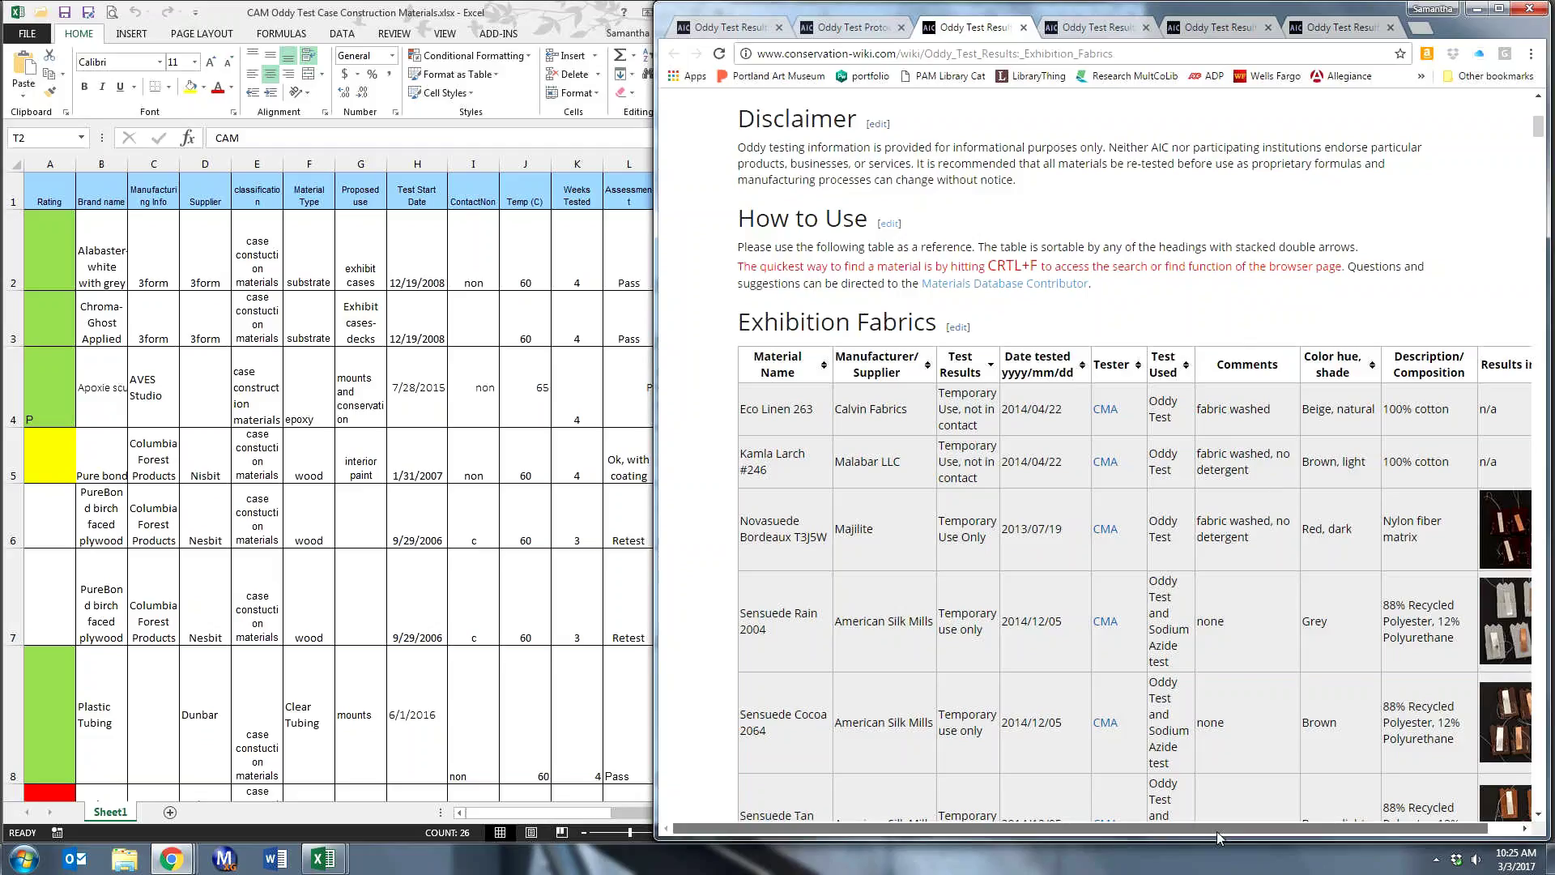
pyautogui.moveTo(1218, 831); pyautogui.dragTo(1251, 828)
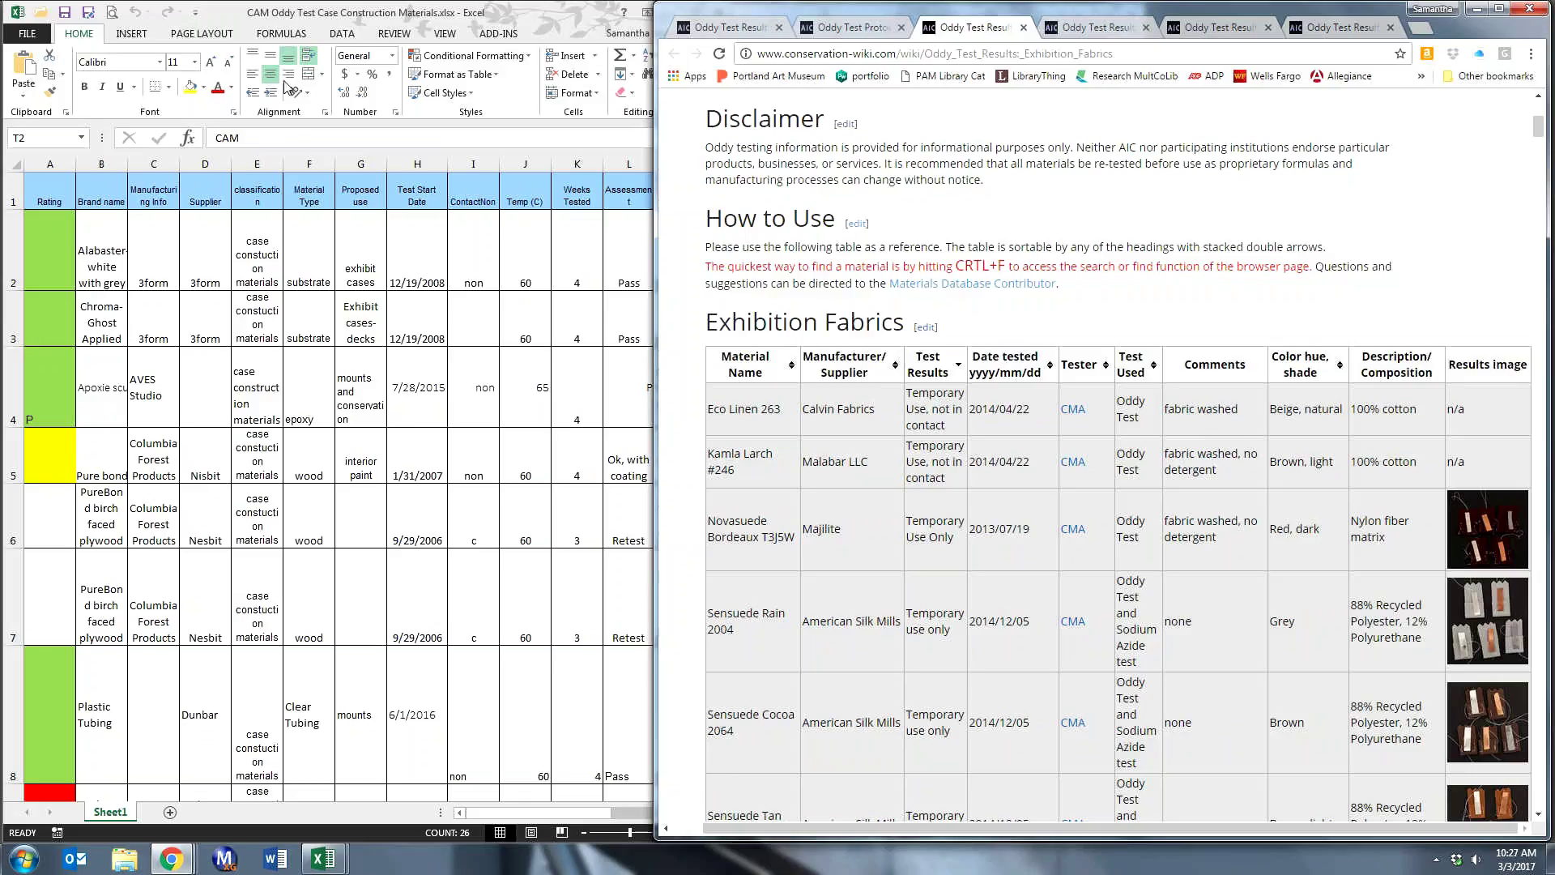
# - Widen the Excel CAM Oddy test window so columns N through T (TestedBy) show beside the wiki page
pyautogui.click(302, 17)
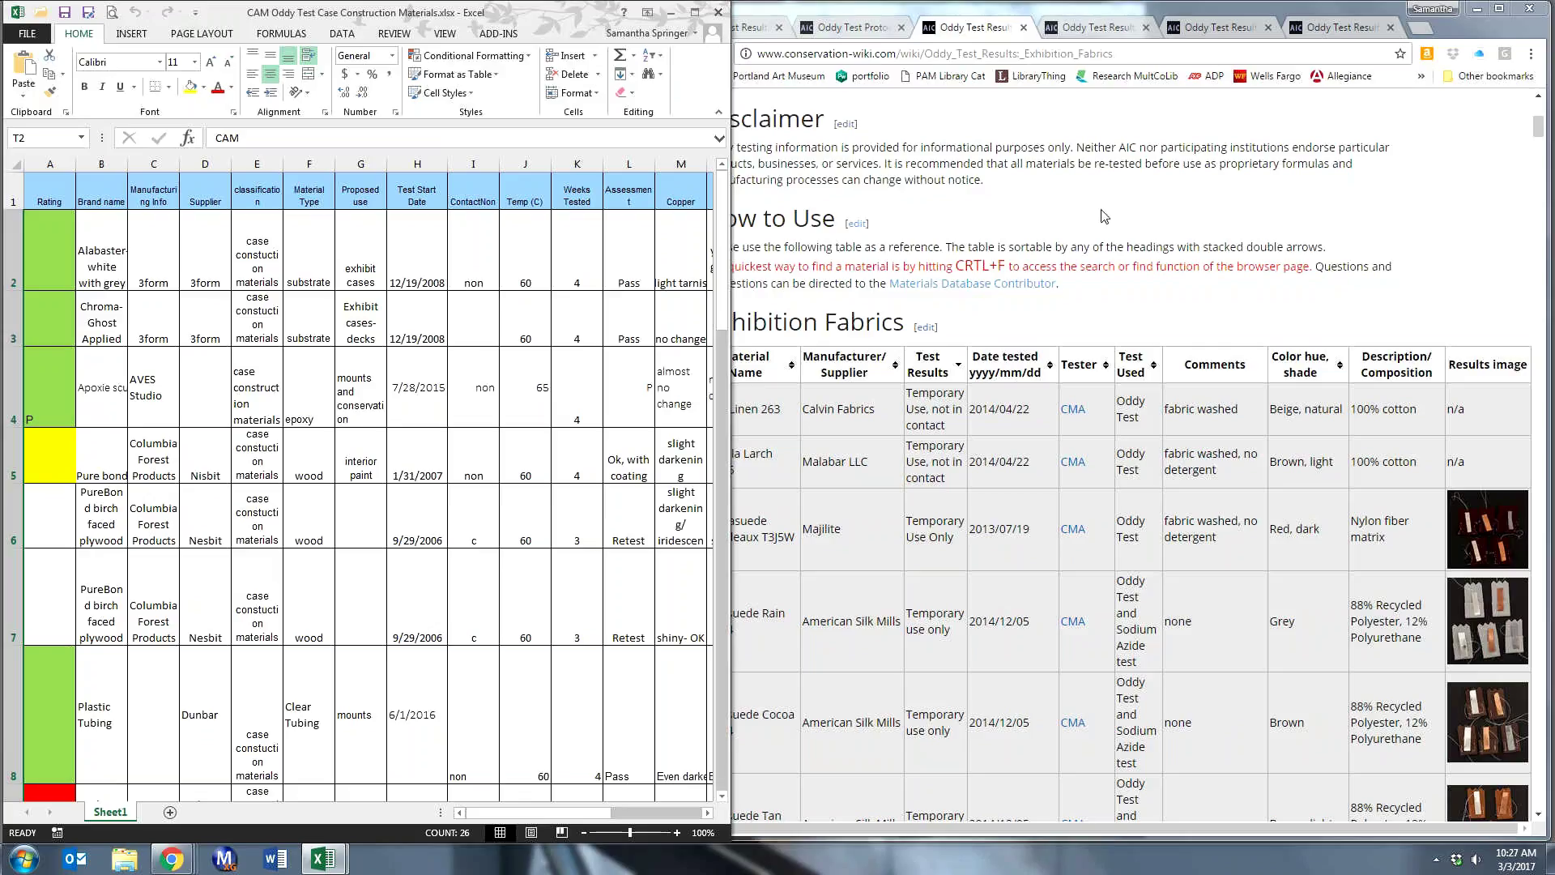
pyautogui.hotkey('alt', 'Tab')
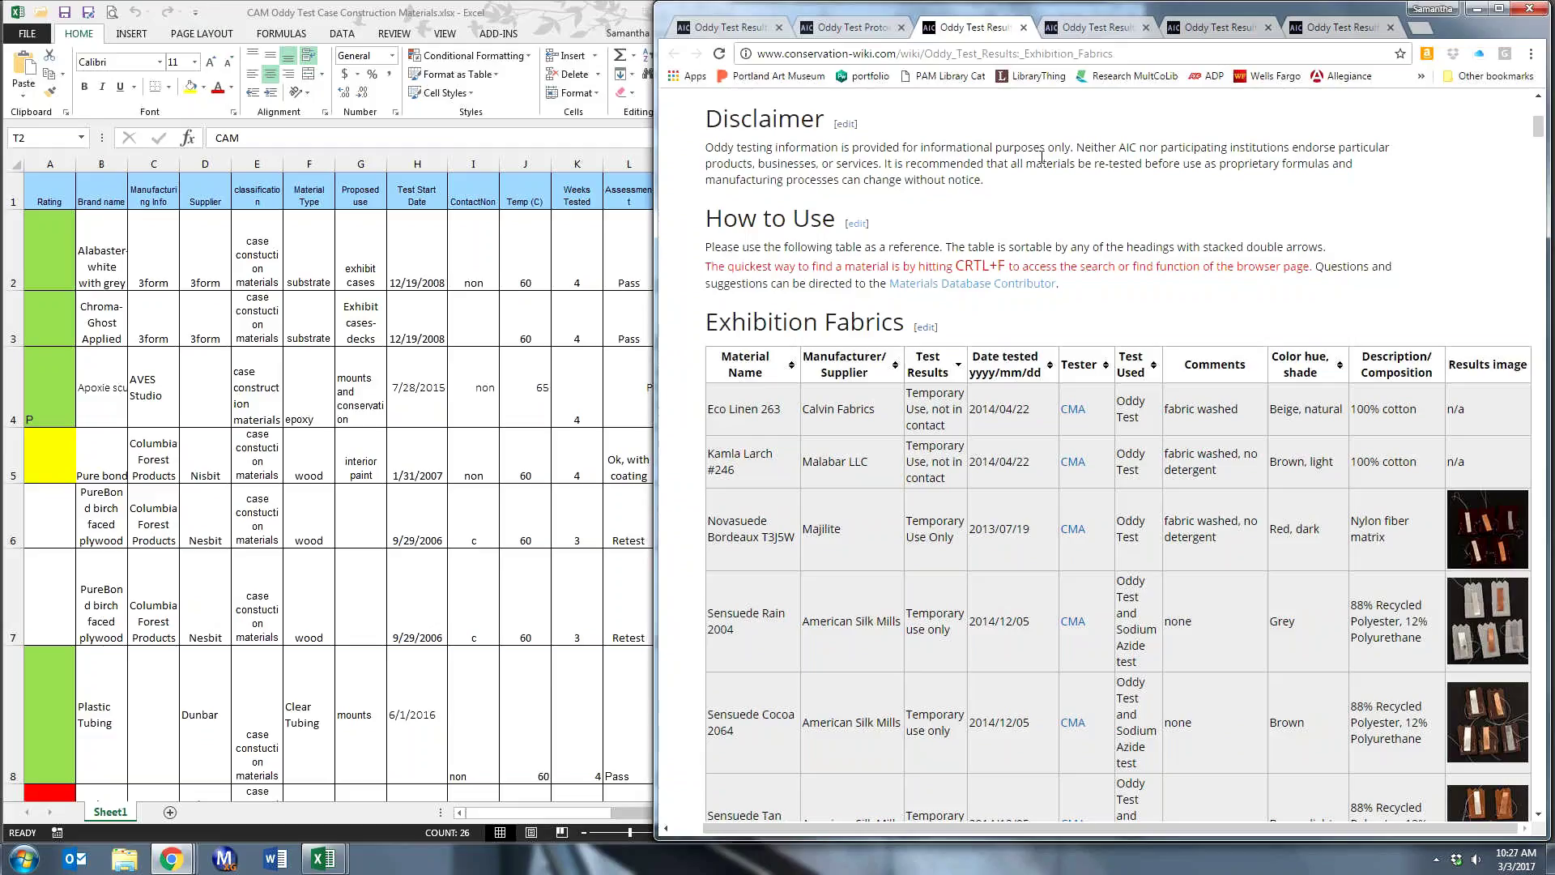
pyautogui.scroll(4, 1041, 155)
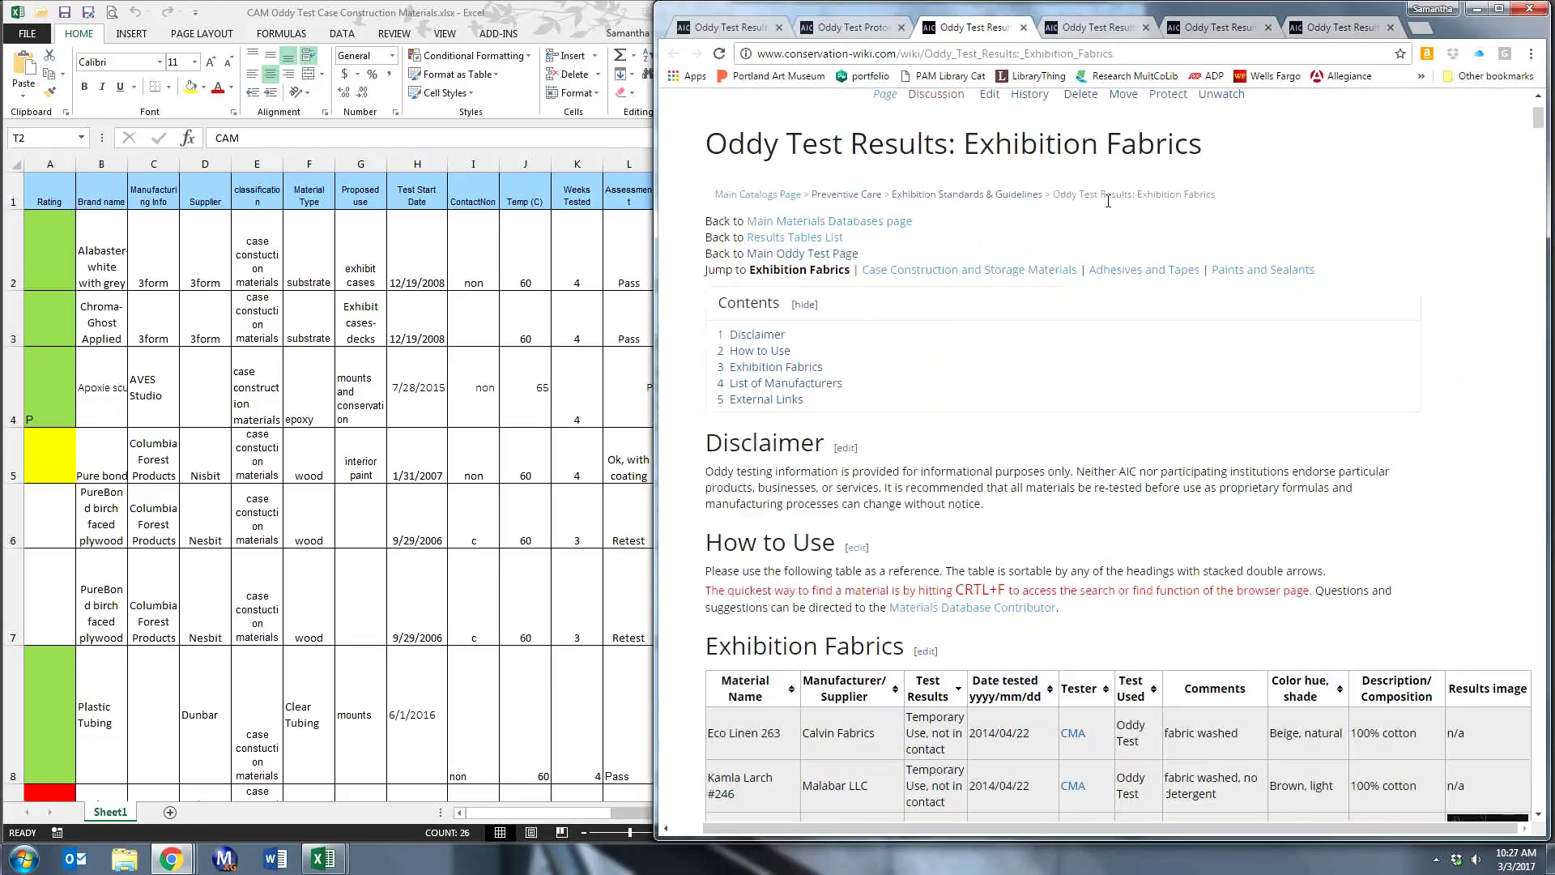
pyautogui.click(446, 16)
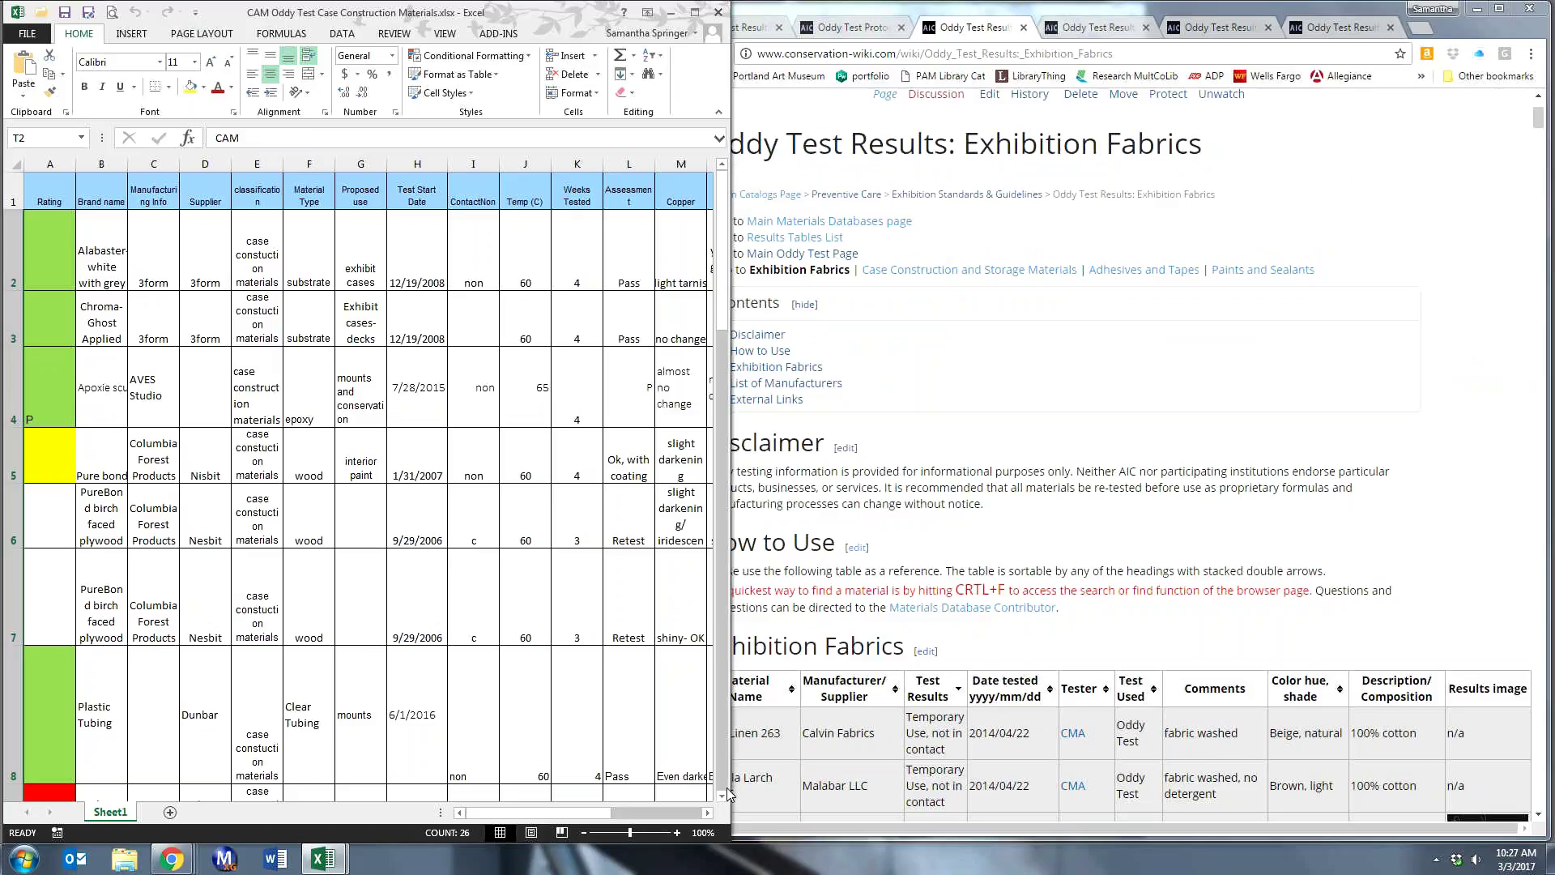
pyautogui.moveTo(728, 794); pyautogui.dragTo(1122, 789)
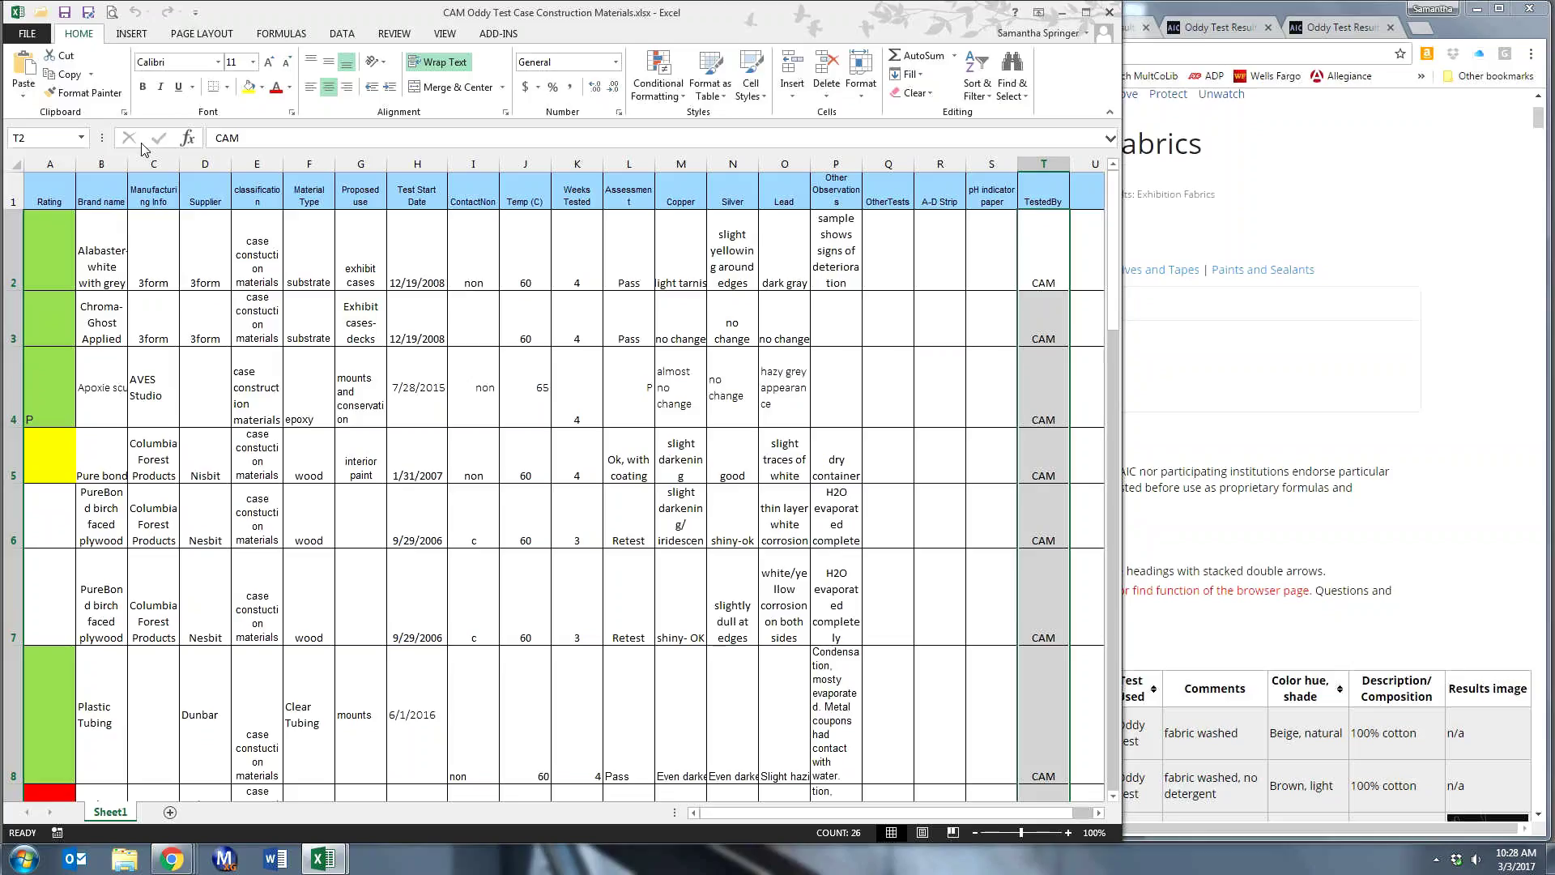
# - Glance at the Formulas ribbon, return to Home, and resize Excel to the top half of the screen
pyautogui.click(278, 36)
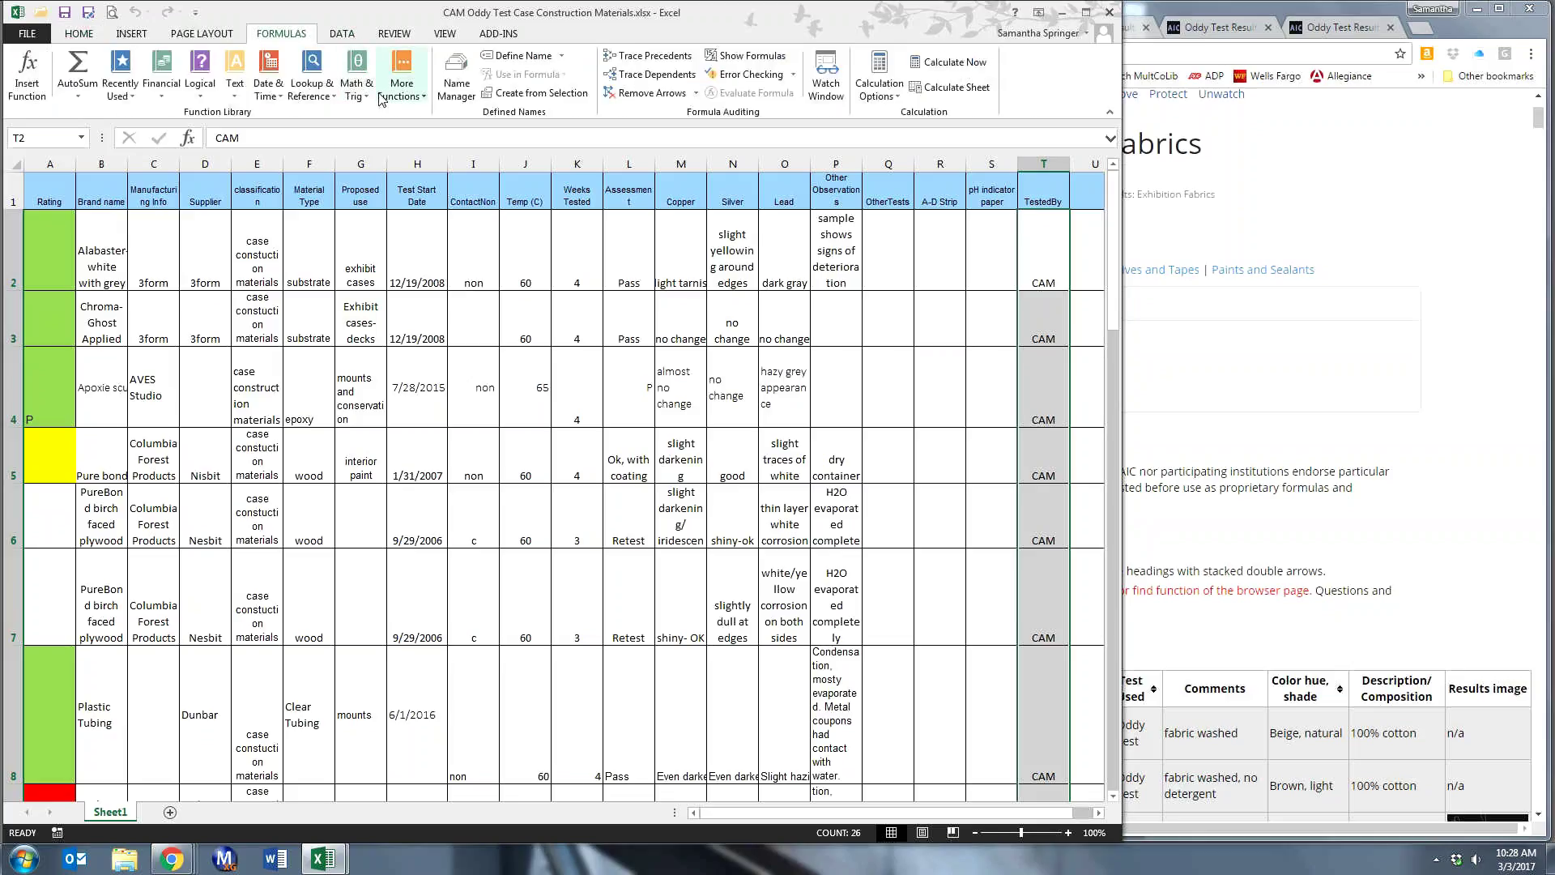
pyautogui.click(80, 33)
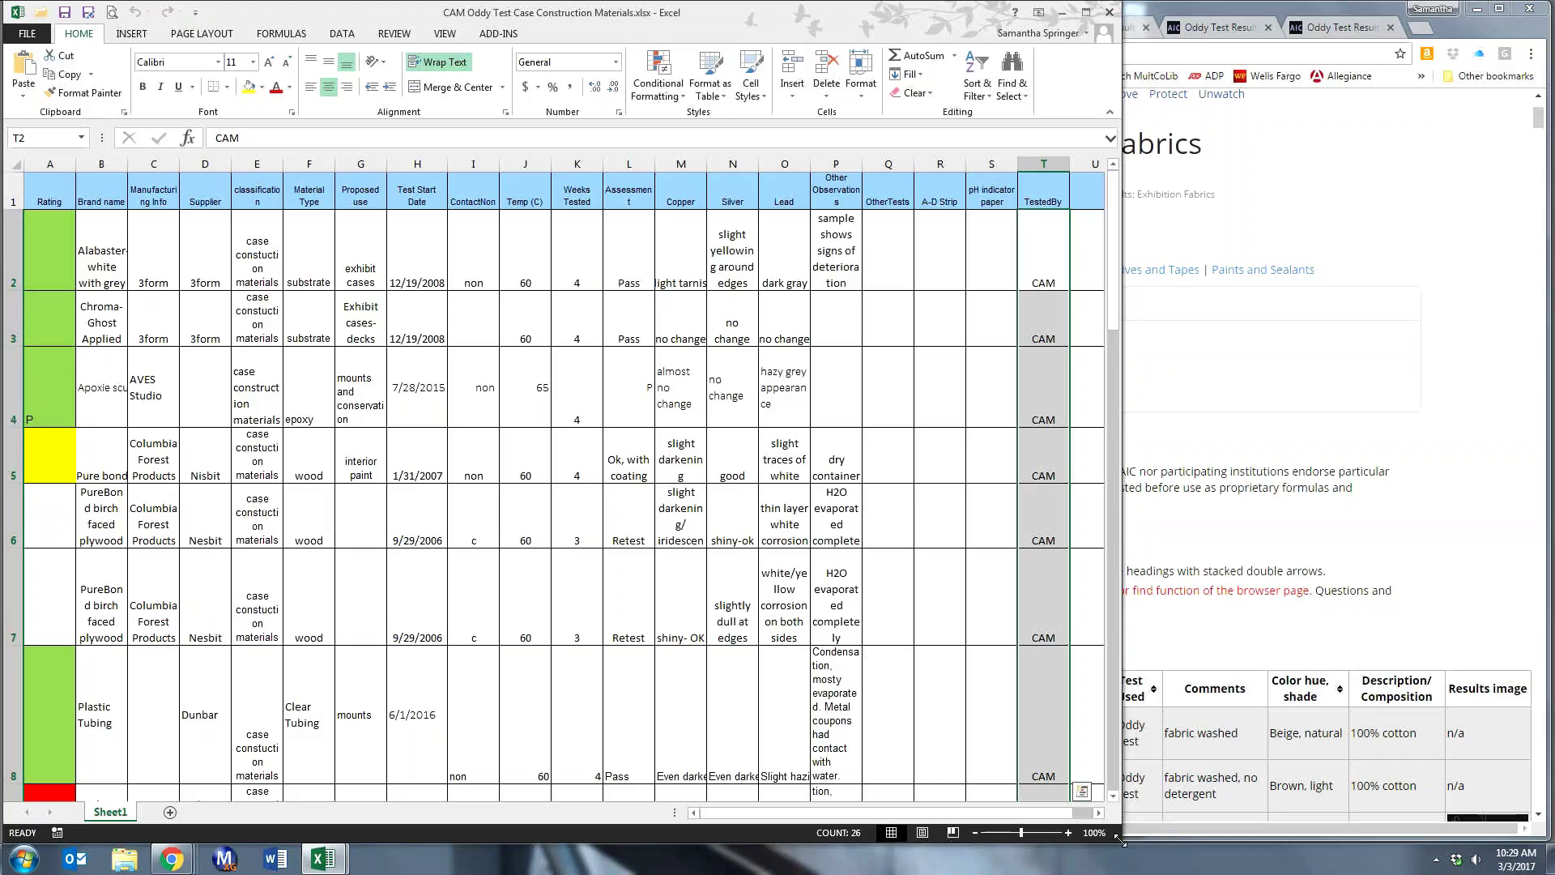
pyautogui.moveTo(1118, 829); pyautogui.dragTo(1109, 525)
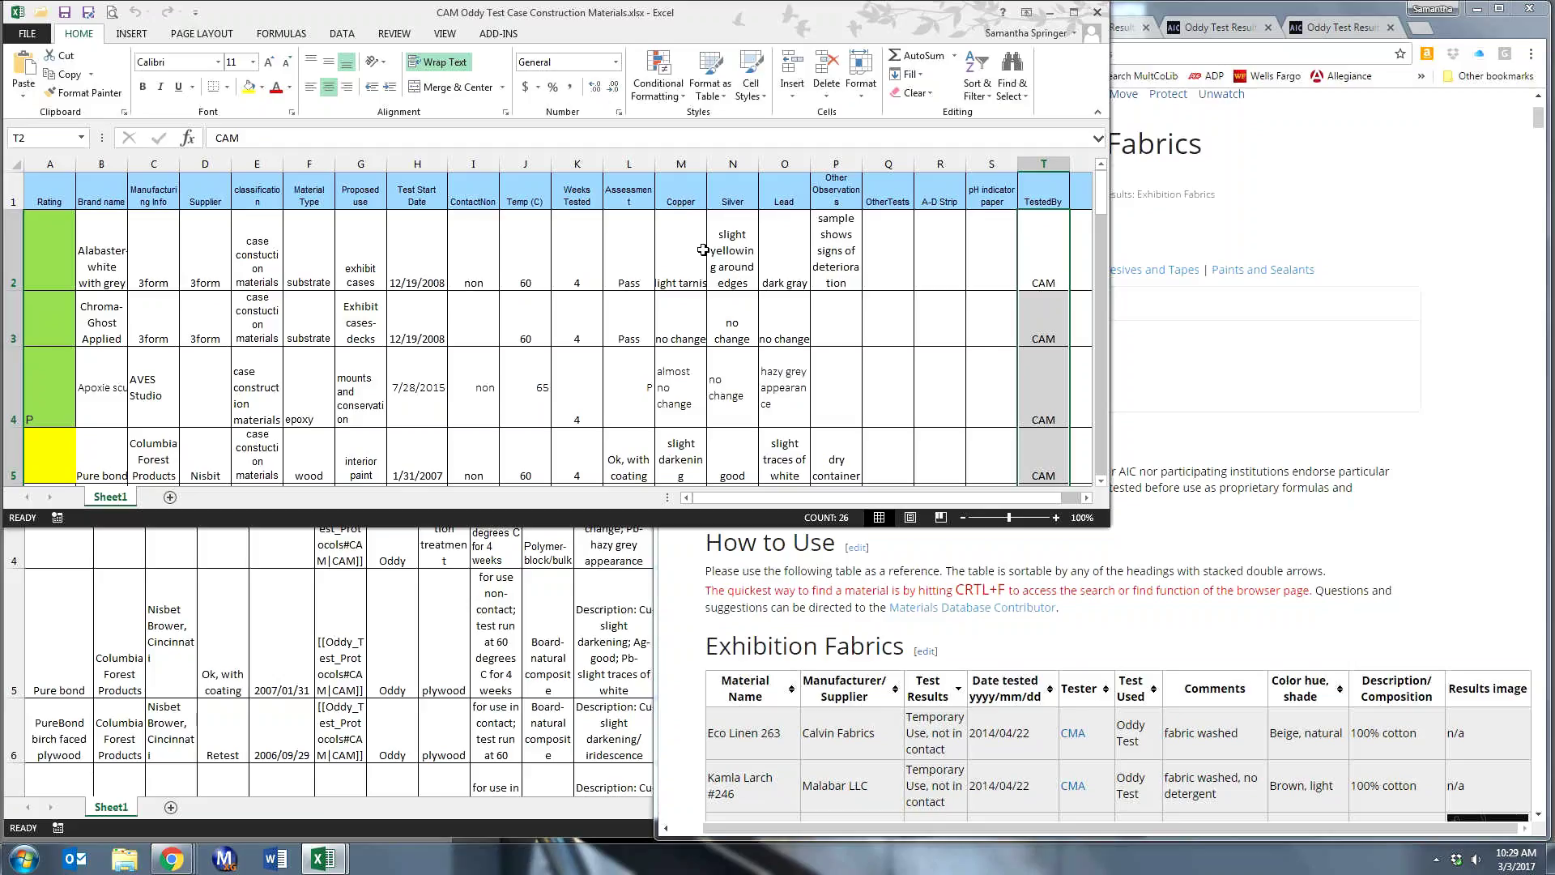
pyautogui.click(1282, 531)
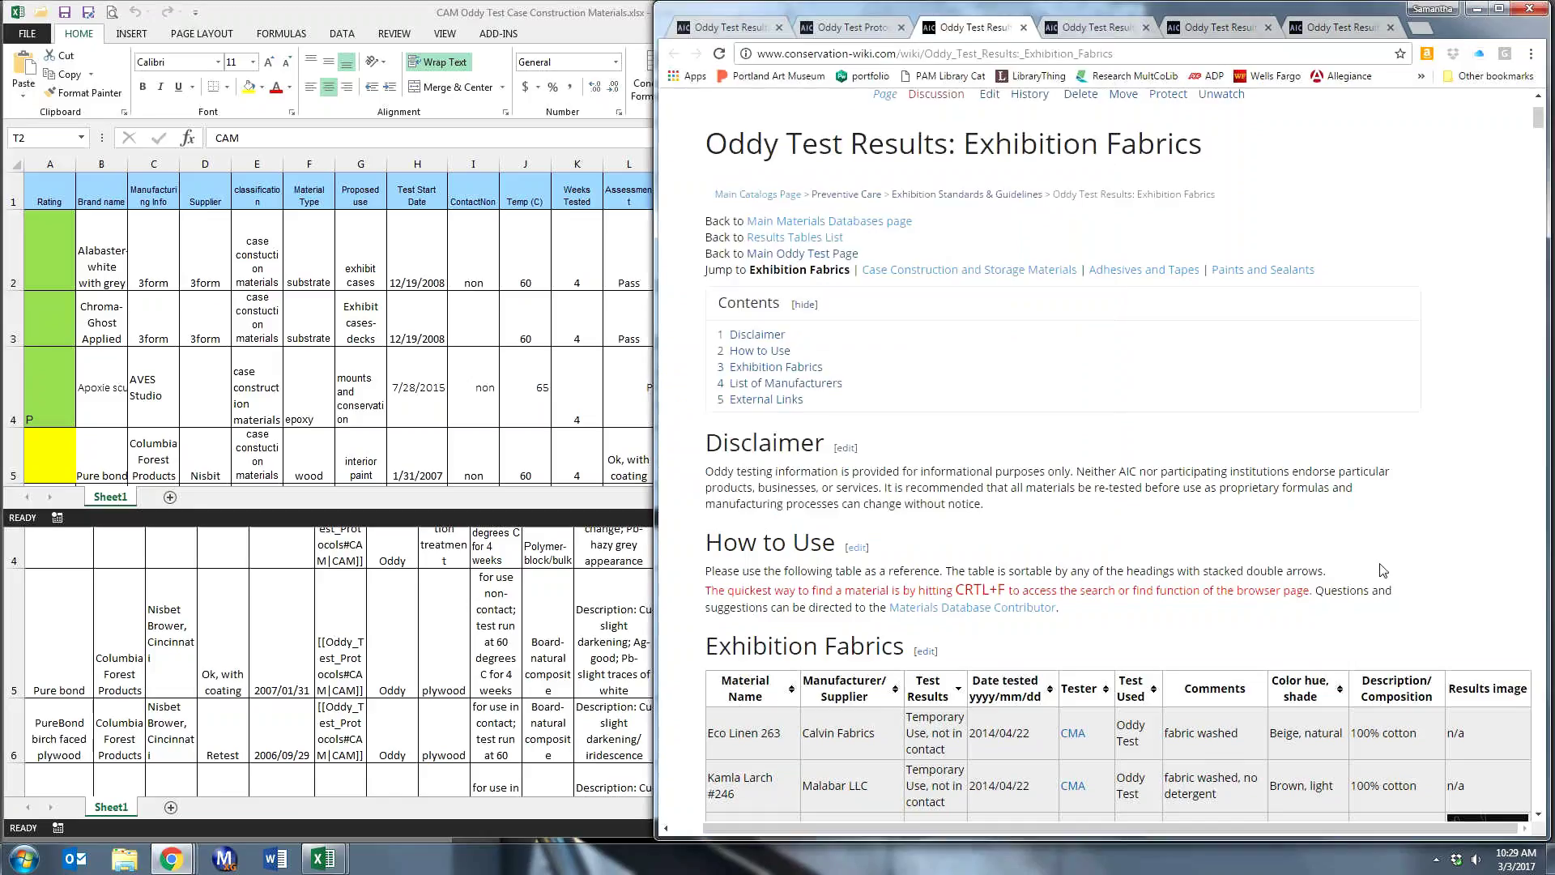
pyautogui.scroll(-6, 1384, 578)
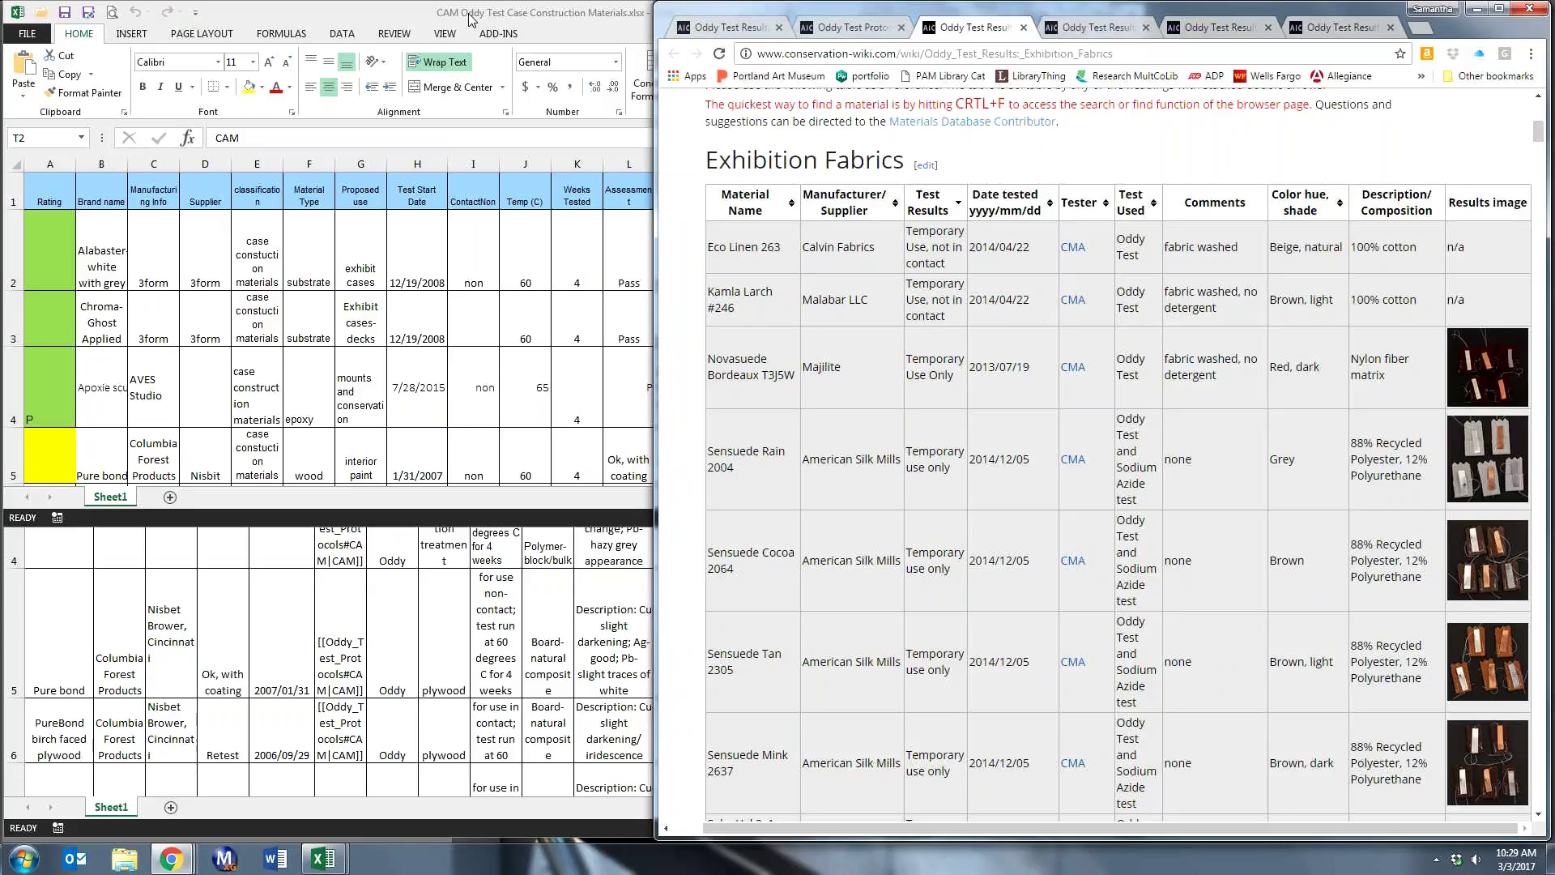
pyautogui.click(523, 22)
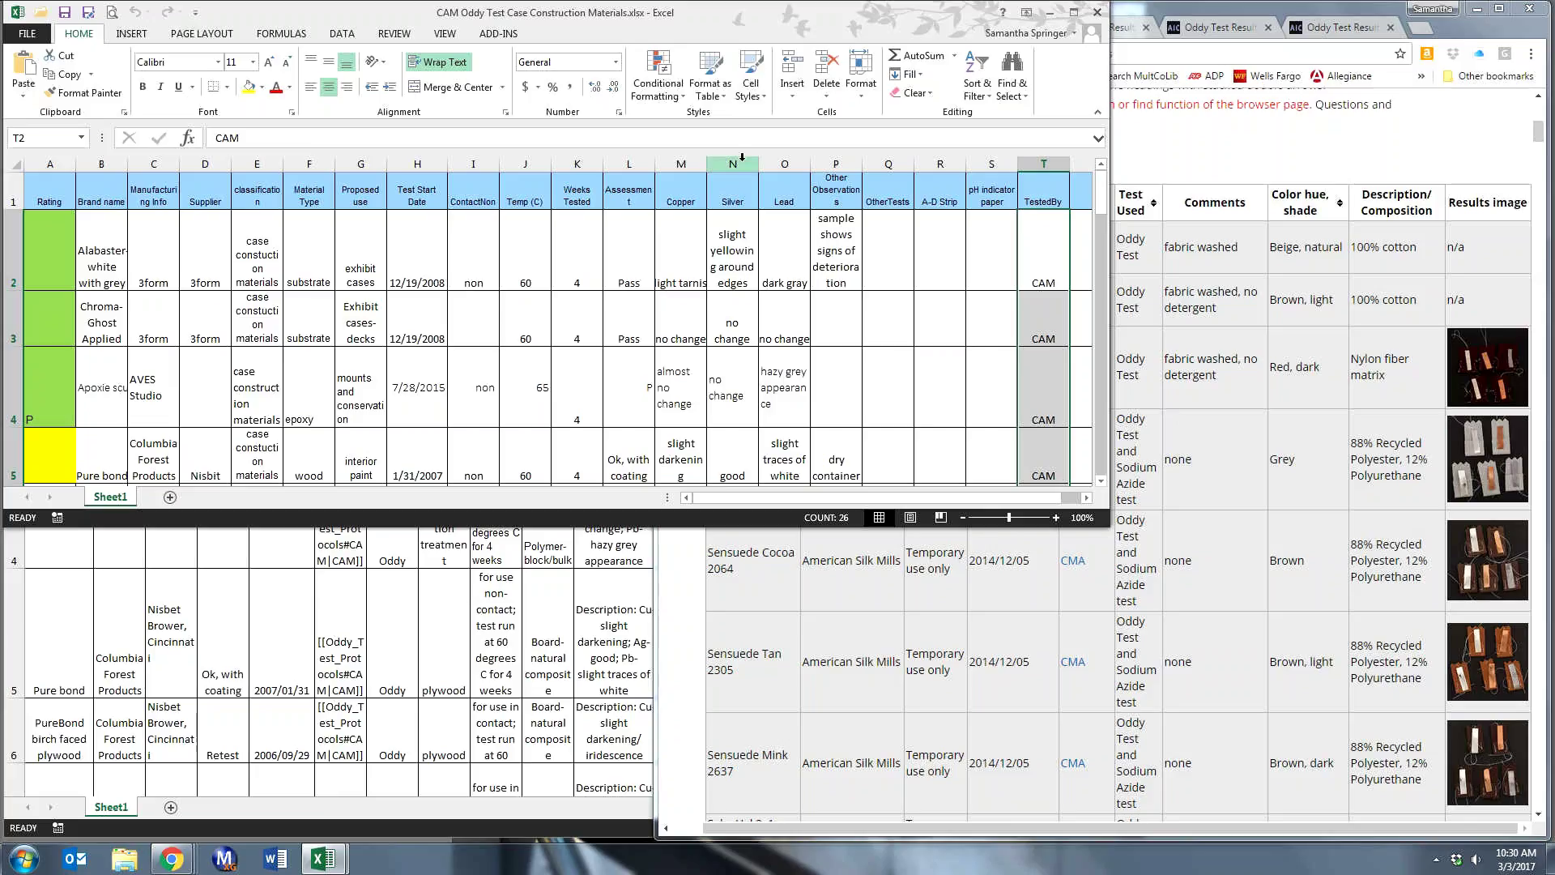
# - Insert a blank column M before Copper and select its cell M2
pyautogui.click(666, 167)
pyautogui.rightClick(670, 170)
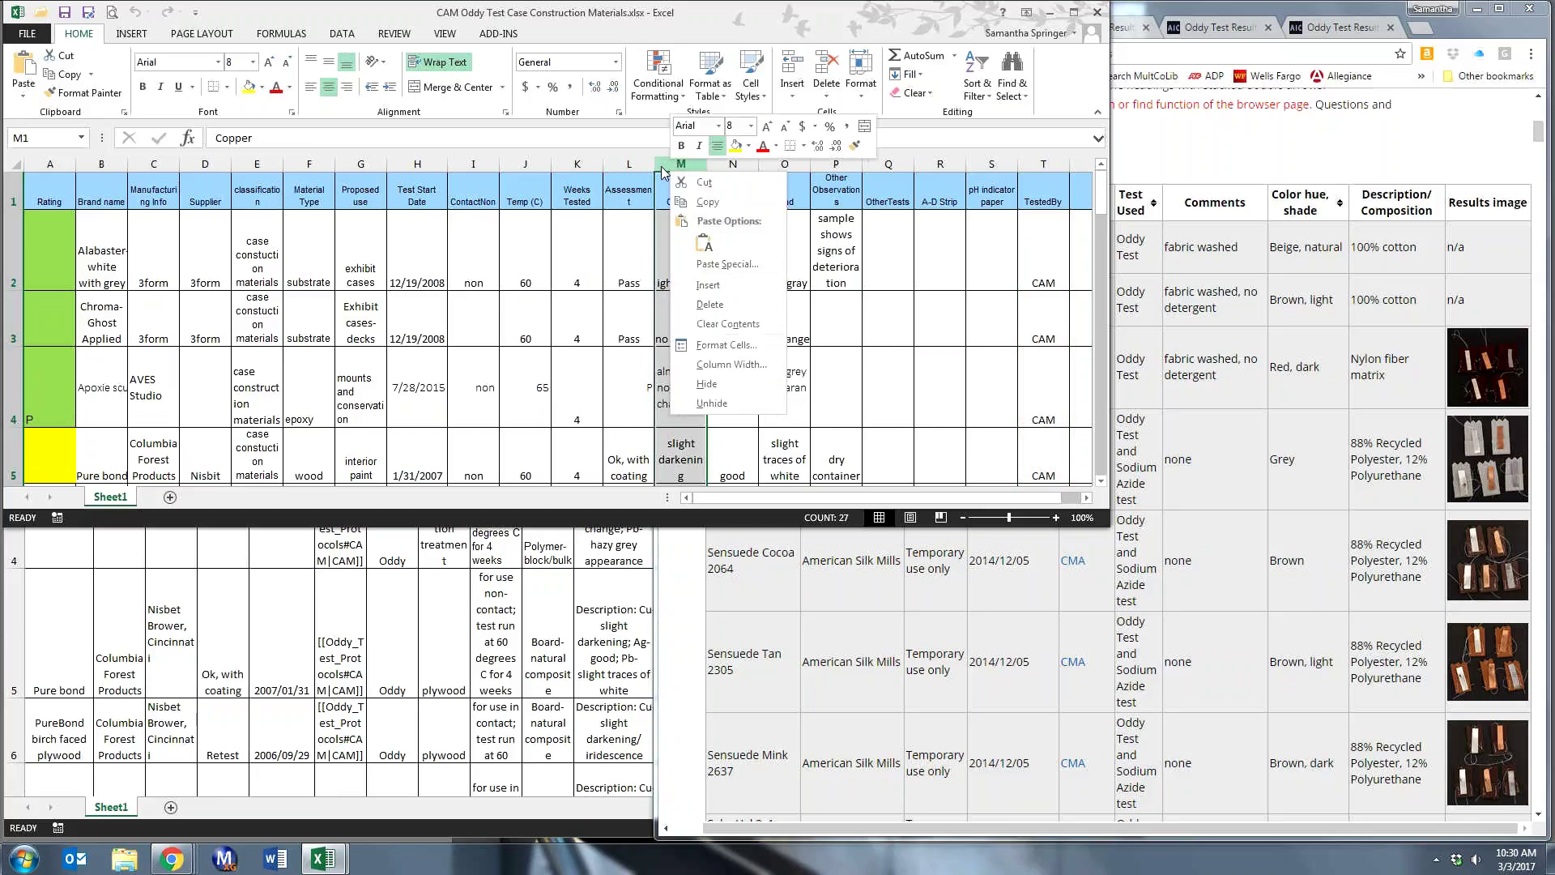
pyautogui.click(701, 285)
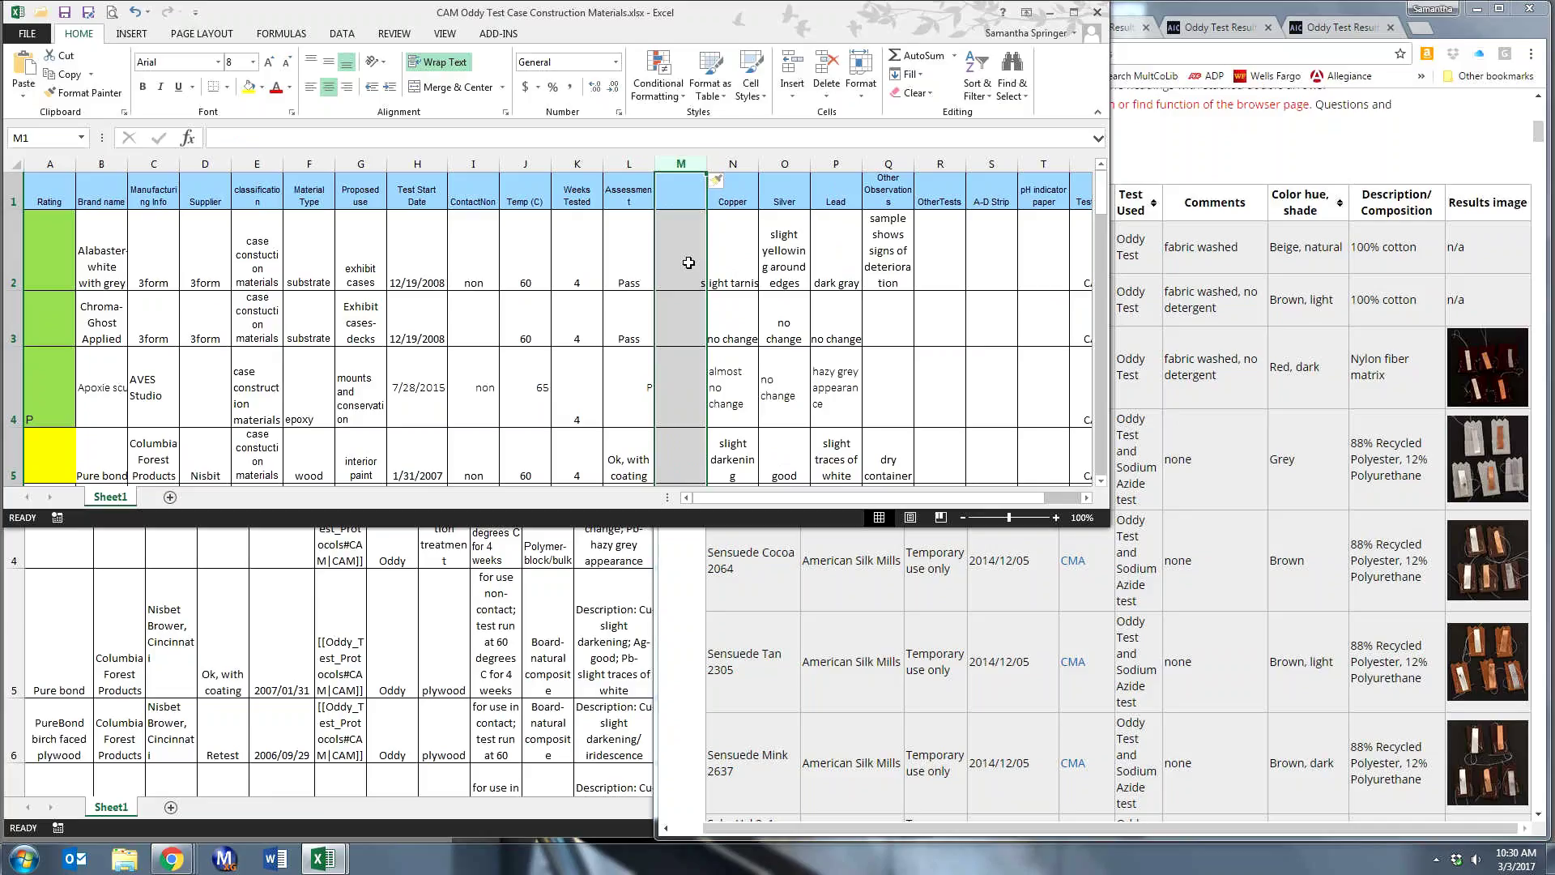
pyautogui.click(688, 262)
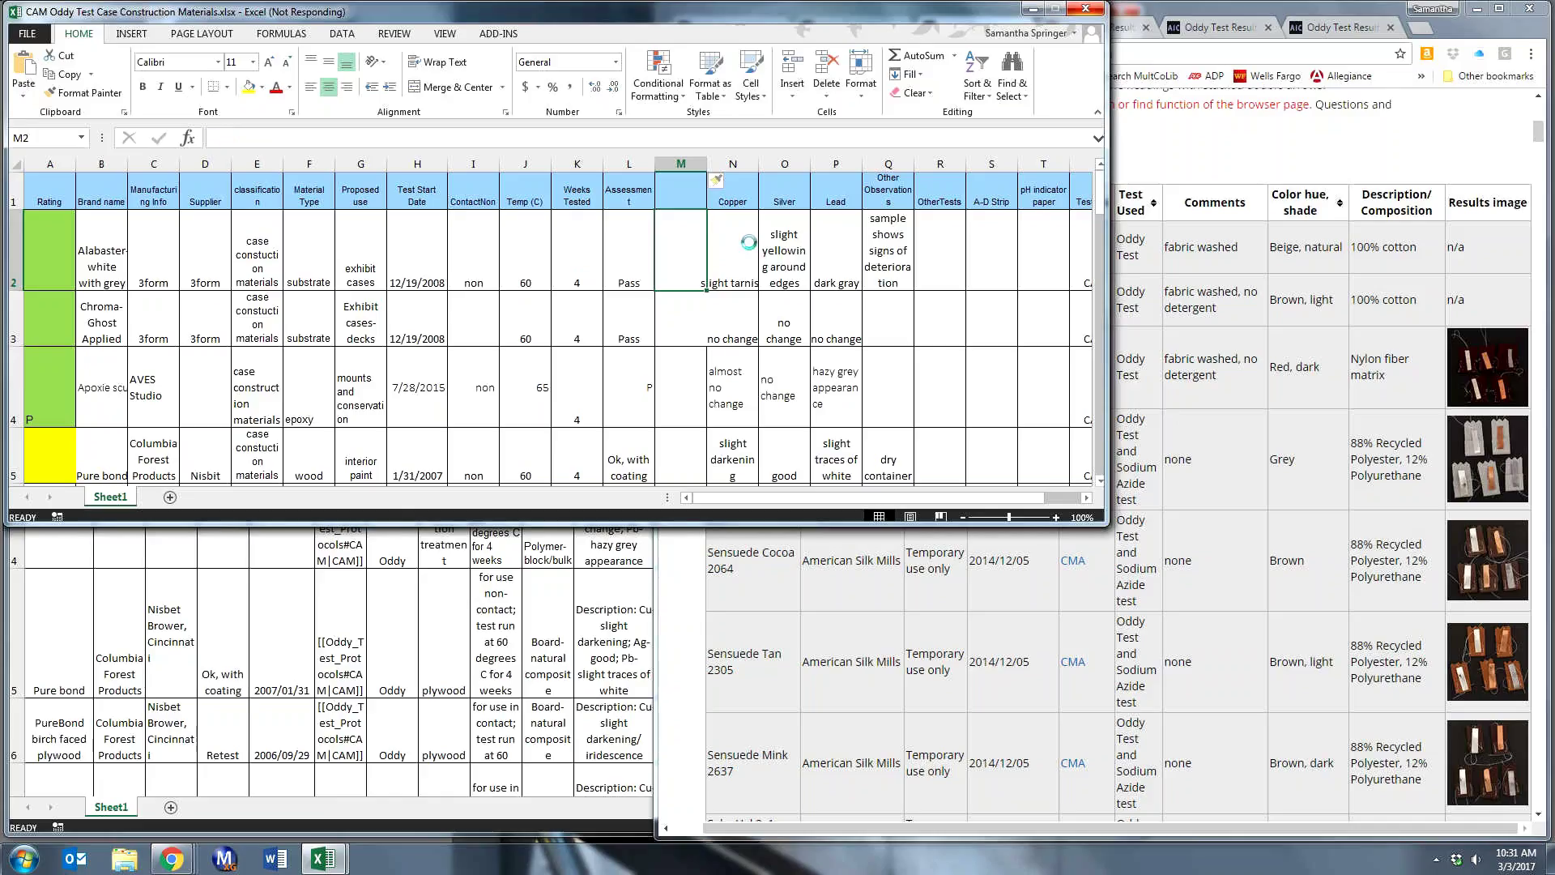
pyautogui.write('sli')
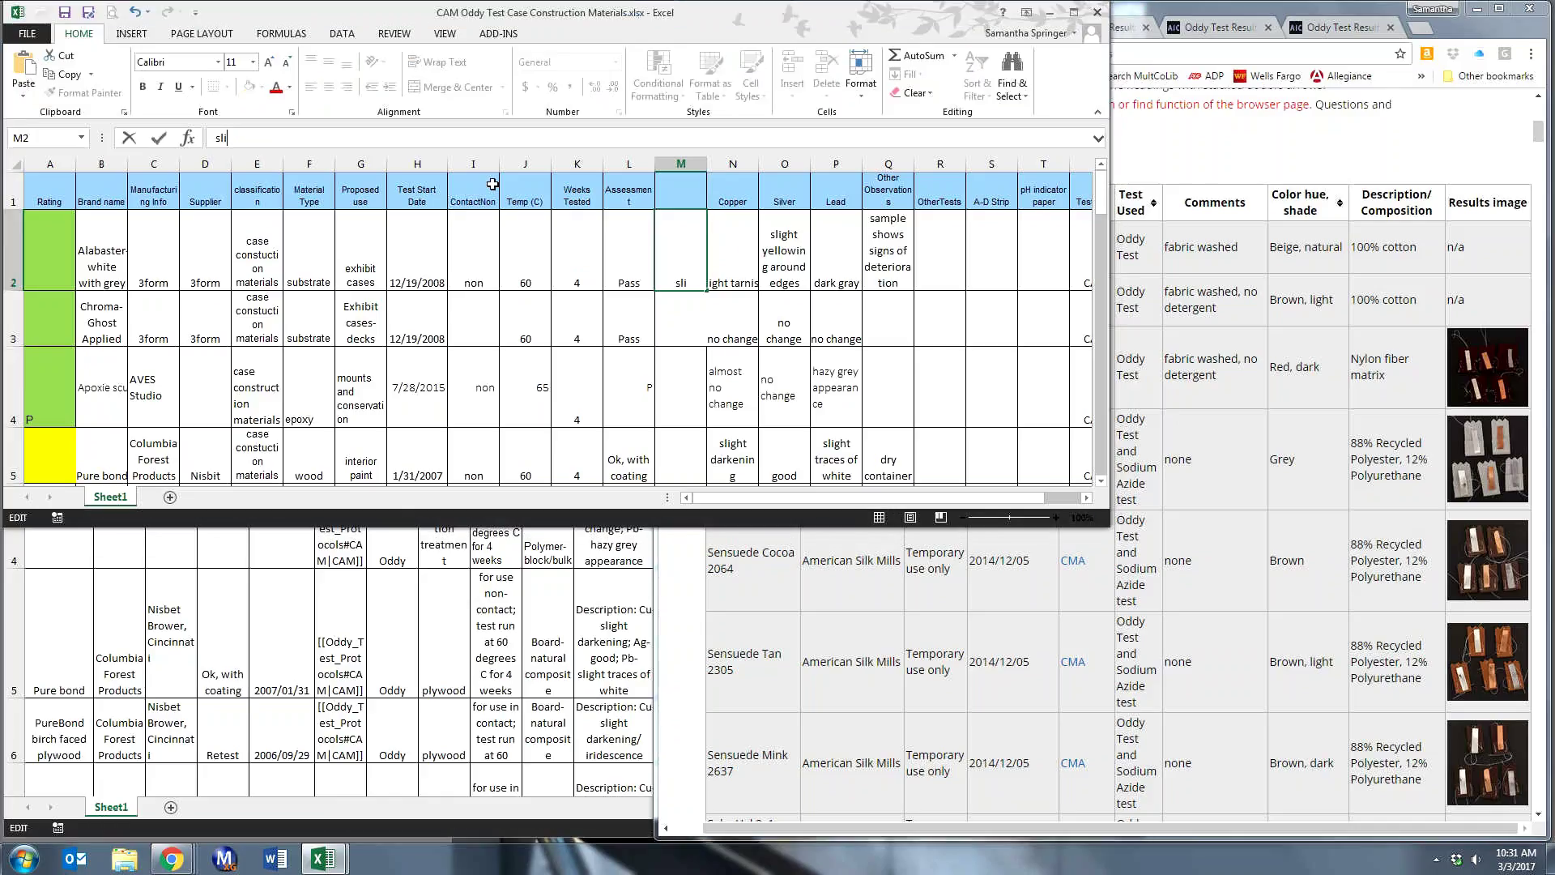
pyautogui.write('ght tarnis')
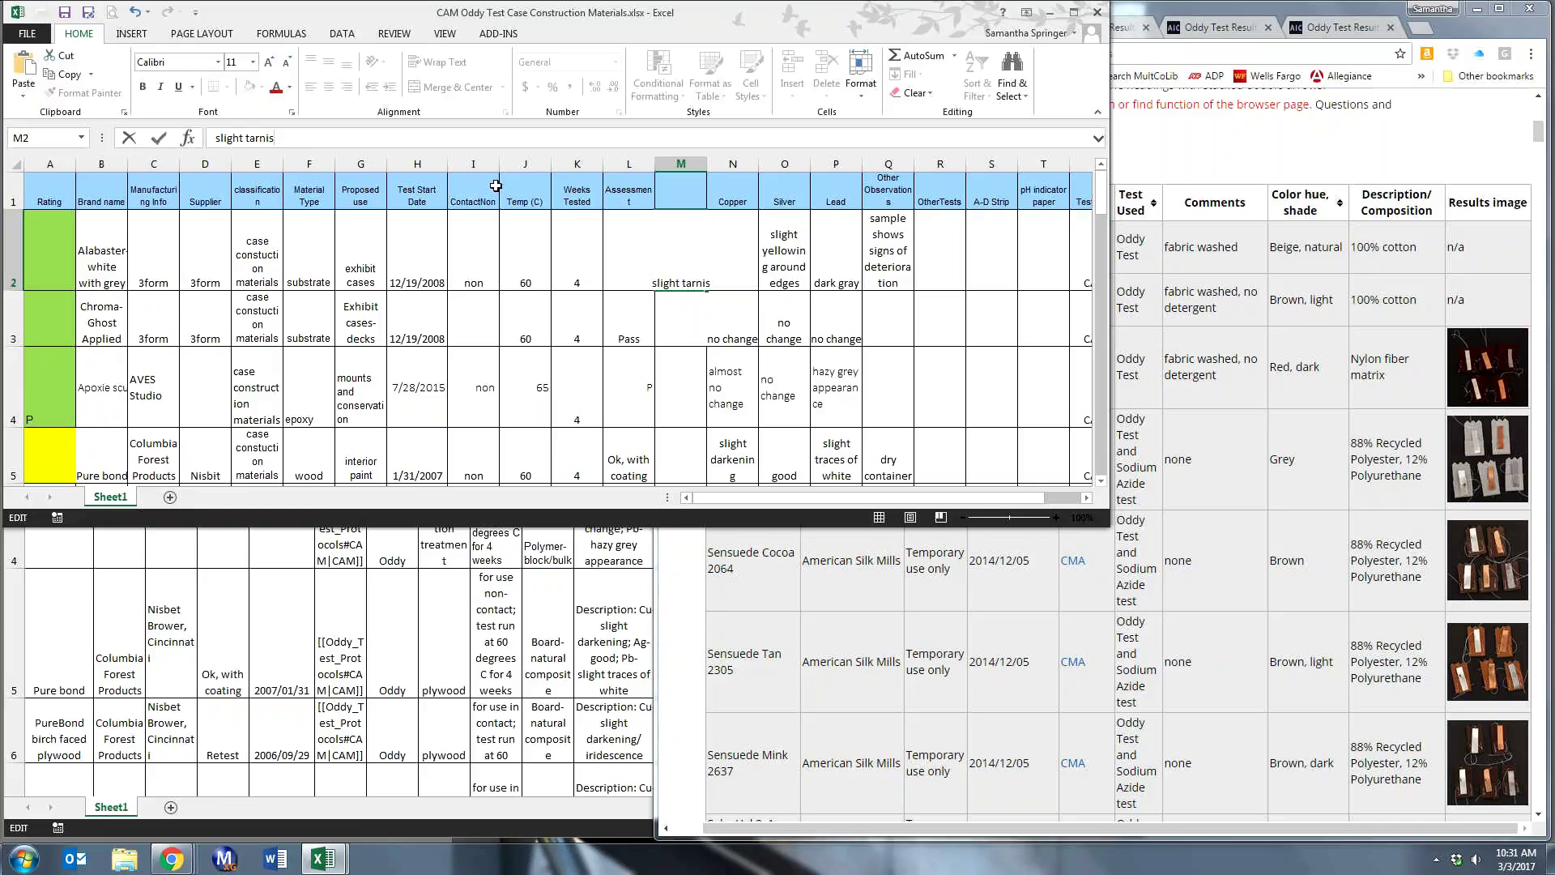
pyautogui.write('h')
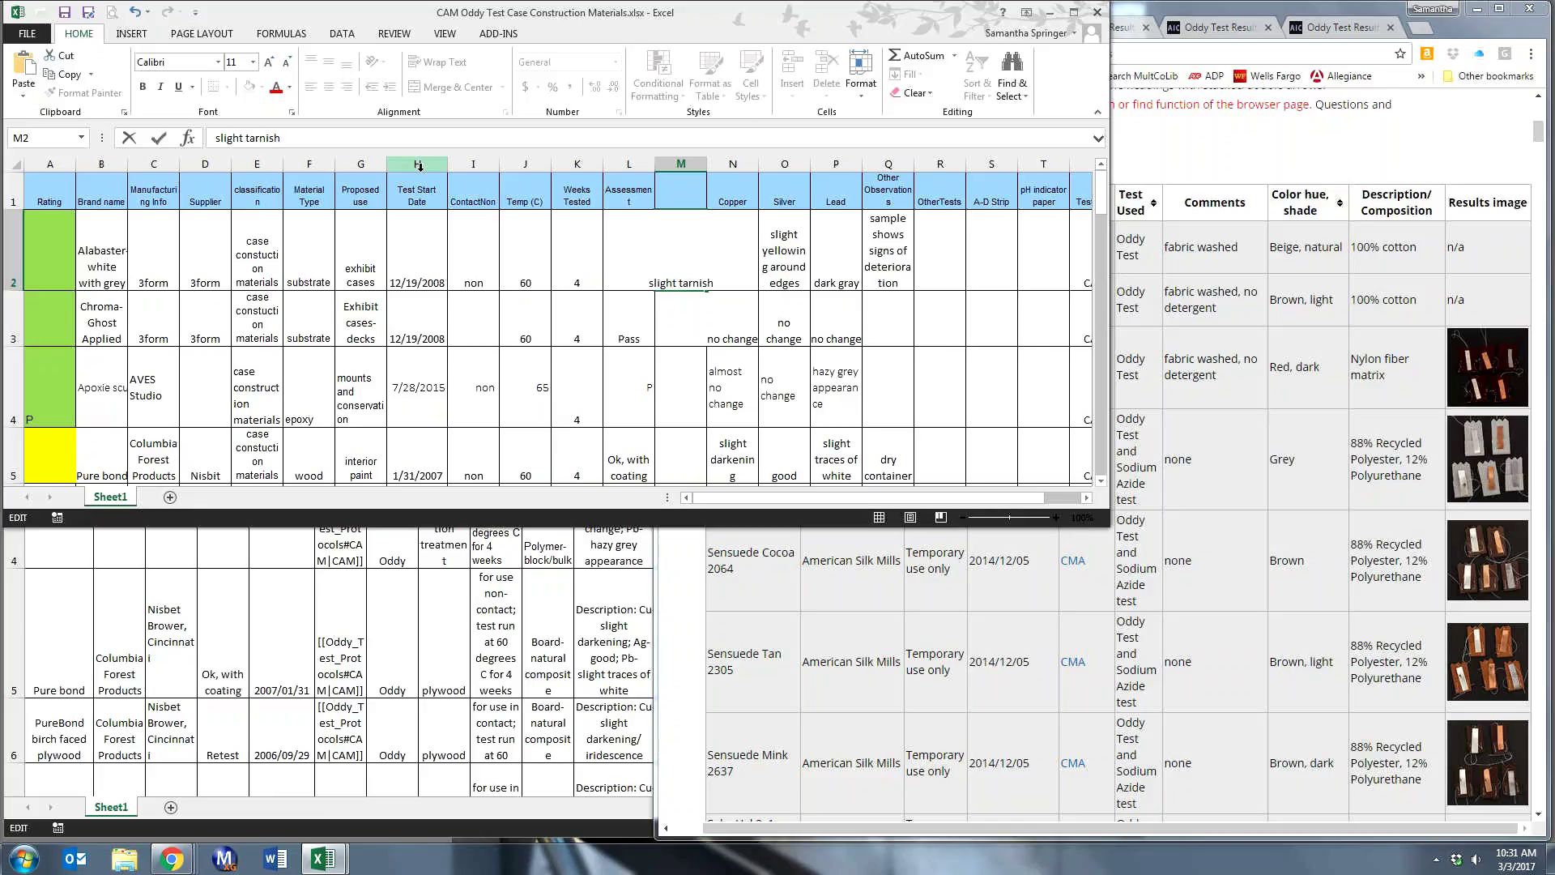
pyautogui.write(';')
pyautogui.moveTo(323, 138); pyautogui.dragTo(188, 143)
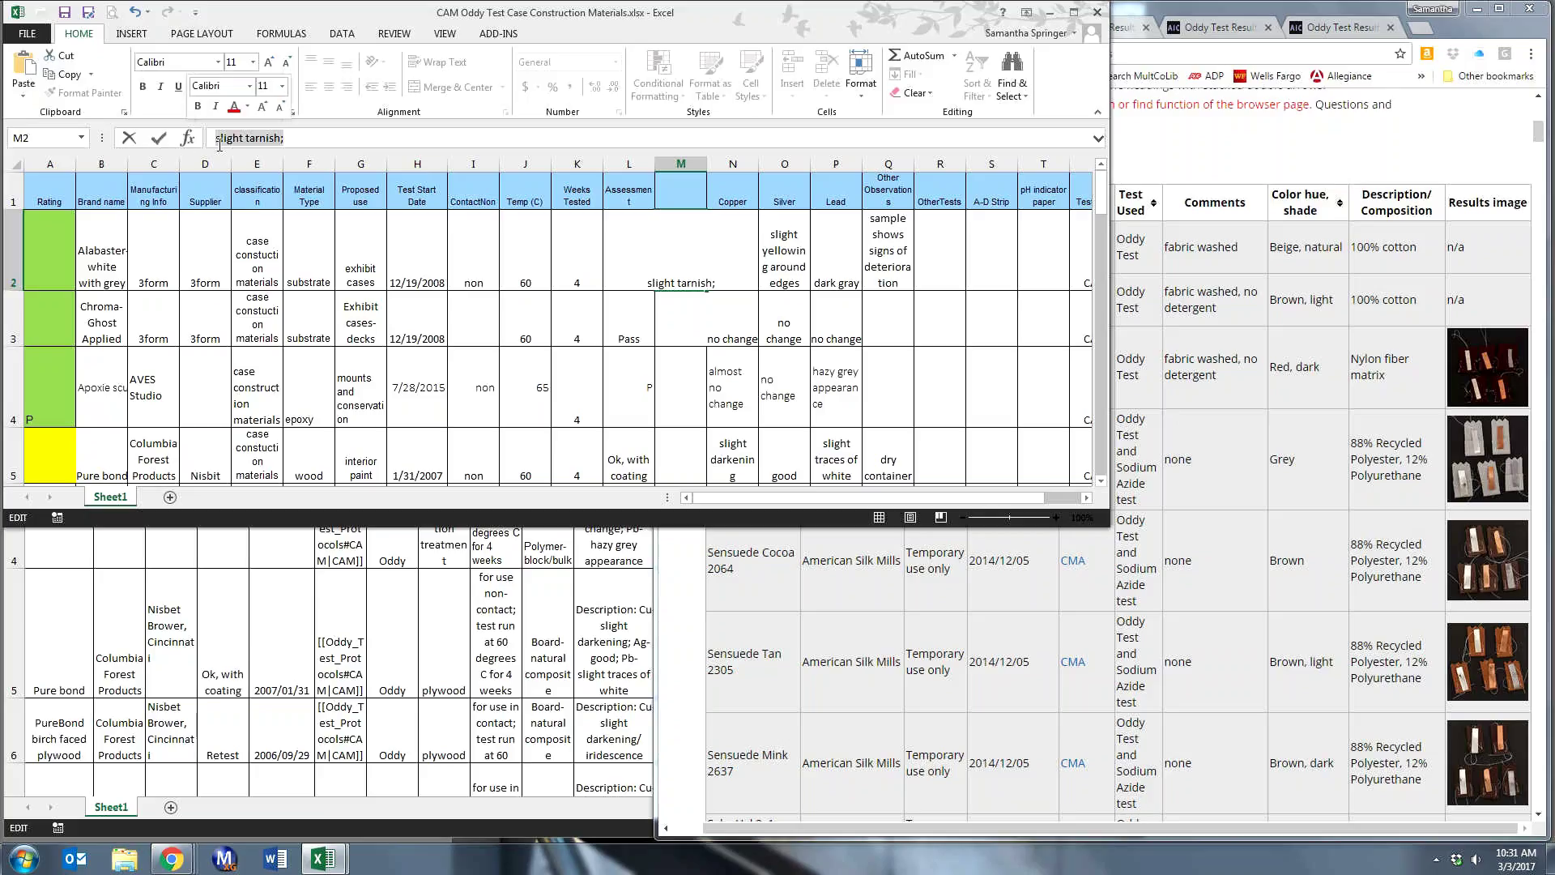
pyautogui.hotkey('ctrl', 'x')
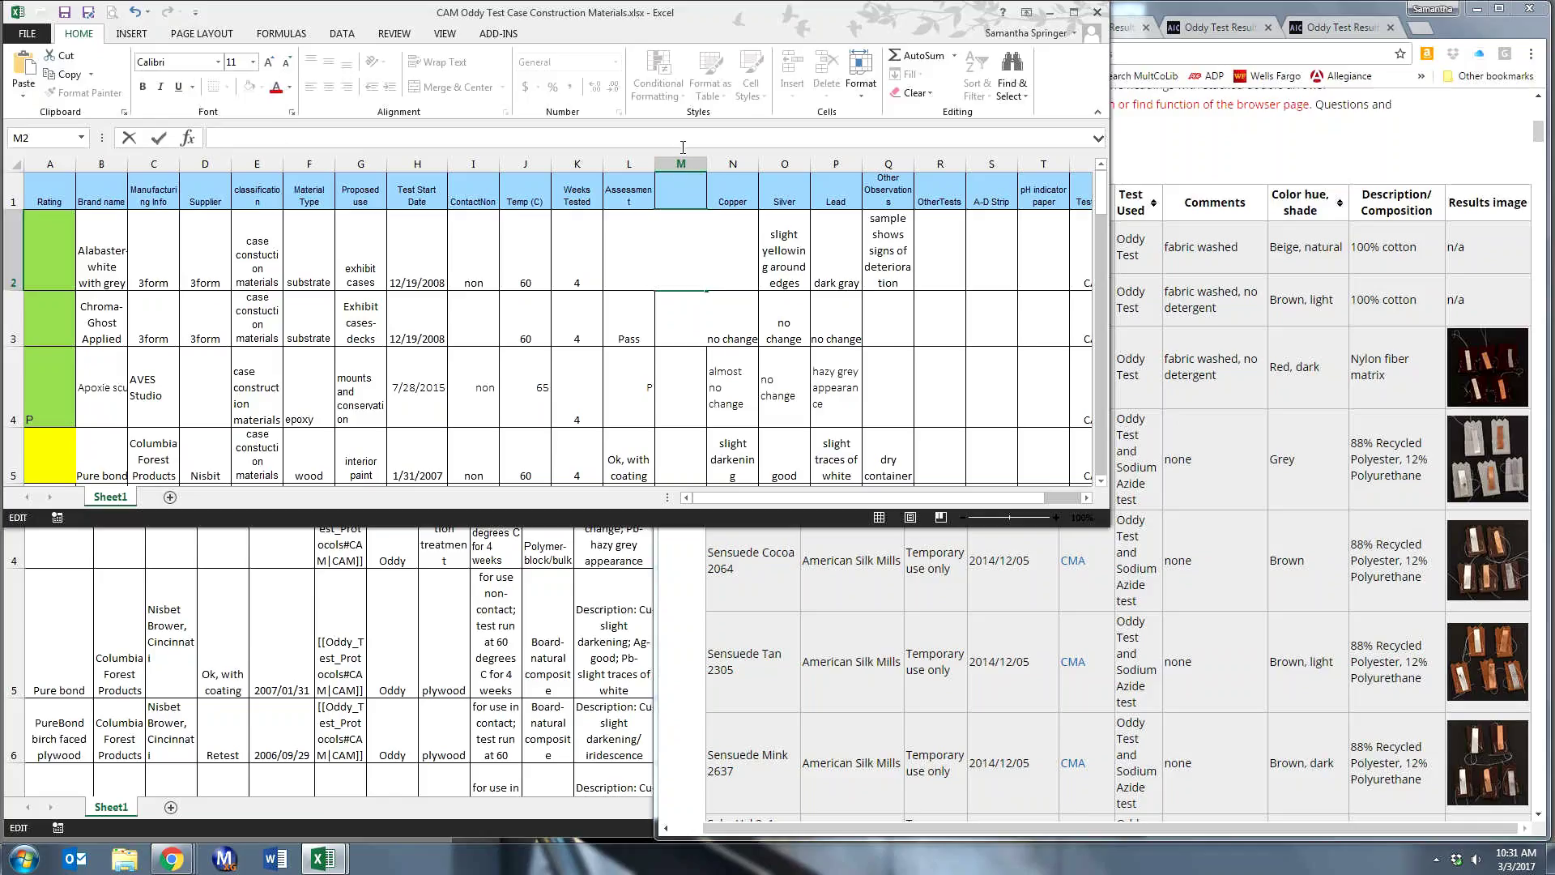
# - Enter 'Pass, non contact', 'Pass' and 'P, non contact' in cells M2 through M4
pyautogui.click(681, 164)
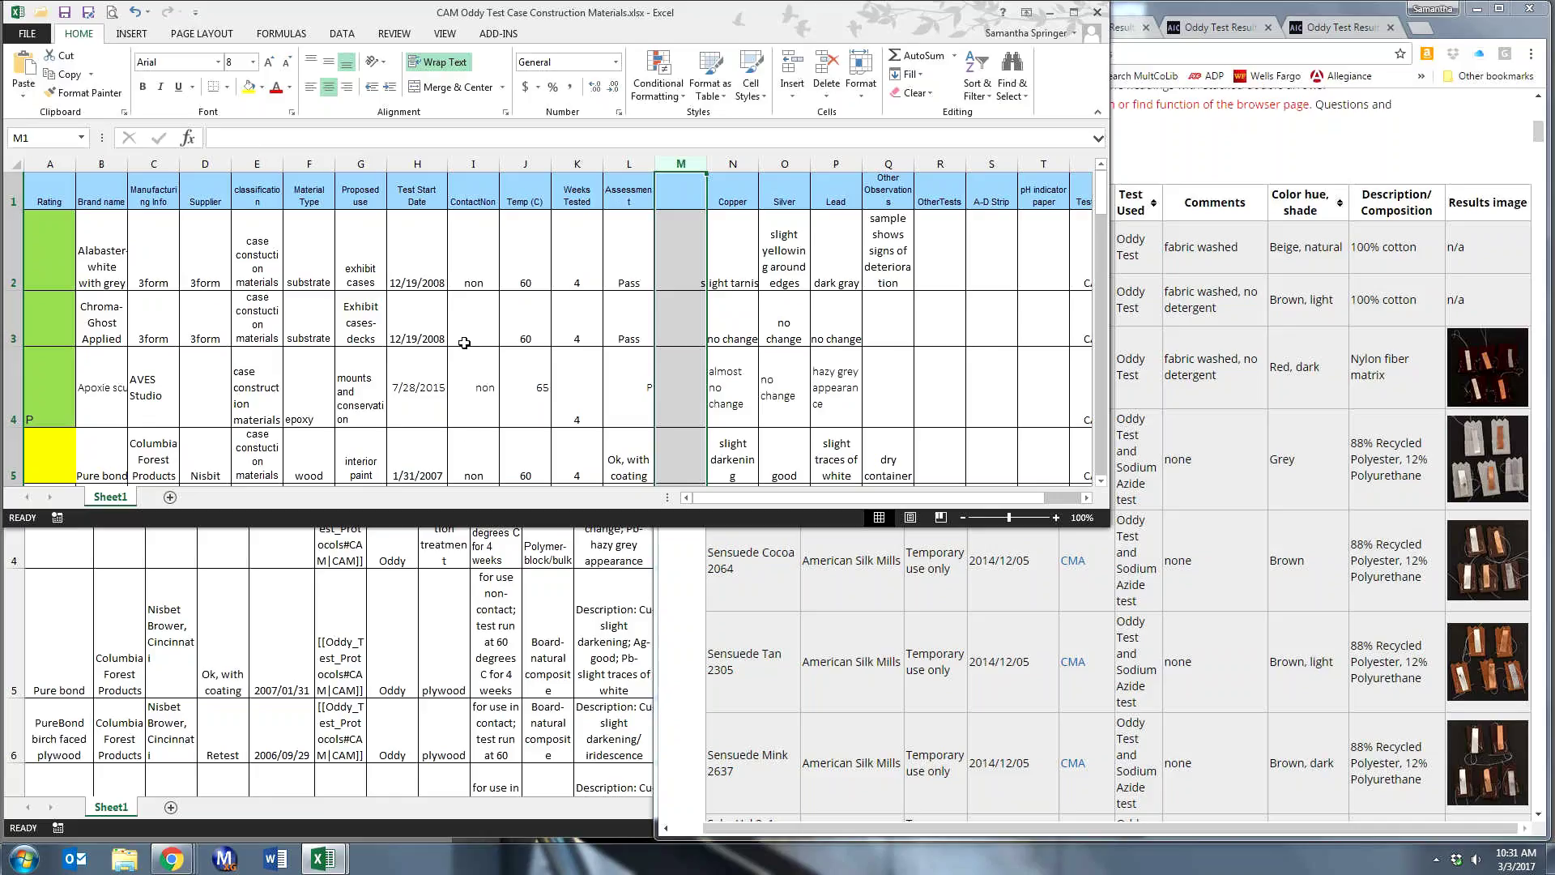
pyautogui.click(685, 256)
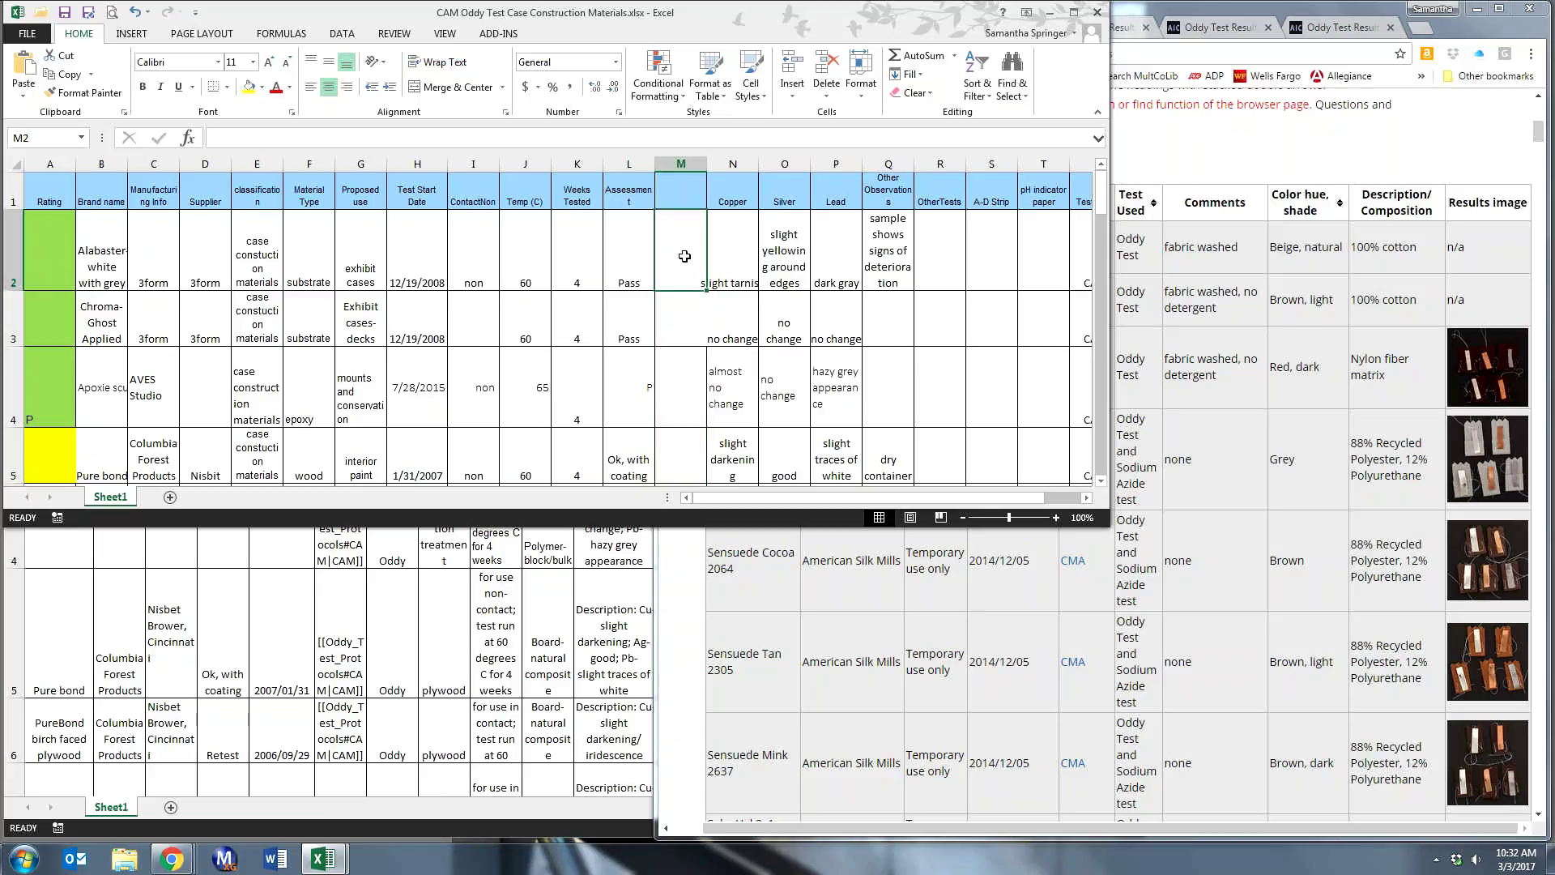
pyautogui.doubleClick(684, 256)
pyautogui.write('Pass')
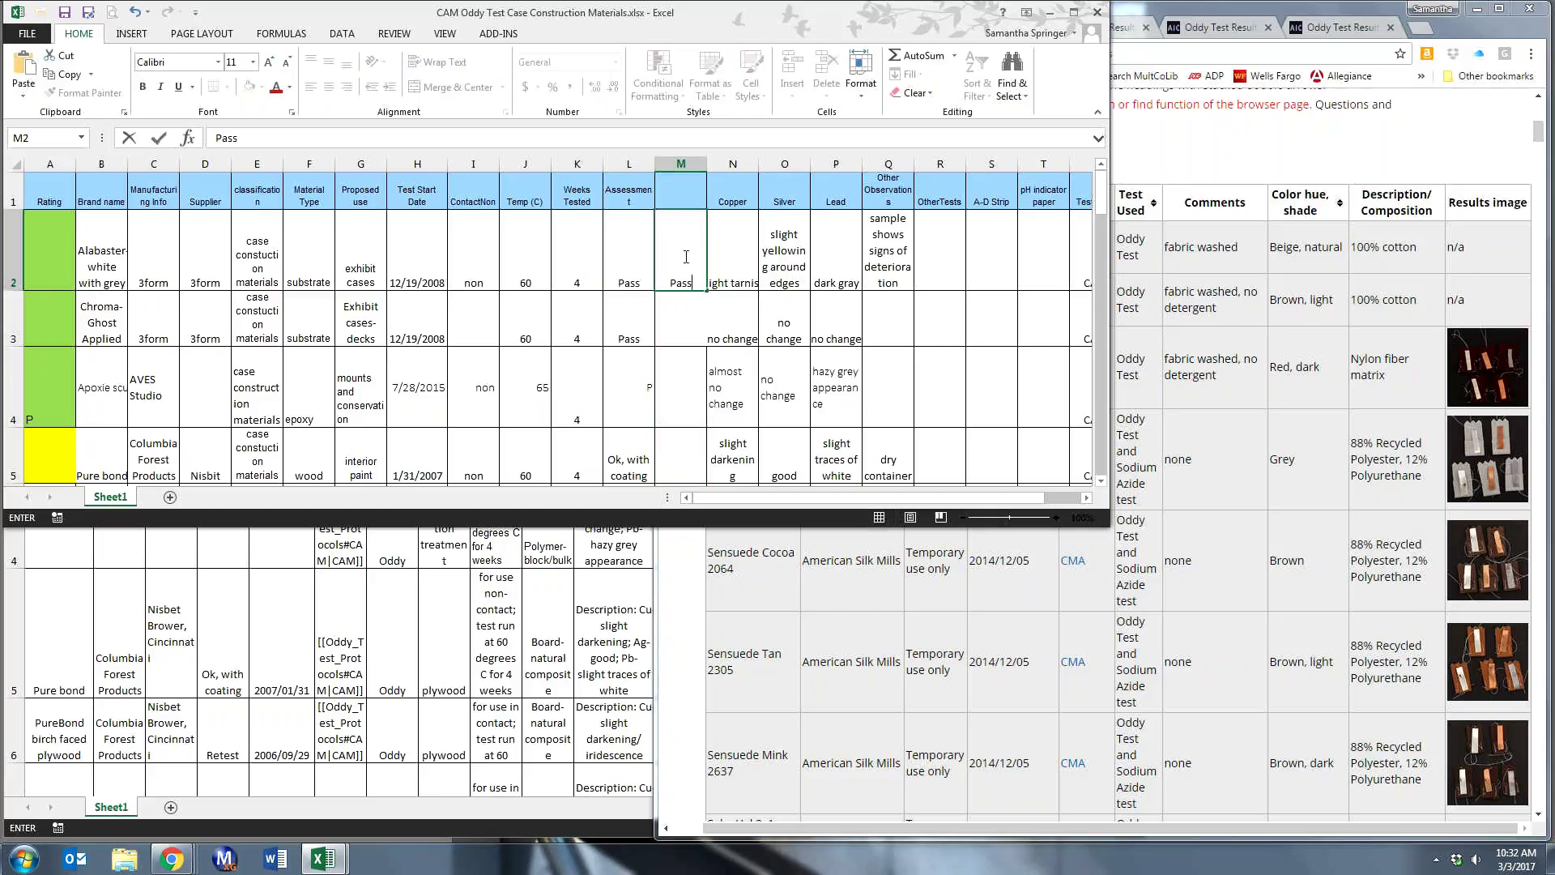
pyautogui.write(', non contact')
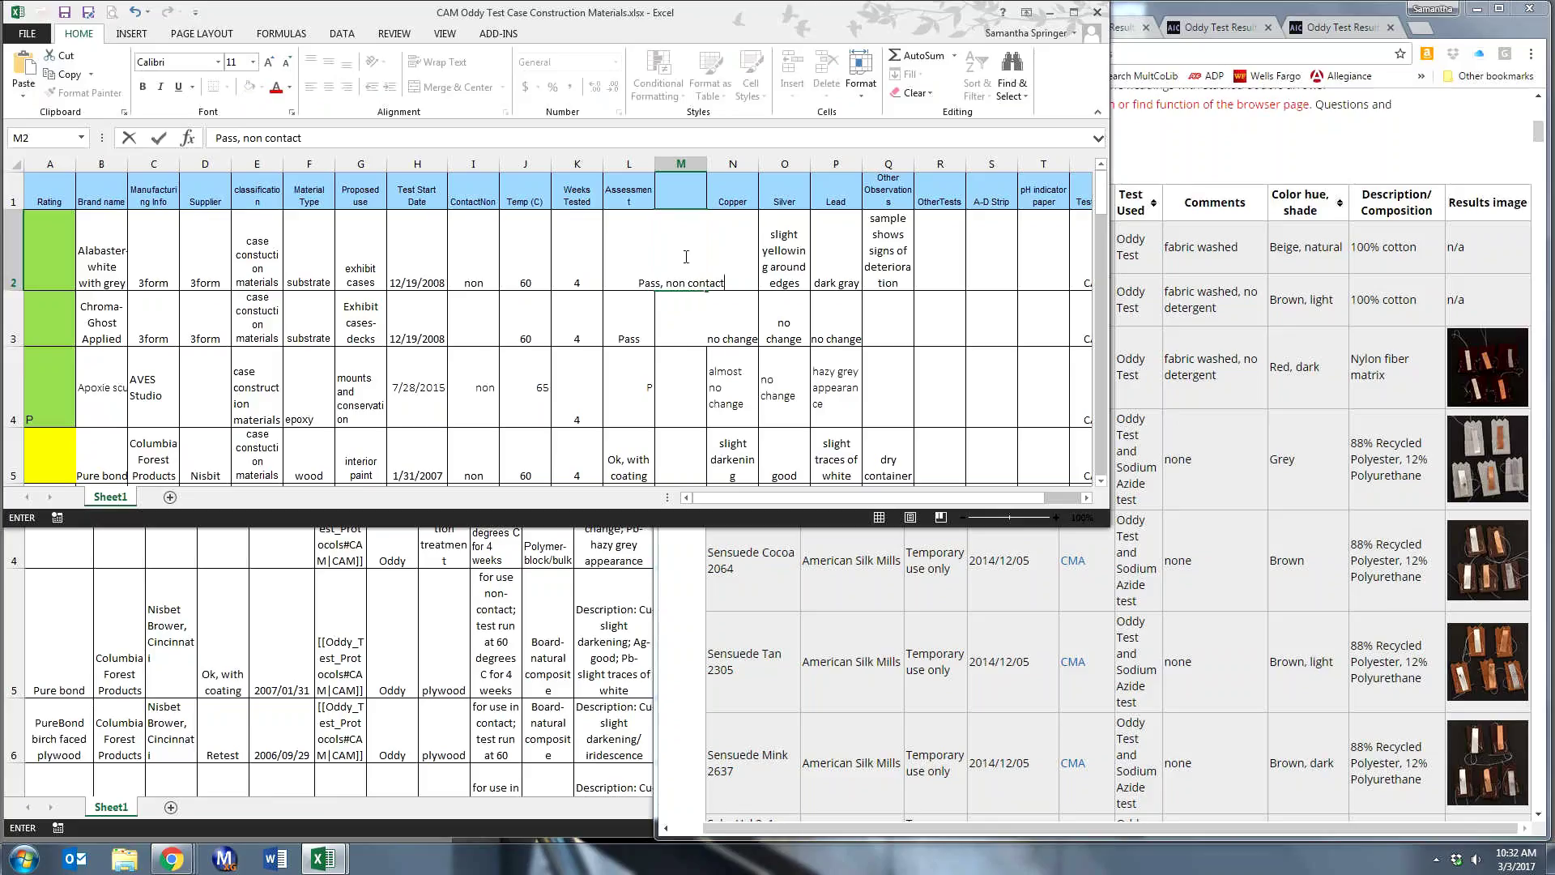
pyautogui.press('Return')
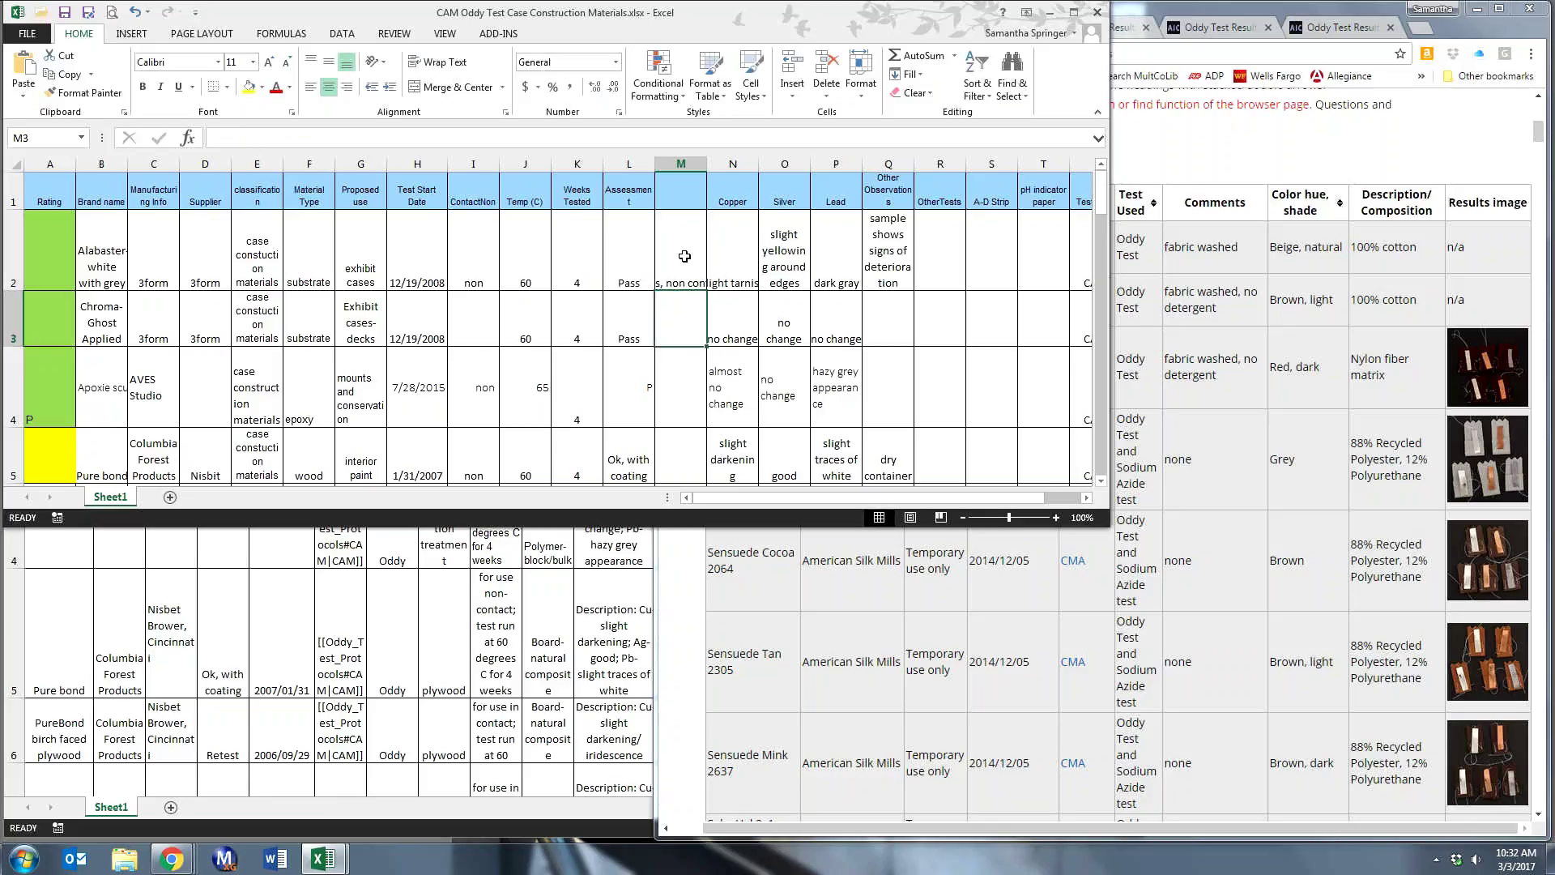
pyautogui.write('Pass')
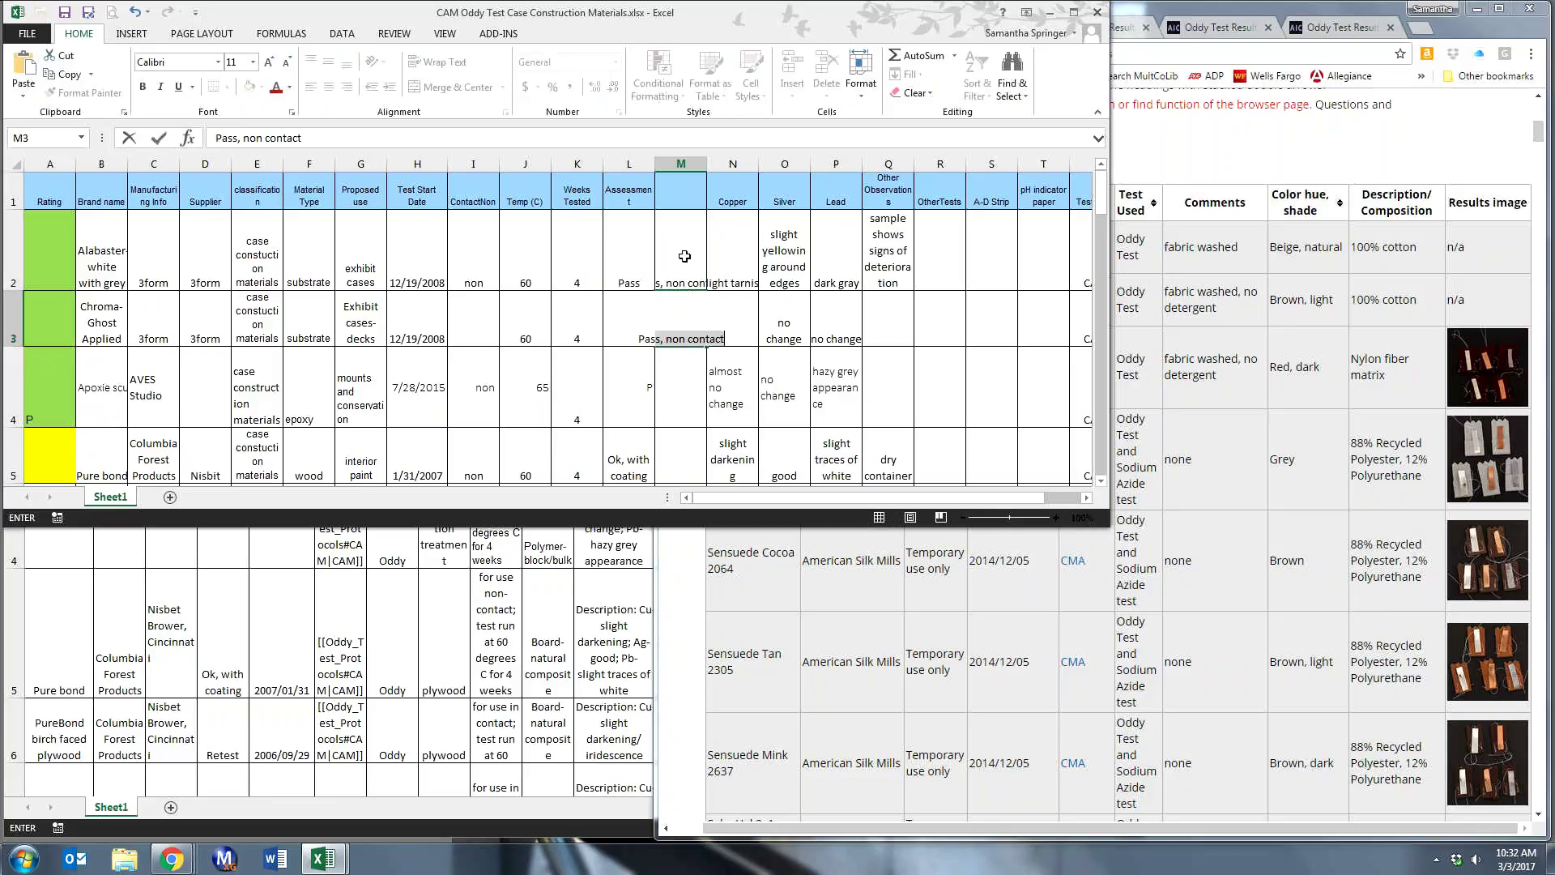
pyautogui.press('BackSpace')
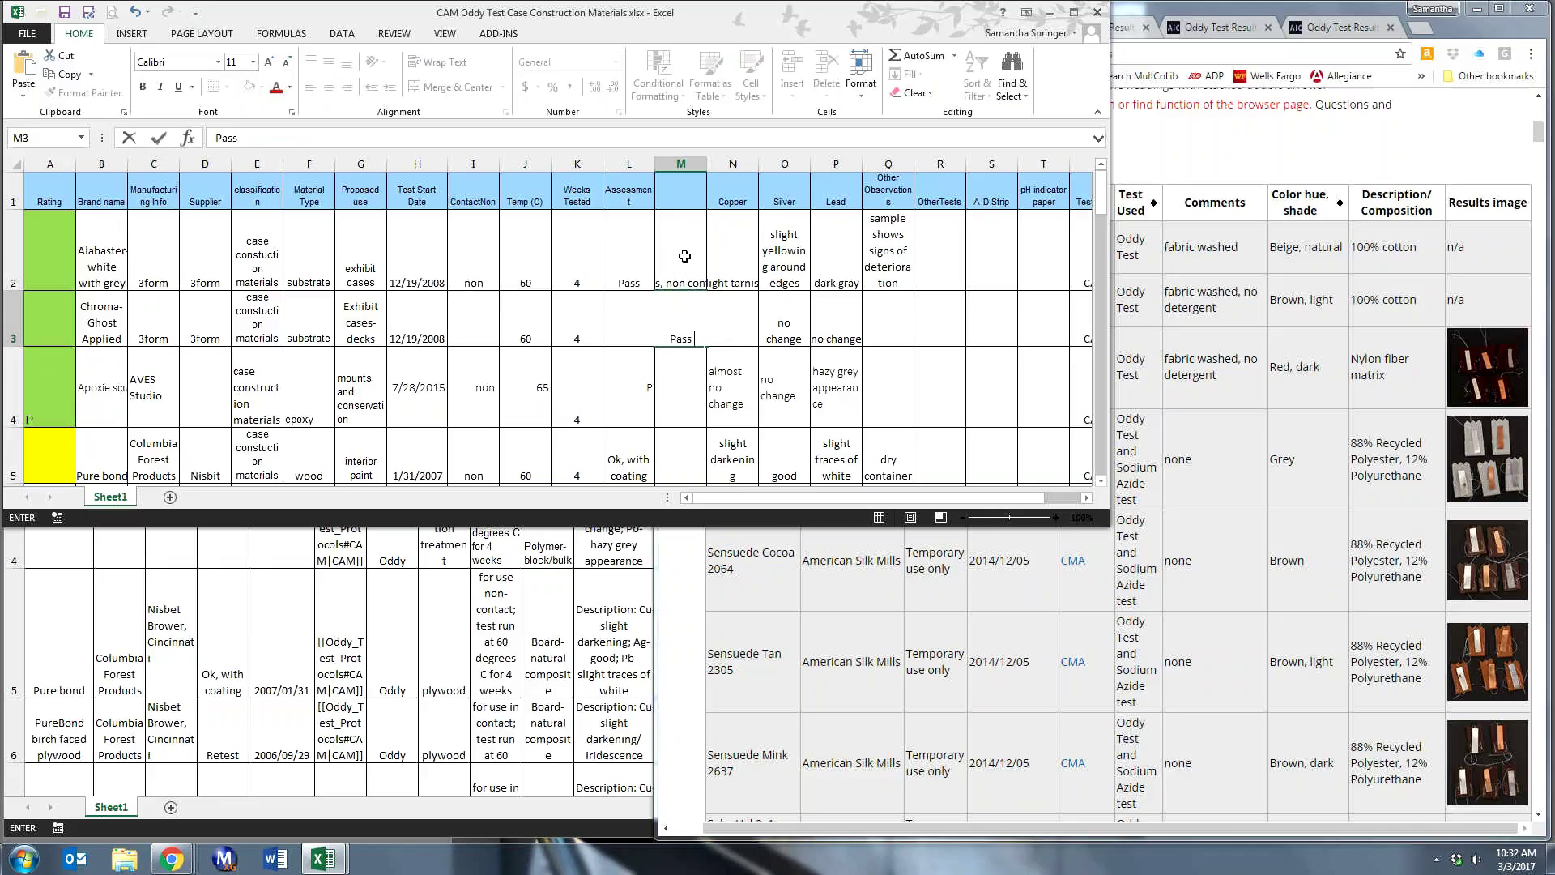
pyautogui.press('Return')
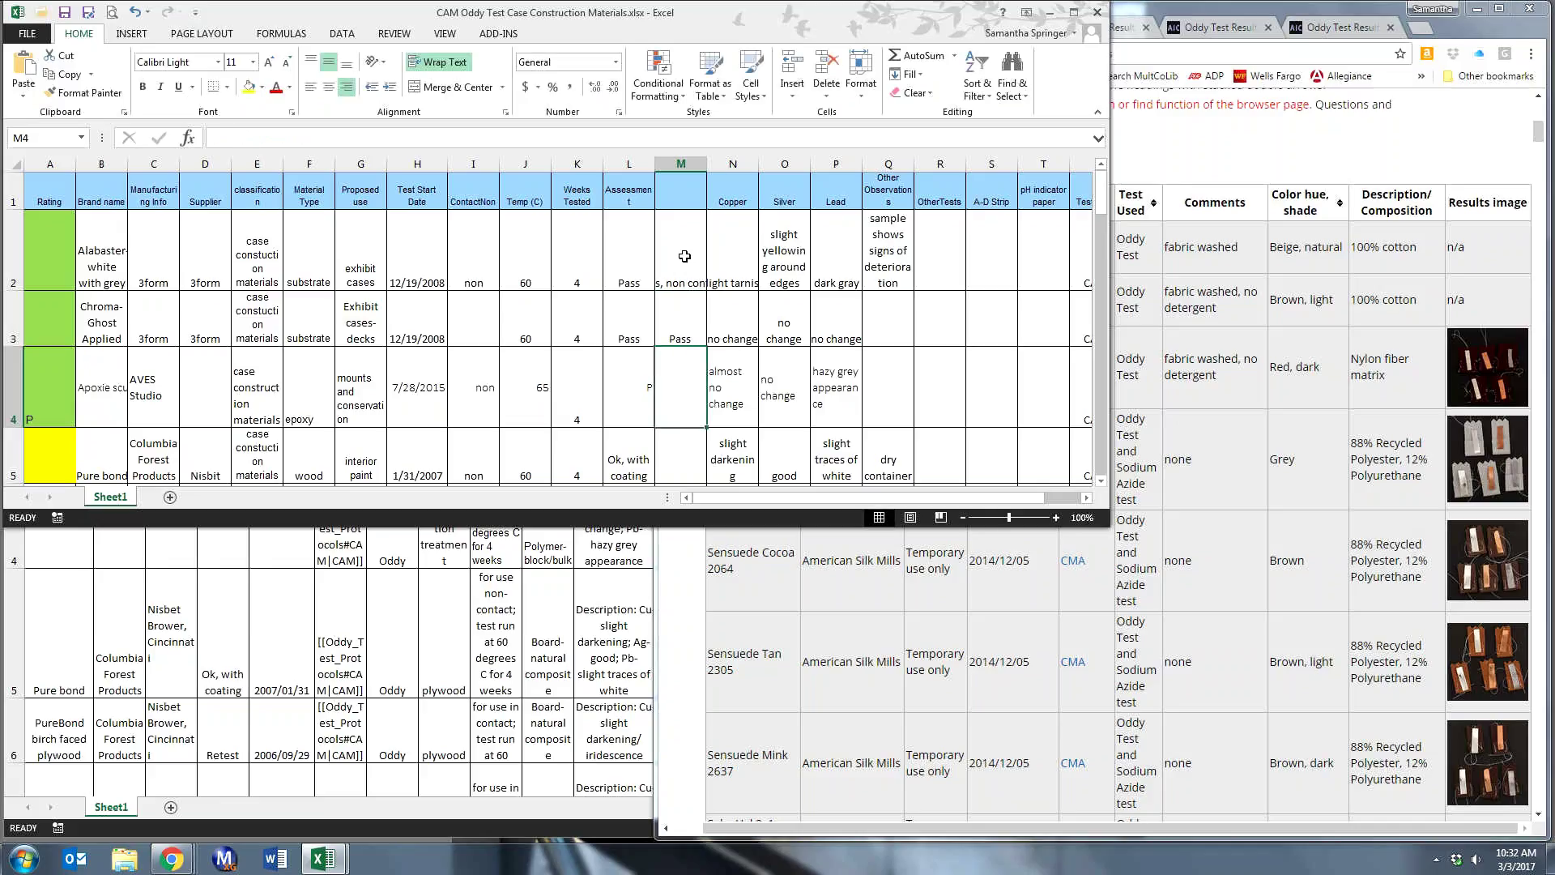
pyautogui.write('P')
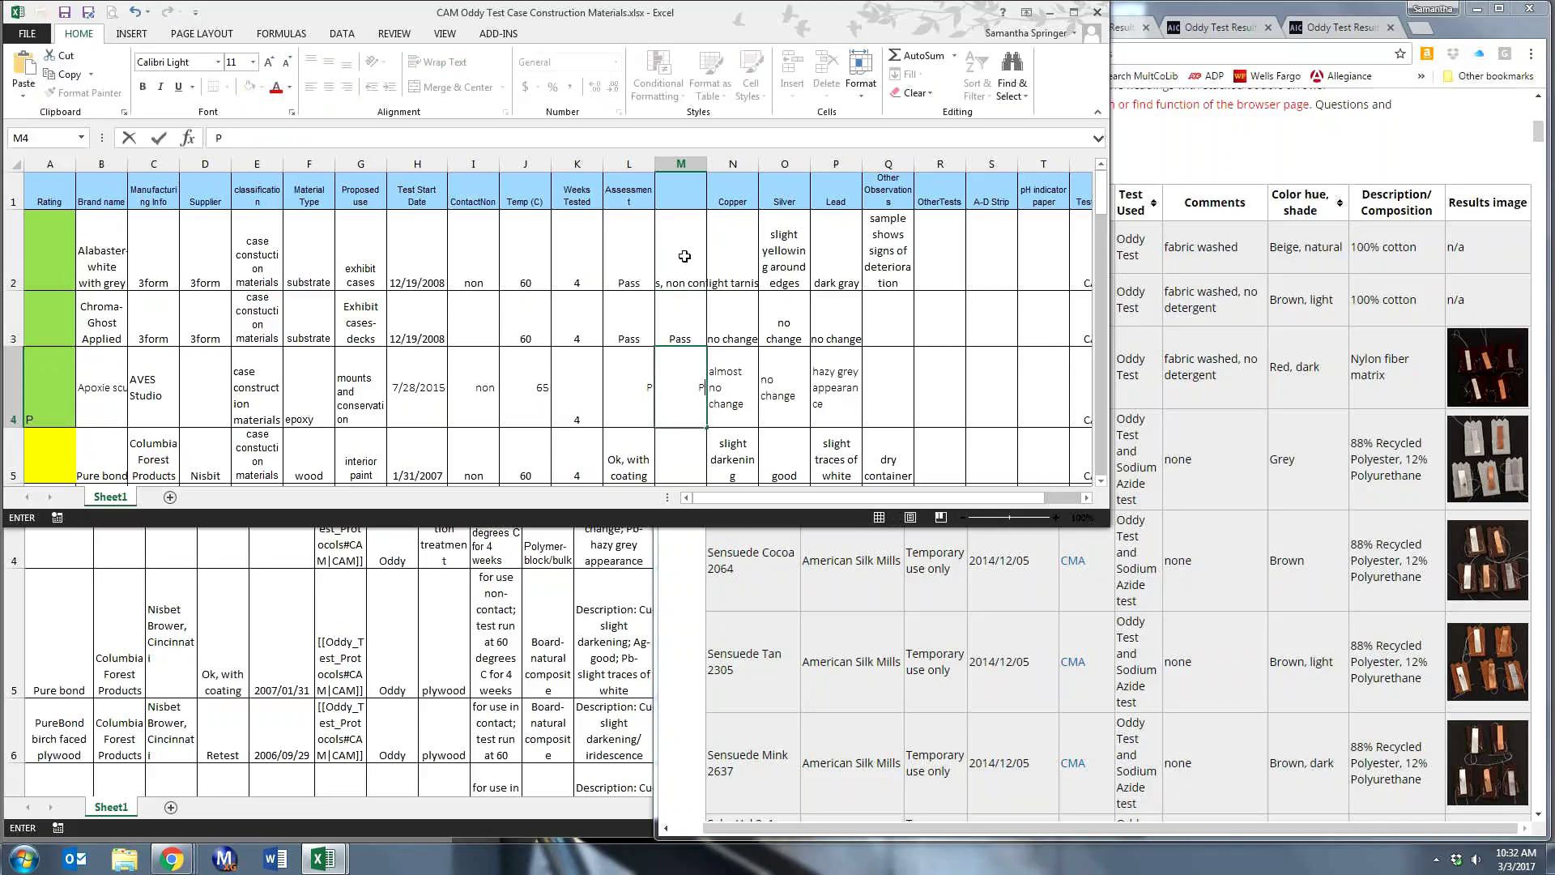
pyautogui.write(', non contact')
pyautogui.press('Return')
# - Check cell M4, begin editing M5, then move to L6 without adding anything
pyautogui.scroll(-1, 685, 256)
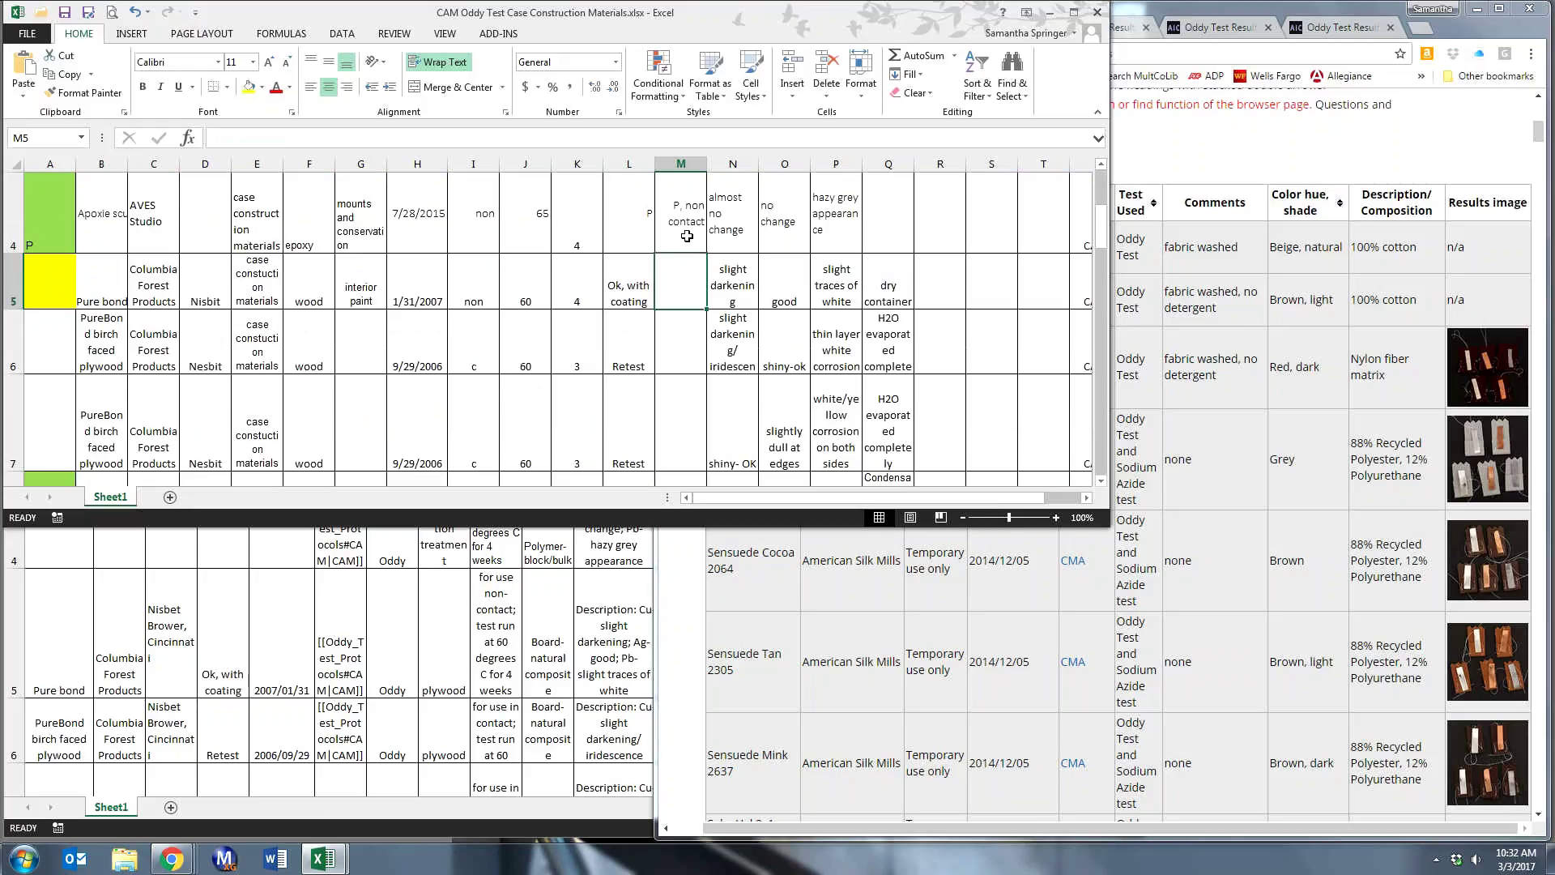
pyautogui.click(687, 236)
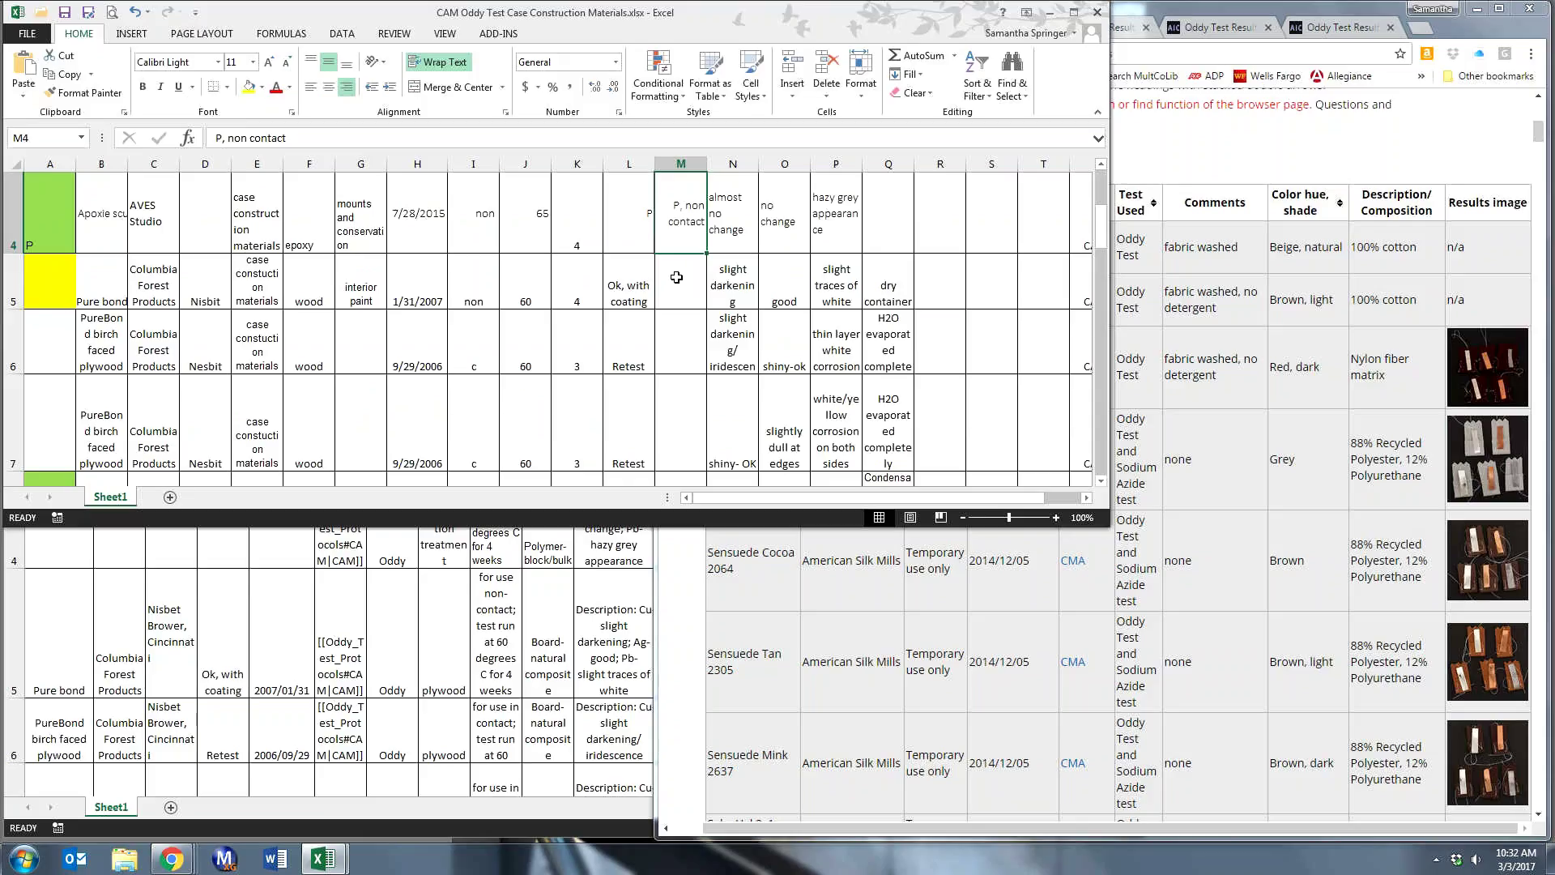
pyautogui.scroll(1, 677, 277)
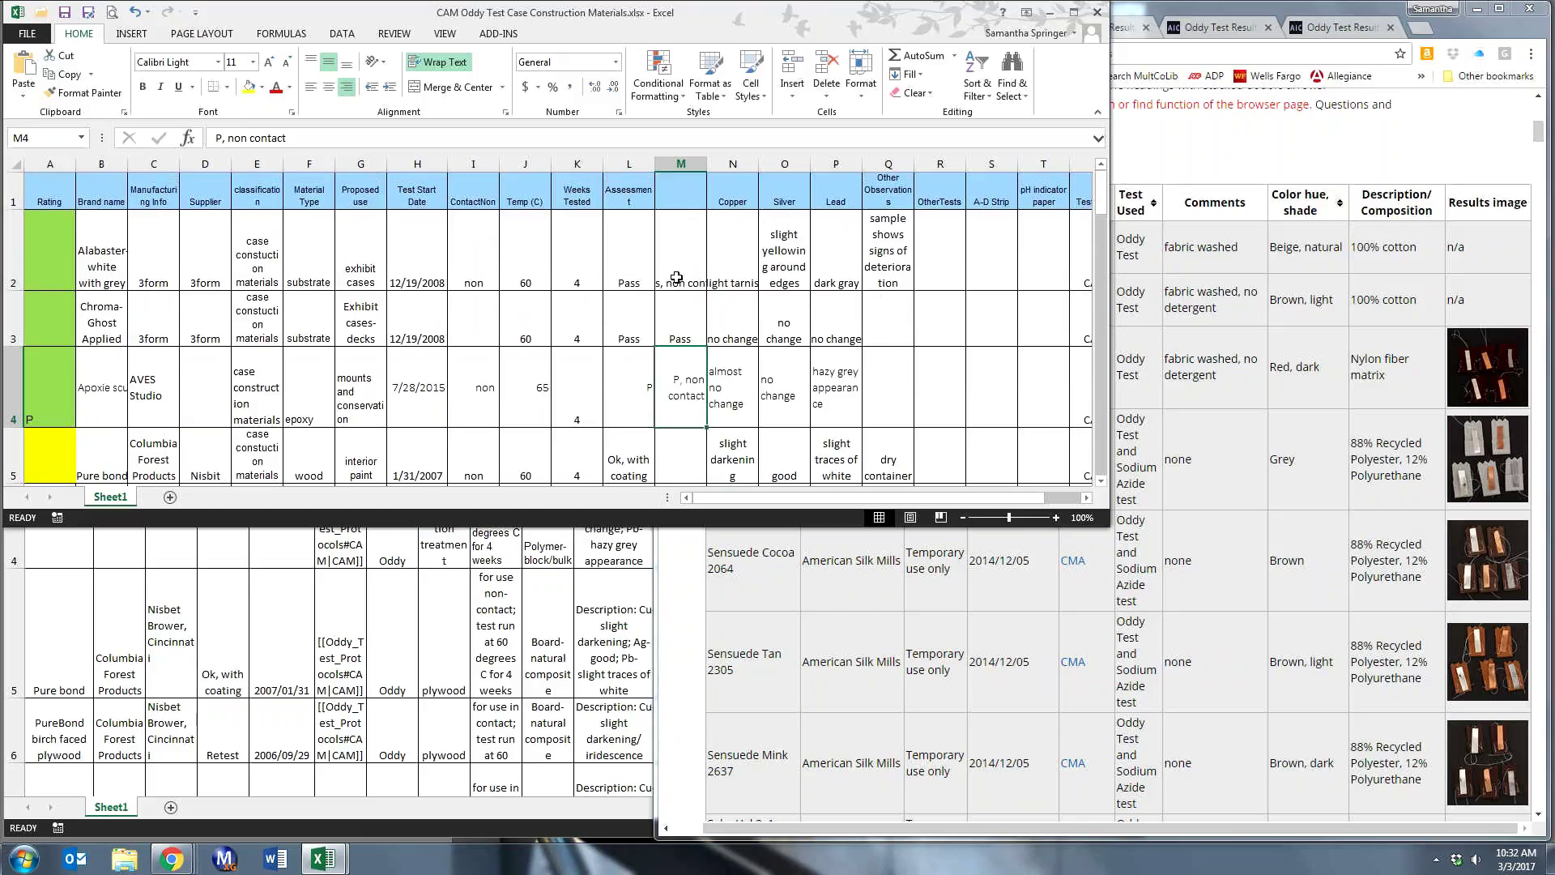
pyautogui.scroll(-1, 680, 294)
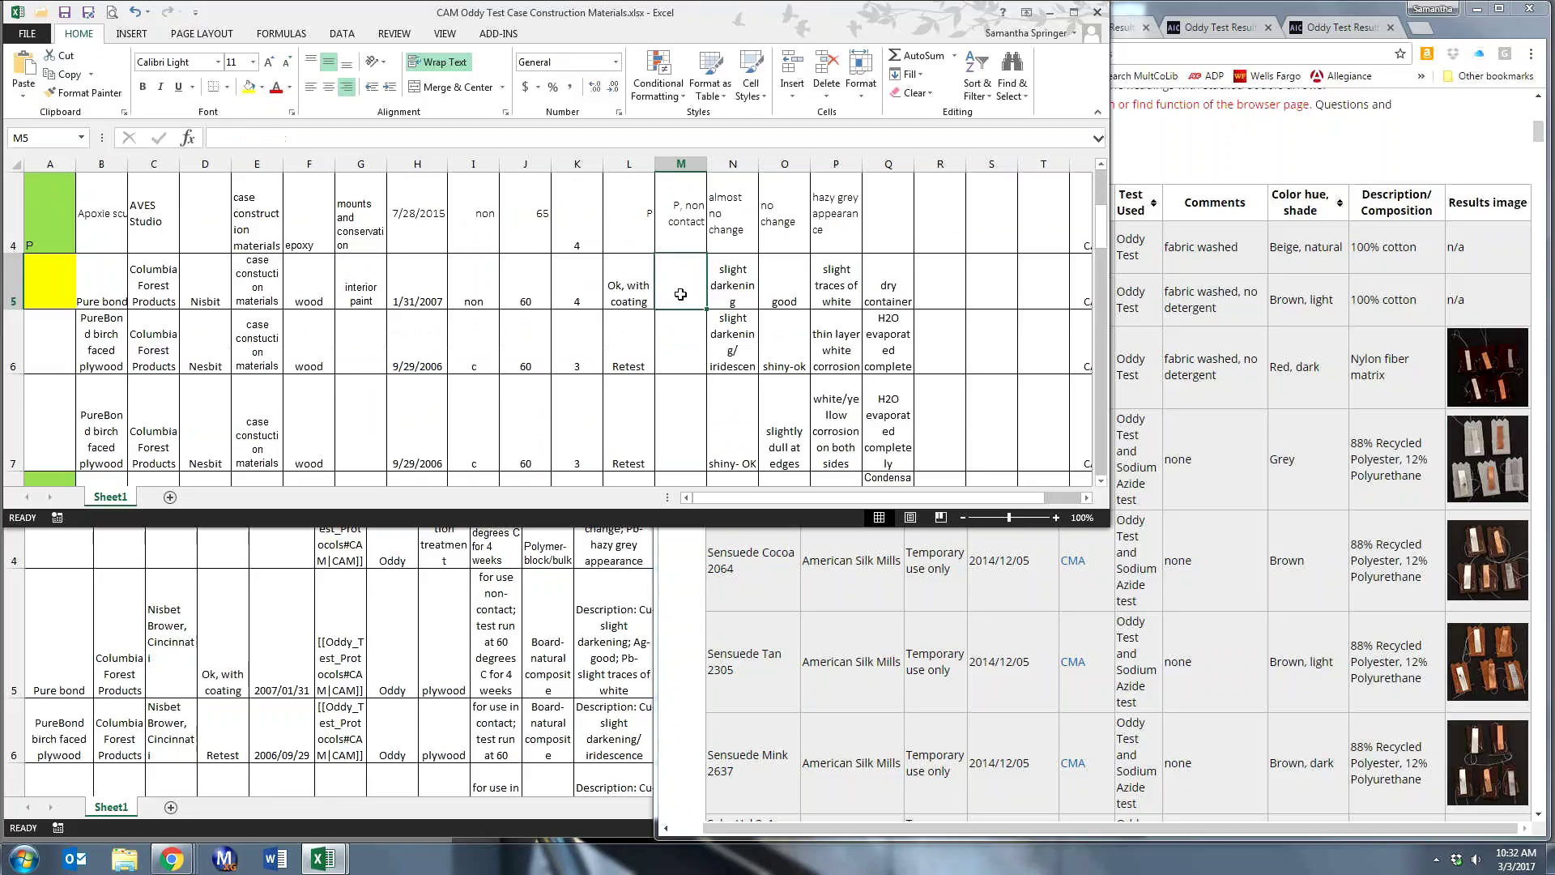
pyautogui.click(685, 301)
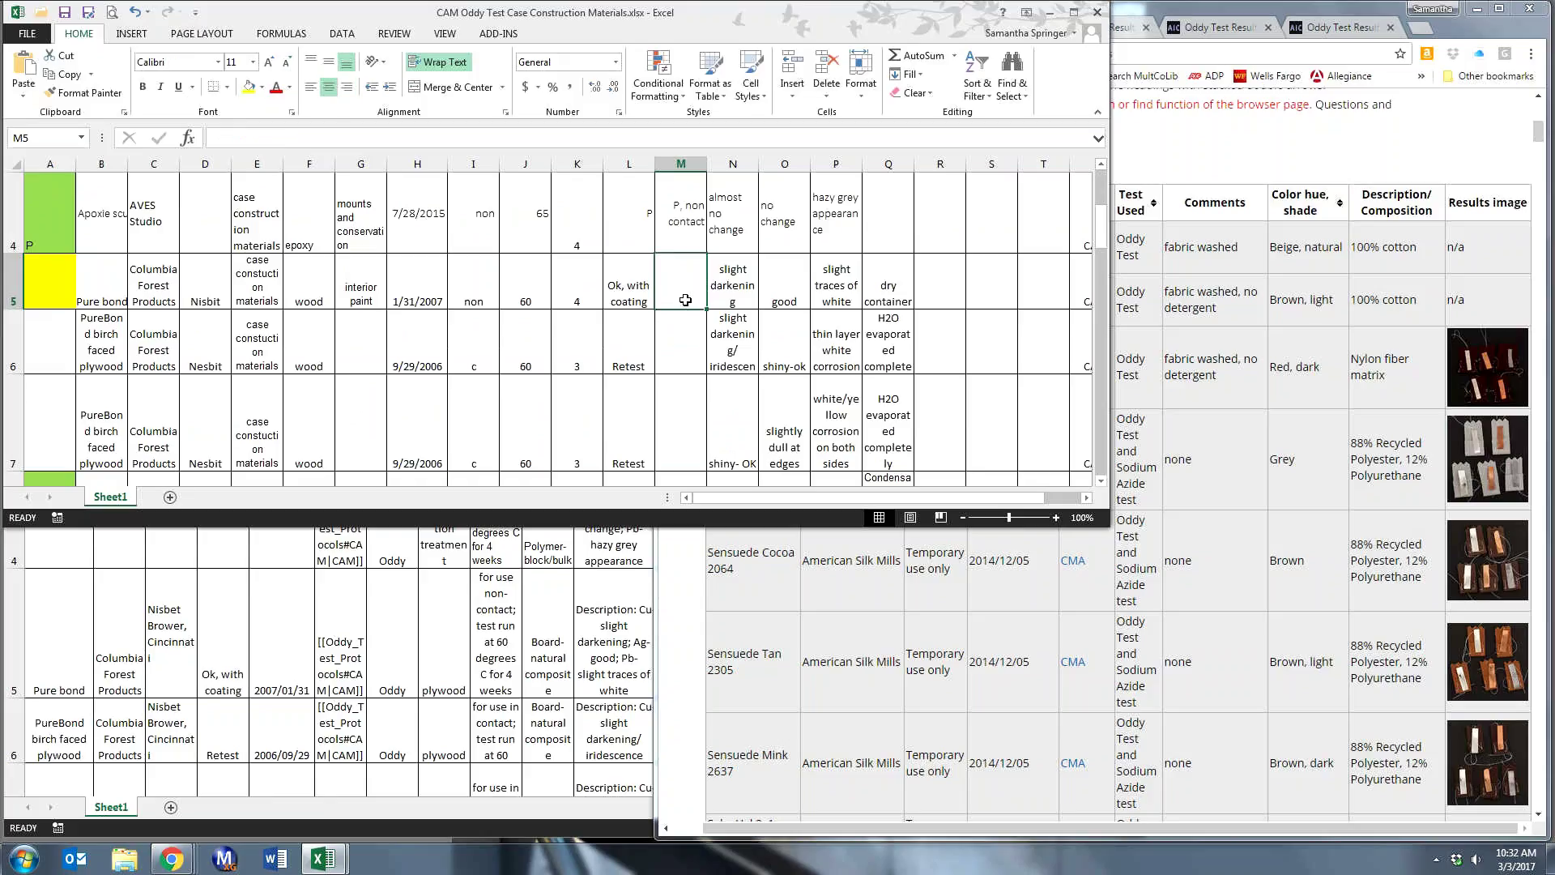
pyautogui.doubleClick(685, 300)
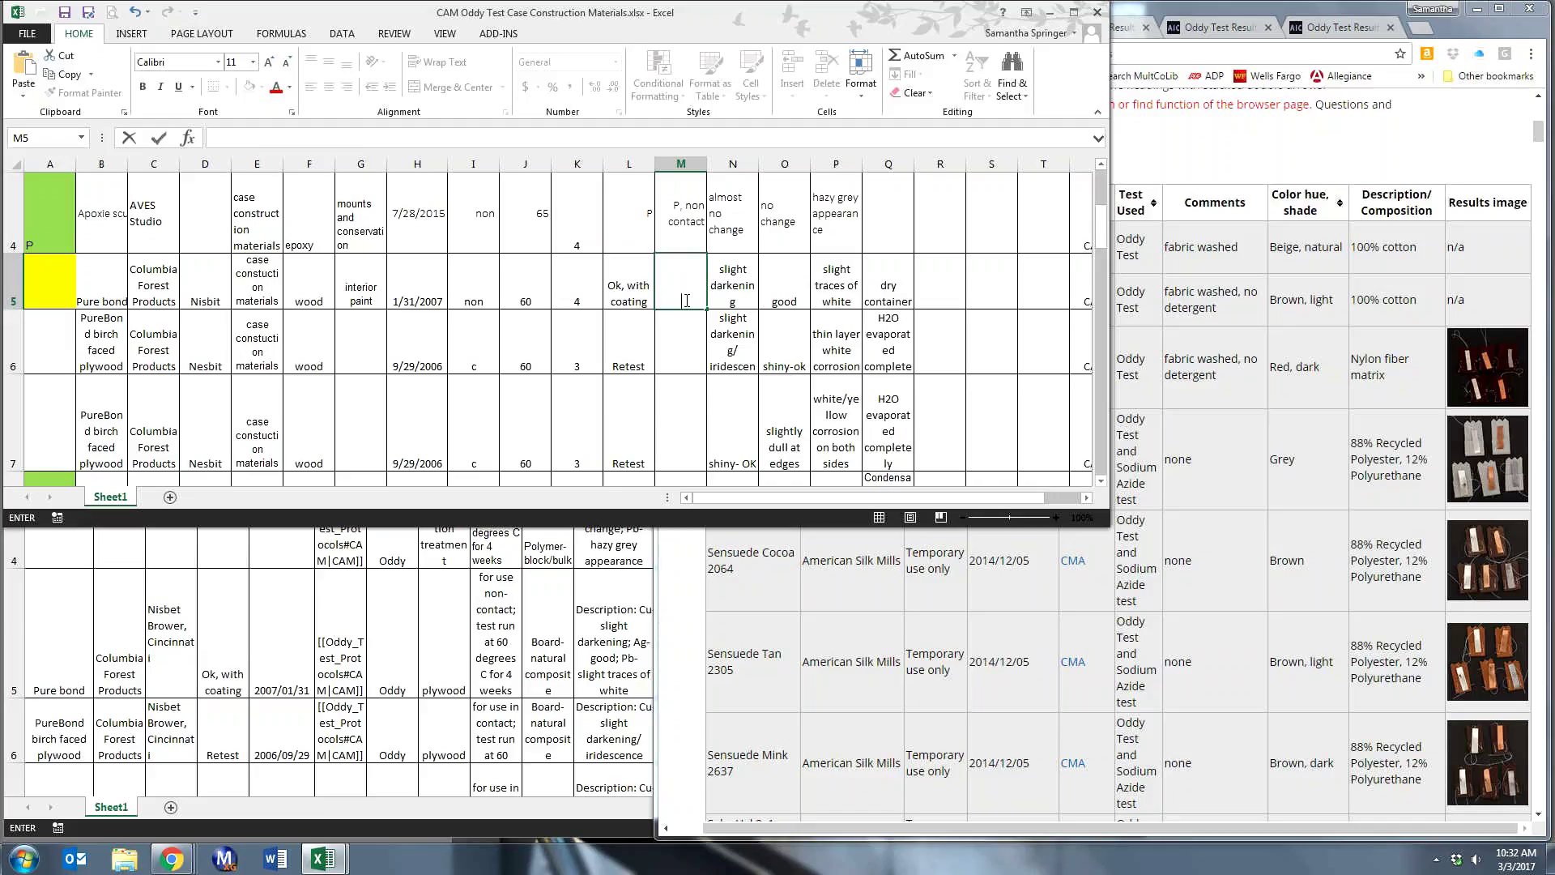
pyautogui.scroll(-1, 685, 301)
pyautogui.scroll(3, 685, 300)
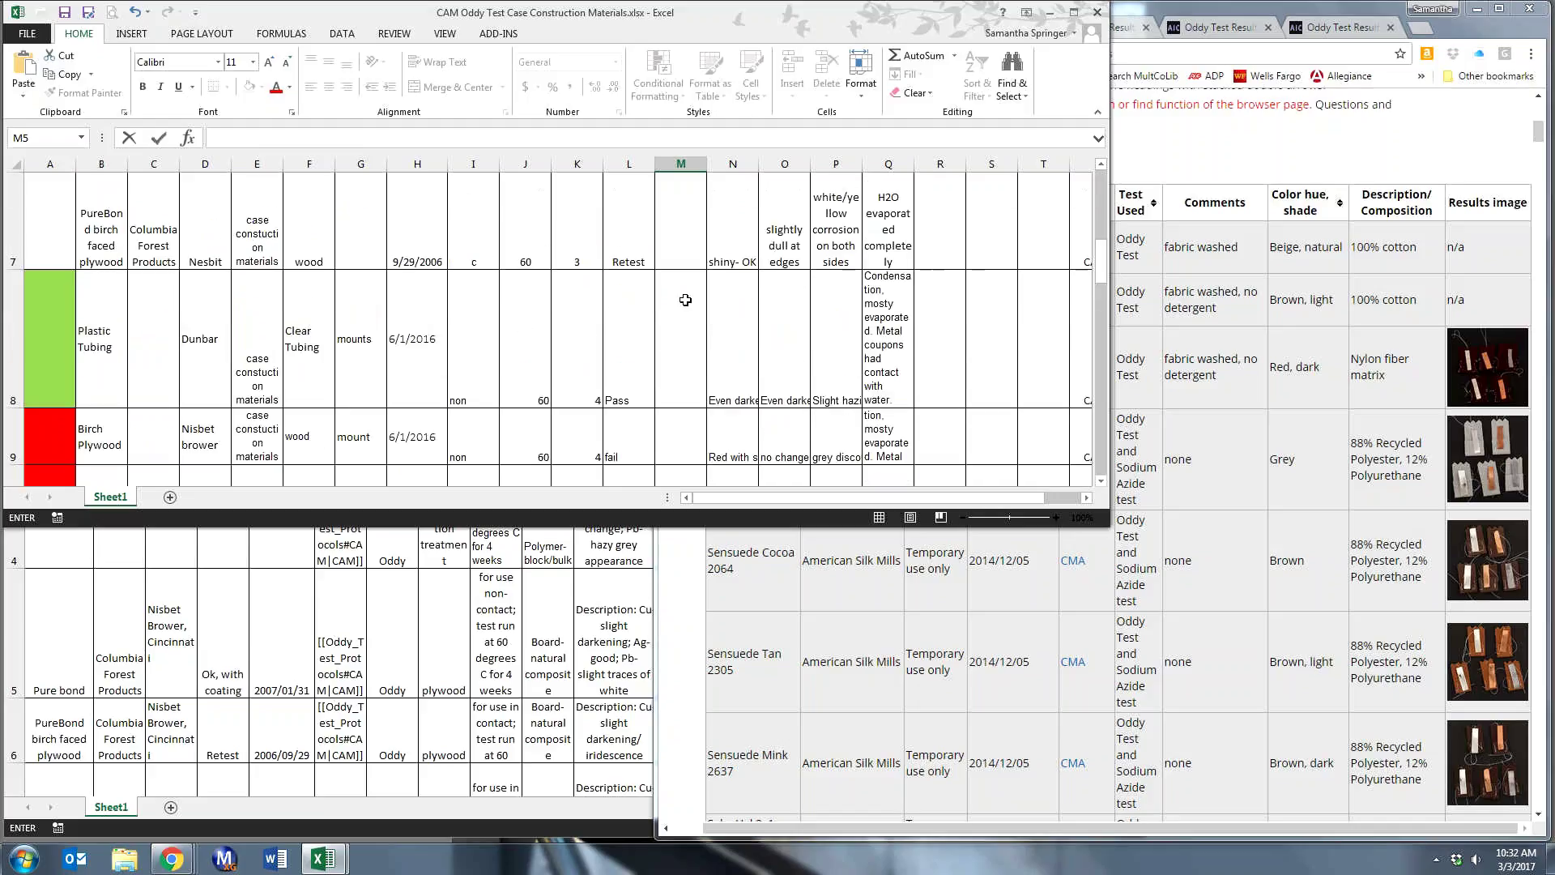
pyautogui.scroll(3, 686, 300)
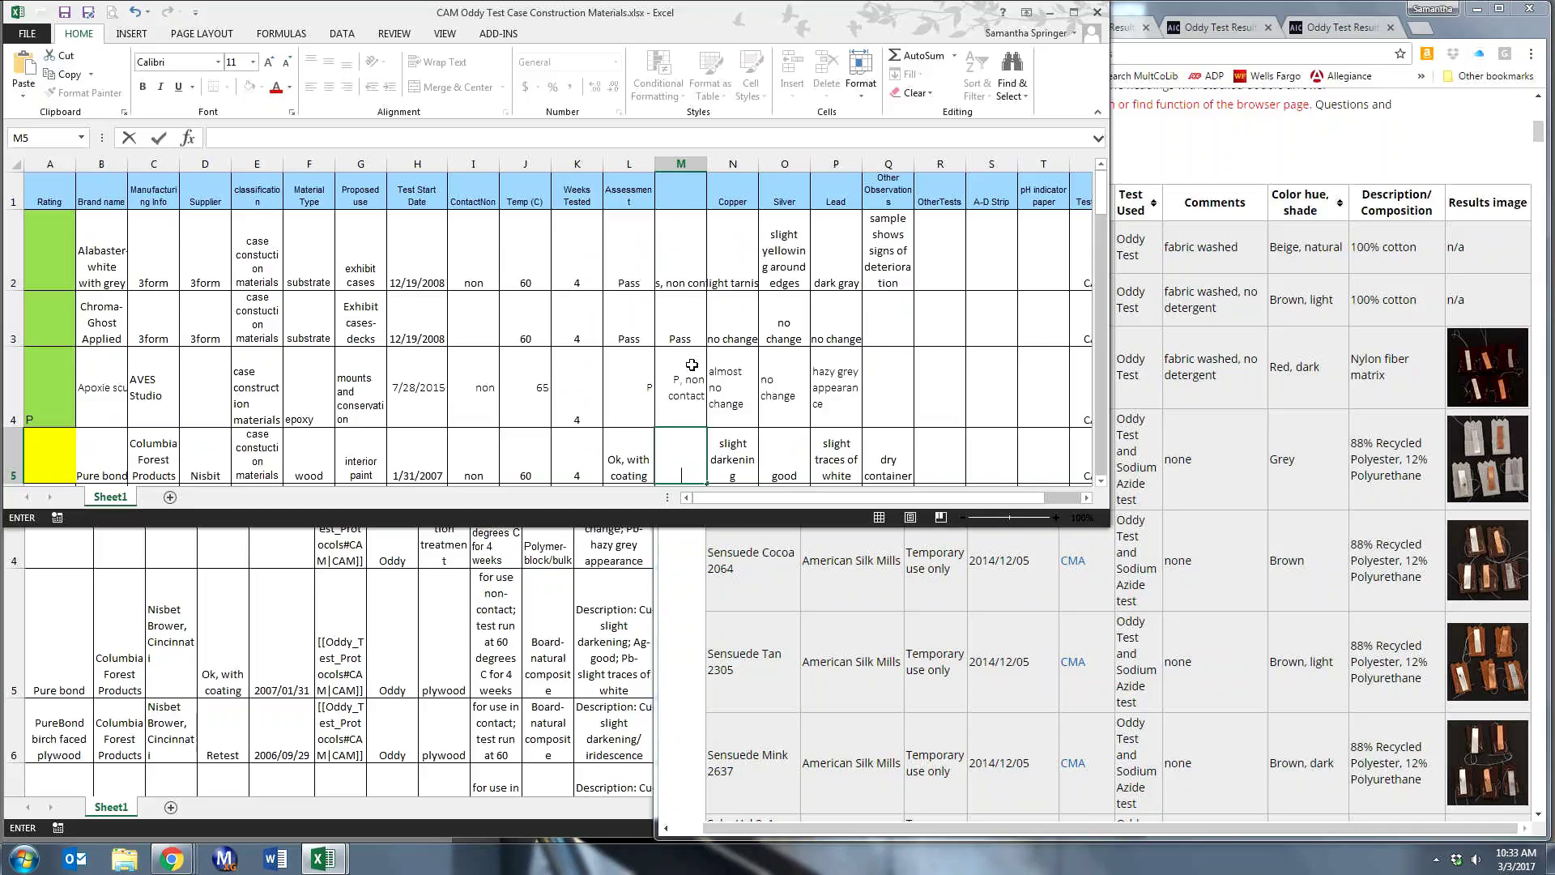
pyautogui.scroll(-1, 692, 364)
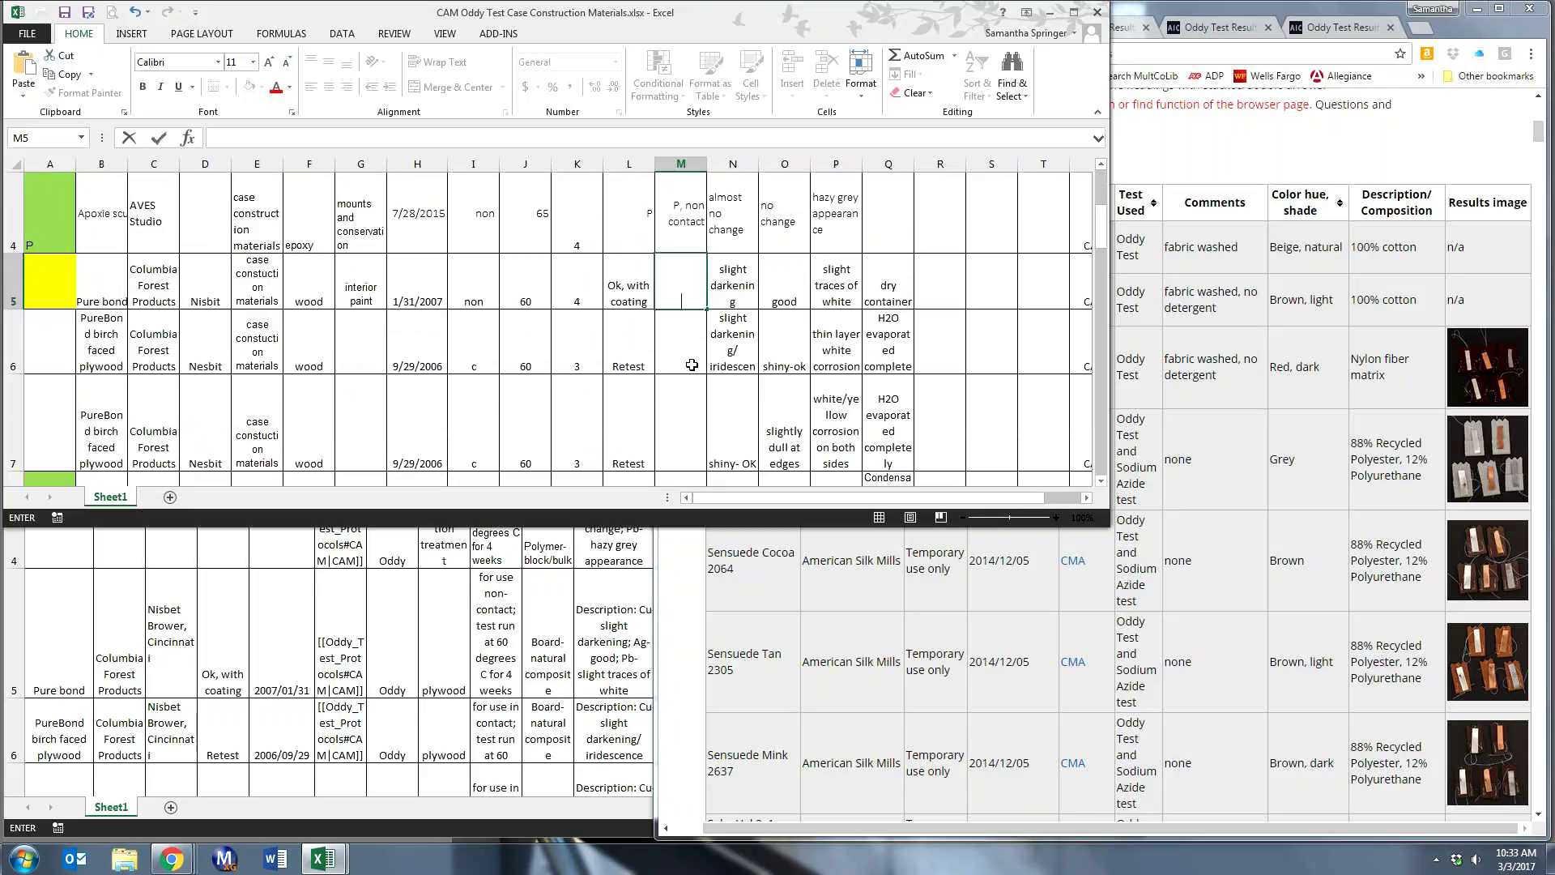
pyautogui.click(623, 364)
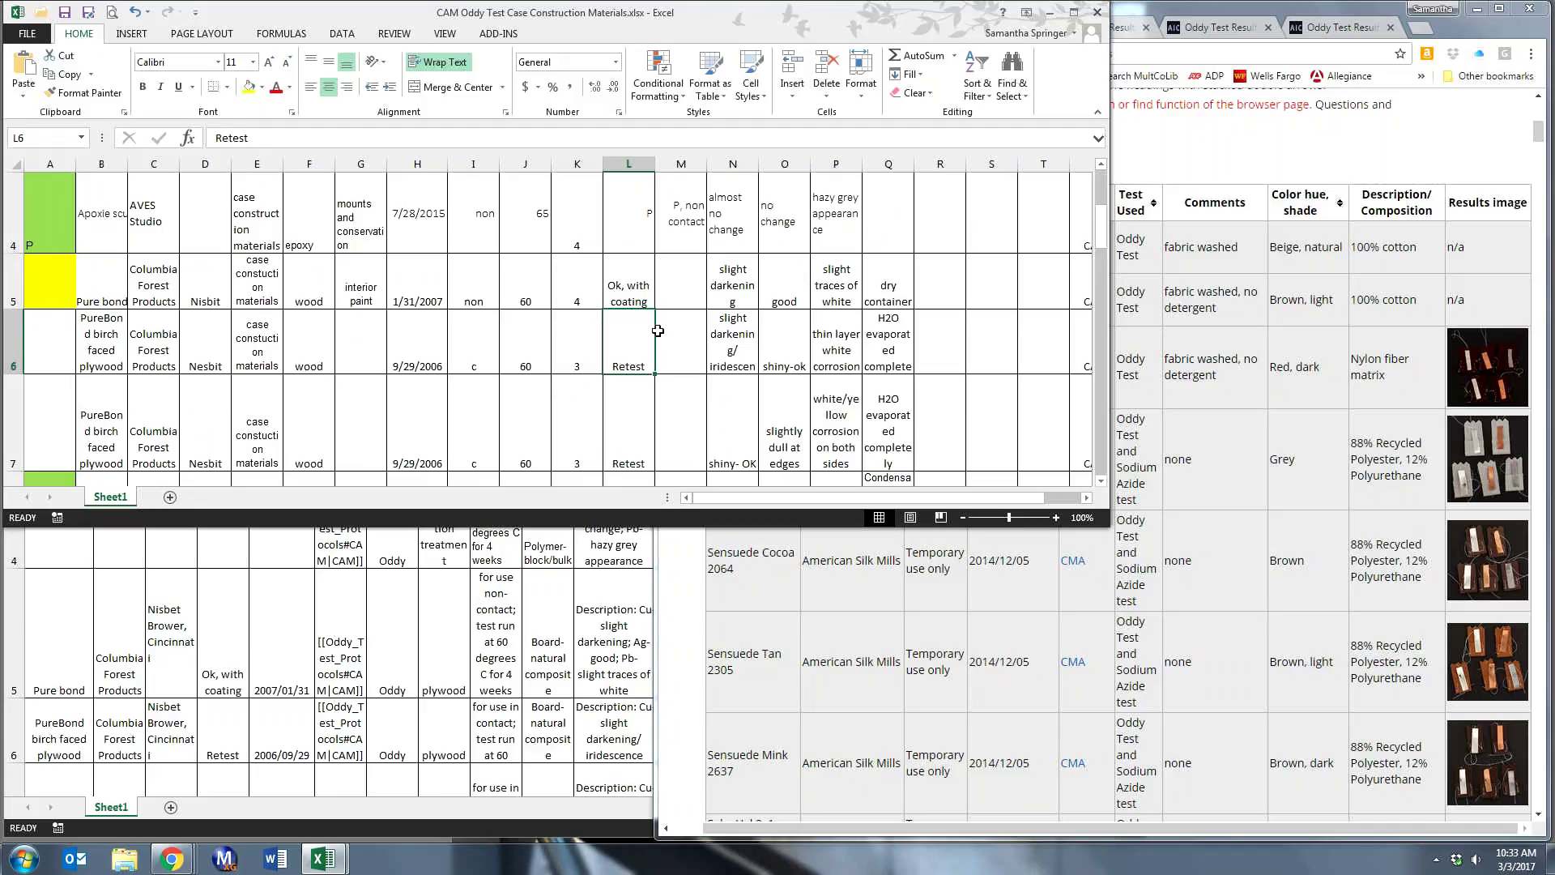
pyautogui.scroll(2, 658, 330)
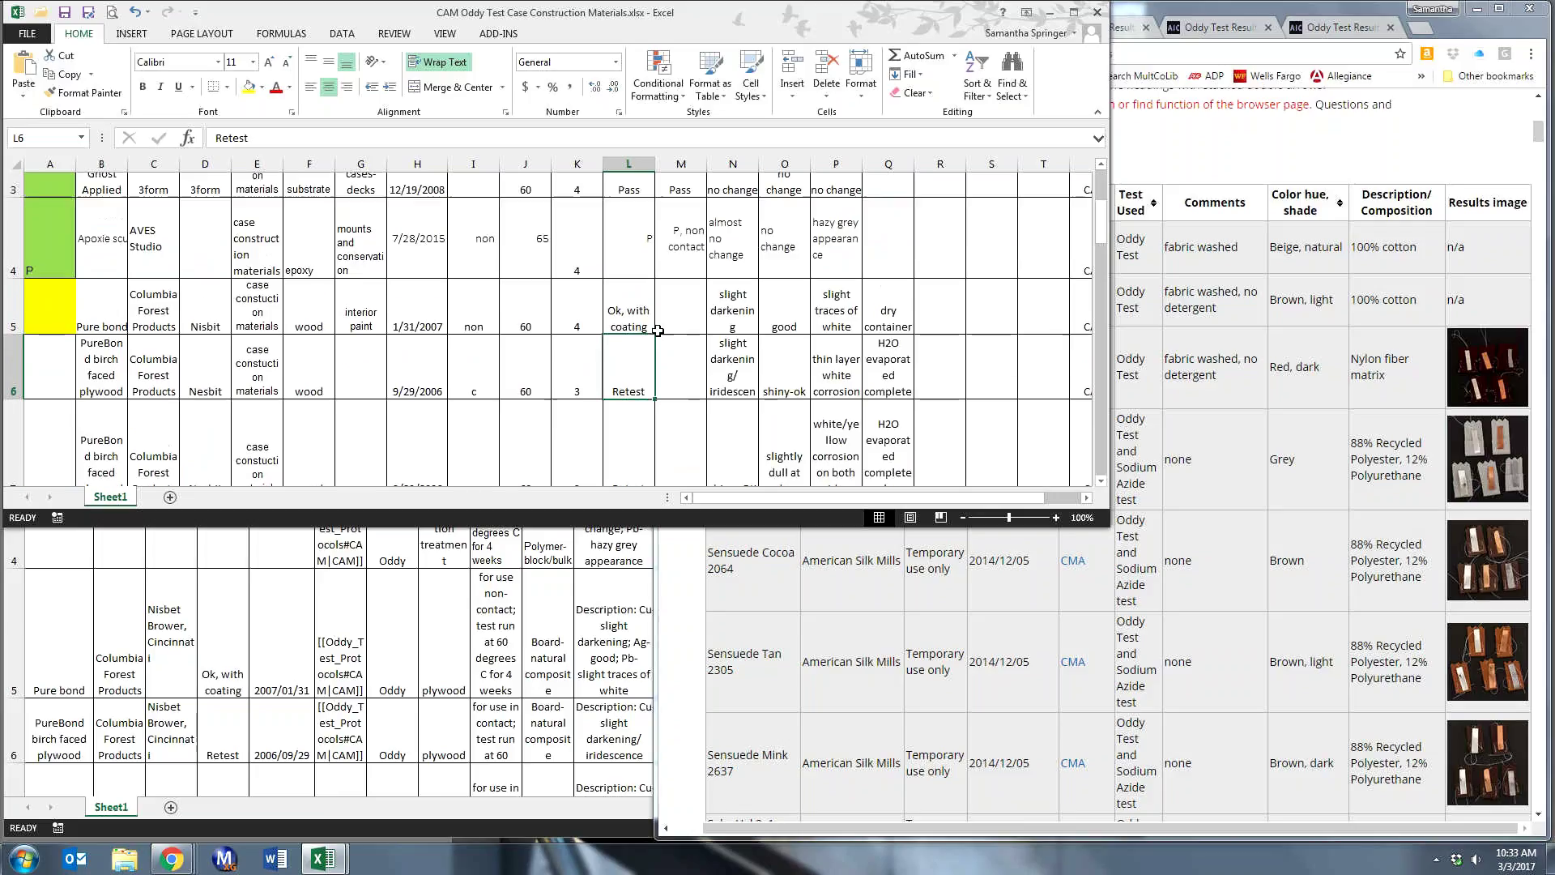
# - Delete the Pass and non-contact entries from M2 through M4, leaving M2 selected
pyautogui.click(698, 285)
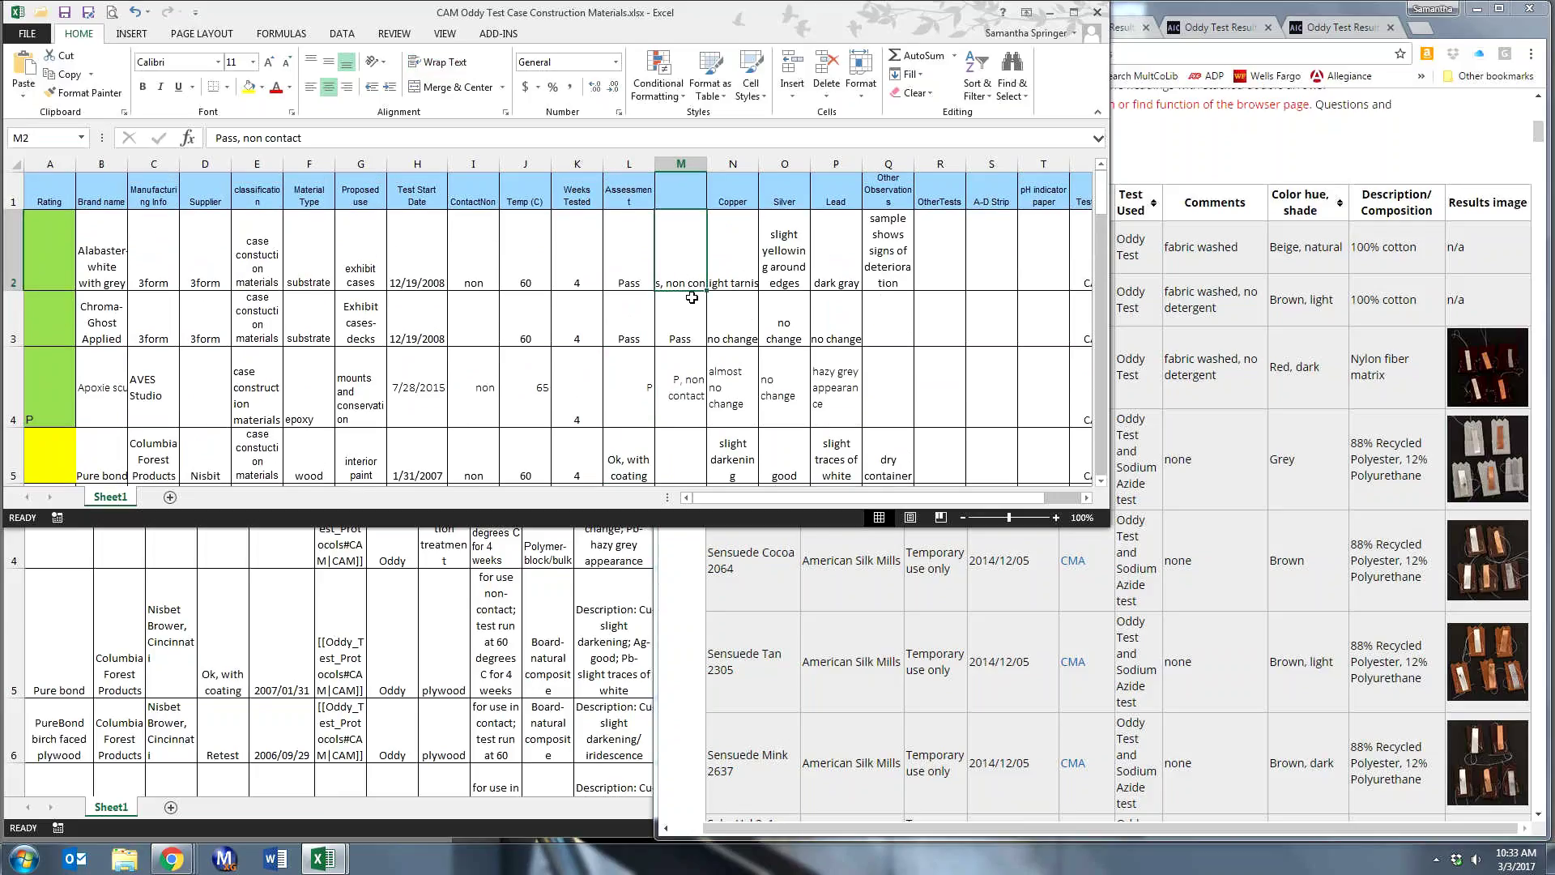
pyautogui.press('Delete')
pyautogui.click(673, 322)
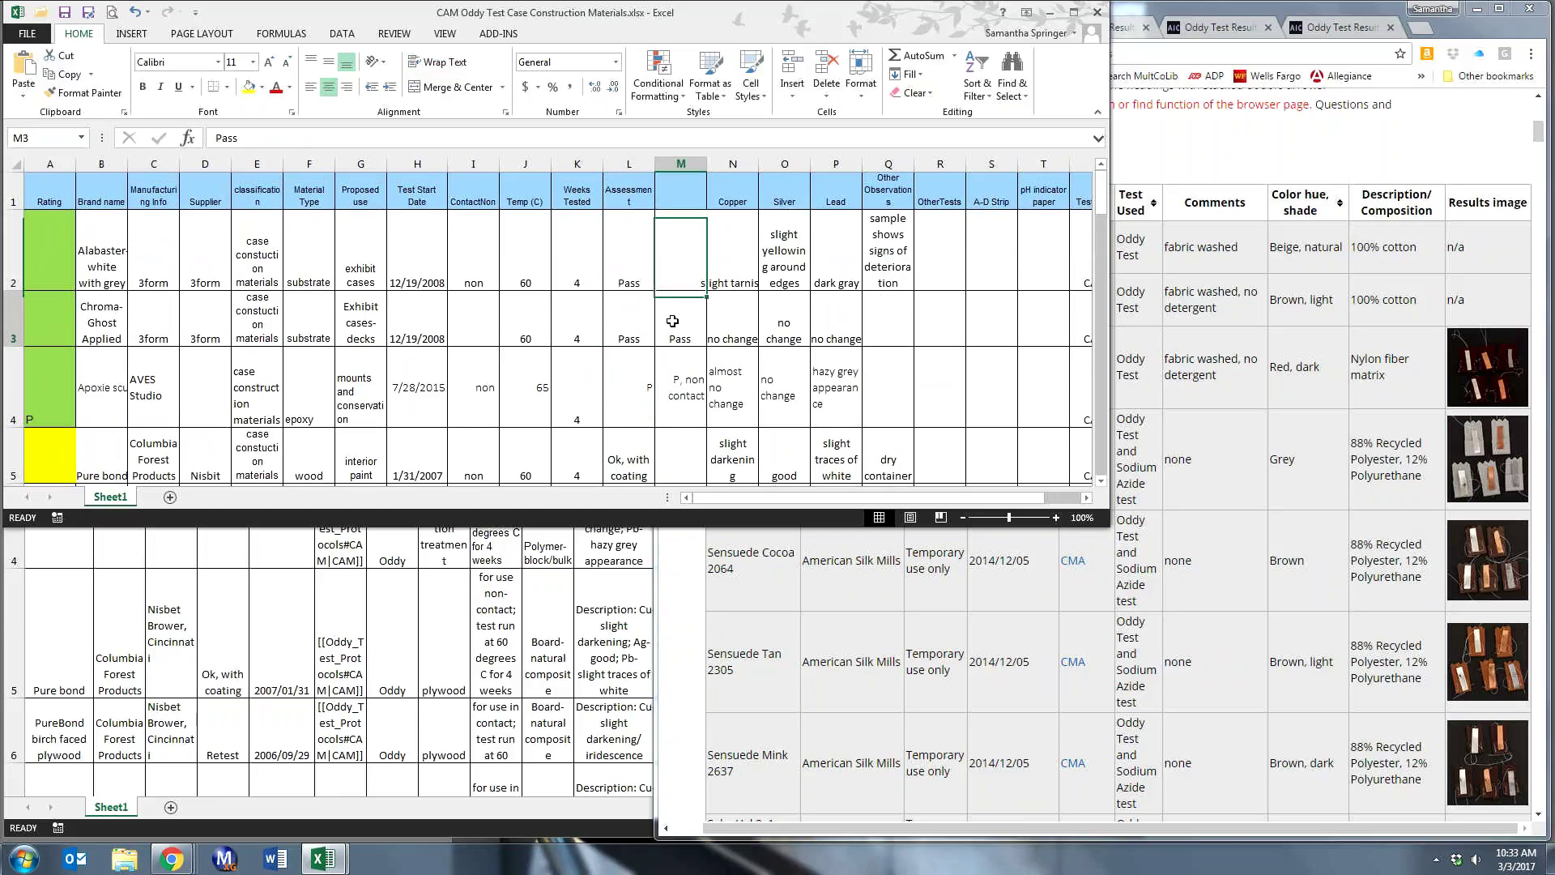
pyautogui.press('Delete')
pyautogui.click(671, 369)
pyautogui.press('Delete')
pyautogui.click(680, 238)
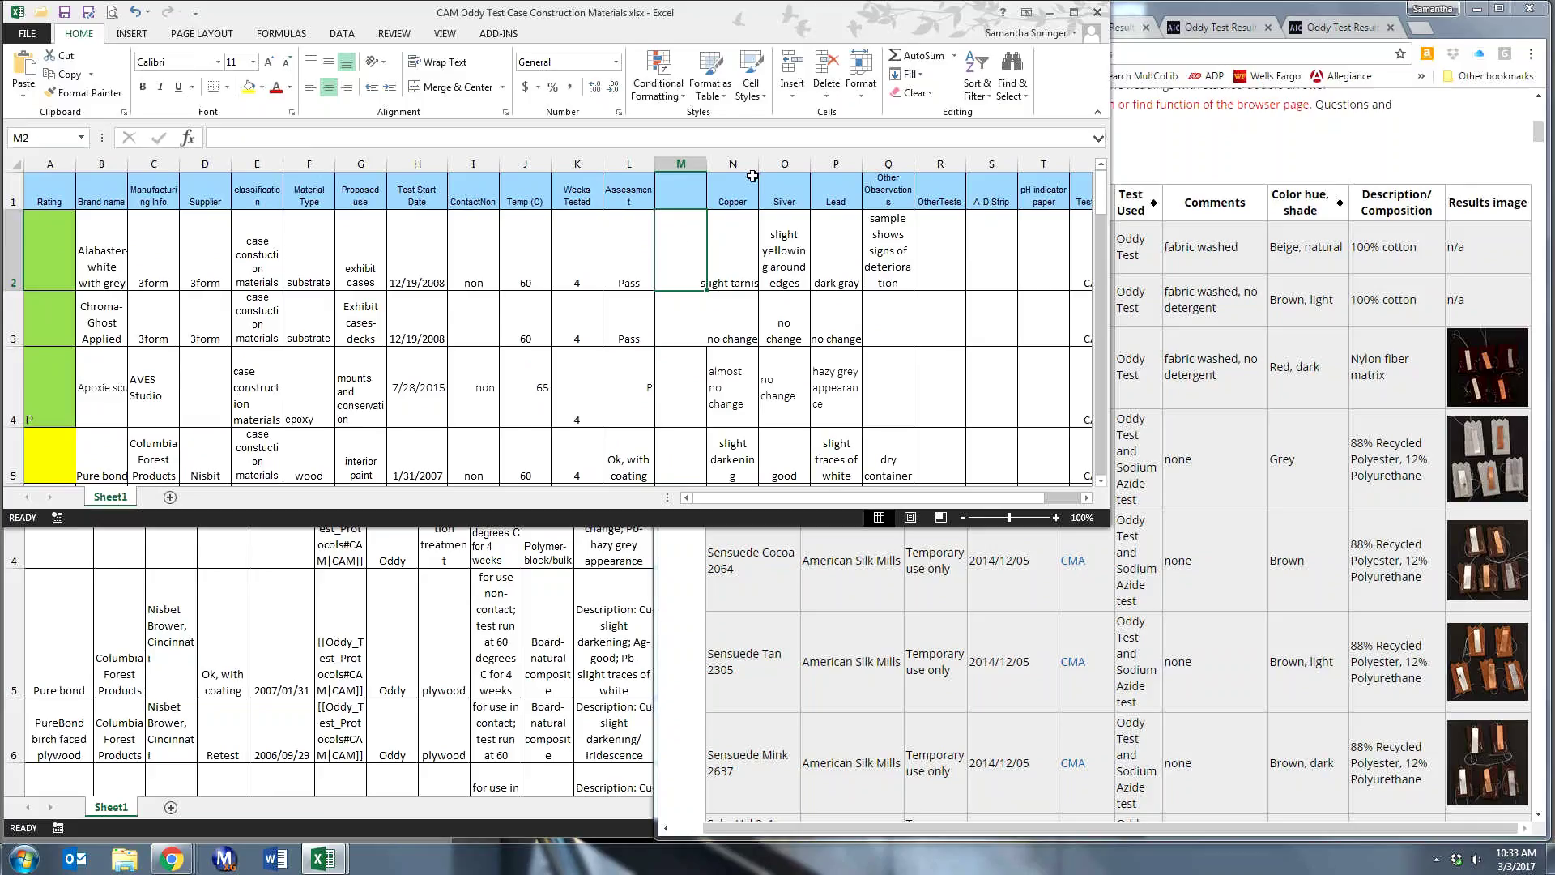
# - Move the empty column M in front of Assessment as column L
pyautogui.rightClick(675, 165)
pyautogui.click(679, 178)
pyautogui.rightClick(612, 165)
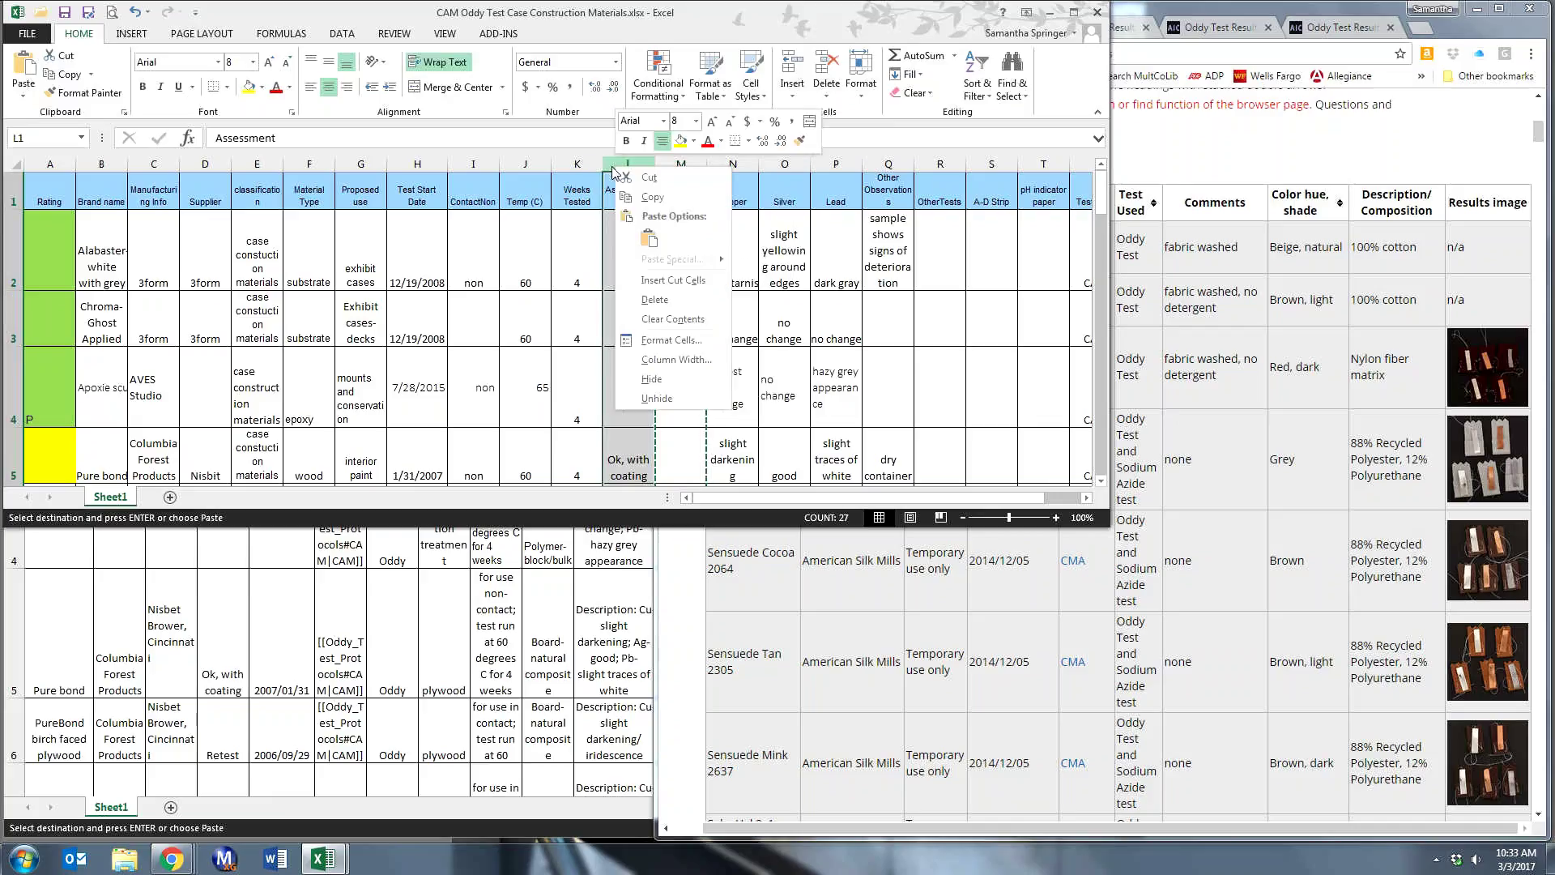
pyautogui.press('e')
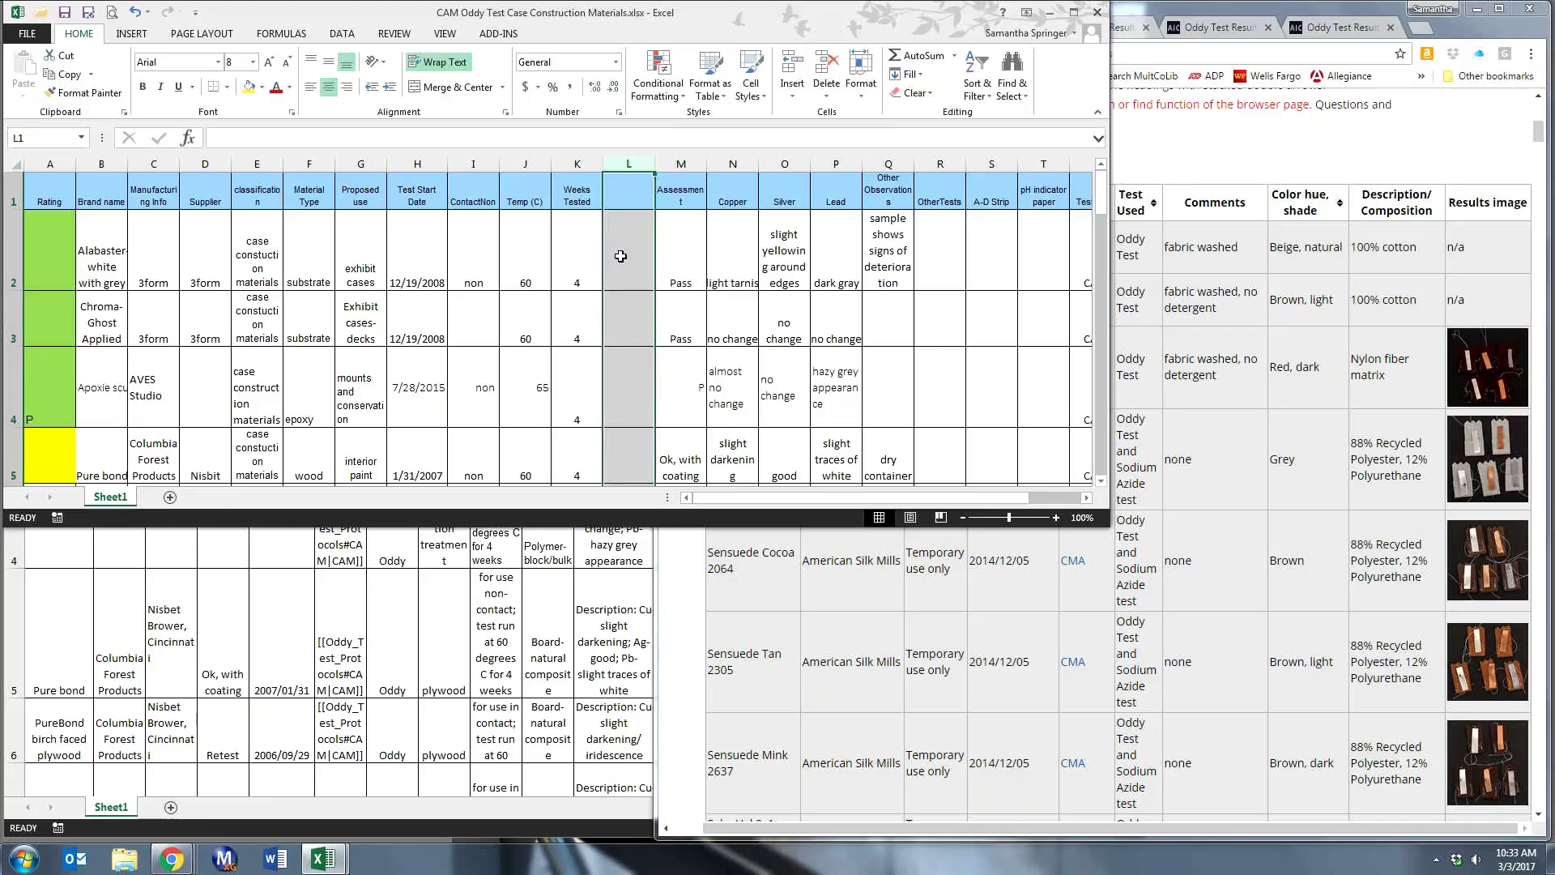
# - Enter '60, 4' in L2 and start typing '60,' in L3
pyautogui.click(620, 258)
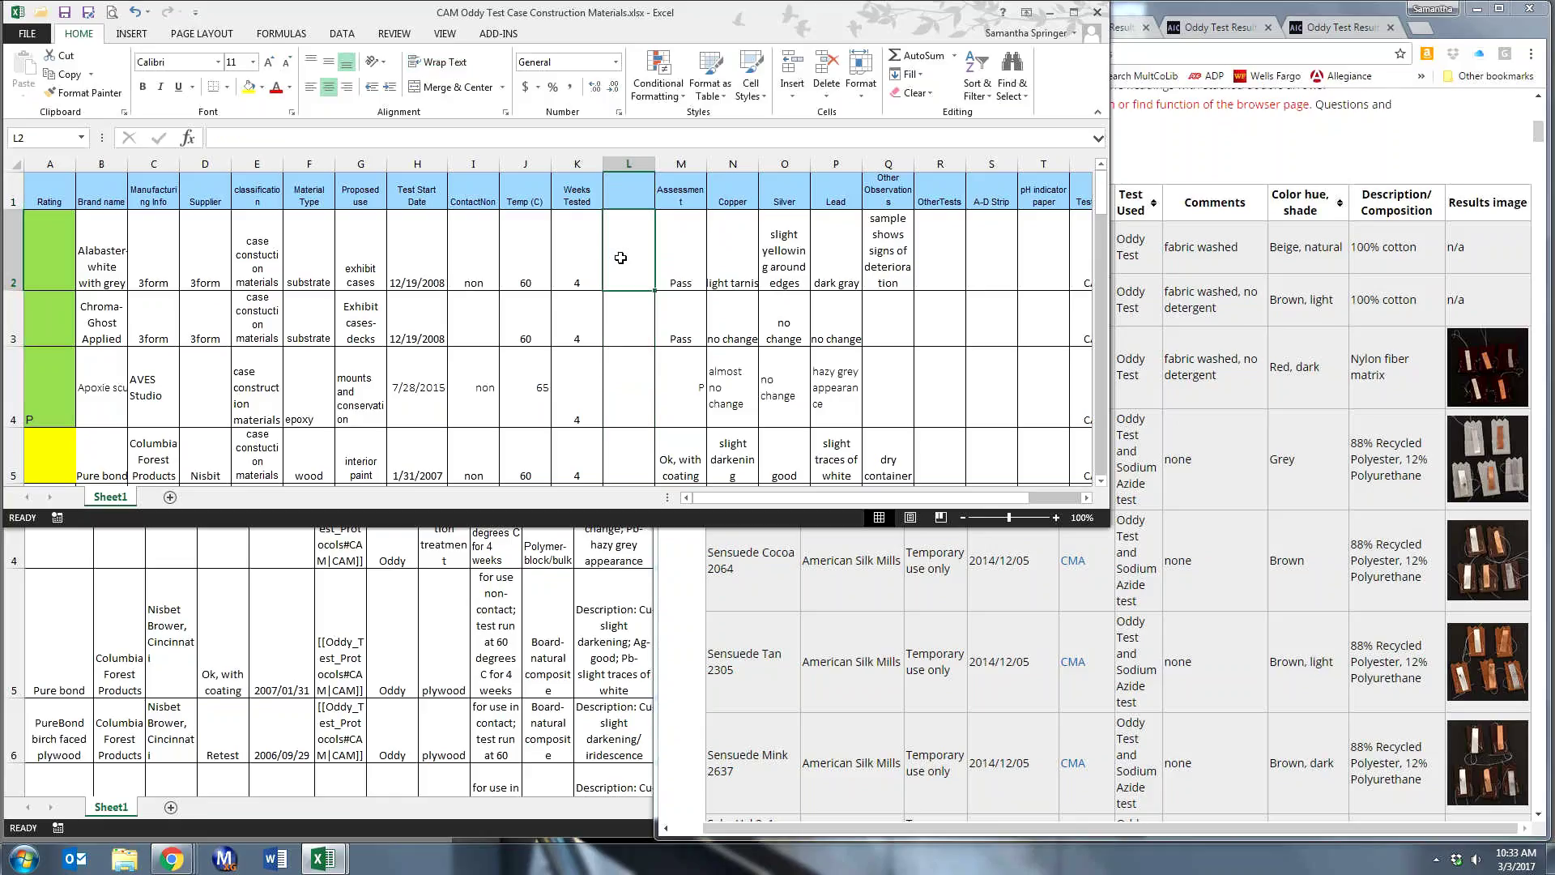
pyautogui.write('60')
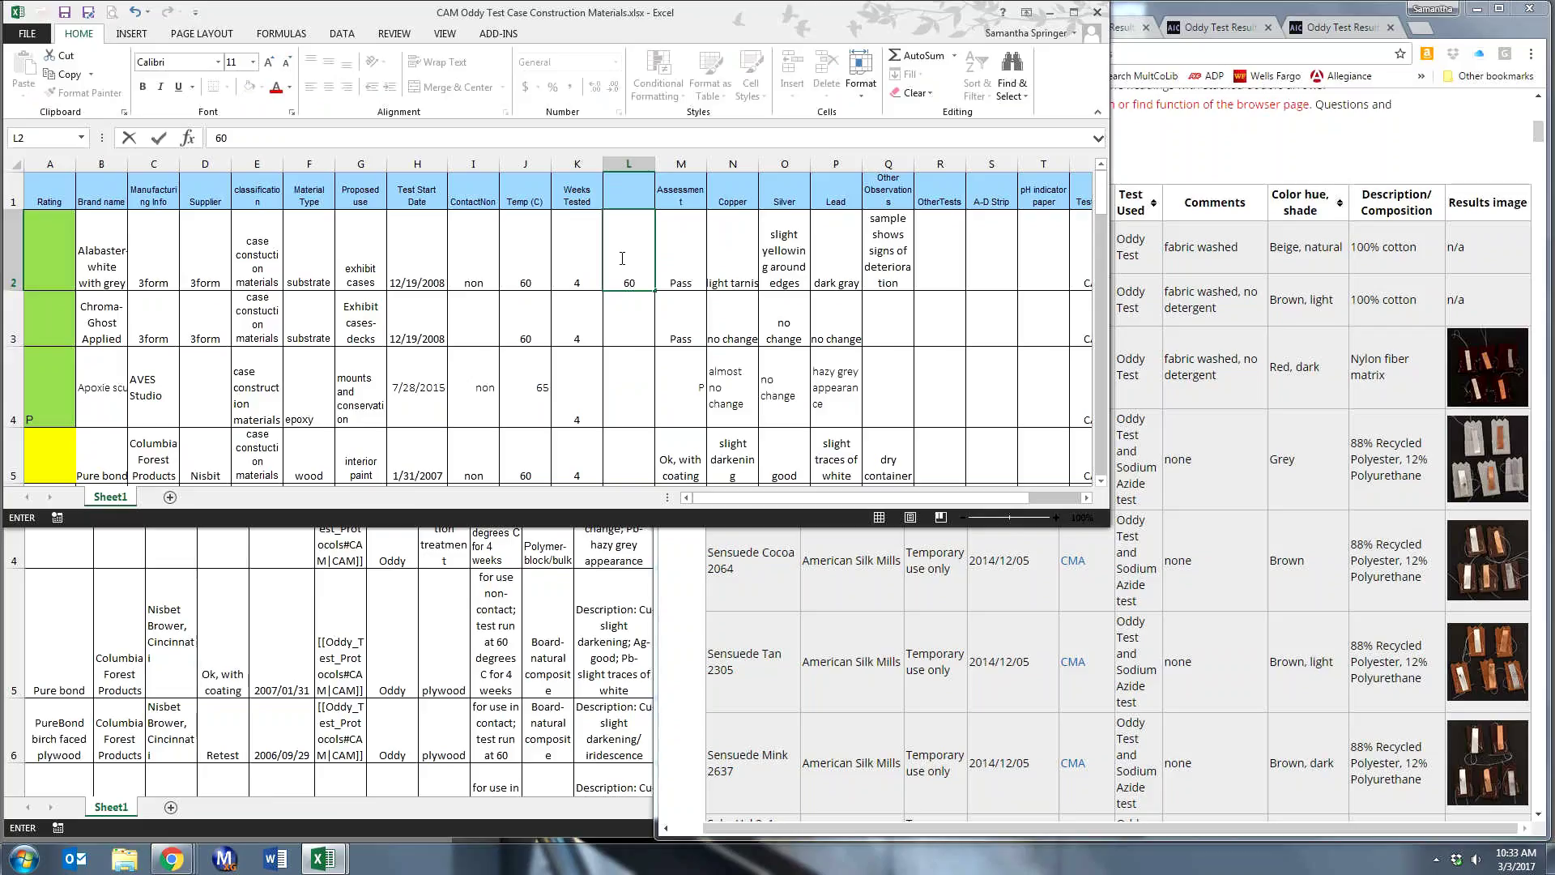
pyautogui.write(' degrees, 4 ww')
pyautogui.press('BackSpace')
pyautogui.write('eek')
pyautogui.press('Return')
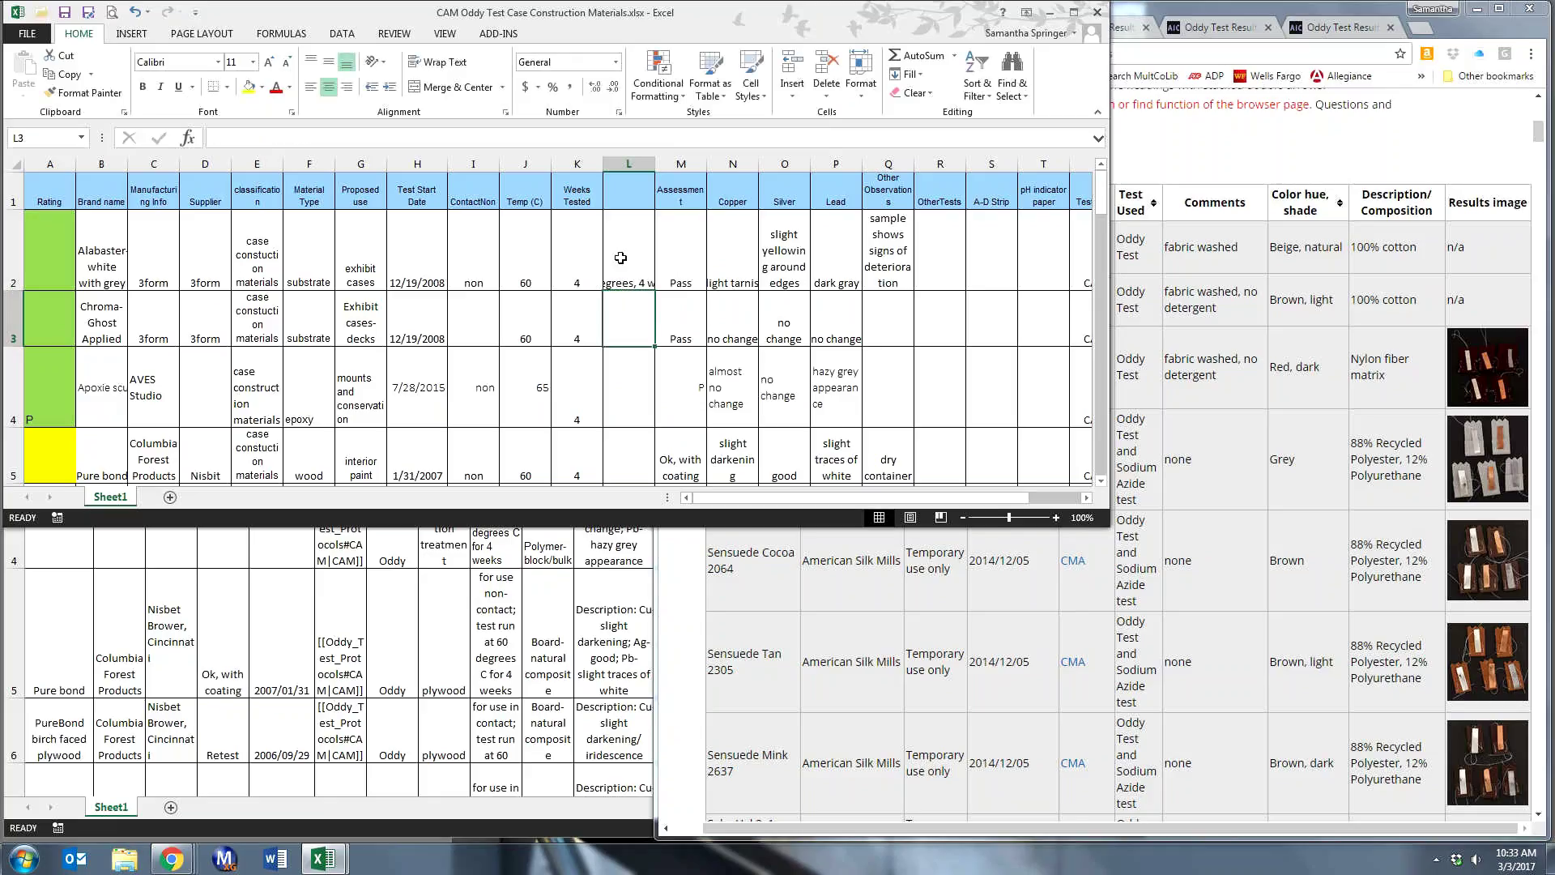
pyautogui.click(621, 257)
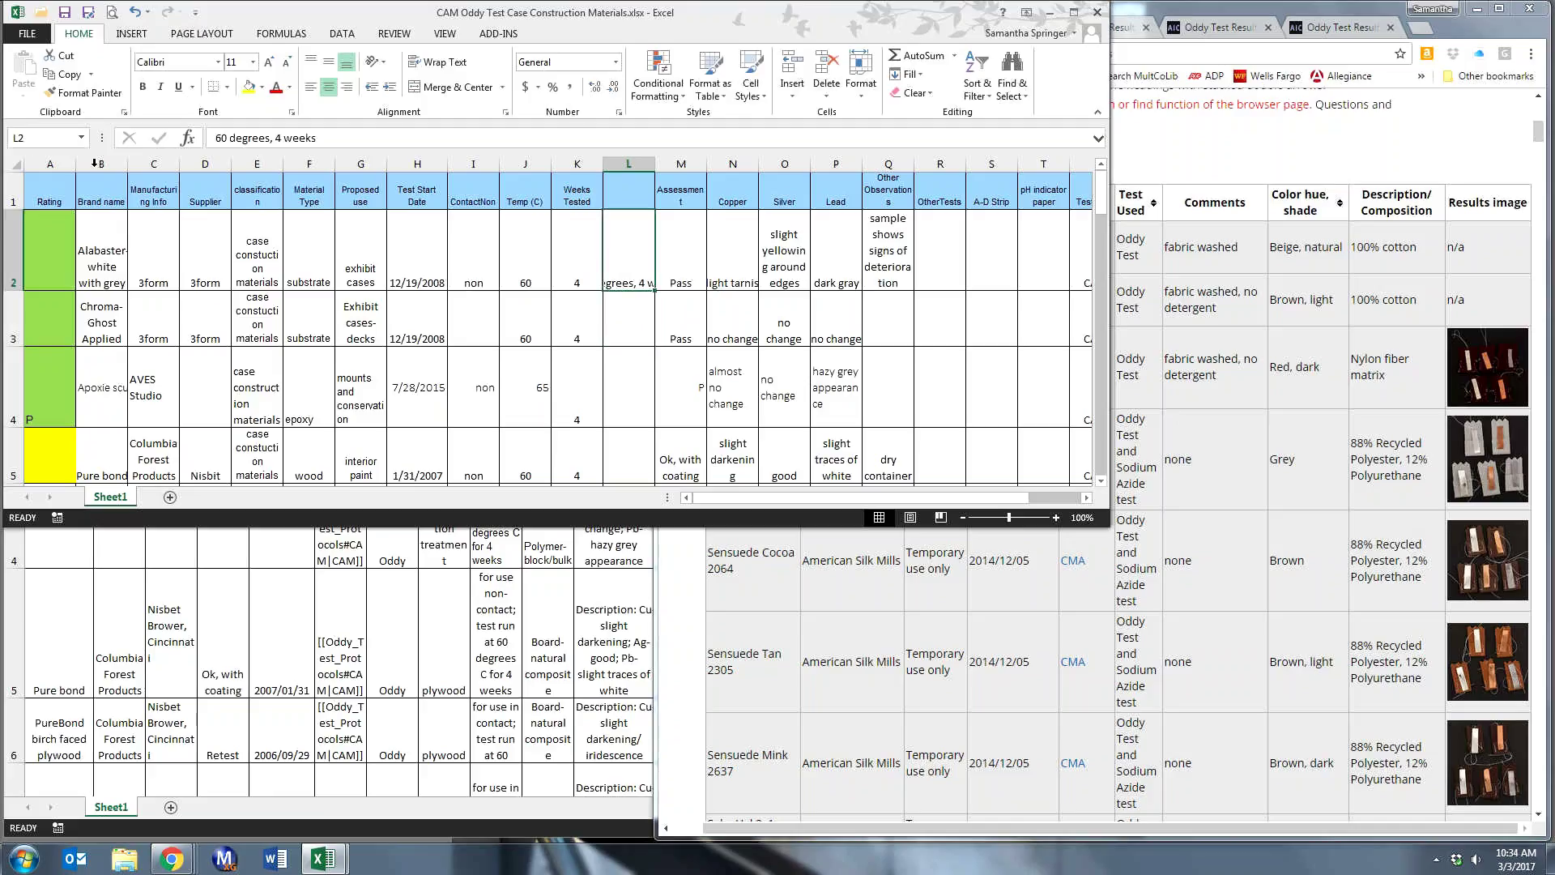
pyautogui.write('60, 4')
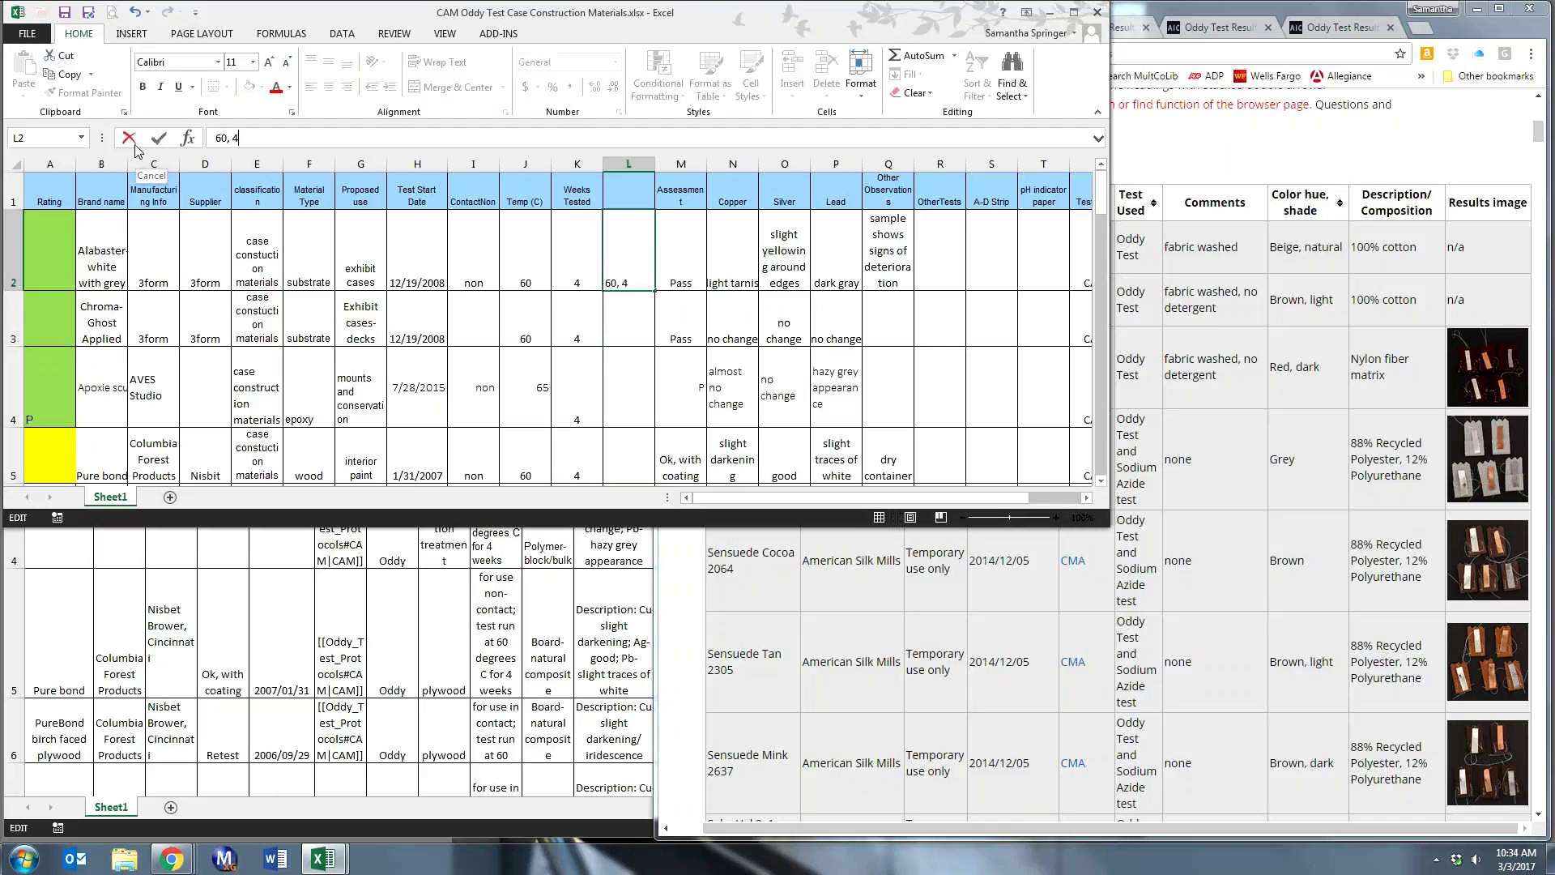
pyautogui.press('Return')
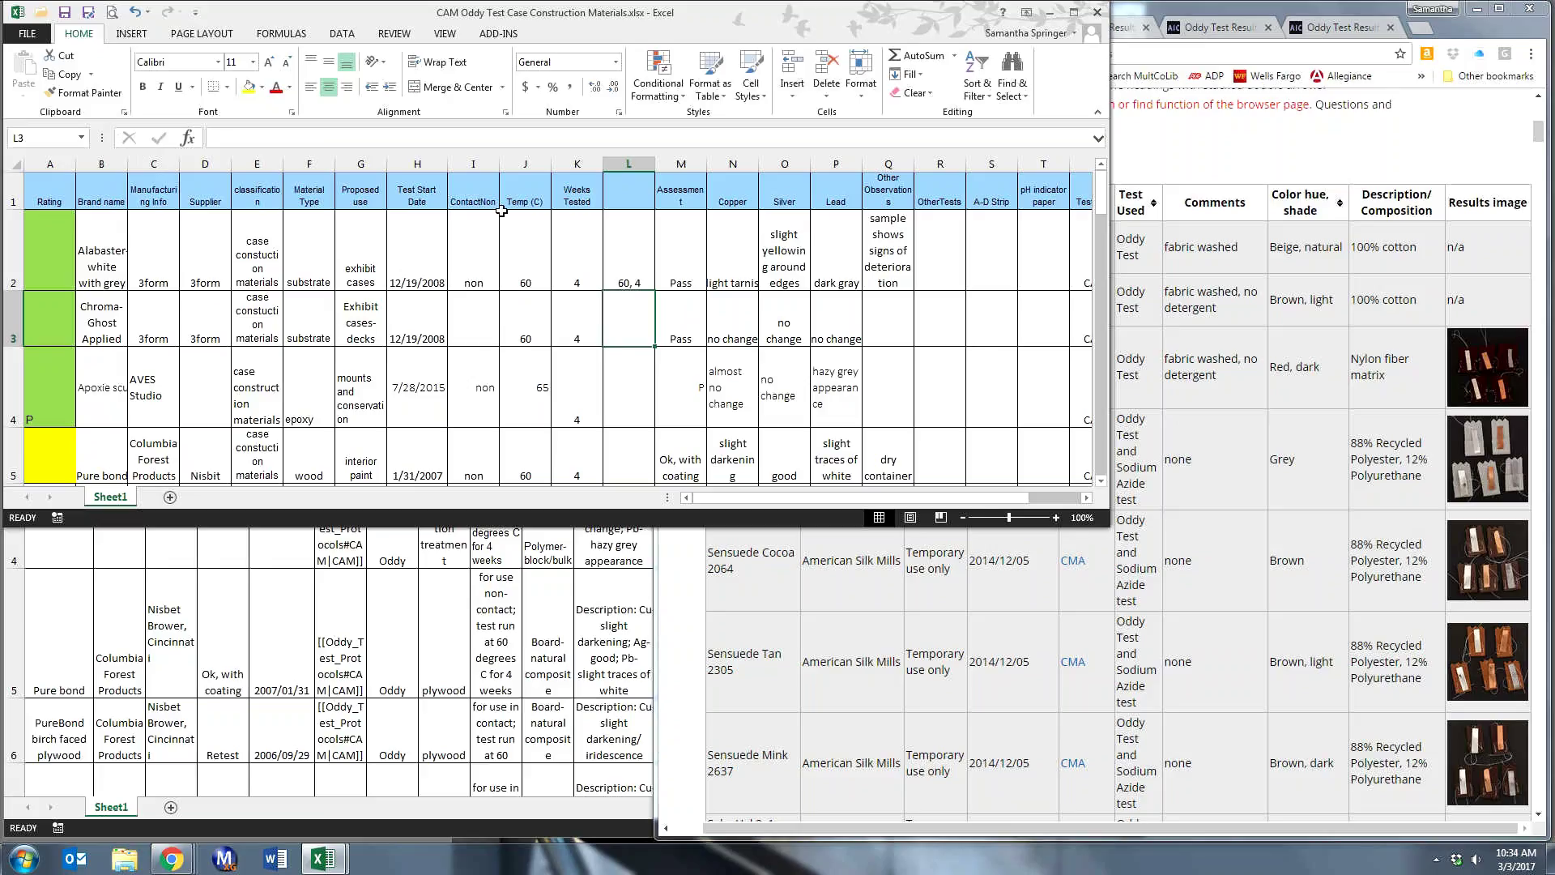
pyautogui.doubleClick(617, 324)
pyautogui.write('60, 4')
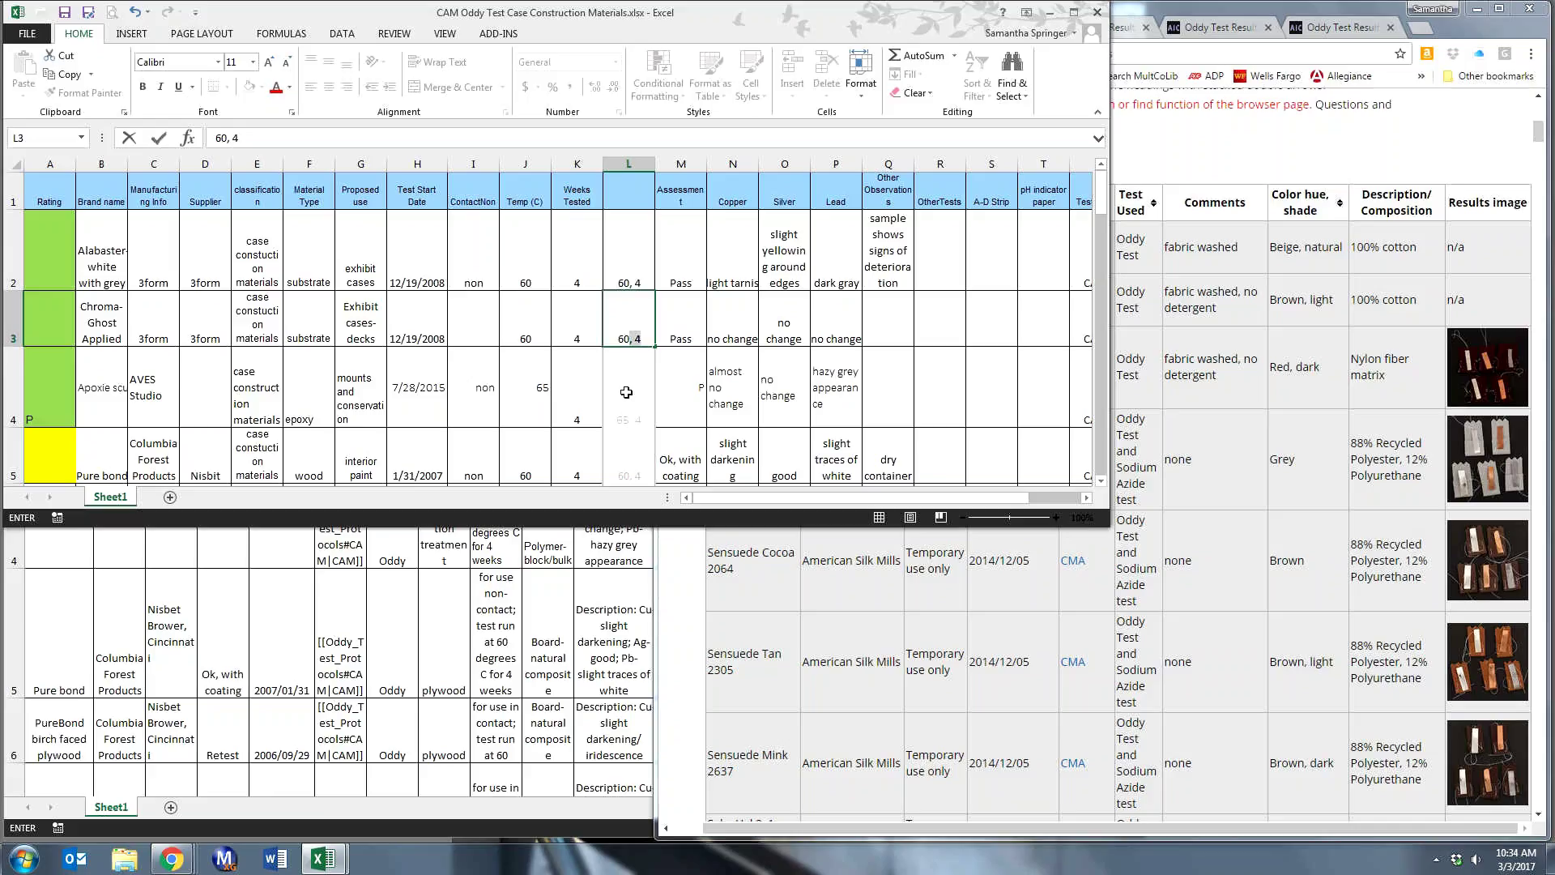
# - Accept Flash Fill so column L gets pairs like '65, 4' and '60C, 4', then check the rows
pyautogui.press('Return')
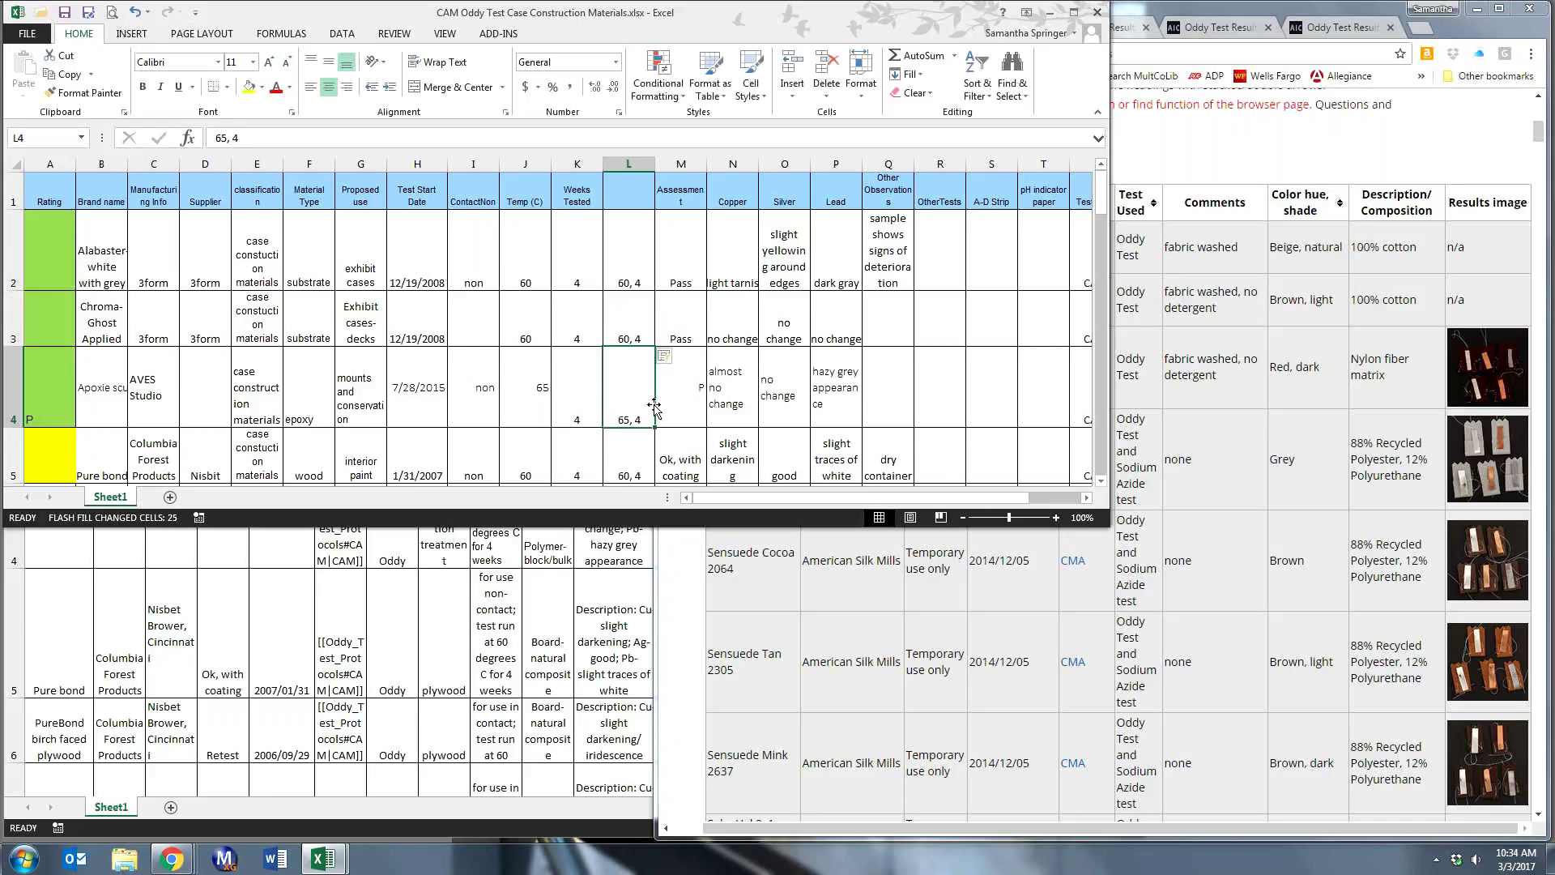
pyautogui.scroll(-2, 655, 409)
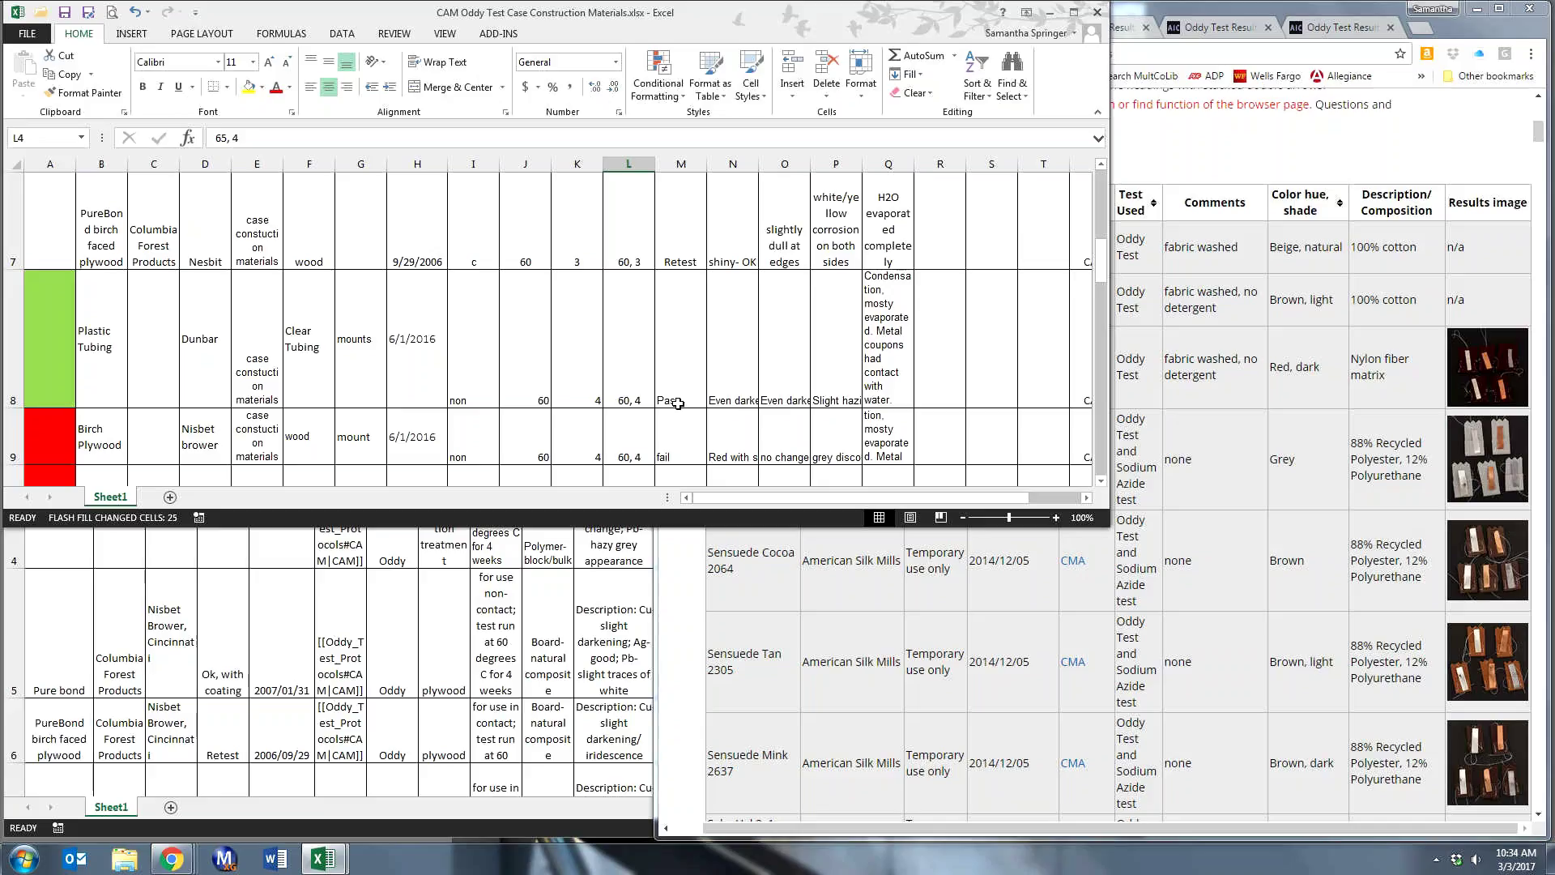
pyautogui.scroll(-3, 677, 403)
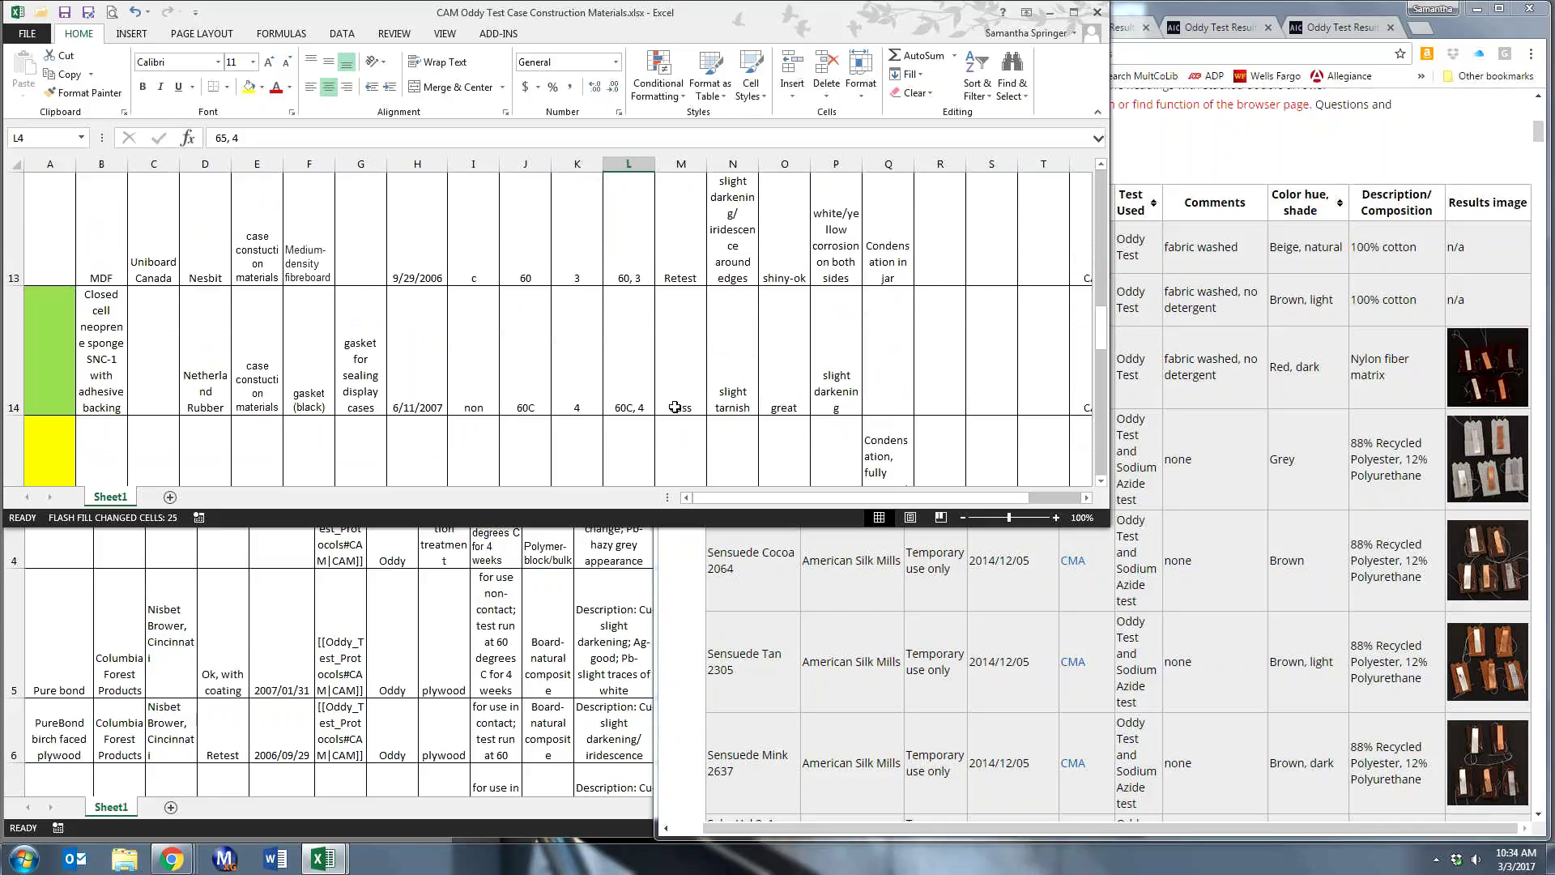
pyautogui.scroll(4, 674, 407)
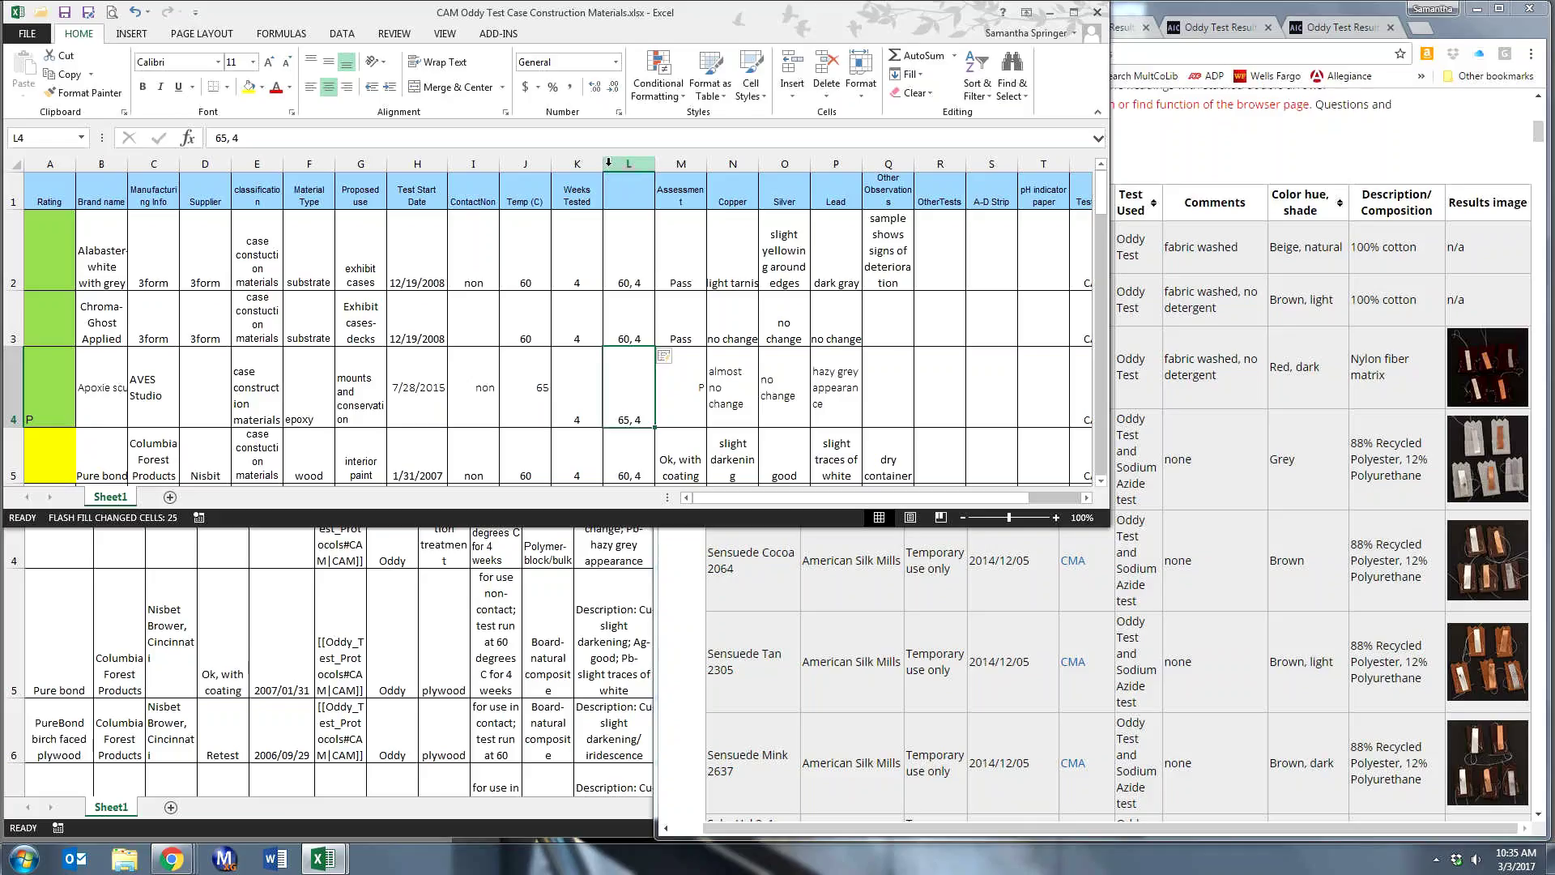
pyautogui.click(432, 651)
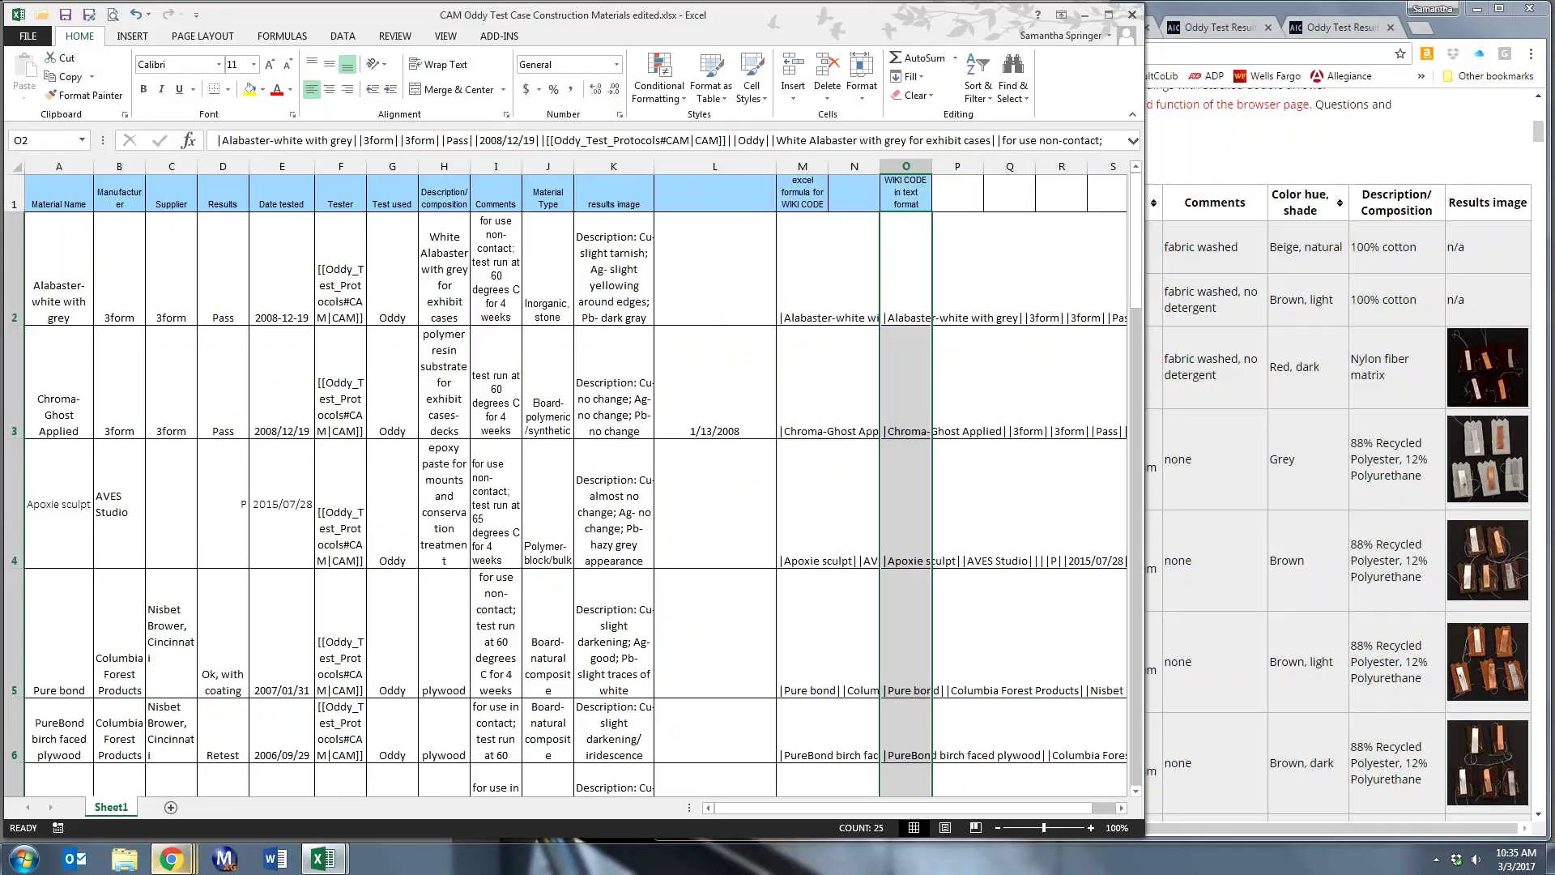
pyautogui.click(323, 858)
pyautogui.click(235, 769)
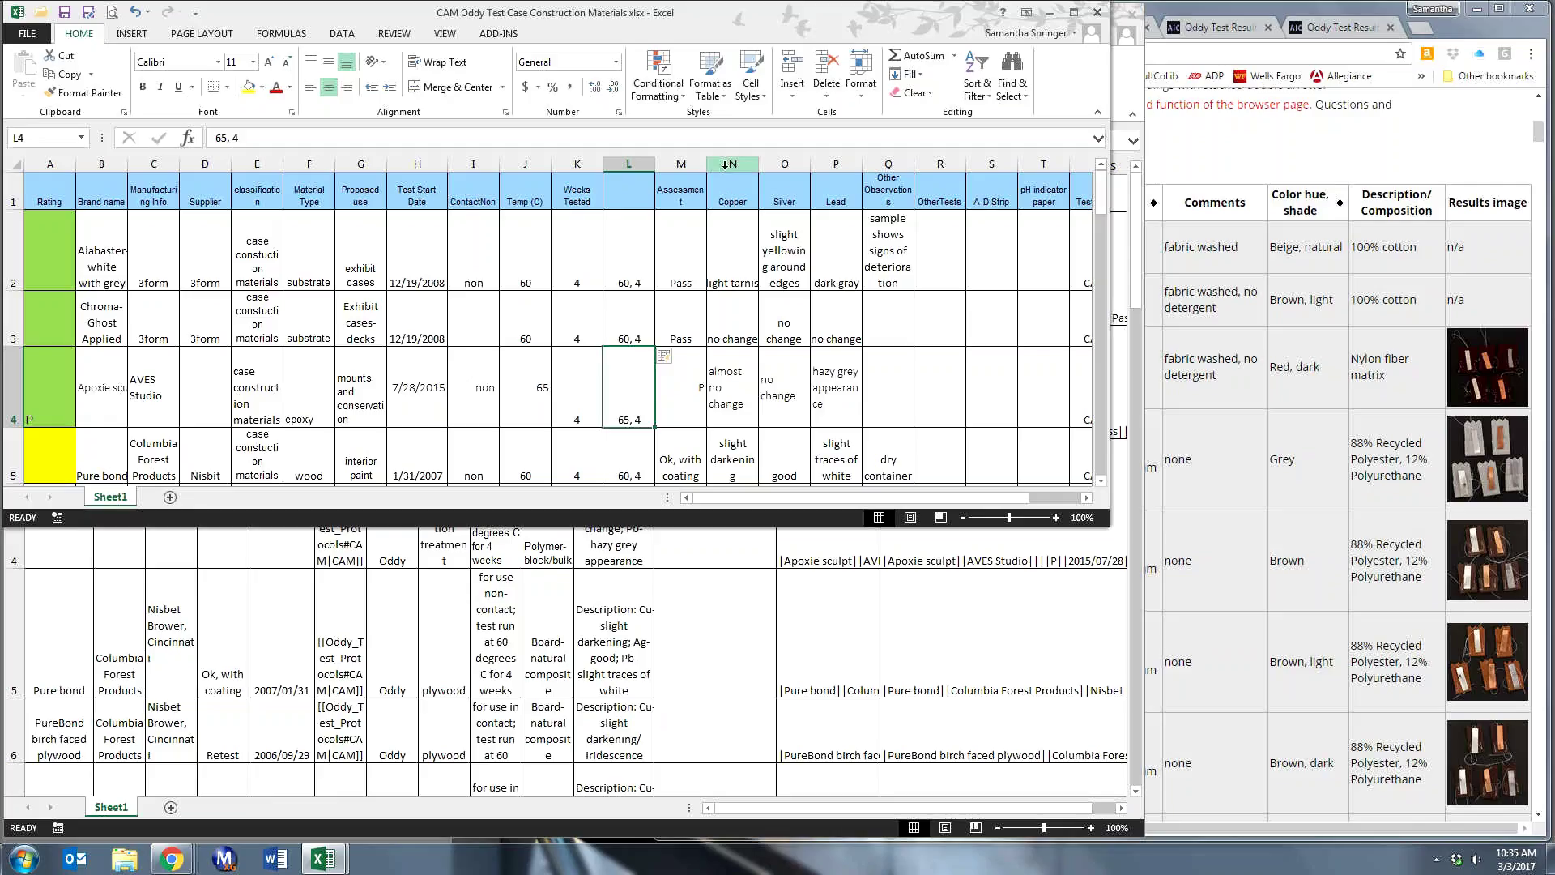
# - Insert an empty column N before Copper and select N2 in the formula bar
pyautogui.click(727, 163)
pyautogui.rightClick(728, 164)
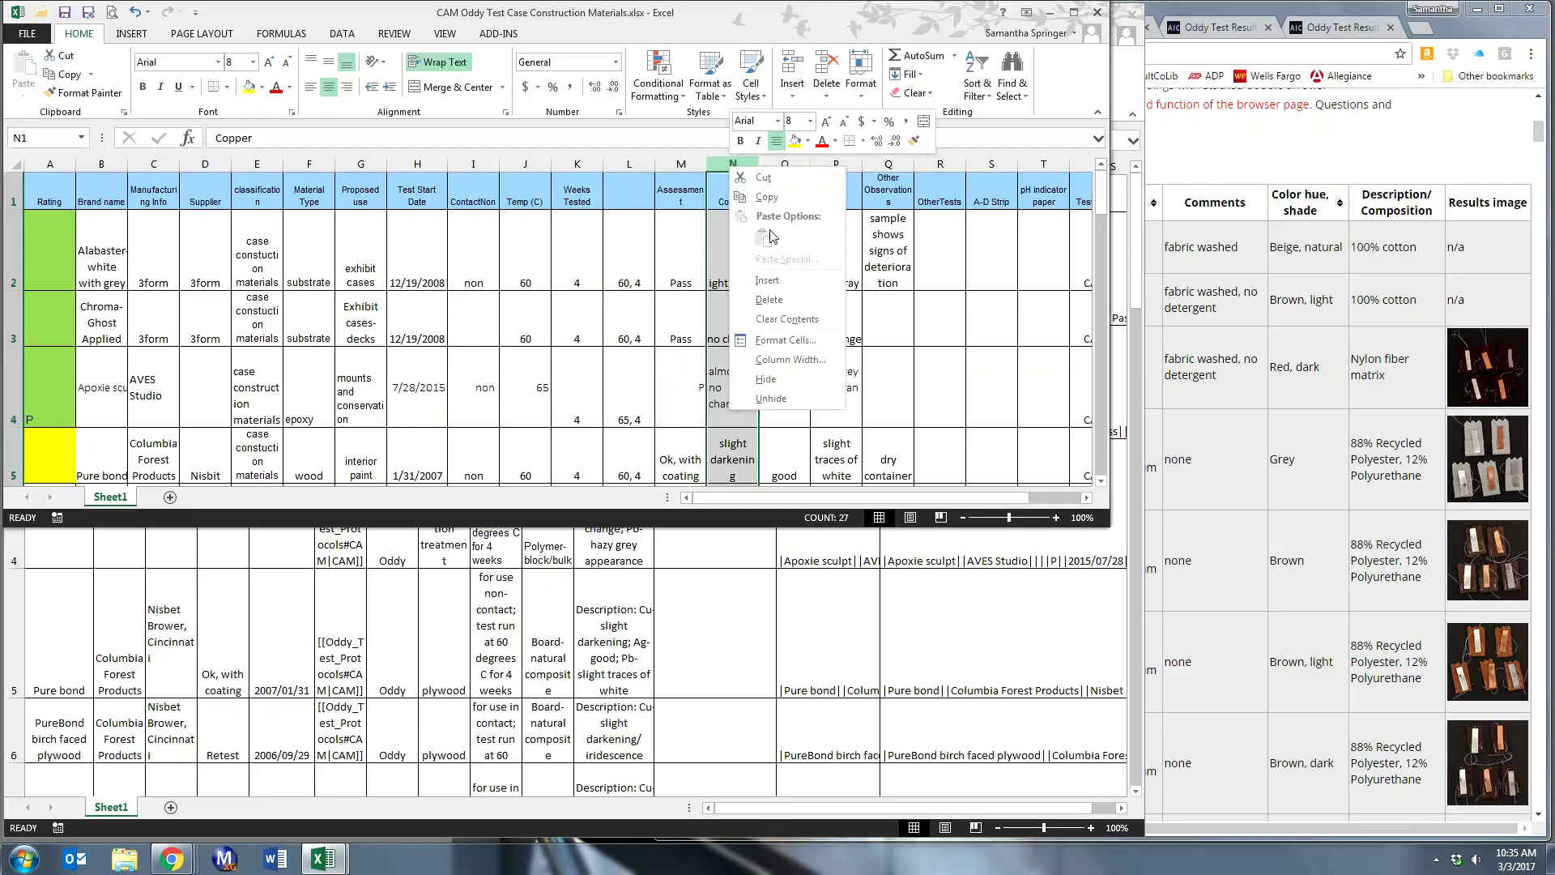
pyautogui.click(768, 281)
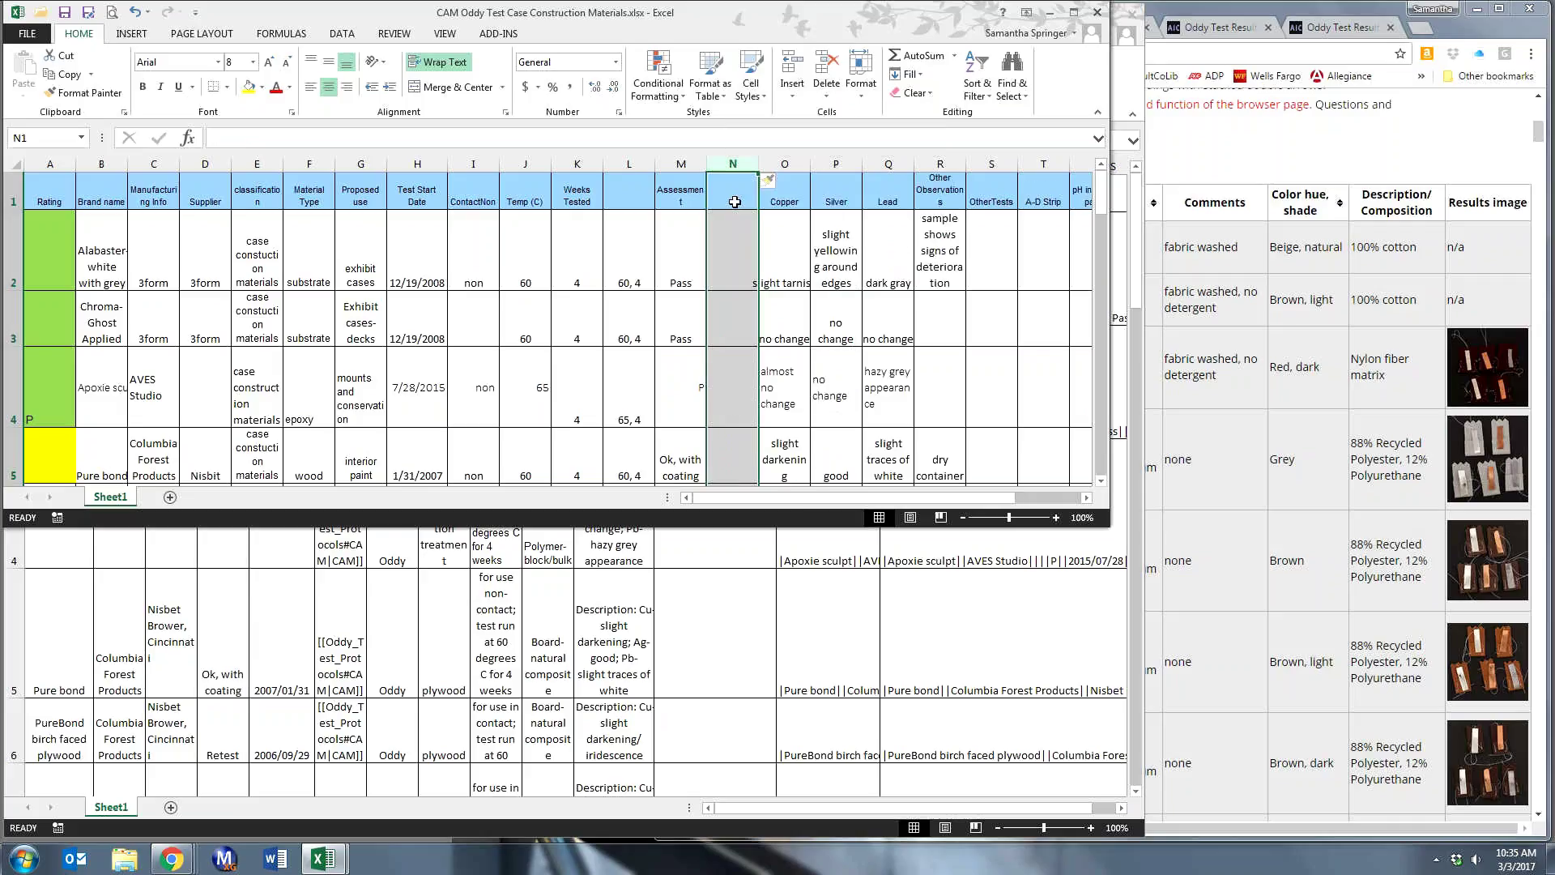
pyautogui.click(729, 244)
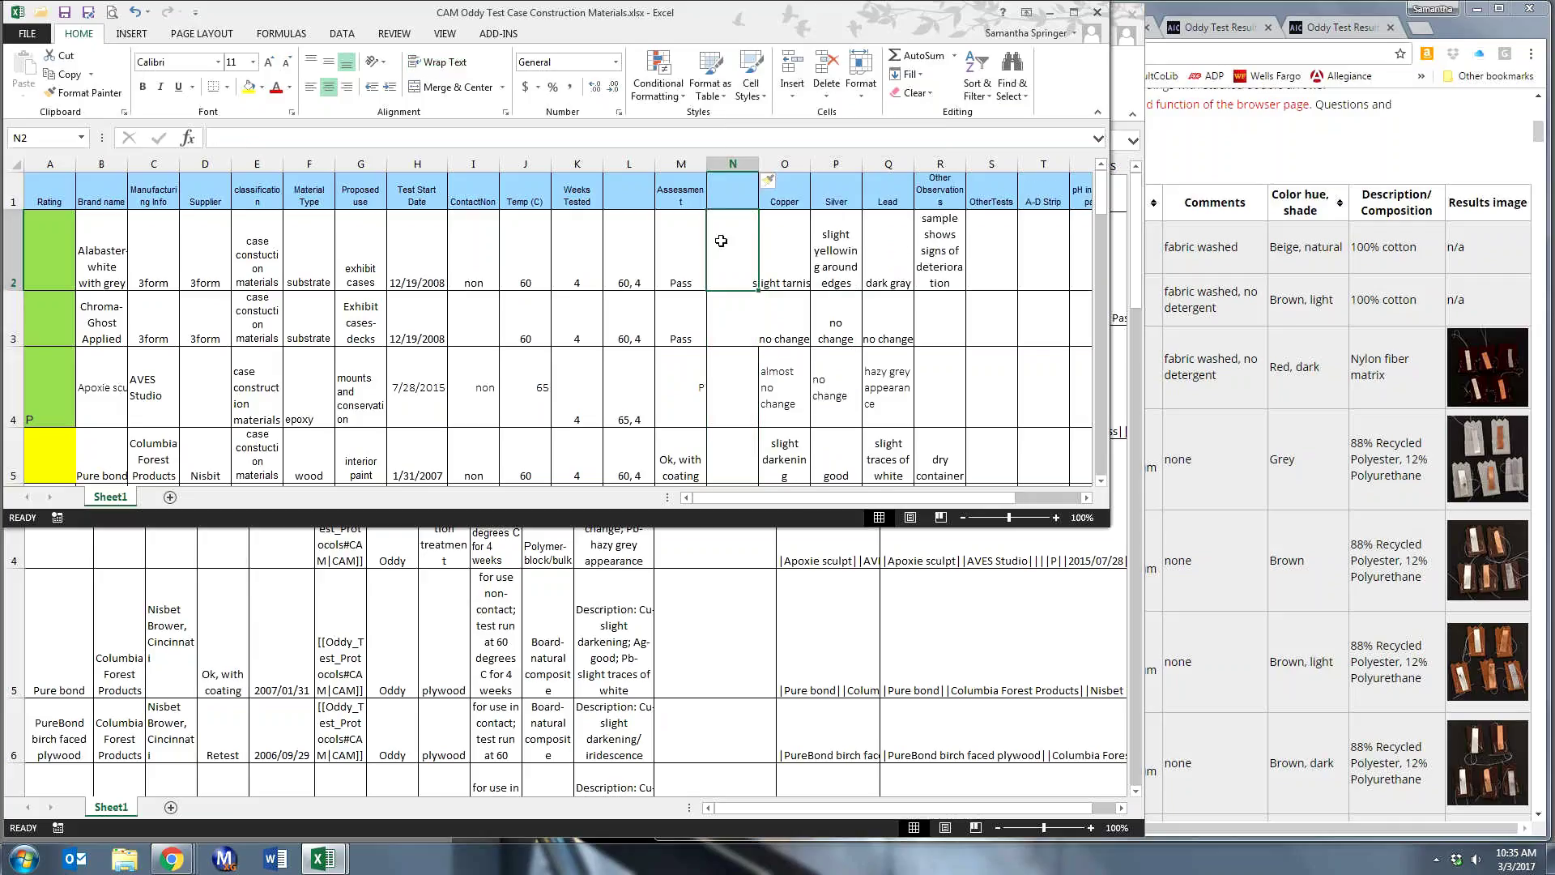
pyautogui.click(326, 139)
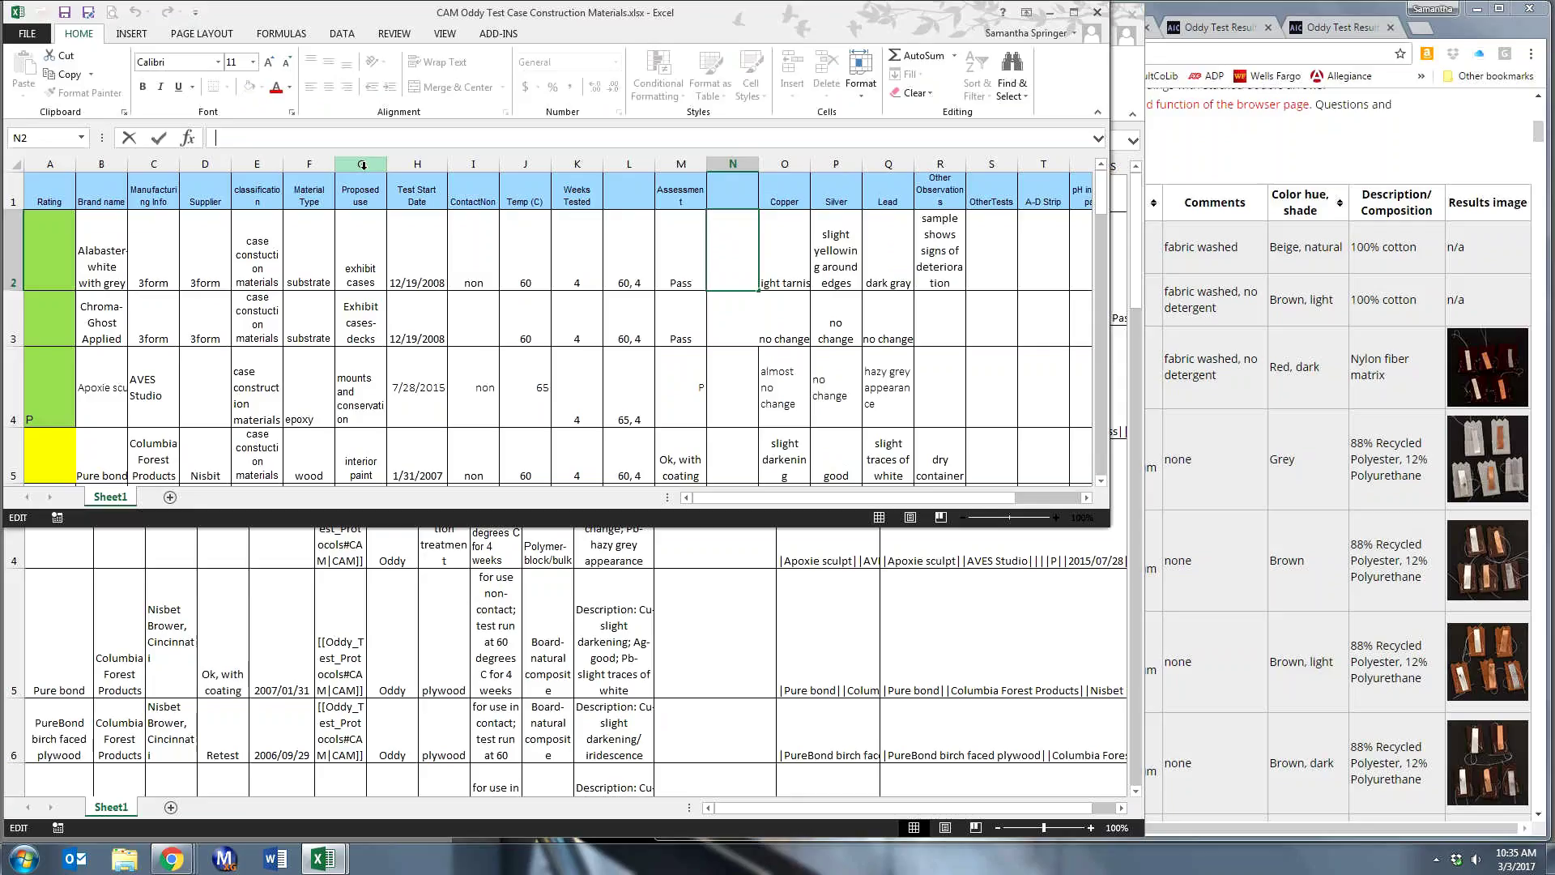
# - Start N2's formula as =(O2&""), referencing the Copper observation in O2
pyautogui.write('=')
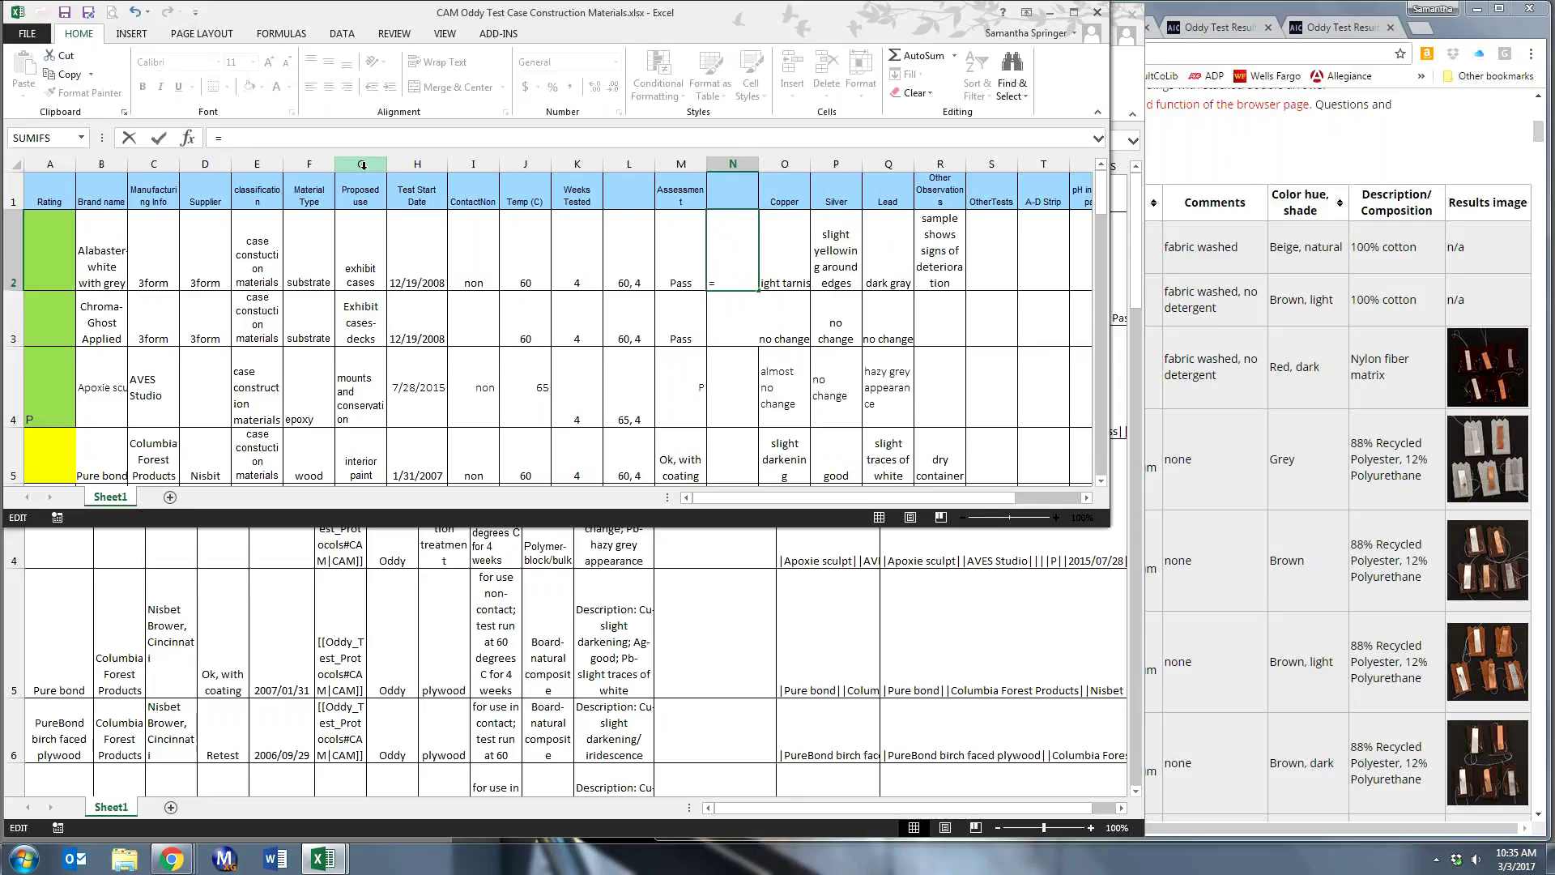
pyautogui.write('(')
pyautogui.click(789, 267)
pyautogui.click(789, 267)
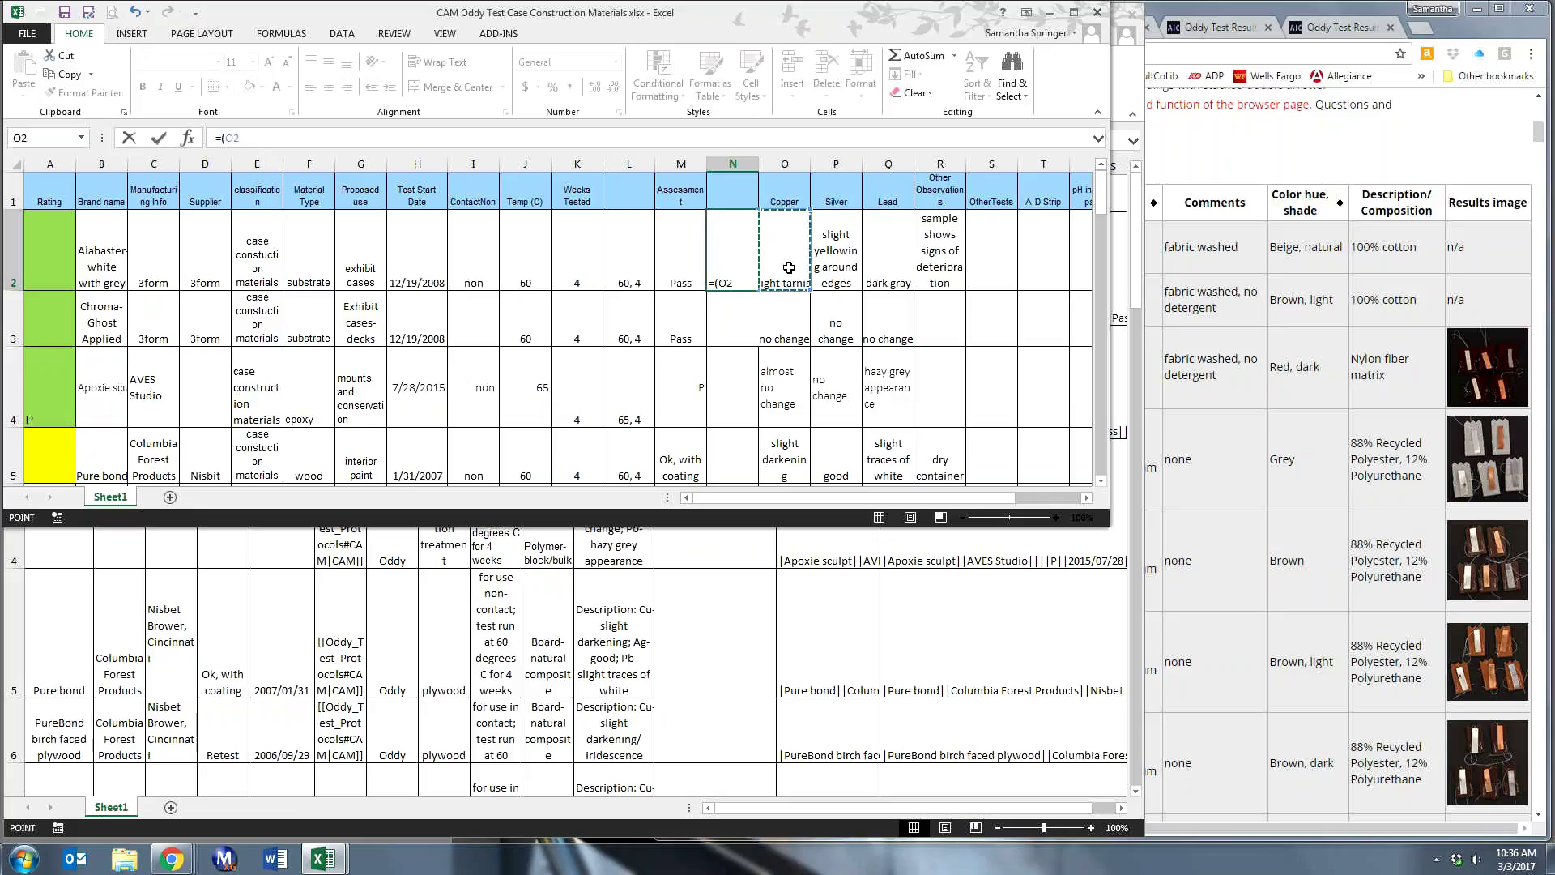
pyautogui.write('&')
pyautogui.press('Return')
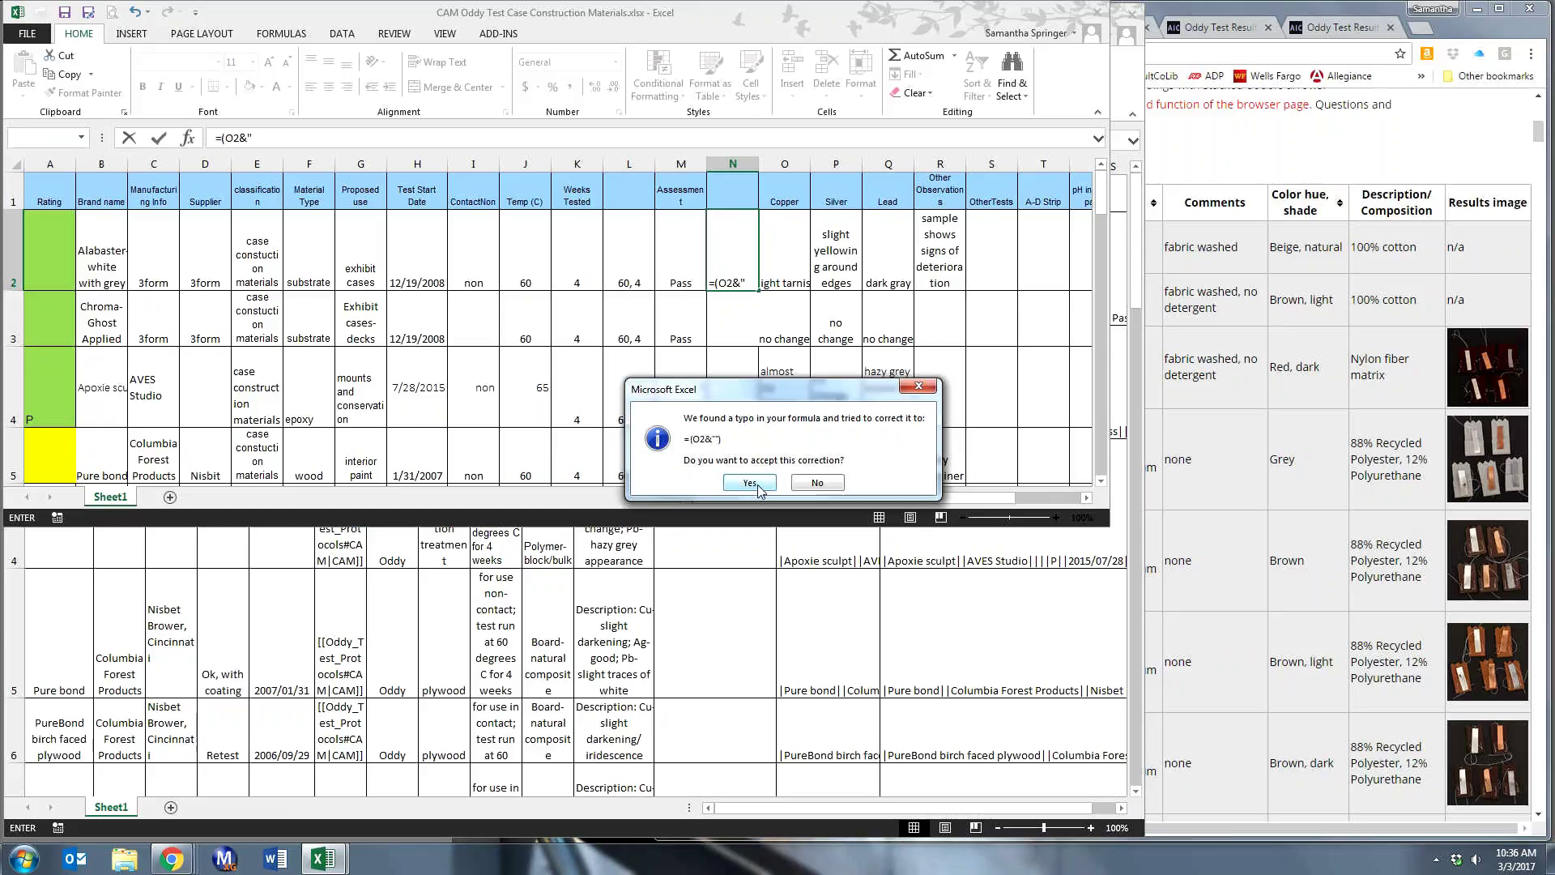
pyautogui.click(762, 486)
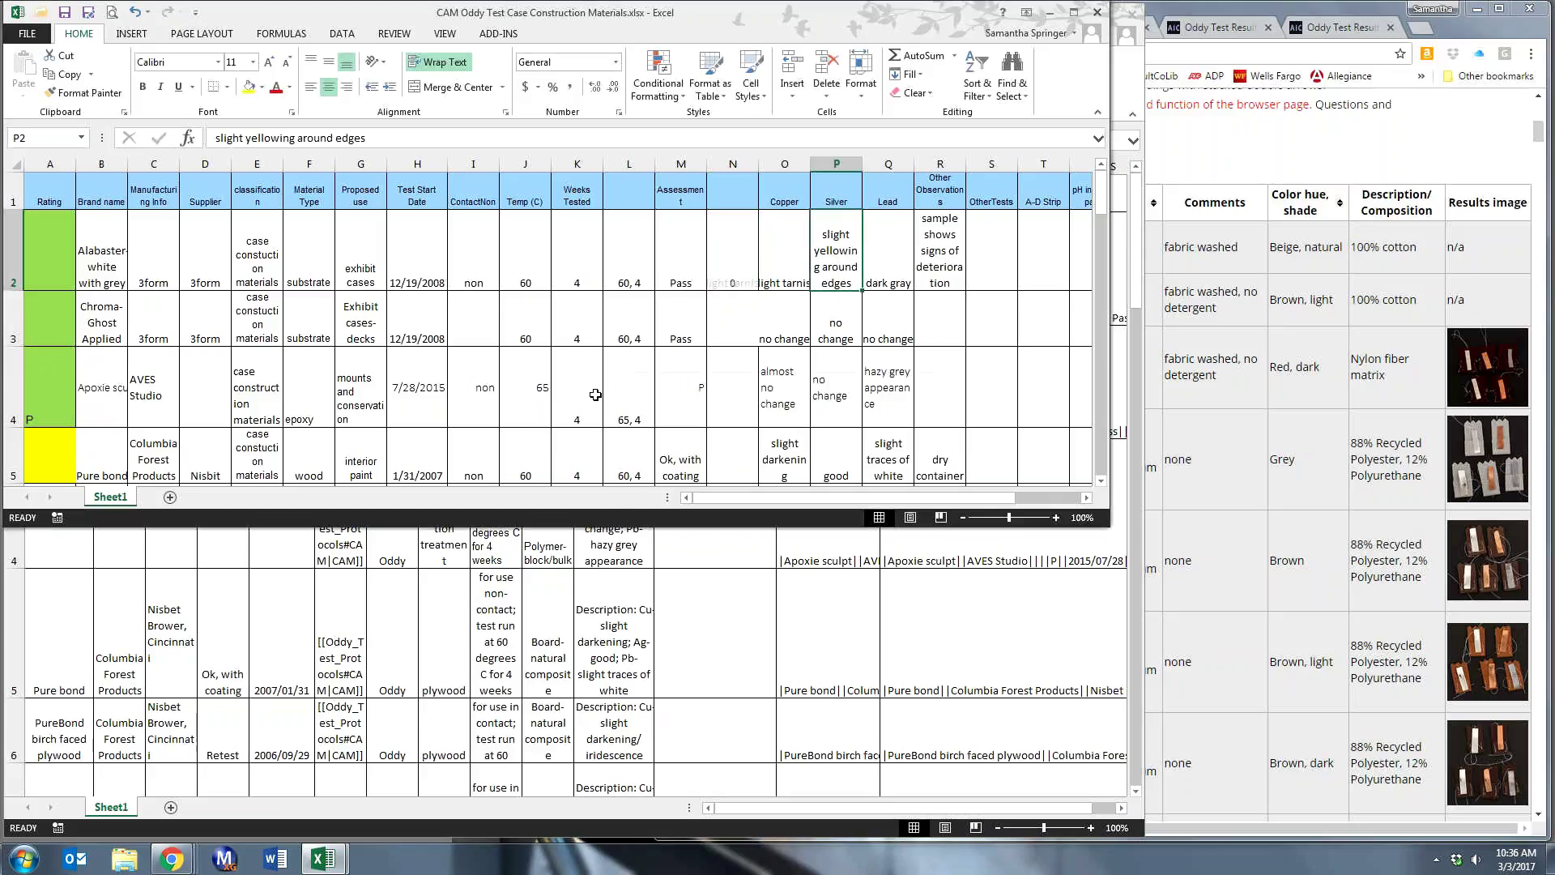
pyautogui.click(737, 261)
pyautogui.click(253, 138)
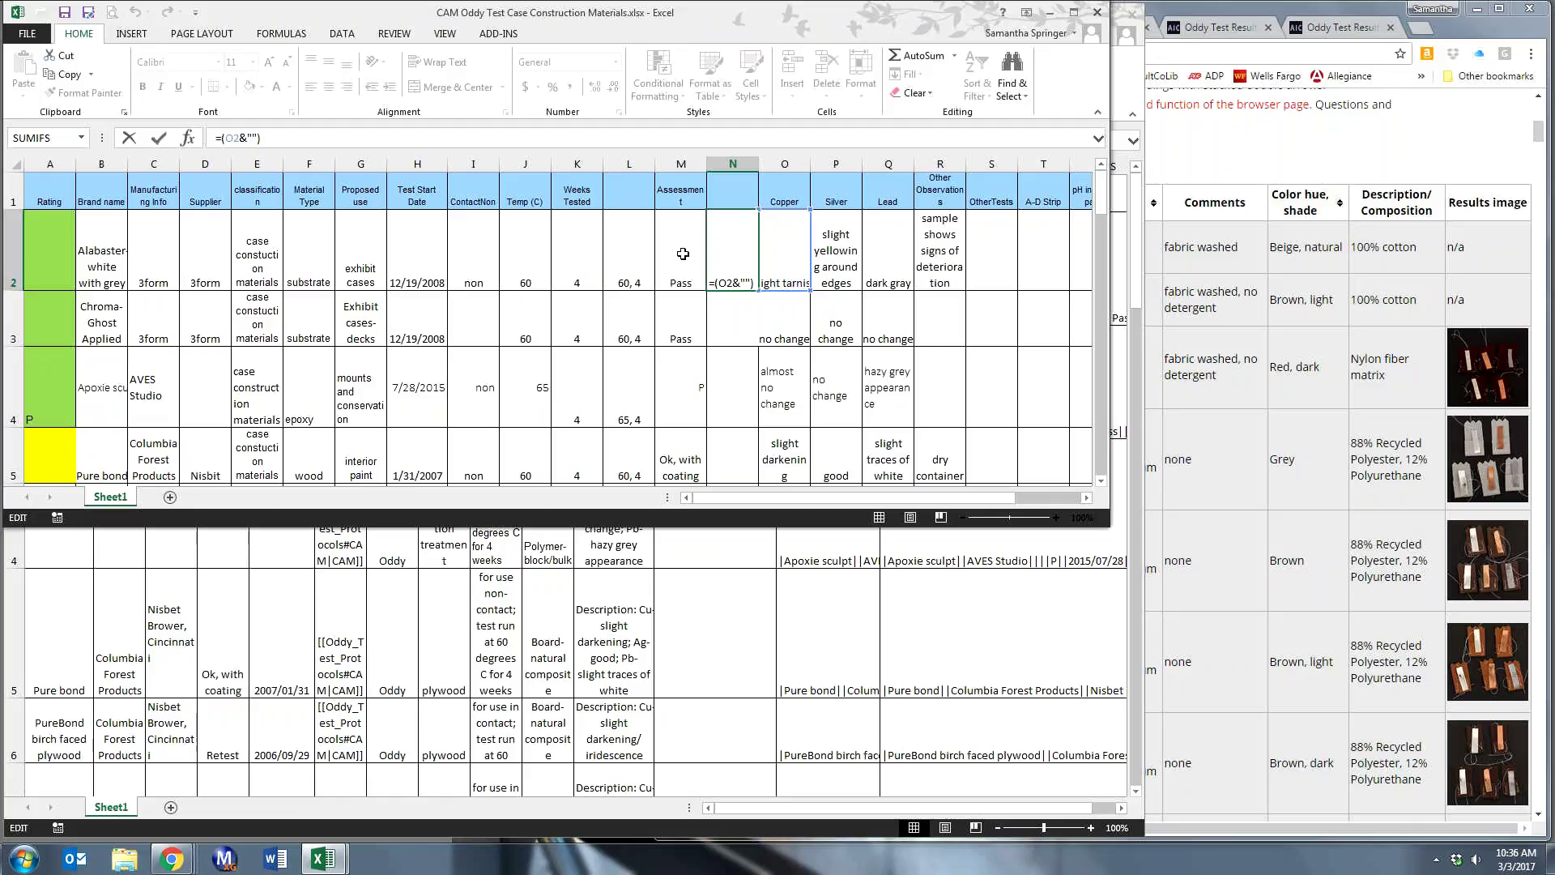
pyautogui.click(841, 267)
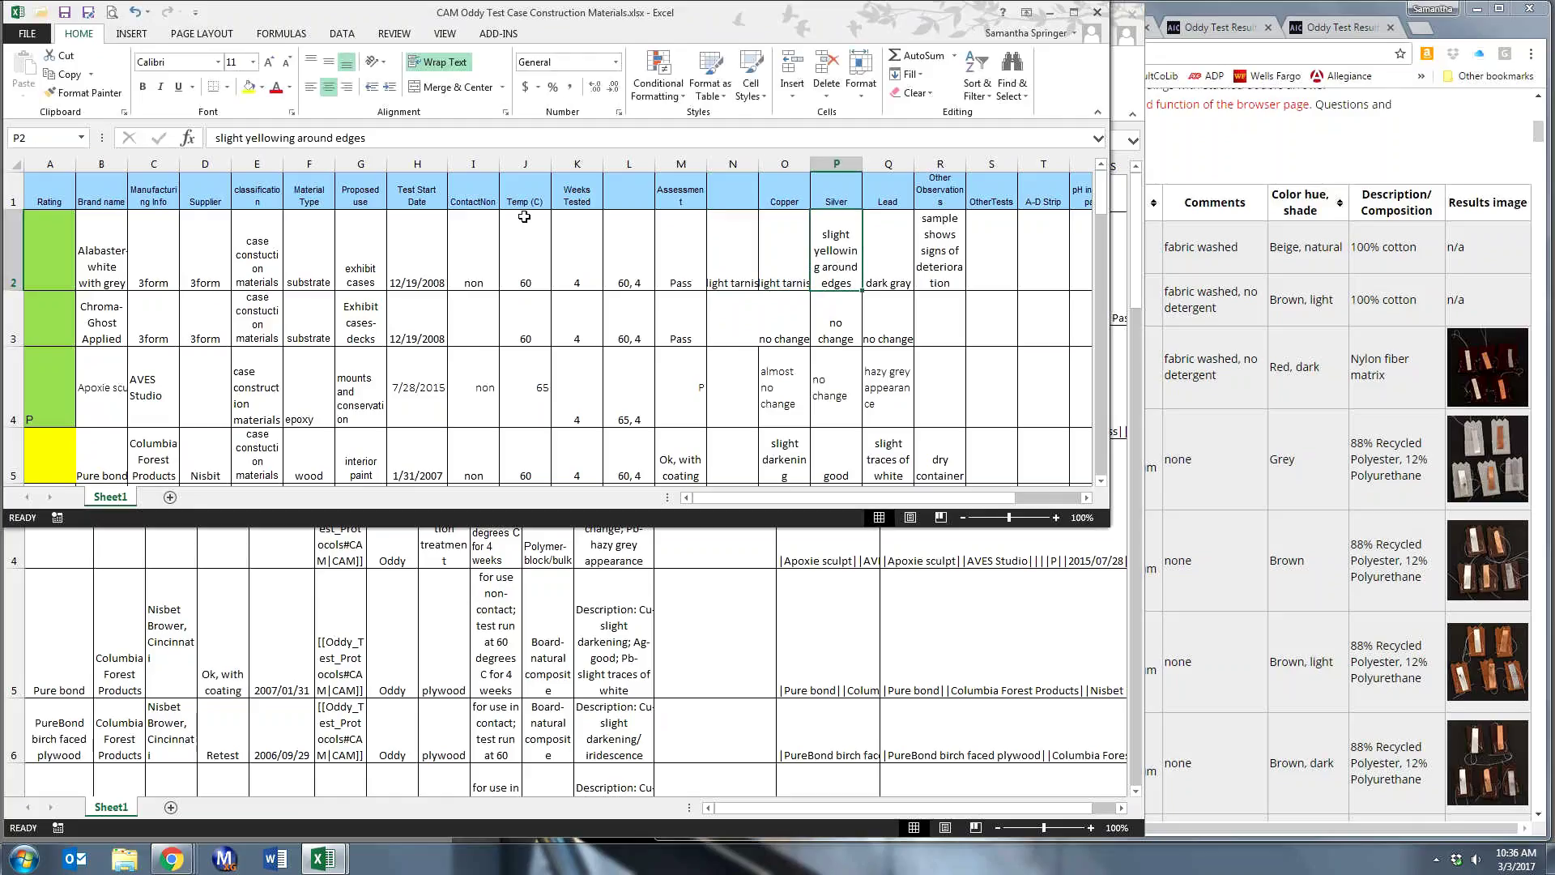
pyautogui.click(743, 256)
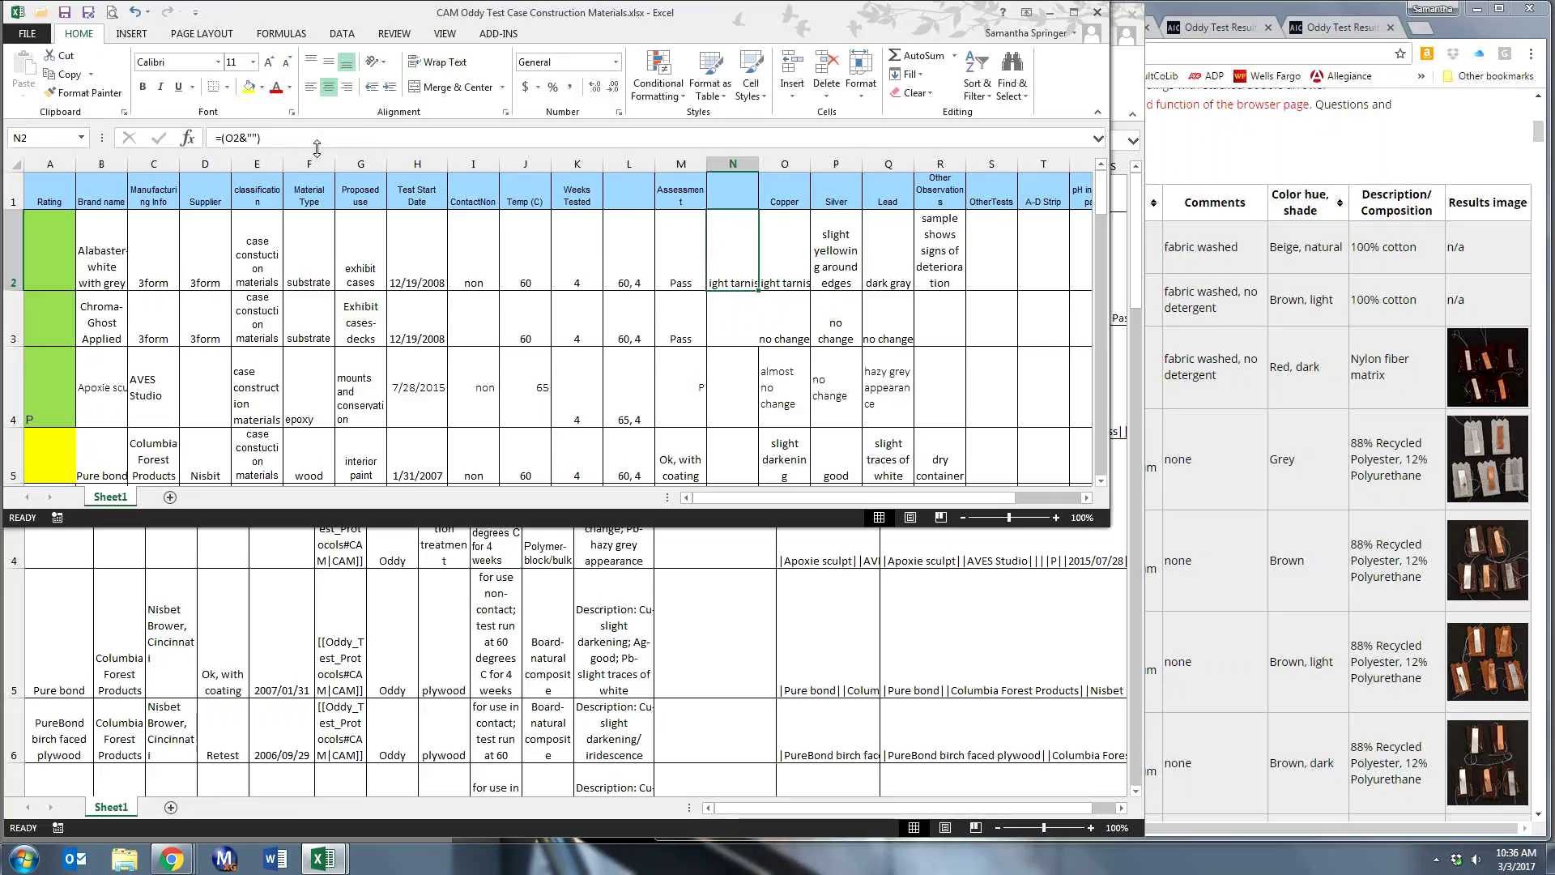
pyautogui.click(247, 140)
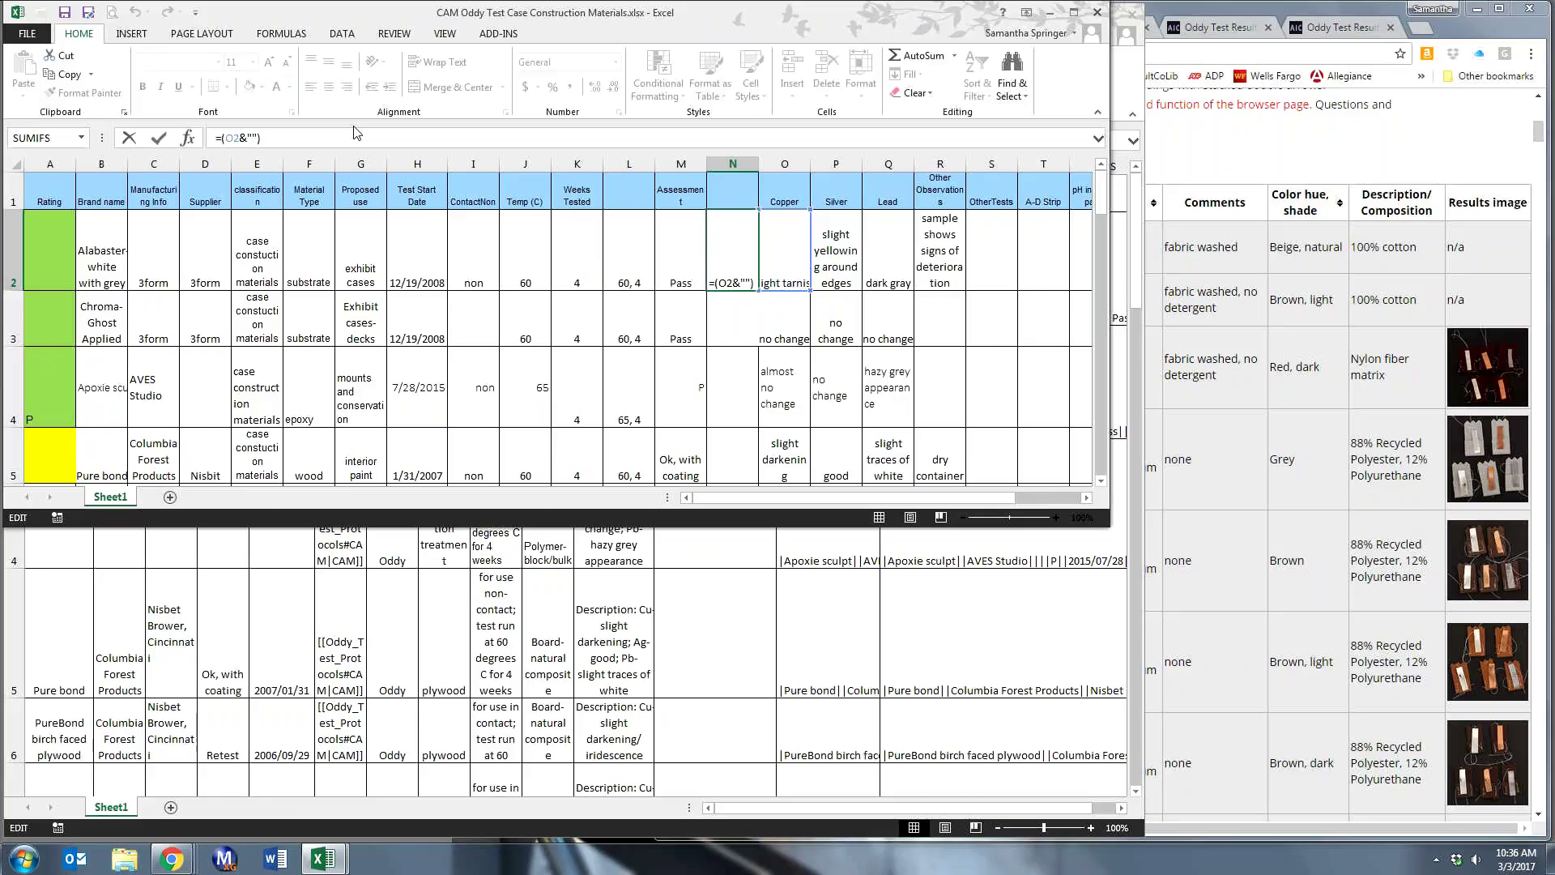
# - Extend N2's formula to =(O2&"on copper; "&P2&"on silv"), adding the Silver observation
pyautogui.write('on copper')
pyautogui.write('&')
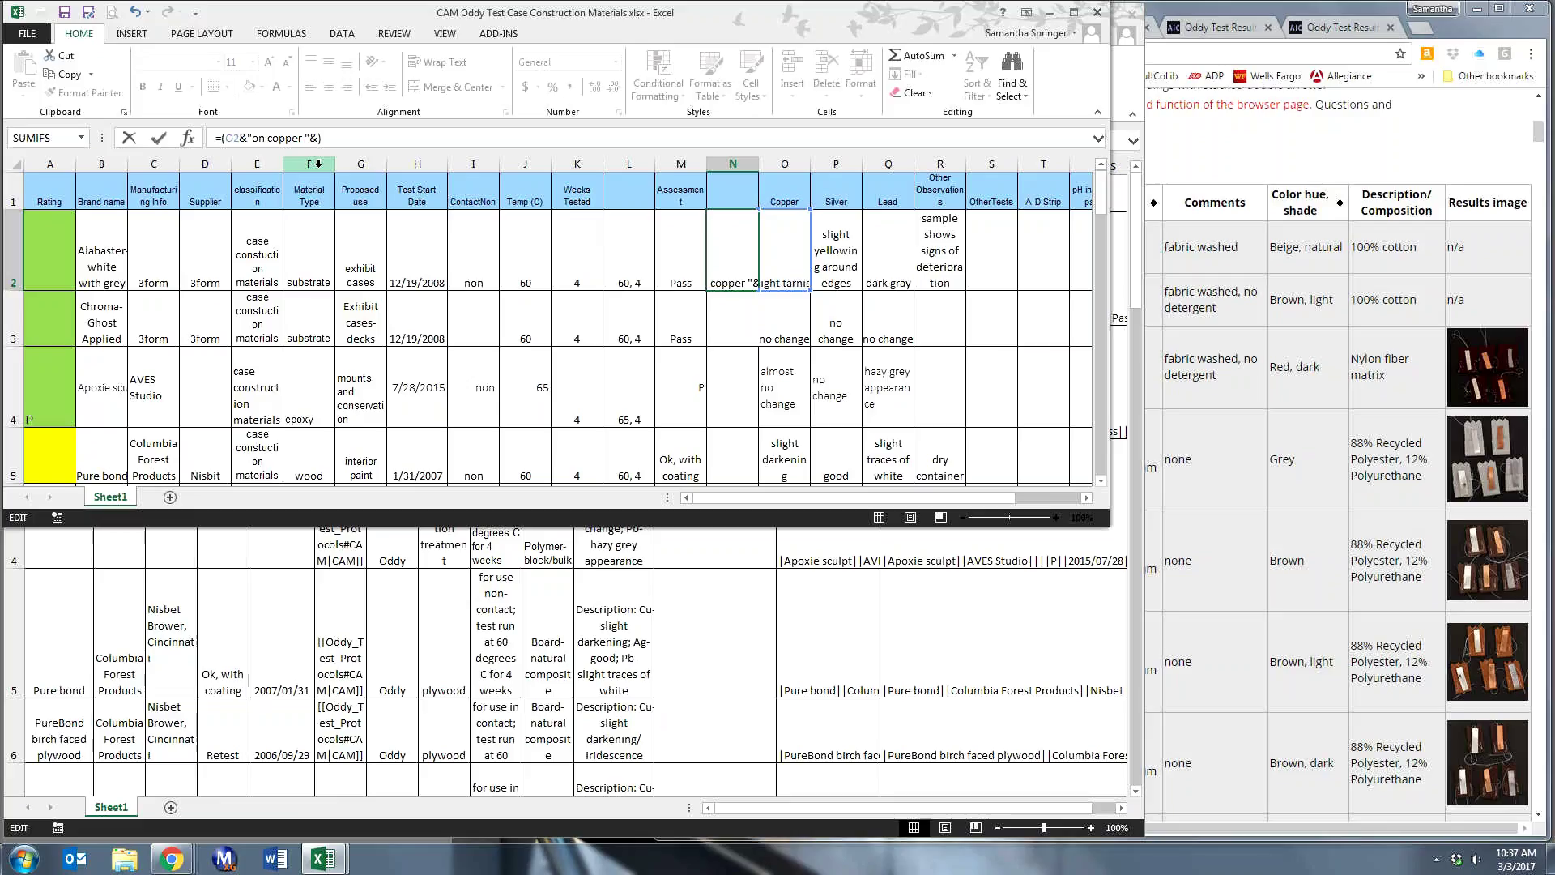
pyautogui.write(',')
pyautogui.press('BackSpace')
pyautogui.write(';')
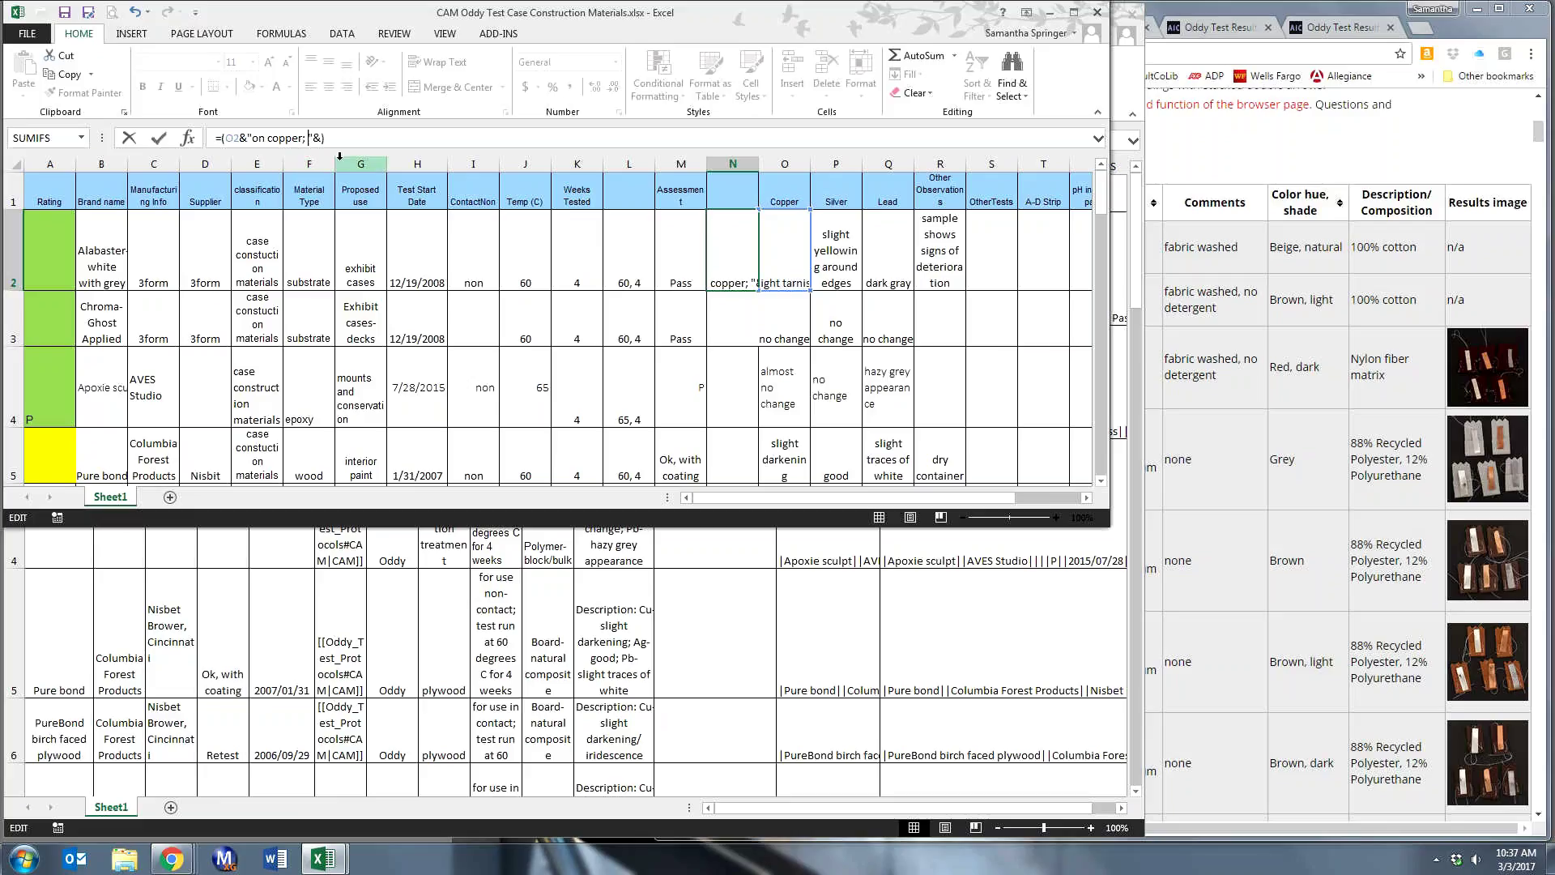
pyautogui.click(830, 252)
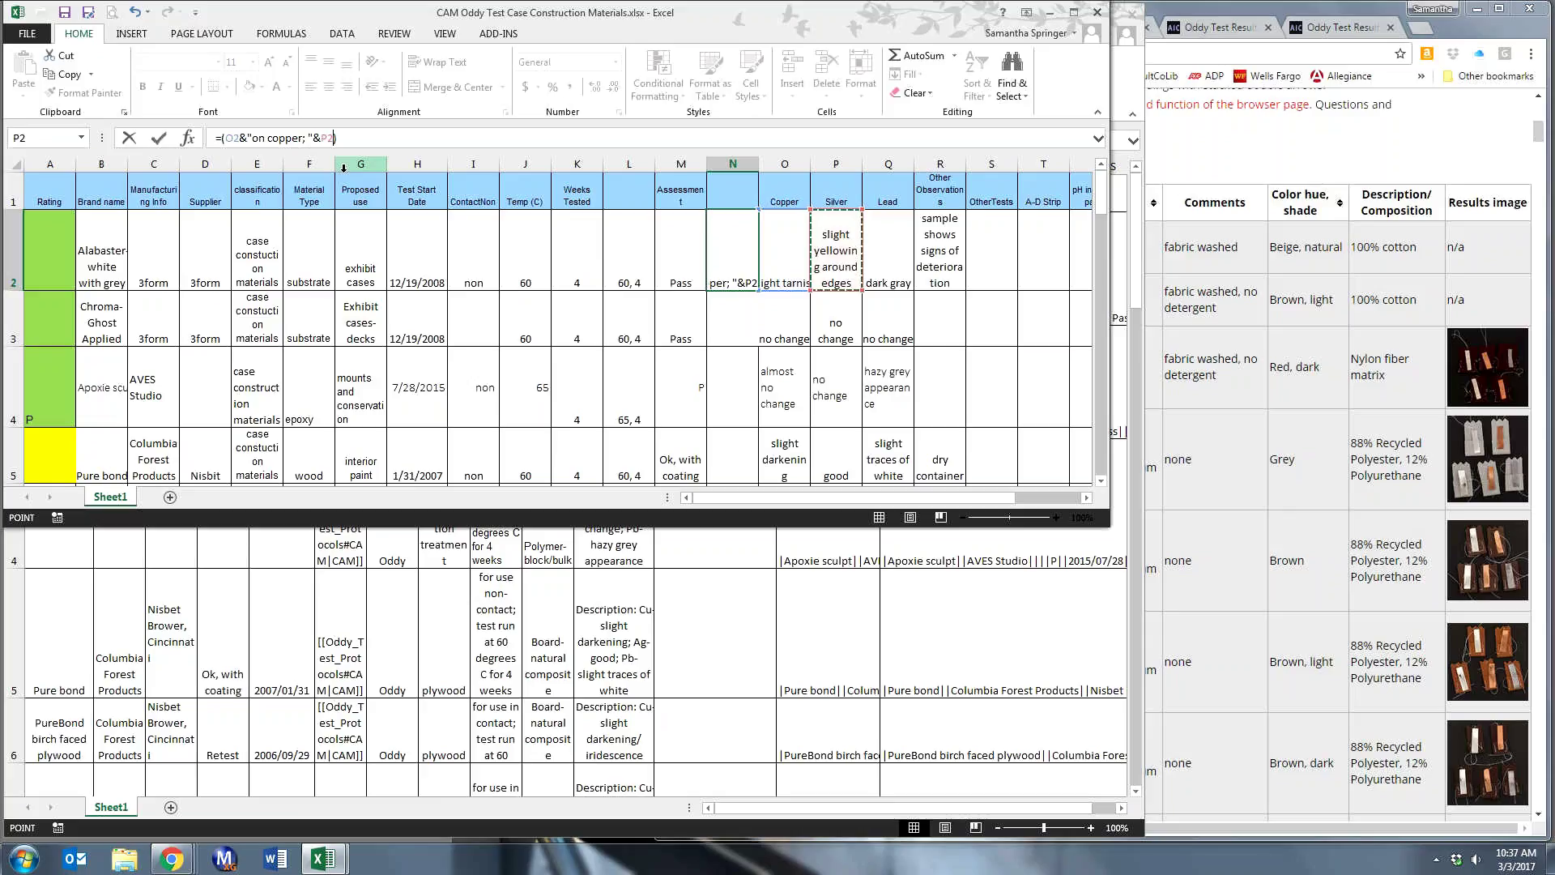
pyautogui.write('&"')
pyautogui.write('on silv')
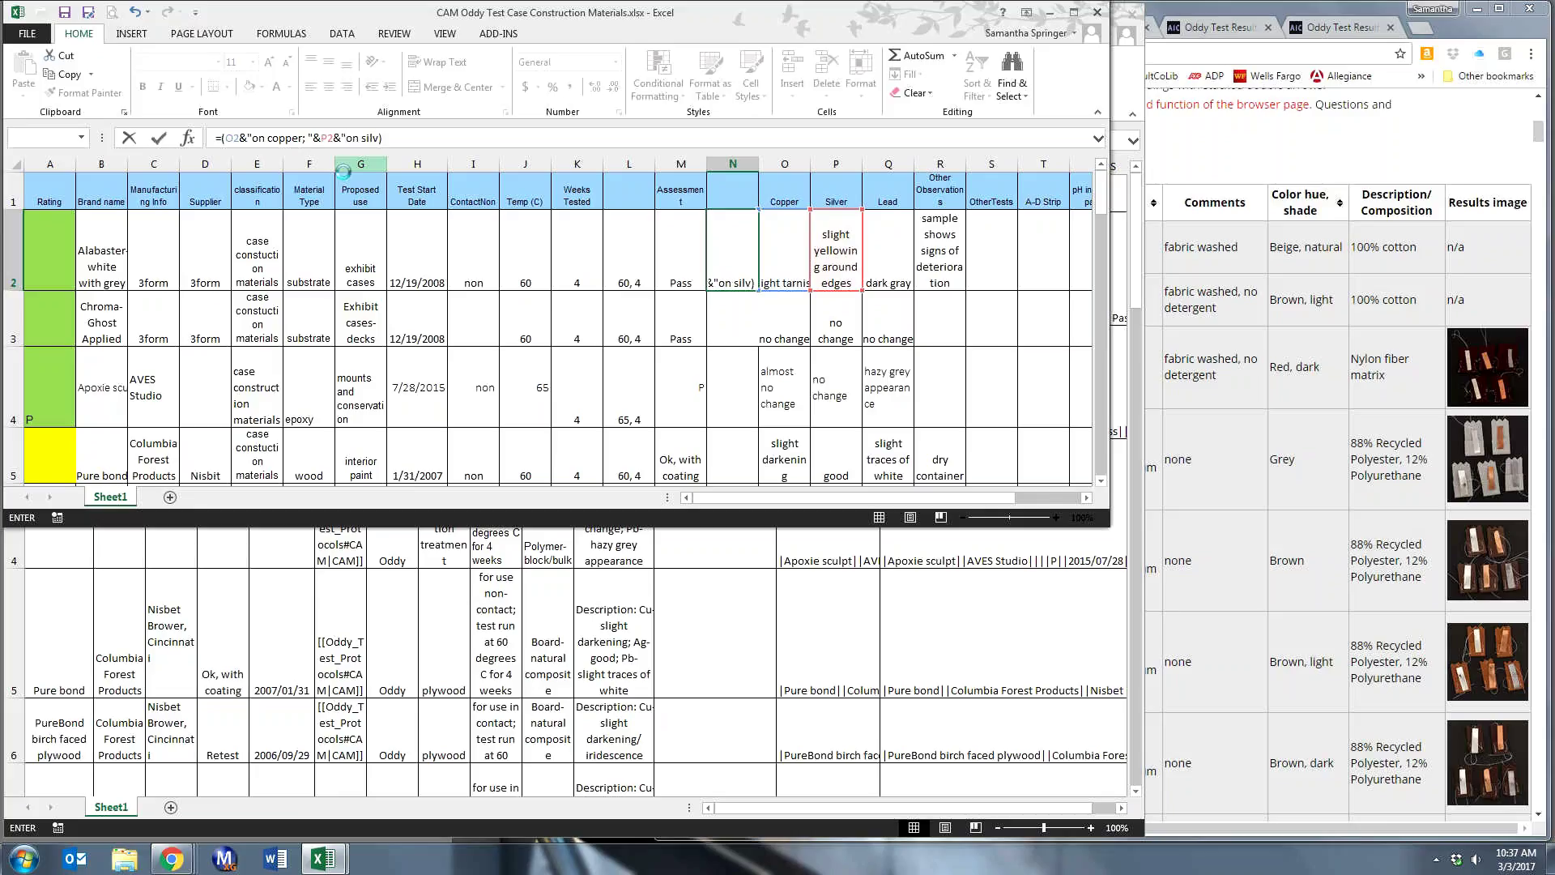
pyautogui.press('Left')
pyautogui.press('Return')
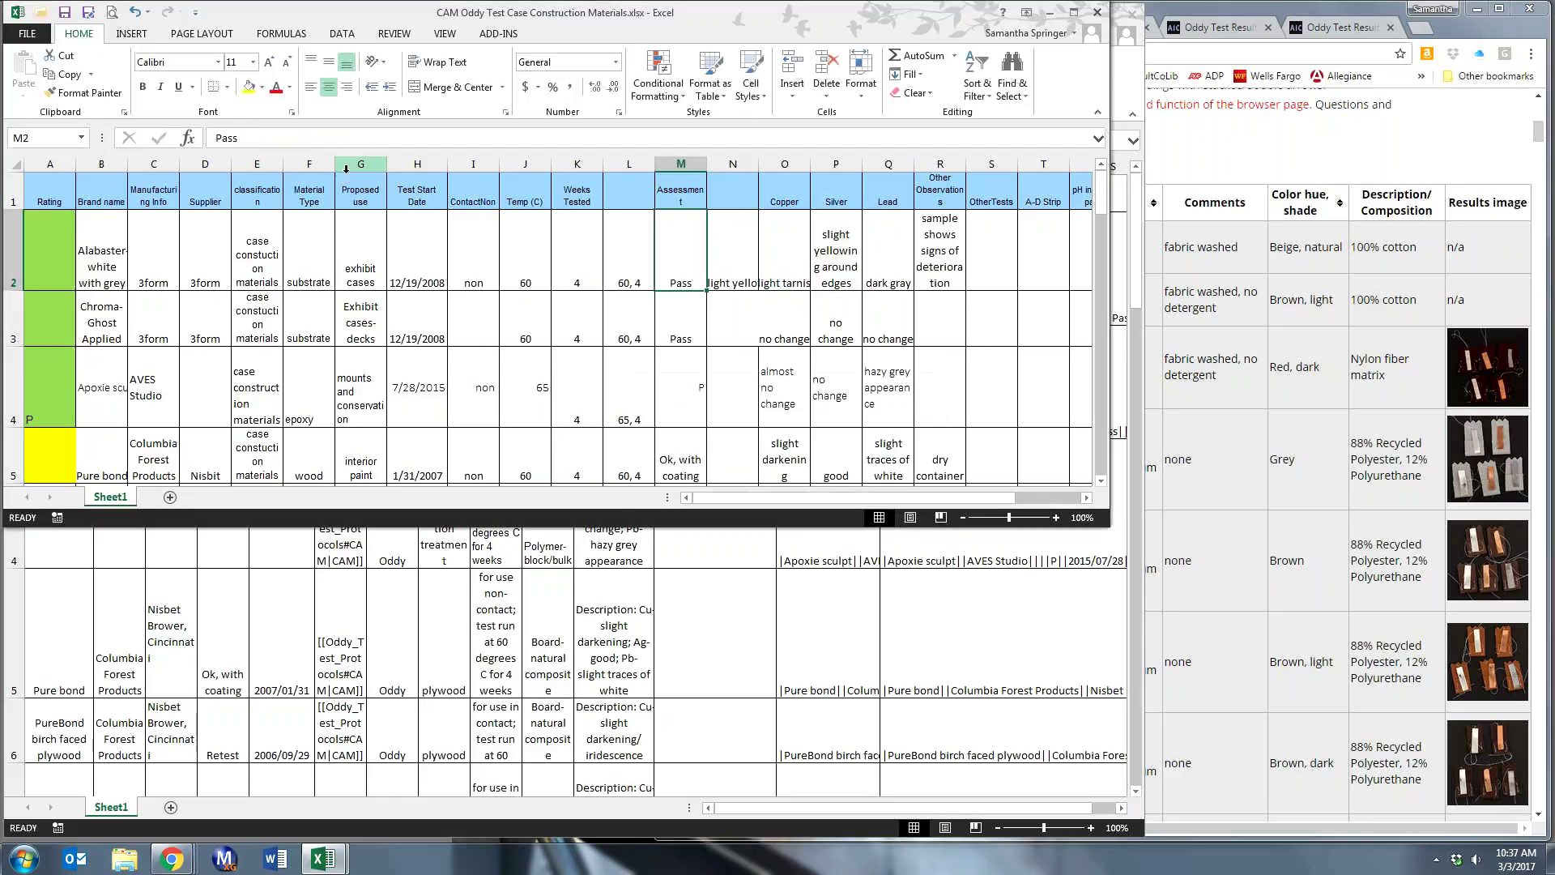
pyautogui.click(724, 264)
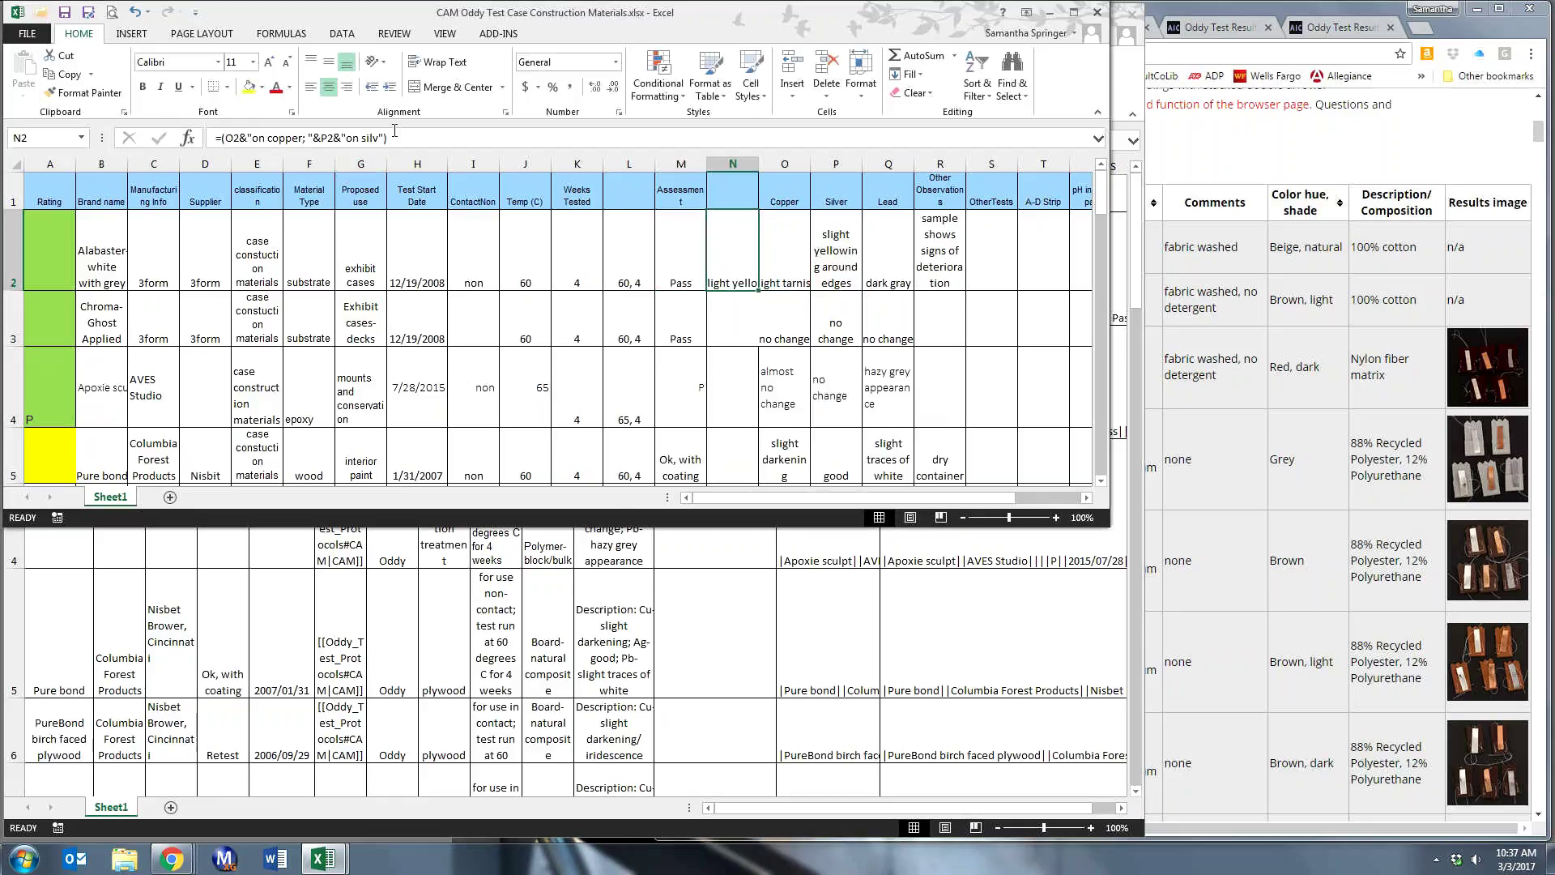
# - Finish N2's formula with the 'on silver; ' label, Lead cell Q2 and 'on lead'
pyautogui.click(374, 138)
pyautogui.write('er coup')
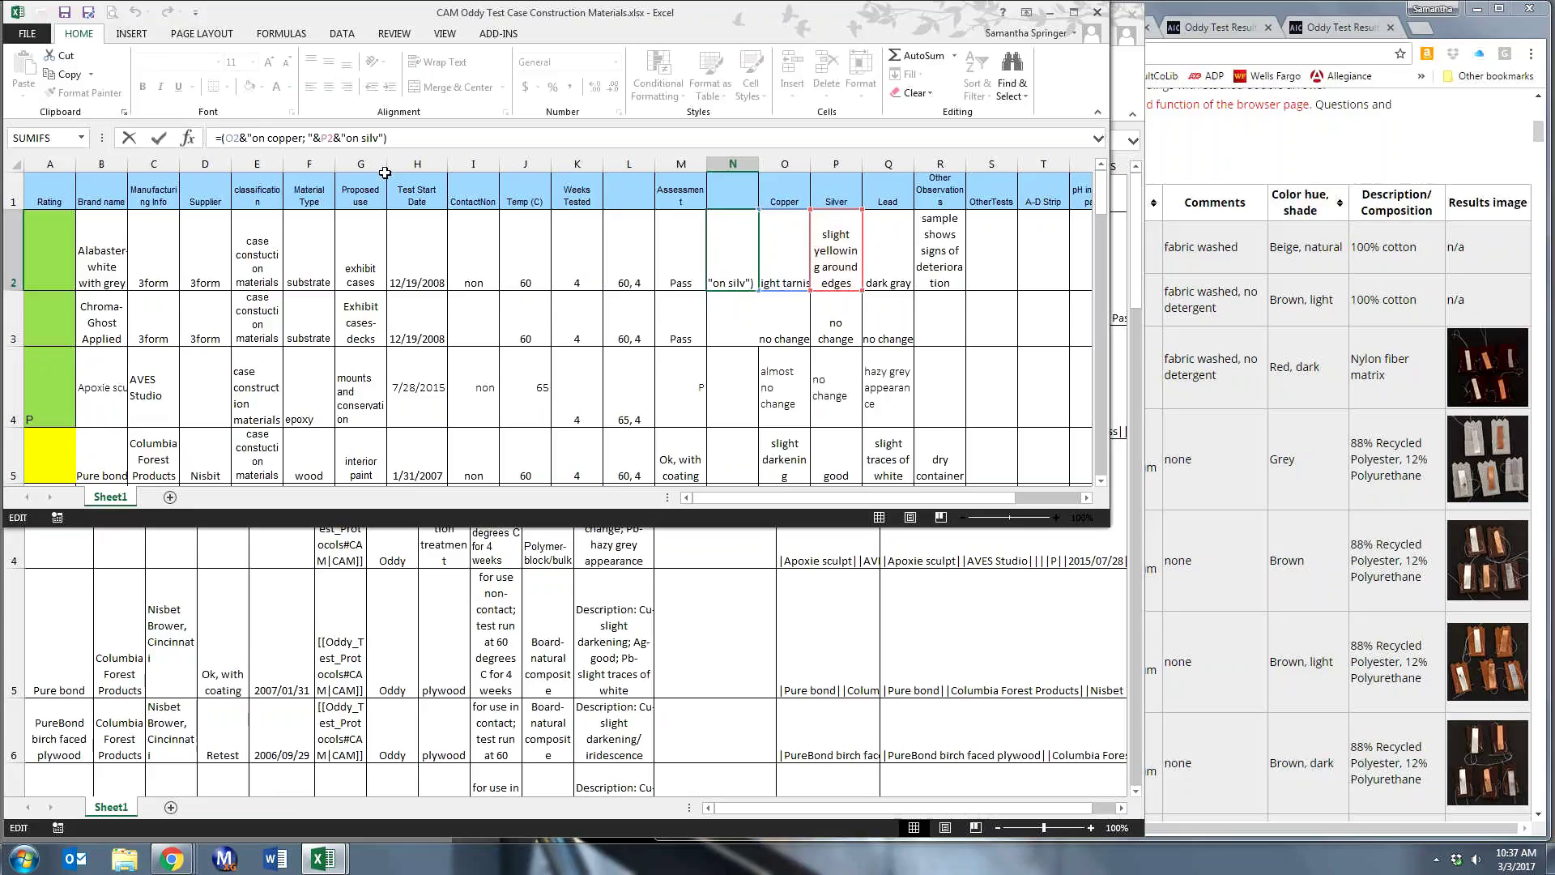
pyautogui.write('on')
pyautogui.press('BackSpace')
pyautogui.press('BackSpace')
pyautogui.press('BackSpace')
pyautogui.press('BackSpace')
pyautogui.press('BackSpace')
pyautogui.press('BackSpace')
pyautogui.press('BackSpace')
pyautogui.write('; "&')
pyautogui.click(884, 248)
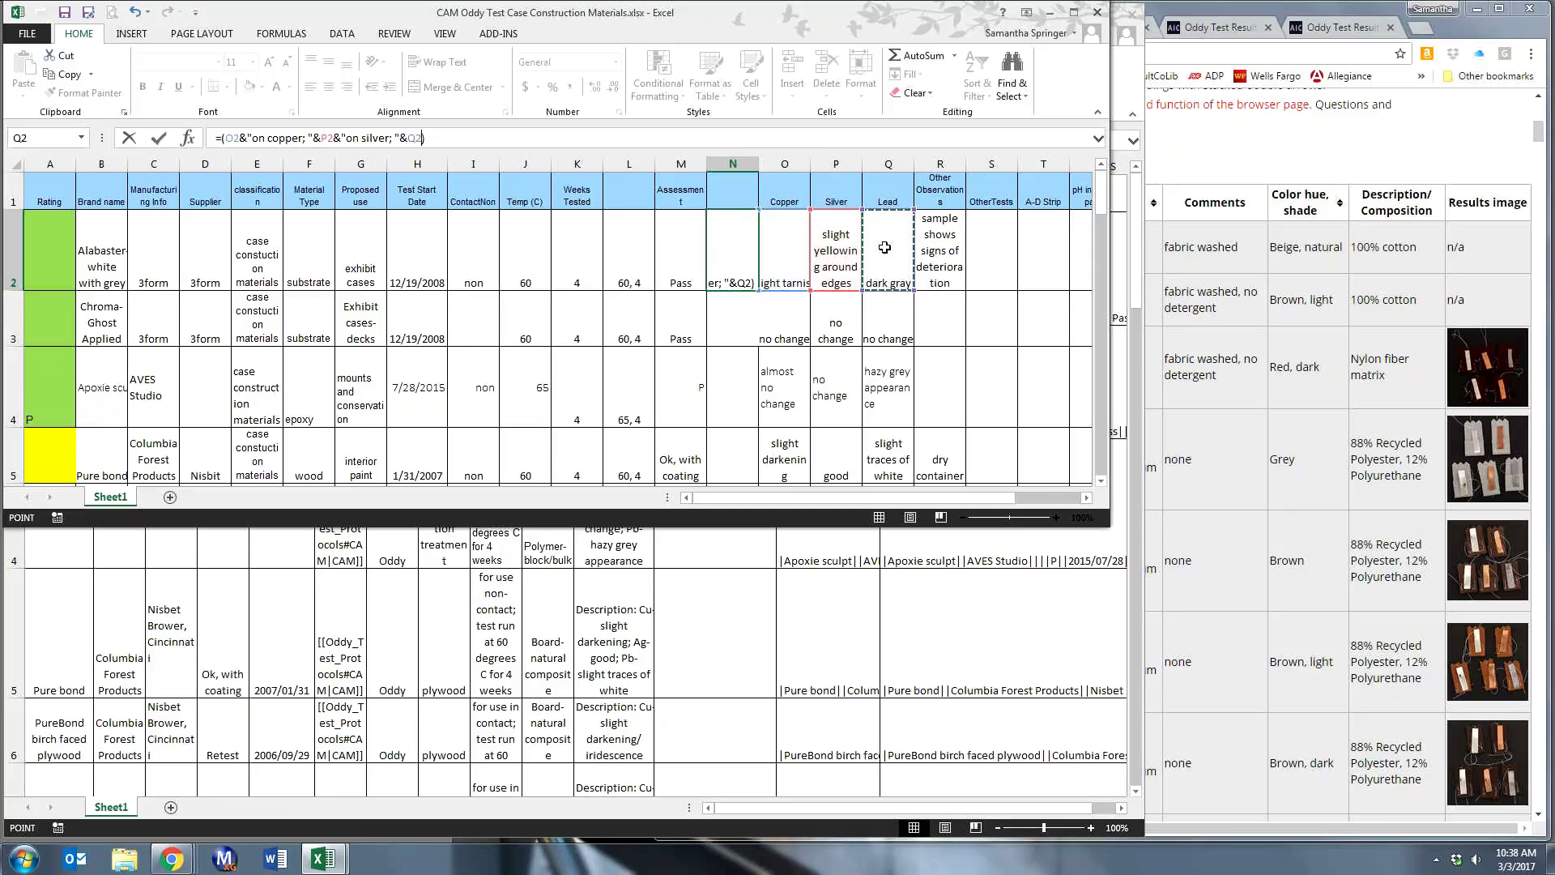
pyautogui.write('&')
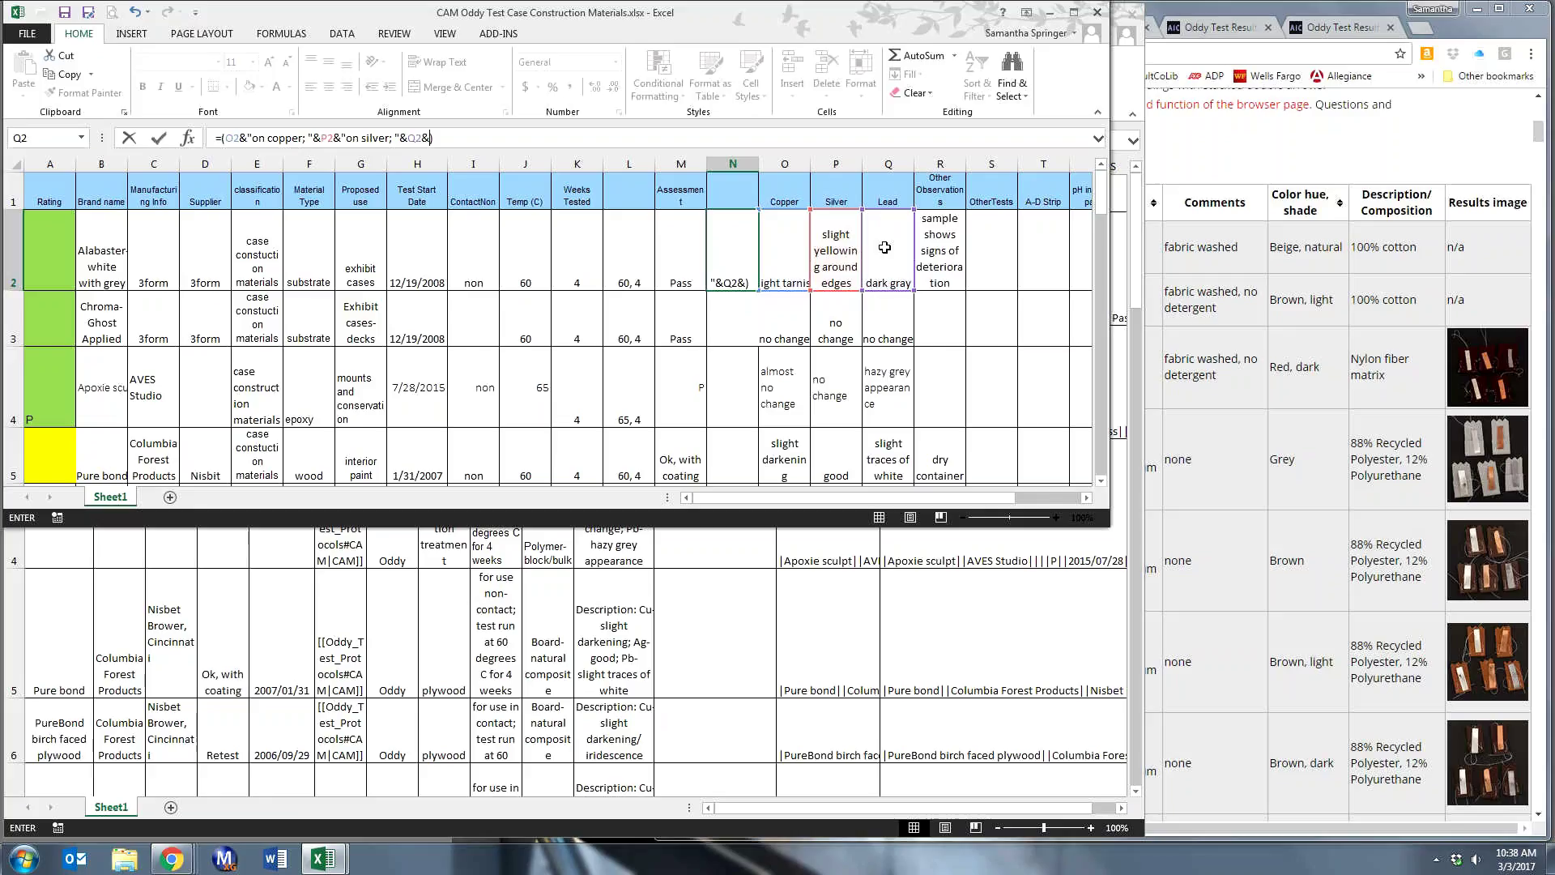
pyautogui.write('"on lead)')
pyautogui.press('Left')
pyautogui.write('"')
pyautogui.press('Return')
pyautogui.click(722, 267)
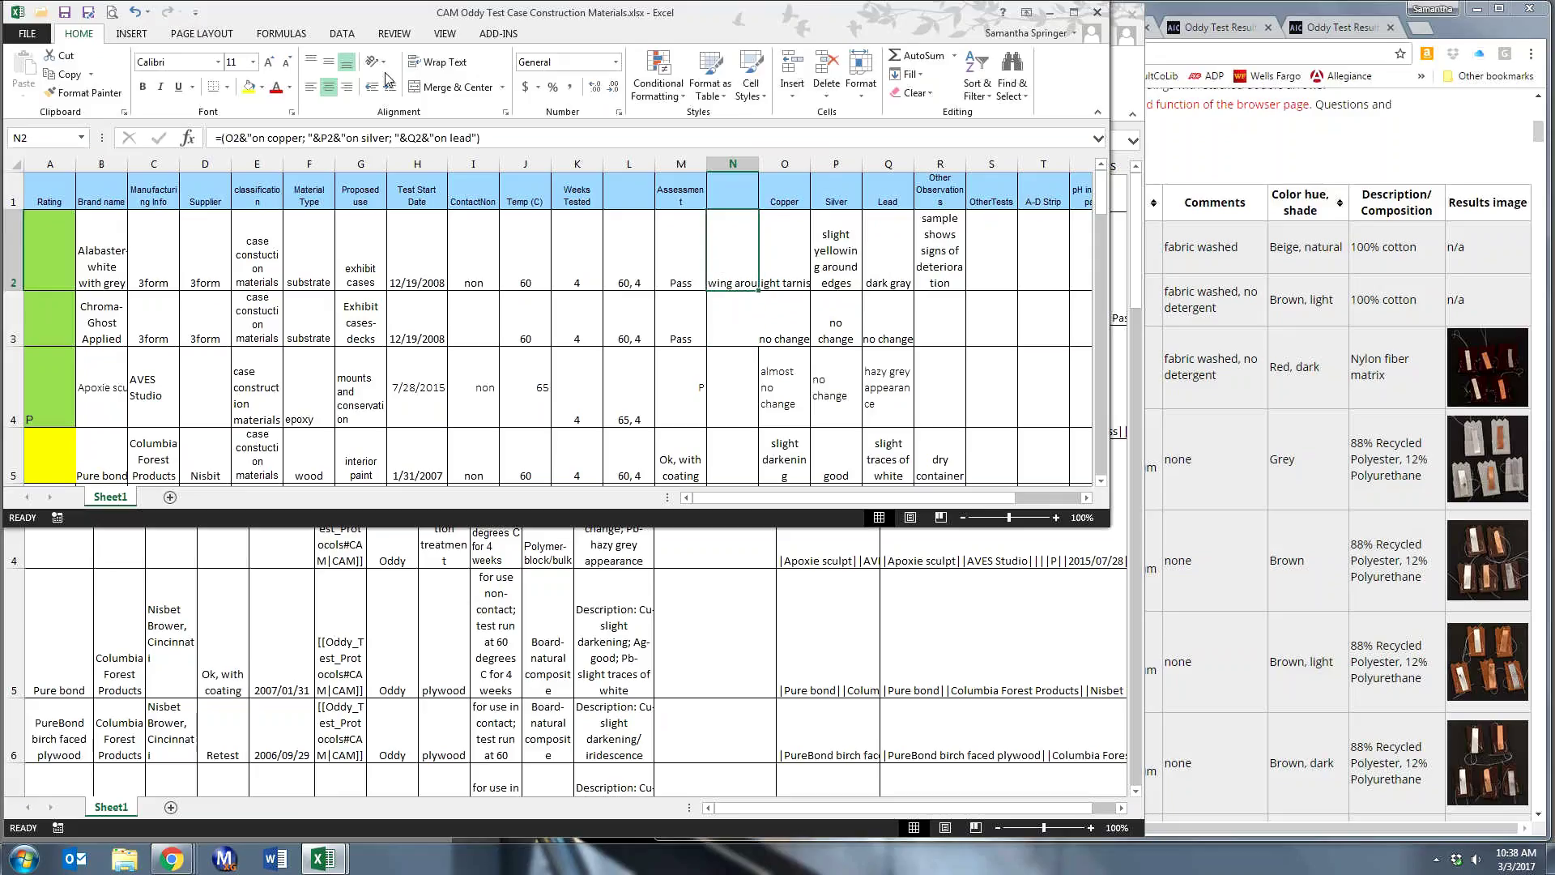
# - Wrap N2's text and add a space before the 'on copper' label in its formula
pyautogui.click(416, 61)
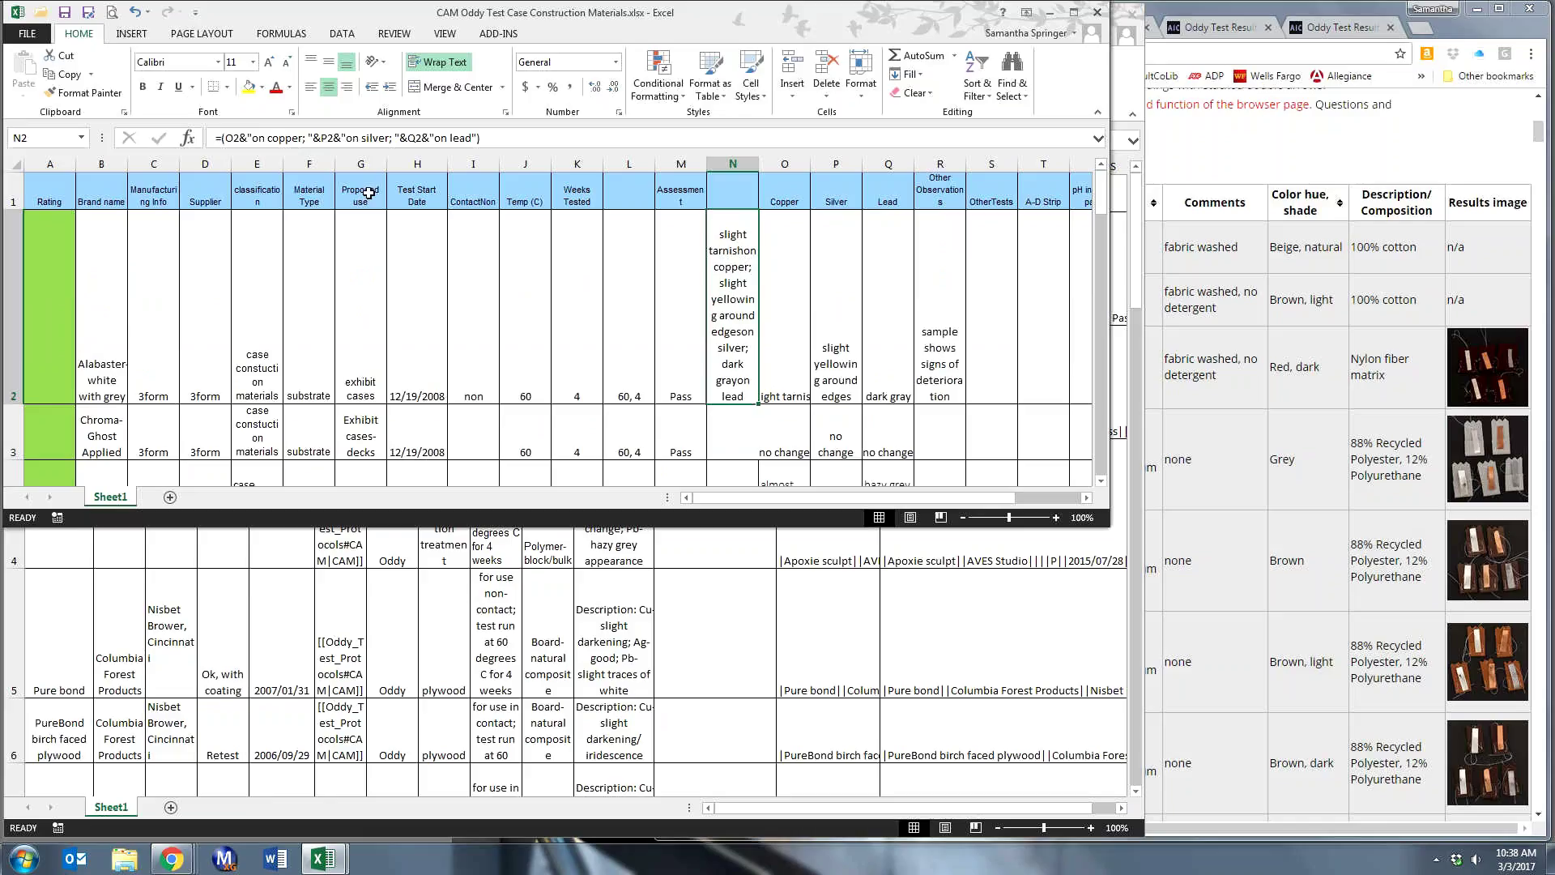
pyautogui.click(252, 137)
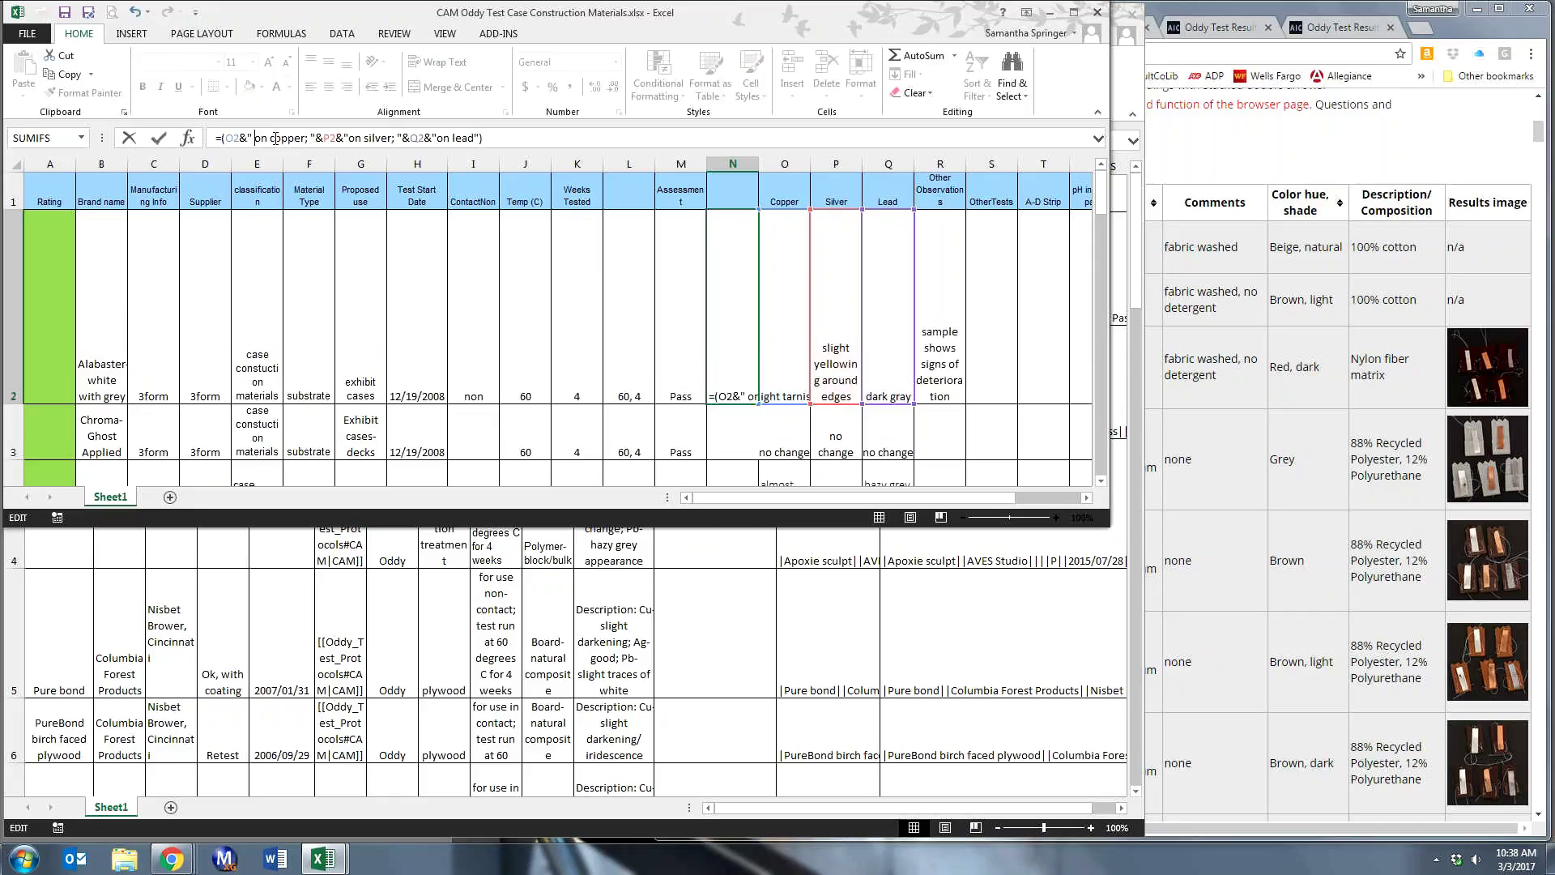
pyautogui.press('Return')
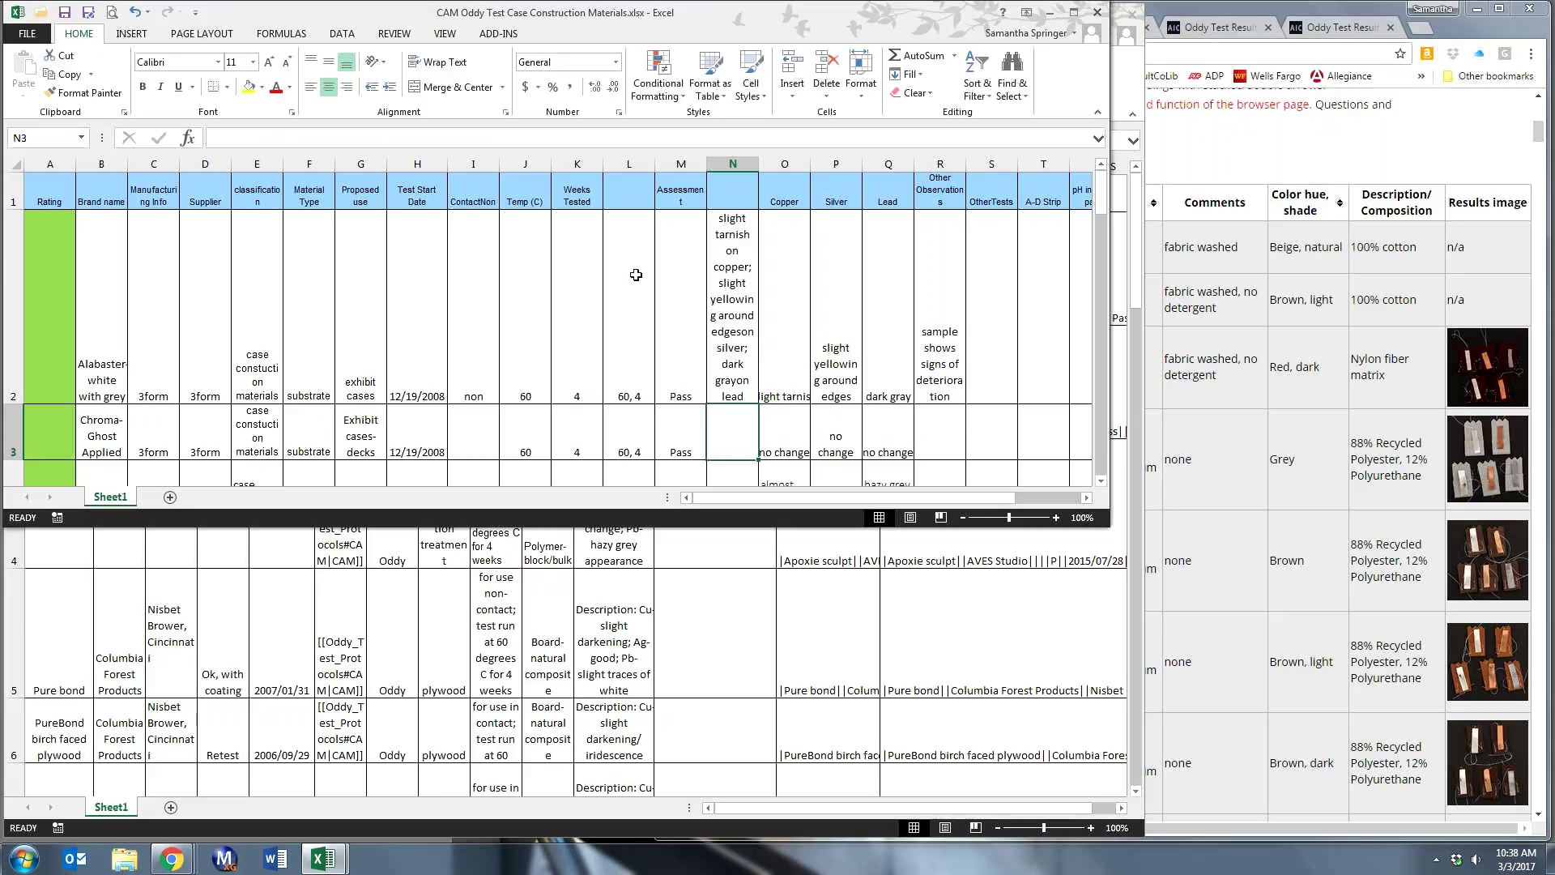
# - Add spaces before the 'on silver' and 'on lead' labels in N2's formula
pyautogui.click(721, 286)
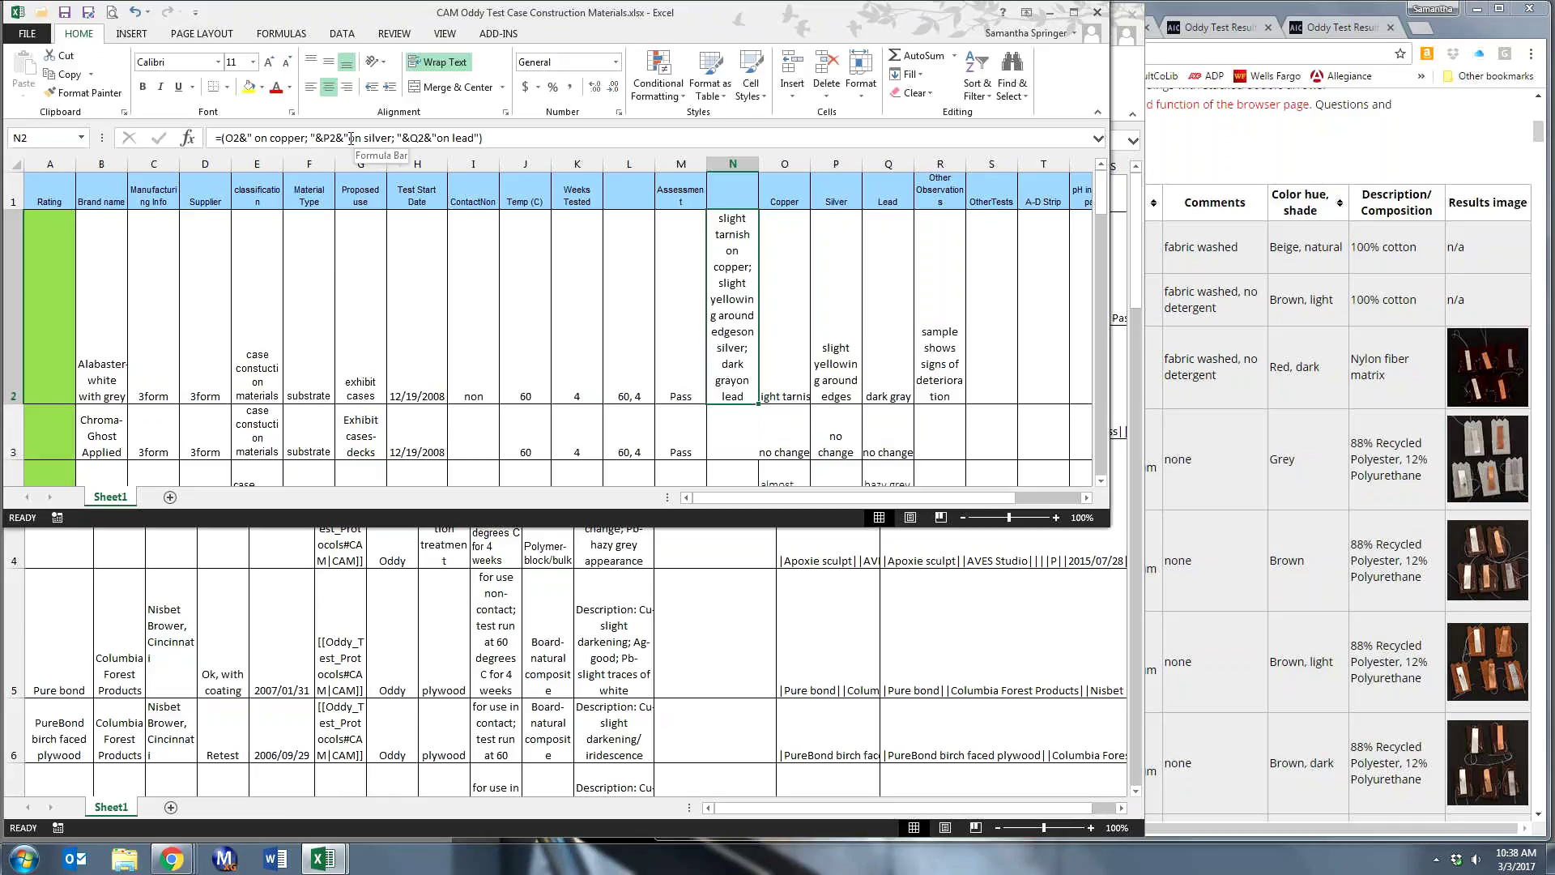
pyautogui.click(351, 139)
pyautogui.click(437, 139)
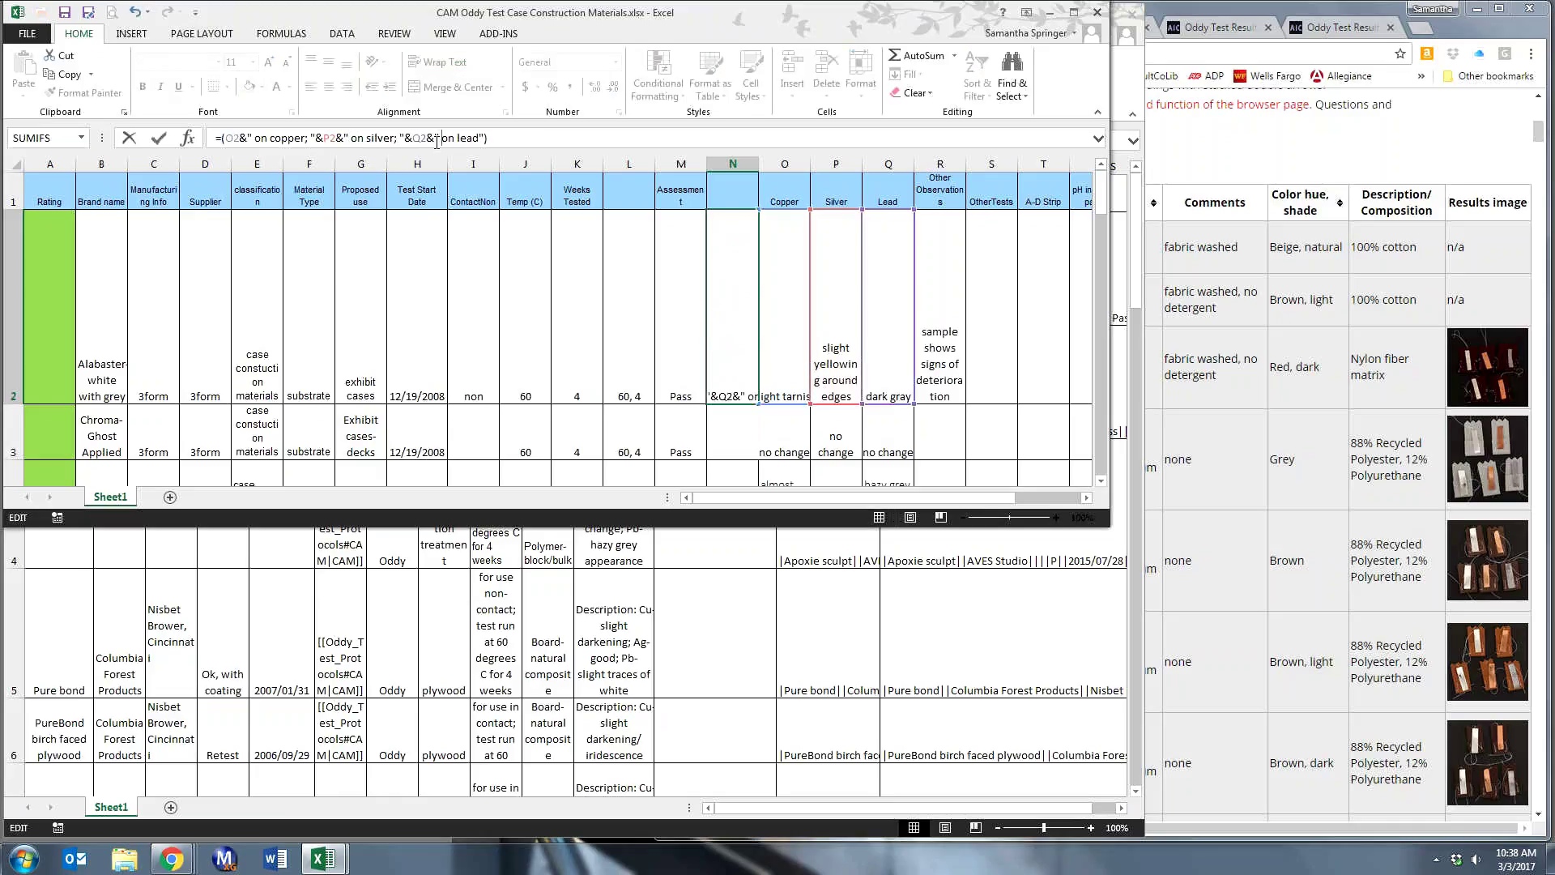
pyautogui.press('Return')
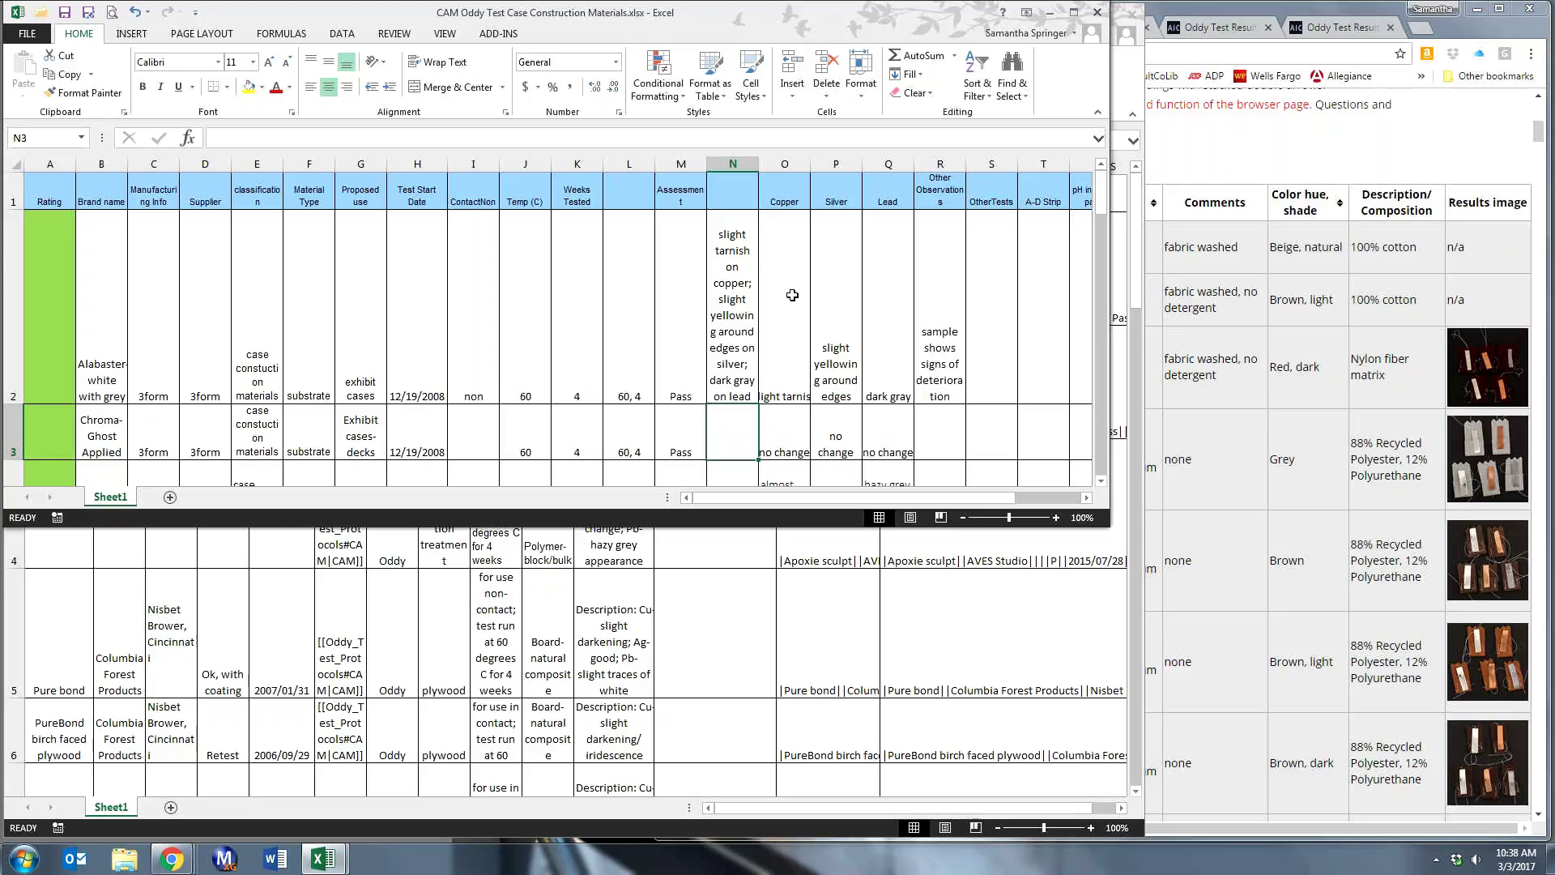
pyautogui.click(742, 270)
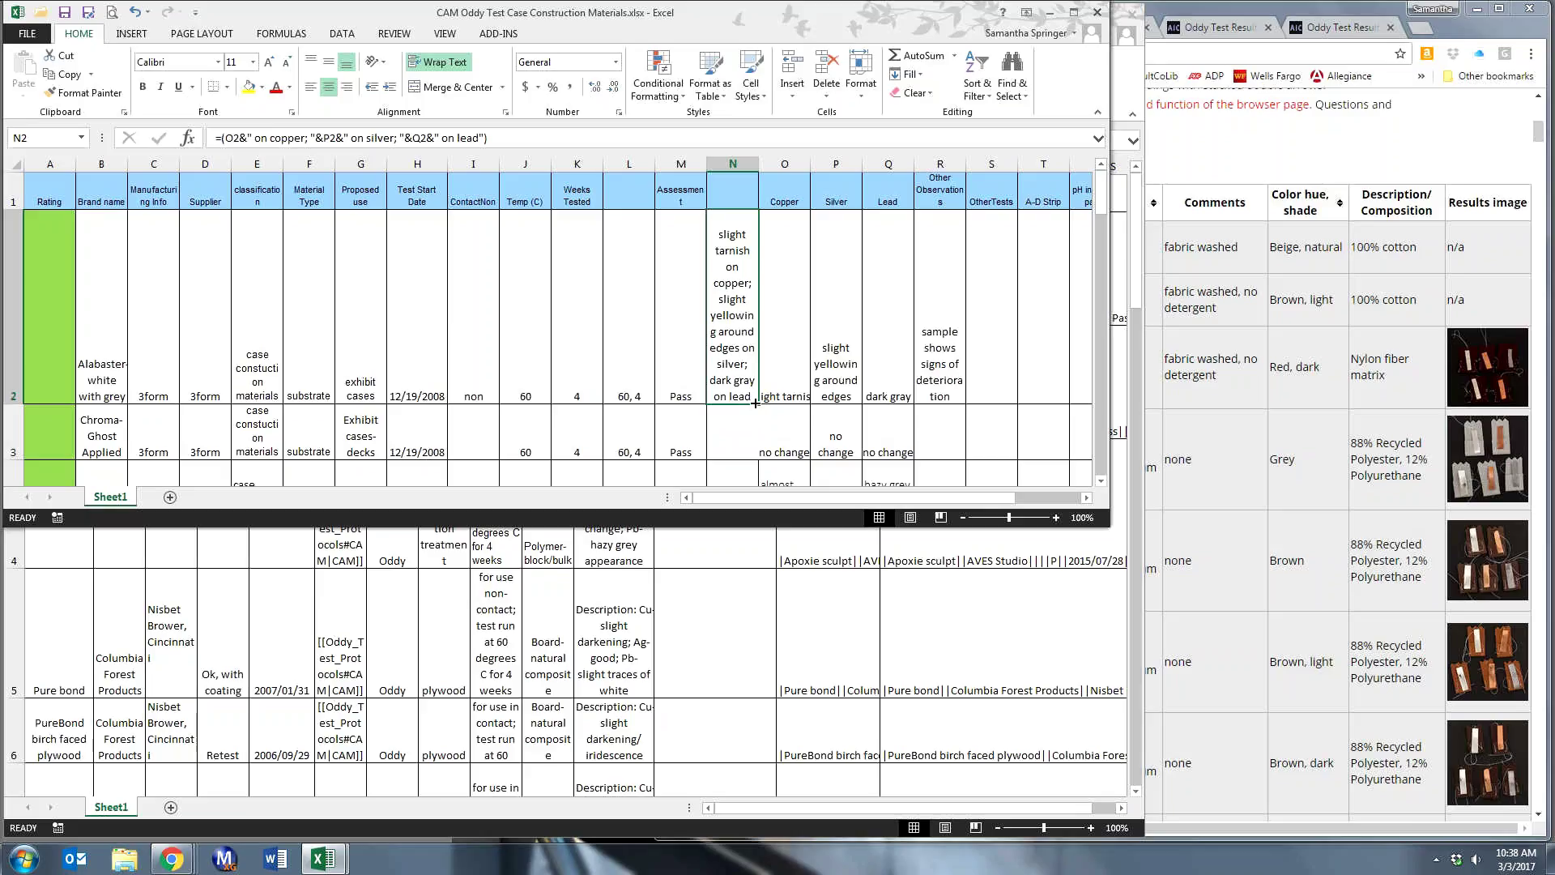
# - Copy N2's formula down to N10, then verify the results in N3 and N10
pyautogui.scroll(-2, 865, 324)
pyautogui.moveTo(758, 403)
pyautogui.mouseDown()
pyautogui.moveTo(769, 485)
pyautogui.moveTo(739, 420)
pyautogui.mouseUp()
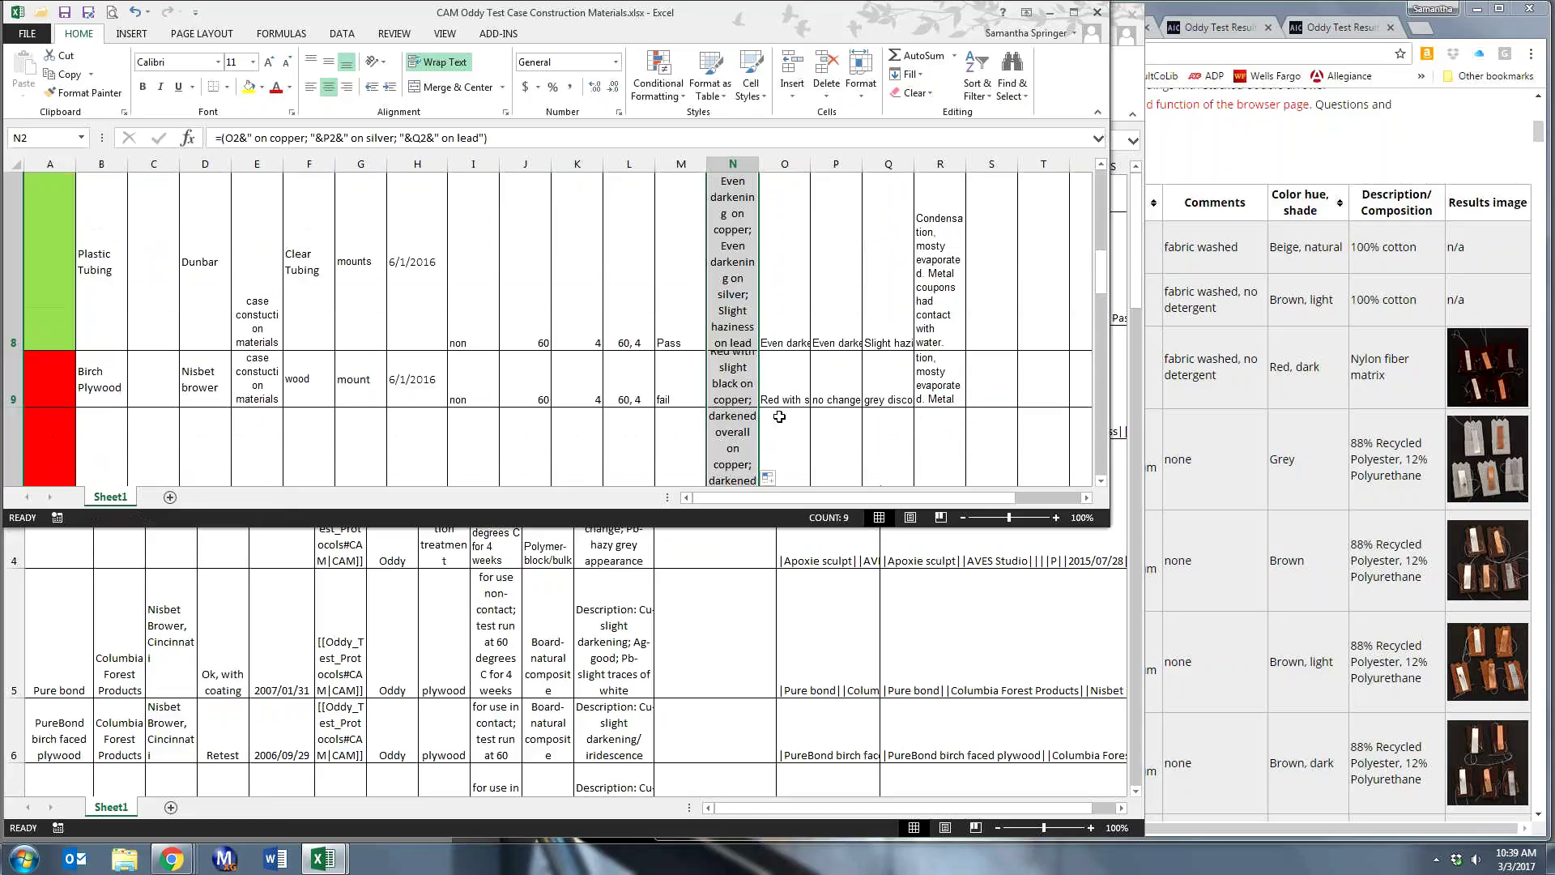
pyautogui.scroll(3, 761, 437)
pyautogui.click(746, 461)
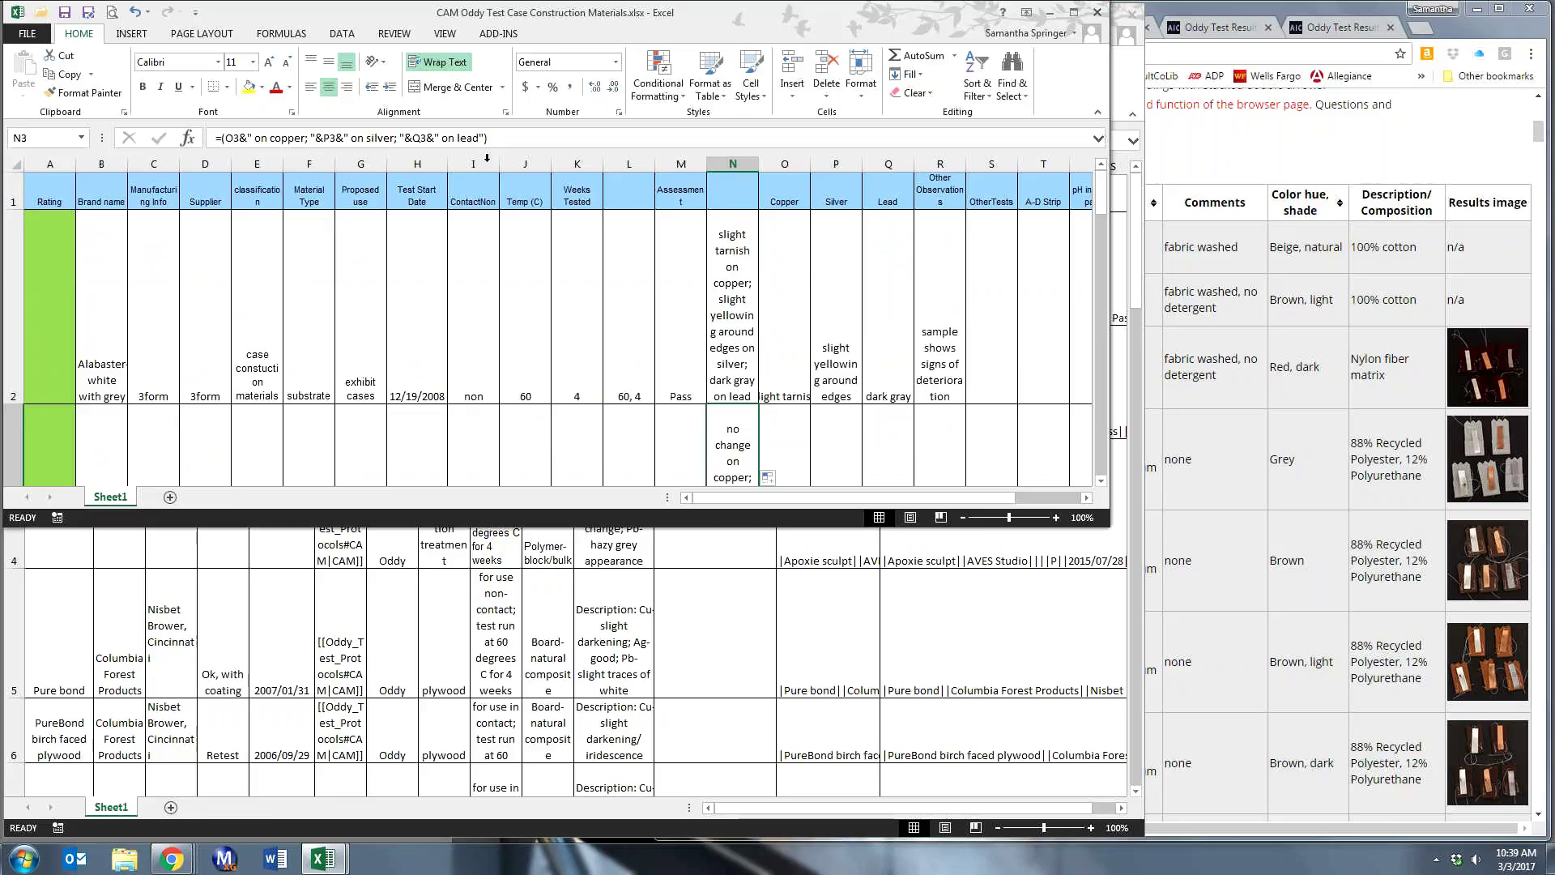
pyautogui.scroll(-3, 813, 340)
pyautogui.click(750, 345)
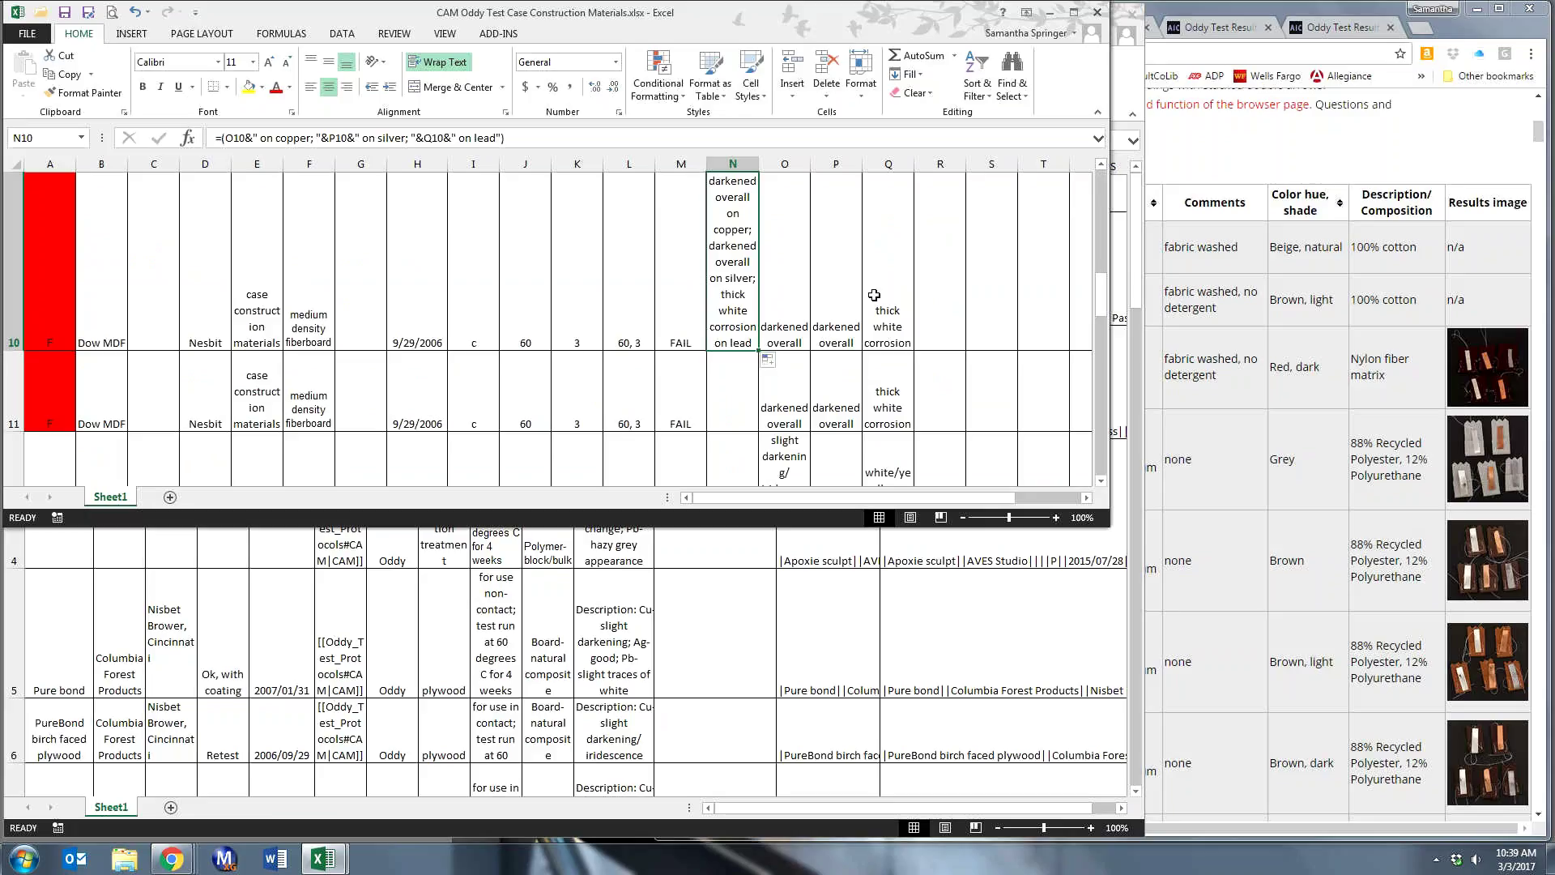
pyautogui.scroll(3, 875, 296)
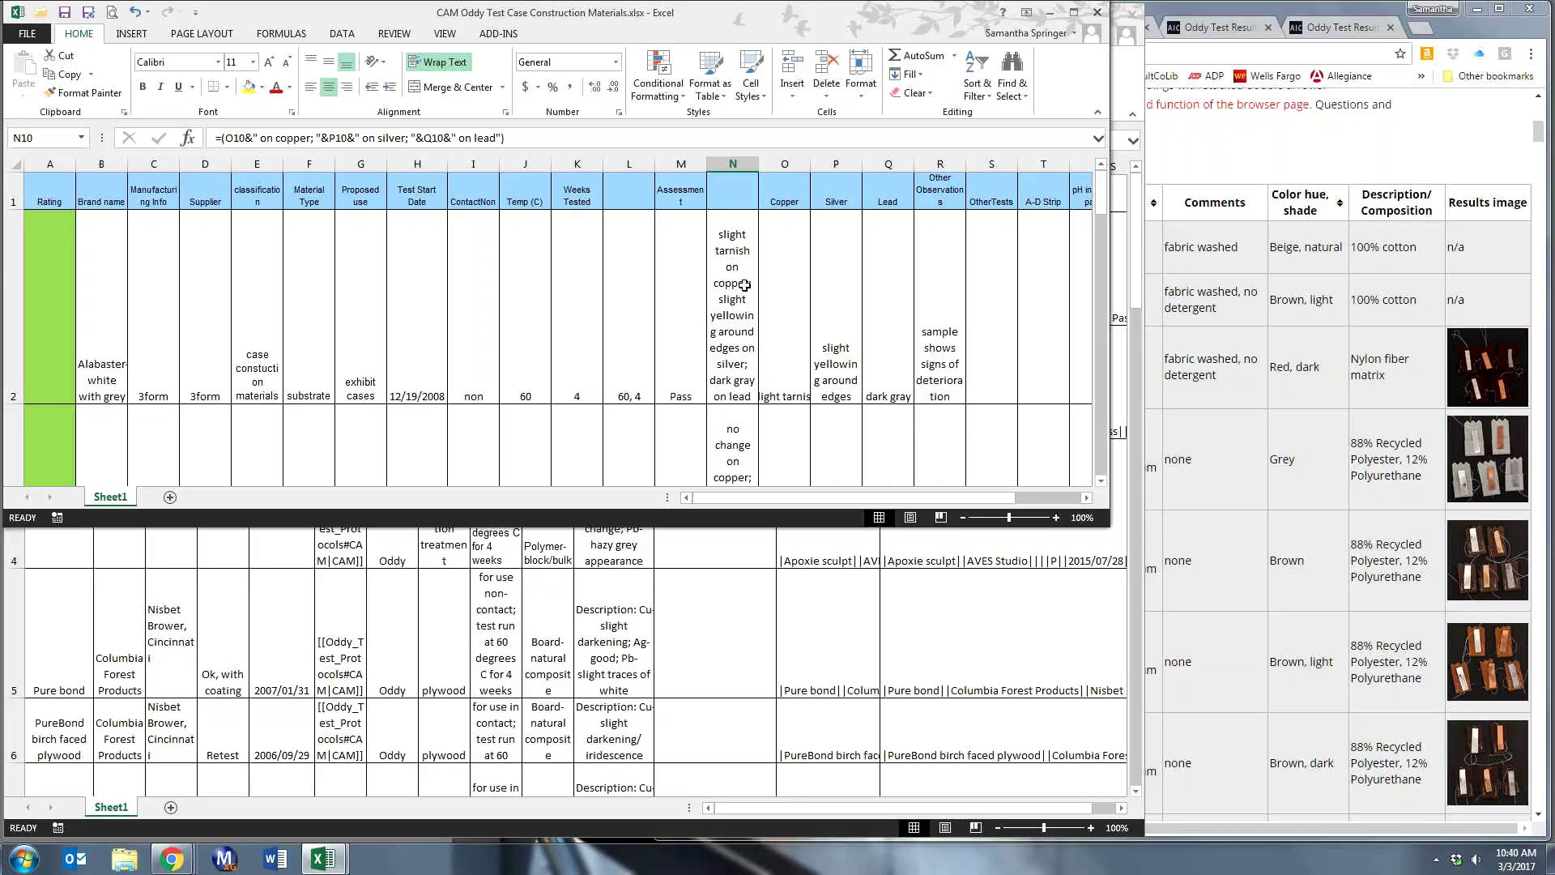
# - Wrap cell O2's Copper 'slight tarnish' entry onto two lines
pyautogui.click(801, 345)
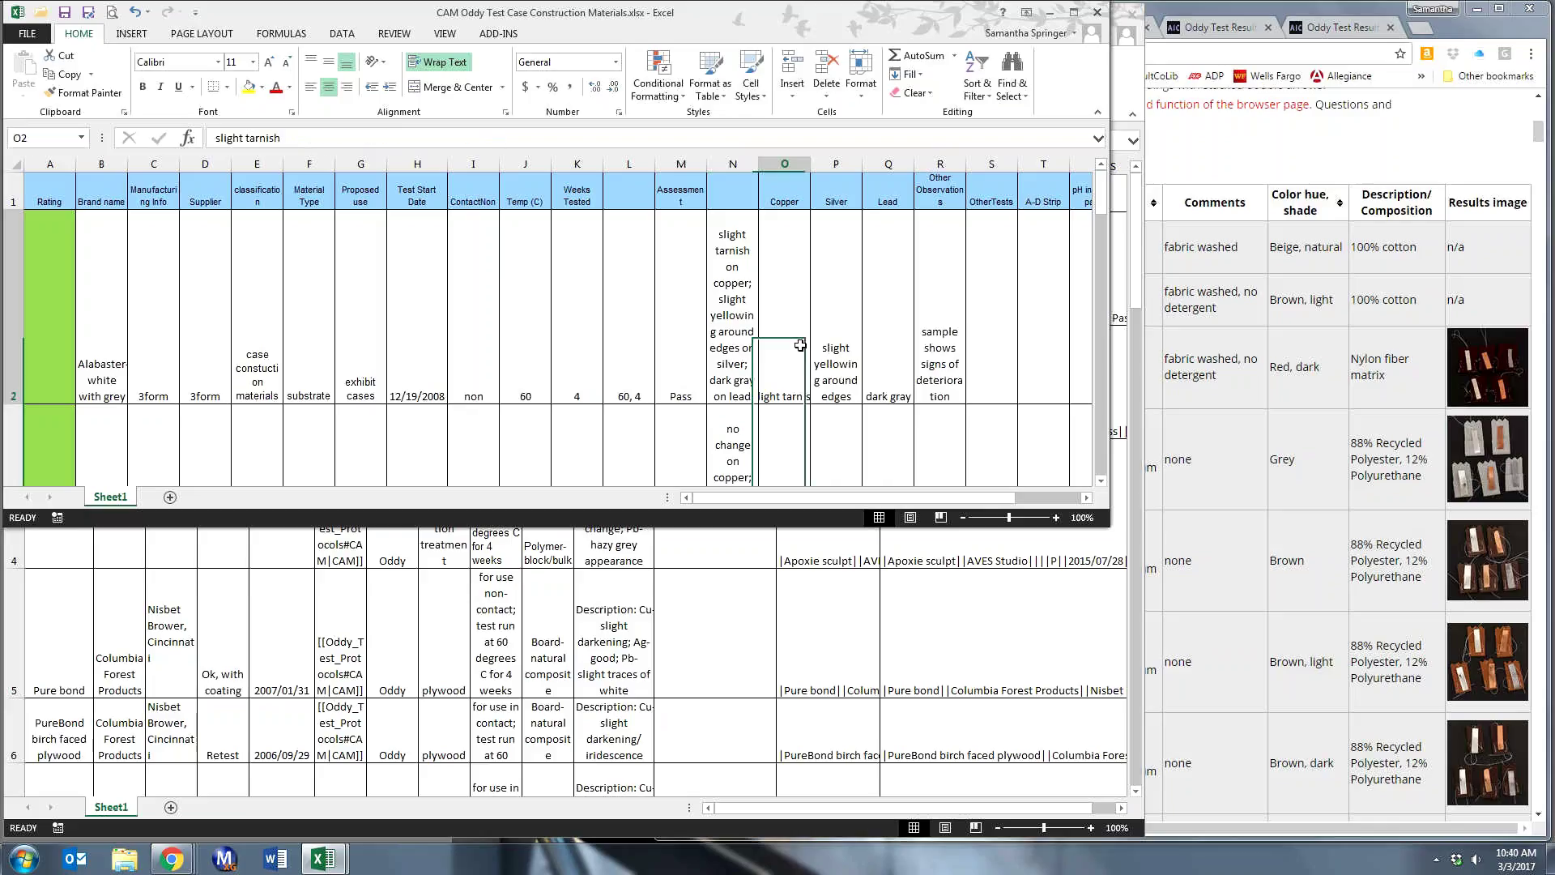
pyautogui.click(431, 70)
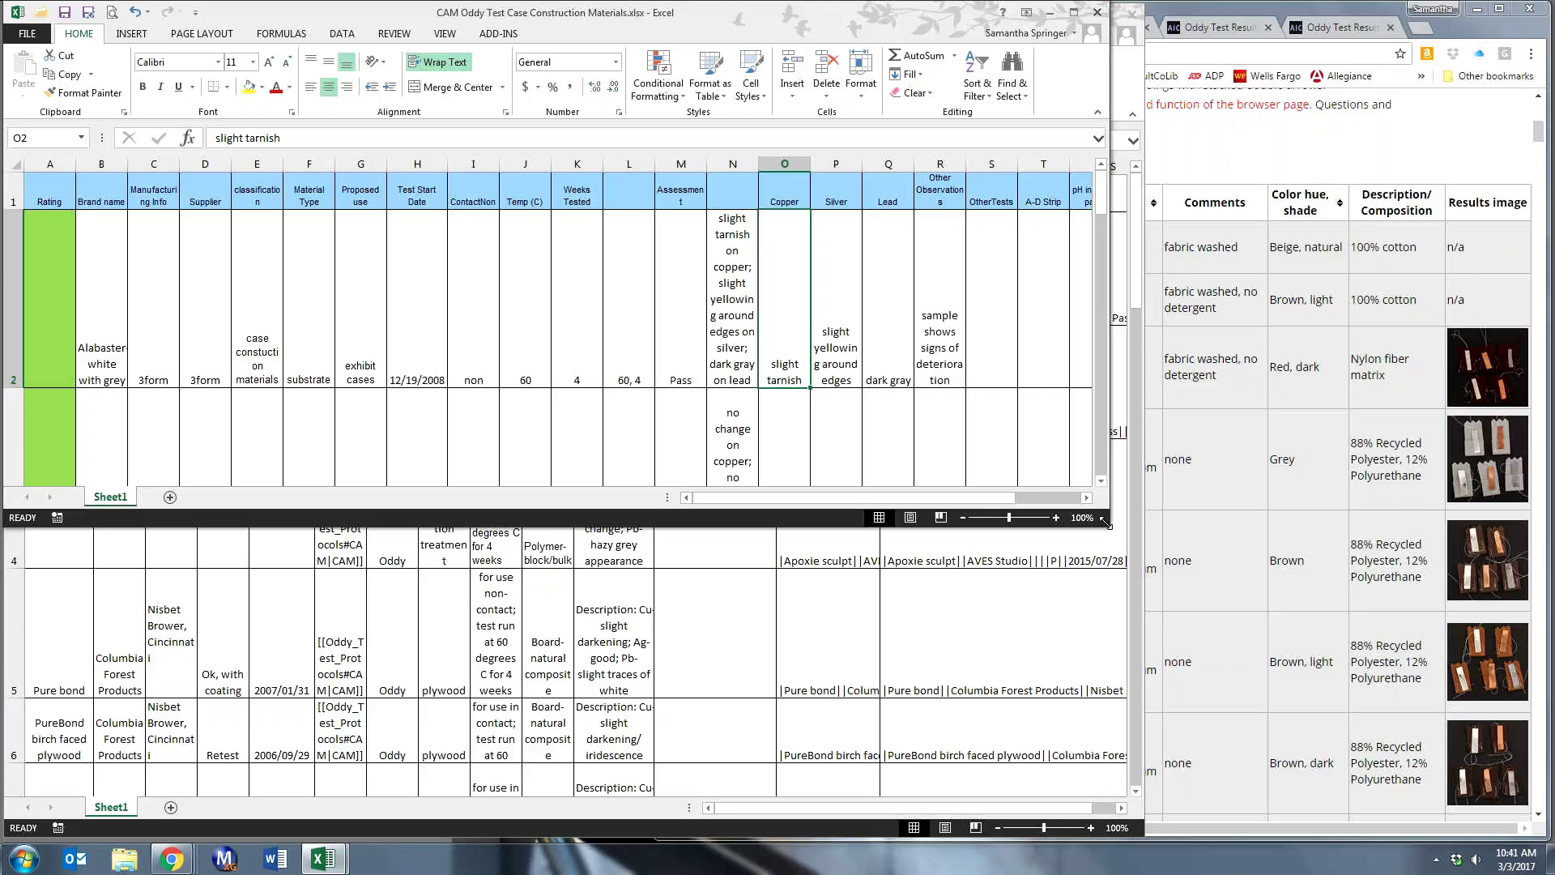
# - Resize and position the windows with the original workbook on the left and the edited copy on the right
pyautogui.moveTo(1107, 523); pyautogui.dragTo(1185, 596)
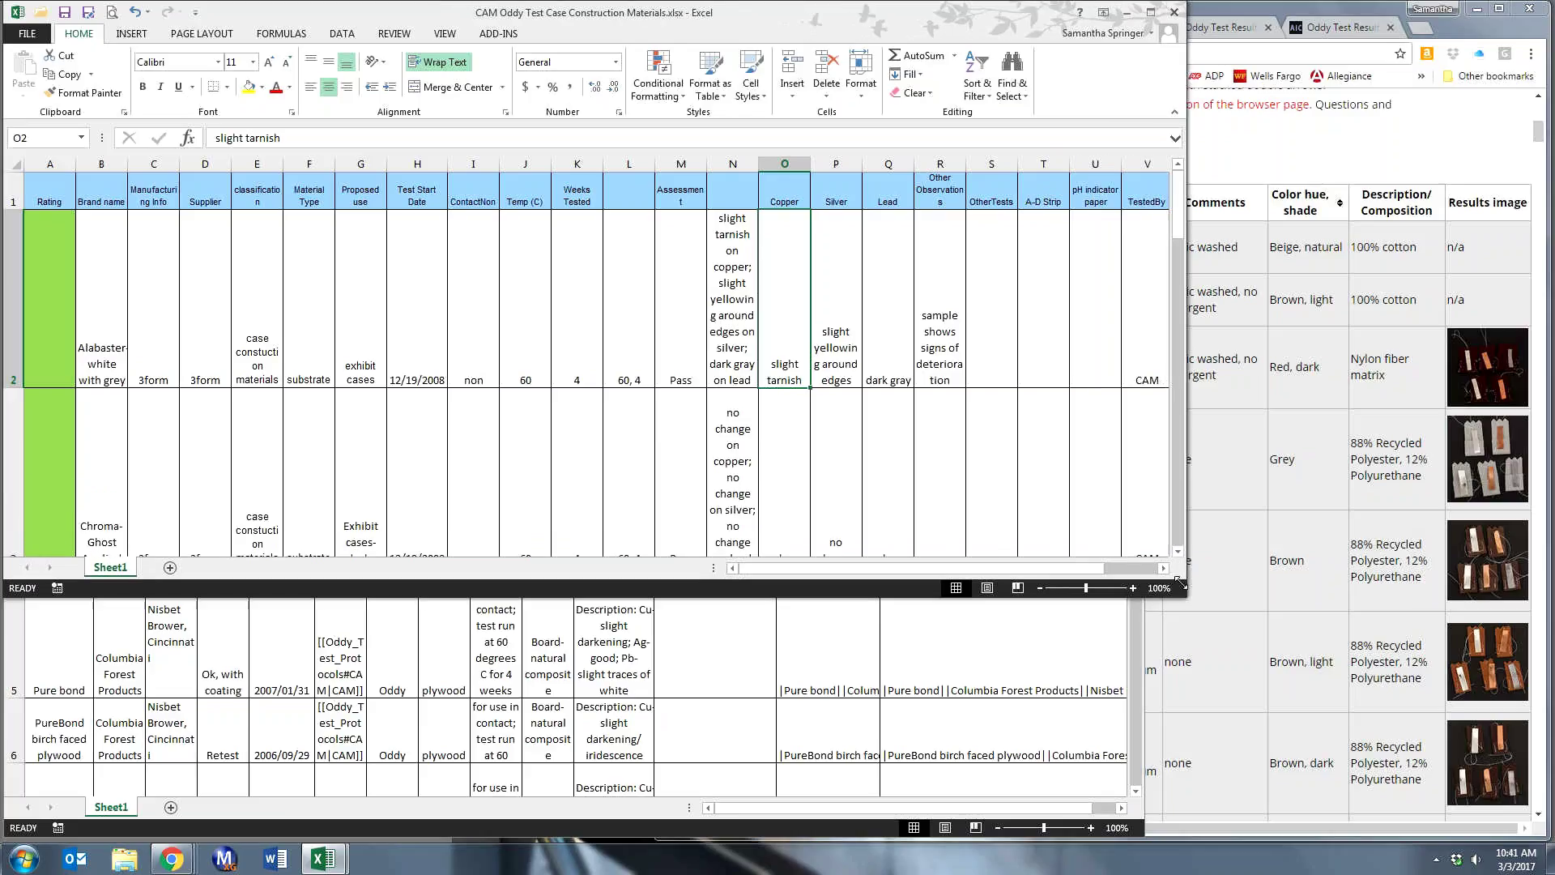
pyautogui.click(383, 658)
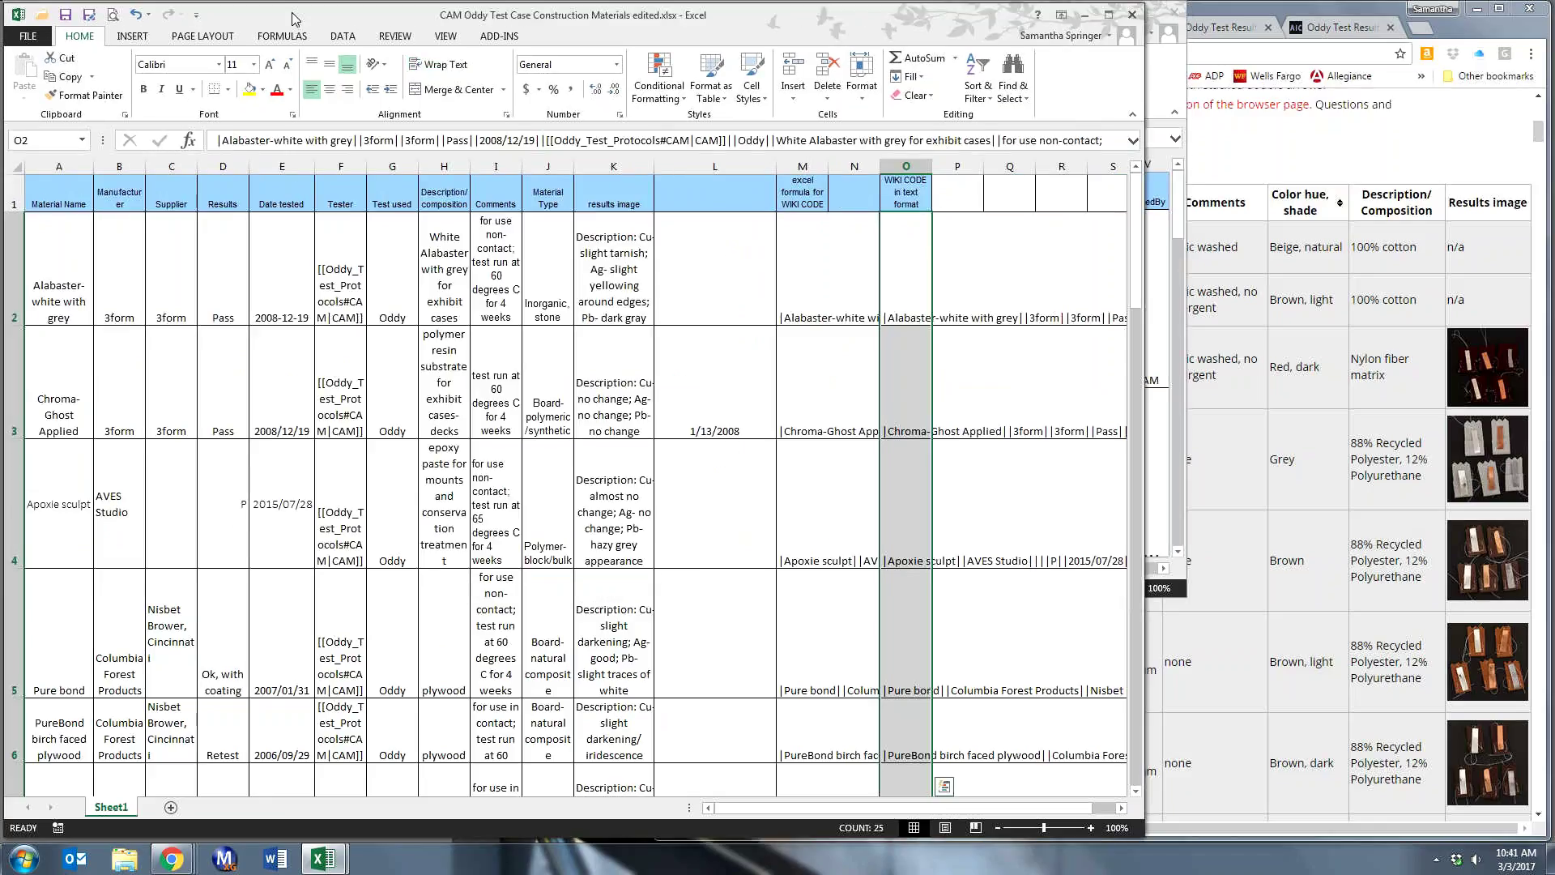
pyautogui.moveTo(293, 18)
pyautogui.mouseDown()
pyautogui.moveTo(382, 48)
pyautogui.moveTo(296, 21)
pyautogui.mouseUp()
pyautogui.click(1248, 156)
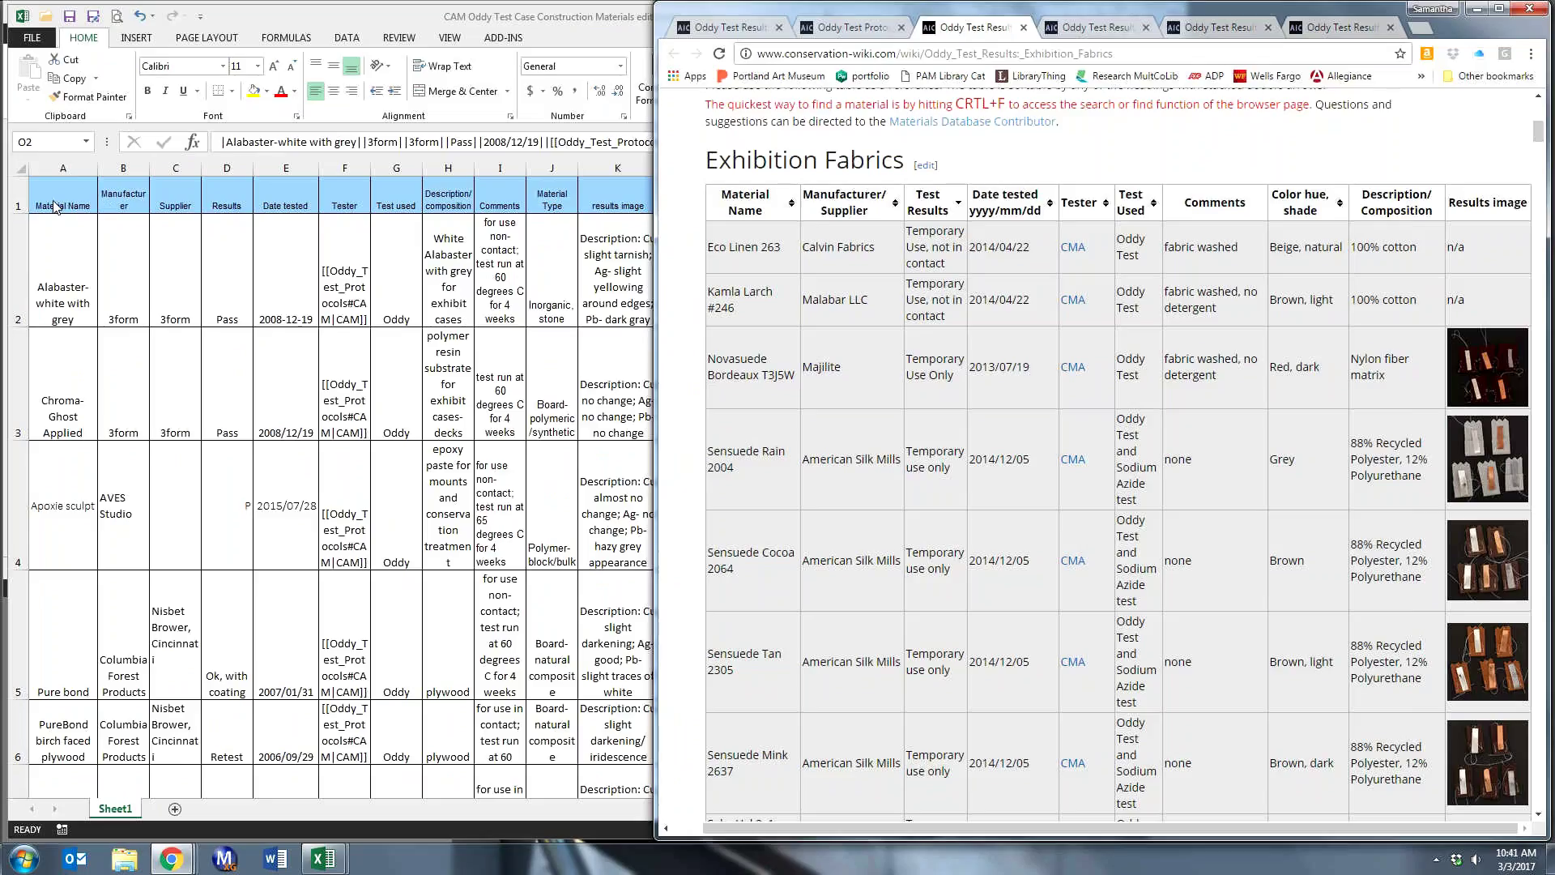
pyautogui.click(222, 21)
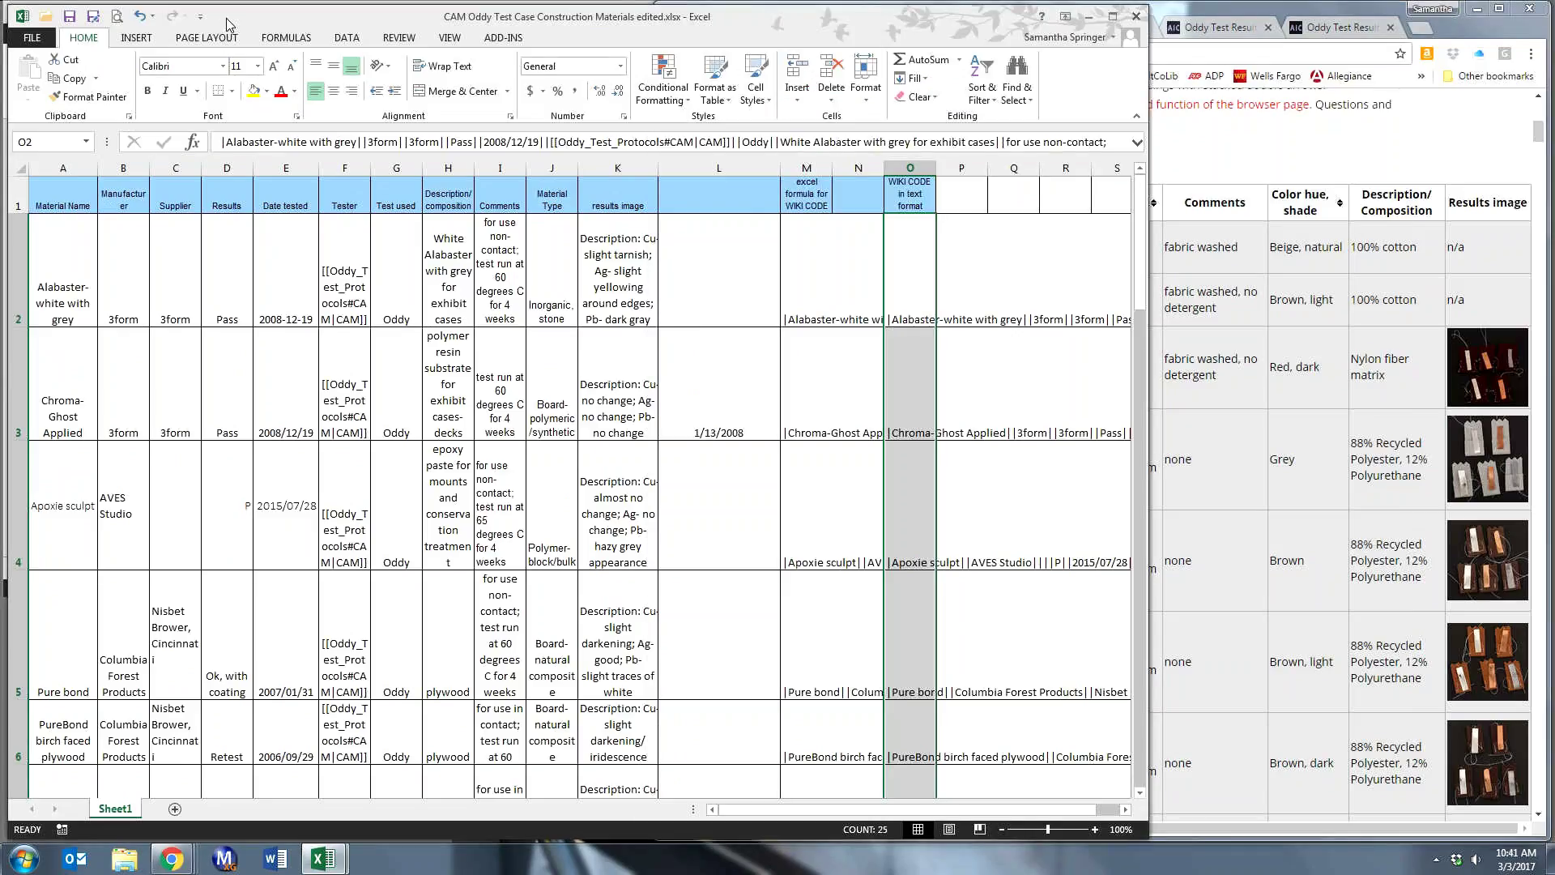
pyautogui.moveTo(227, 24); pyautogui.dragTo(740, 20)
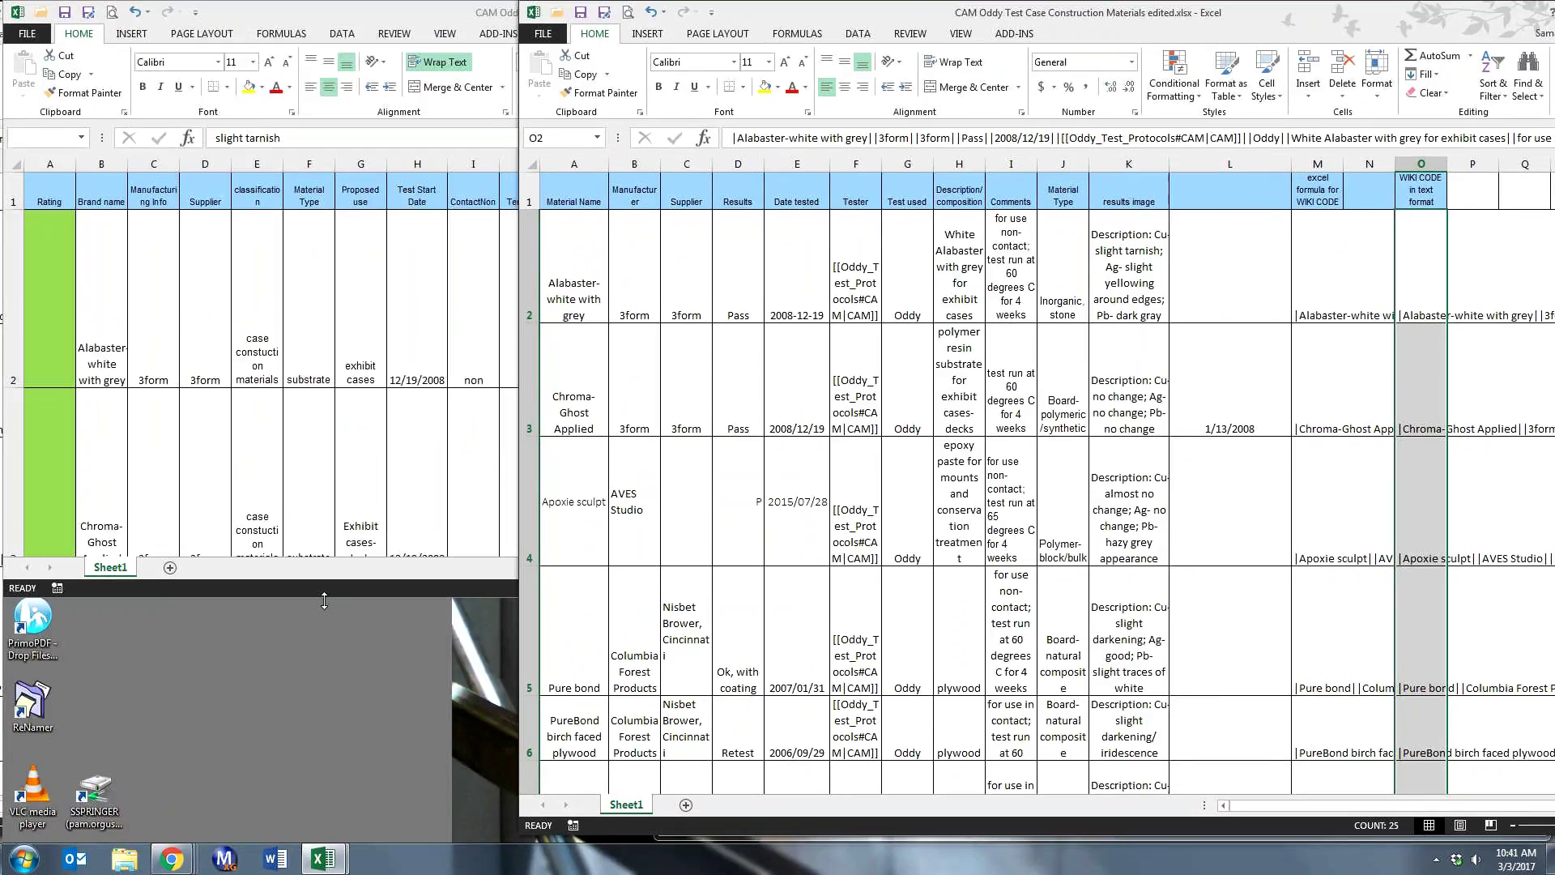
pyautogui.moveTo(324, 606); pyautogui.dragTo(335, 825)
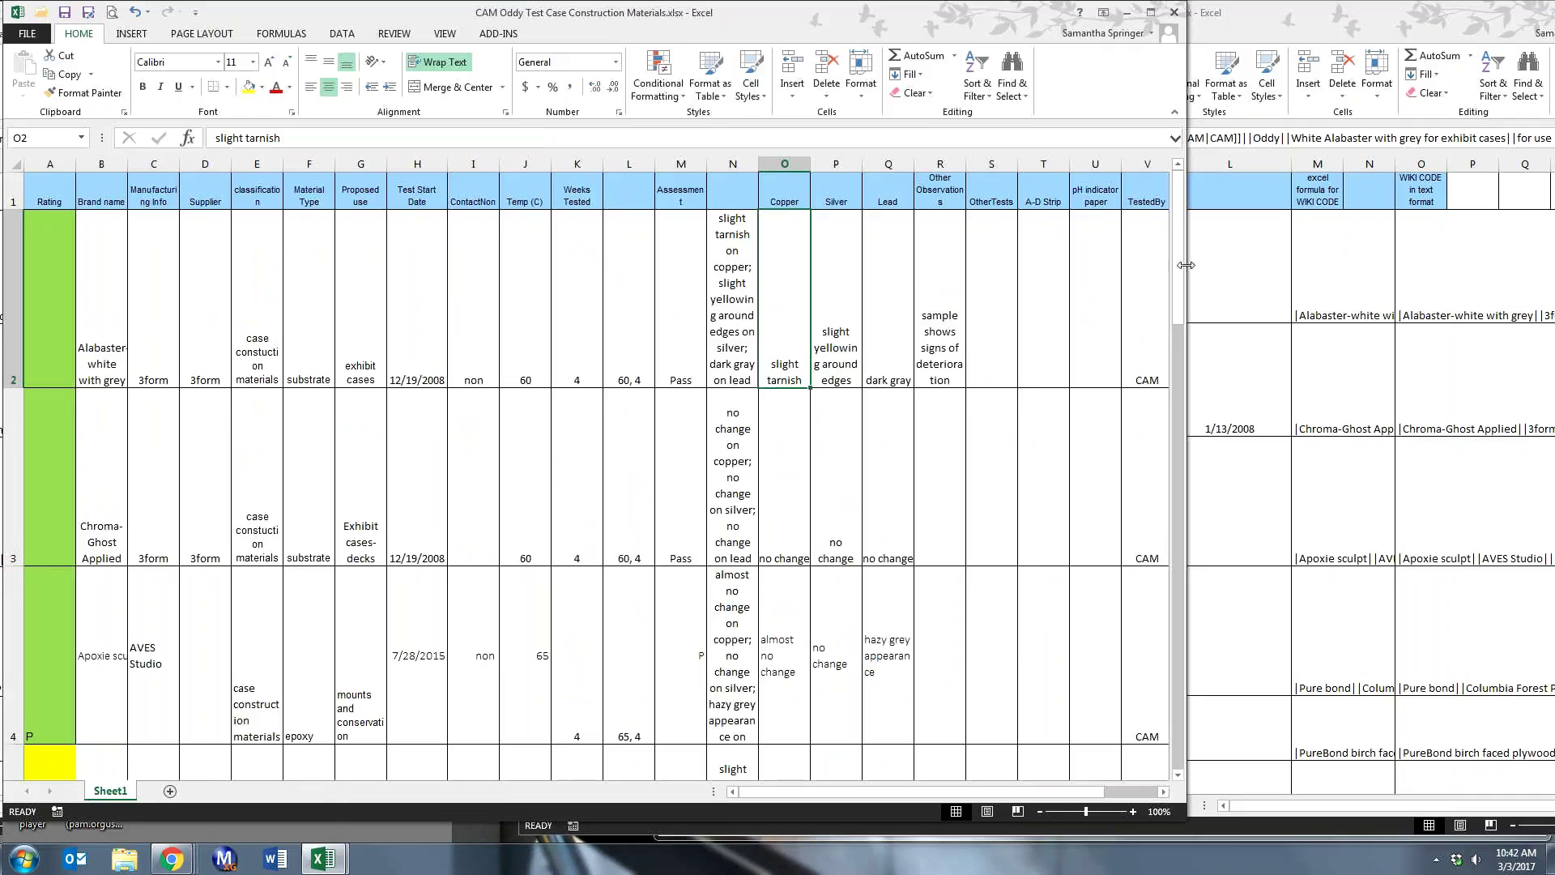
pyautogui.moveTo(1186, 265); pyautogui.dragTo(656, 290)
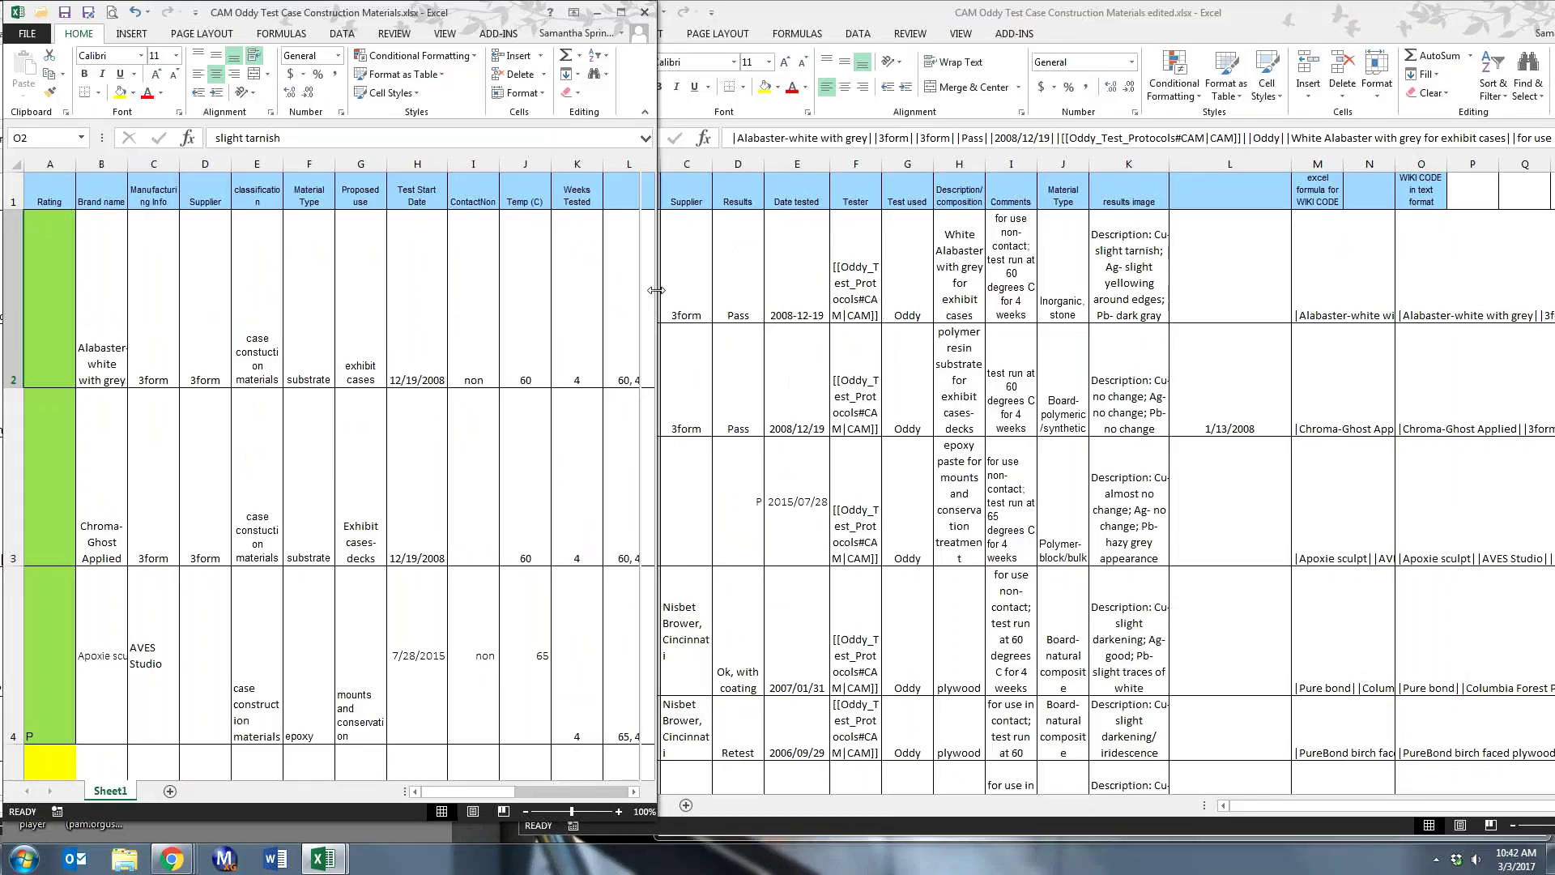
pyautogui.moveTo(781, 15); pyautogui.dragTo(915, 23)
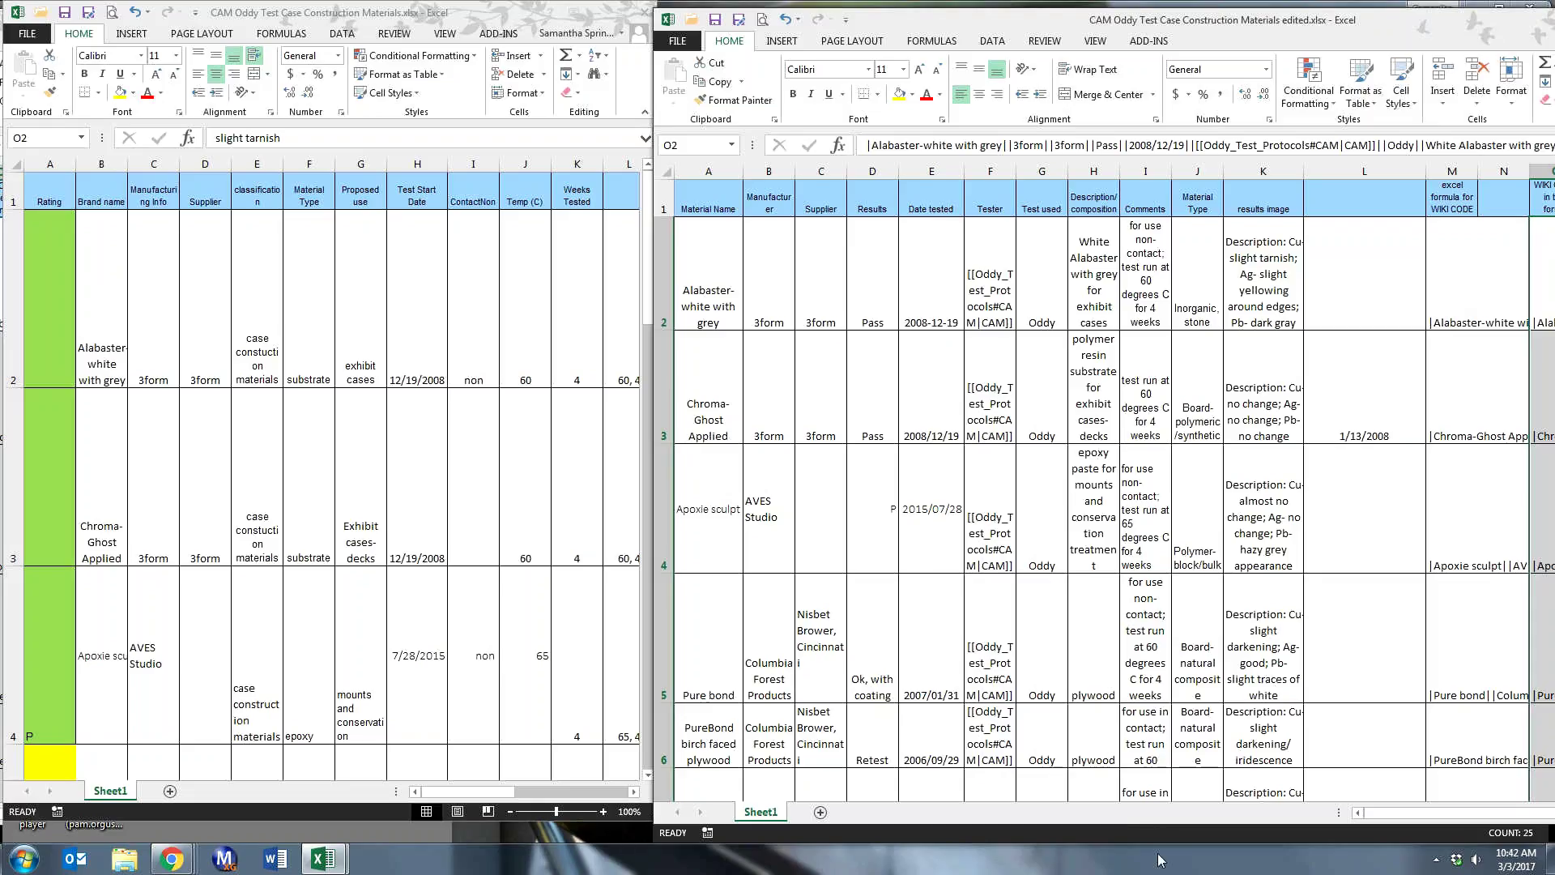
# - Reload the wiki's Case Construction Materials page and scroll down to its materials table
pyautogui.moveTo(171, 857)
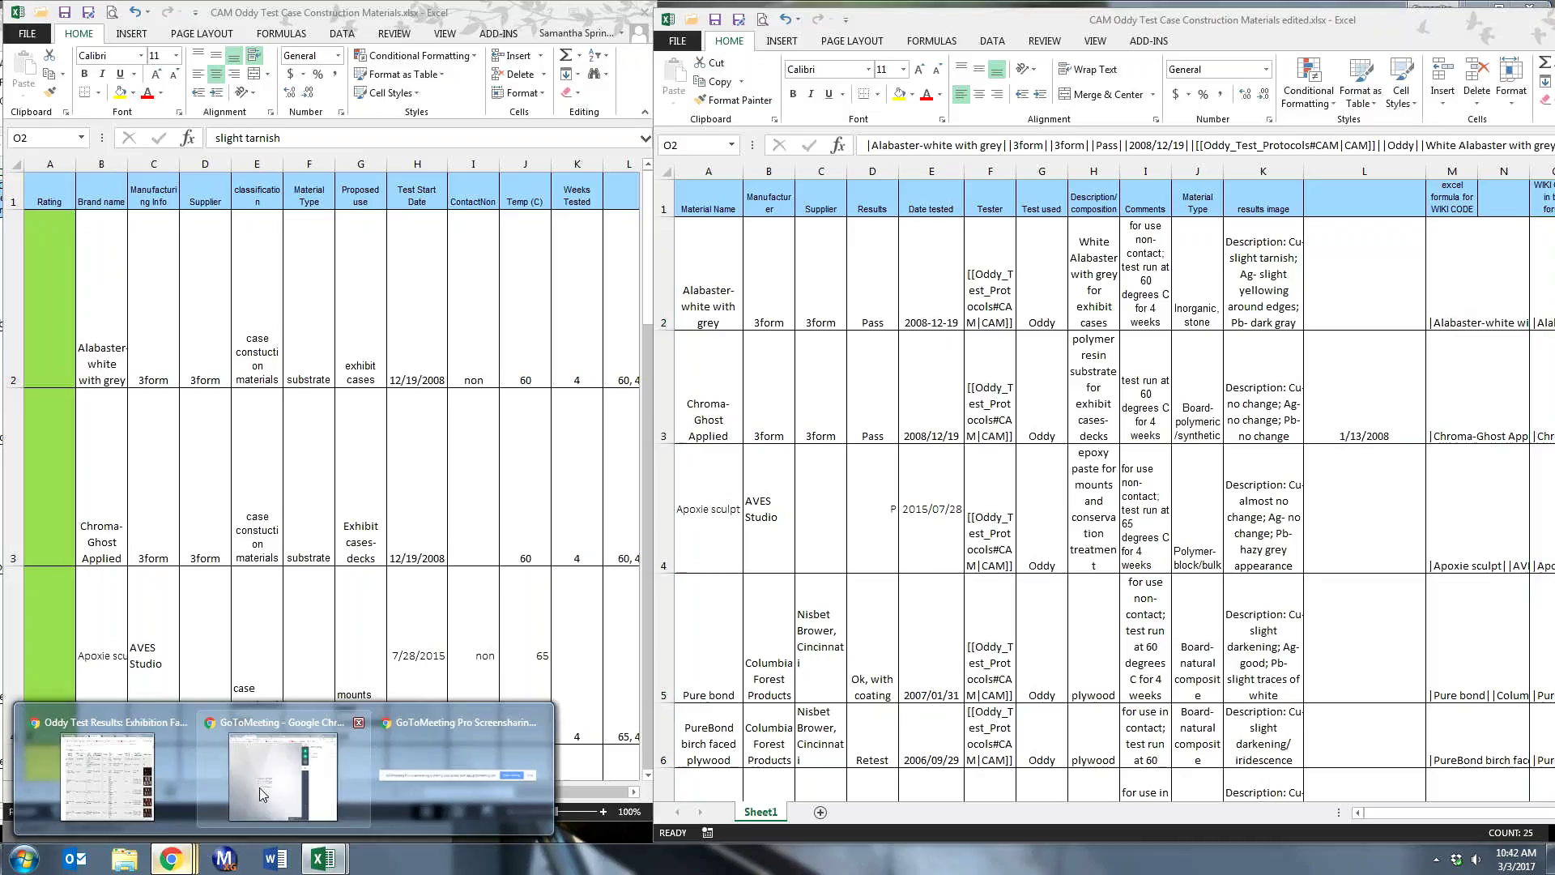
pyautogui.click(133, 783)
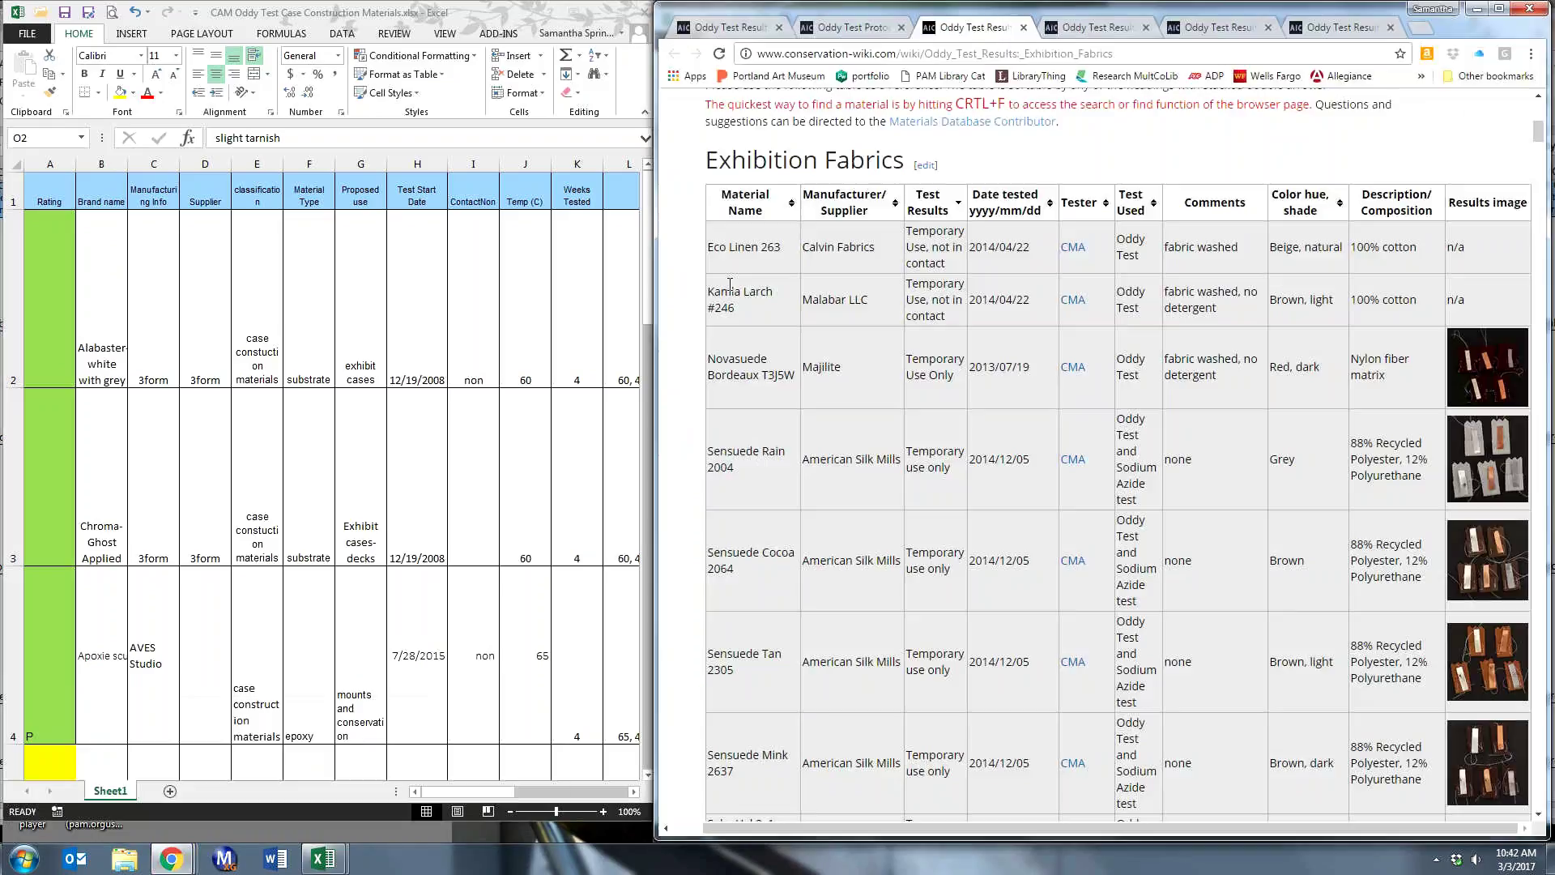
pyautogui.click(1316, 28)
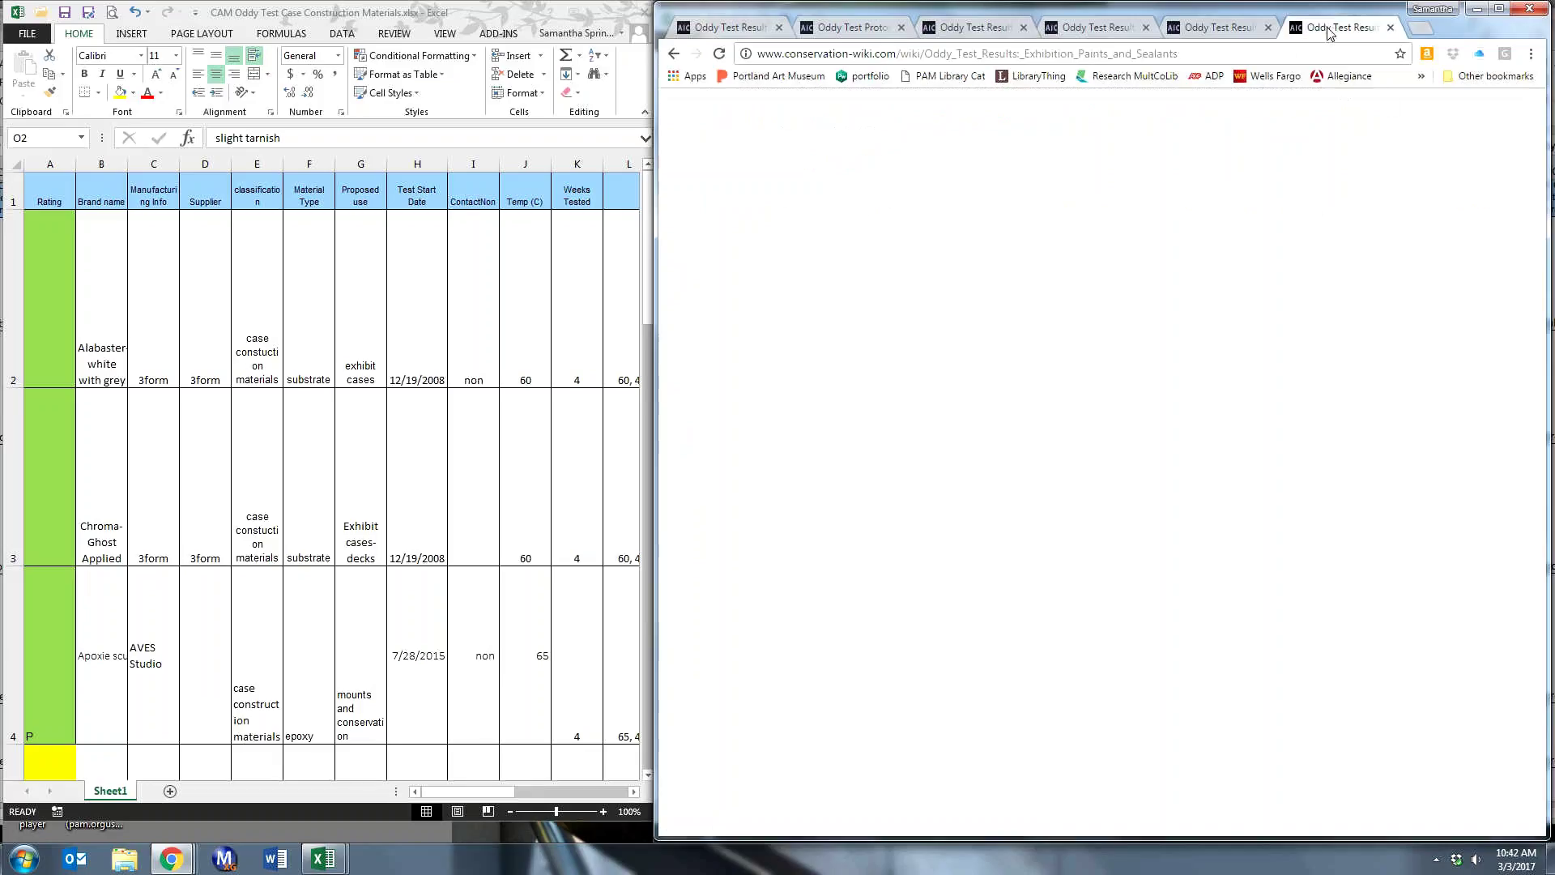
pyautogui.click(1224, 29)
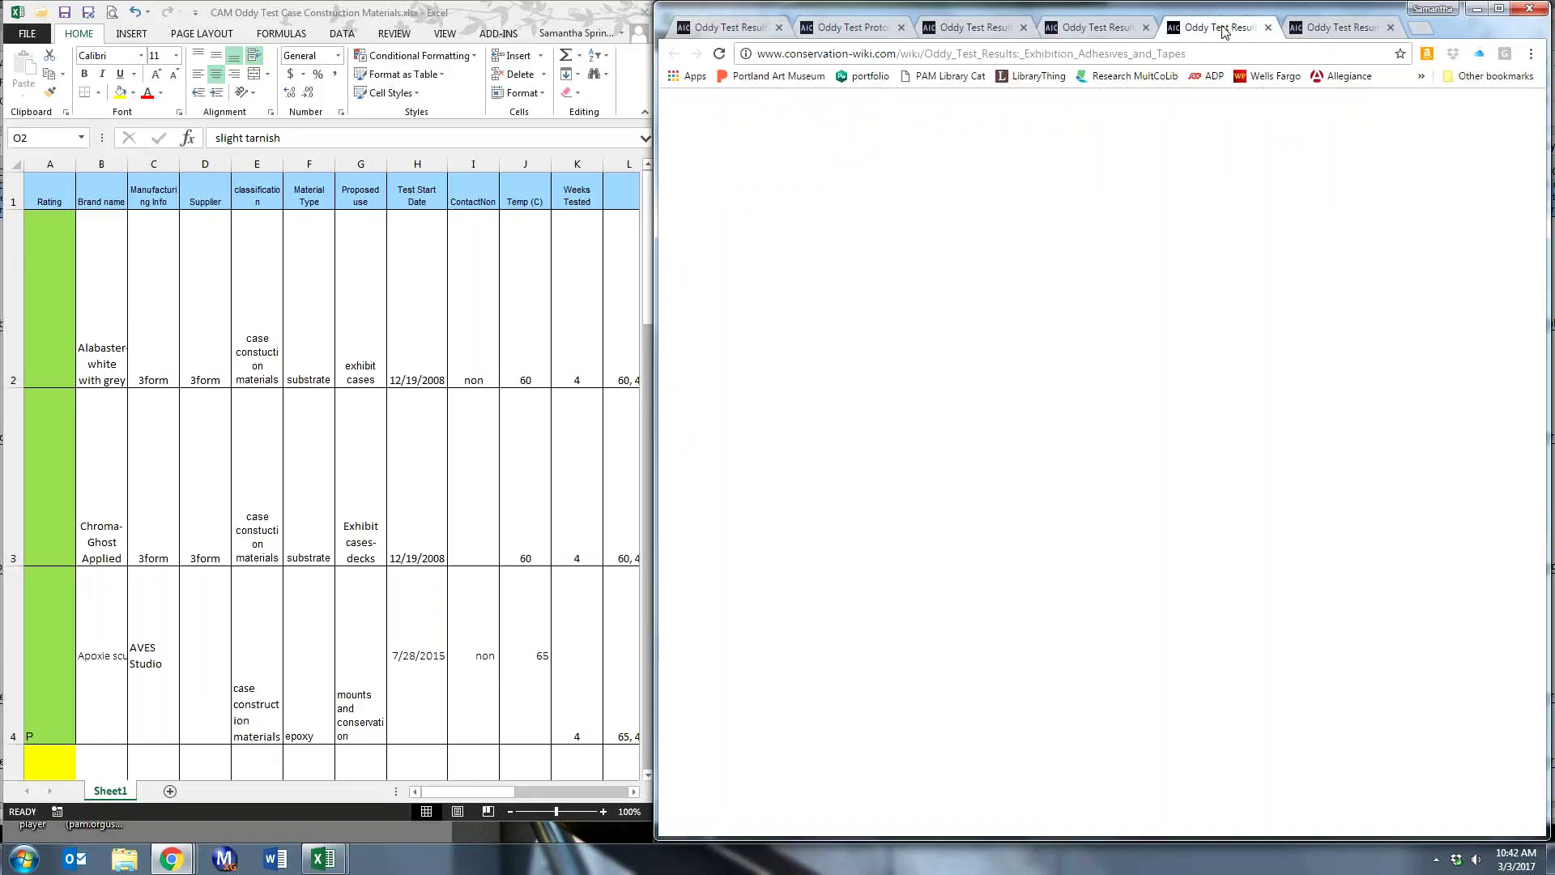
pyautogui.click(1126, 27)
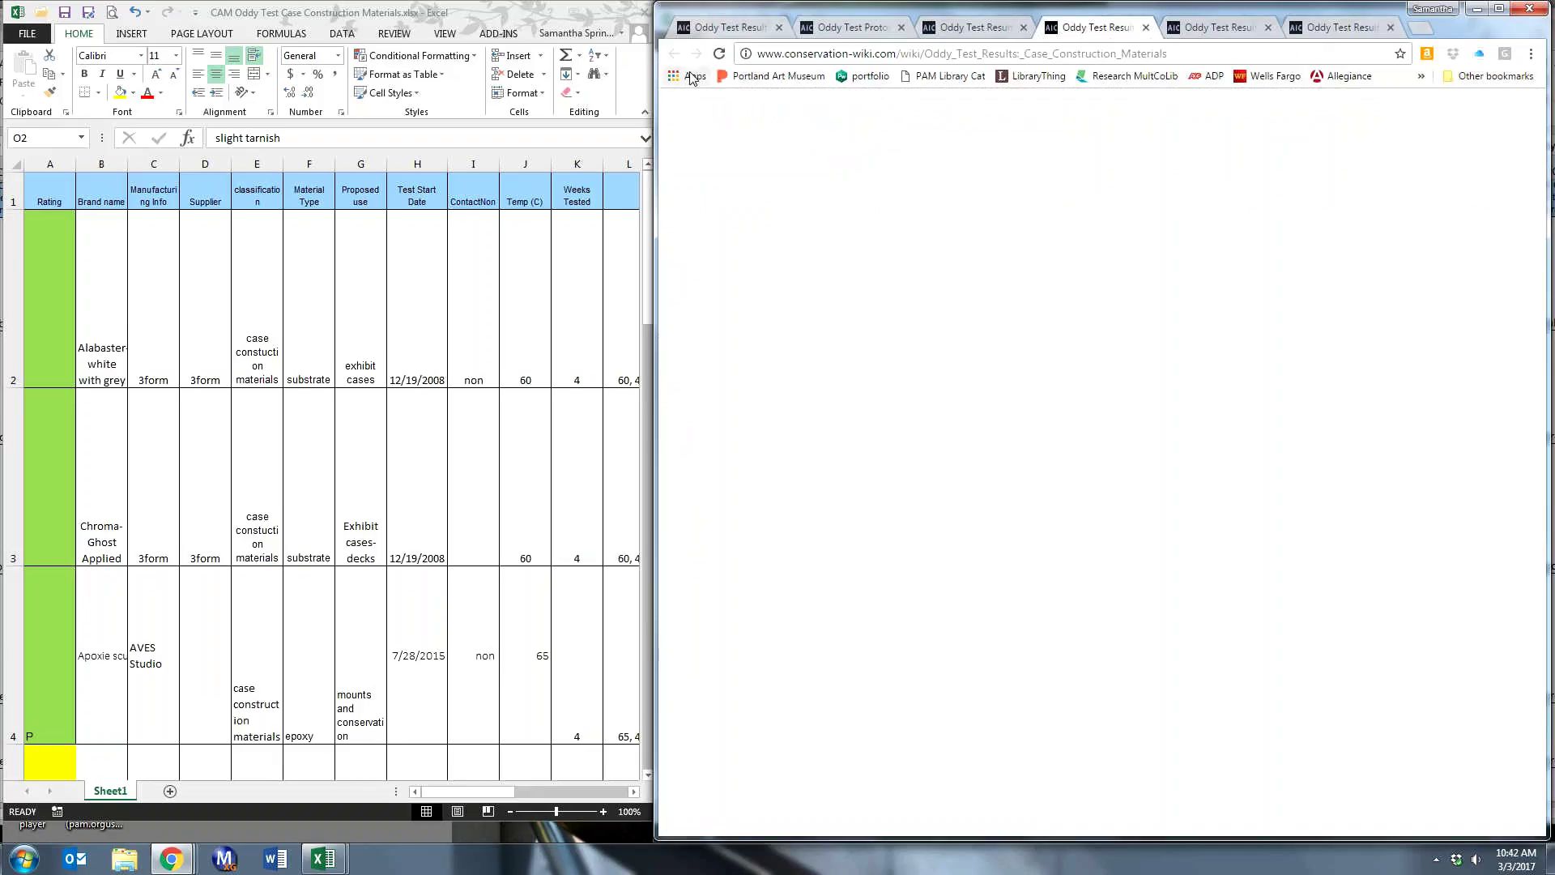
pyautogui.click(719, 54)
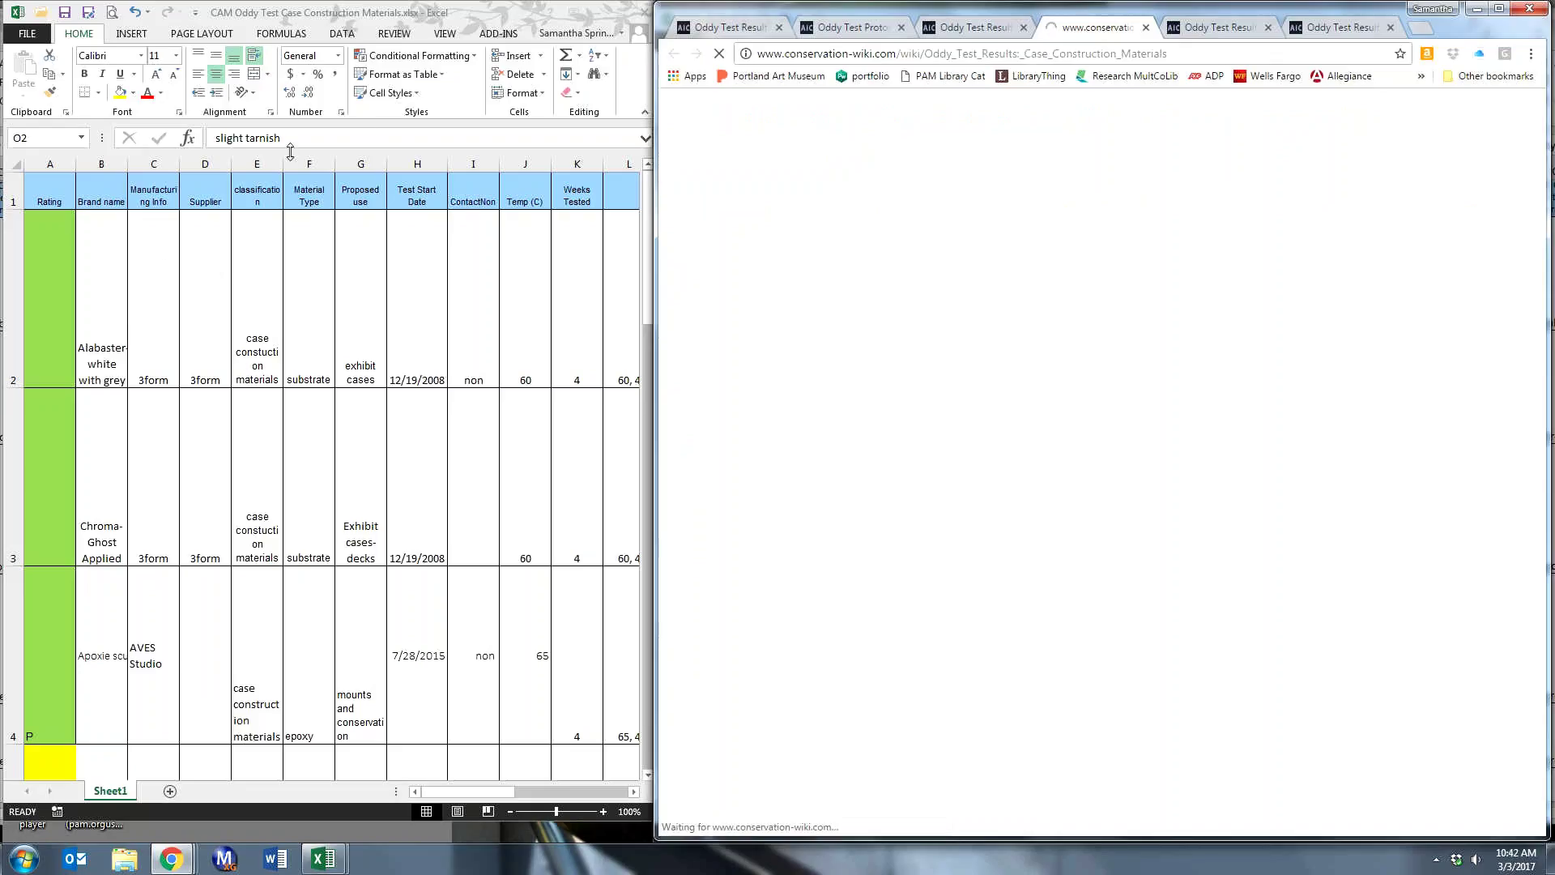
pyautogui.scroll(-5, 260, 237)
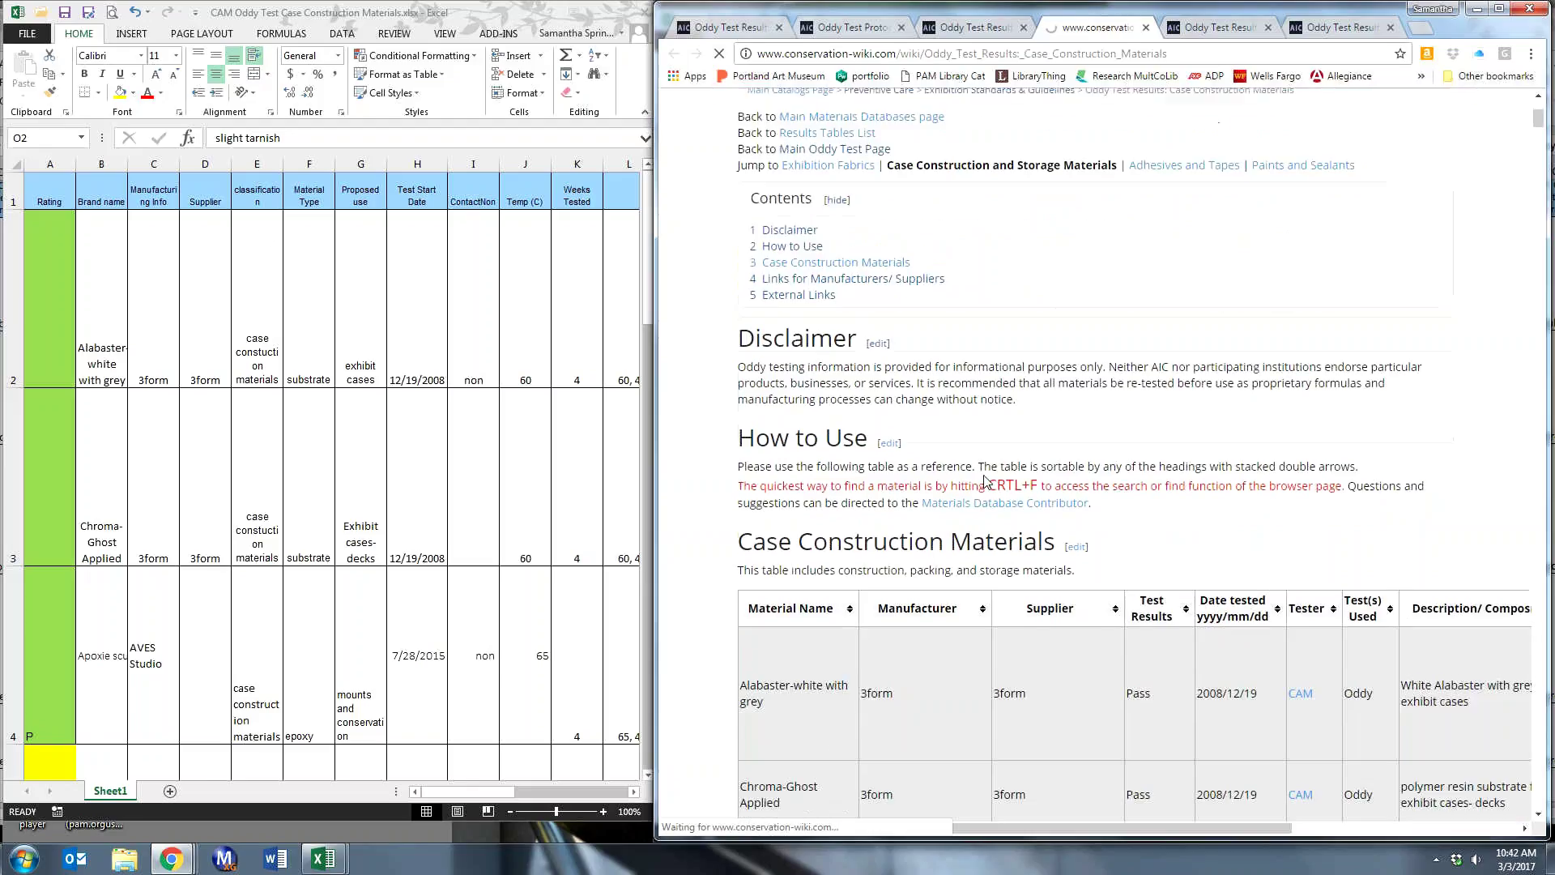
pyautogui.click(154, 265)
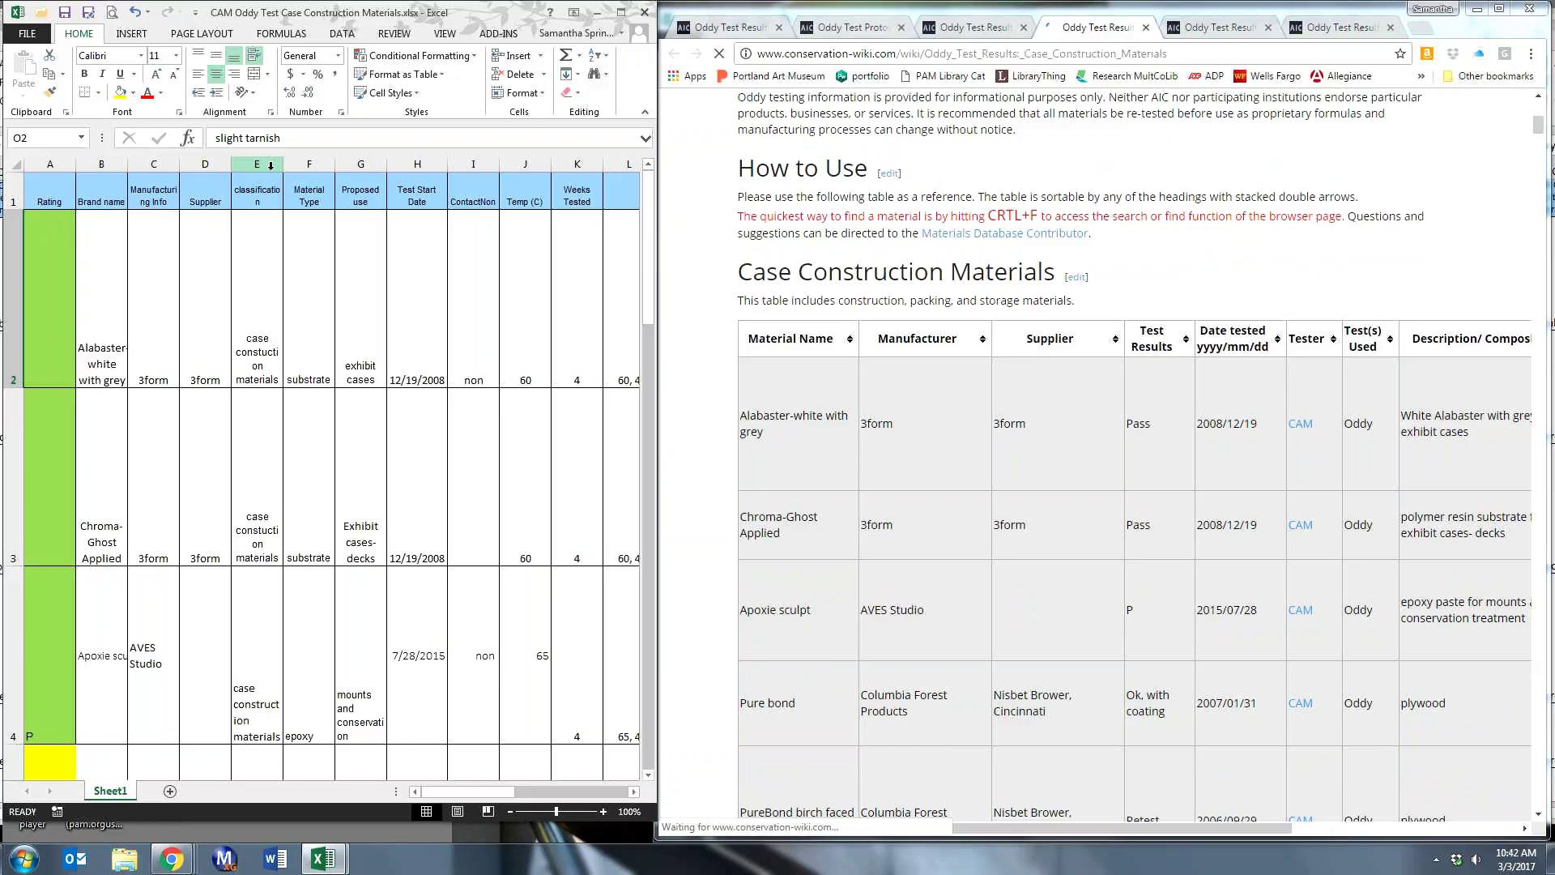
pyautogui.click(270, 165)
pyautogui.rightClick(271, 166)
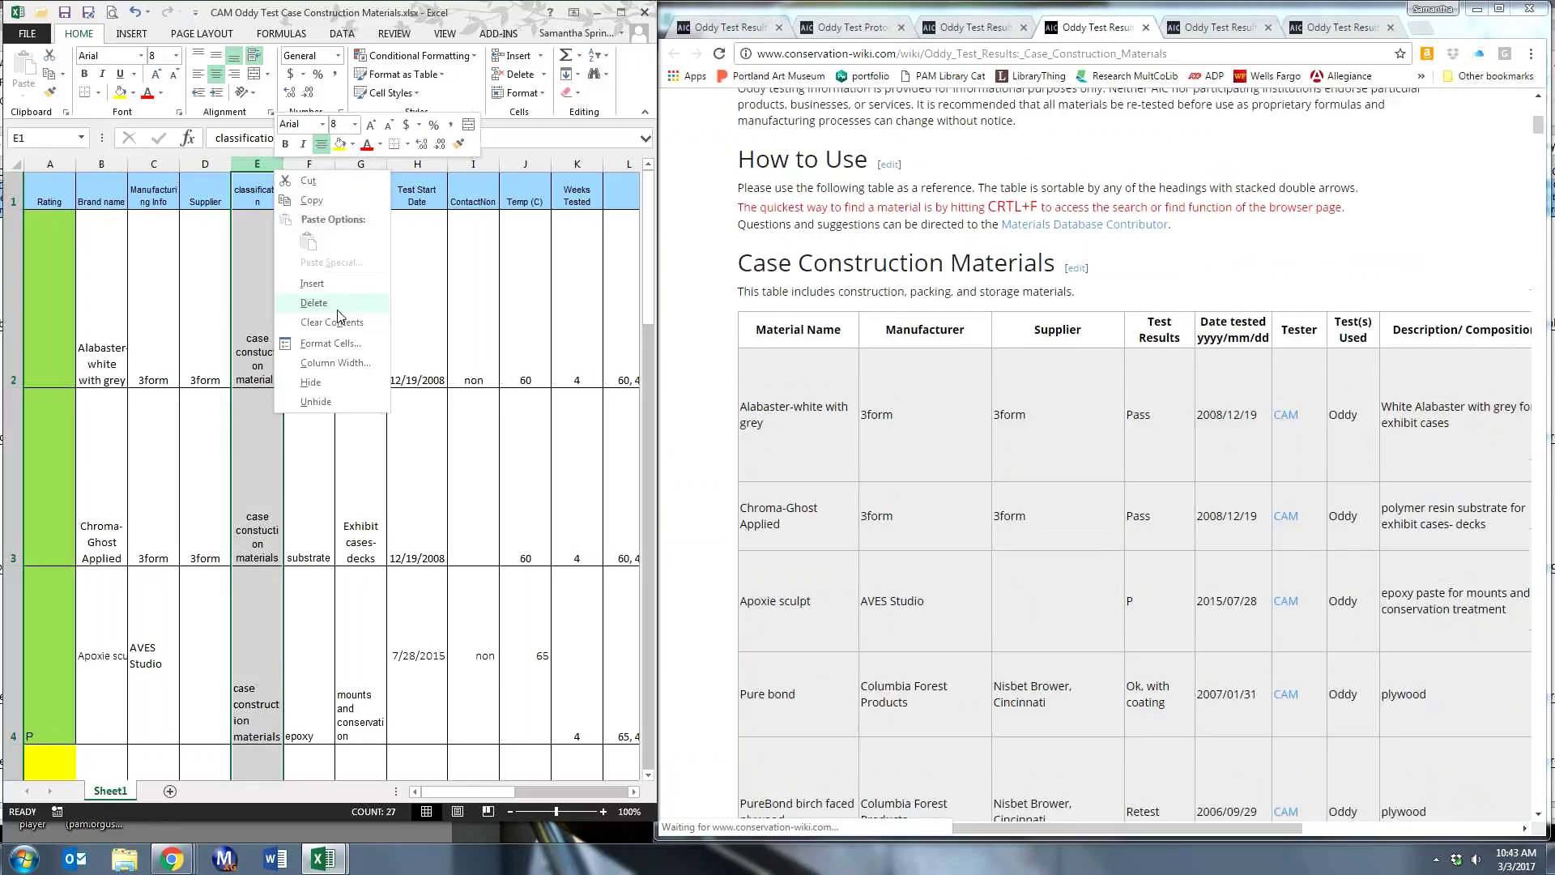
pyautogui.click(316, 298)
pyautogui.moveTo(322, 859)
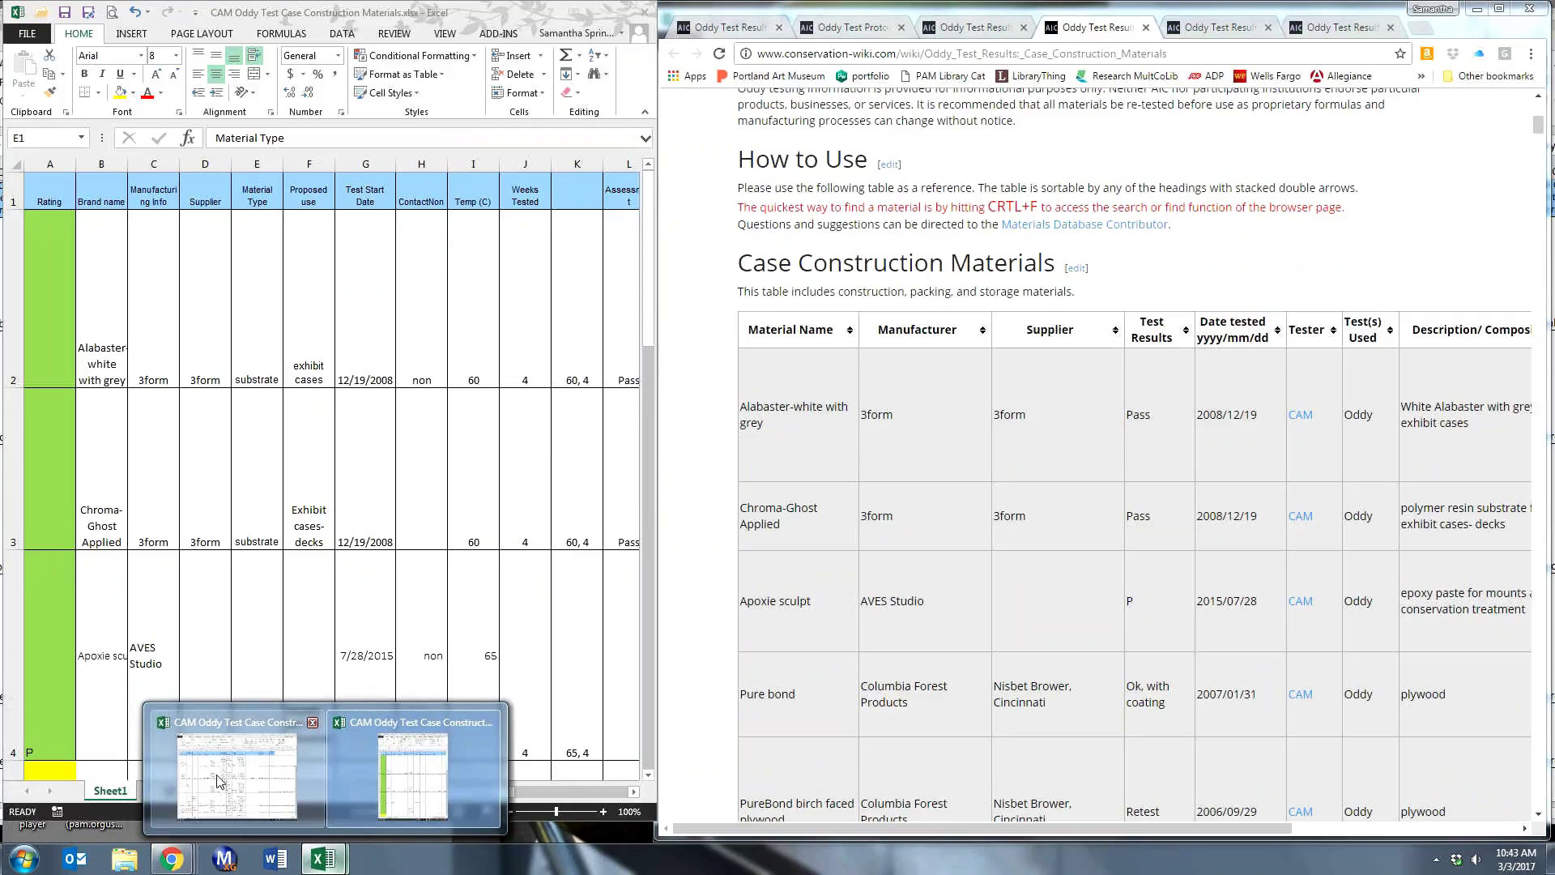
pyautogui.click(290, 729)
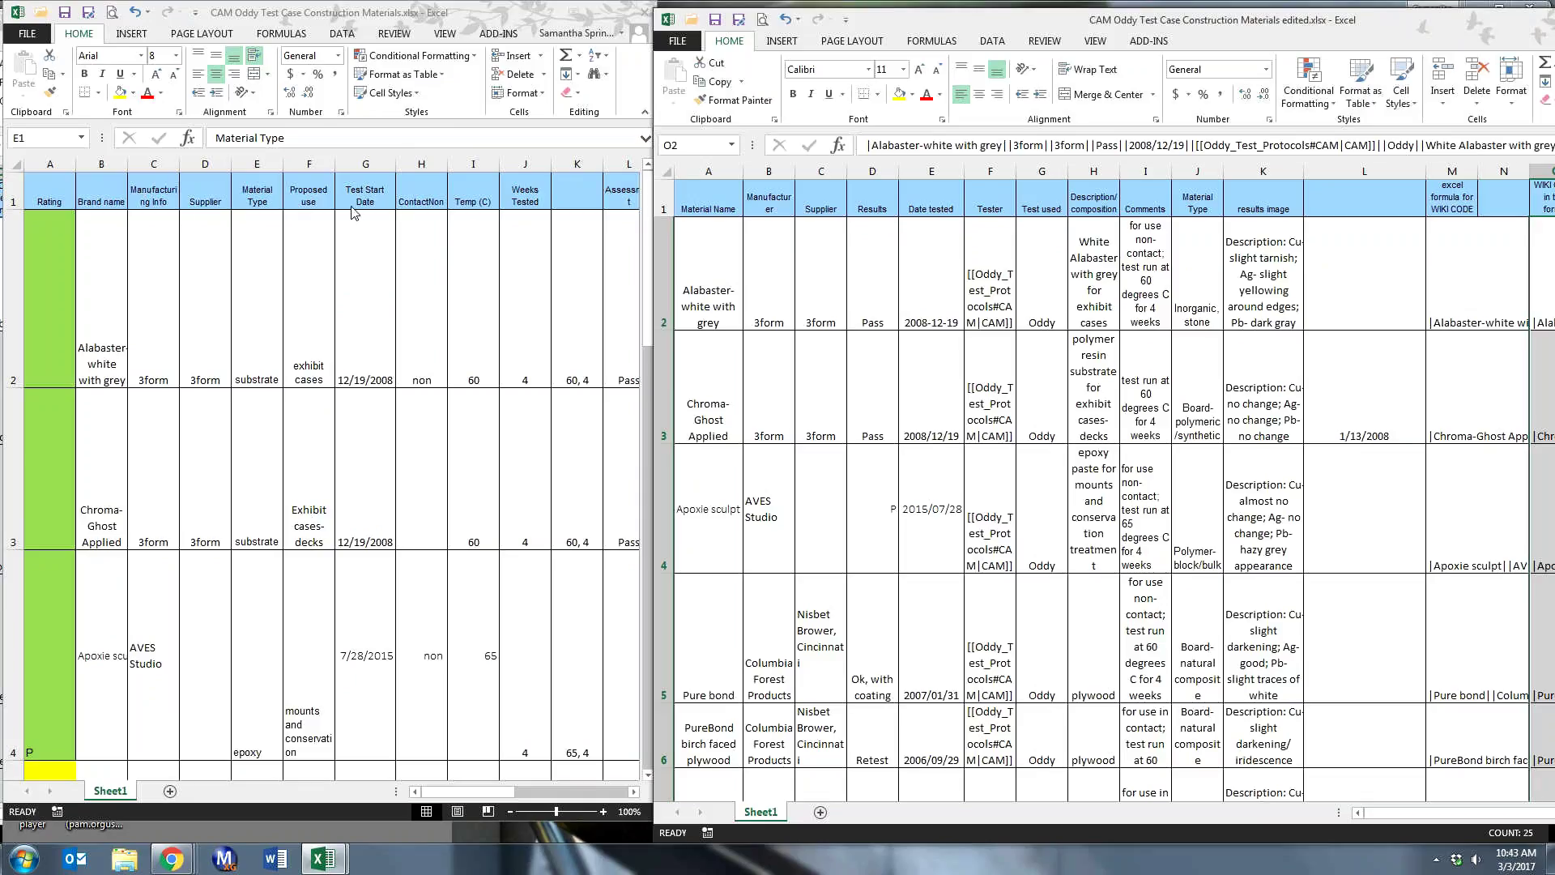
pyautogui.click(528, 8)
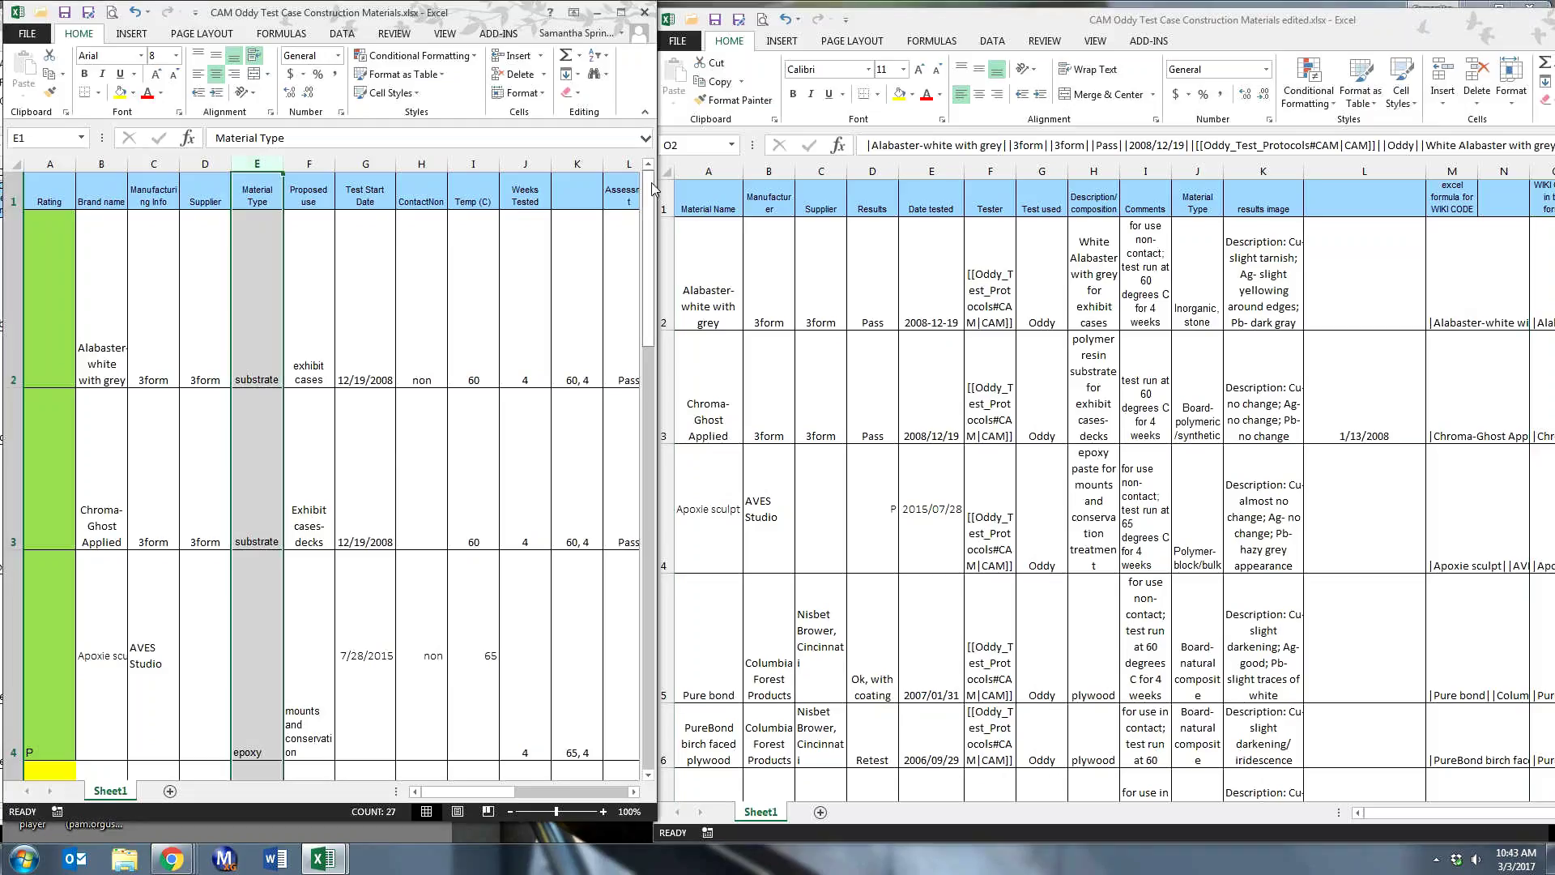
pyautogui.moveTo(656, 185); pyautogui.dragTo(840, 186)
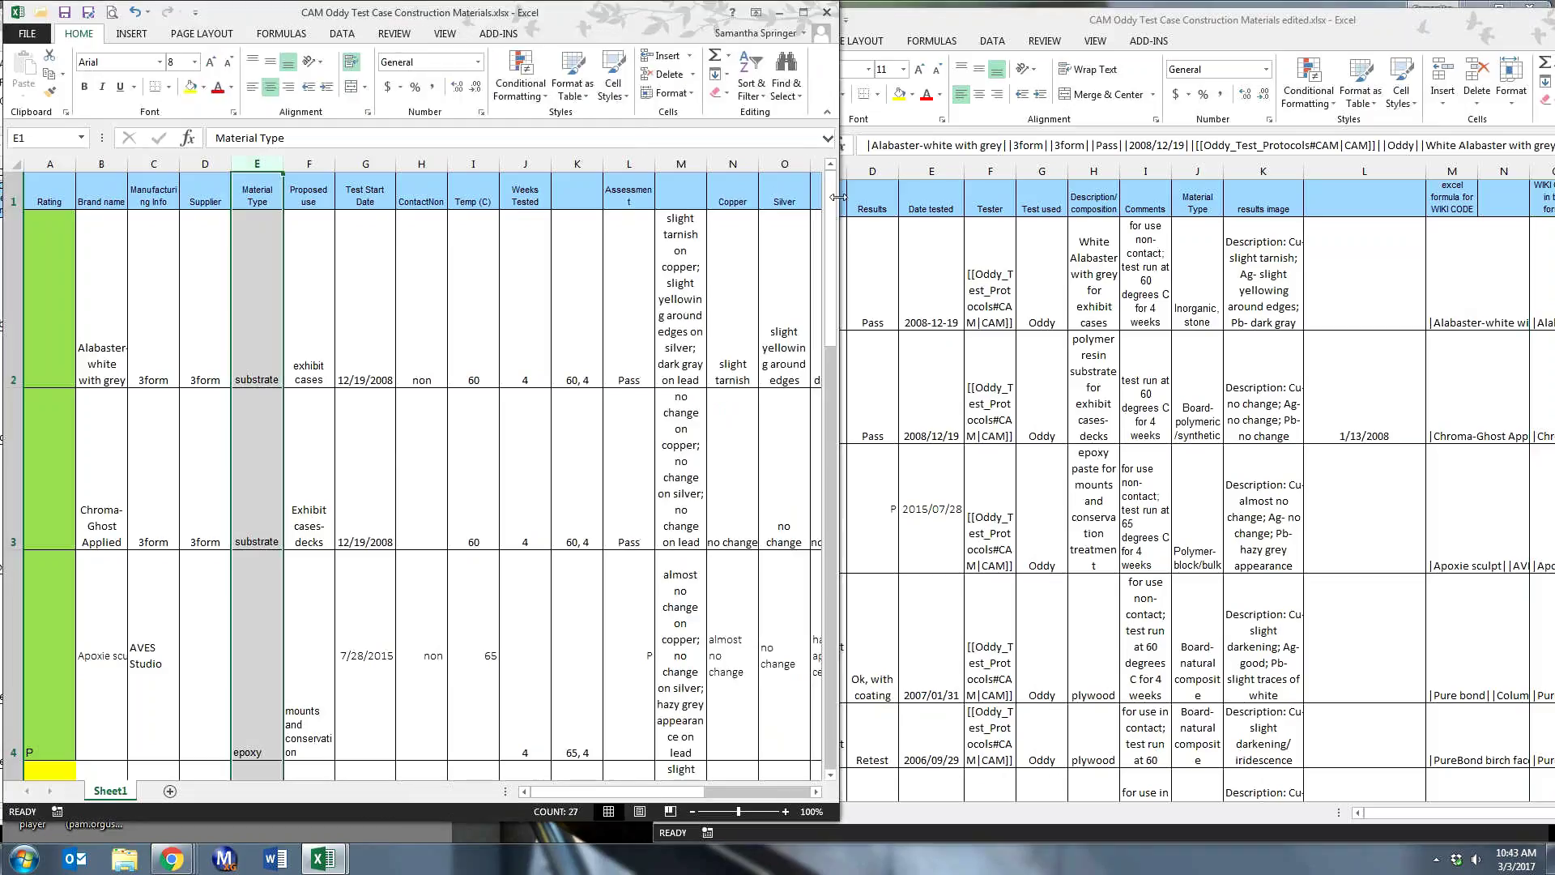
pyautogui.click(613, 163)
pyautogui.rightClick(613, 164)
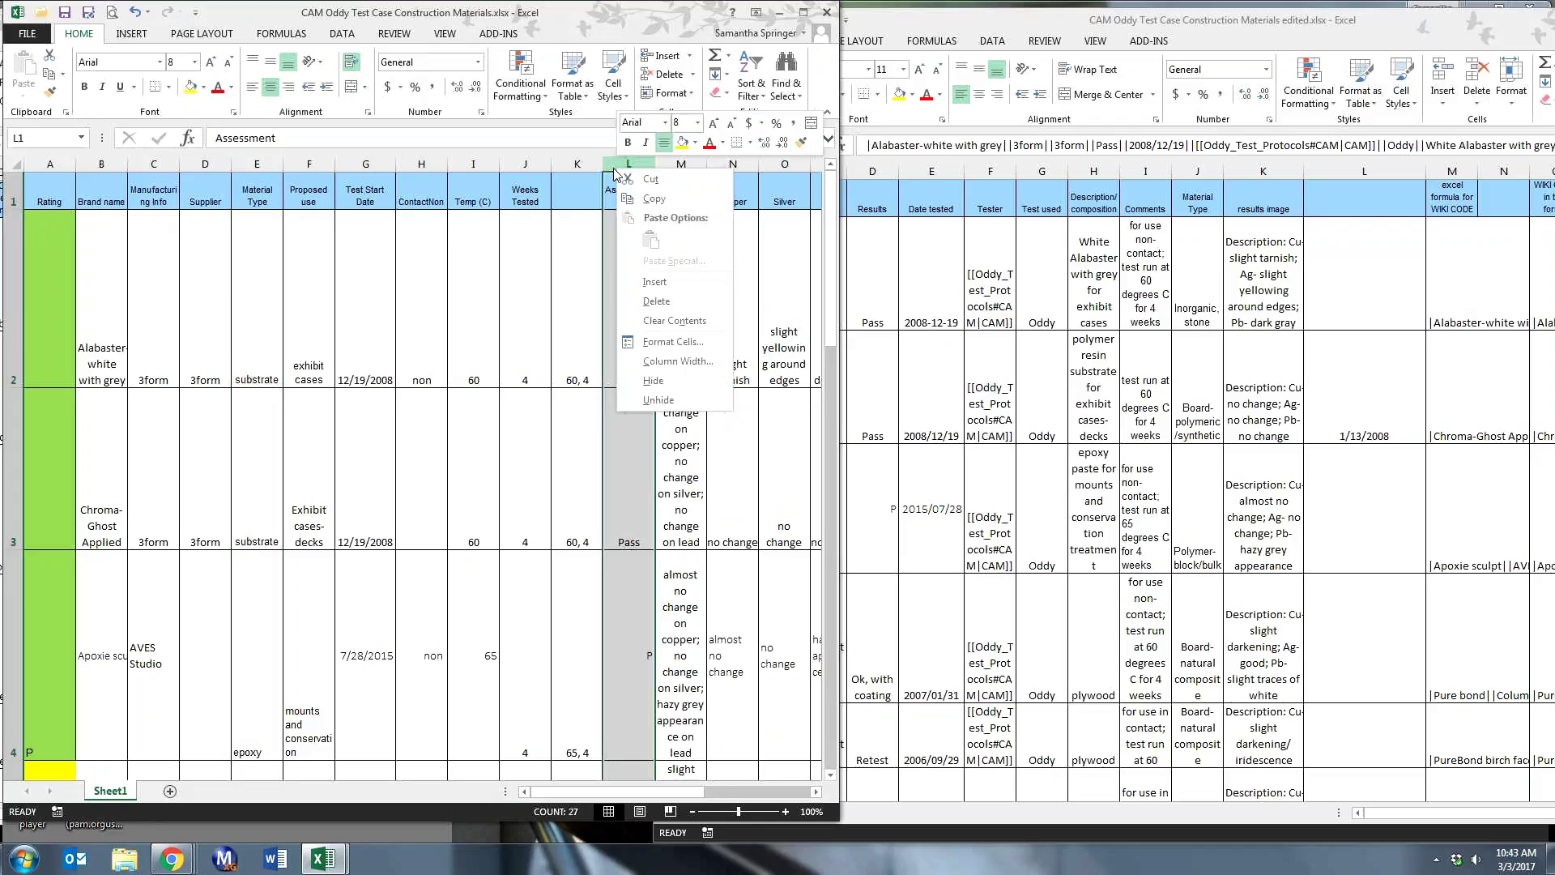
pyautogui.click(645, 182)
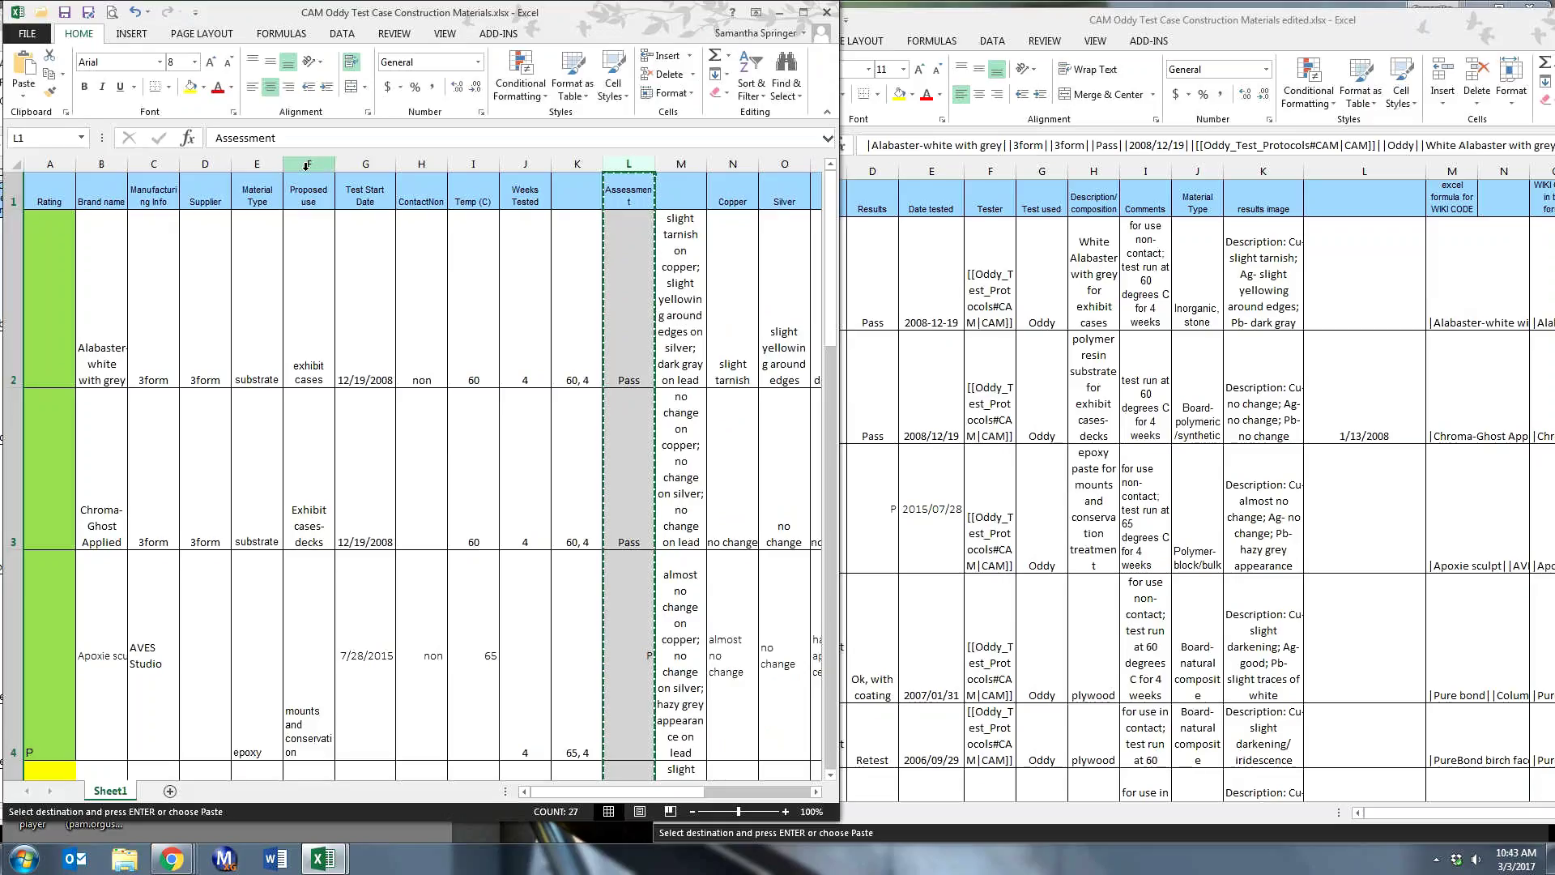
pyautogui.click(306, 165)
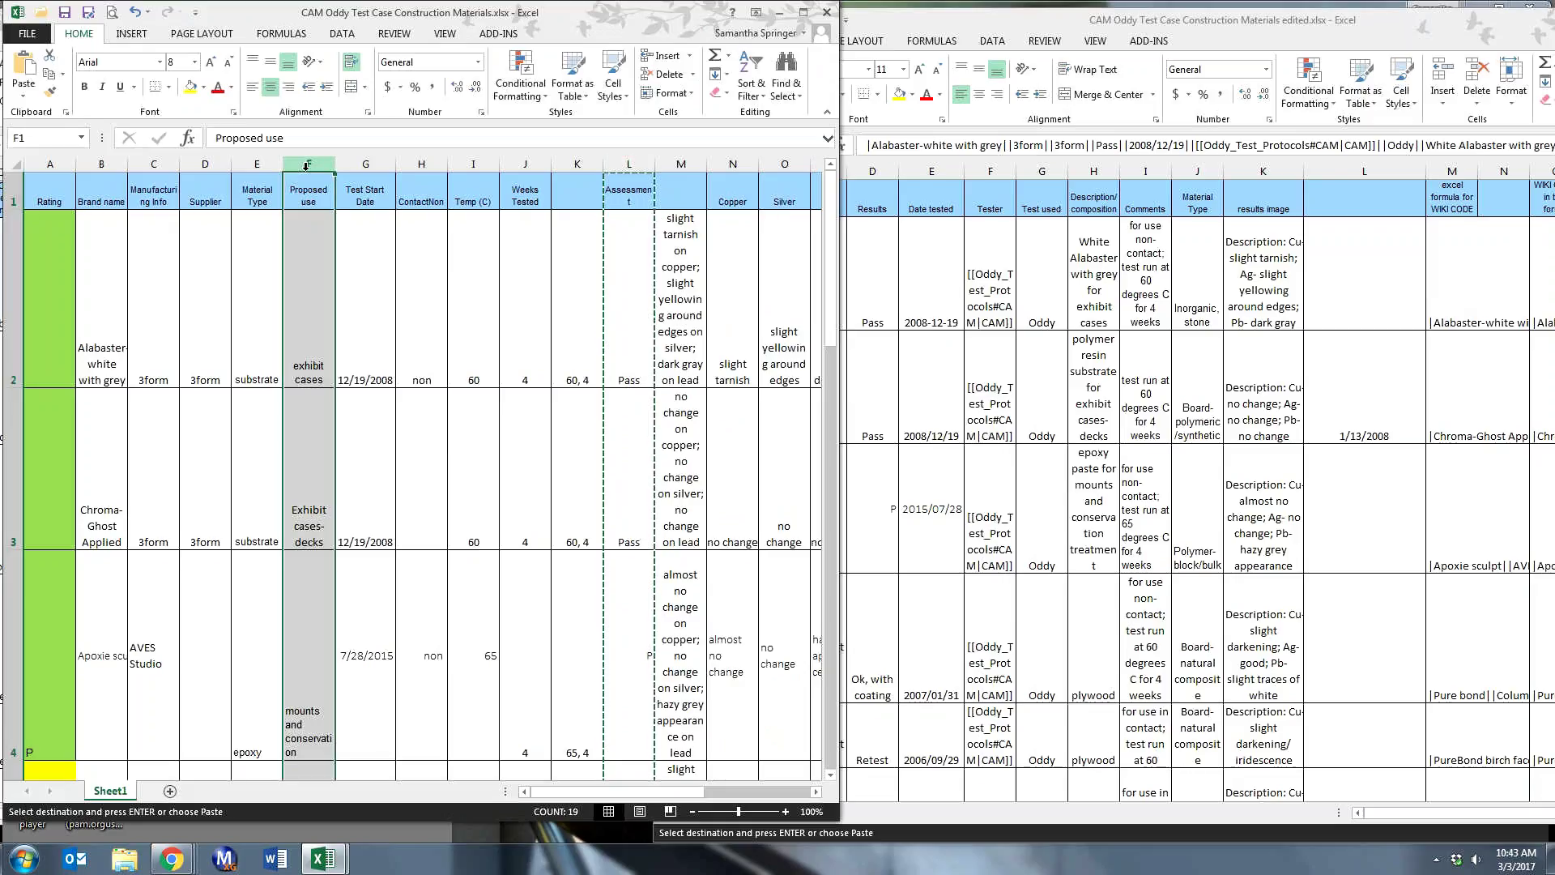
pyautogui.rightClick(307, 165)
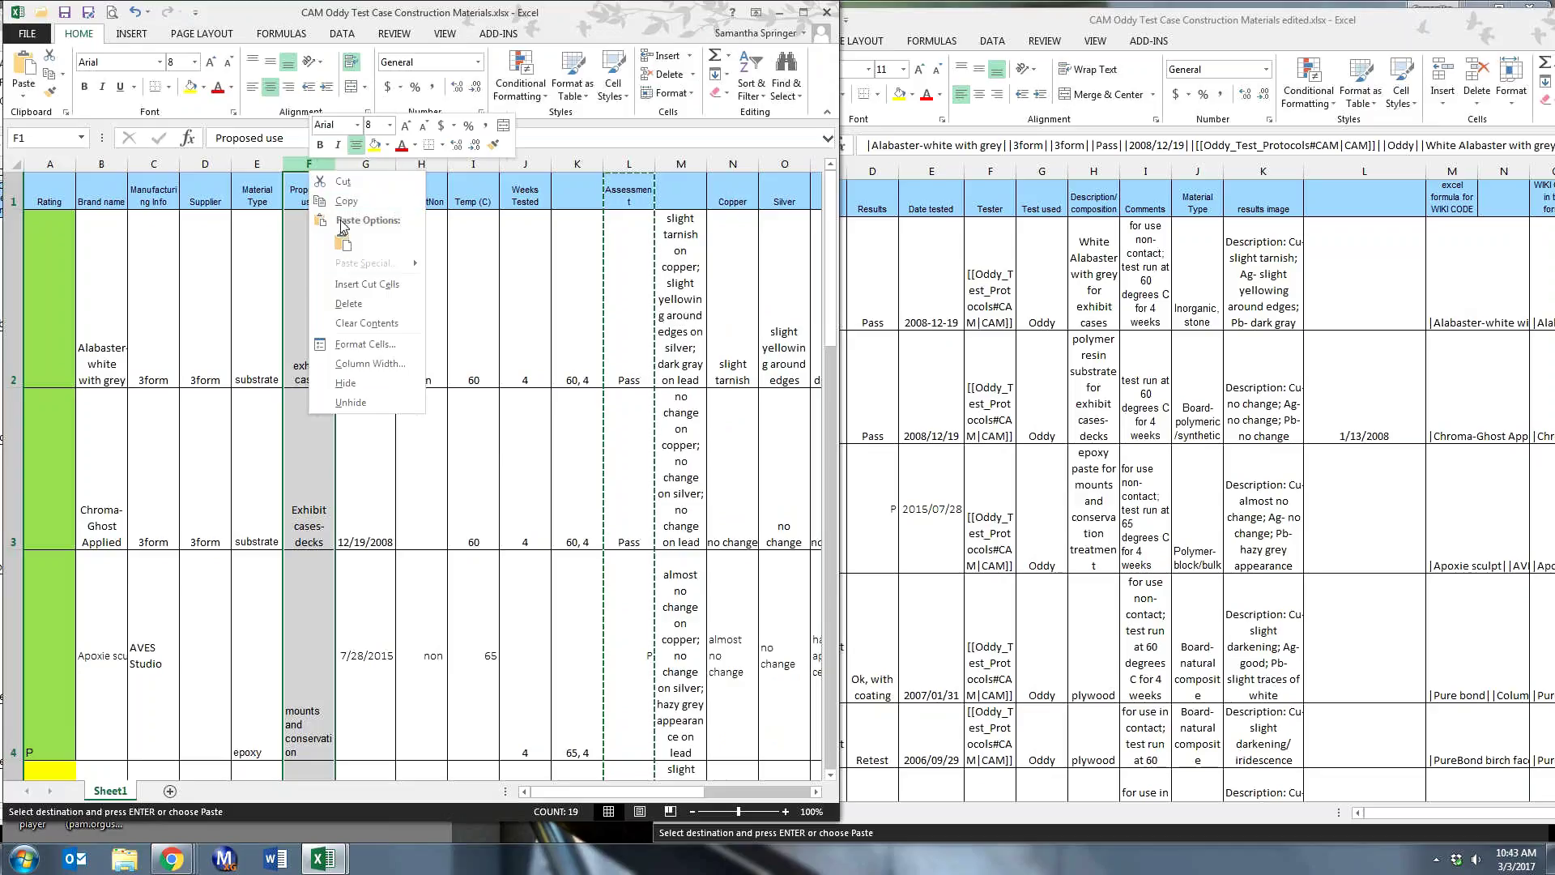
pyautogui.click(334, 288)
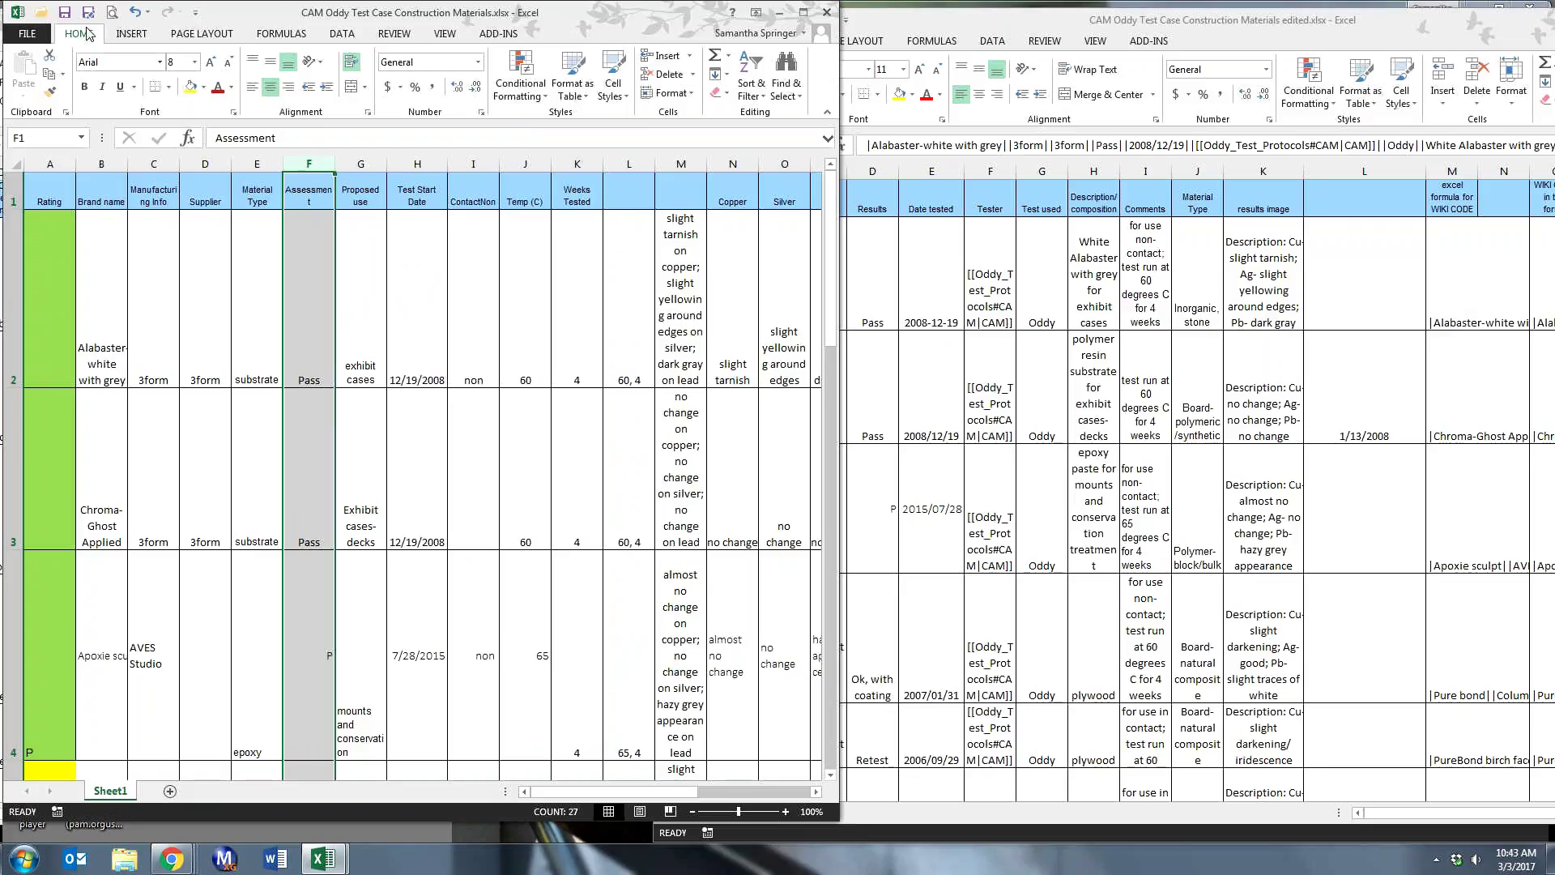
pyautogui.click(130, 36)
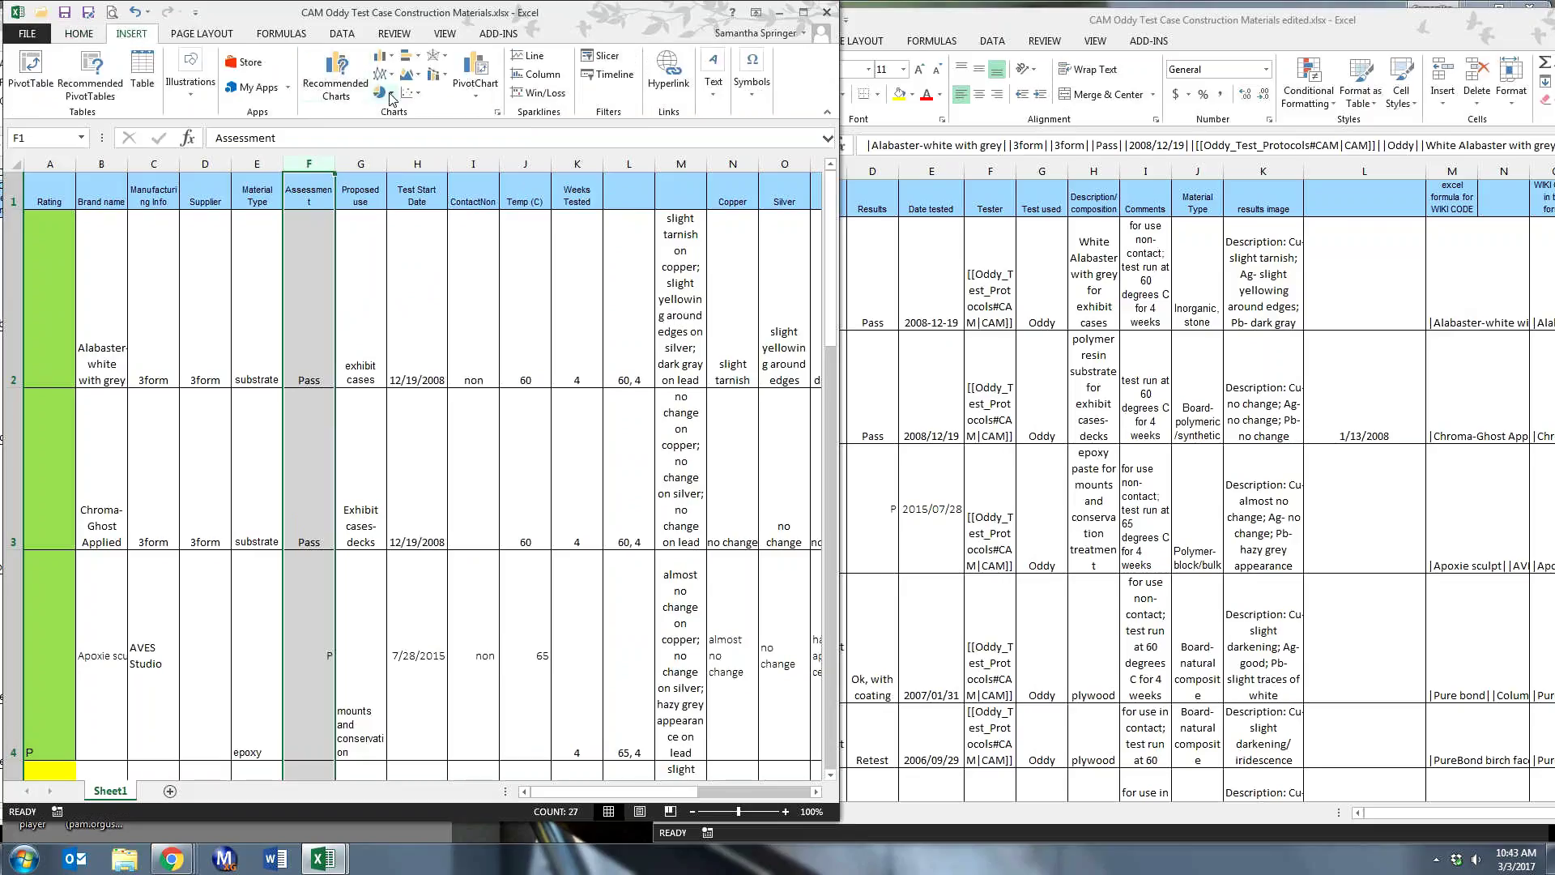
pyautogui.click(79, 34)
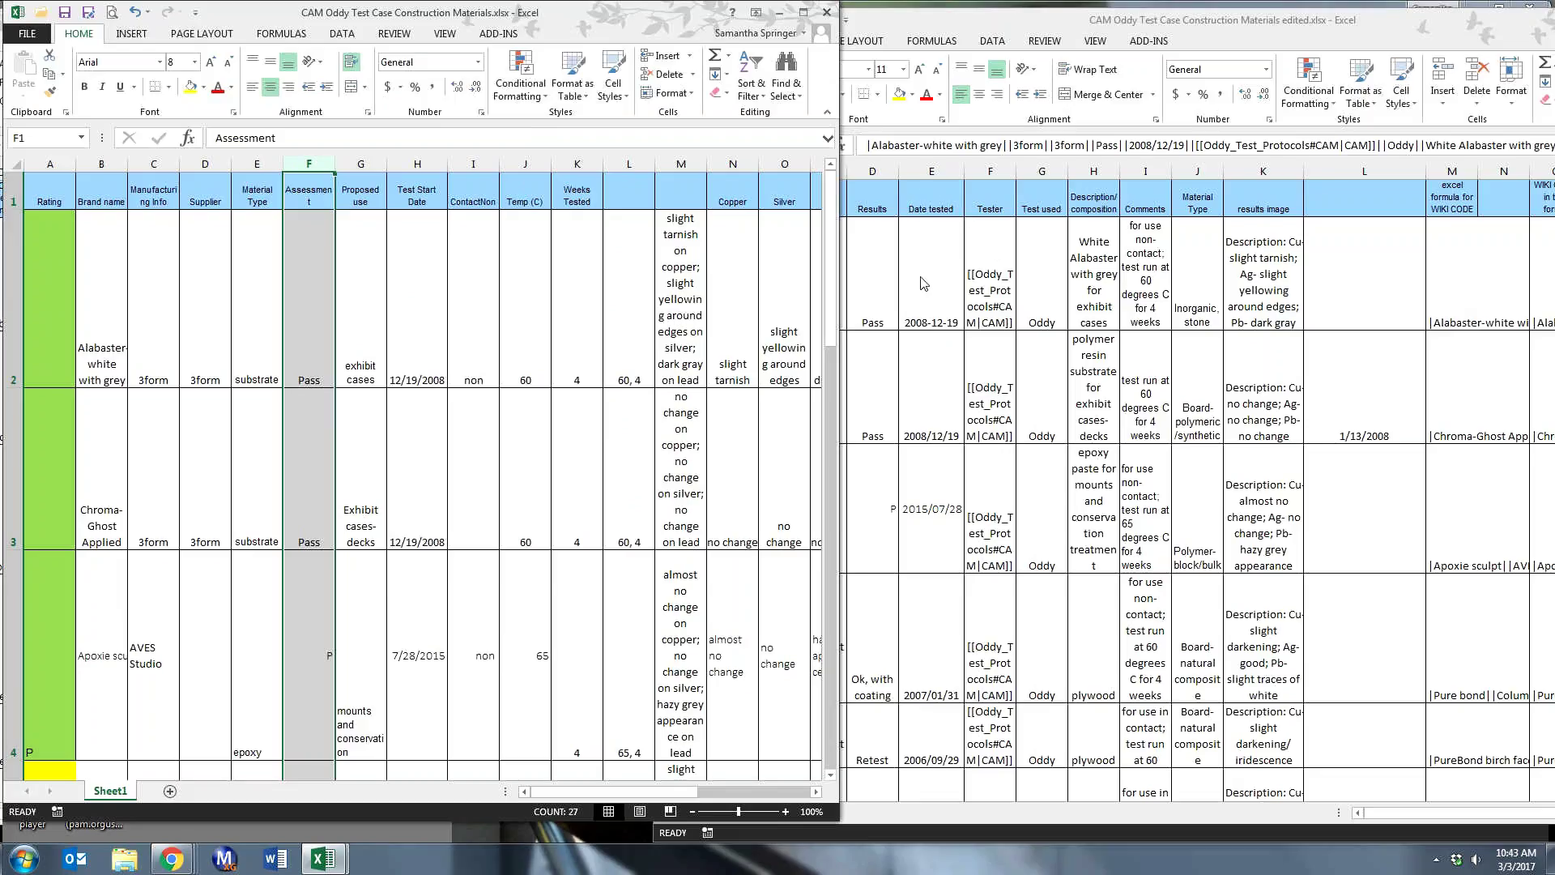
# - Cut the Test Start Date column and insert it as column G, ahead of Proposed use
pyautogui.click(418, 164)
pyautogui.rightClick(421, 168)
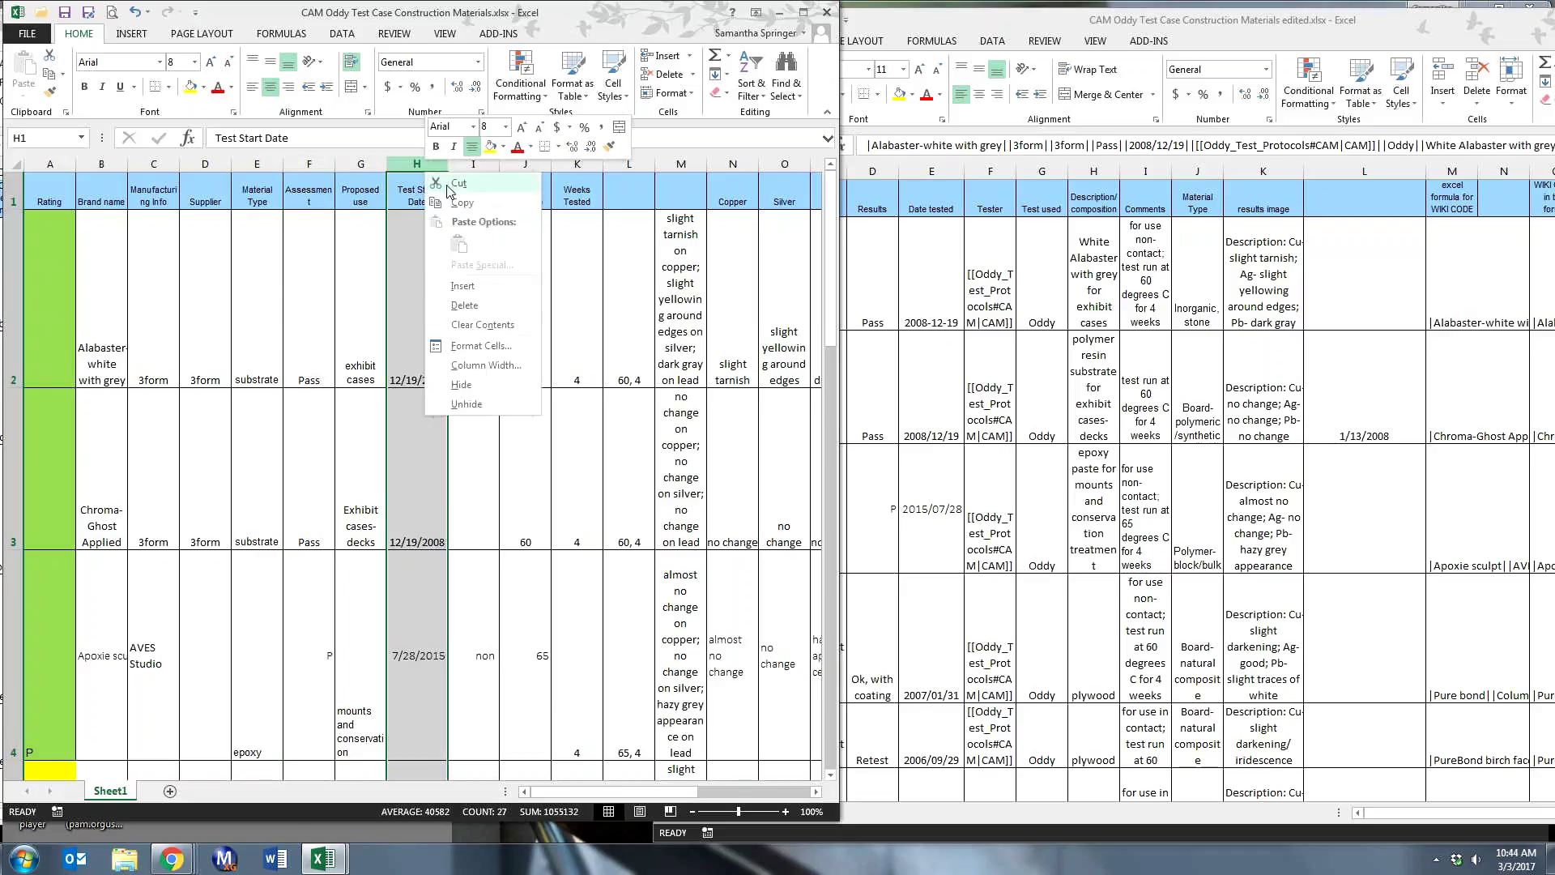
pyautogui.click(452, 187)
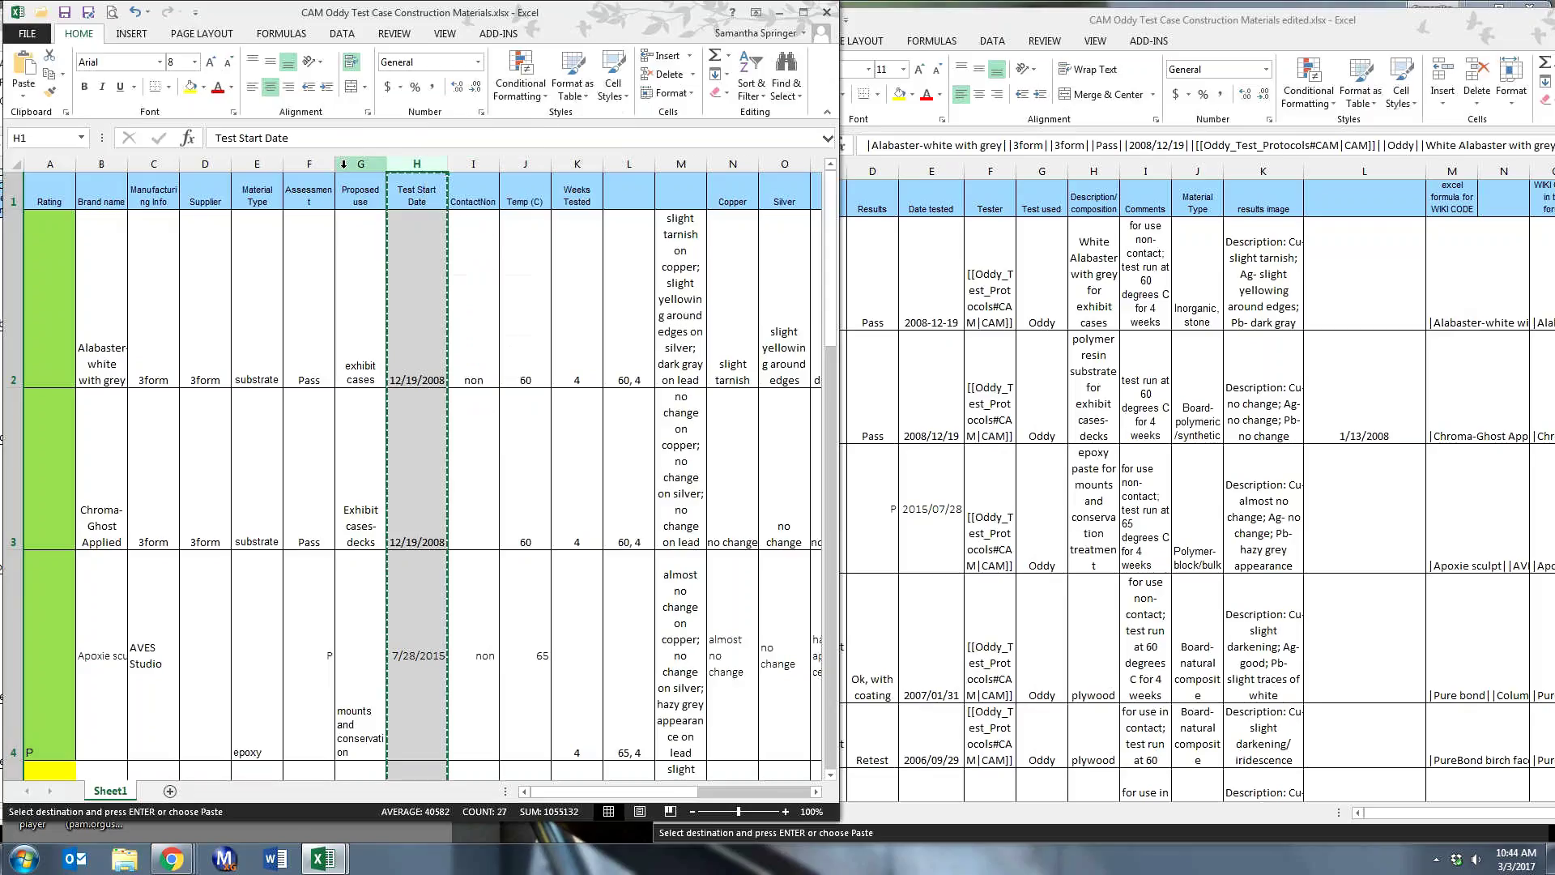
pyautogui.rightClick(343, 163)
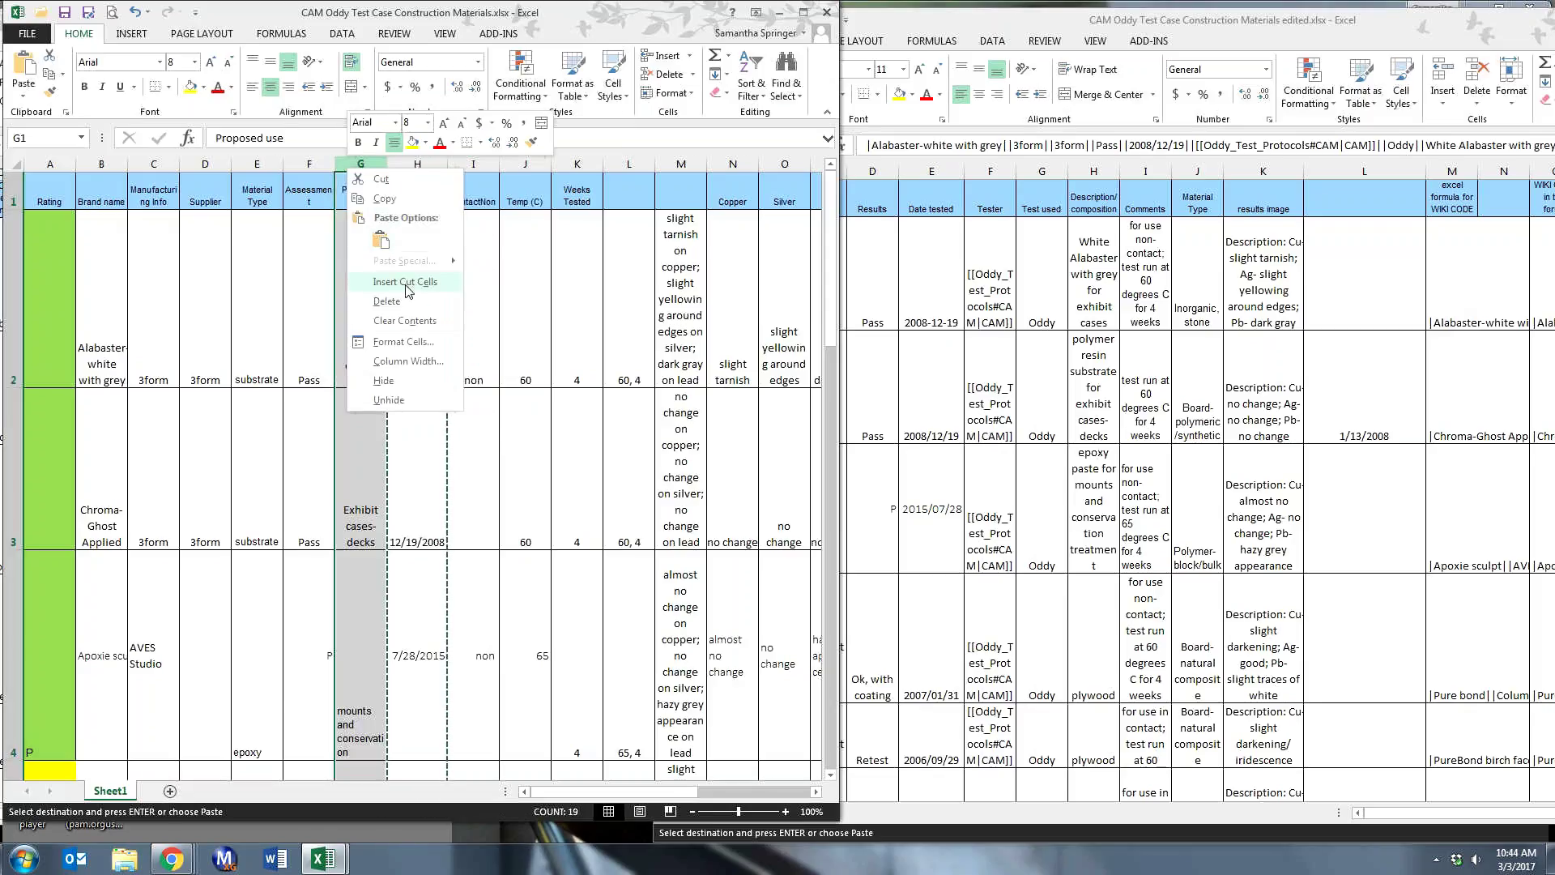
pyautogui.click(408, 281)
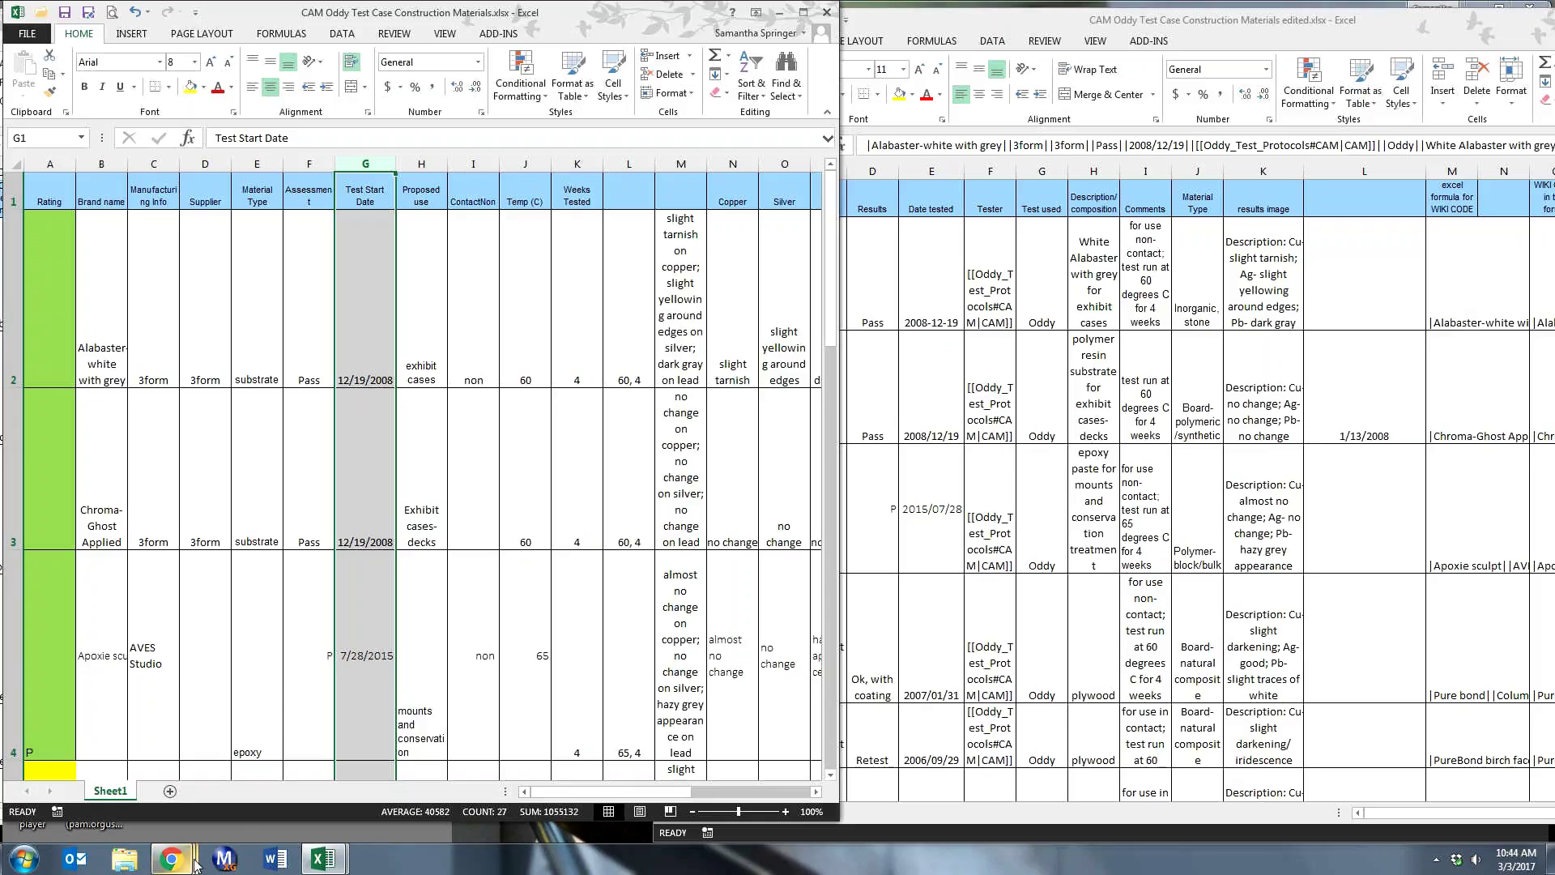
pyautogui.moveTo(196, 865)
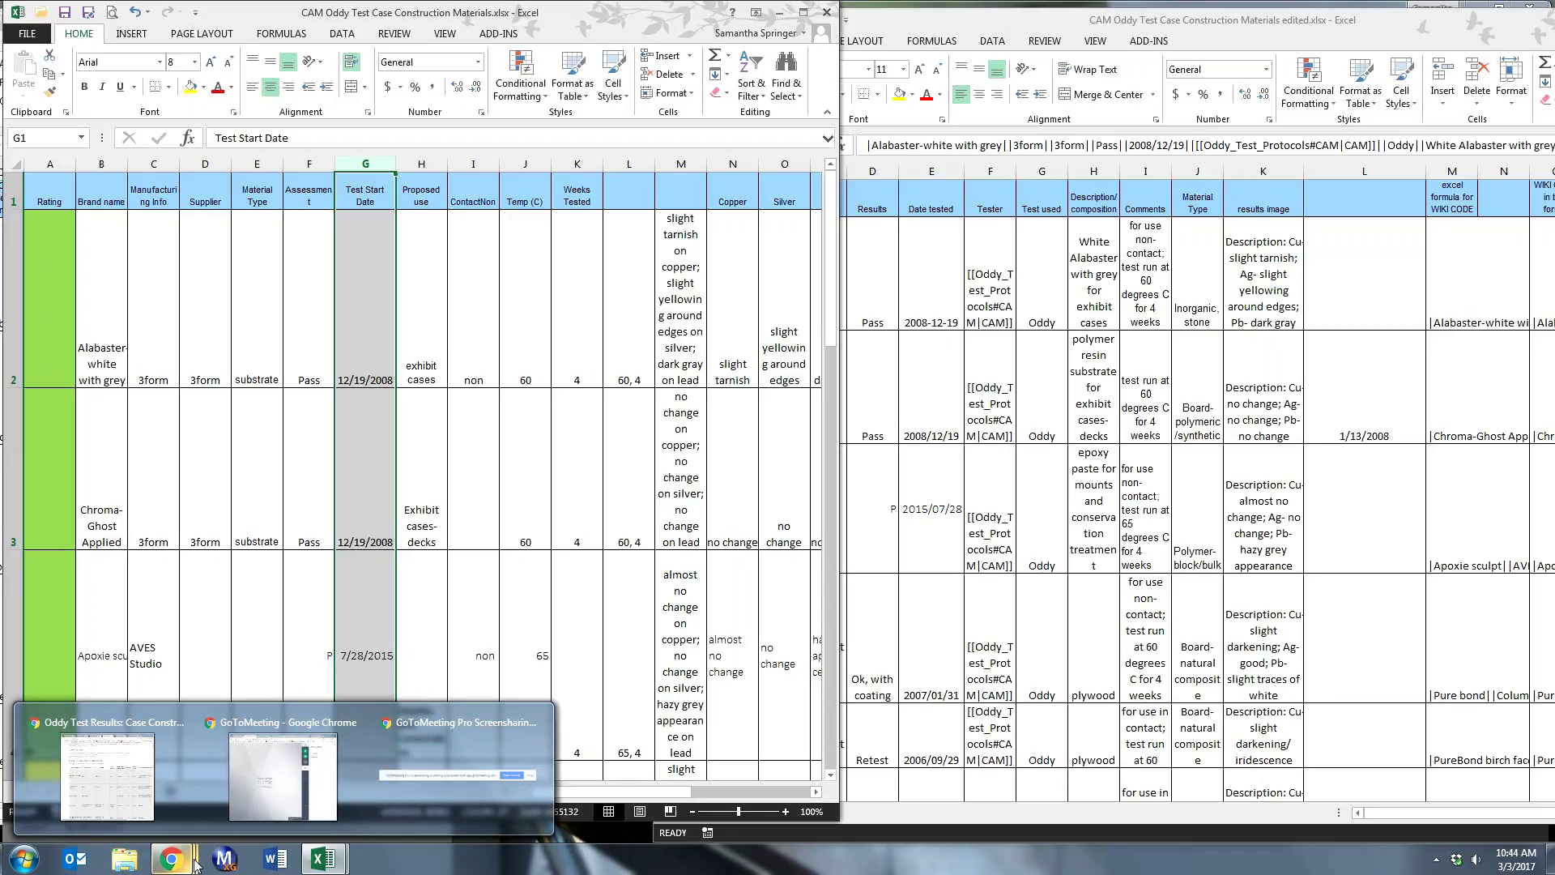
# - Format G2 with the 3/14/2012 Date type so it shows 12/19/2008
pyautogui.click(363, 267)
pyautogui.rightClick(363, 266)
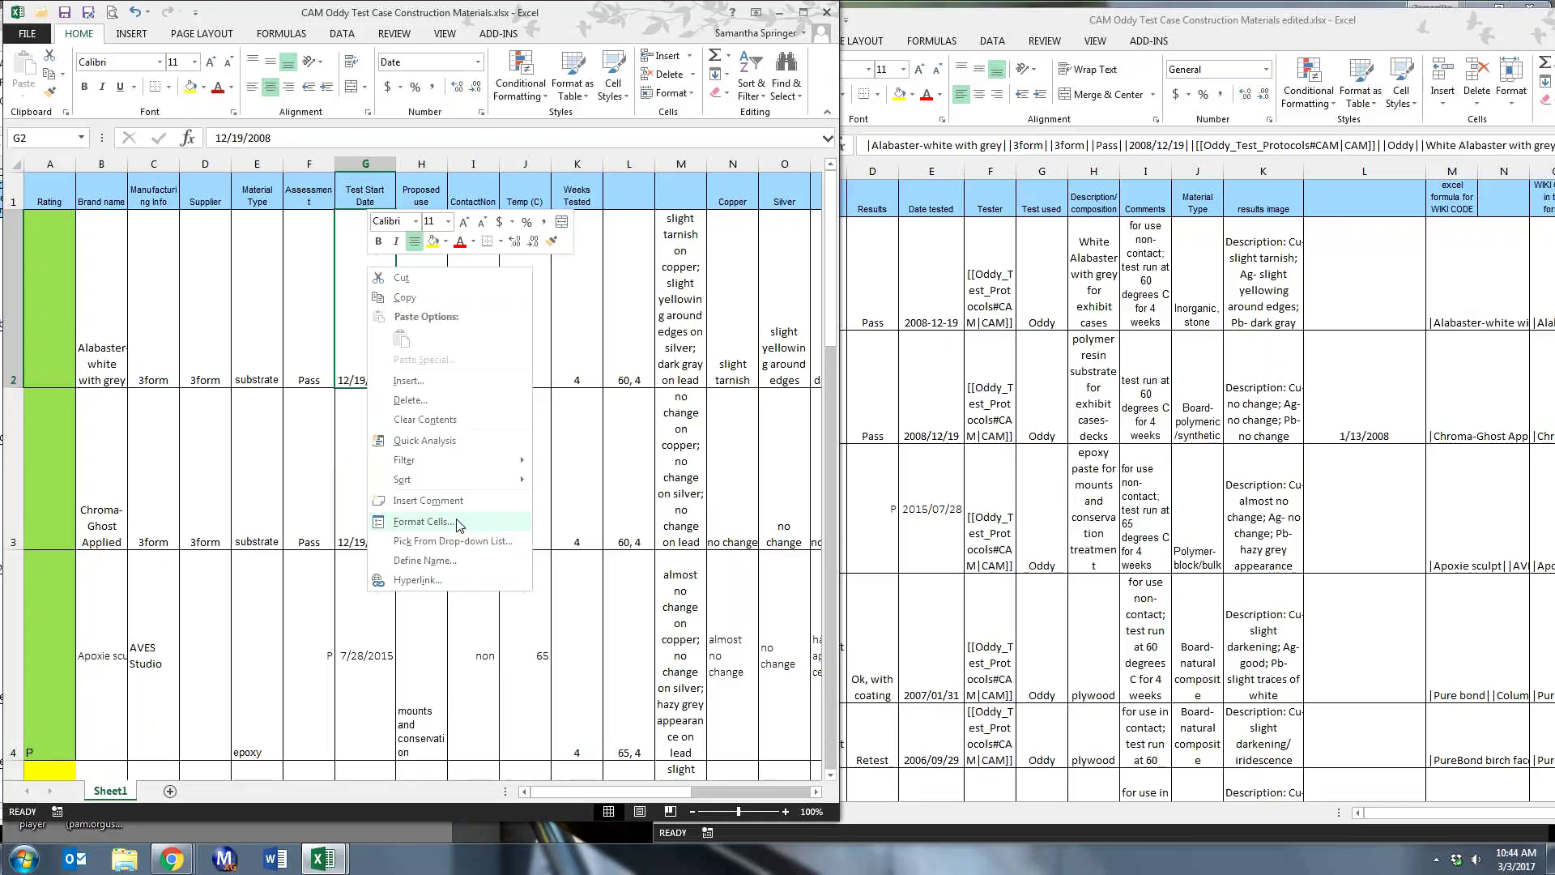
pyautogui.press('Escape')
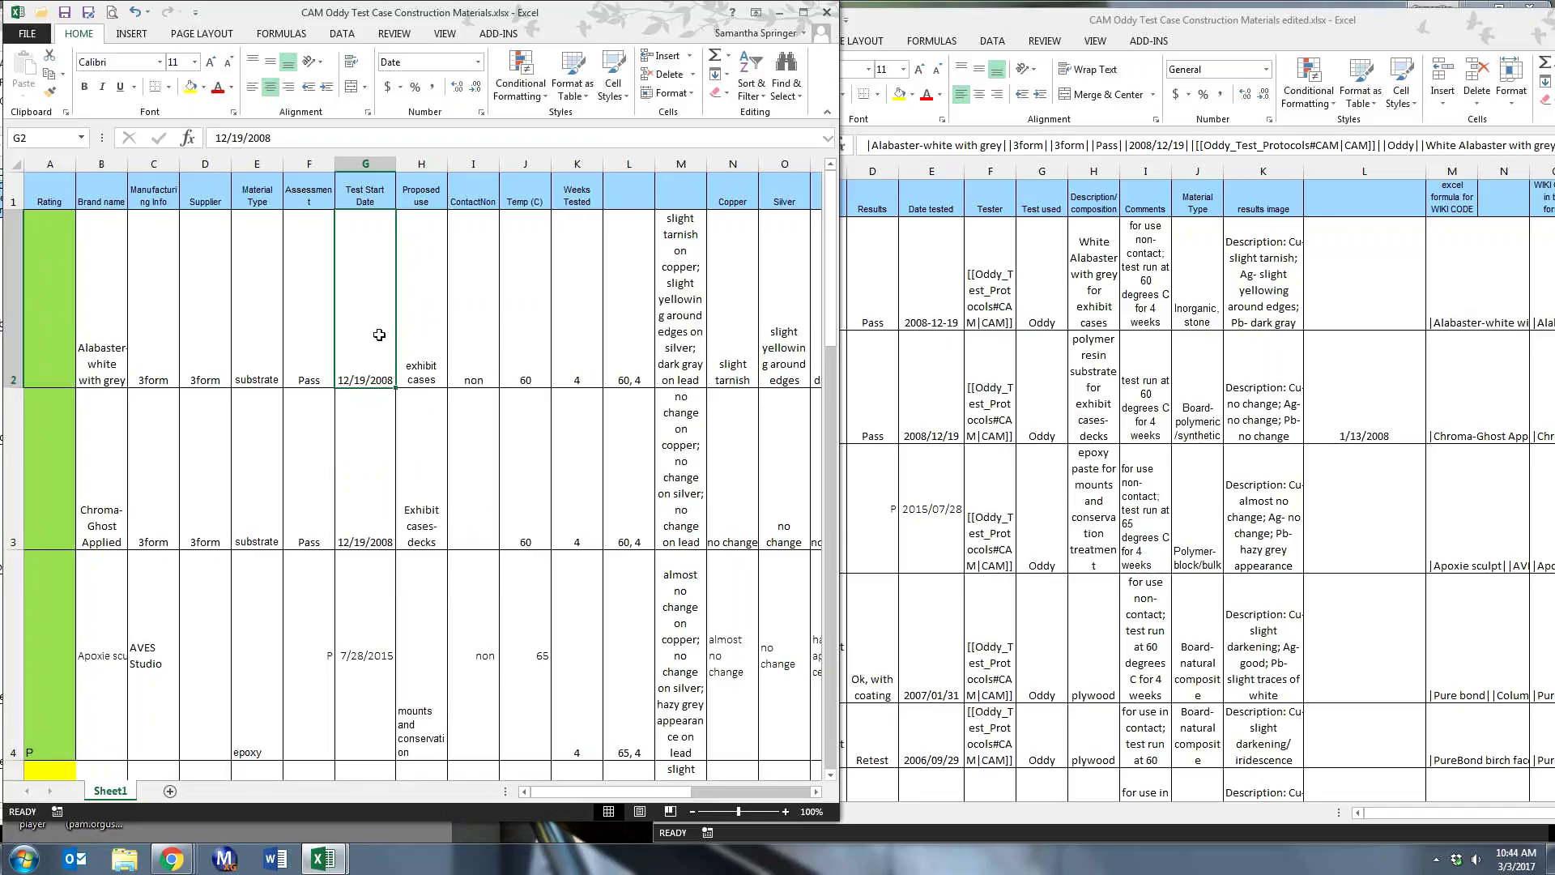
pyautogui.hotkey('ctrl', '1')
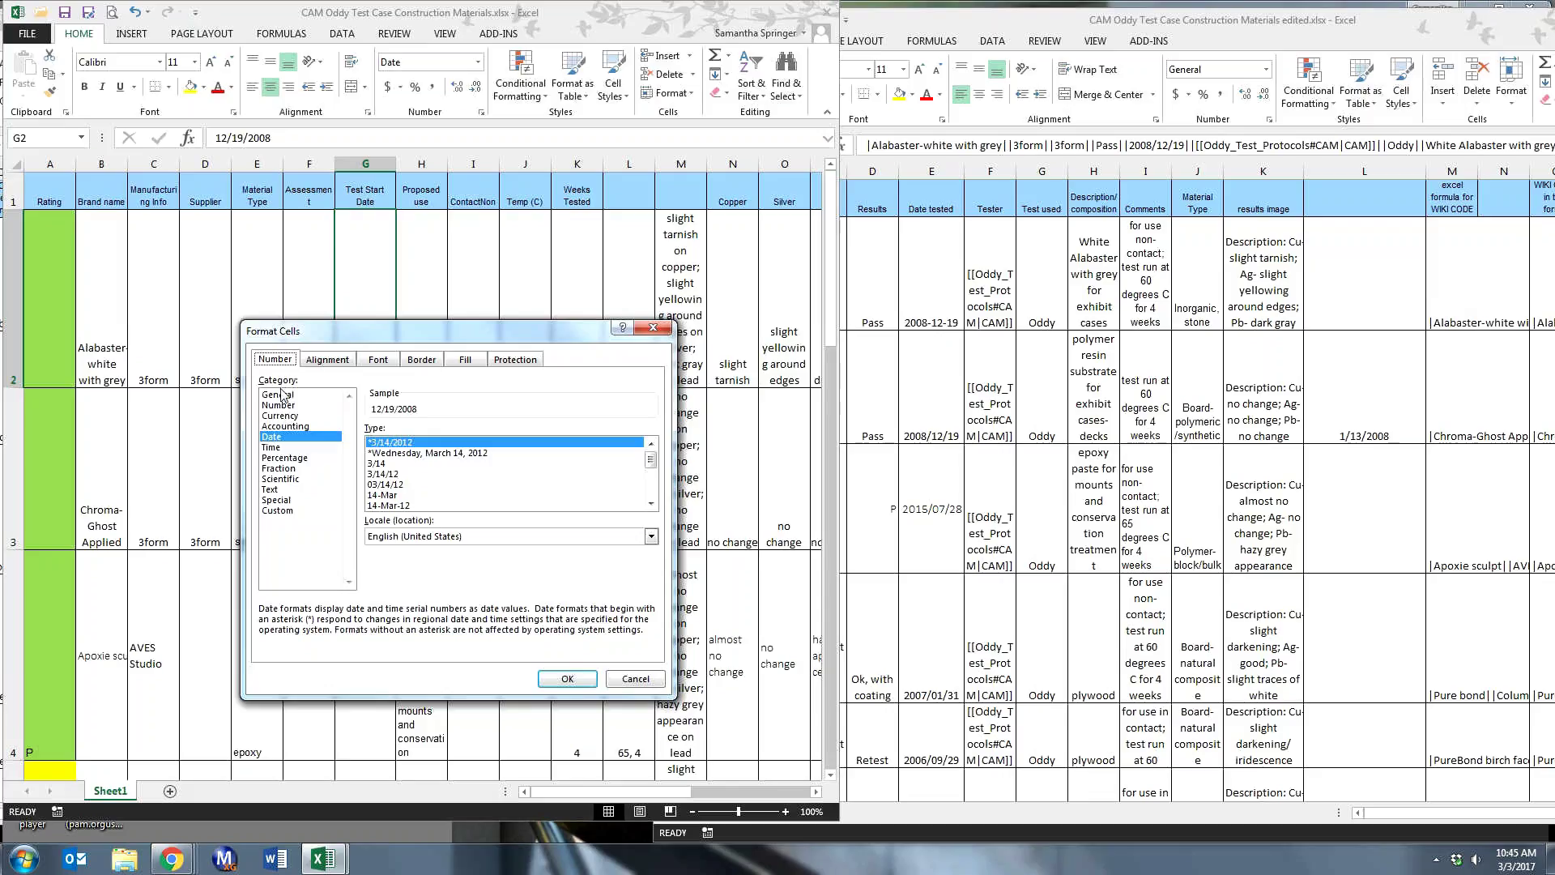
pyautogui.click(568, 679)
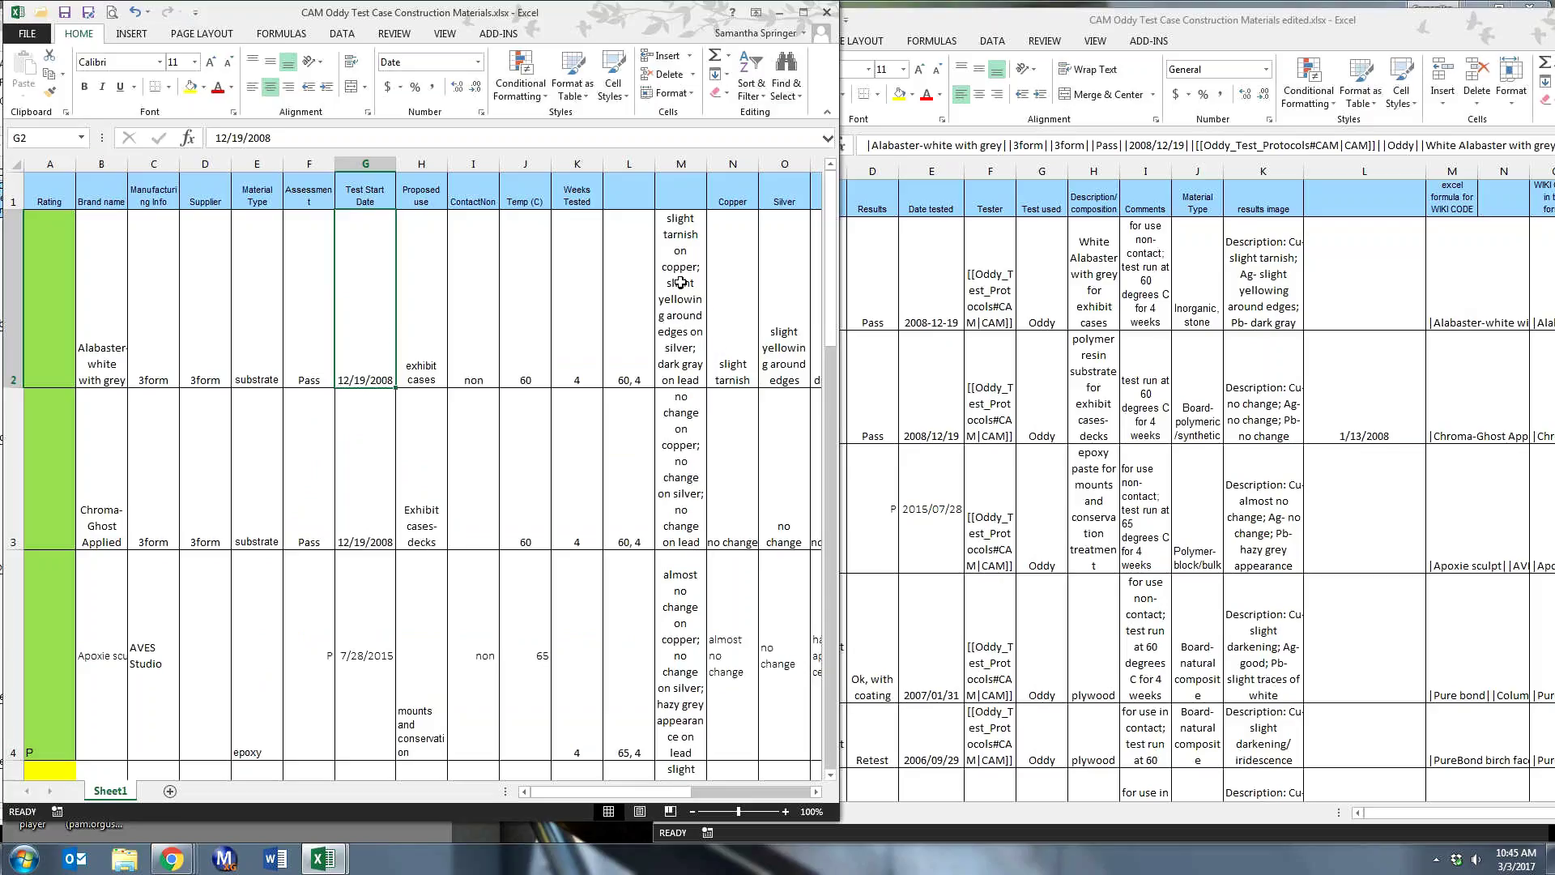
pyautogui.click(674, 283)
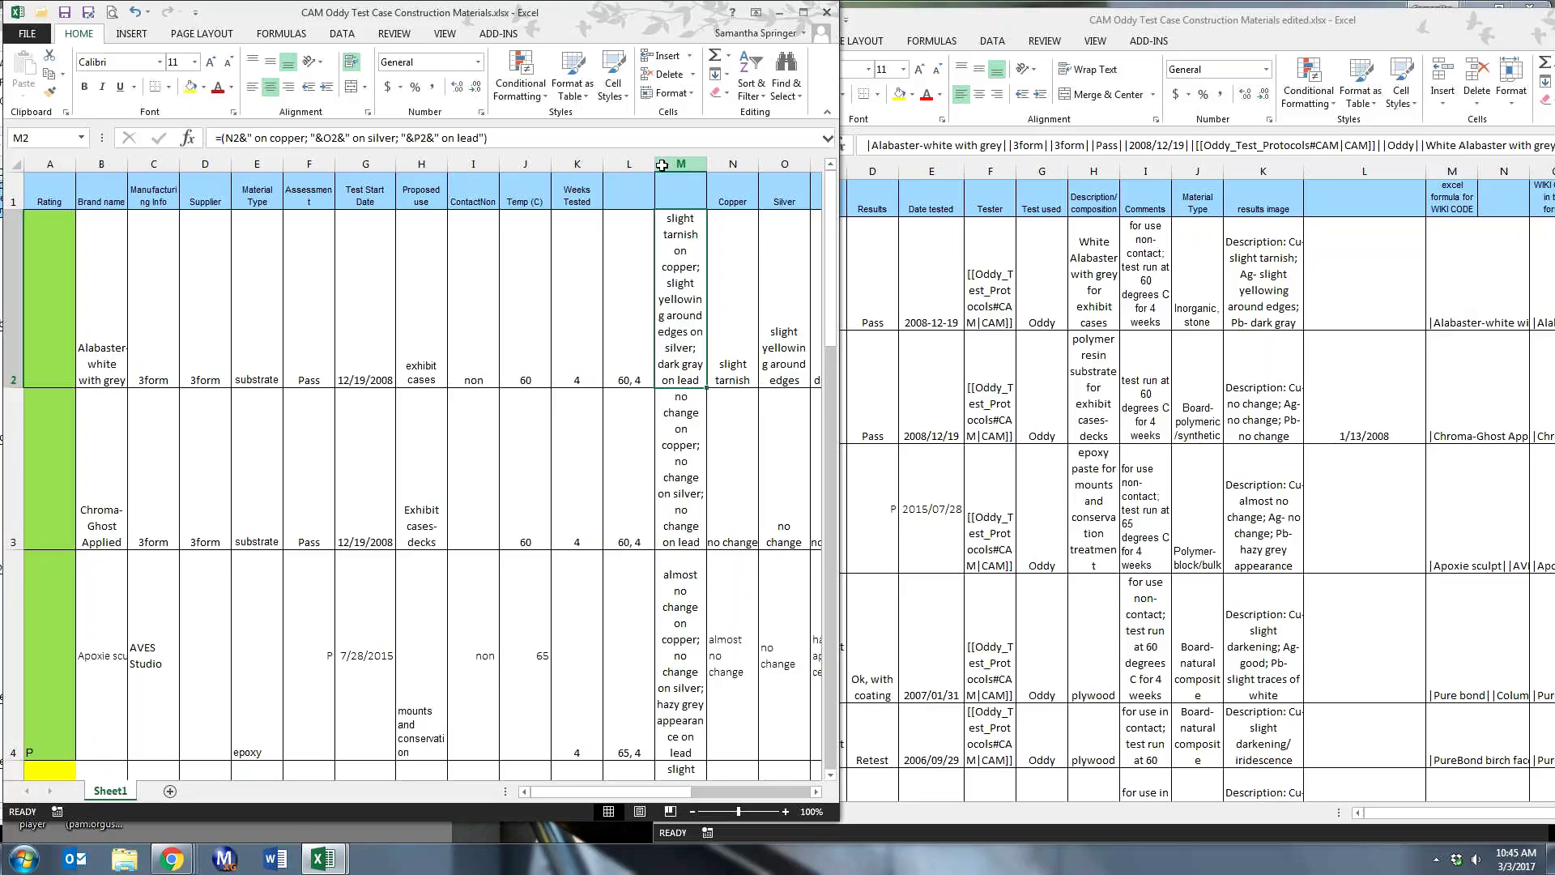
pyautogui.click(661, 166)
pyautogui.rightClick(664, 166)
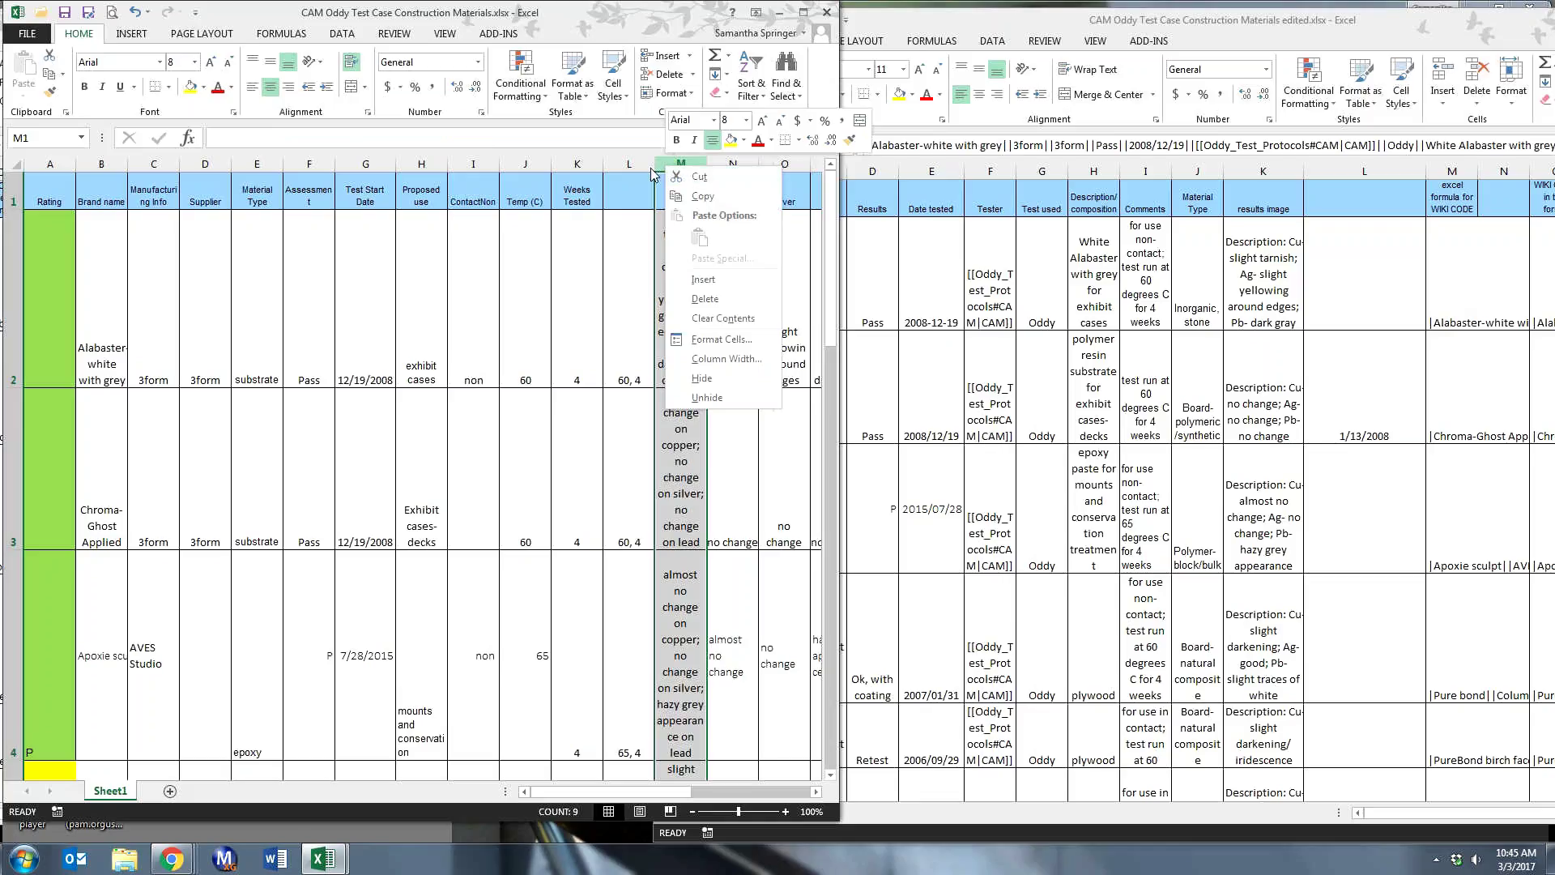
pyautogui.click(629, 148)
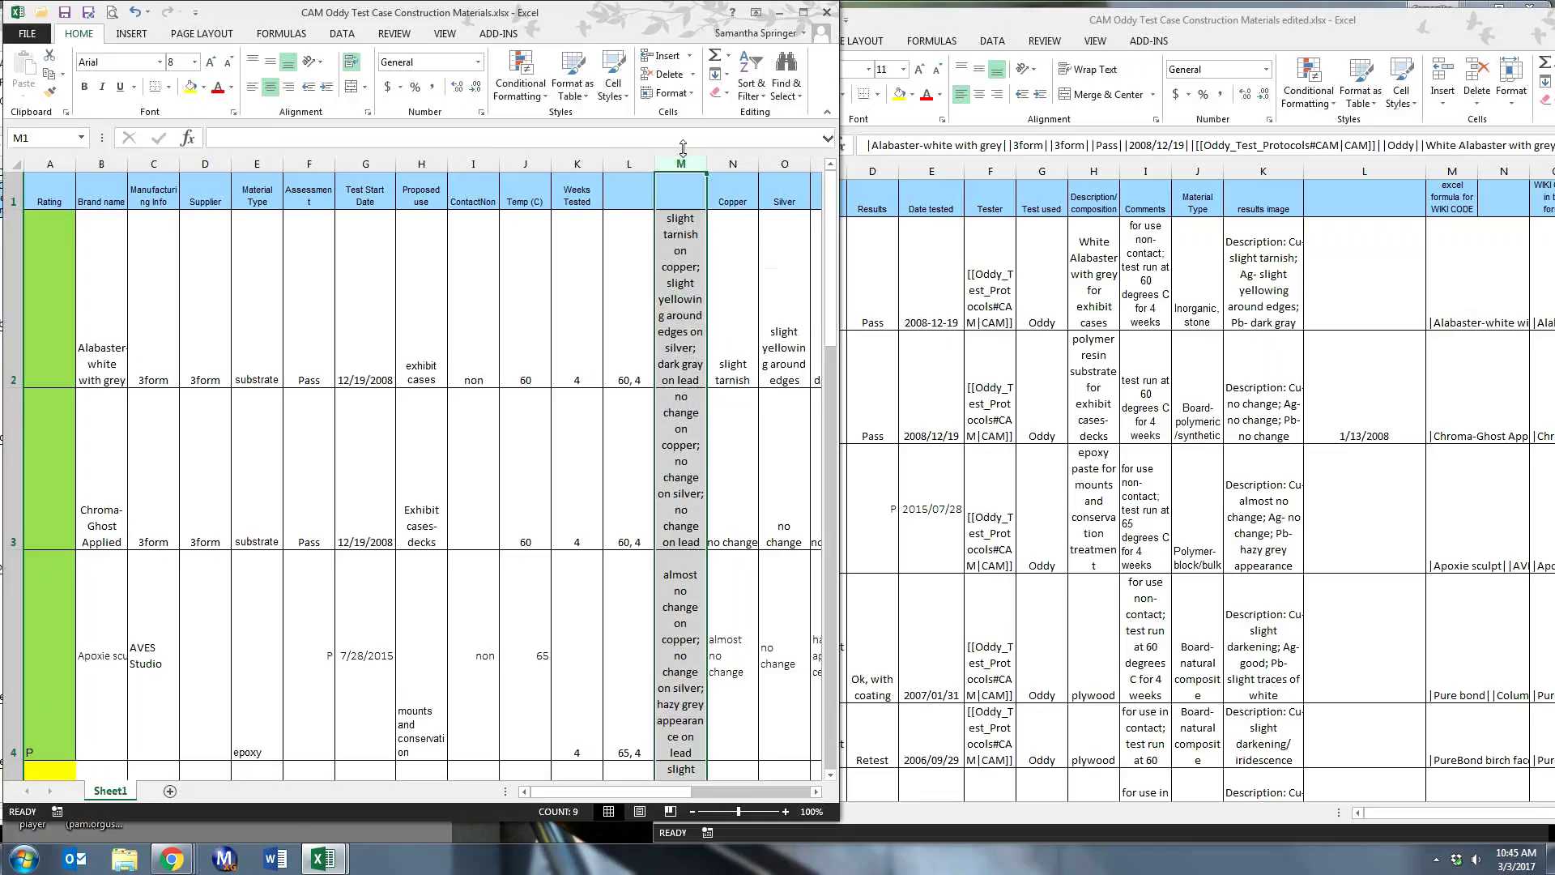
pyautogui.click(732, 164)
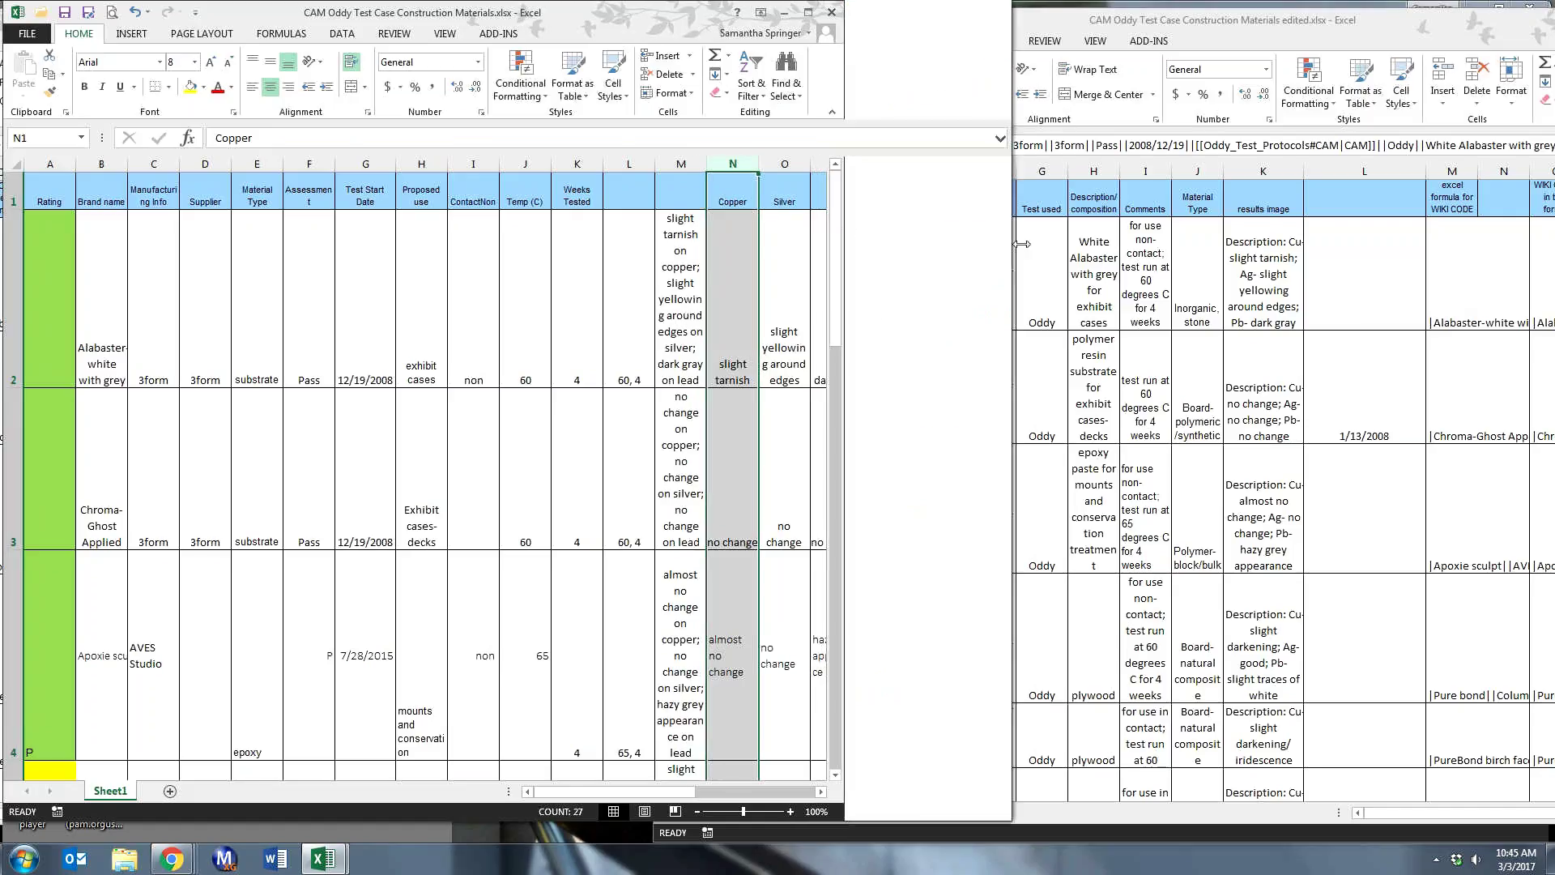
# - Widen the original window to select column M, narrow it again, and bring the edited workbook forward
pyautogui.moveTo(1024, 243); pyautogui.dragTo(1201, 243)
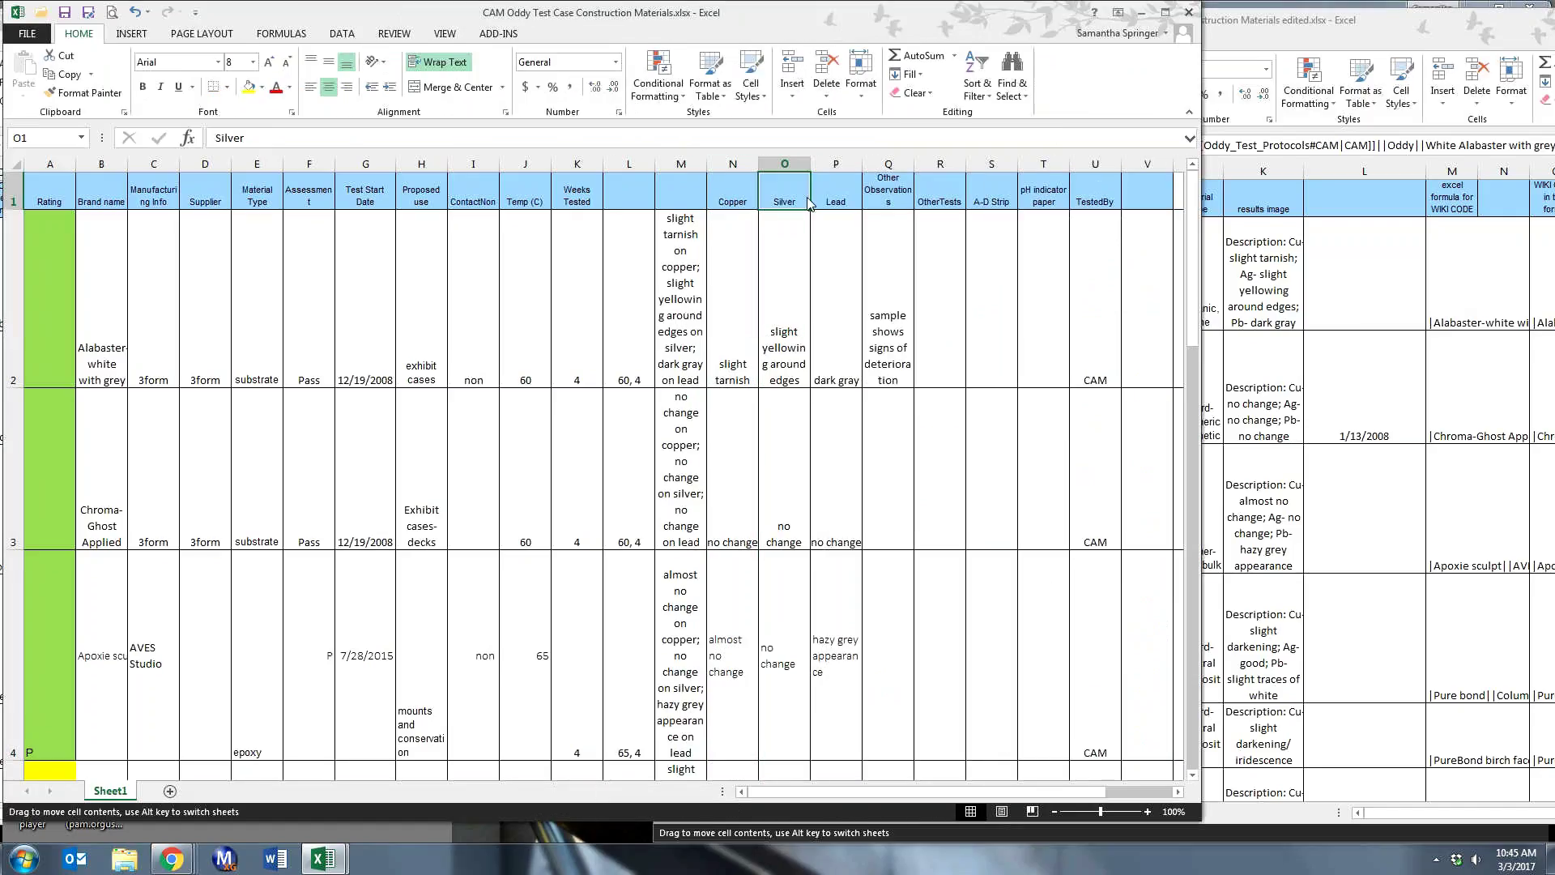
pyautogui.click(841, 190)
pyautogui.click(664, 164)
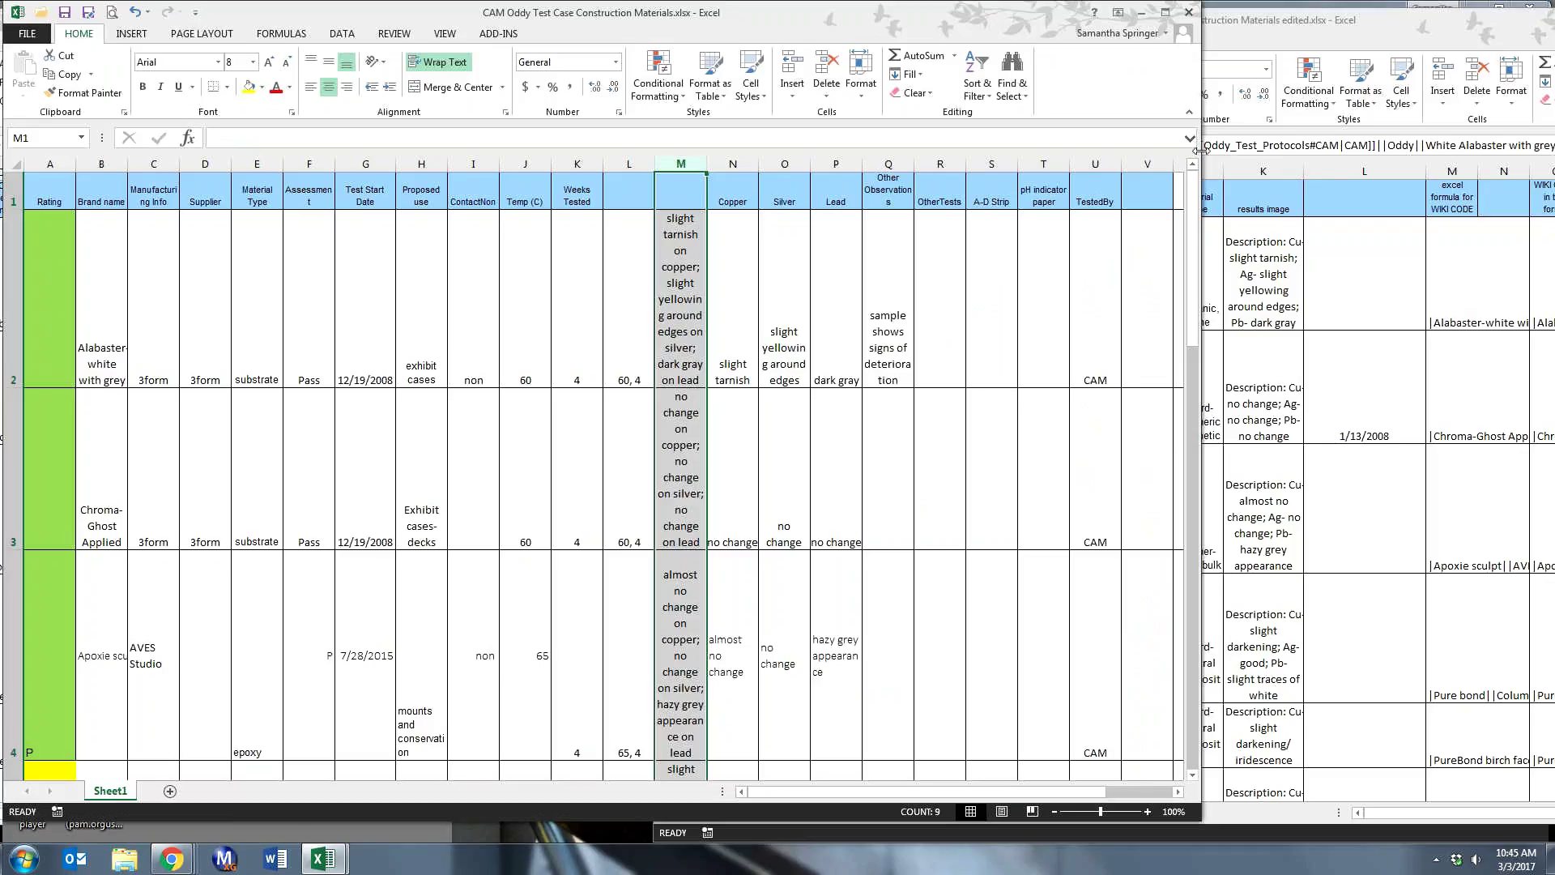
pyautogui.moveTo(1197, 150); pyautogui.dragTo(867, 150)
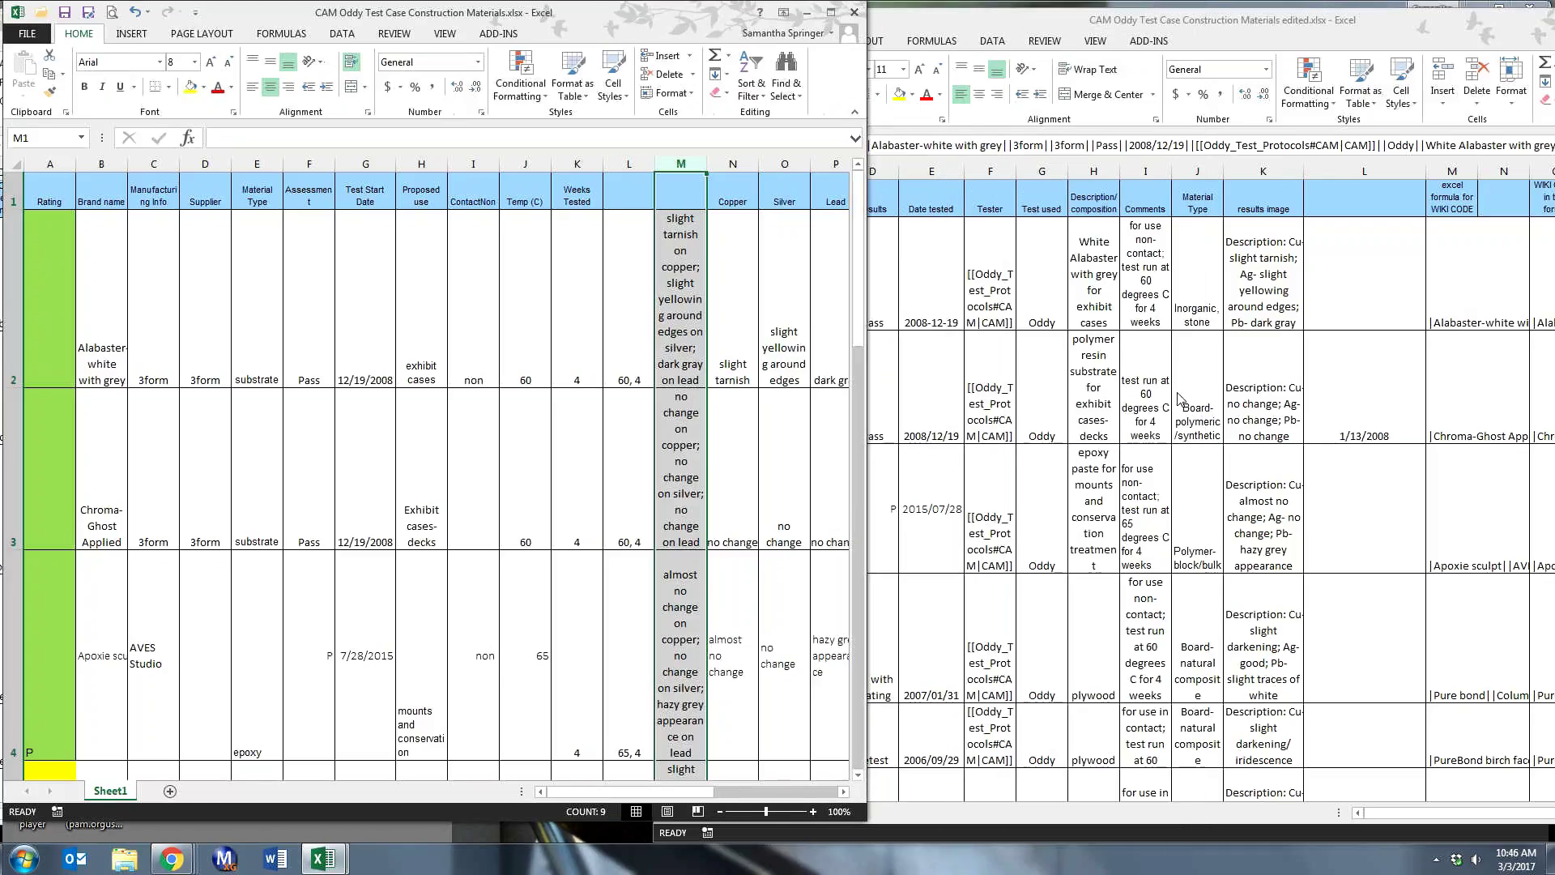
pyautogui.click(998, 178)
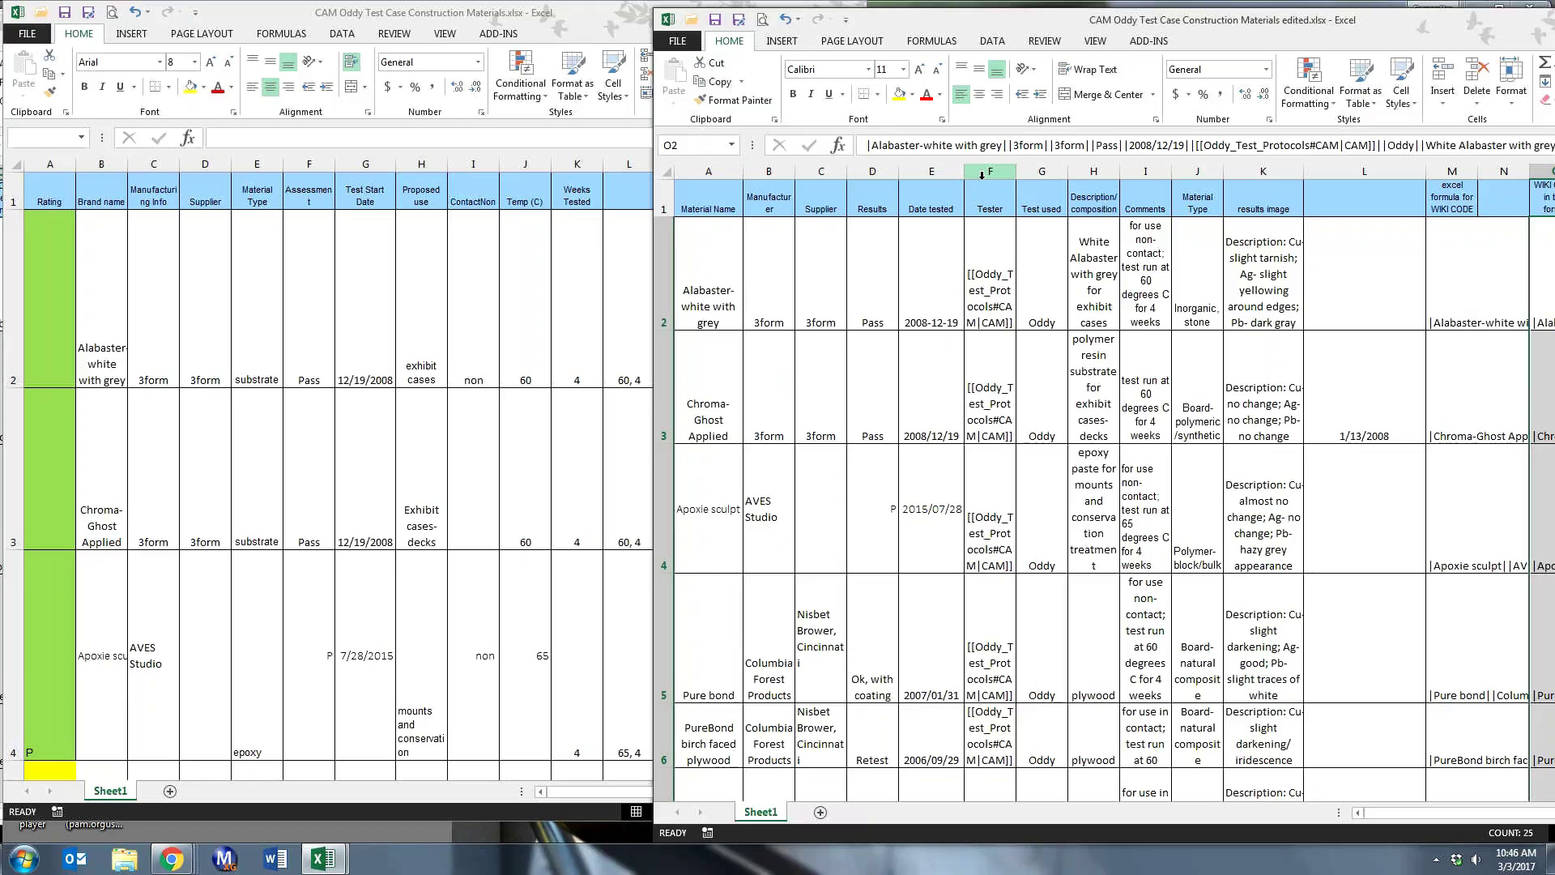
# - Insert a column before Proposed use and fill its rows 2–9 with 'Oddy test'
pyautogui.click(979, 170)
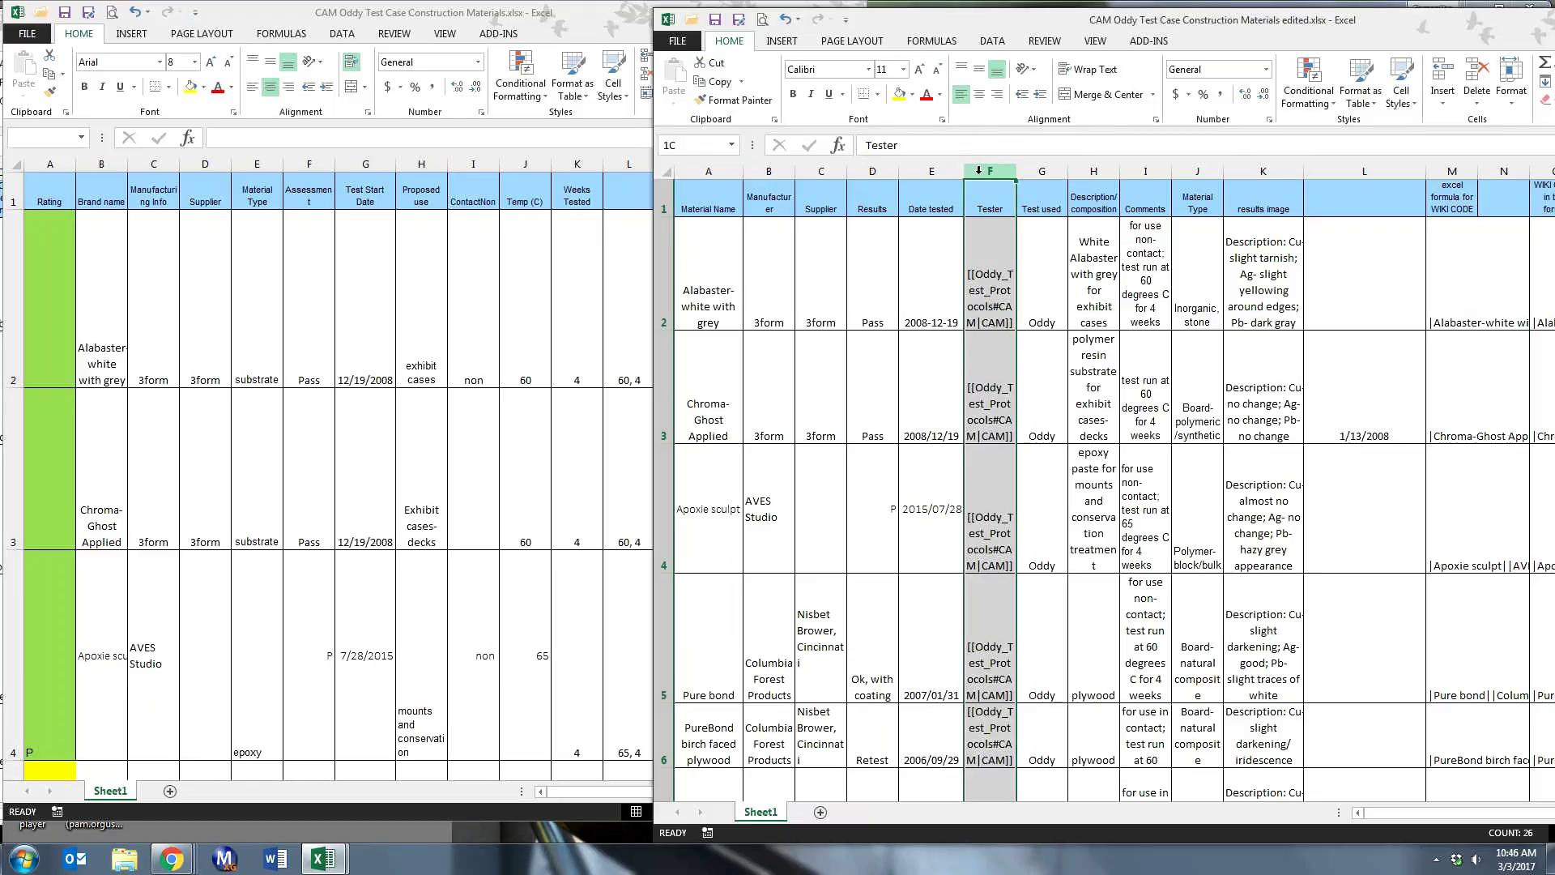
pyautogui.rightClick(978, 172)
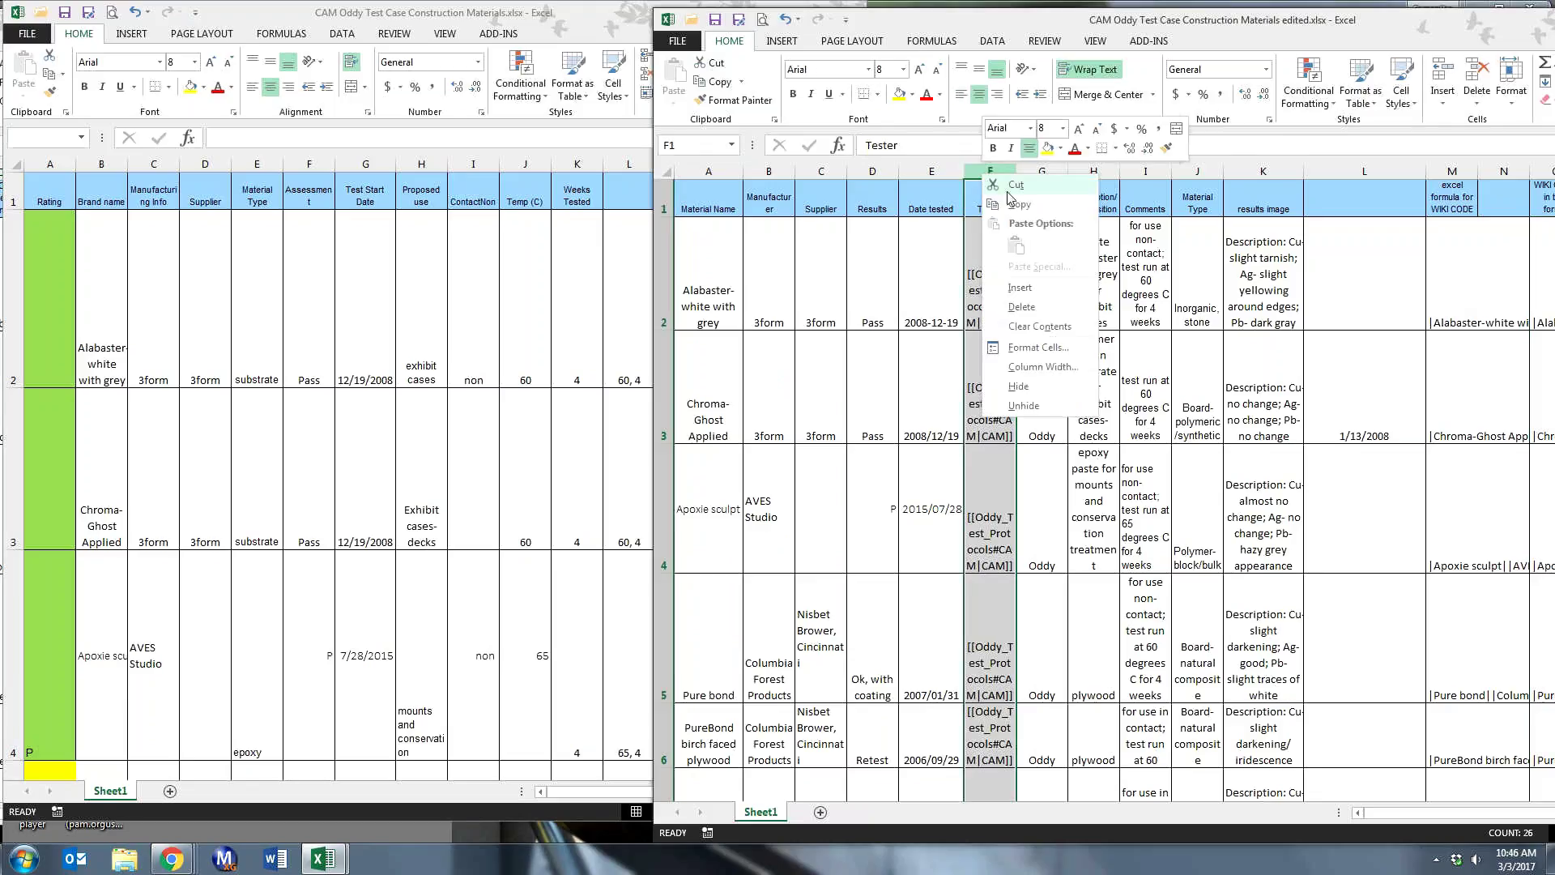
pyautogui.click(418, 199)
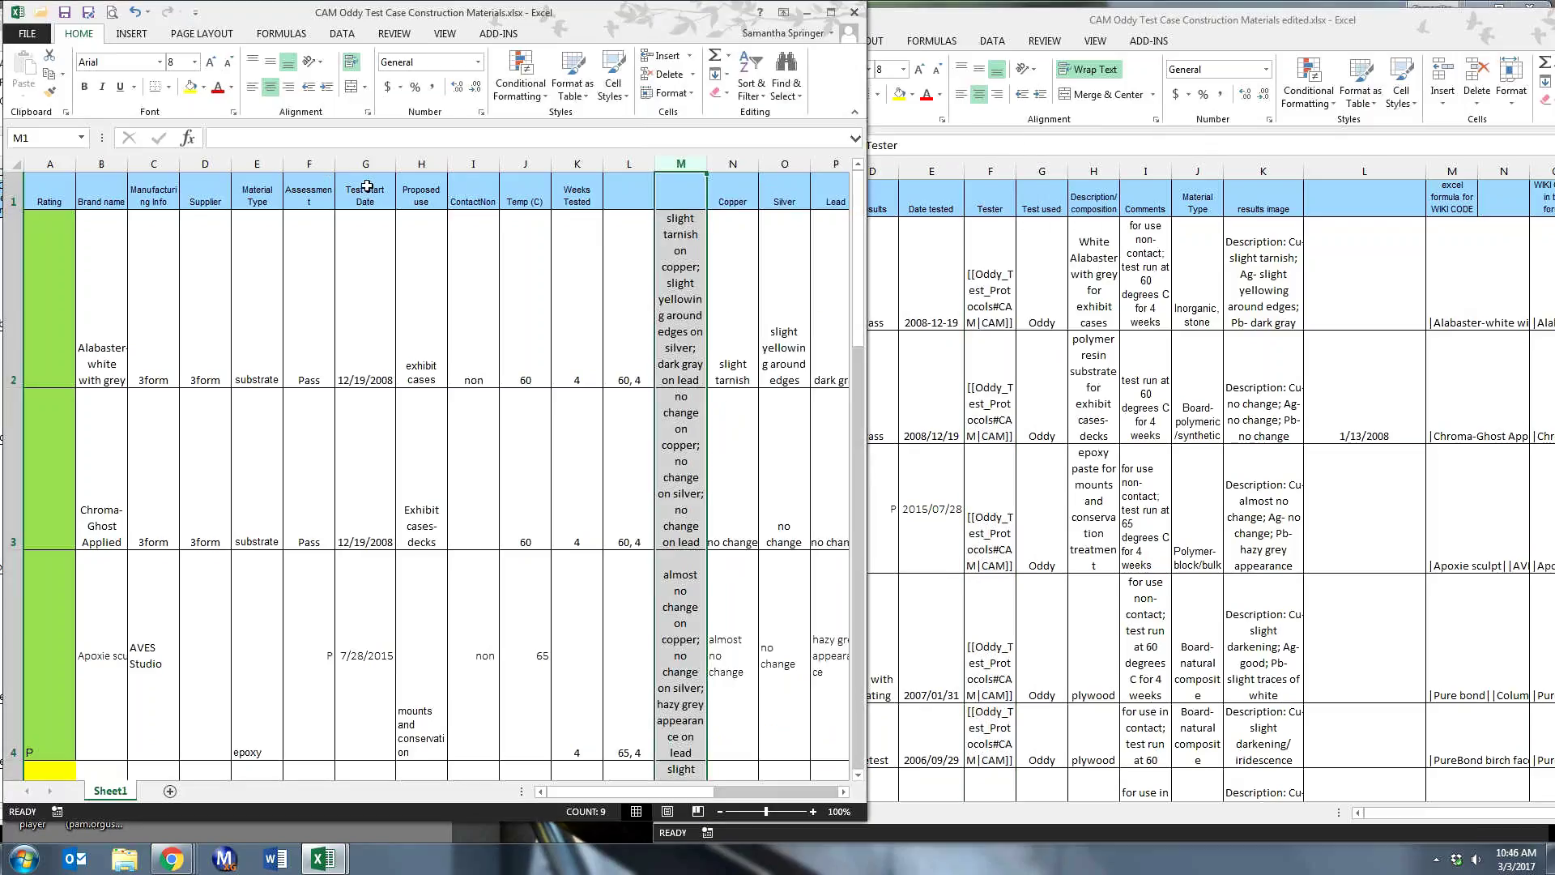
pyautogui.click(410, 165)
pyautogui.rightClick(411, 168)
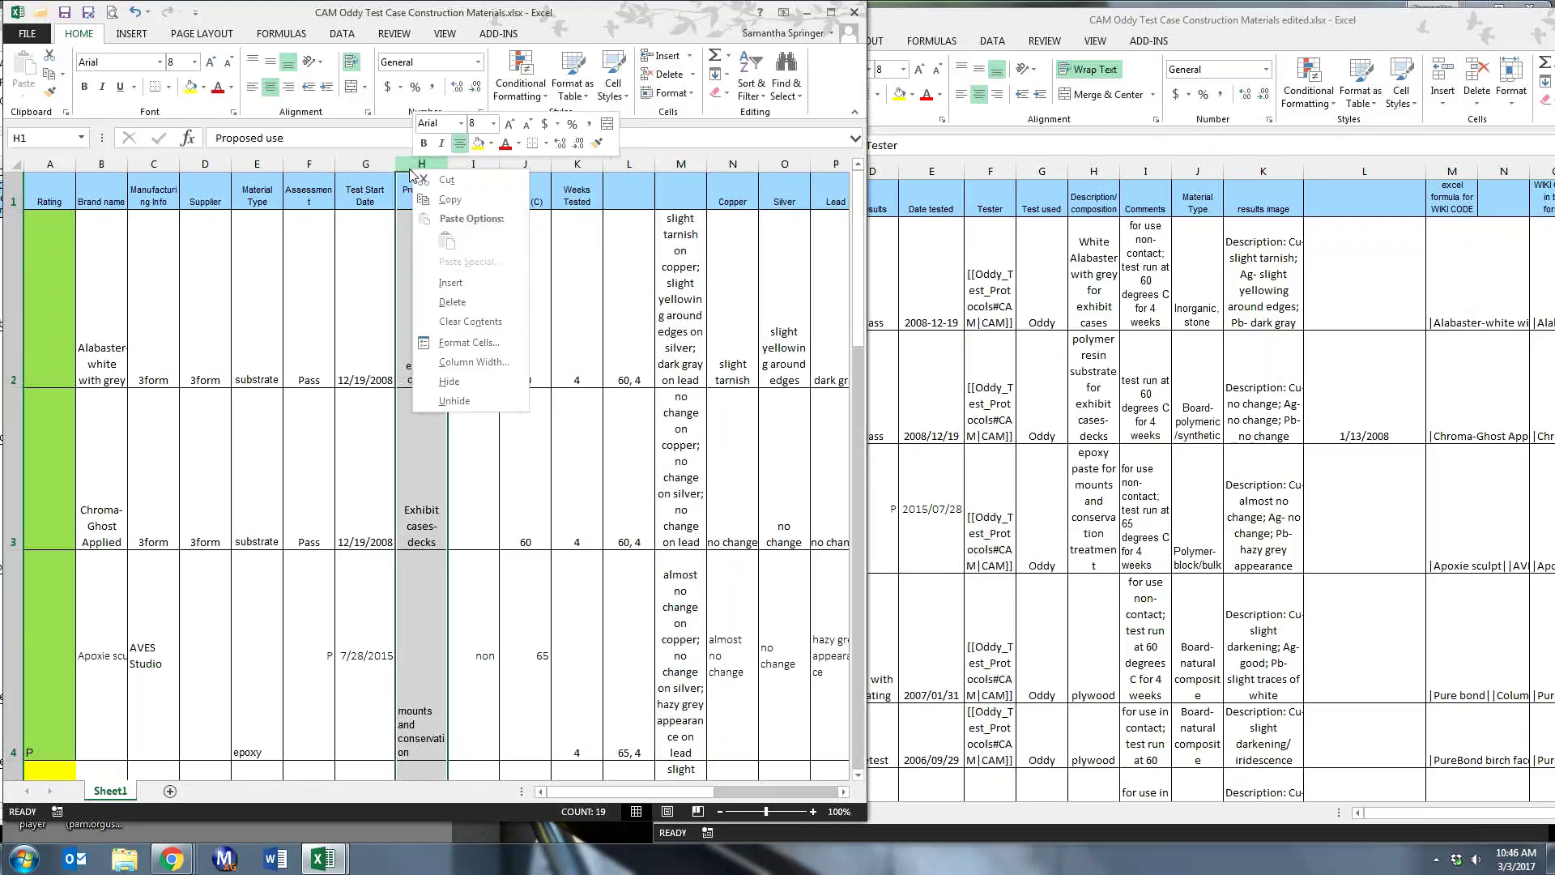
pyautogui.click(463, 283)
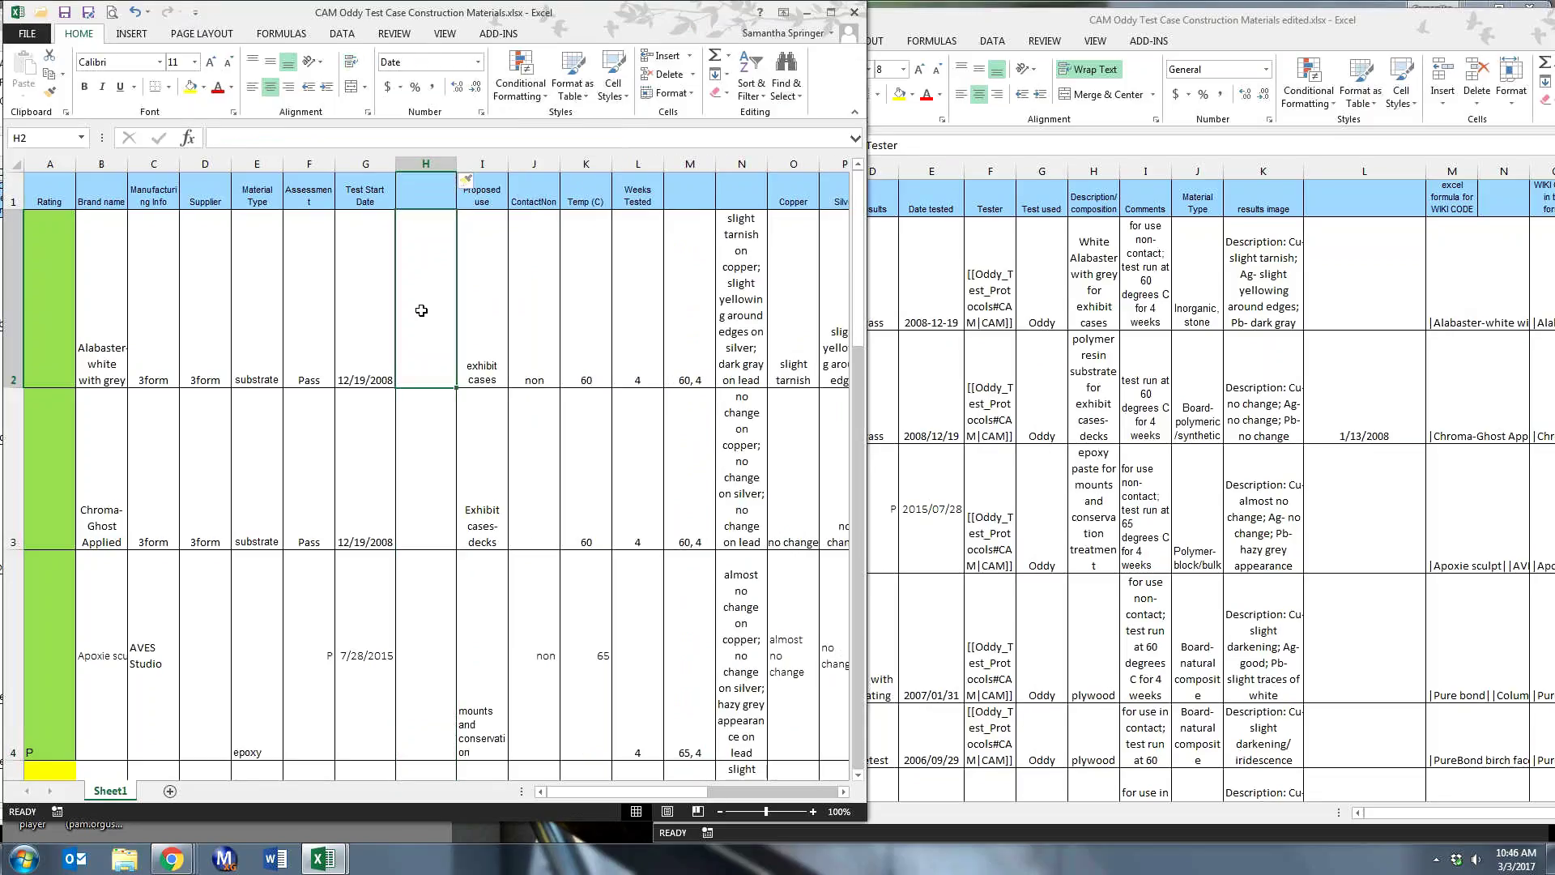
pyautogui.write('Oddy')
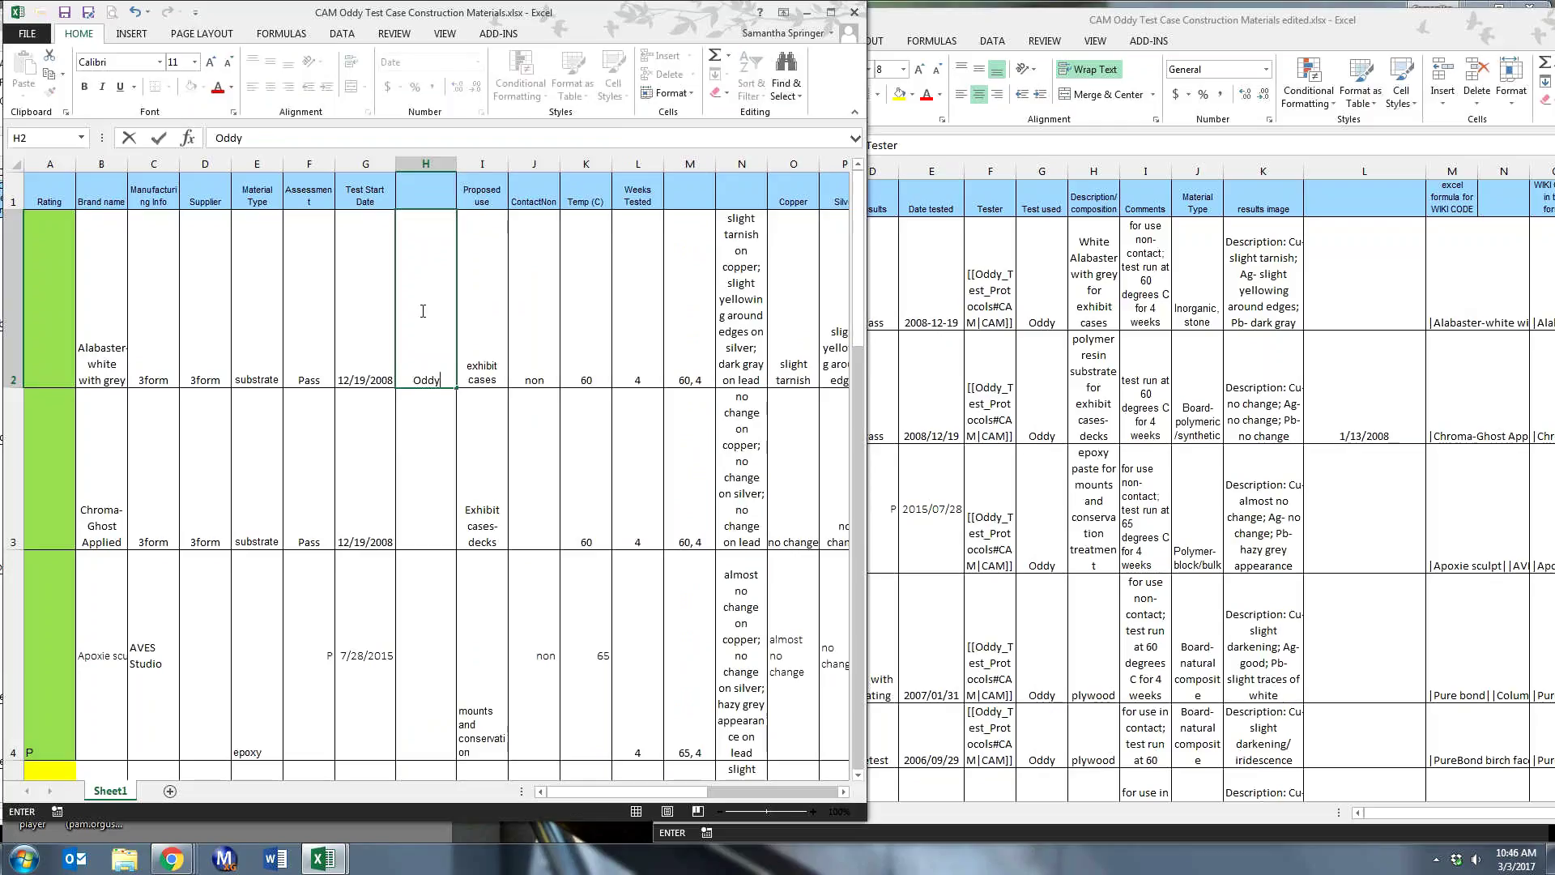
pyautogui.write(' test')
pyautogui.hotkey('ctrl', 'Return')
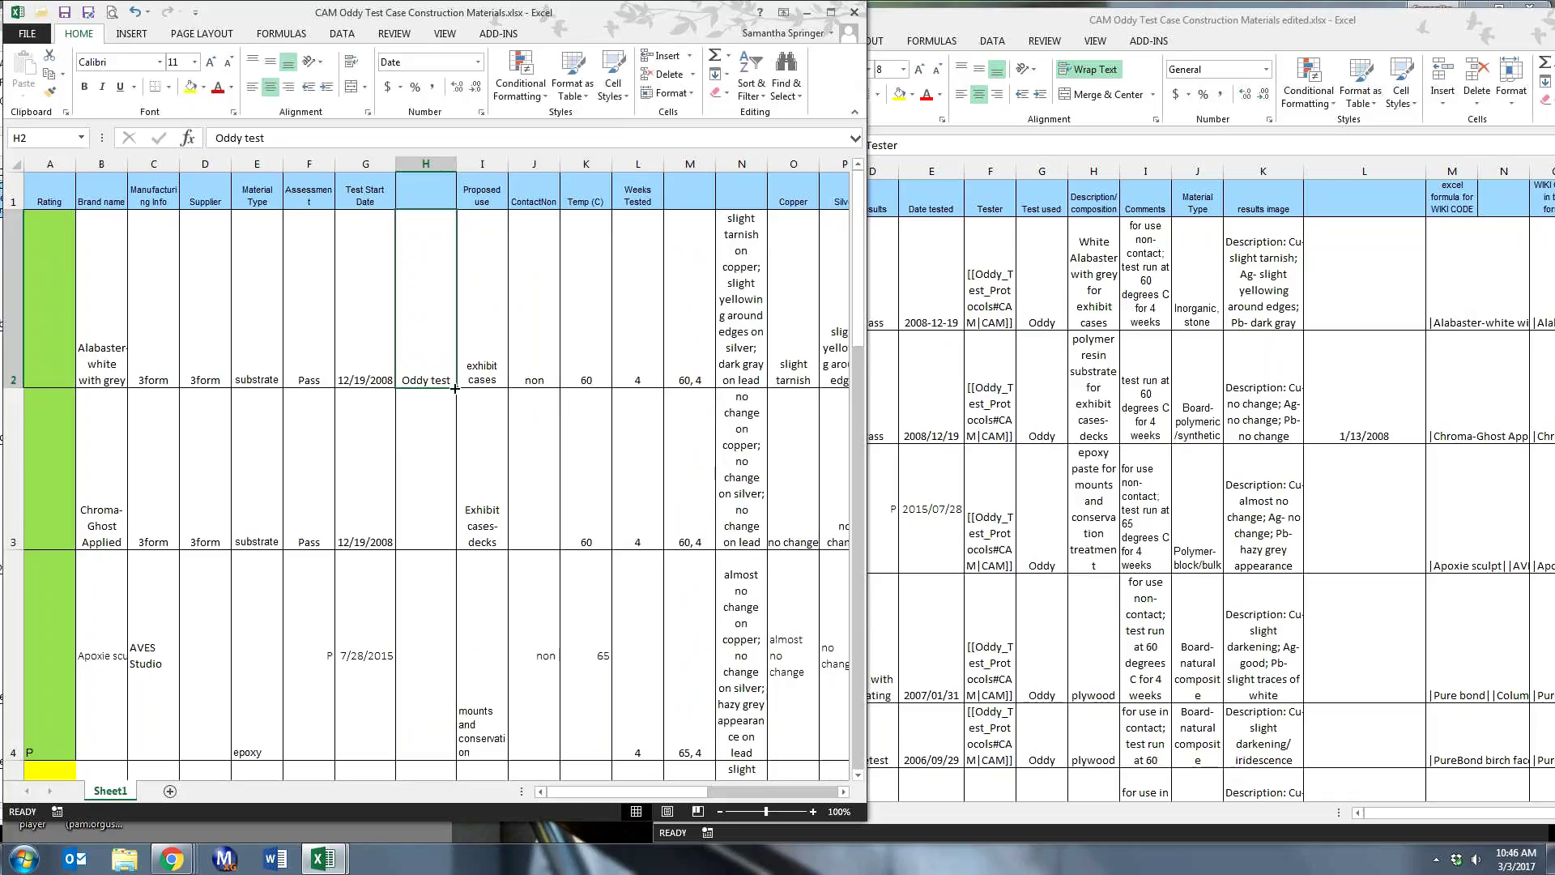
pyautogui.moveTo(455, 388)
pyautogui.mouseDown()
pyautogui.moveTo(456, 777)
pyautogui.moveTo(456, 388)
pyautogui.mouseUp()
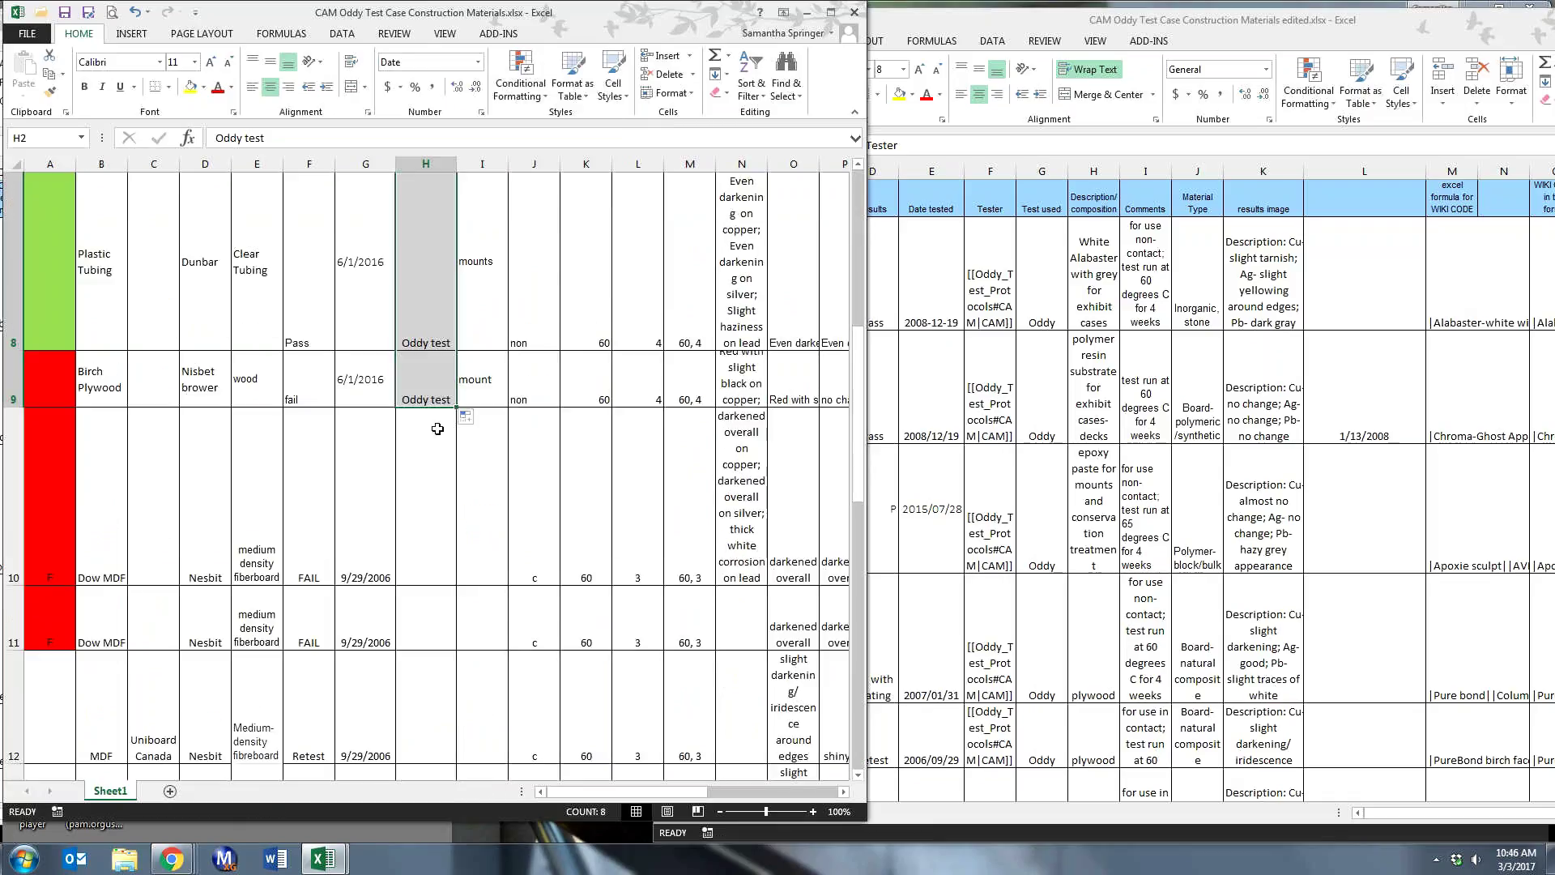
pyautogui.scroll(3, 415, 298)
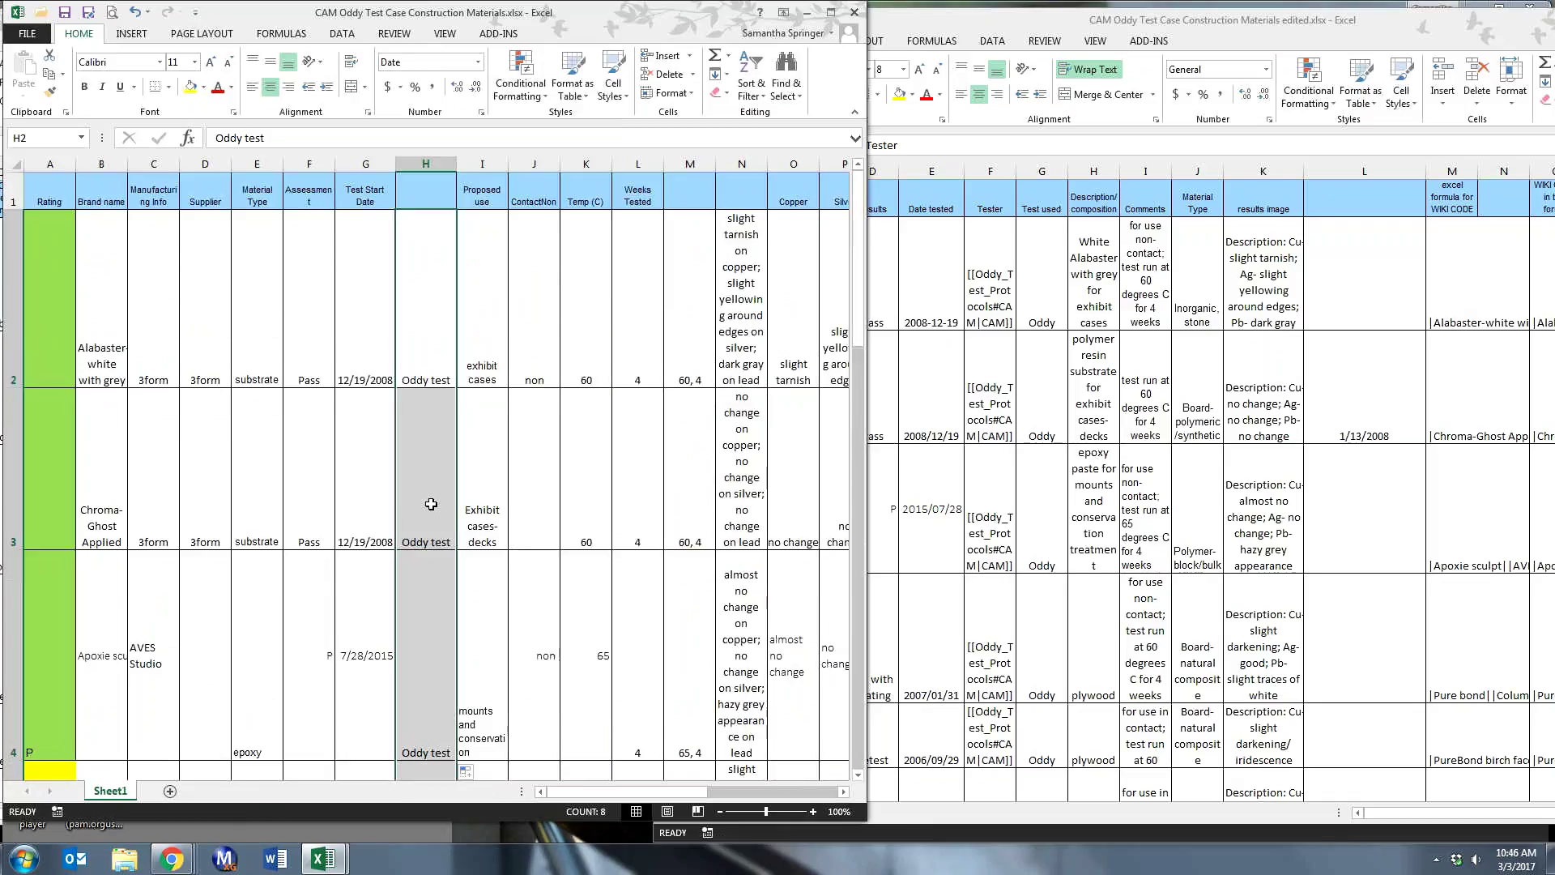
# - Insert a blank column H before Oddy test and delete the extra blank column J
pyautogui.rightClick(466, 163)
pyautogui.click(503, 286)
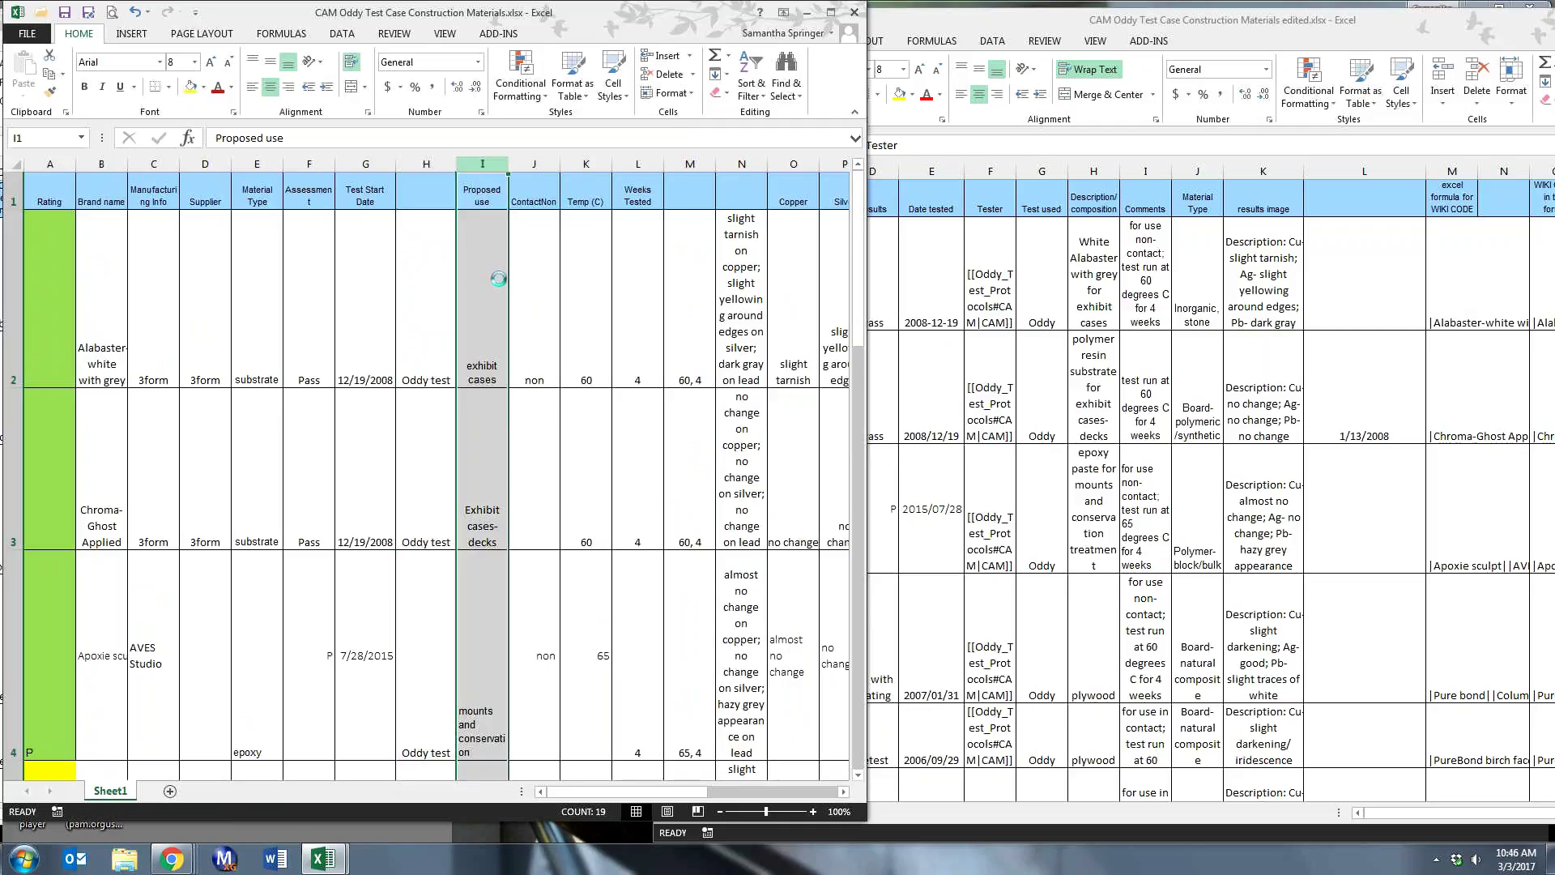
pyautogui.click(467, 203)
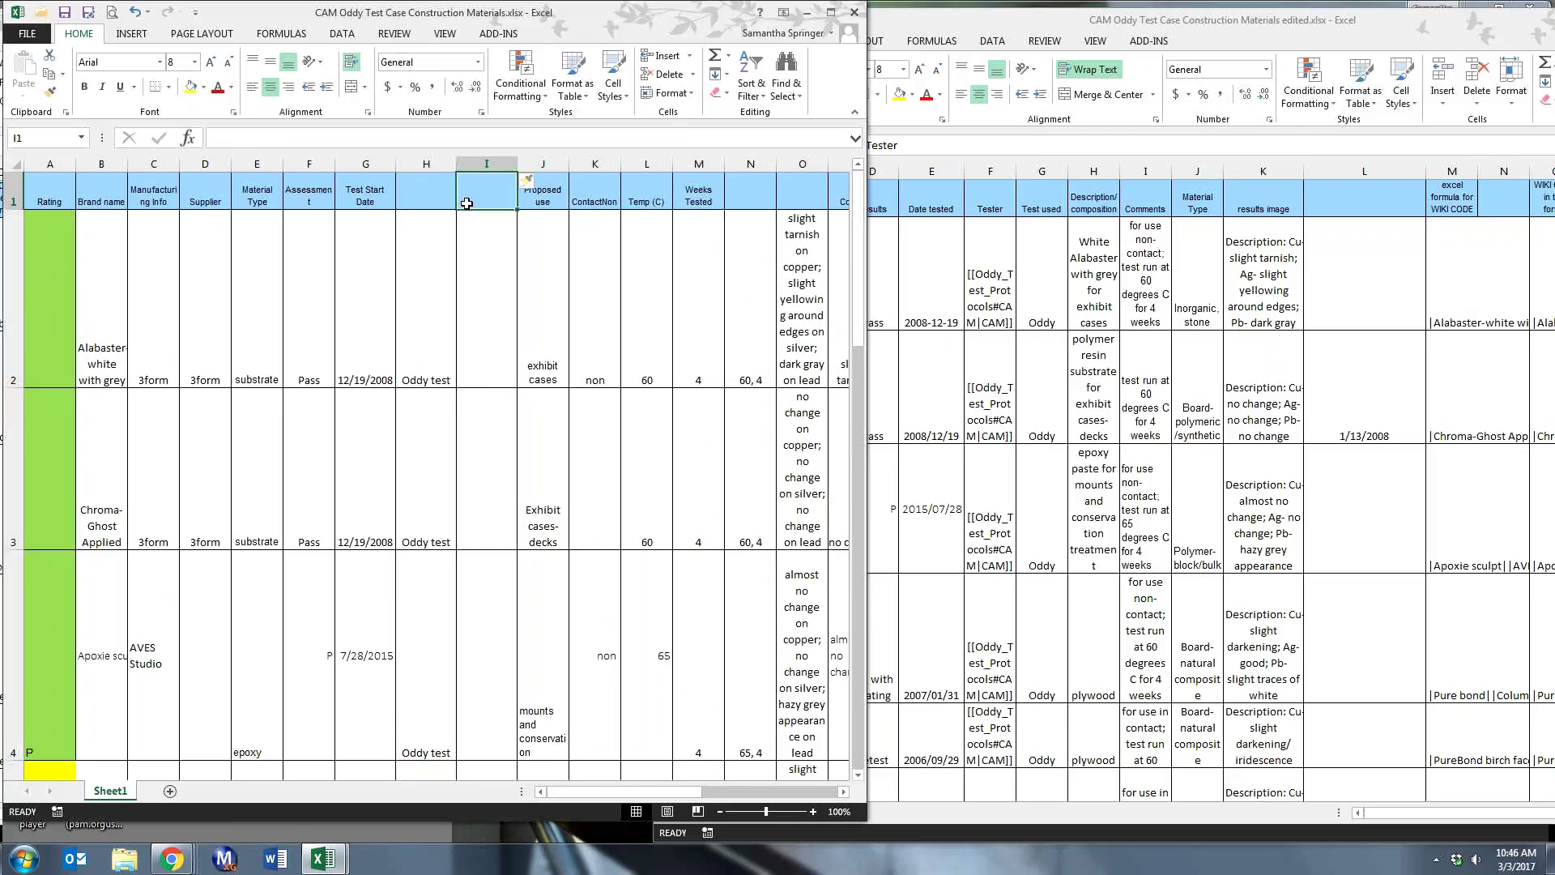
pyautogui.rightClick(429, 164)
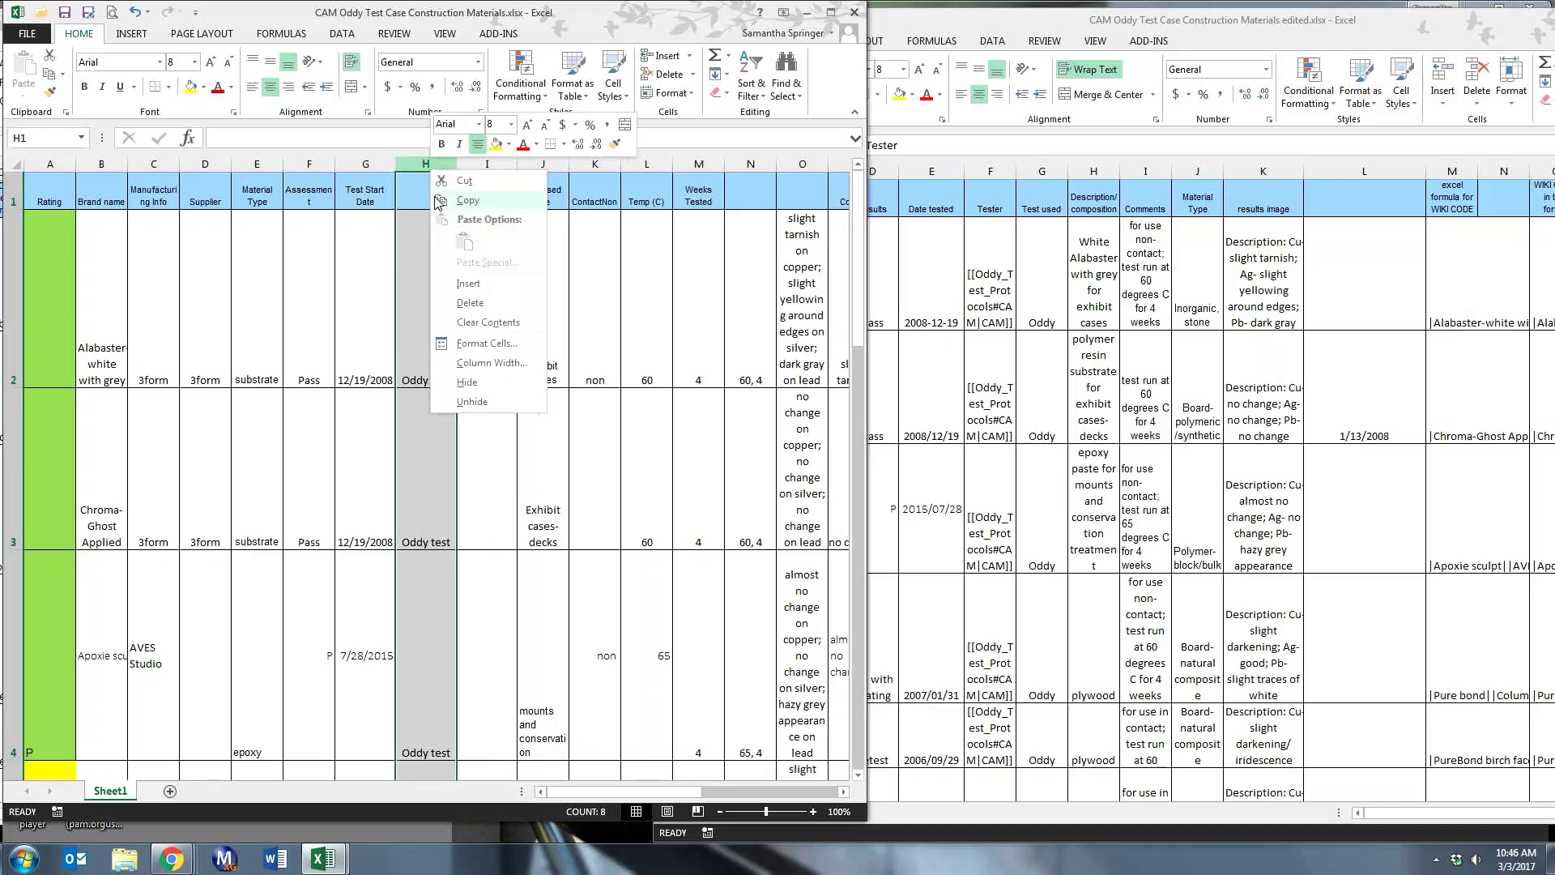
pyautogui.click(468, 284)
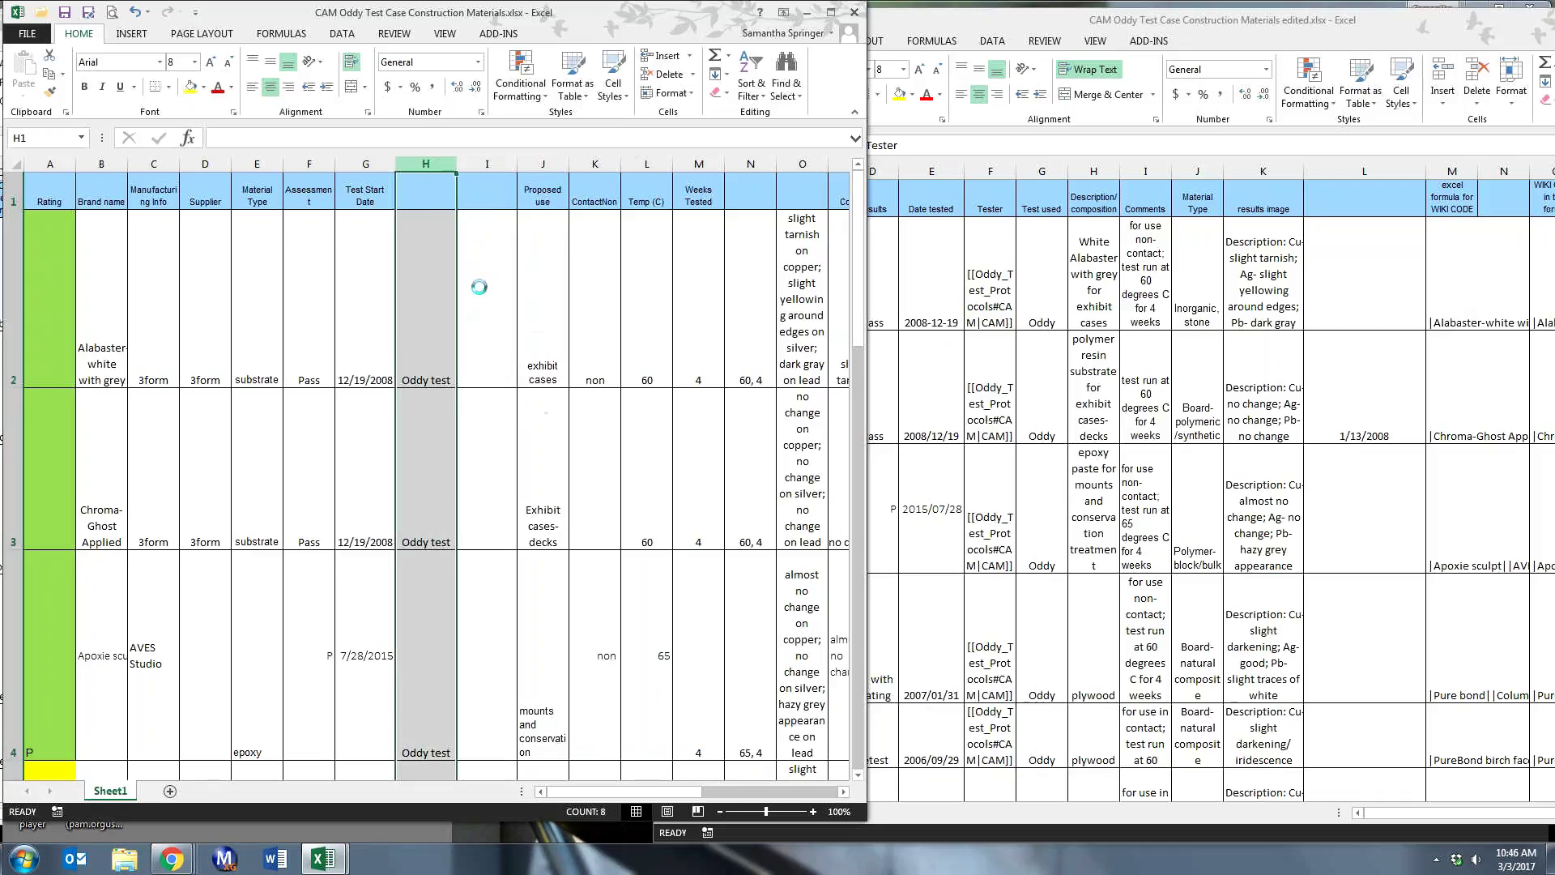
pyautogui.rightClick(529, 166)
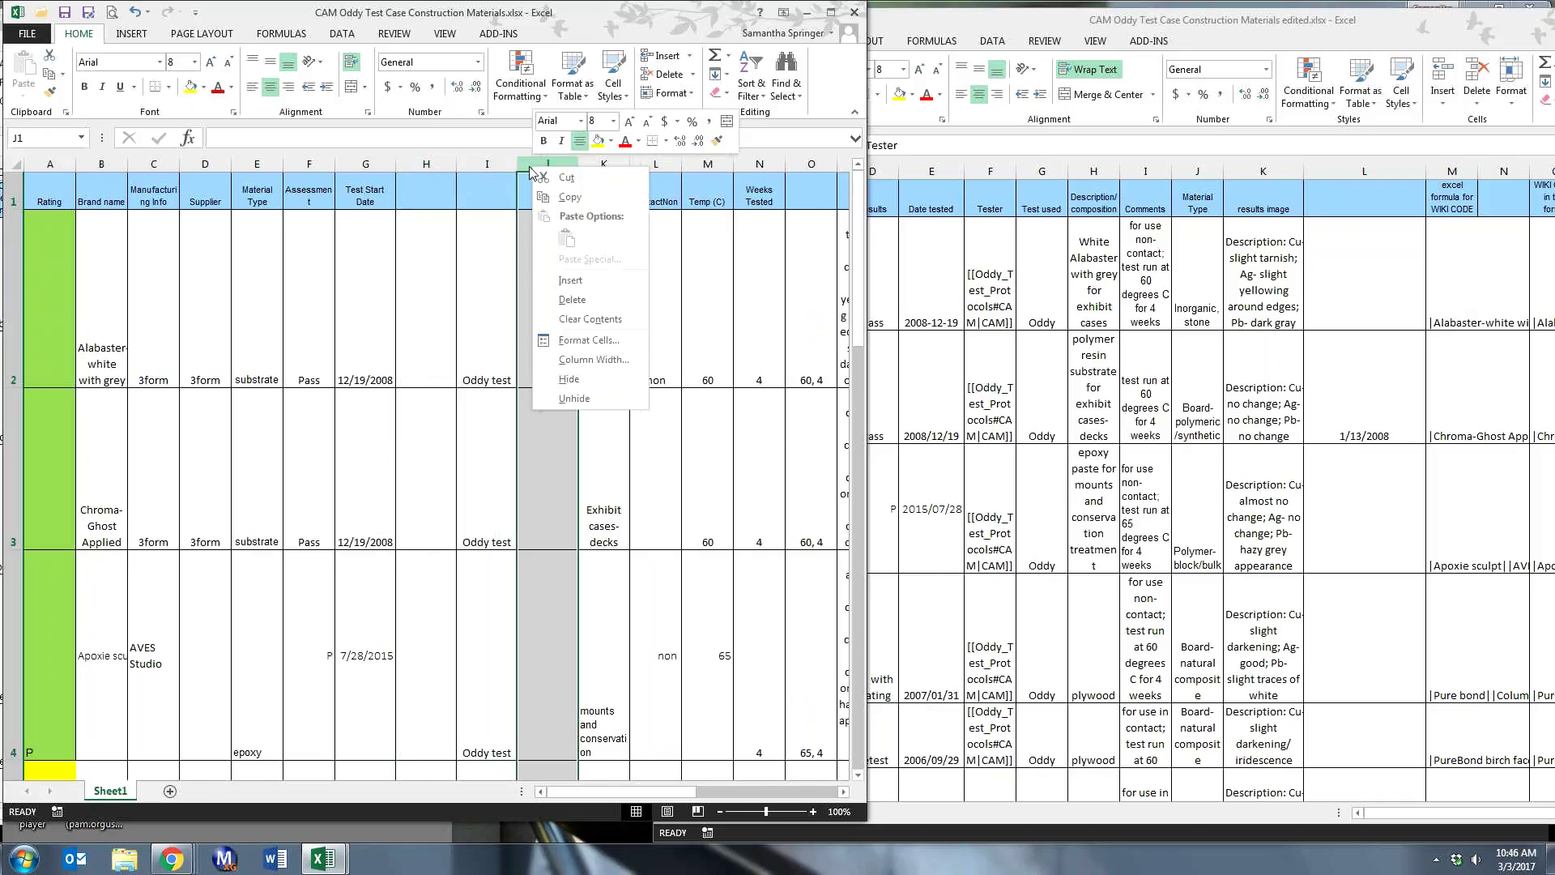
pyautogui.click(586, 306)
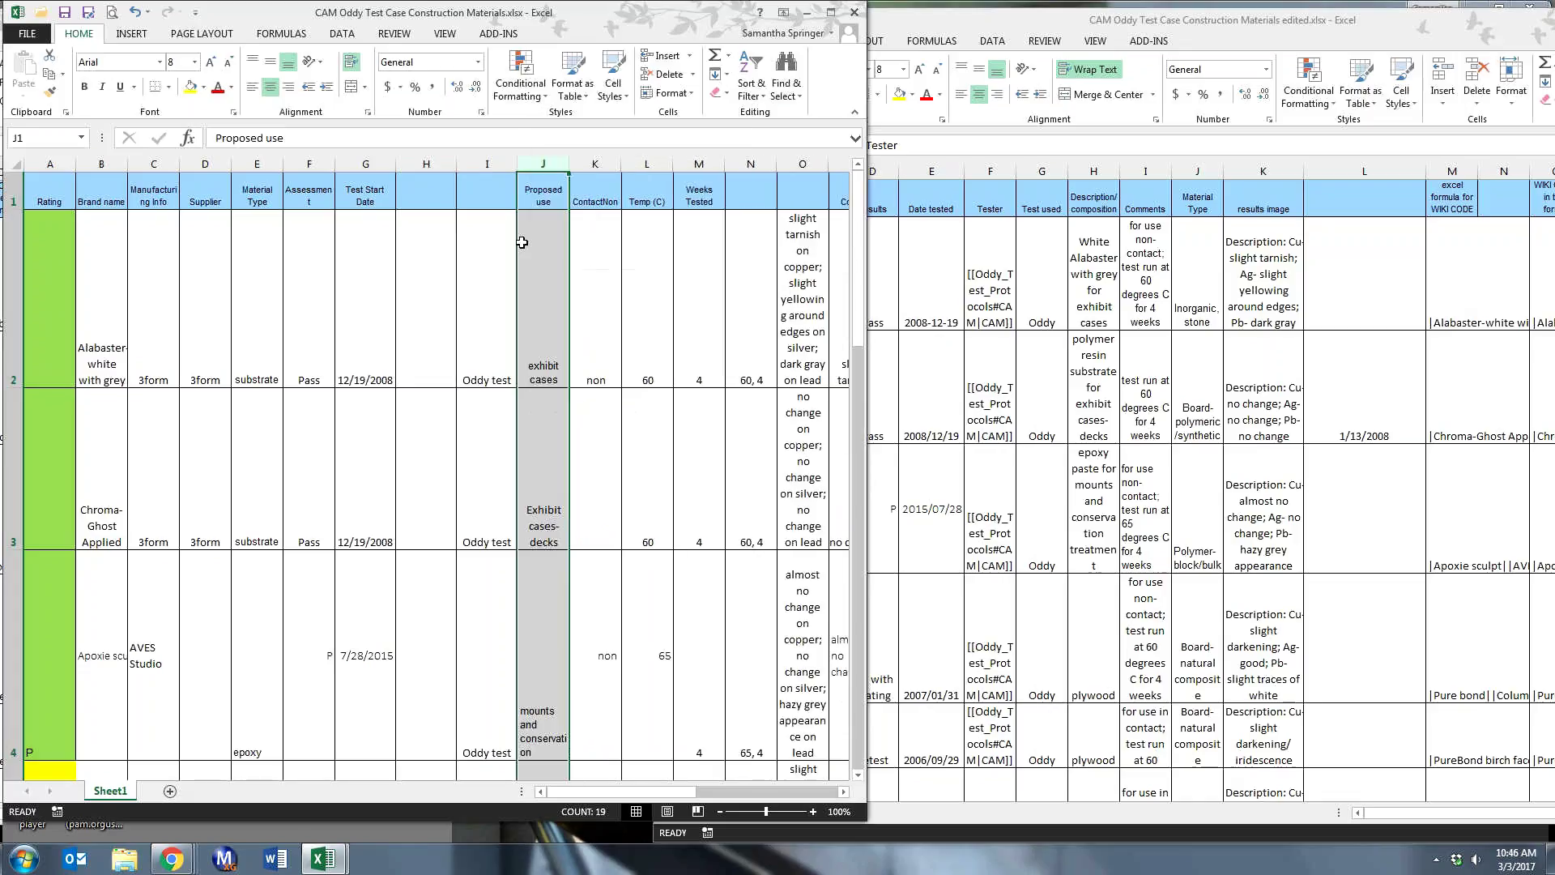
# - Head the new column H1 with 'Tester'
pyautogui.click(427, 189)
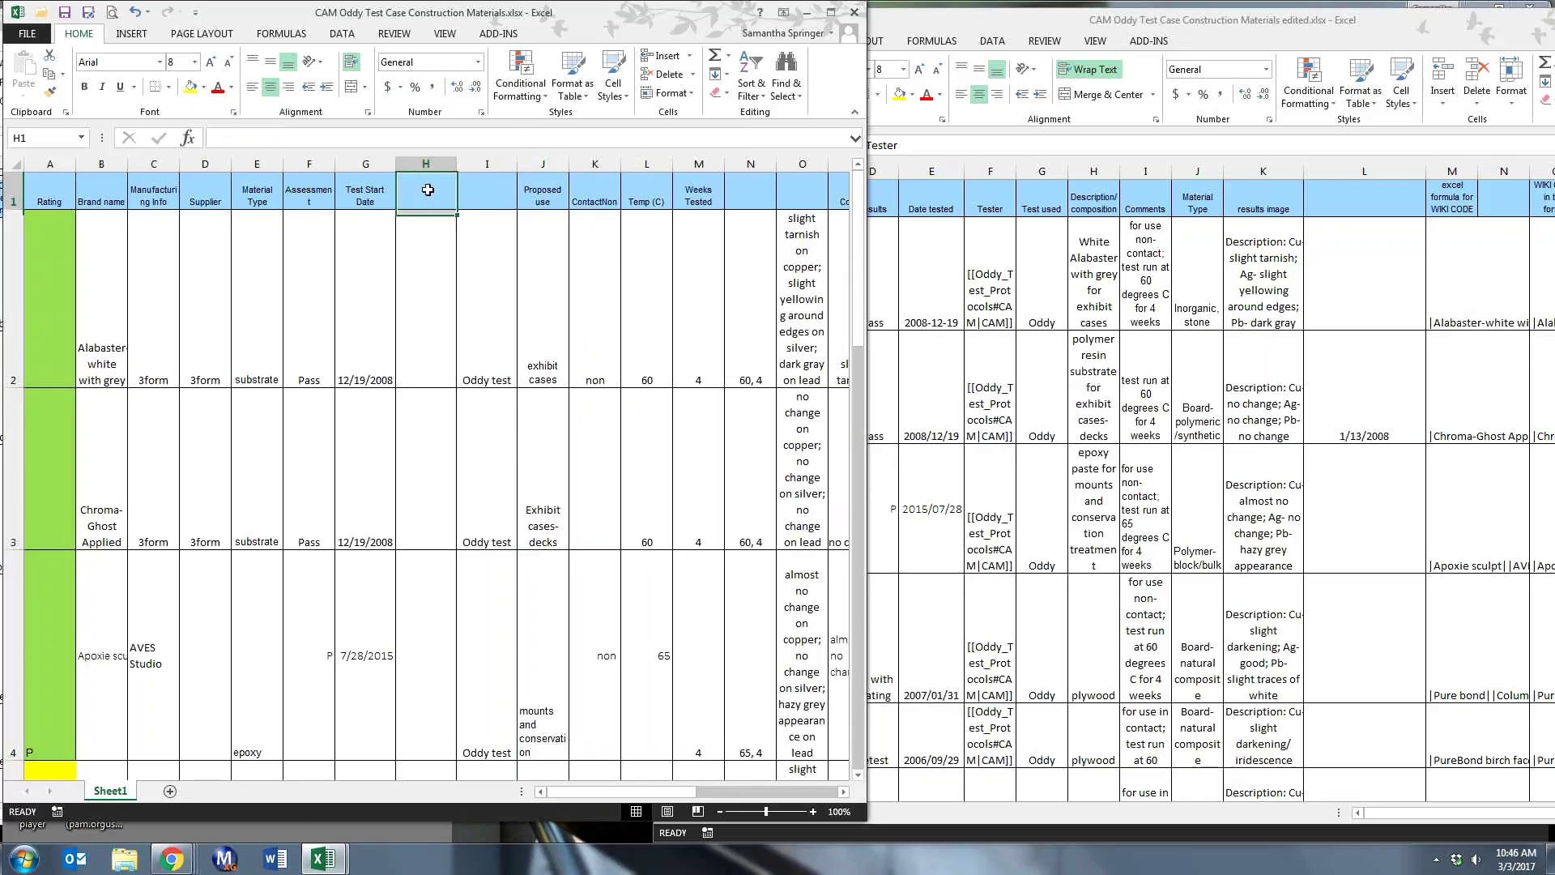
pyautogui.write('Tested')
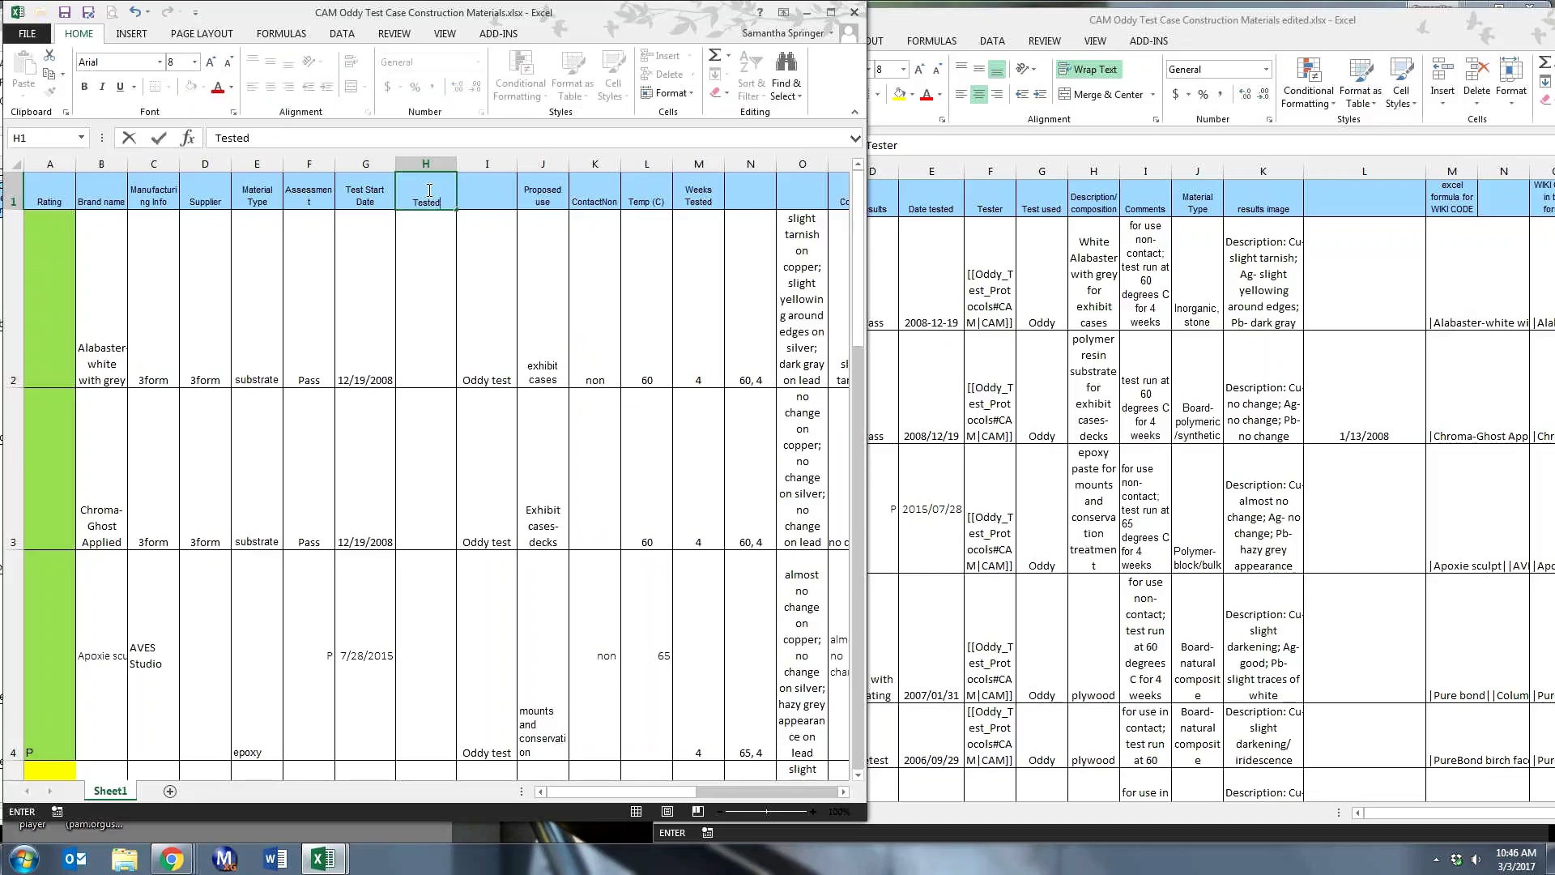
pyautogui.press('BackSpace')
pyautogui.write('r')
pyautogui.press('Return')
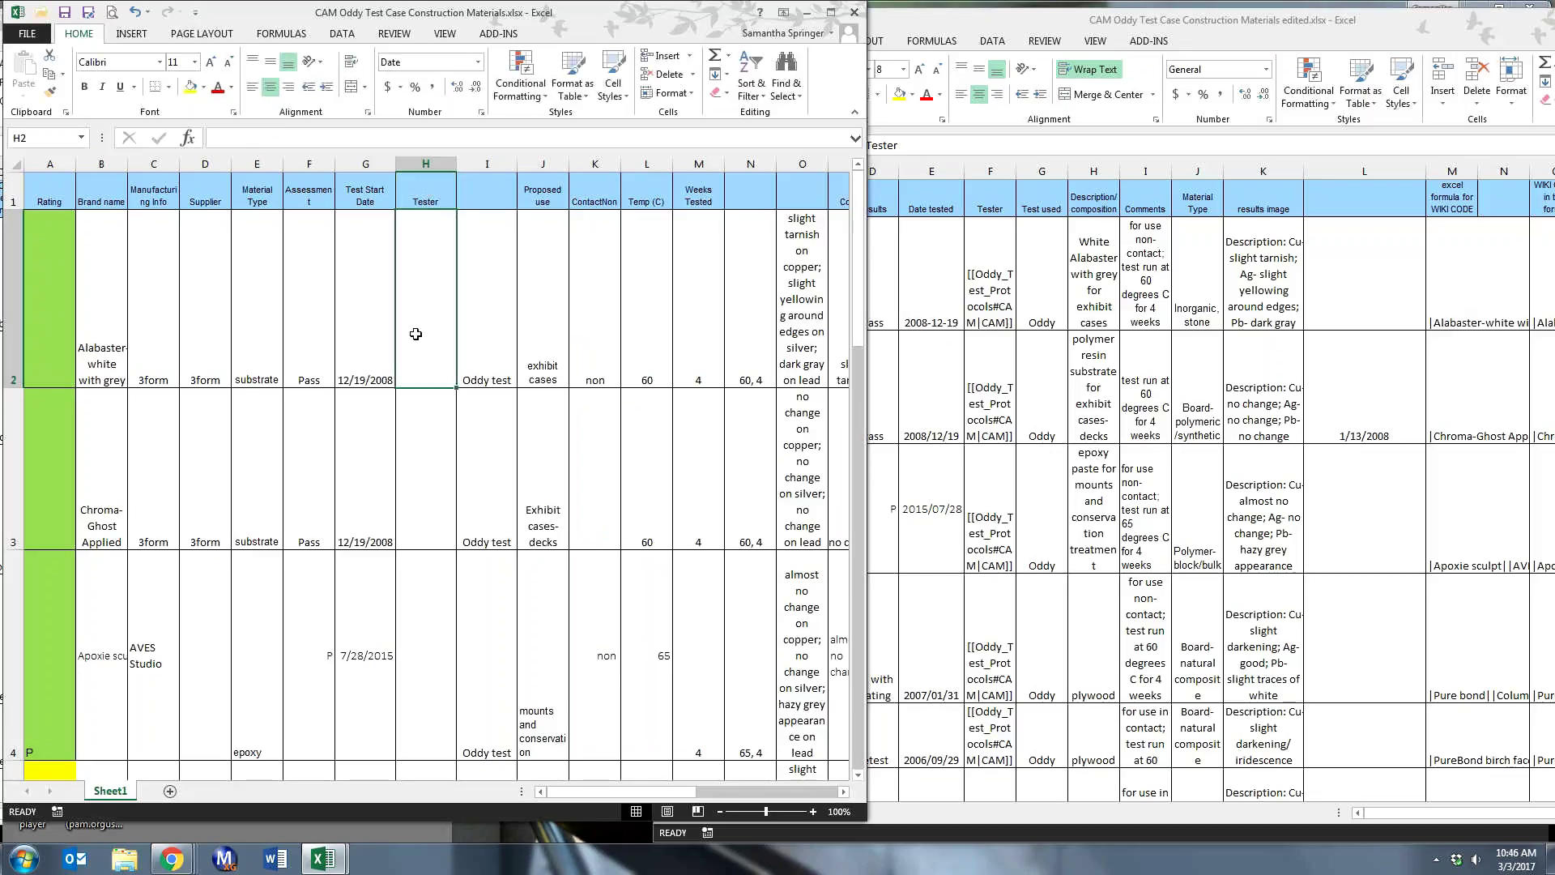
# - Enter the wiki link [[Oddy_Test_Protocols#CAM| CAM]] into cell H2 via the formula bar
pyautogui.click(220, 139)
pyautogui.write('[[Oddy')
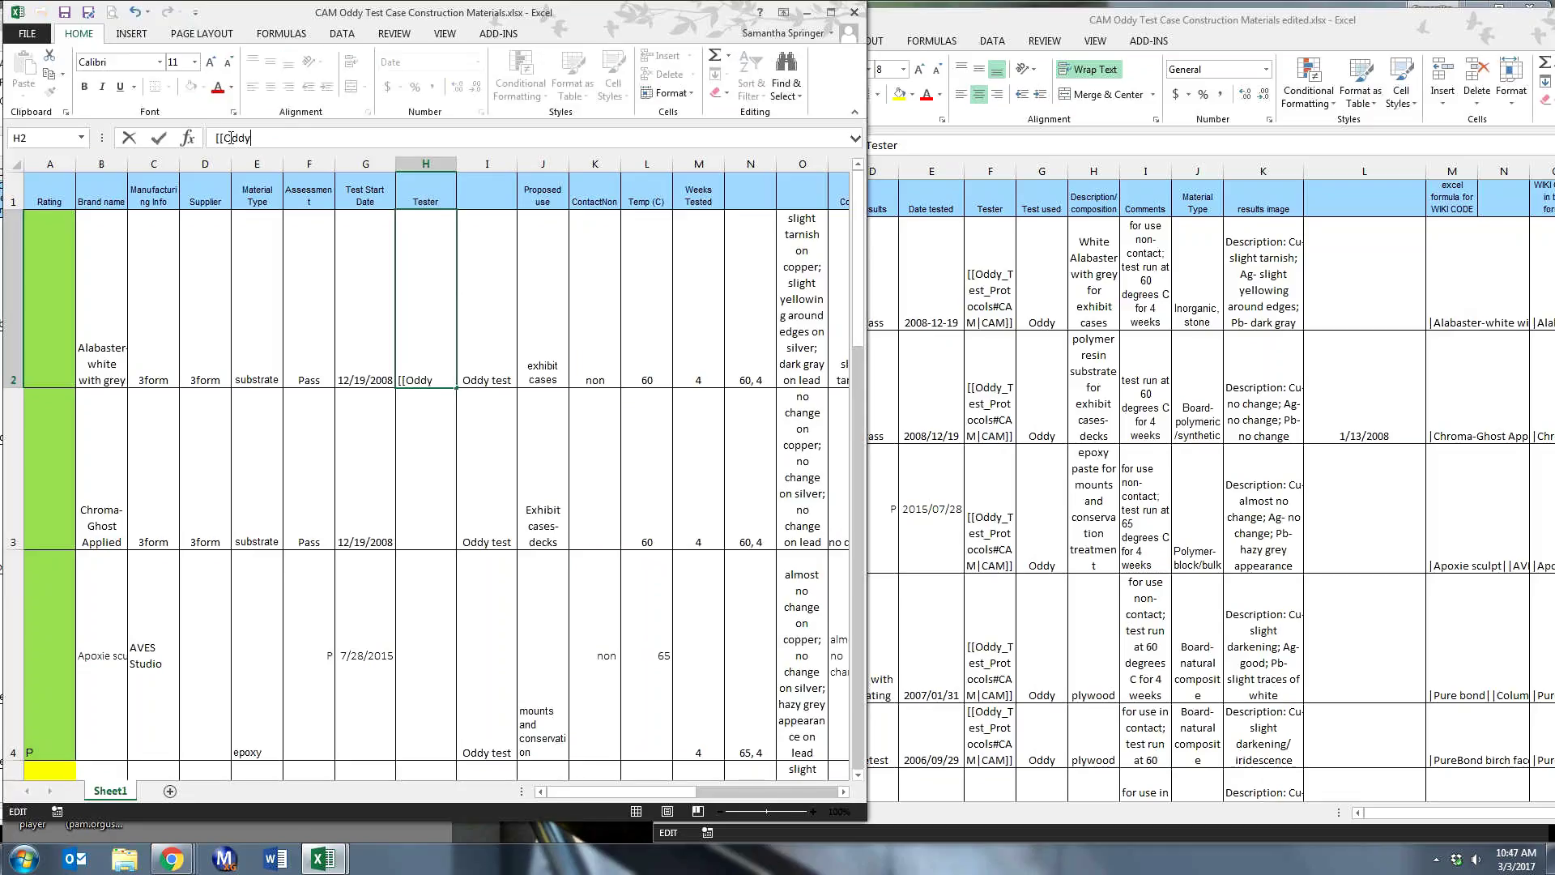
pyautogui.write('_Test_Protocols#CAM| CAM')
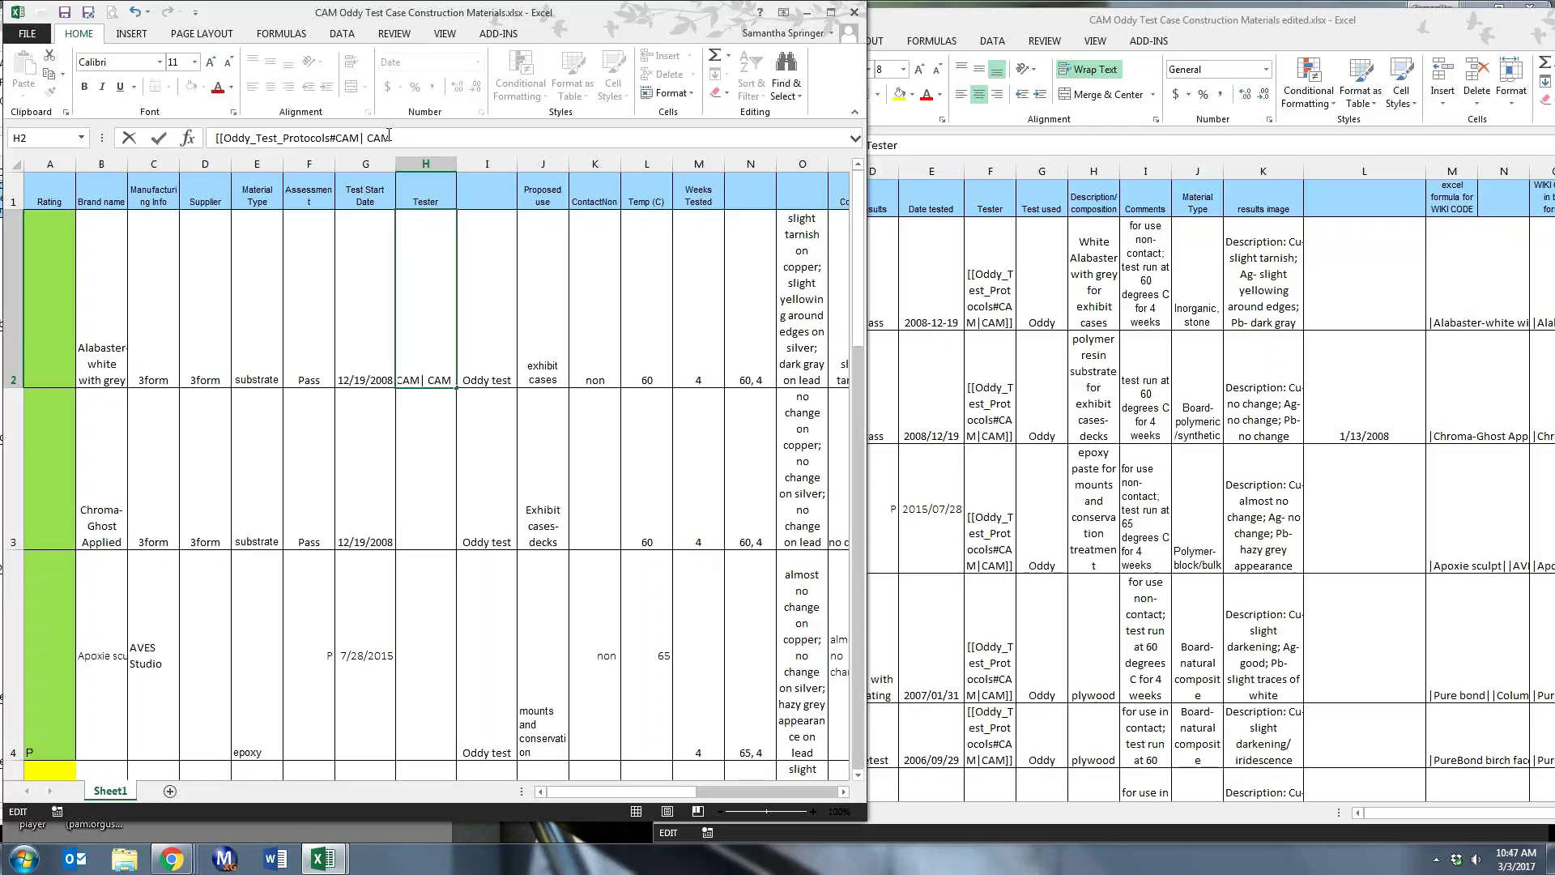
pyautogui.write(']]')
pyautogui.click(418, 293)
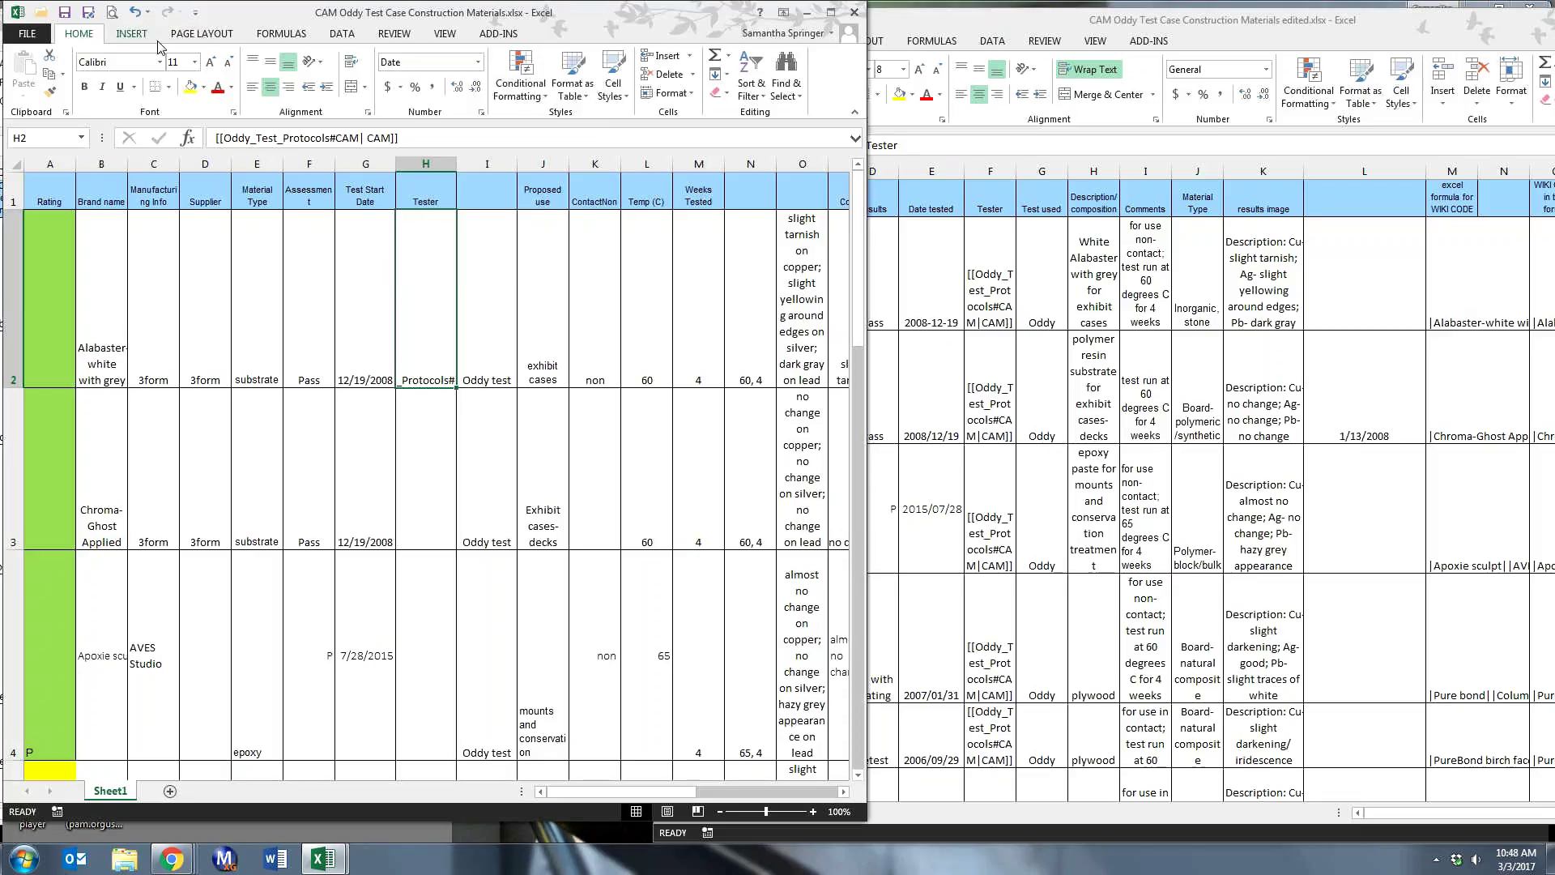
pyautogui.click(201, 34)
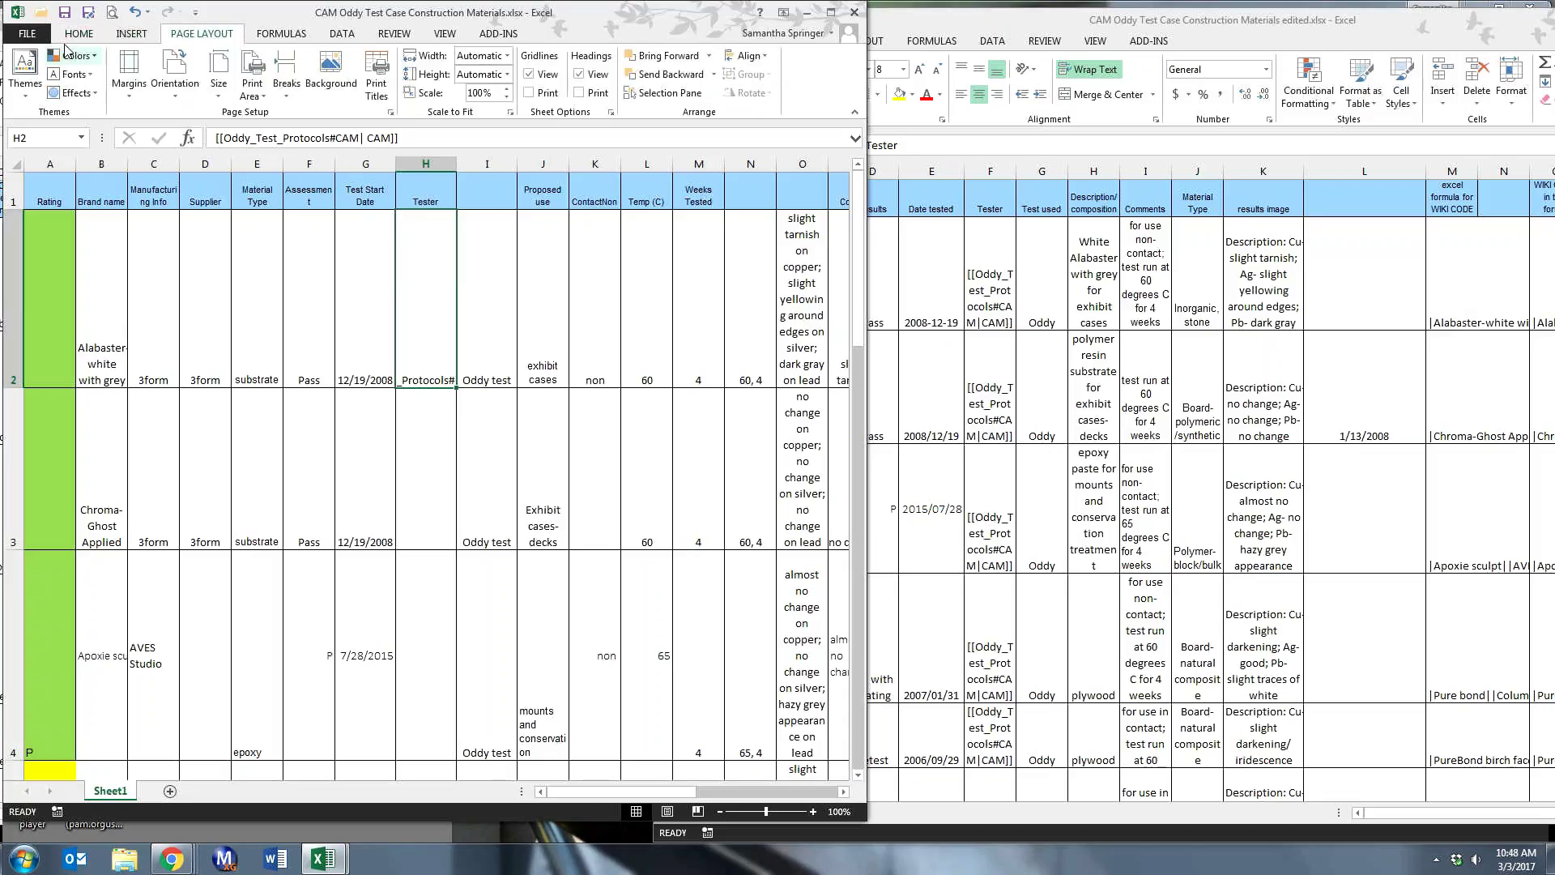
pyautogui.click(80, 34)
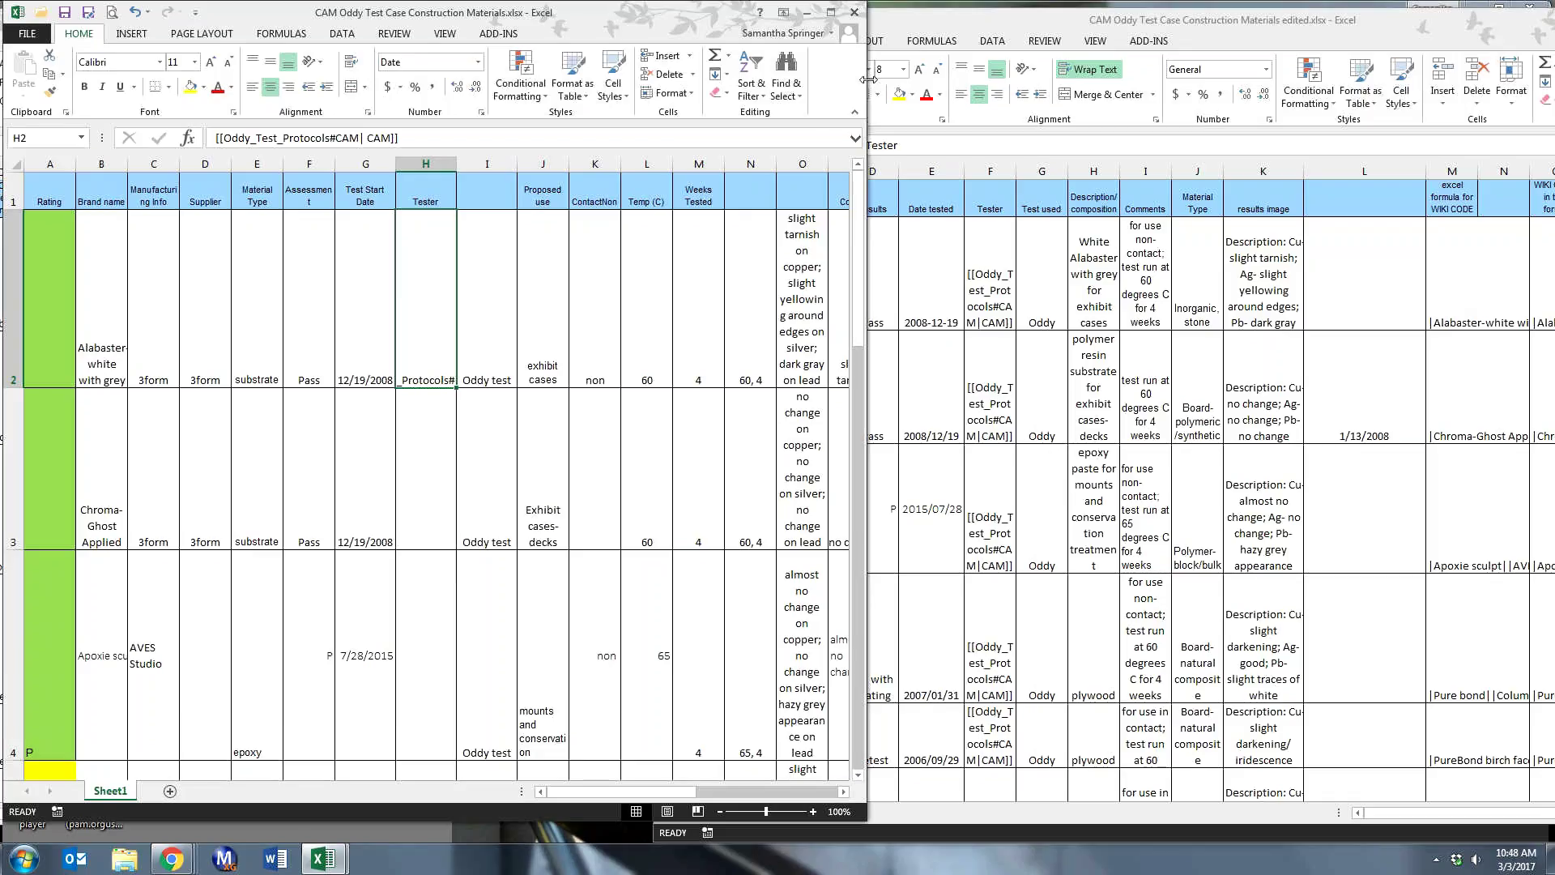
# - Wrap H2's CAM link, fill it down to H4, and move the edited workbook window left
pyautogui.moveTo(868, 79); pyautogui.dragTo(1122, 49)
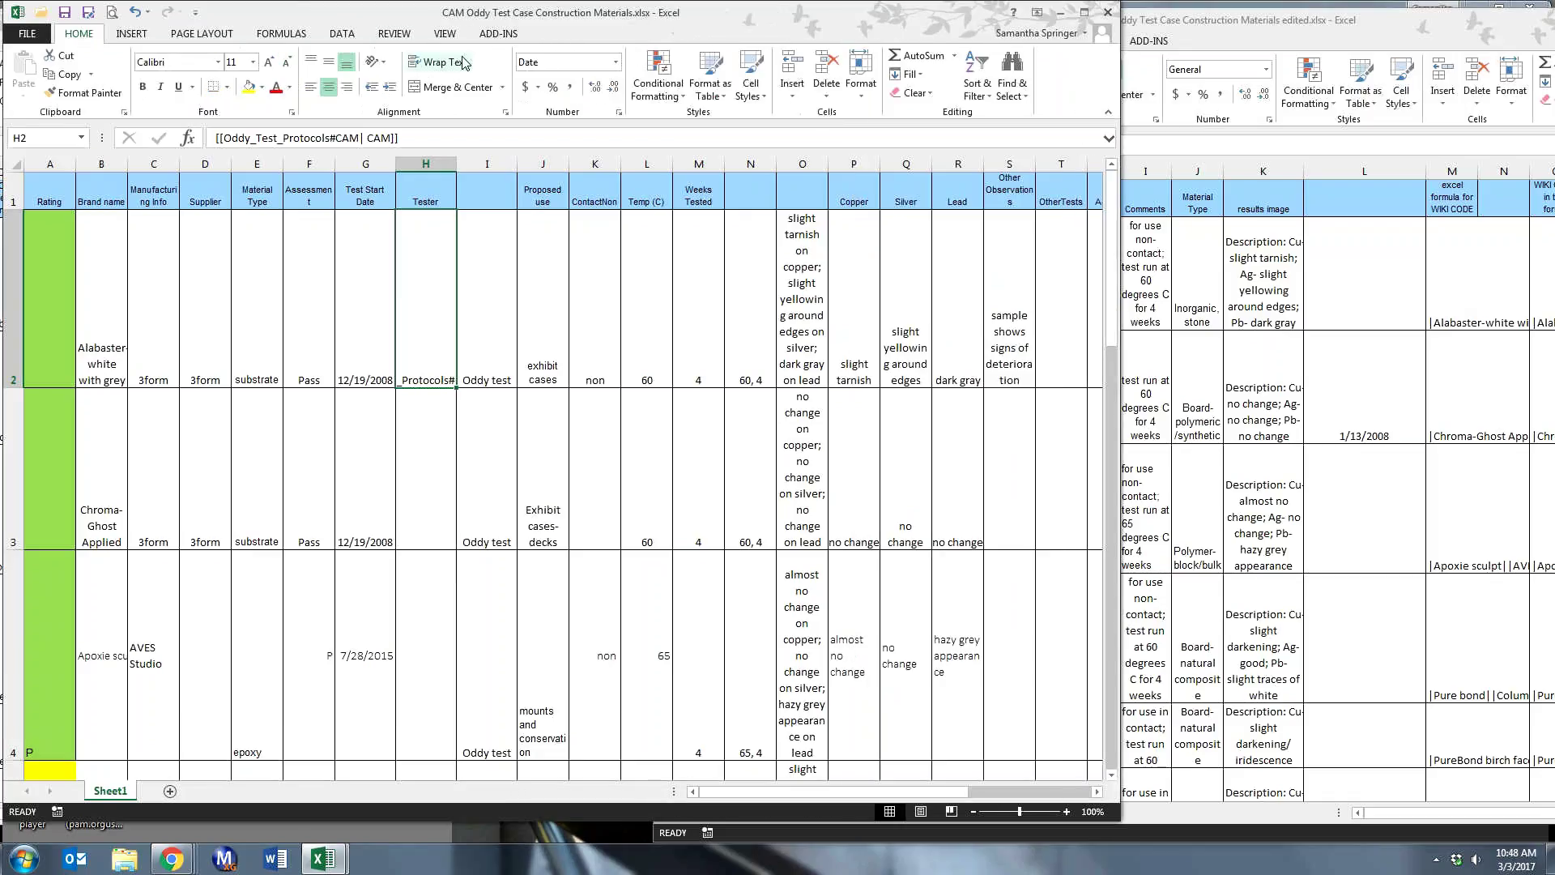
pyautogui.click(445, 65)
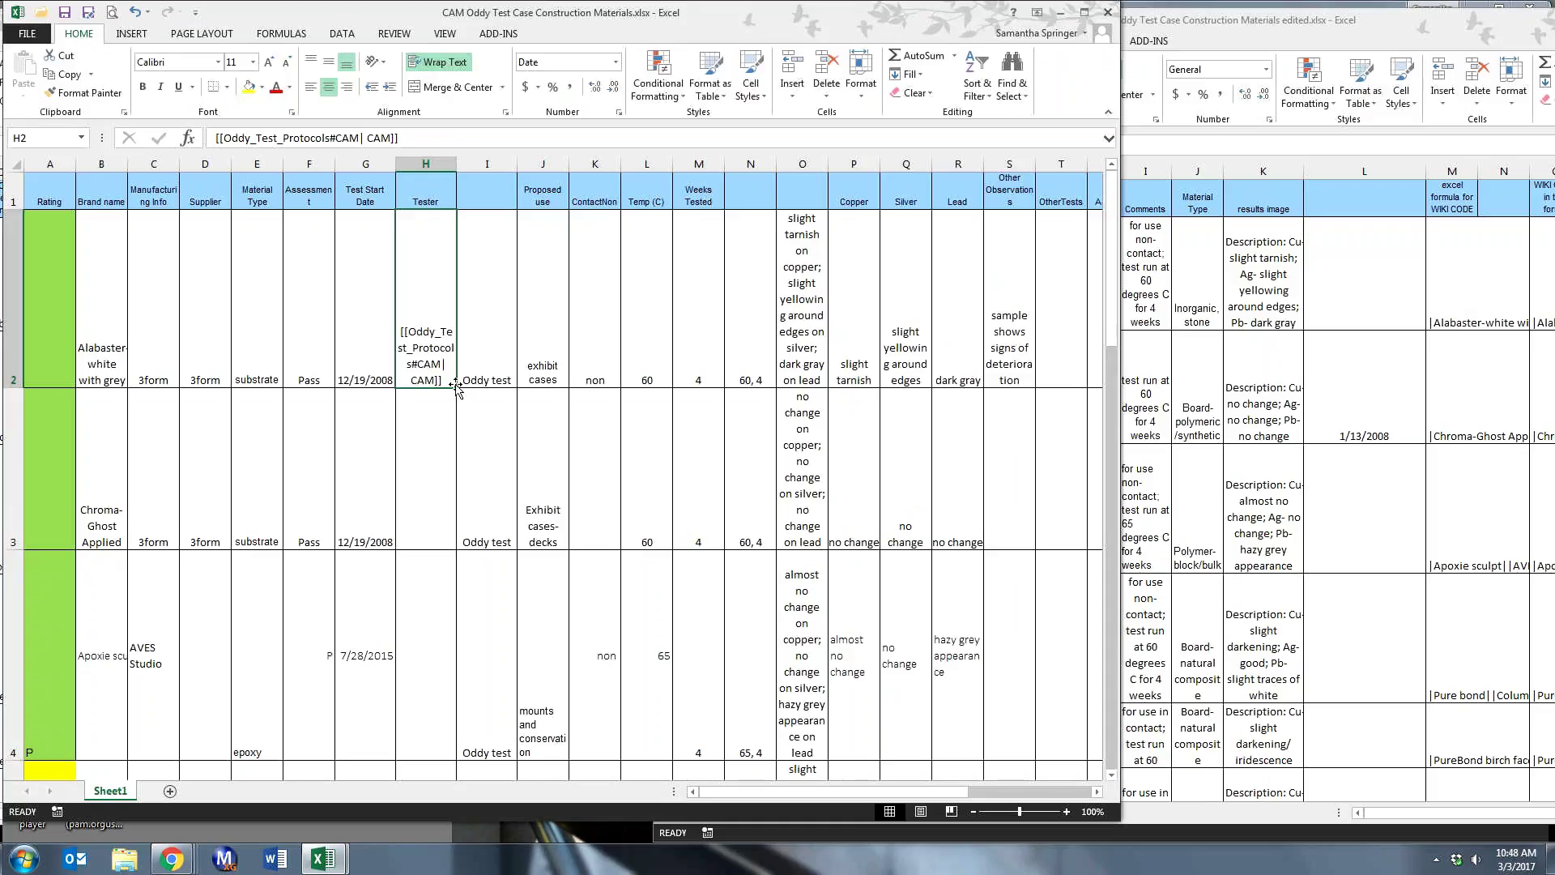
pyautogui.moveTo(457, 388); pyautogui.dragTo(465, 780)
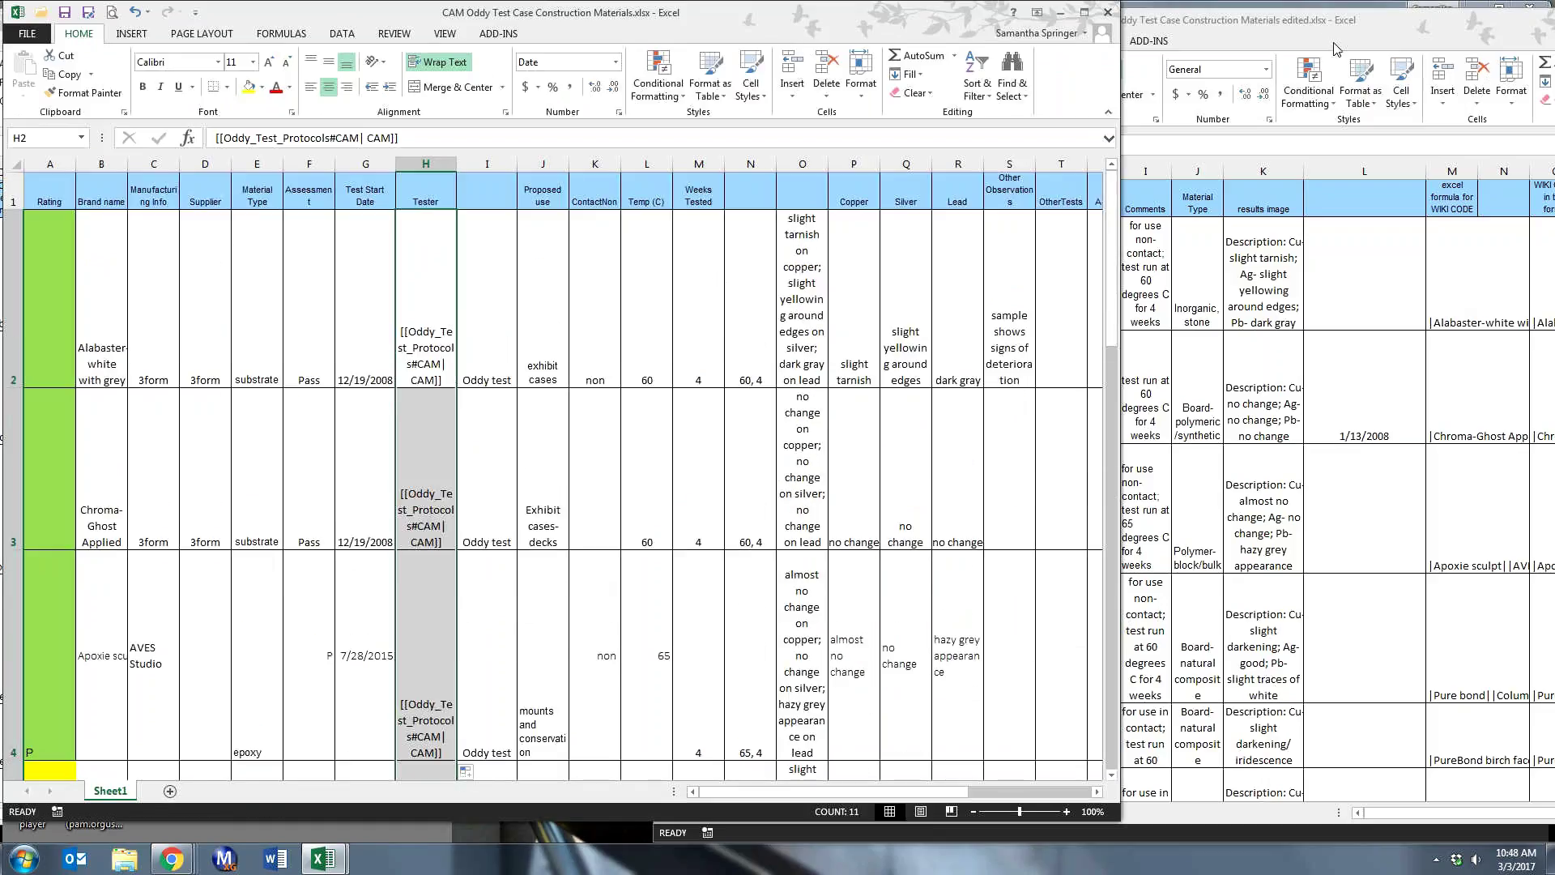
pyautogui.click(1275, 37)
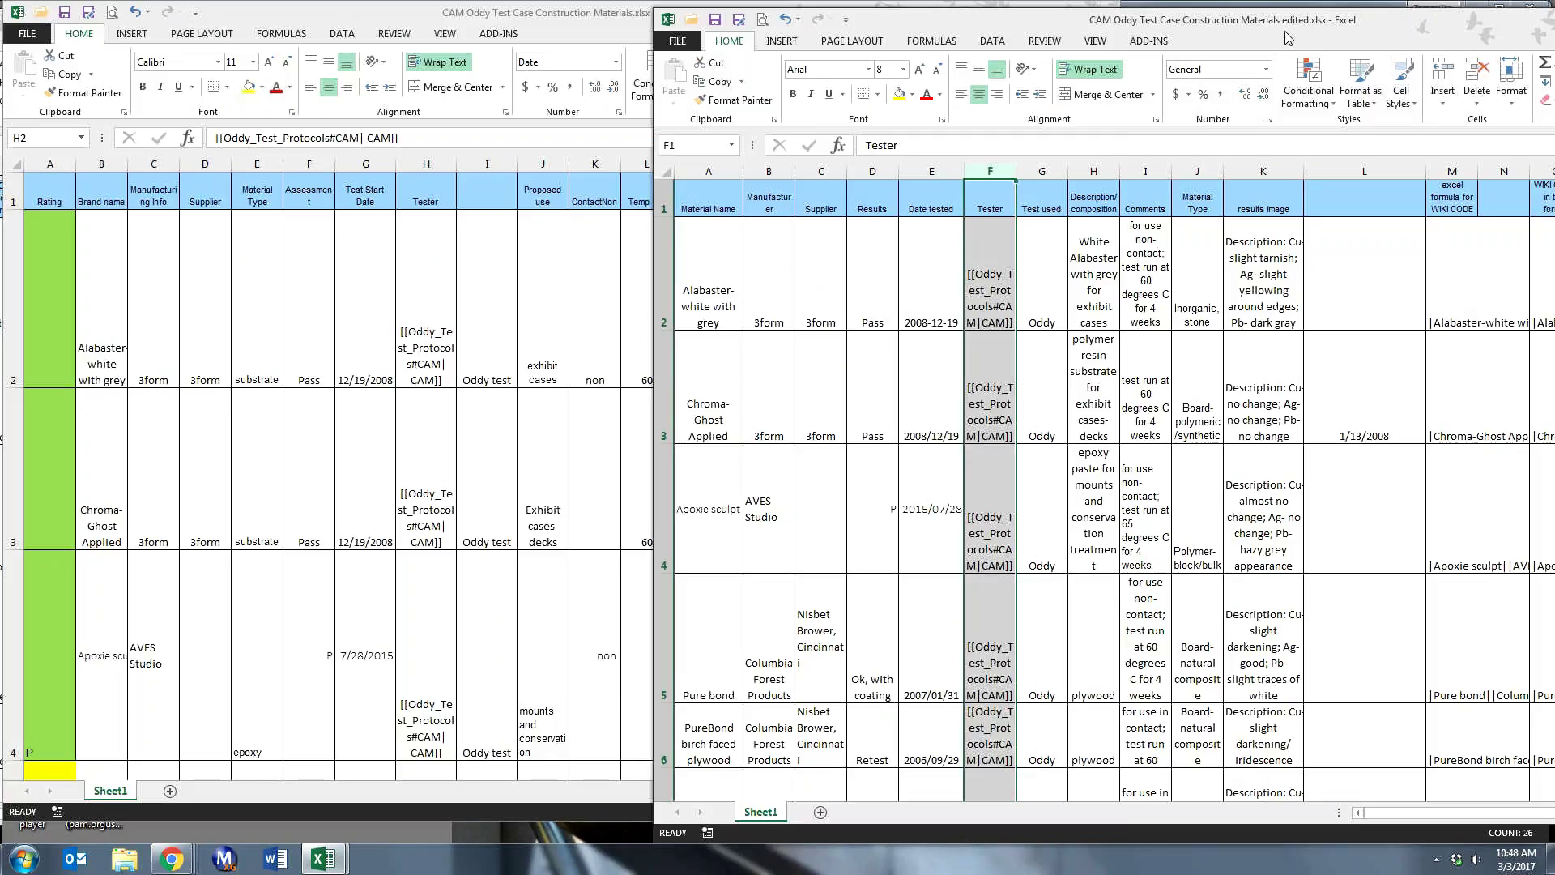
pyautogui.moveTo(1288, 37); pyautogui.dragTo(644, 32)
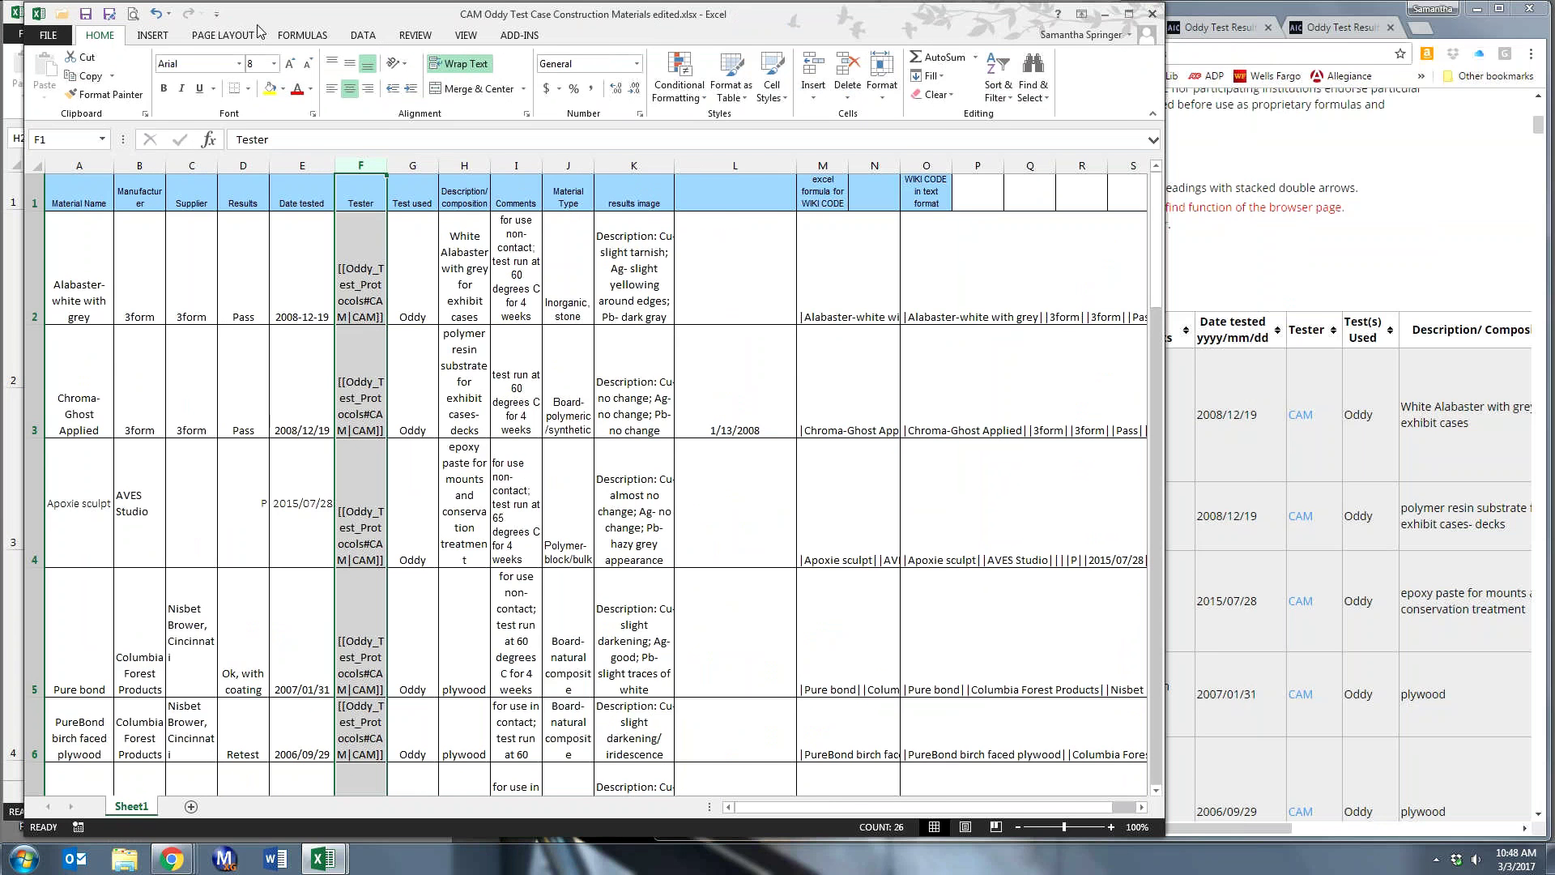
# - Move the combined copper, silver and lead results column from O to J, just before Proposed use, then check J2
pyautogui.moveTo(257, 25); pyautogui.dragTo(1113, 67)
pyautogui.click(793, 168)
pyautogui.click(792, 168)
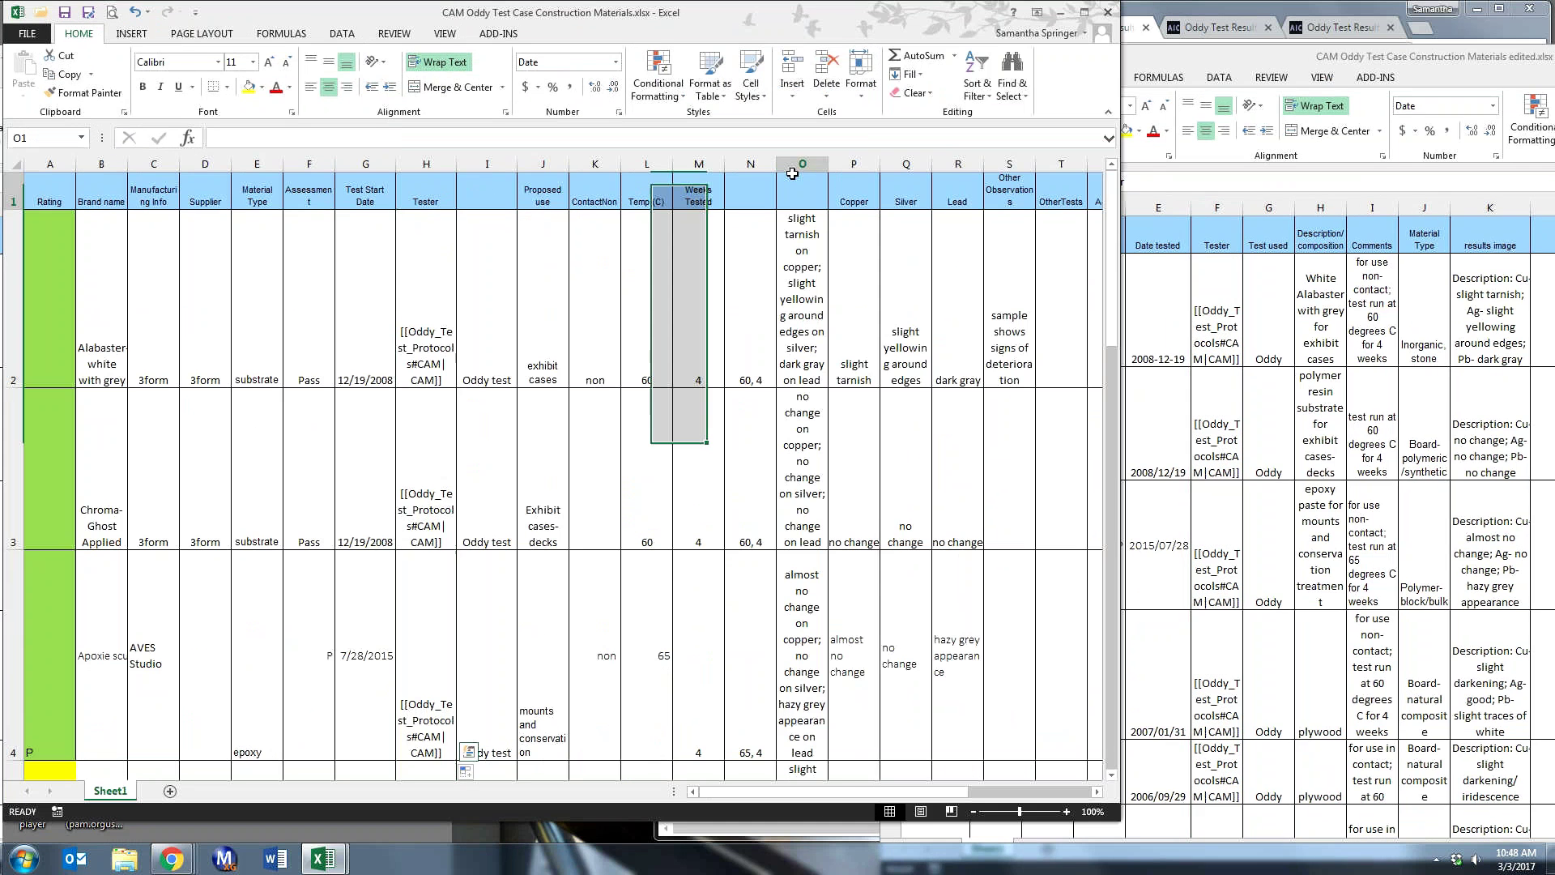
pyautogui.rightClick(792, 168)
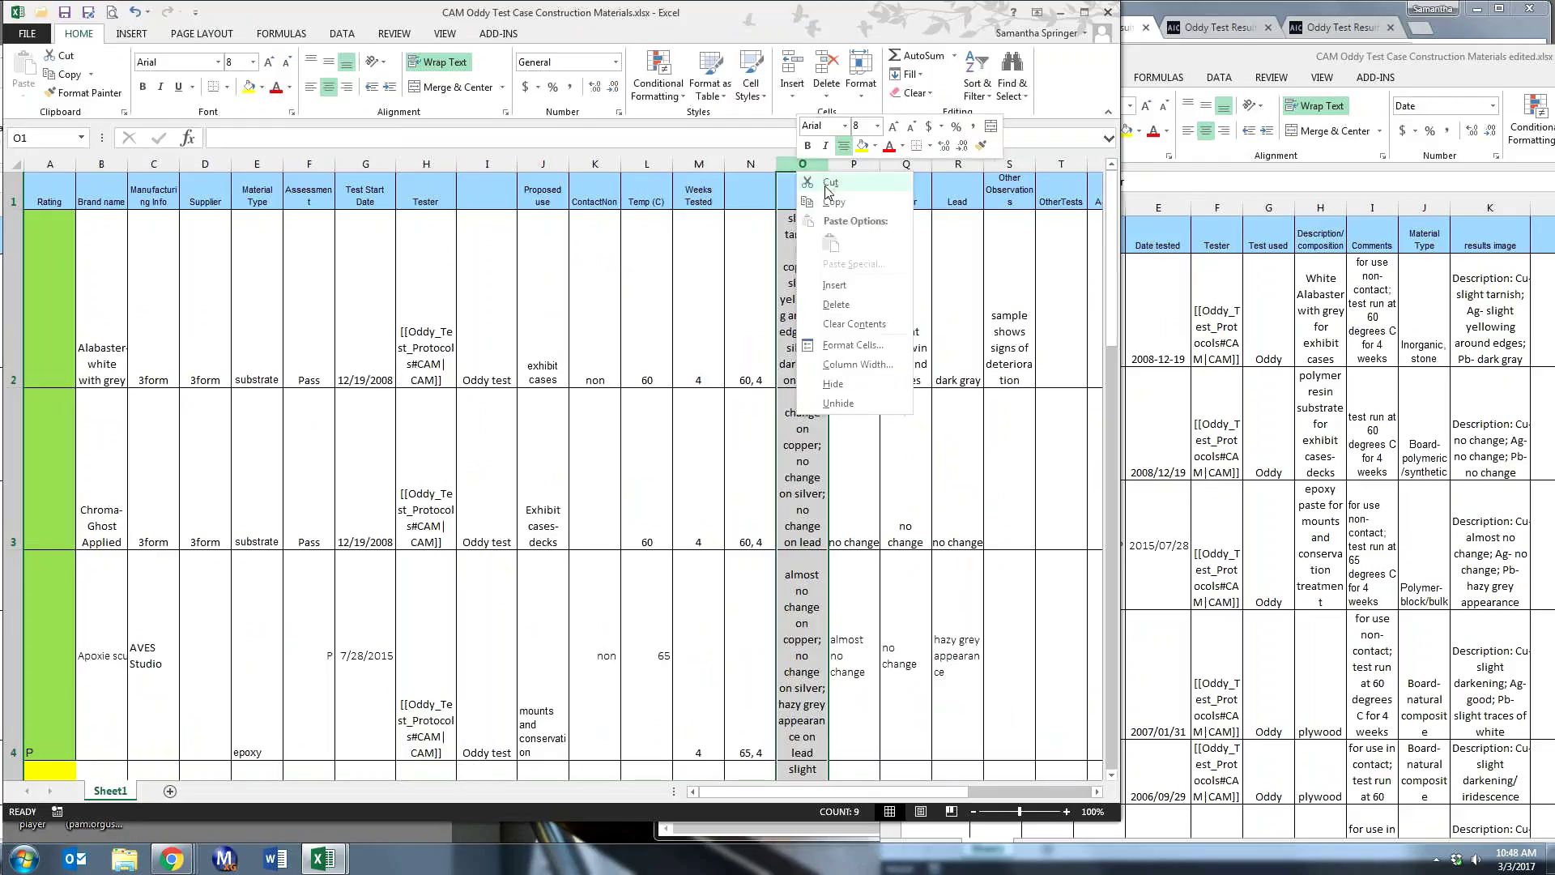
pyautogui.click(829, 184)
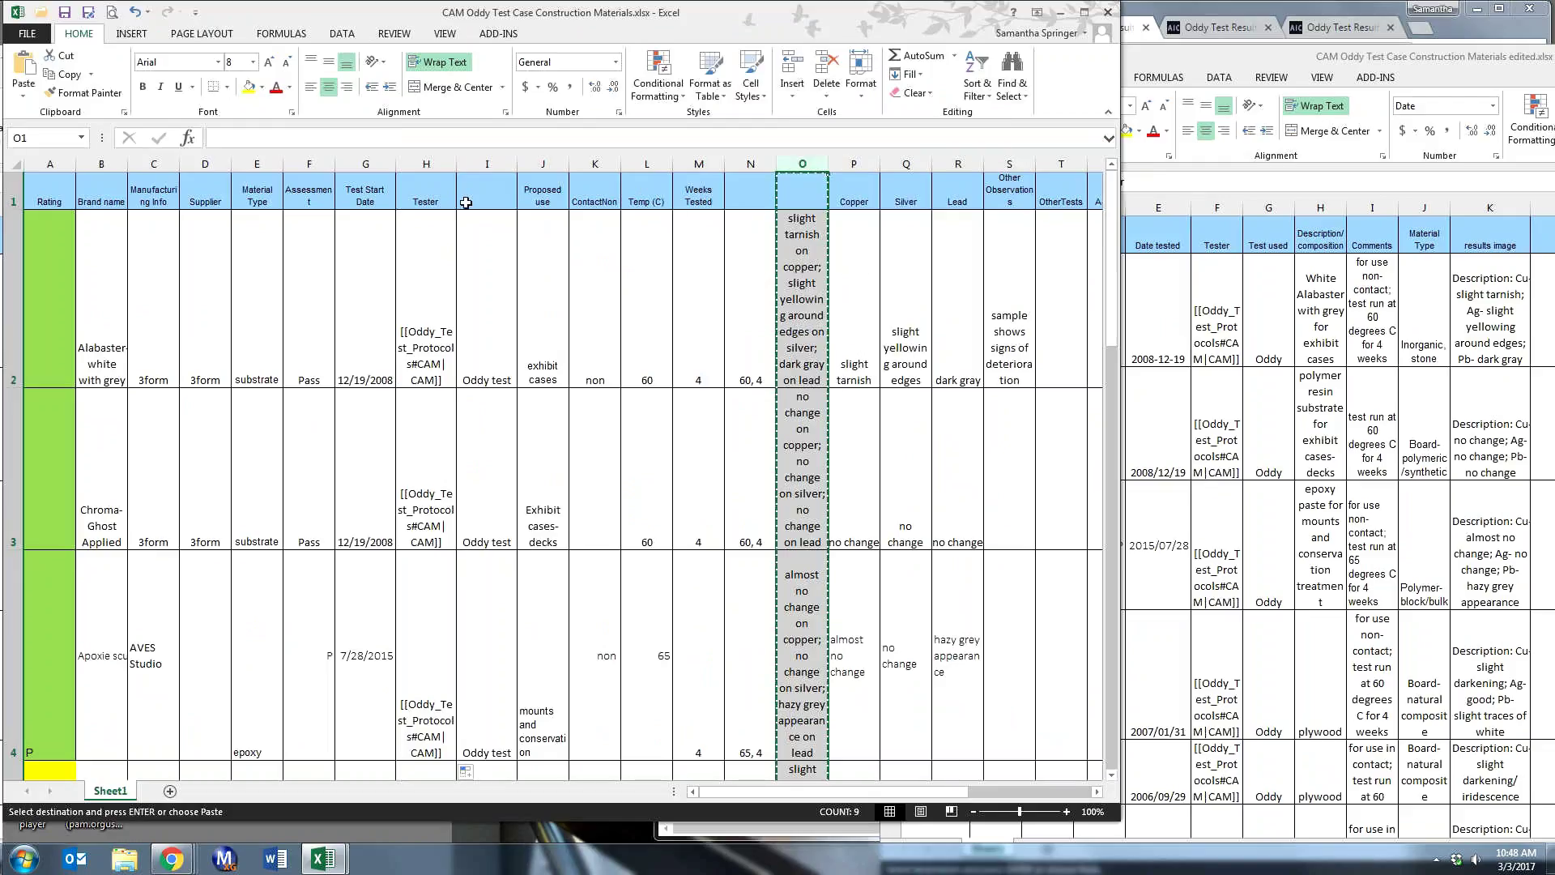
pyautogui.click(534, 164)
pyautogui.rightClick(534, 163)
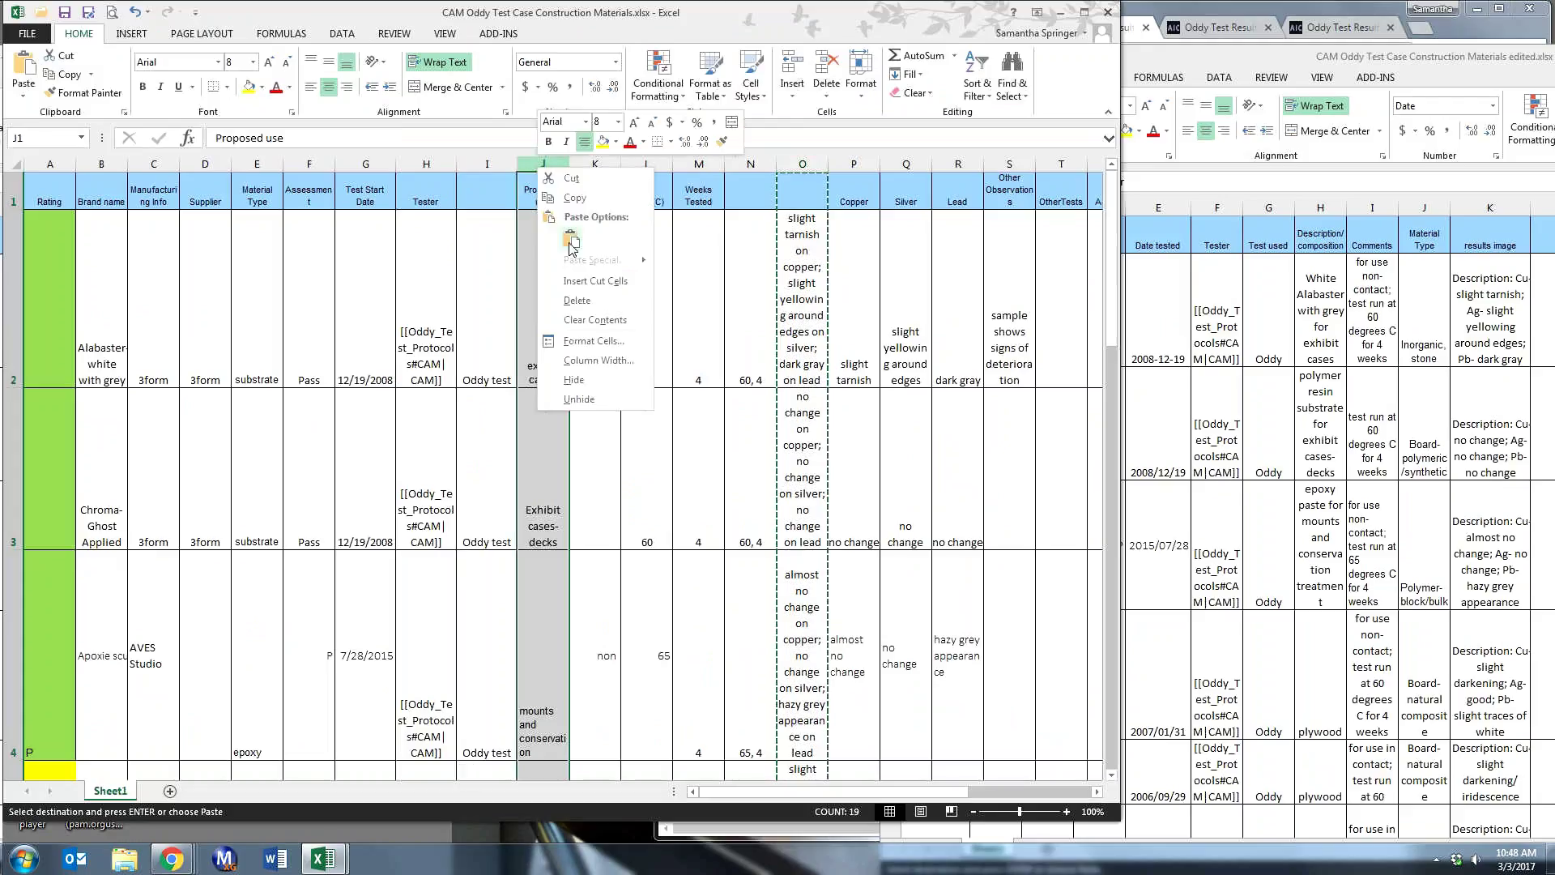
pyautogui.click(581, 282)
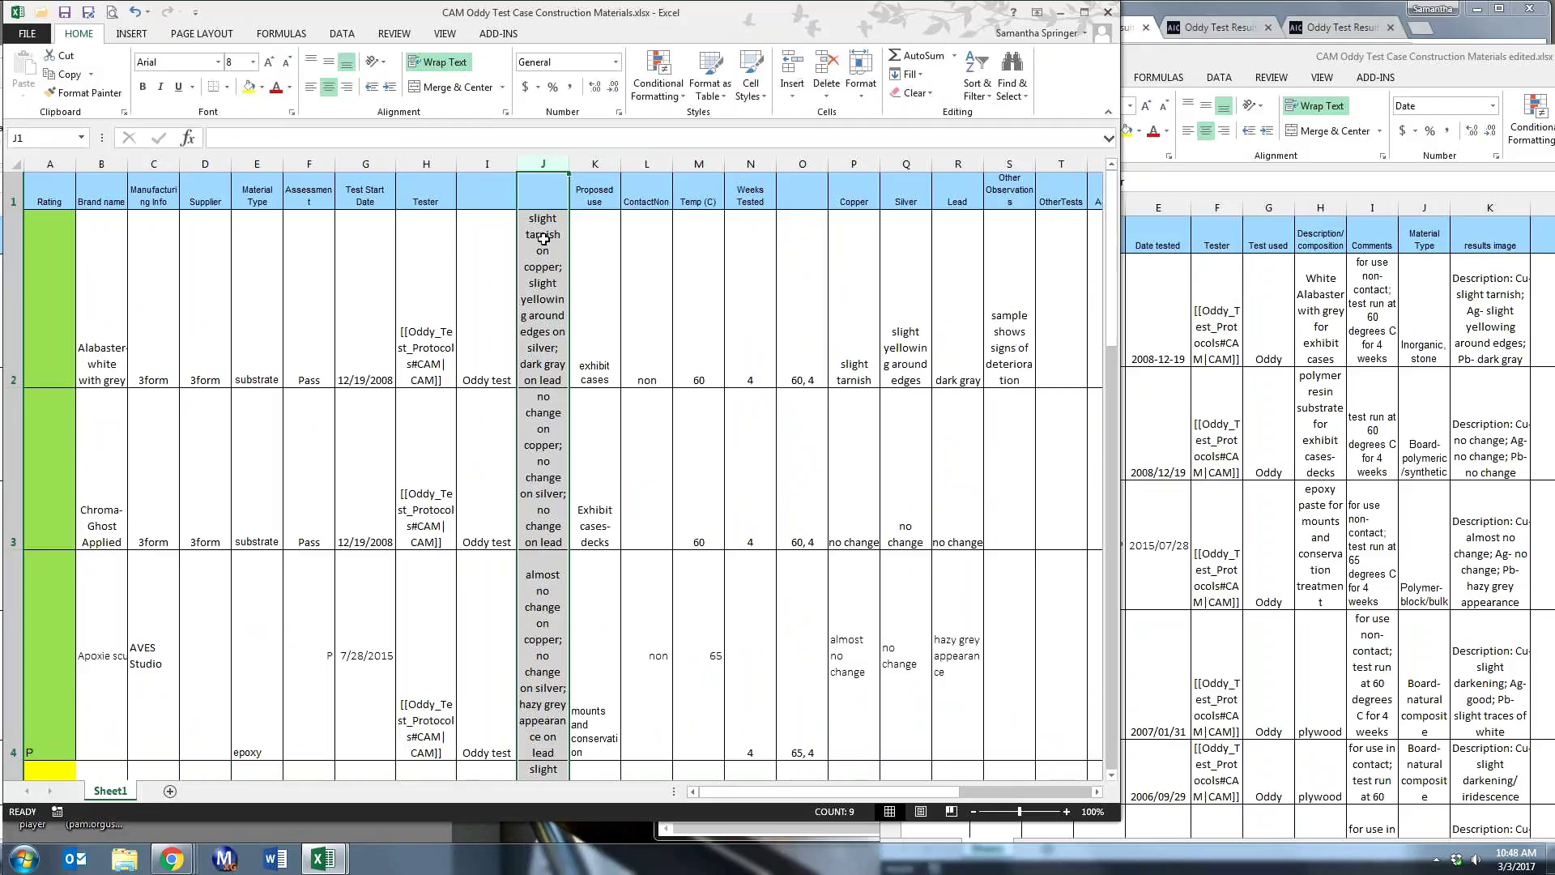
pyautogui.click(538, 298)
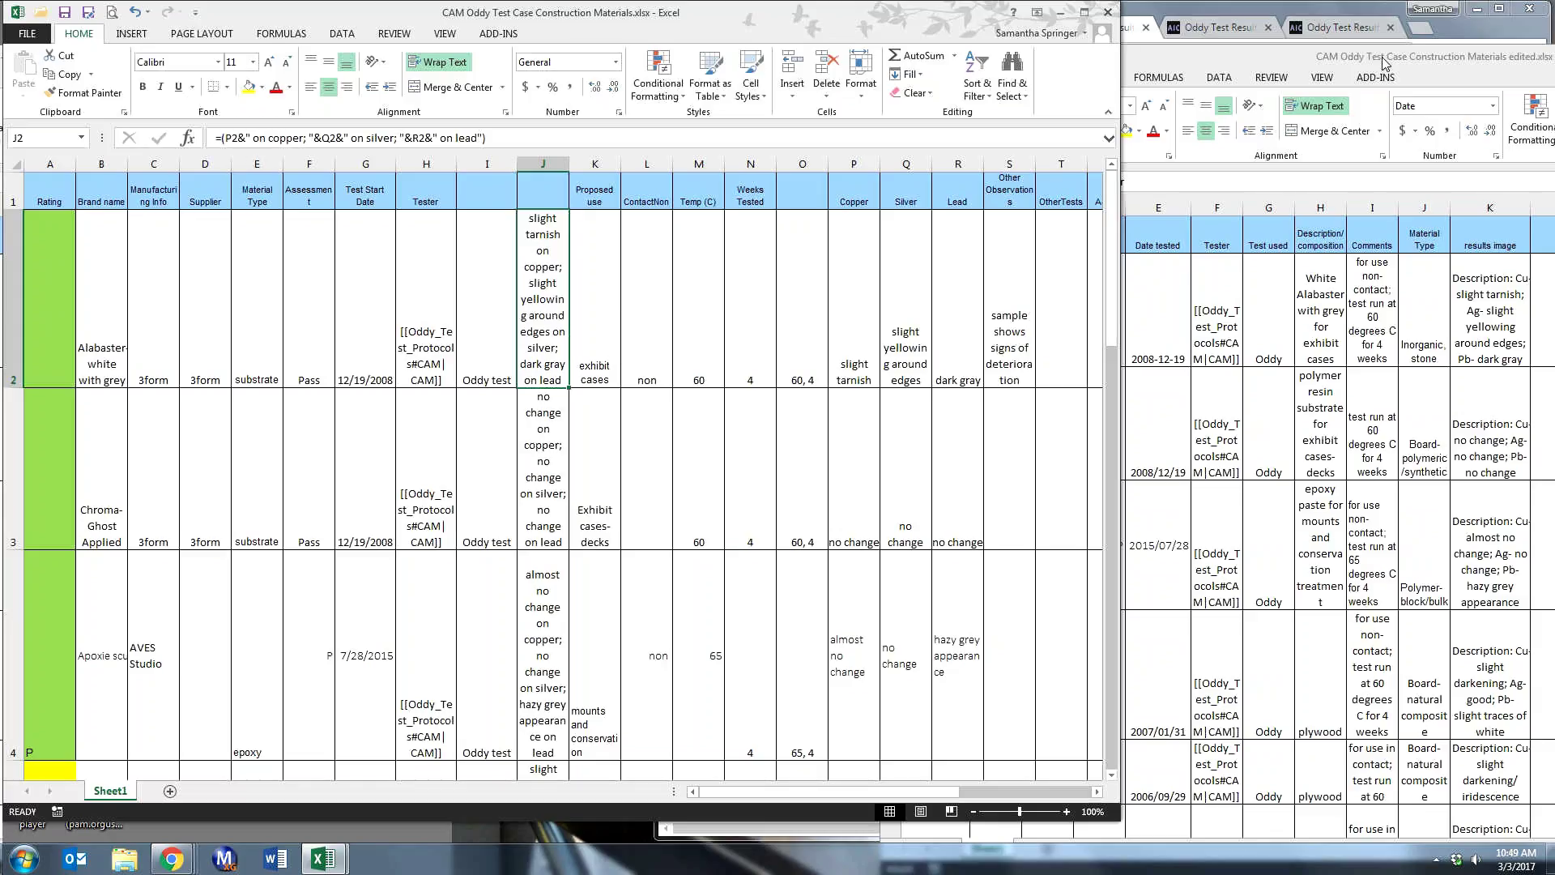
# - Look over the live wiki Case Construction Materials table, then switch back to the edited Excel workbook
pyautogui.click(1191, 6)
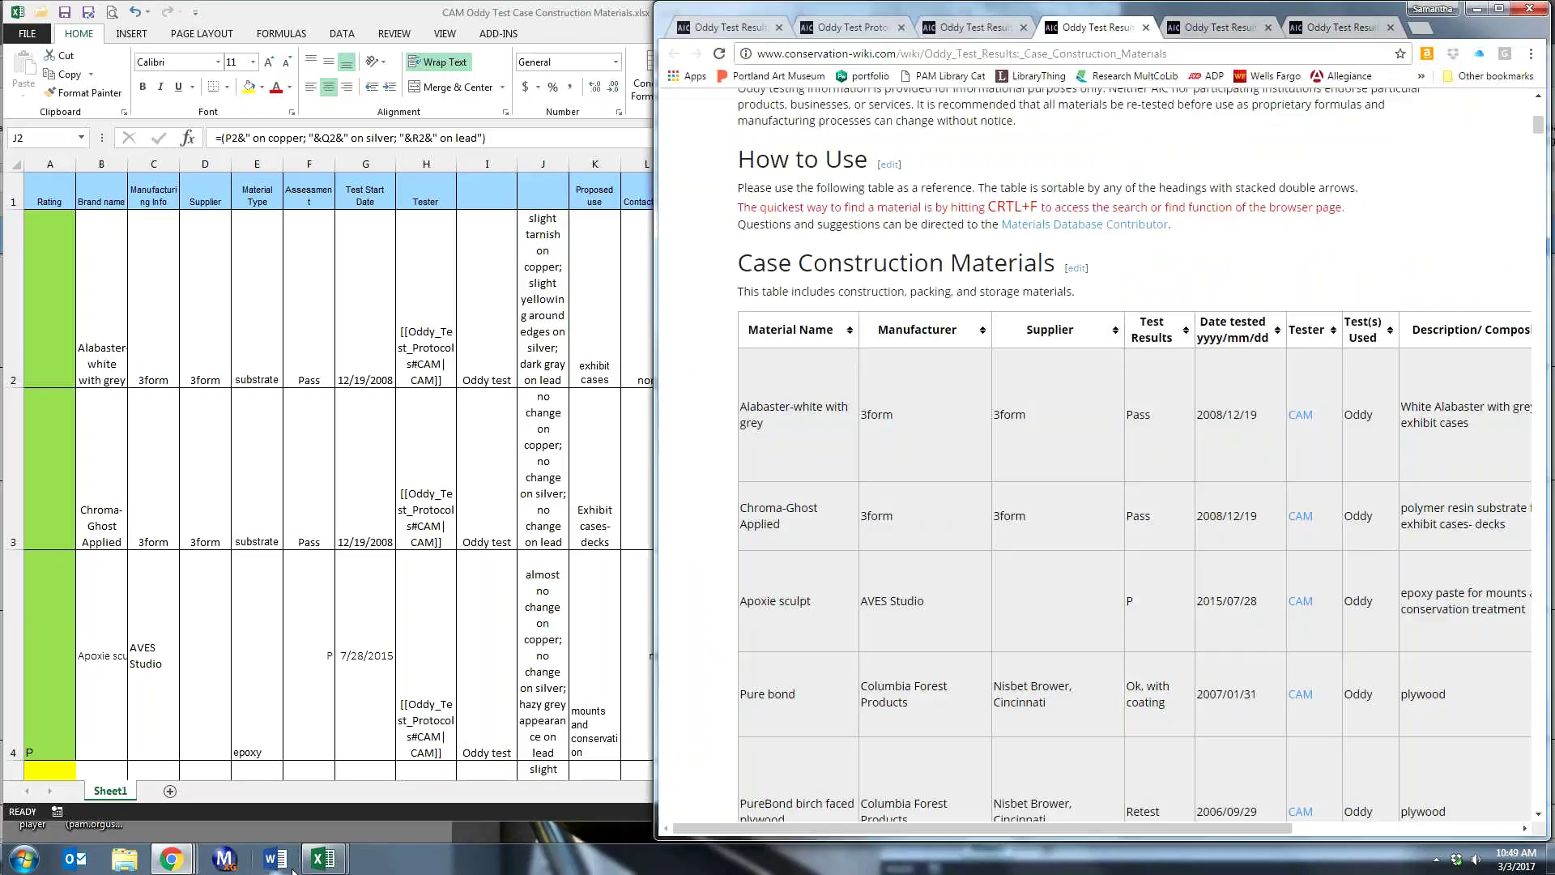
pyautogui.click(323, 858)
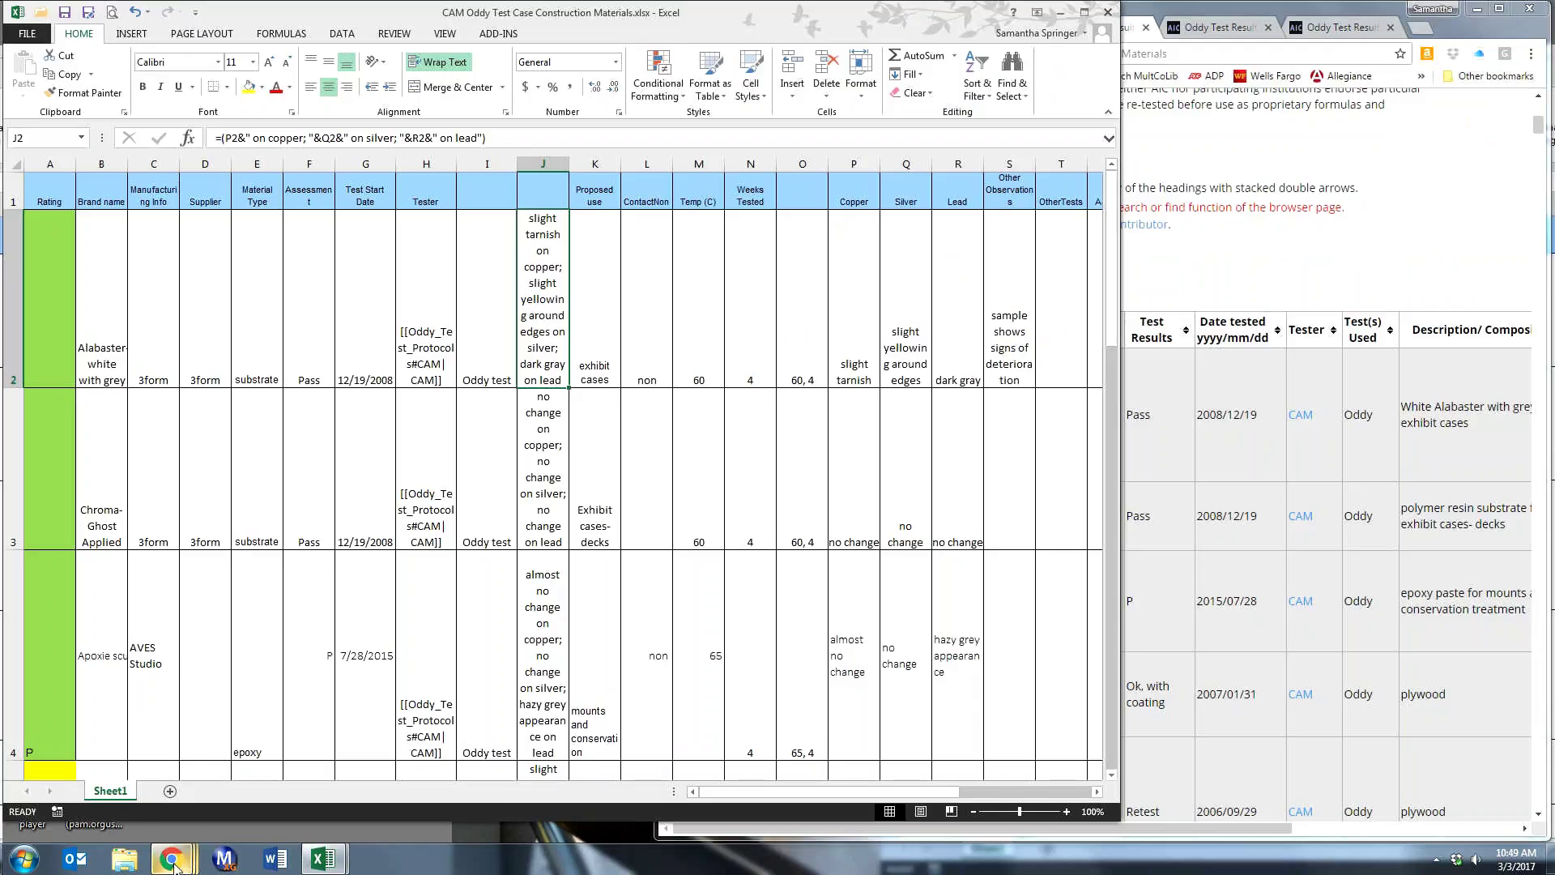
pyautogui.moveTo(323, 858)
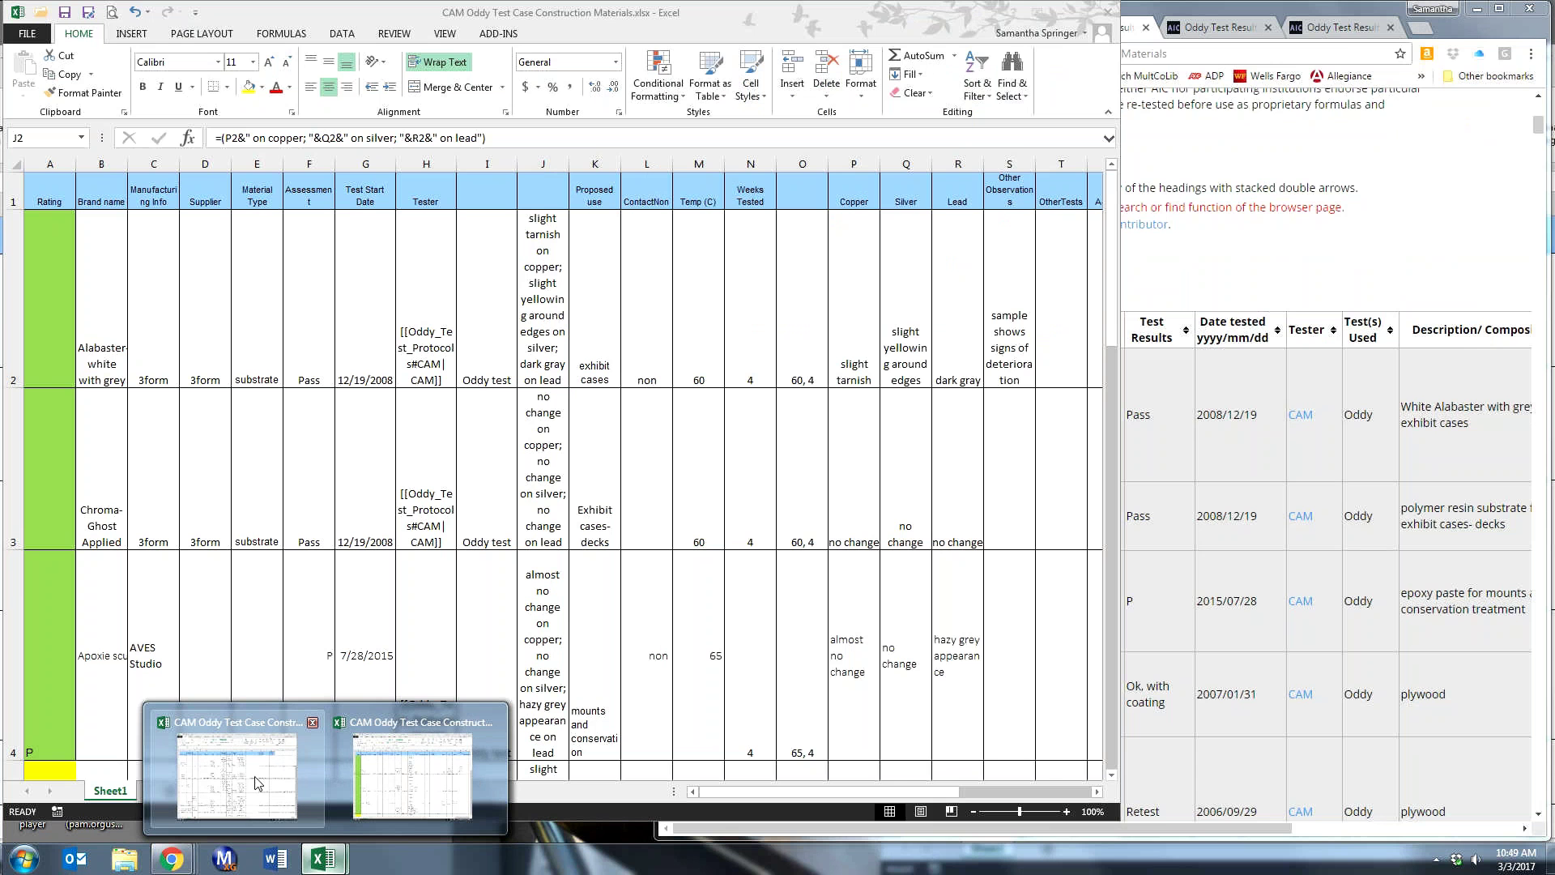
pyautogui.click(258, 782)
# - Select the Tester column and drag the edited workbook window left to enlarge it
pyautogui.click(1217, 208)
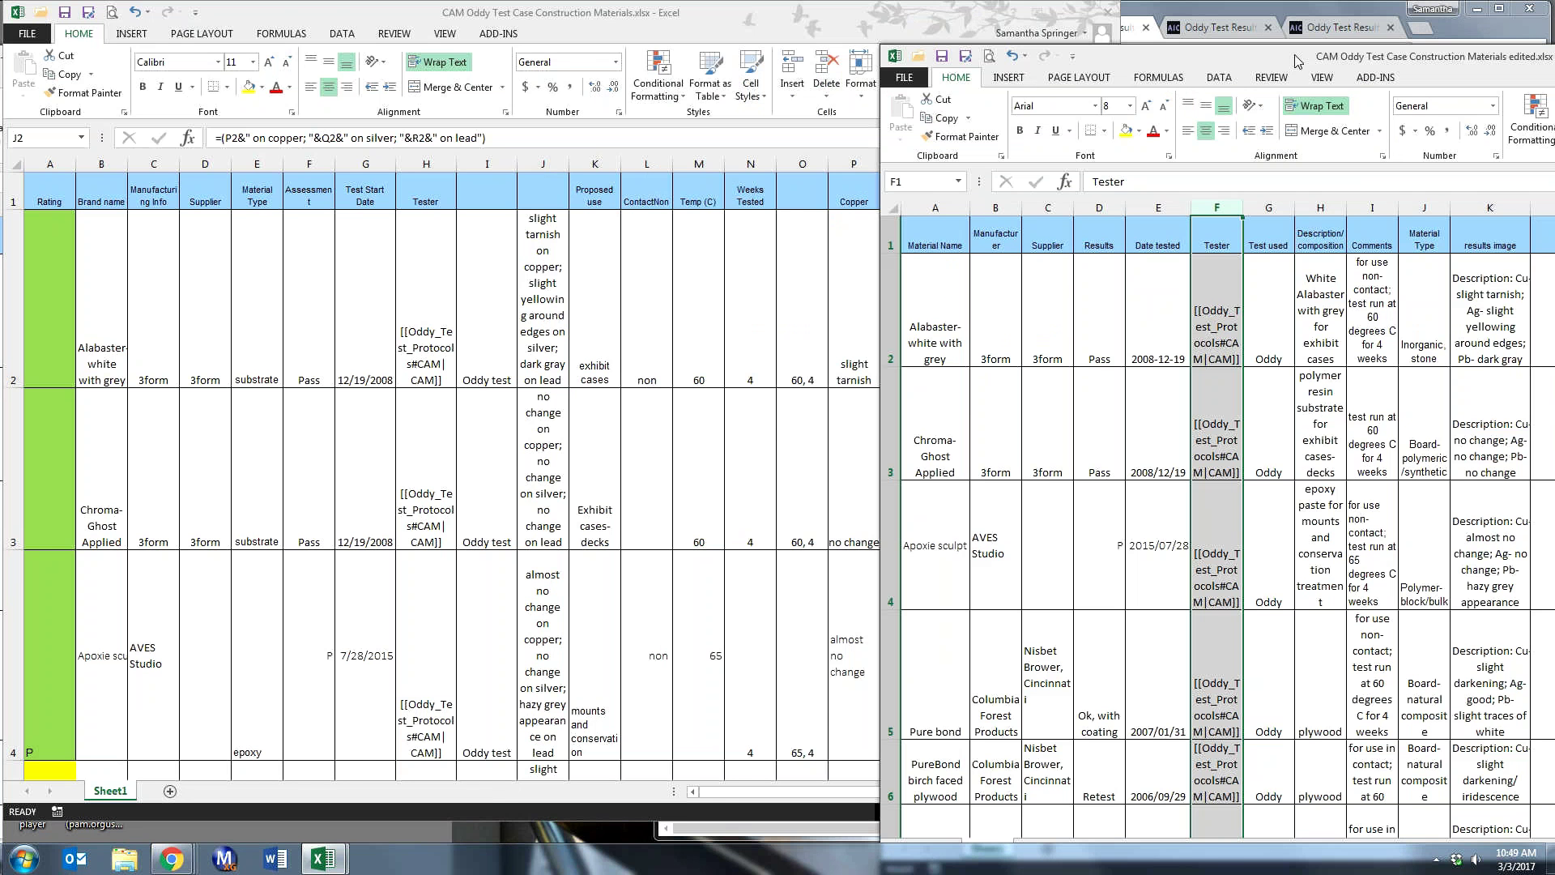
pyautogui.moveTo(1297, 61); pyautogui.dragTo(924, 20)
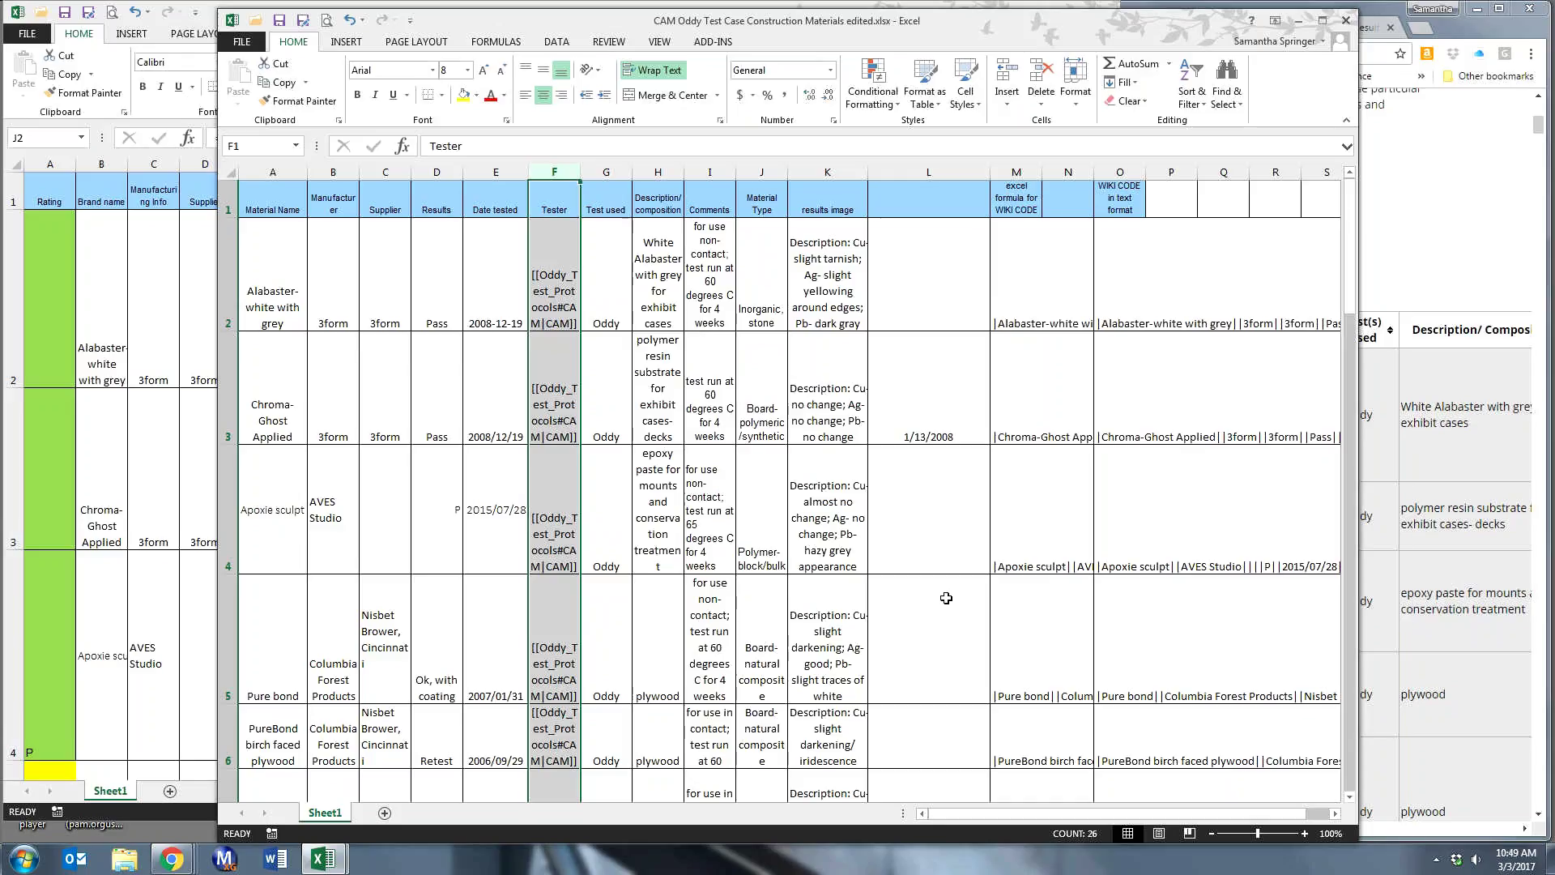
# - Insert a new blank column at L, ahead of the wiki-code formula column
pyautogui.click(1012, 267)
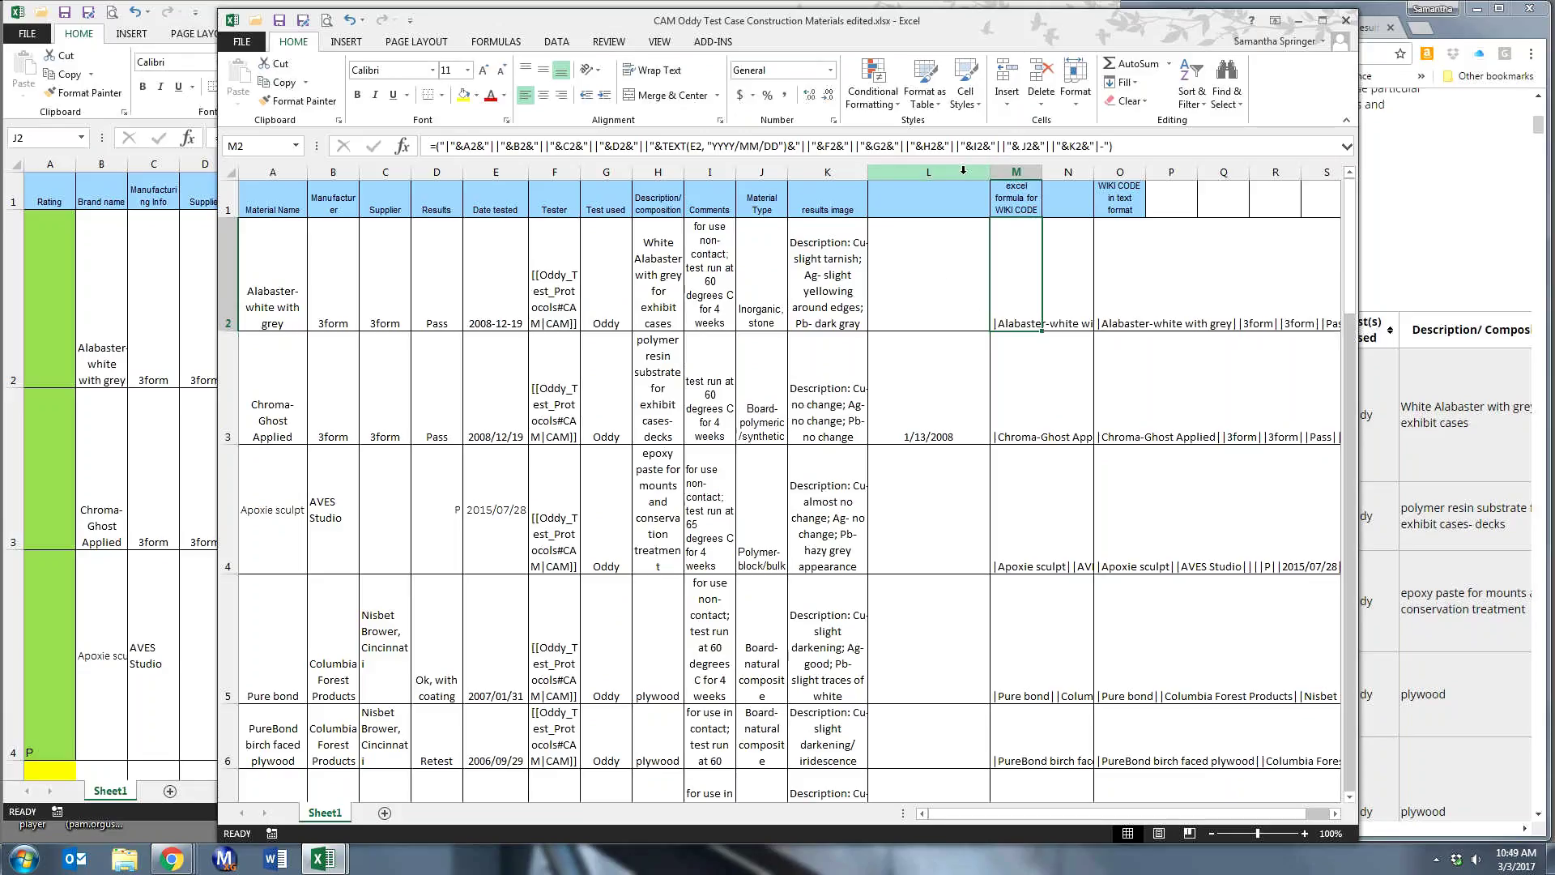
pyautogui.click(957, 170)
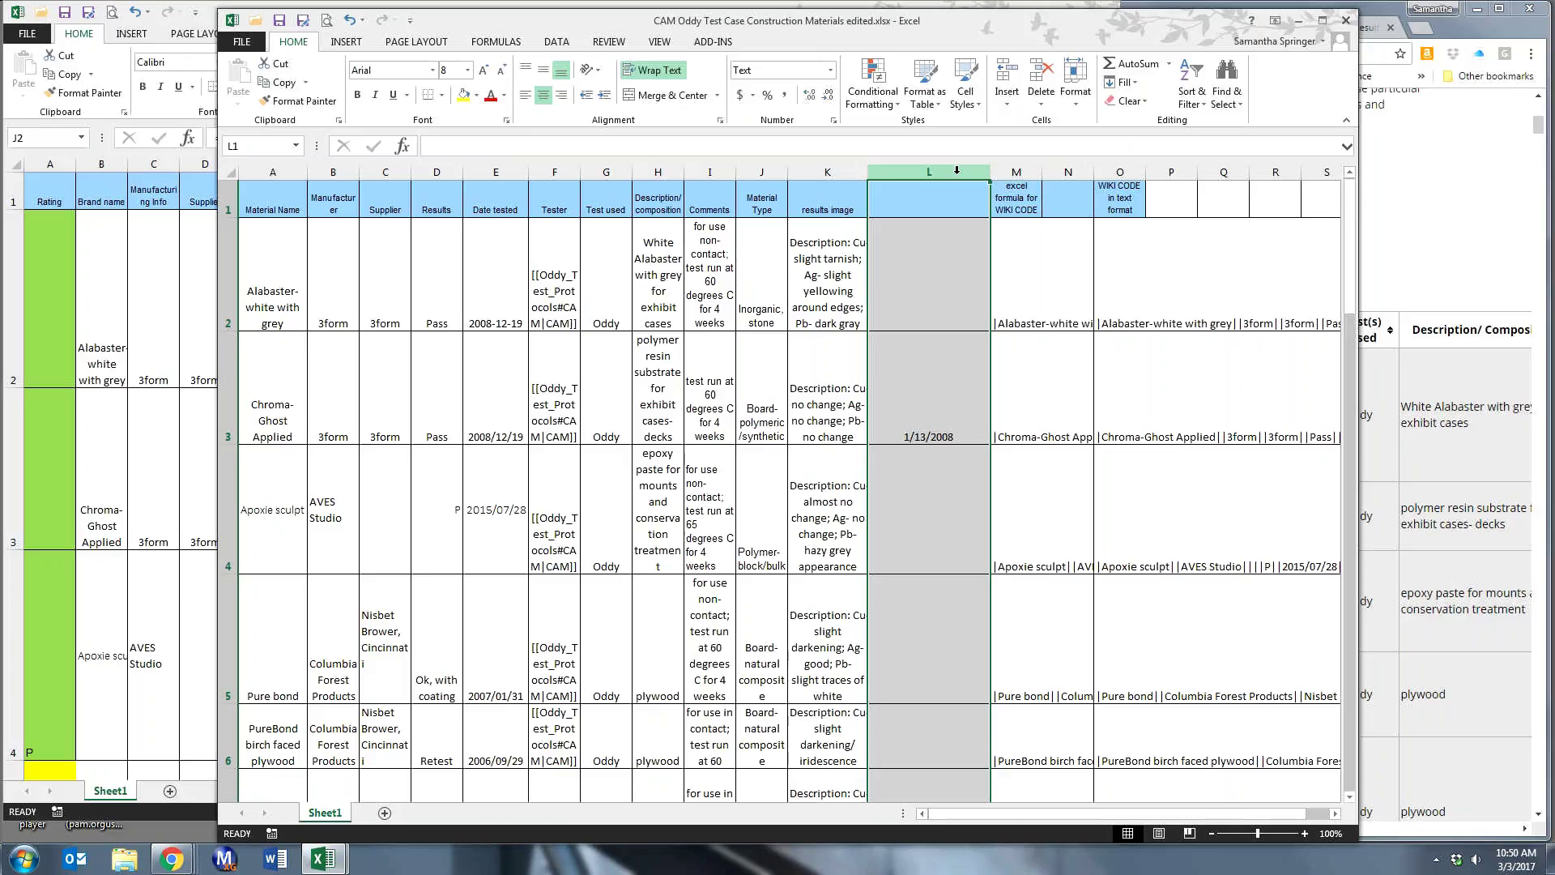
pyautogui.rightClick(956, 170)
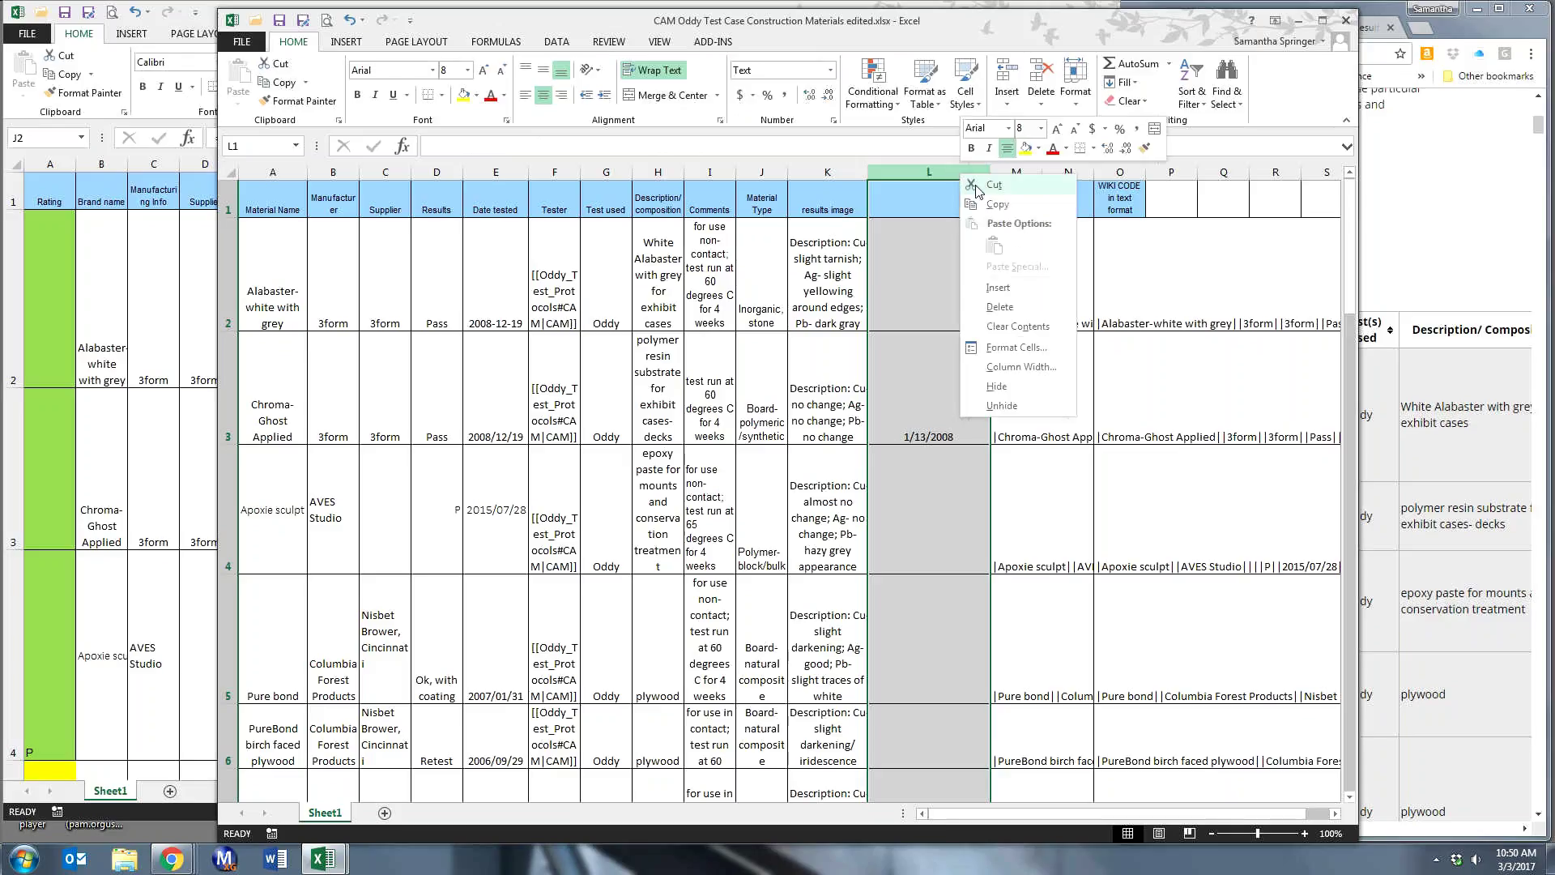
pyautogui.press('Escape')
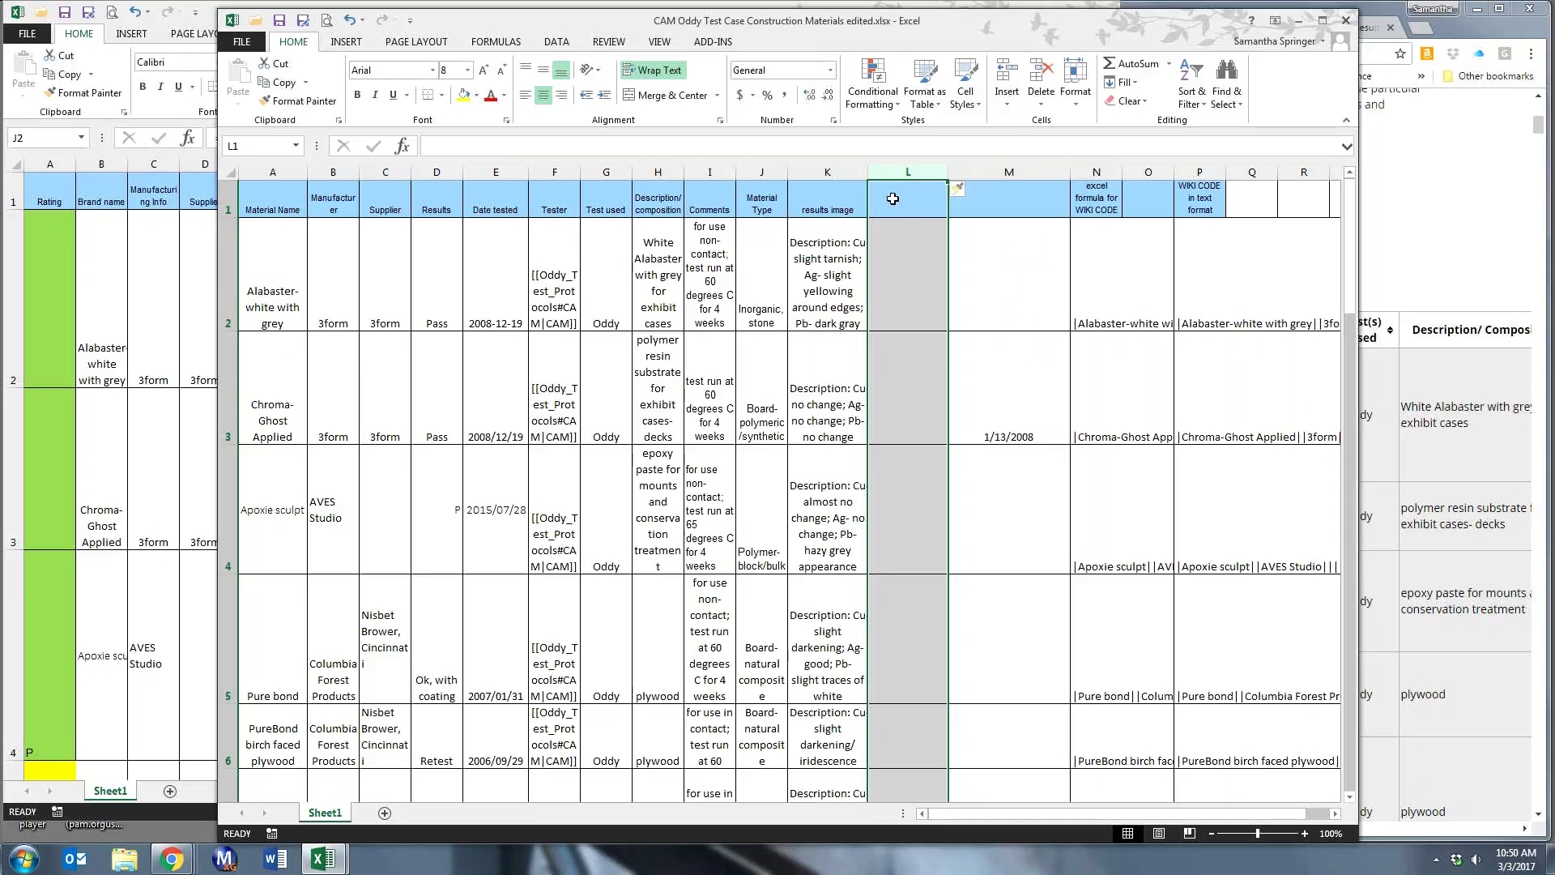
pyautogui.click(877, 264)
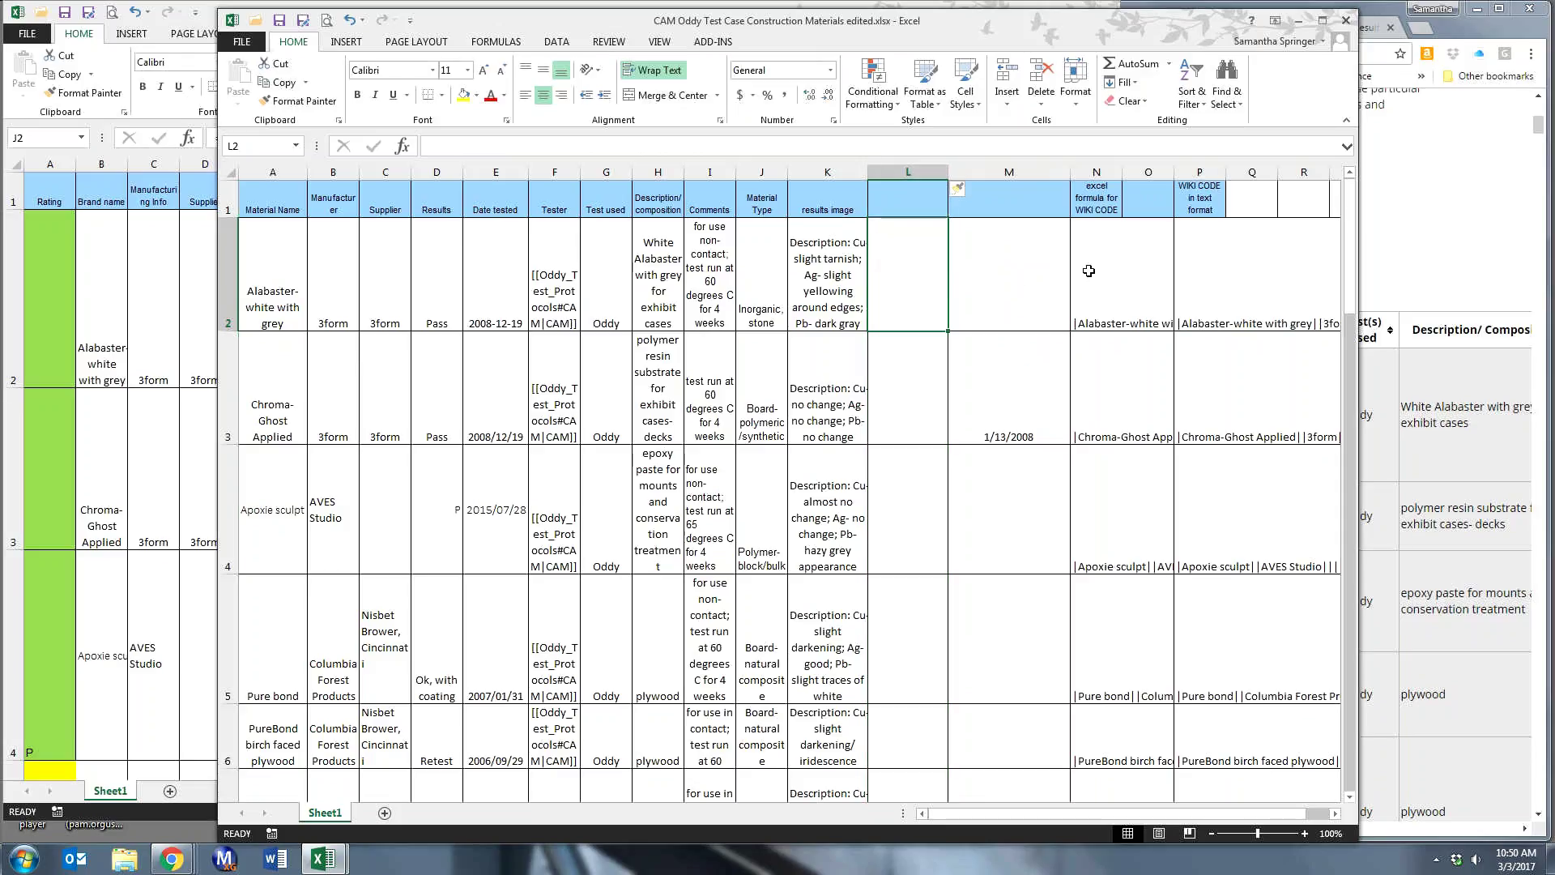
# - Widen column N and the Excel window so the wiki-code formula text and columns O–P show
pyautogui.click(1083, 255)
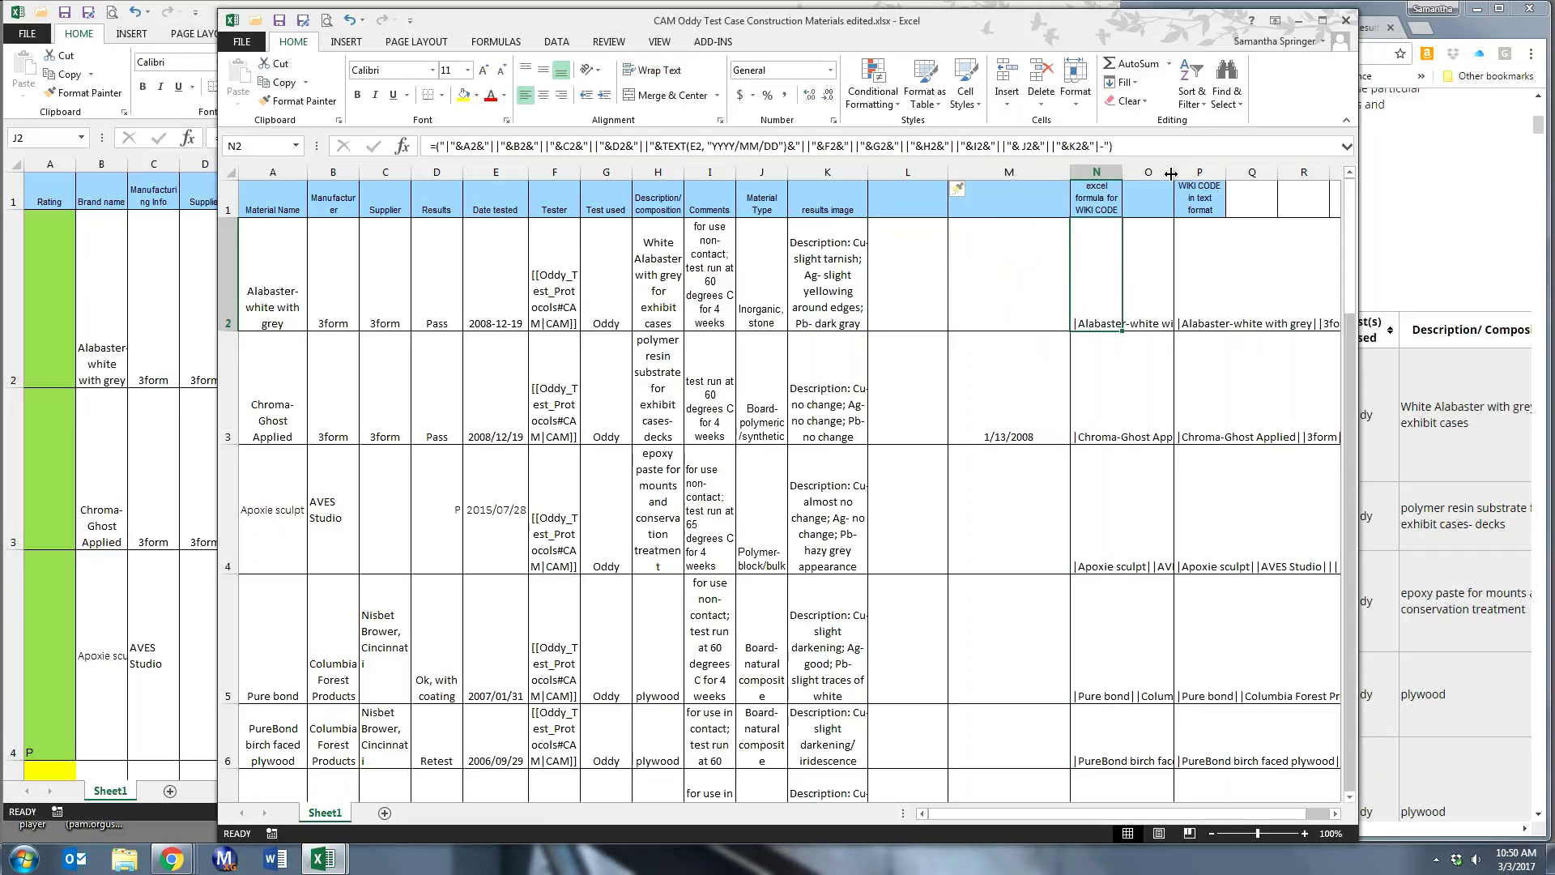
pyautogui.moveTo(1170, 172); pyautogui.dragTo(1171, 173)
pyautogui.click(1171, 174)
pyautogui.moveTo(1115, 173); pyautogui.dragTo(1305, 191)
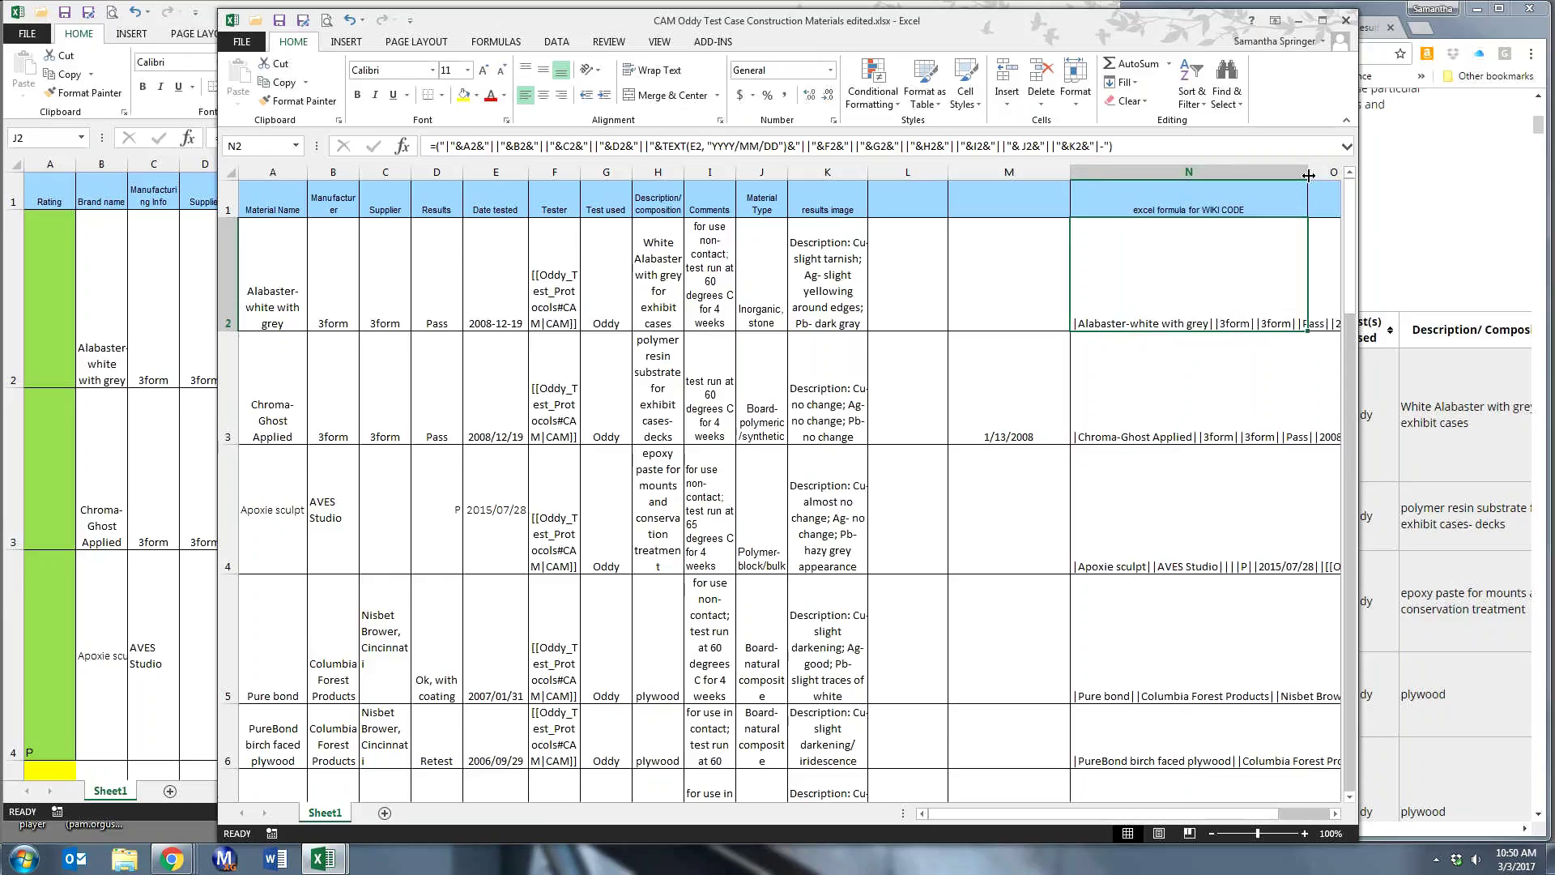
pyautogui.moveTo(1308, 174); pyautogui.dragTo(1329, 175)
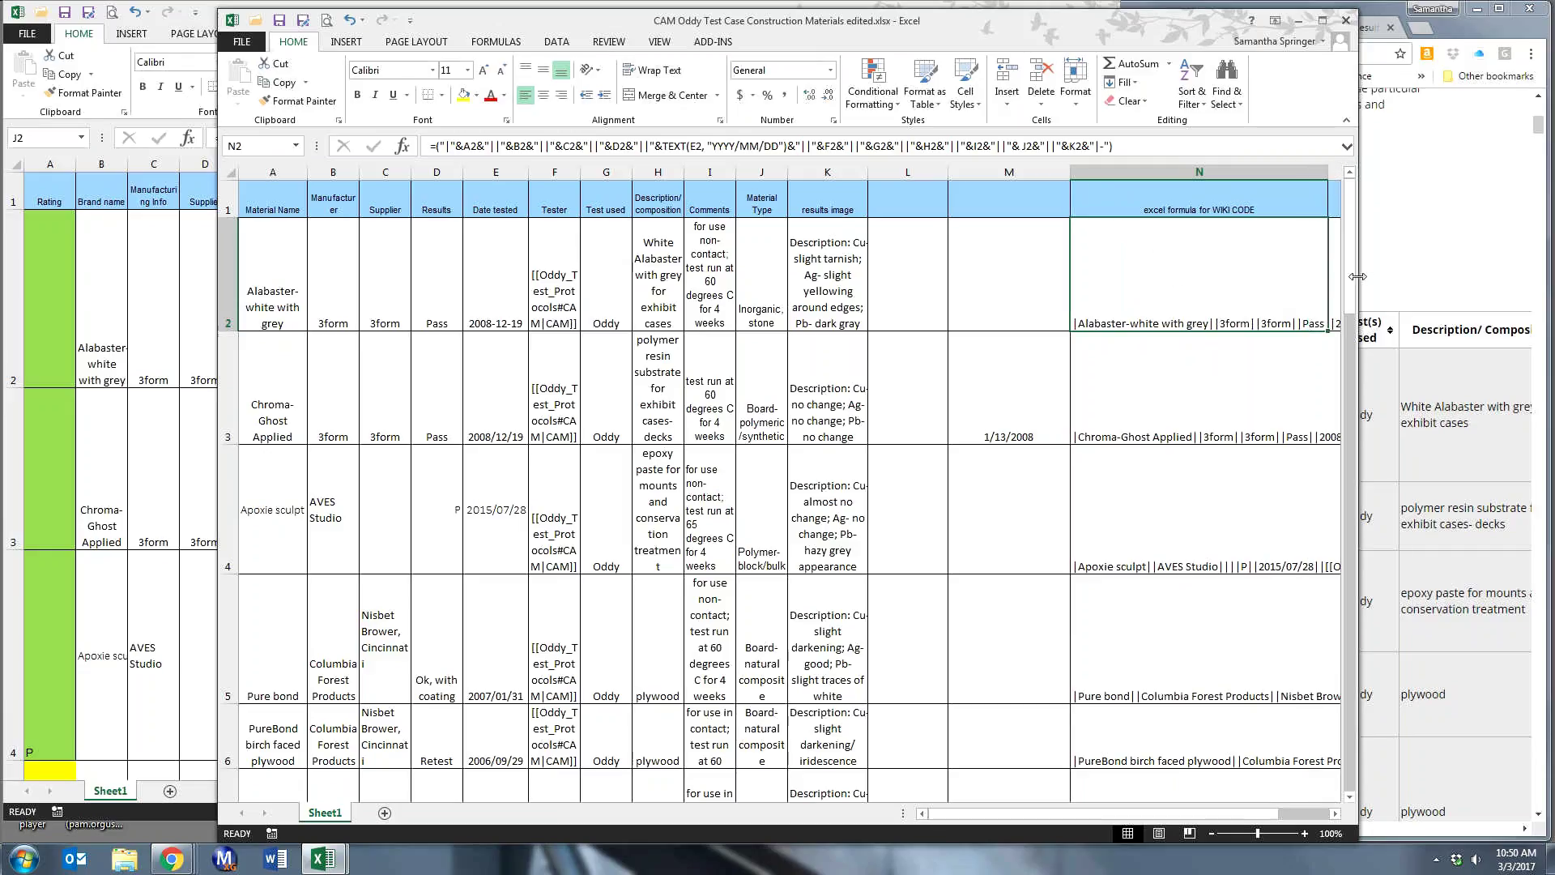
pyautogui.moveTo(1357, 277); pyautogui.dragTo(1461, 276)
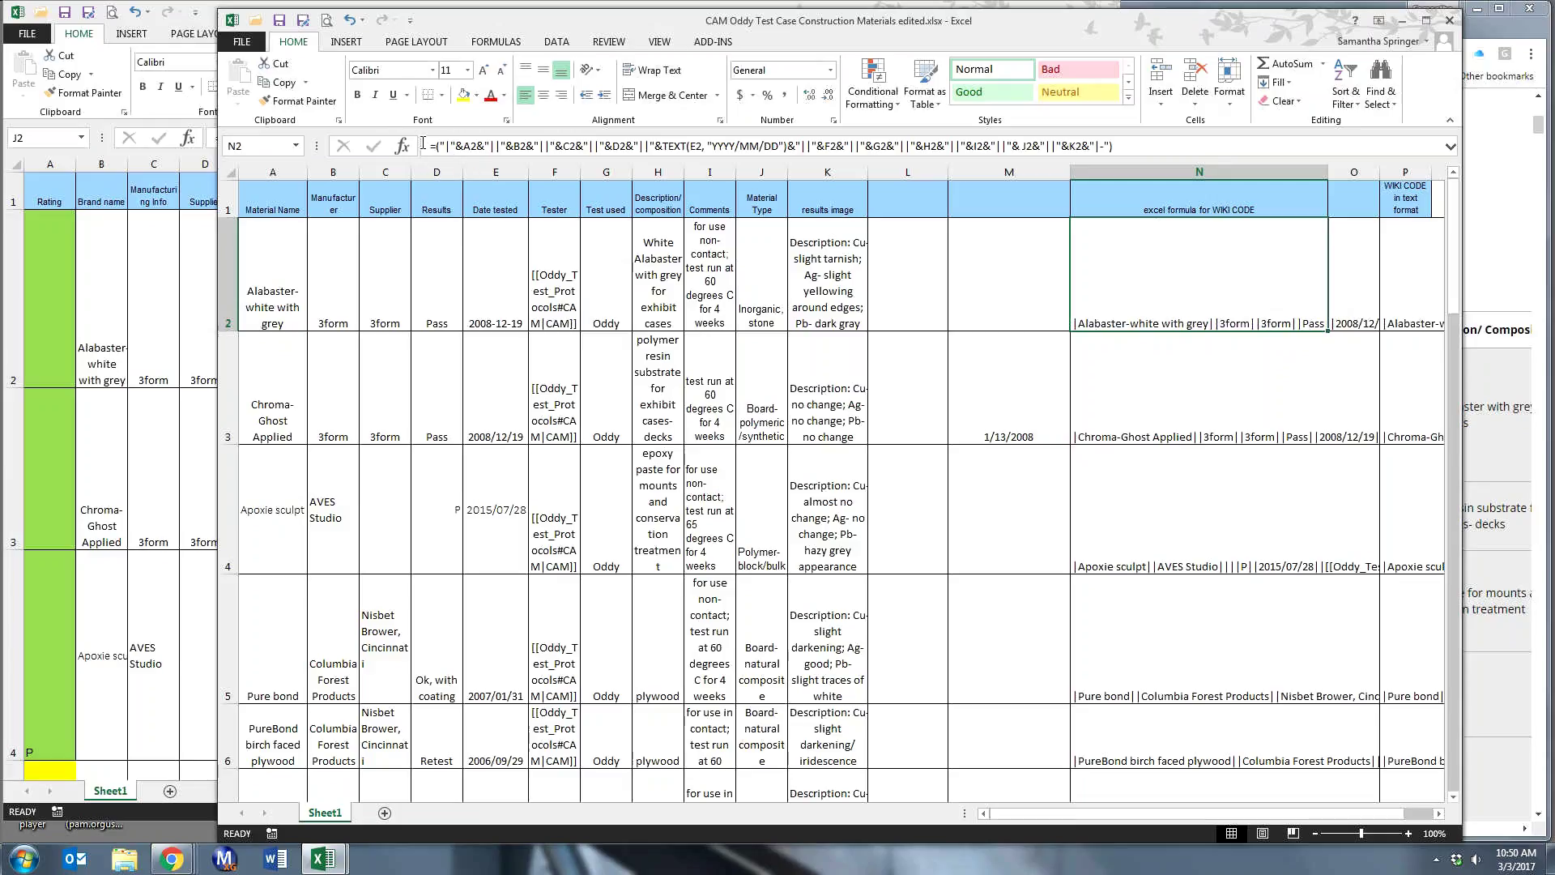
# - Enter =("|"&A2&"||"&B2&"||"&C2&"||"&D2&"||") in L2 to join row 2's Material Name, Manufacturer, Supplier and Results
pyautogui.click(917, 270)
pyautogui.click(452, 149)
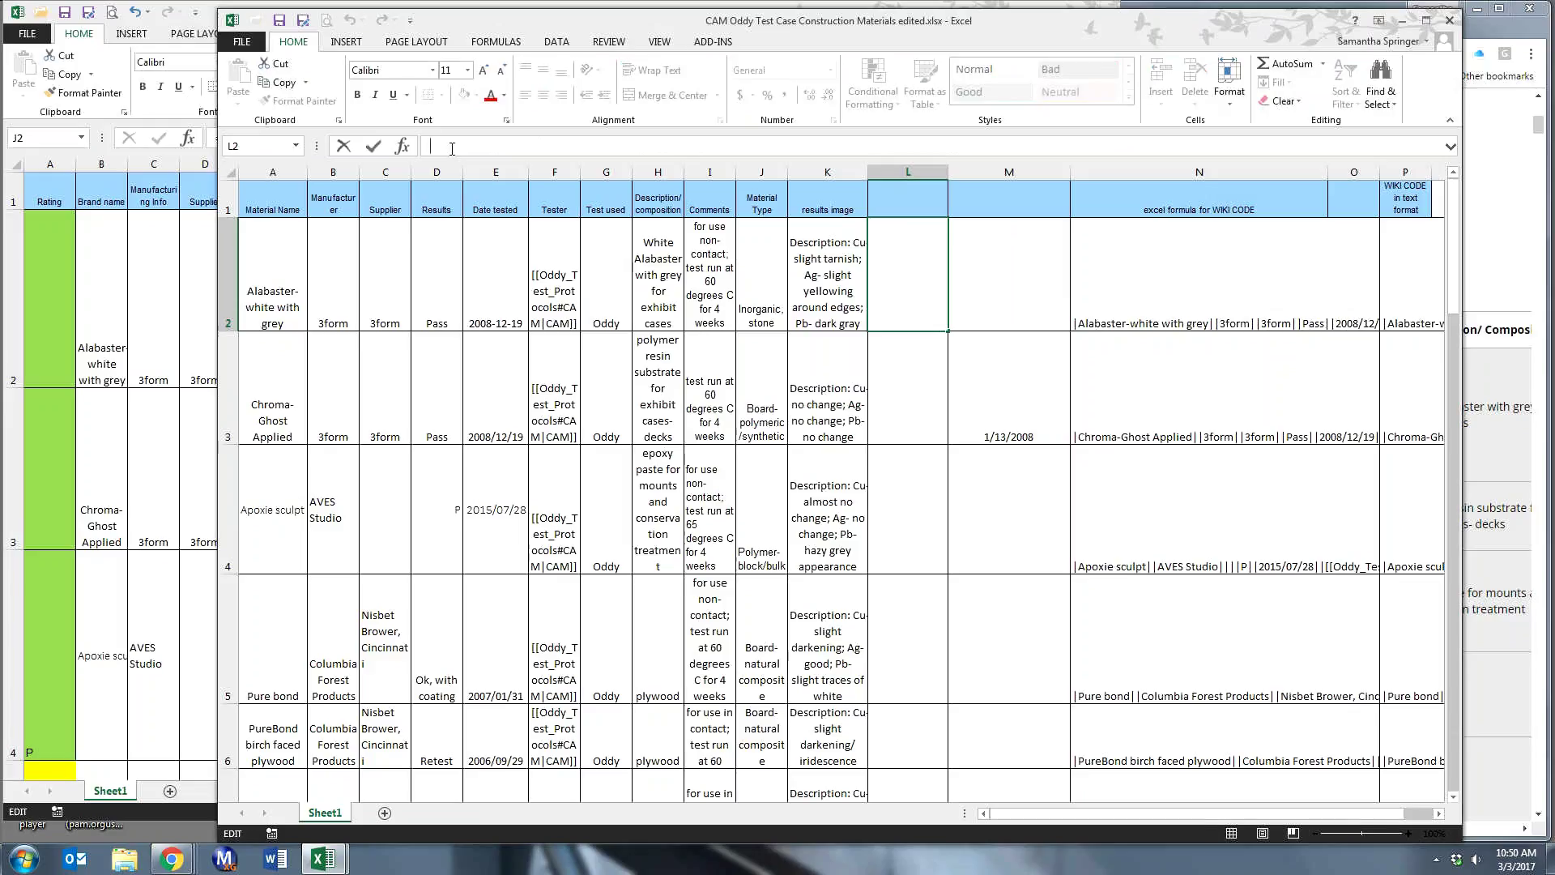
pyautogui.write('=')
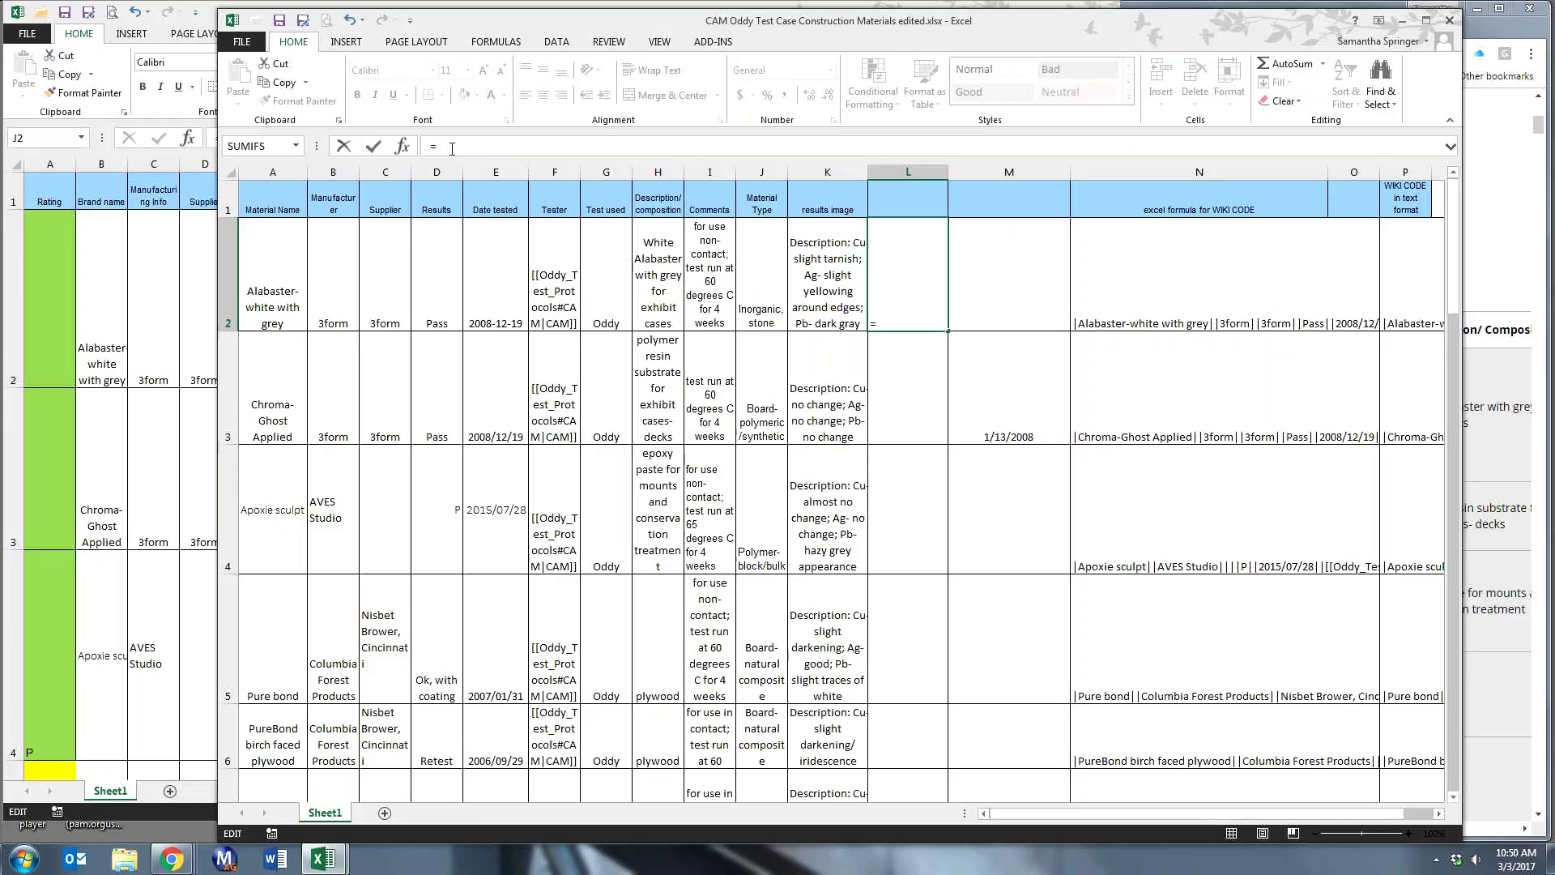
pyautogui.write('("|')
pyautogui.write('&A2&')
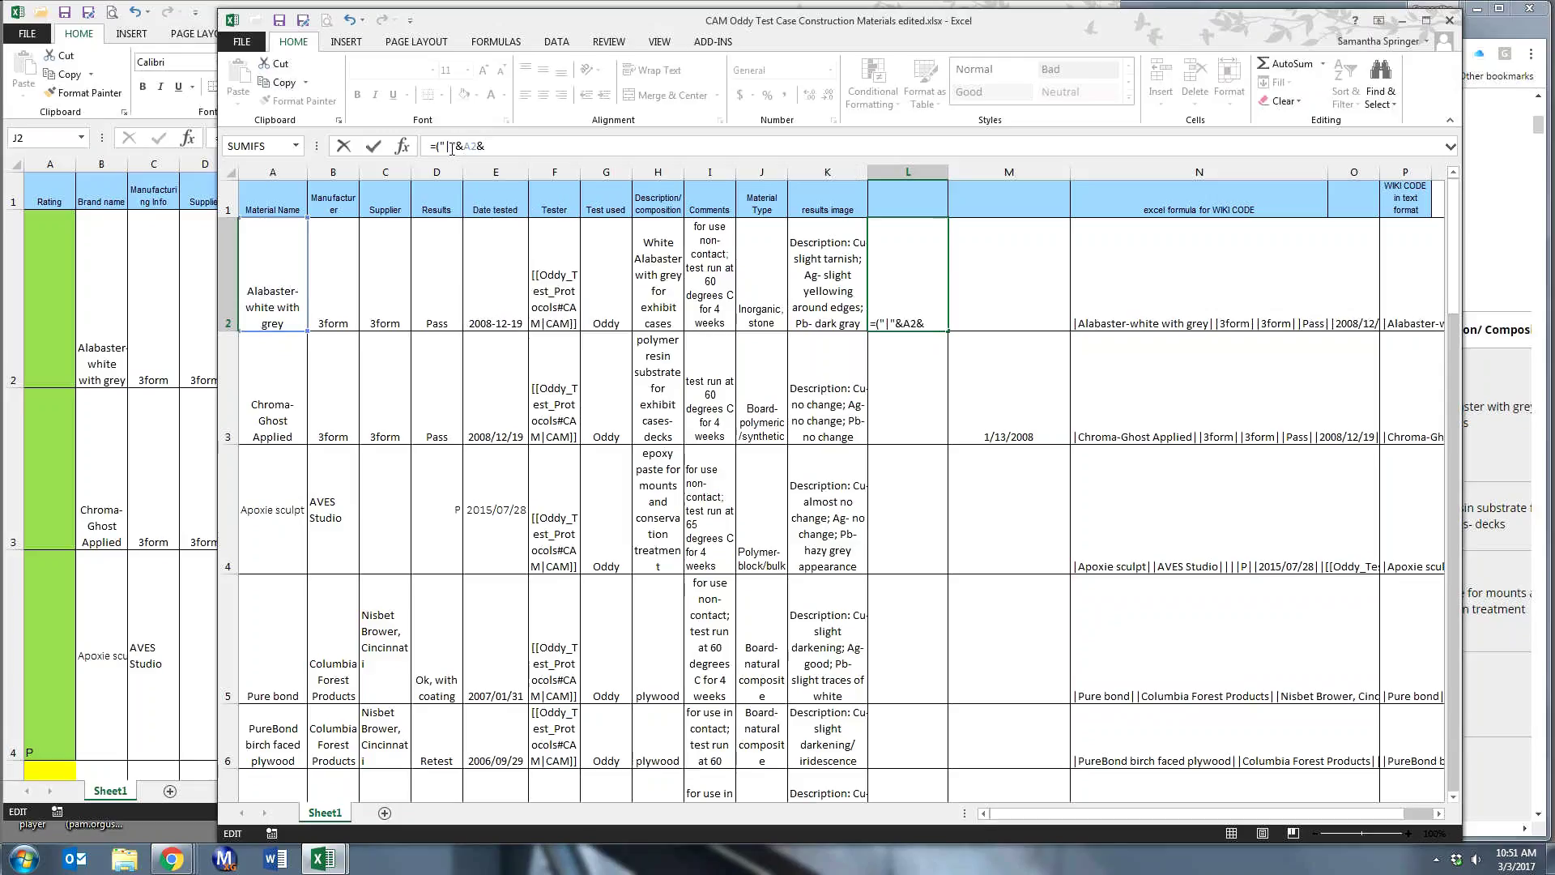
pyautogui.write('"||"')
pyautogui.write('&B2')
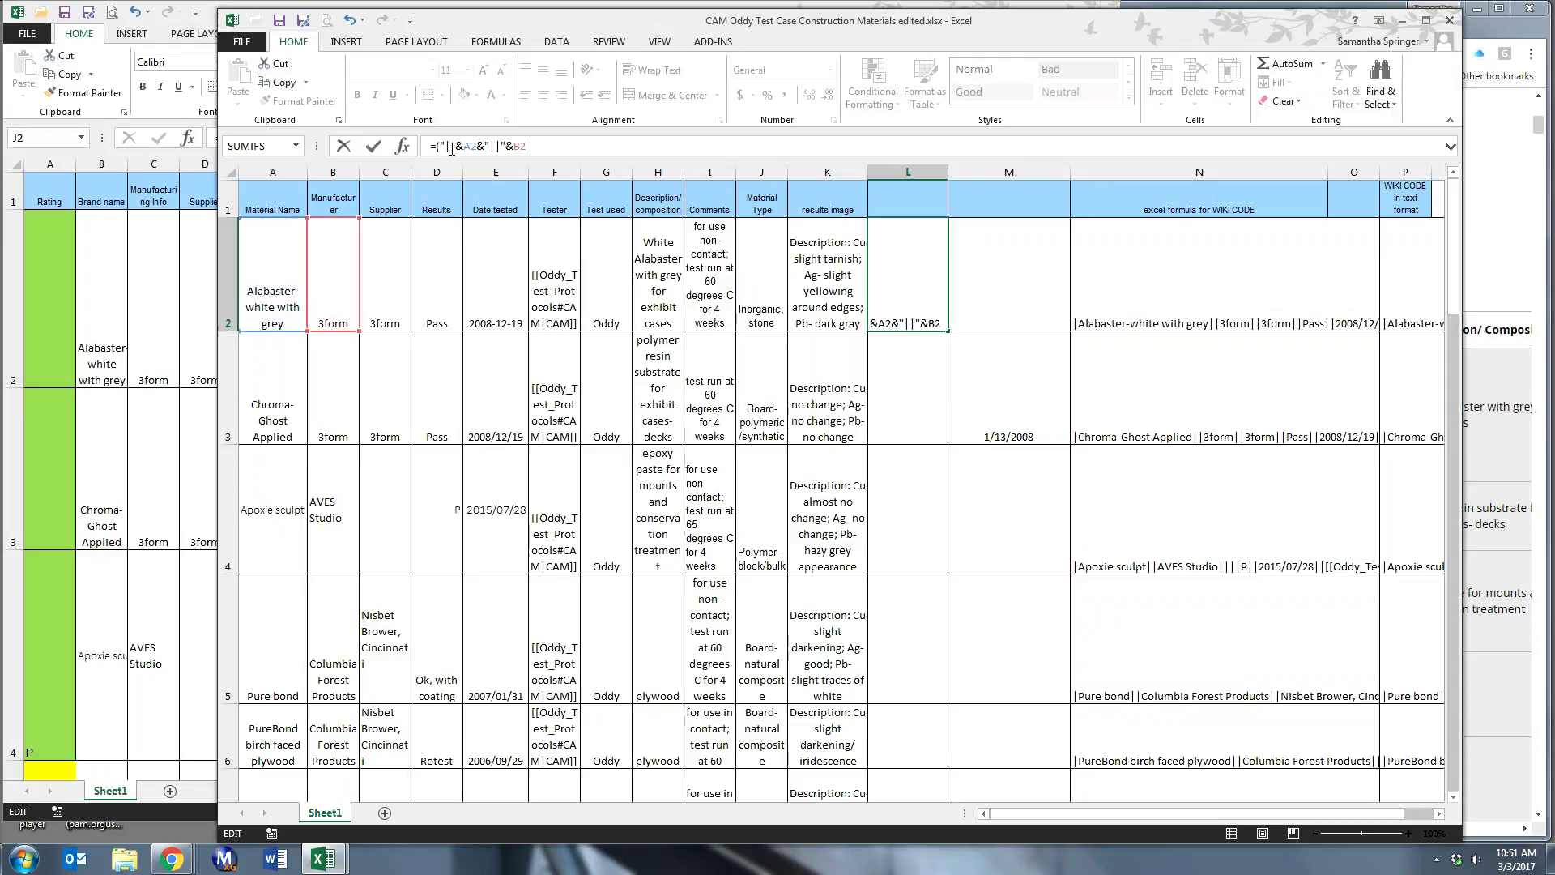
pyautogui.write('&"')
pyautogui.press('BackSpace')
pyautogui.write('"||"&"||"&')
pyautogui.click(388, 277)
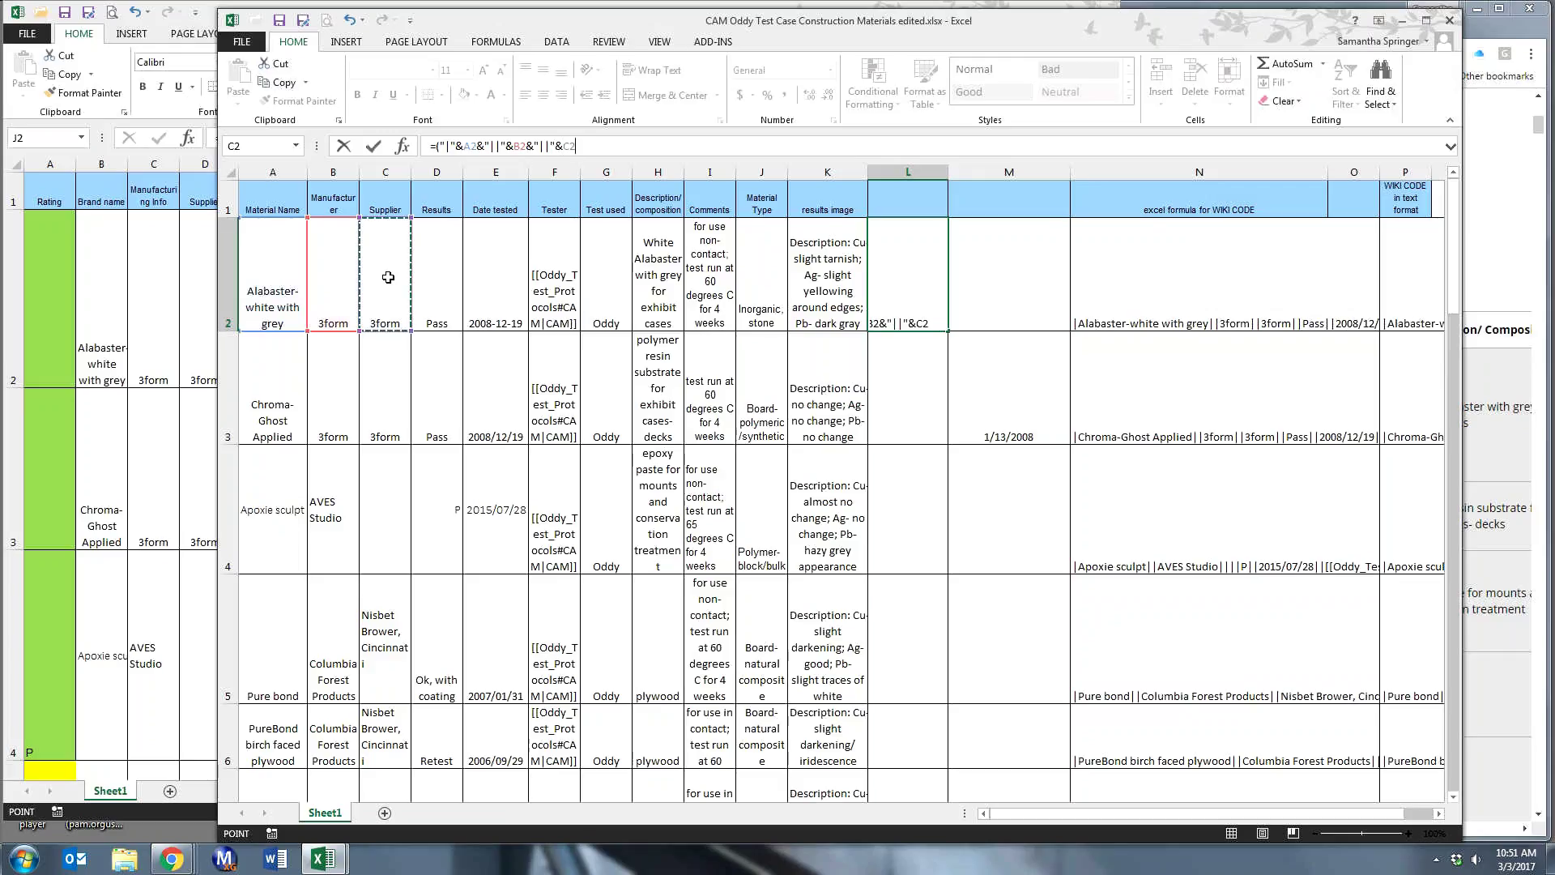
pyautogui.write('&')
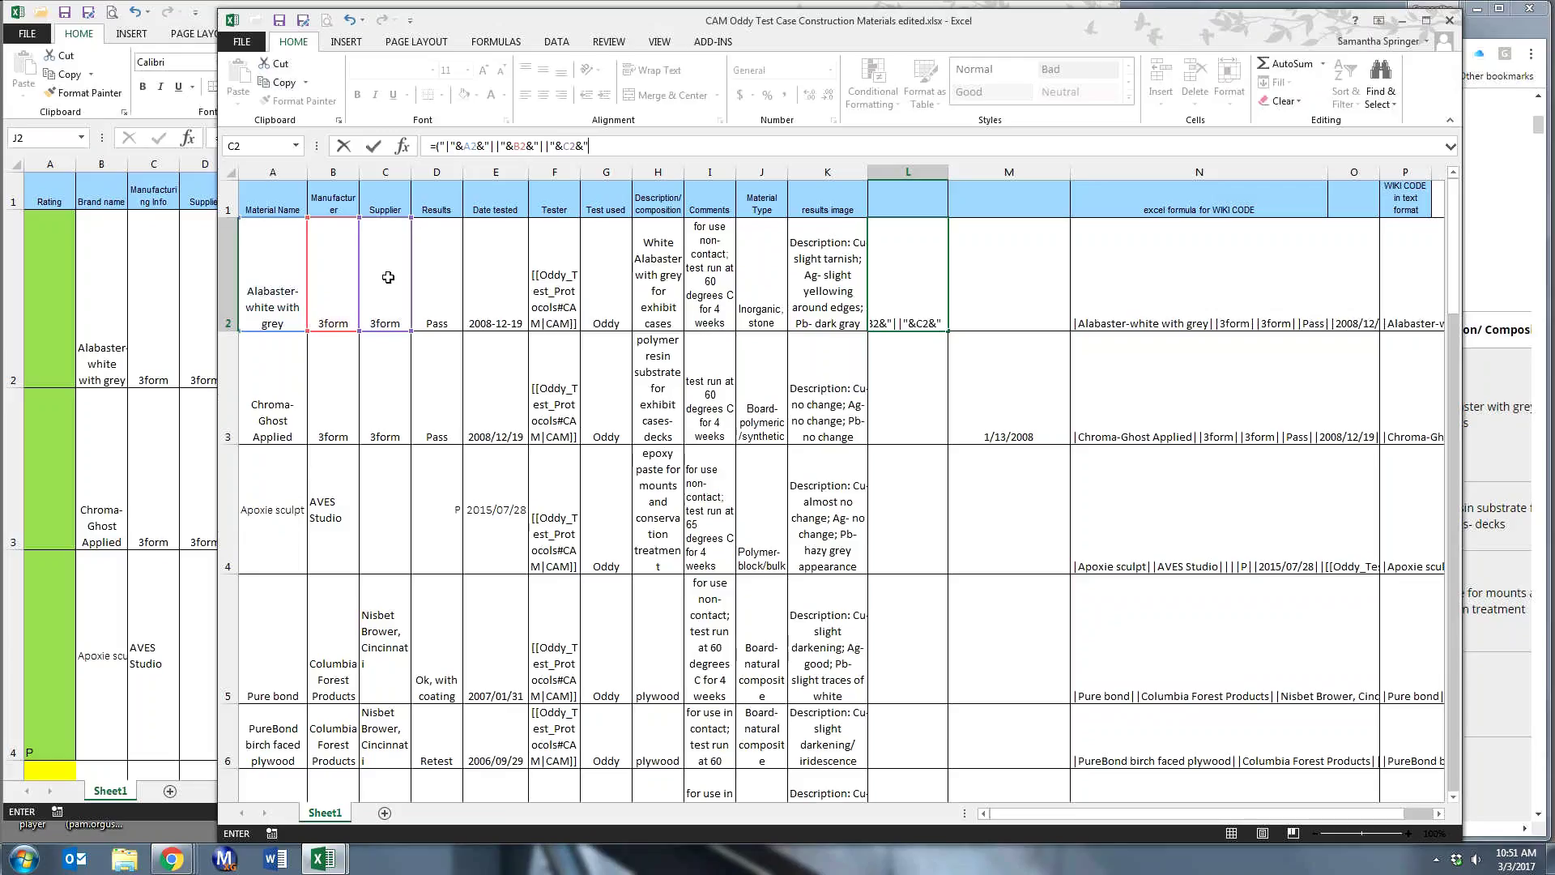
pyautogui.write('"||')
pyautogui.write('&')
pyautogui.click(425, 263)
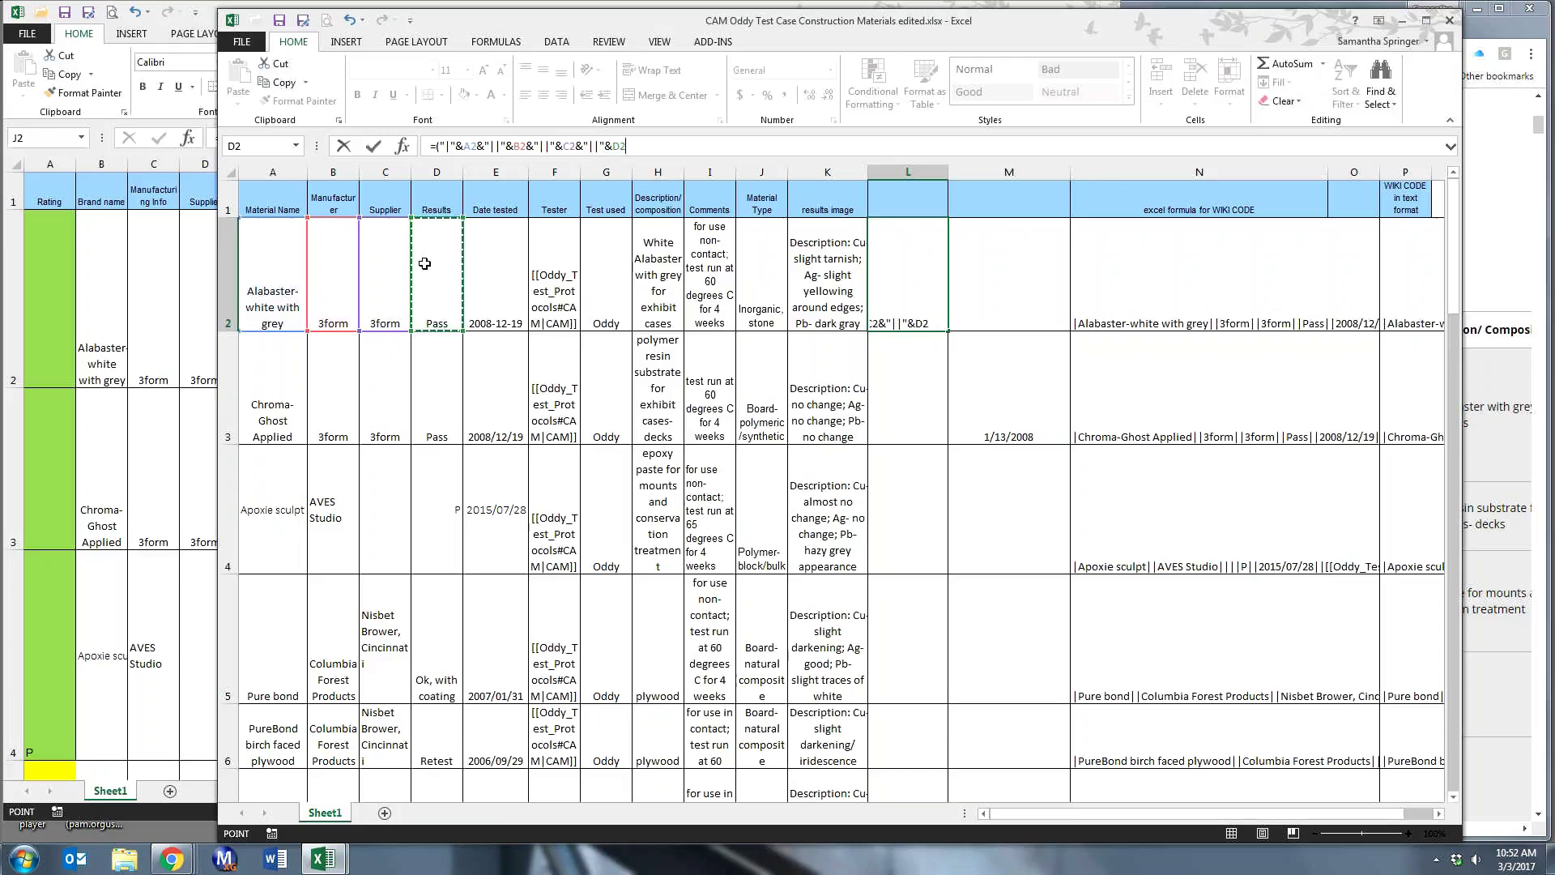
pyautogui.write('&"||"')
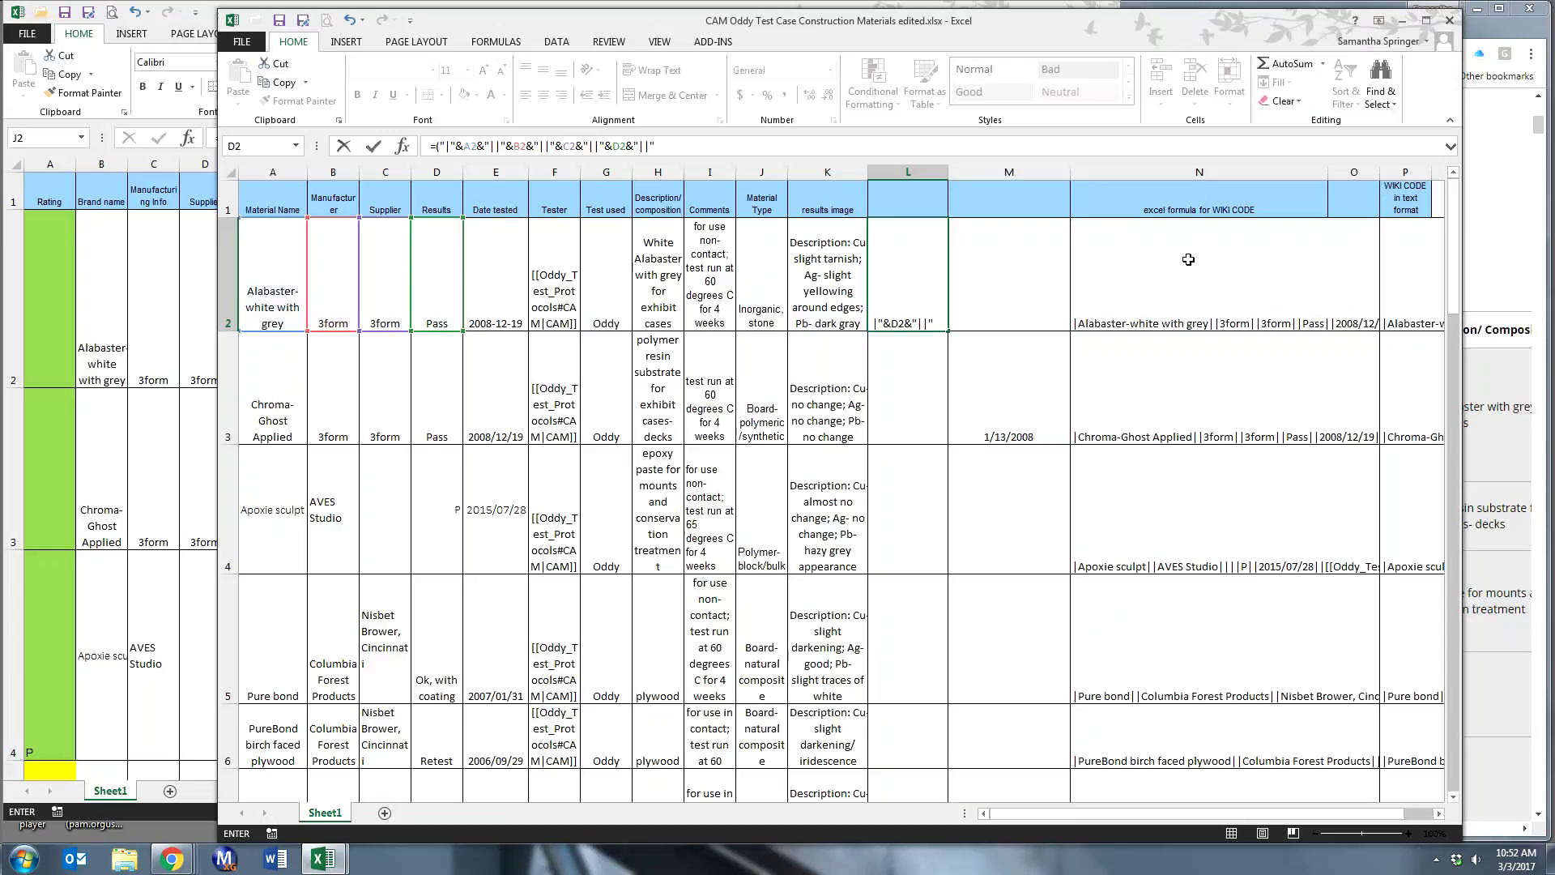
pyautogui.press('Return')
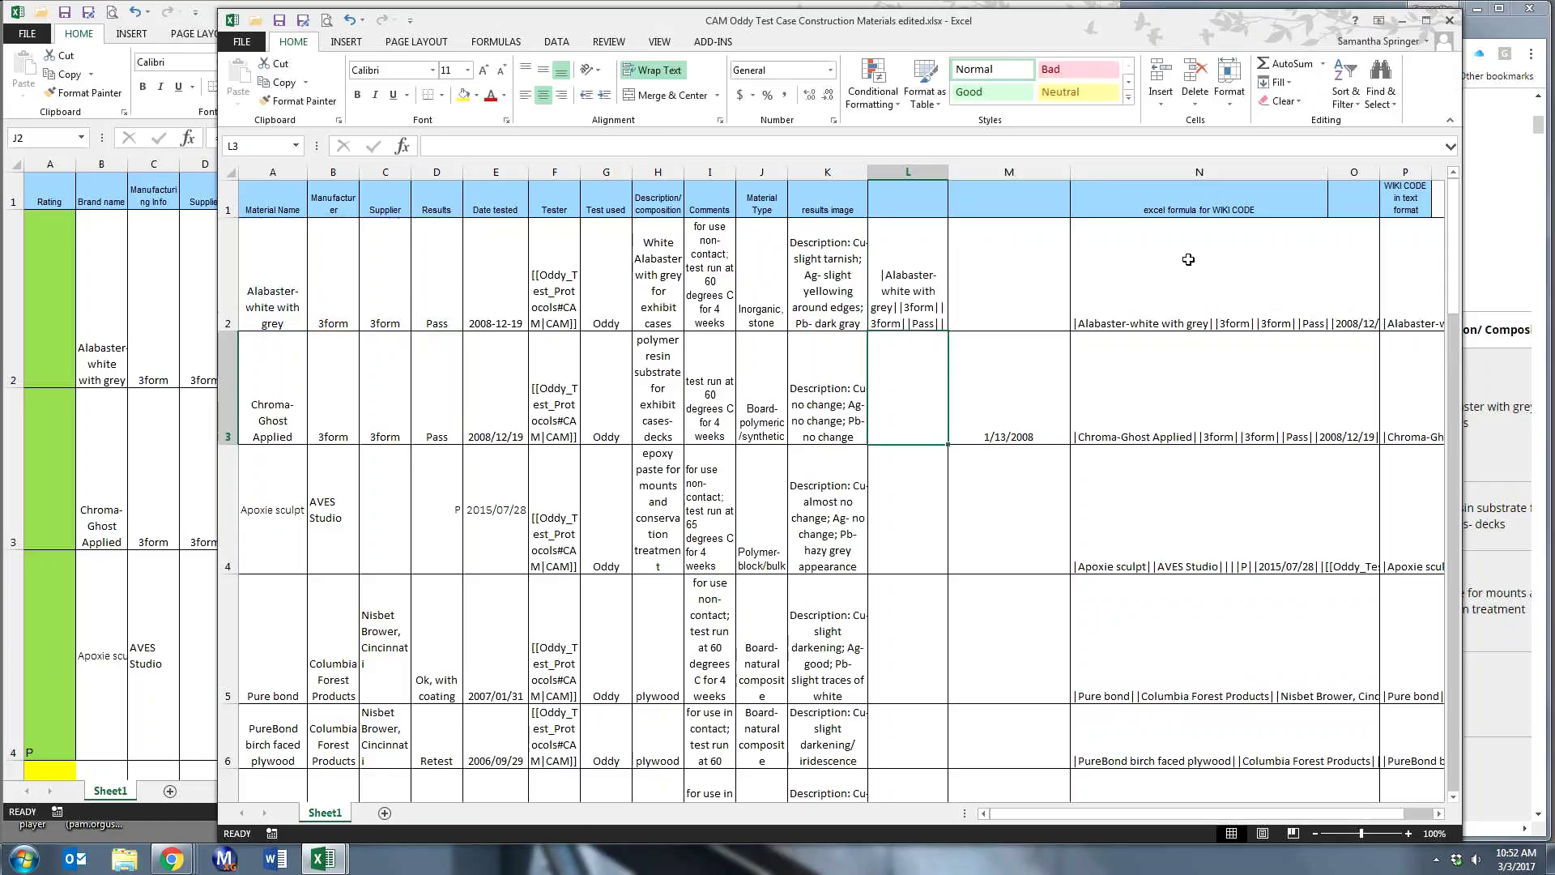
pyautogui.click(1188, 260)
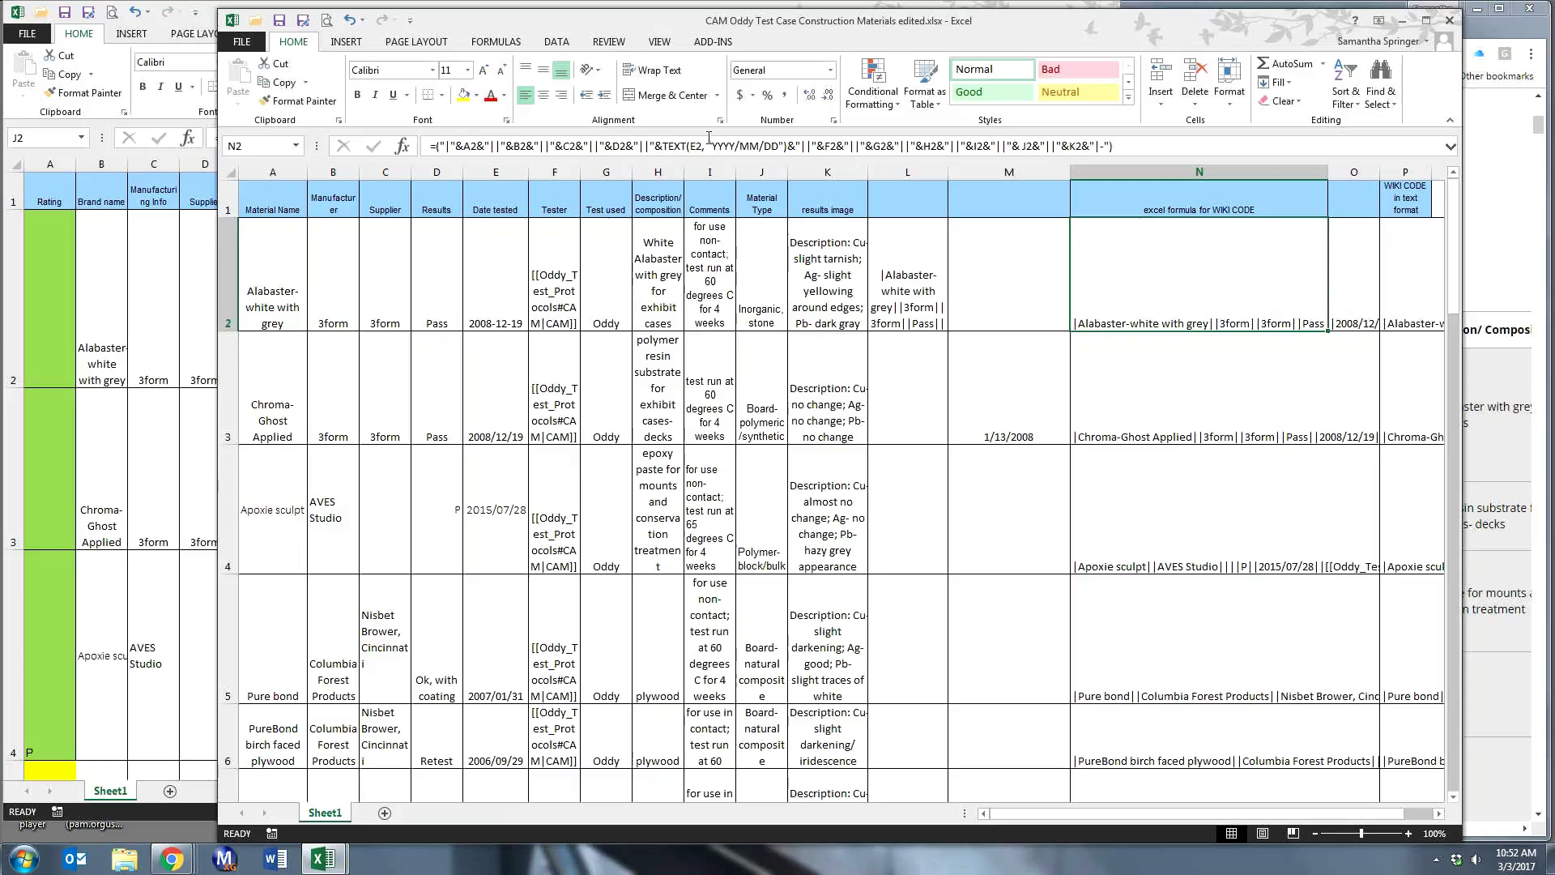
pyautogui.click(654, 146)
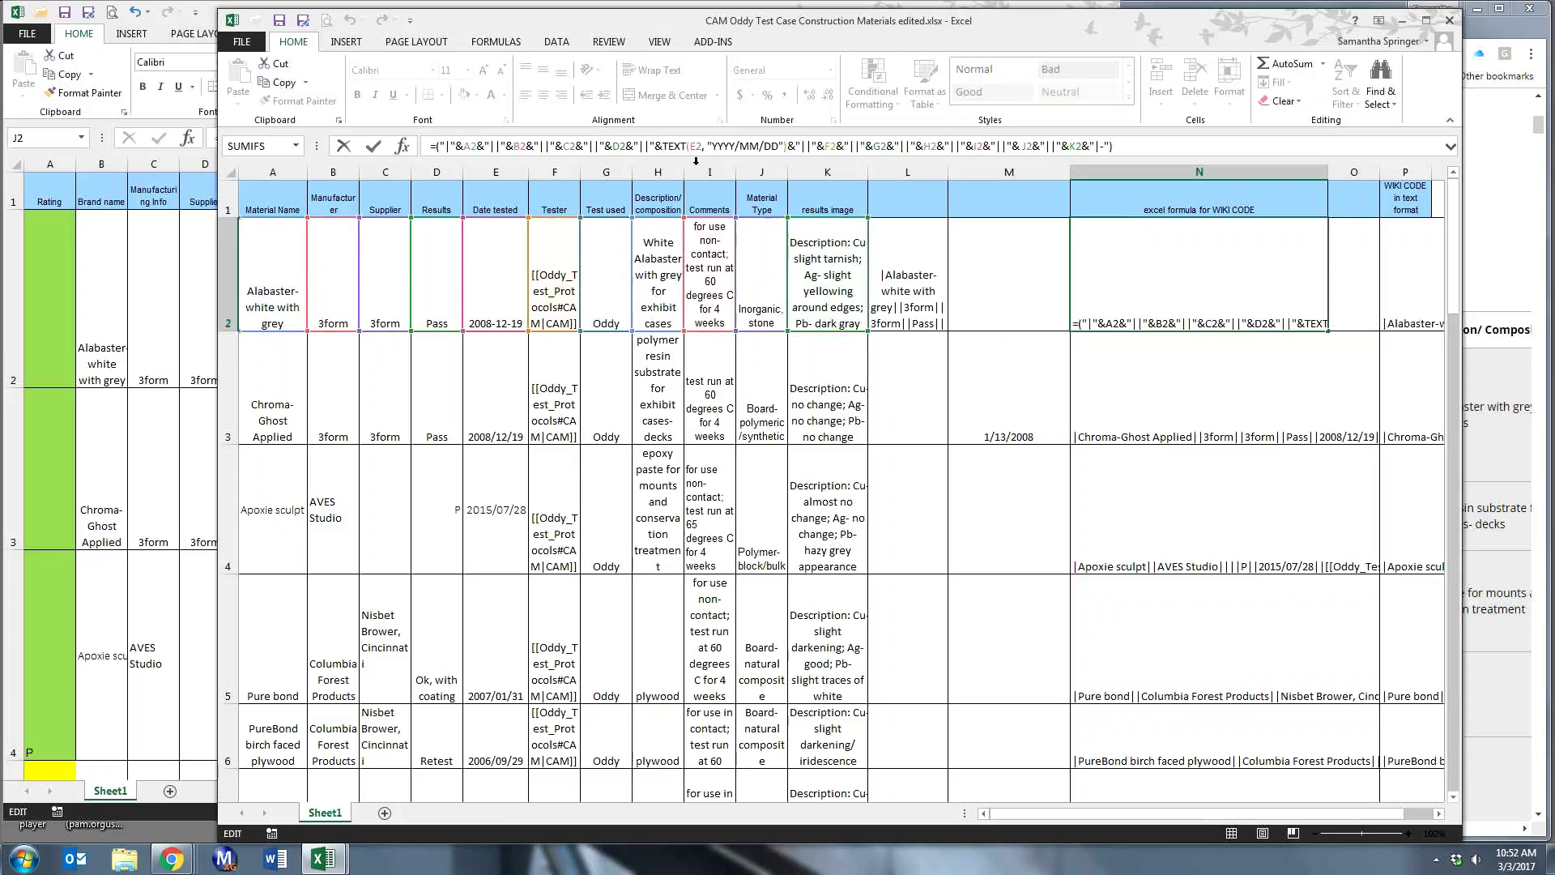
pyautogui.press('Right')
pyautogui.press('Right')
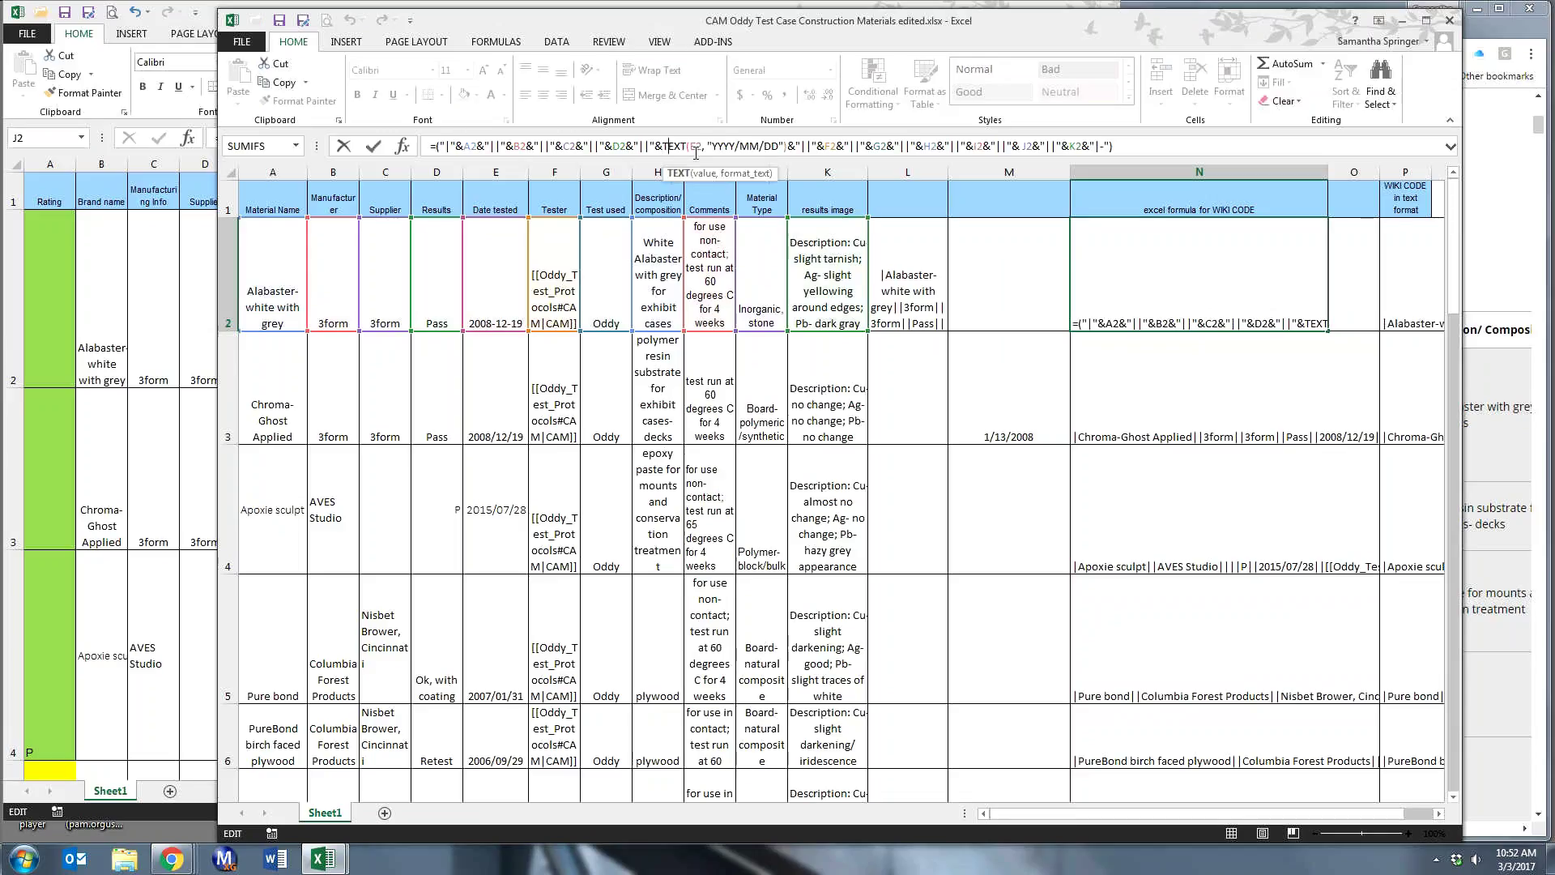
pyautogui.press('Right')
pyautogui.press('Right')
pyautogui.press('Right')
pyautogui.press('Right')
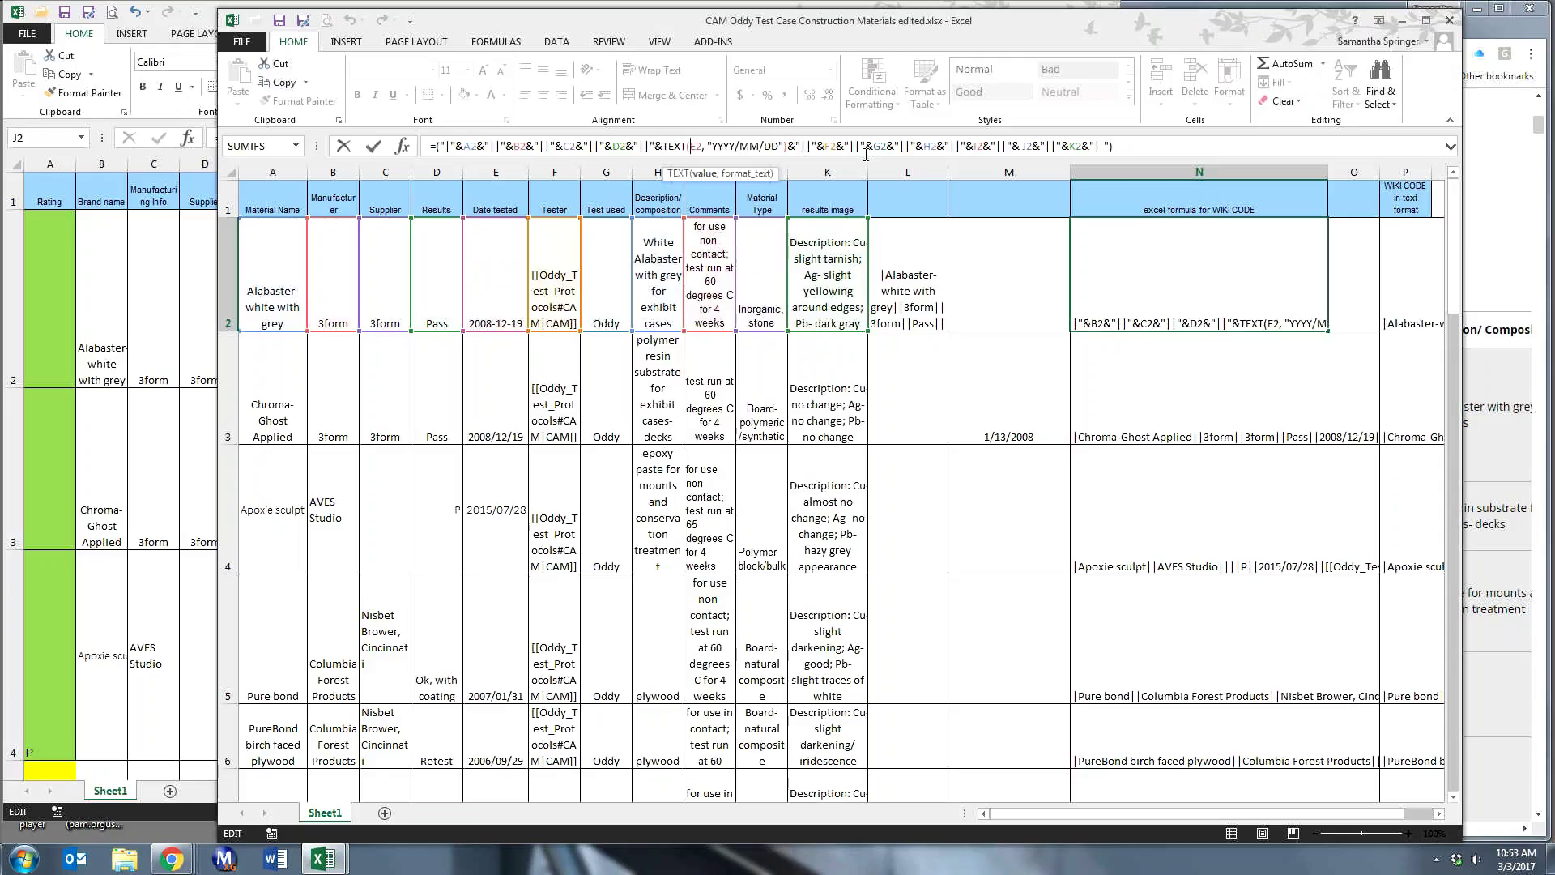
pyautogui.click(1199, 277)
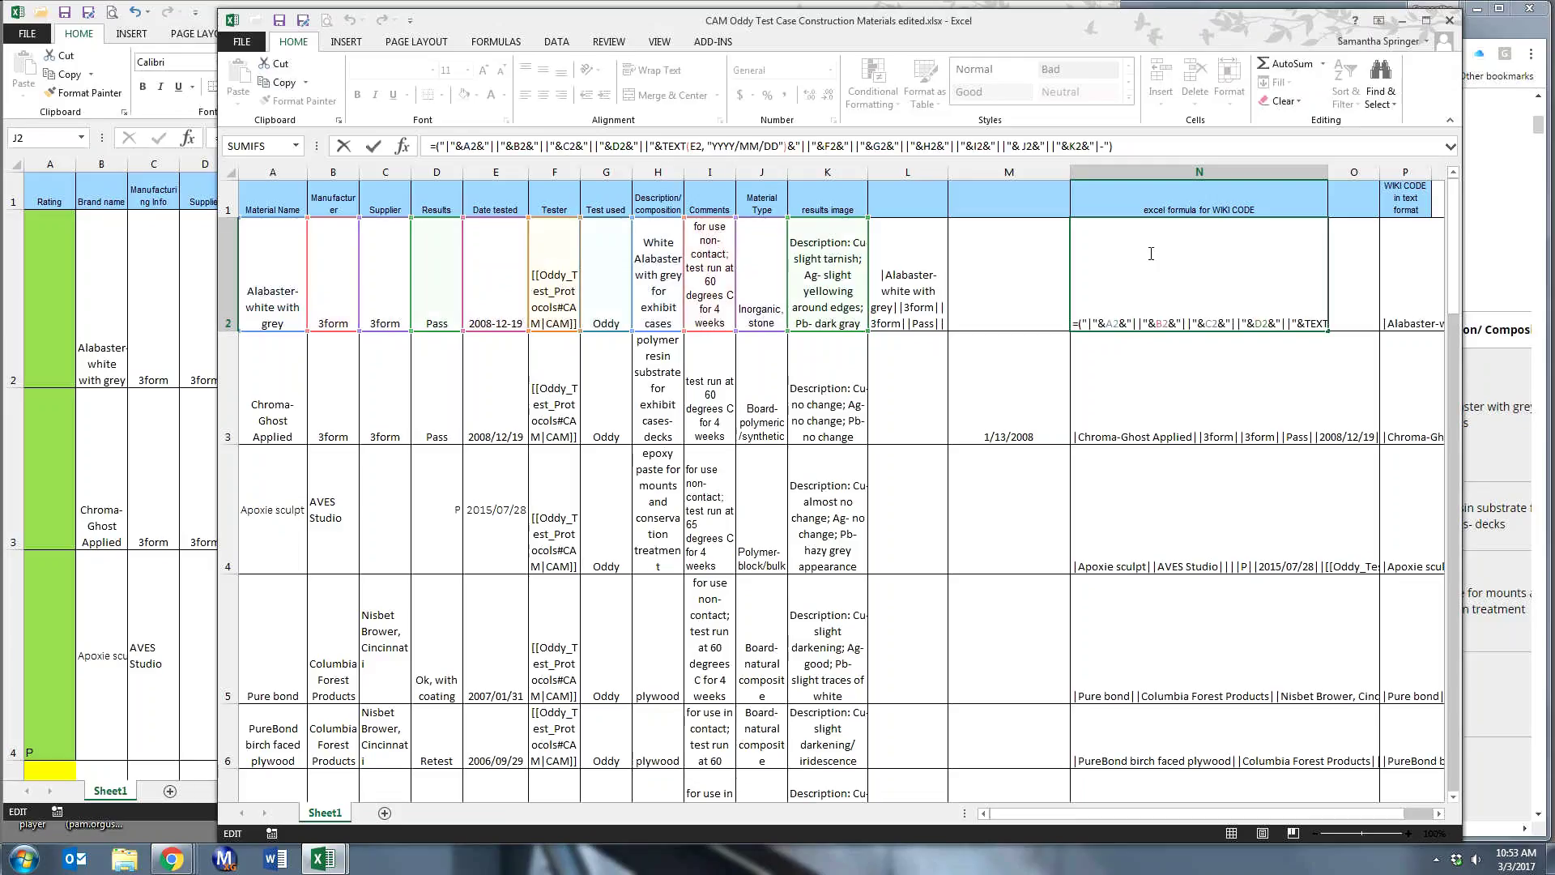
pyautogui.press('Return')
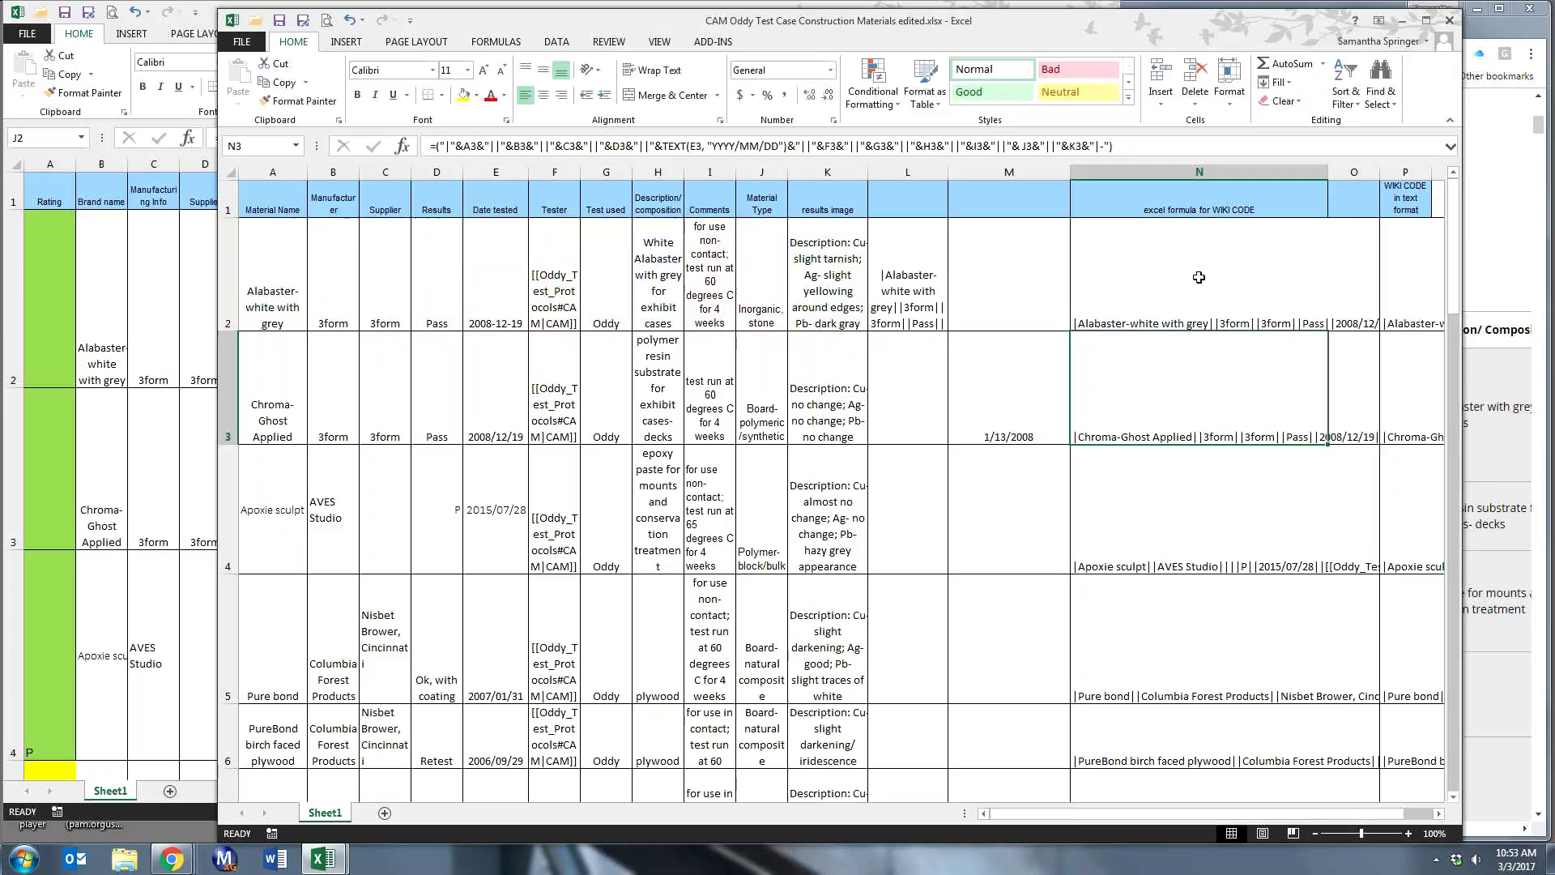
pyautogui.click(1221, 297)
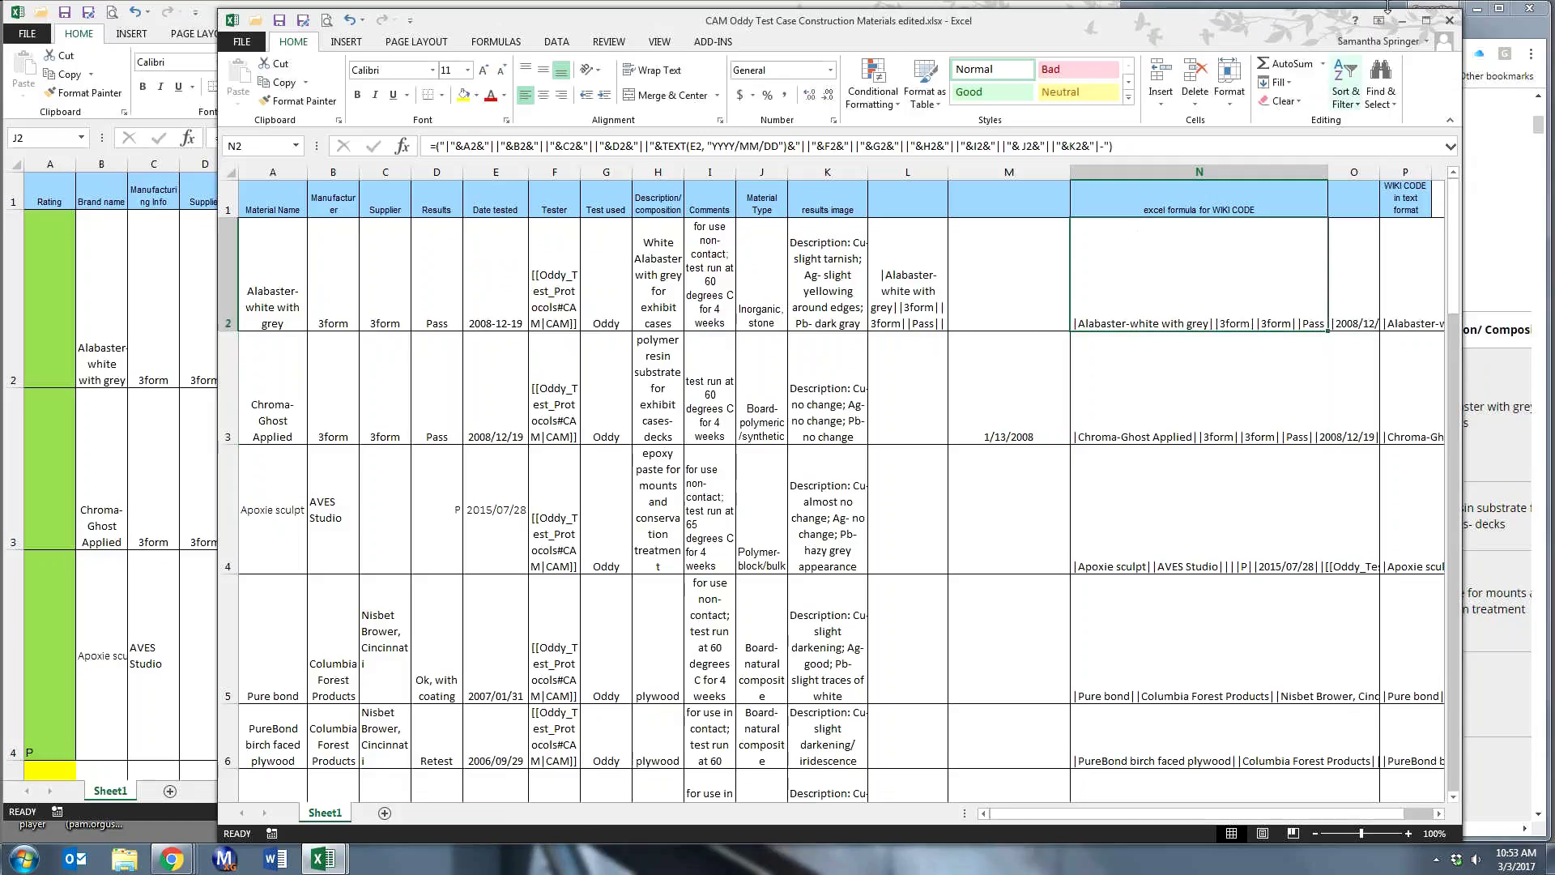
pyautogui.moveTo(1387, 8); pyautogui.dragTo(1201, 13)
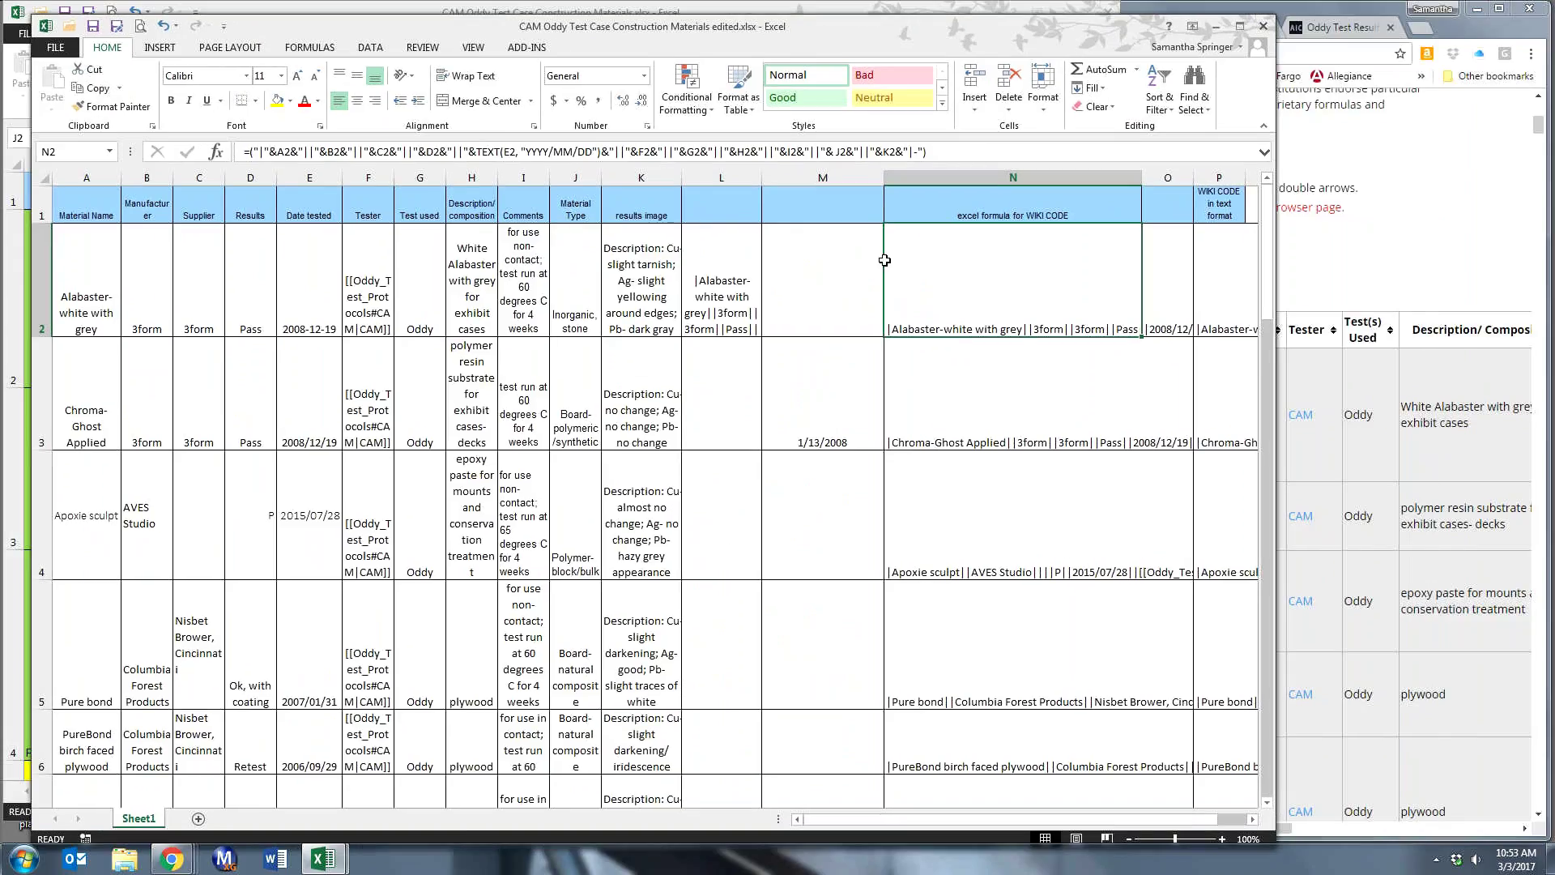
# - Fill the N2 wiki-code formula down column N to the material rows below
pyautogui.click(1208, 260)
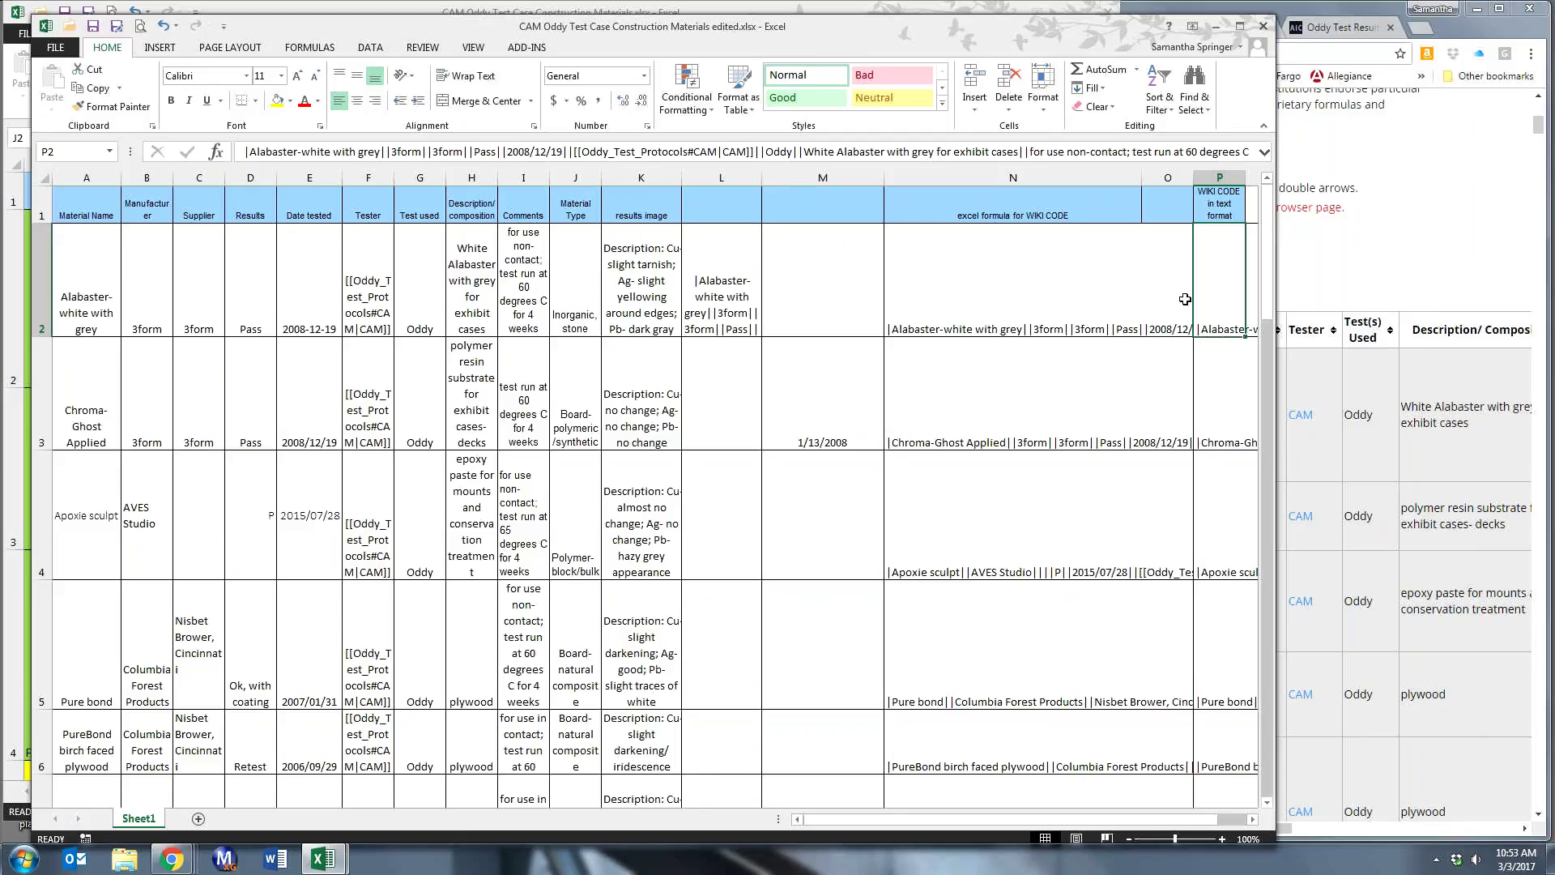
pyautogui.click(1078, 273)
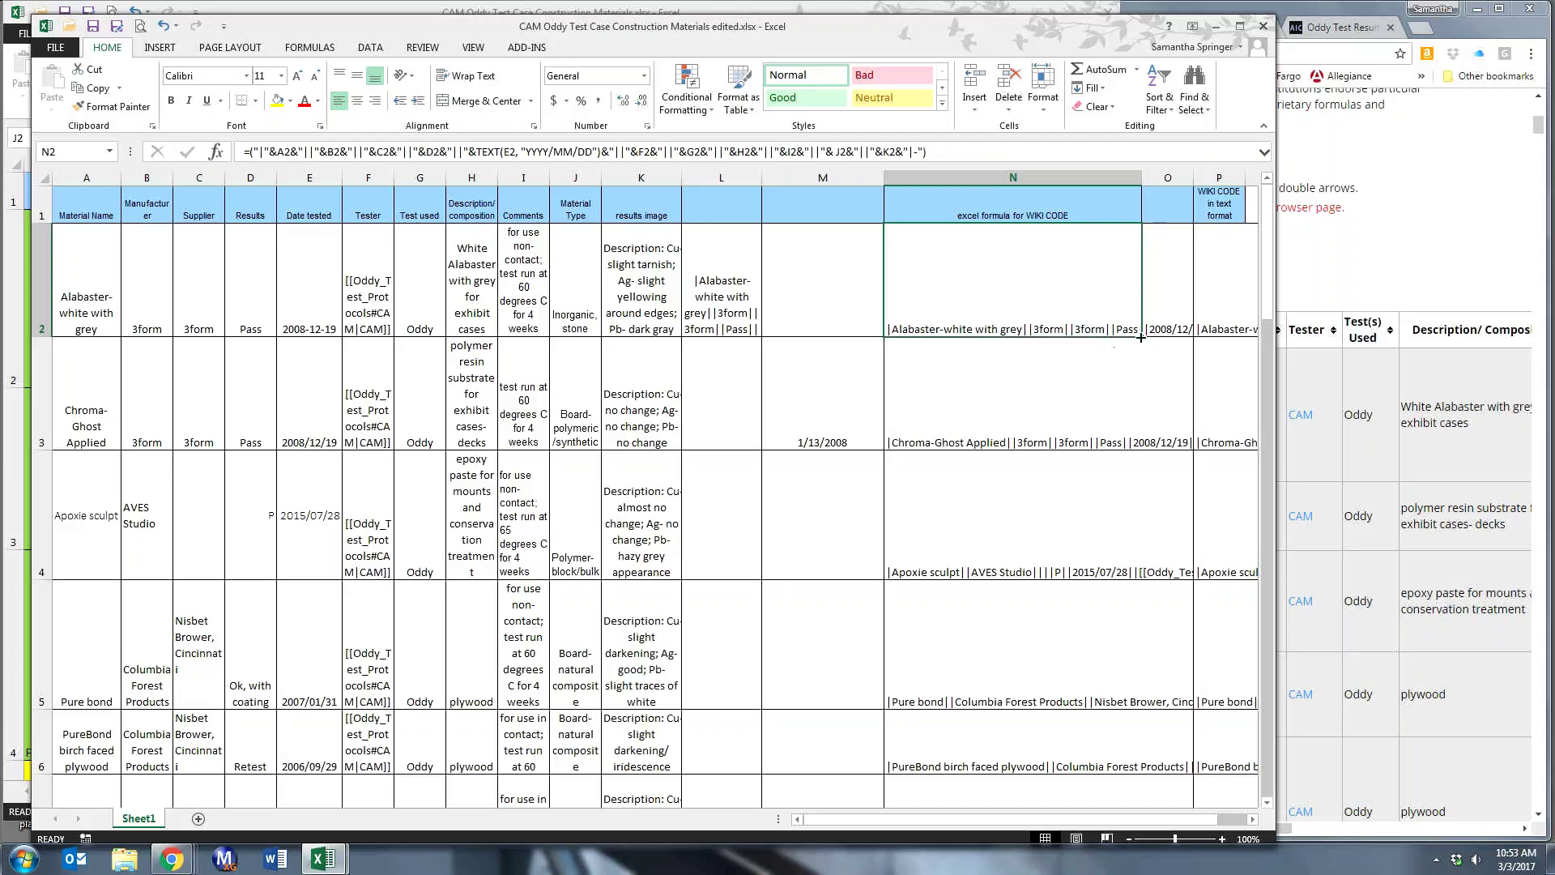
pyautogui.moveTo(1141, 337); pyautogui.dragTo(1110, 670)
pyautogui.click(976, 257)
pyautogui.moveTo(1104, 518); pyautogui.dragTo(1096, 636)
# - Select the wiki-code results N2:N26, ending at the last material row, and bring up their context menu
pyautogui.click(1074, 311)
pyautogui.hotkey('shift', 'Down')
pyautogui.hotkey('shift', 'Down')
pyautogui.hotkey('shift', 'Down')
pyautogui.hotkey('shift', 'Down')
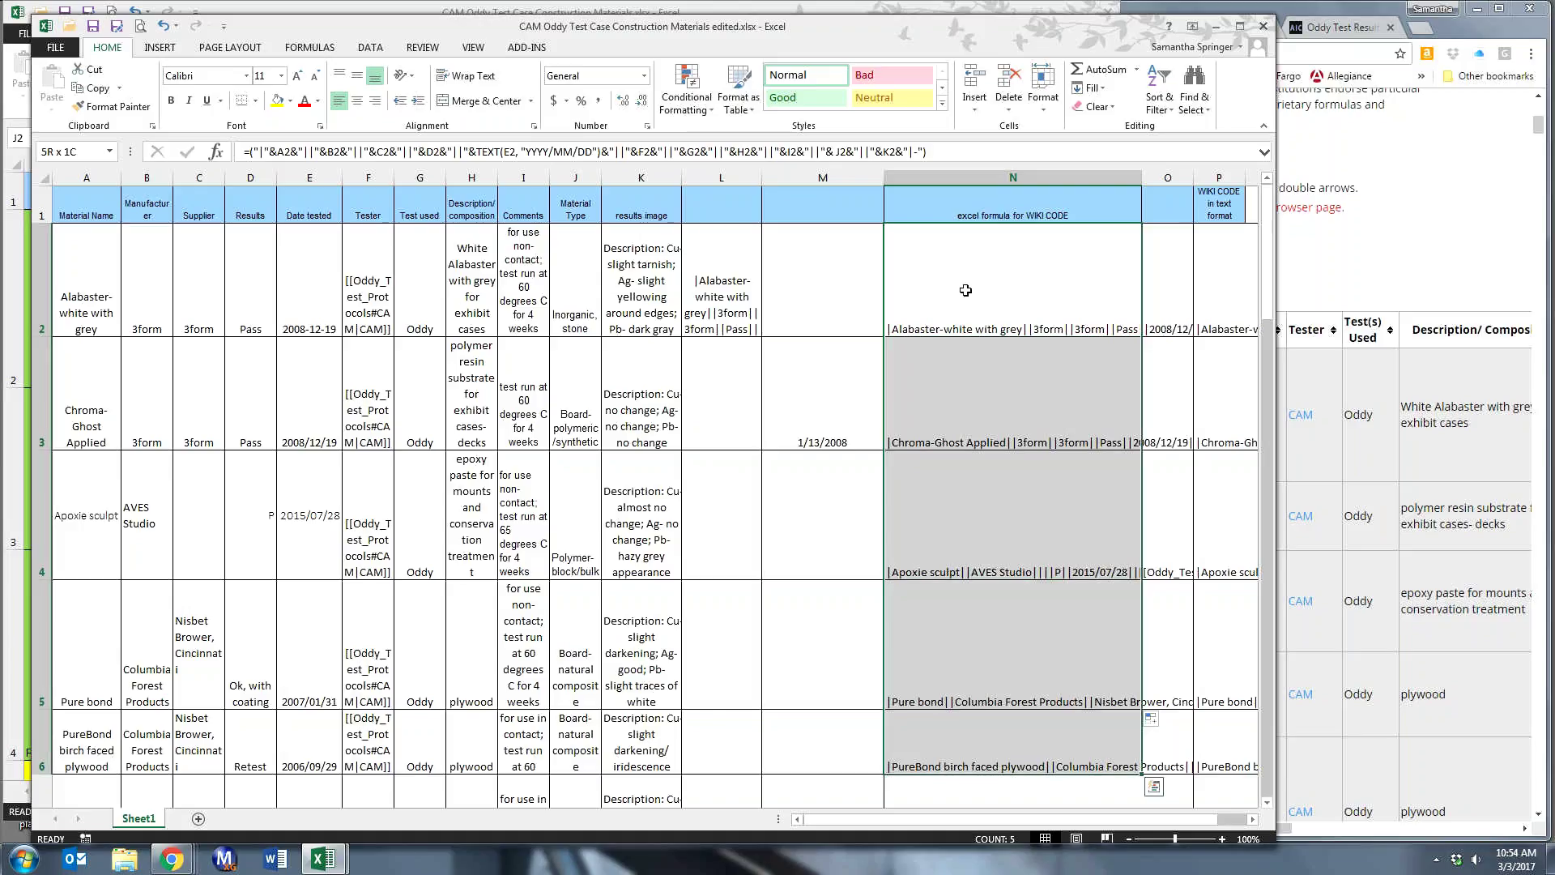
pyautogui.hotkey('shift', 'Down')
pyautogui.hotkey('shift', 'Down')
pyautogui.hotkey('shift', 'Down')
pyautogui.hotkey('shift', 'Down')
pyautogui.hotkey('shift', 'Down')
pyautogui.hotkey('shift', 'Down')
pyautogui.hotkey('shift', 'Down')
pyautogui.hotkey('shift', 'Down')
pyautogui.hotkey('shift', 'Down')
pyautogui.hotkey('shift', 'Down')
pyautogui.hotkey('shift', 'Down')
pyautogui.hotkey('shift', 'Down')
pyautogui.hotkey('shift', 'Down')
pyautogui.hotkey('shift', 'Down')
pyautogui.hotkey('shift', 'Down')
pyautogui.hotkey('shift', 'Down')
pyautogui.hotkey('shift', 'Down')
pyautogui.hotkey('shift', 'Down')
pyautogui.hotkey('shift', 'Down')
pyautogui.hotkey('shift', 'Down')
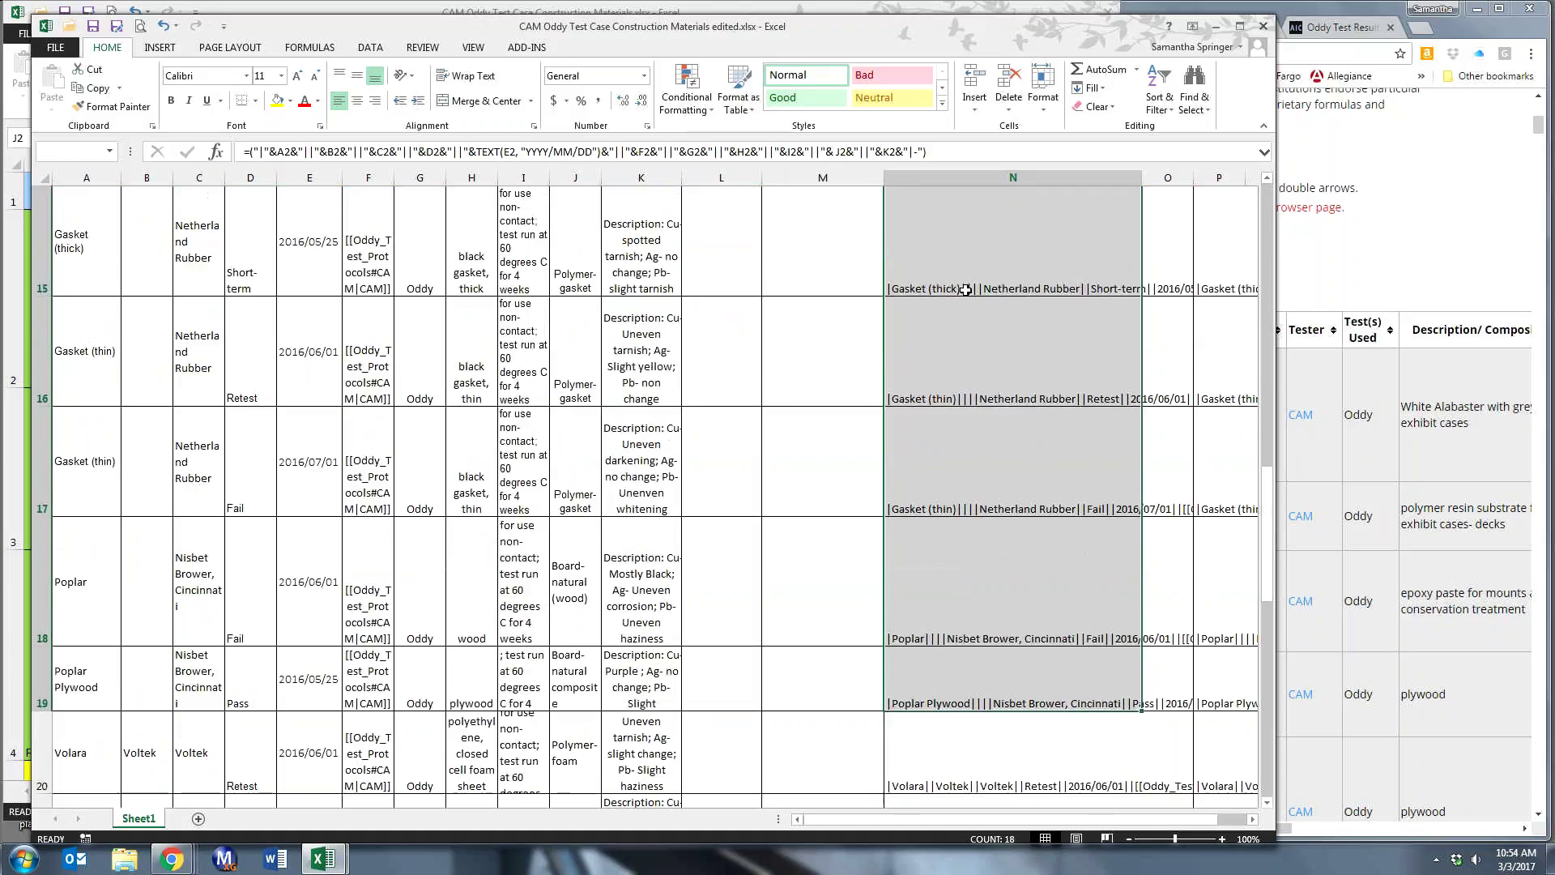
pyautogui.hotkey('shift', 'Up')
pyautogui.hotkey('shift', 'Up')
pyautogui.hotkey('shift', 'Up')
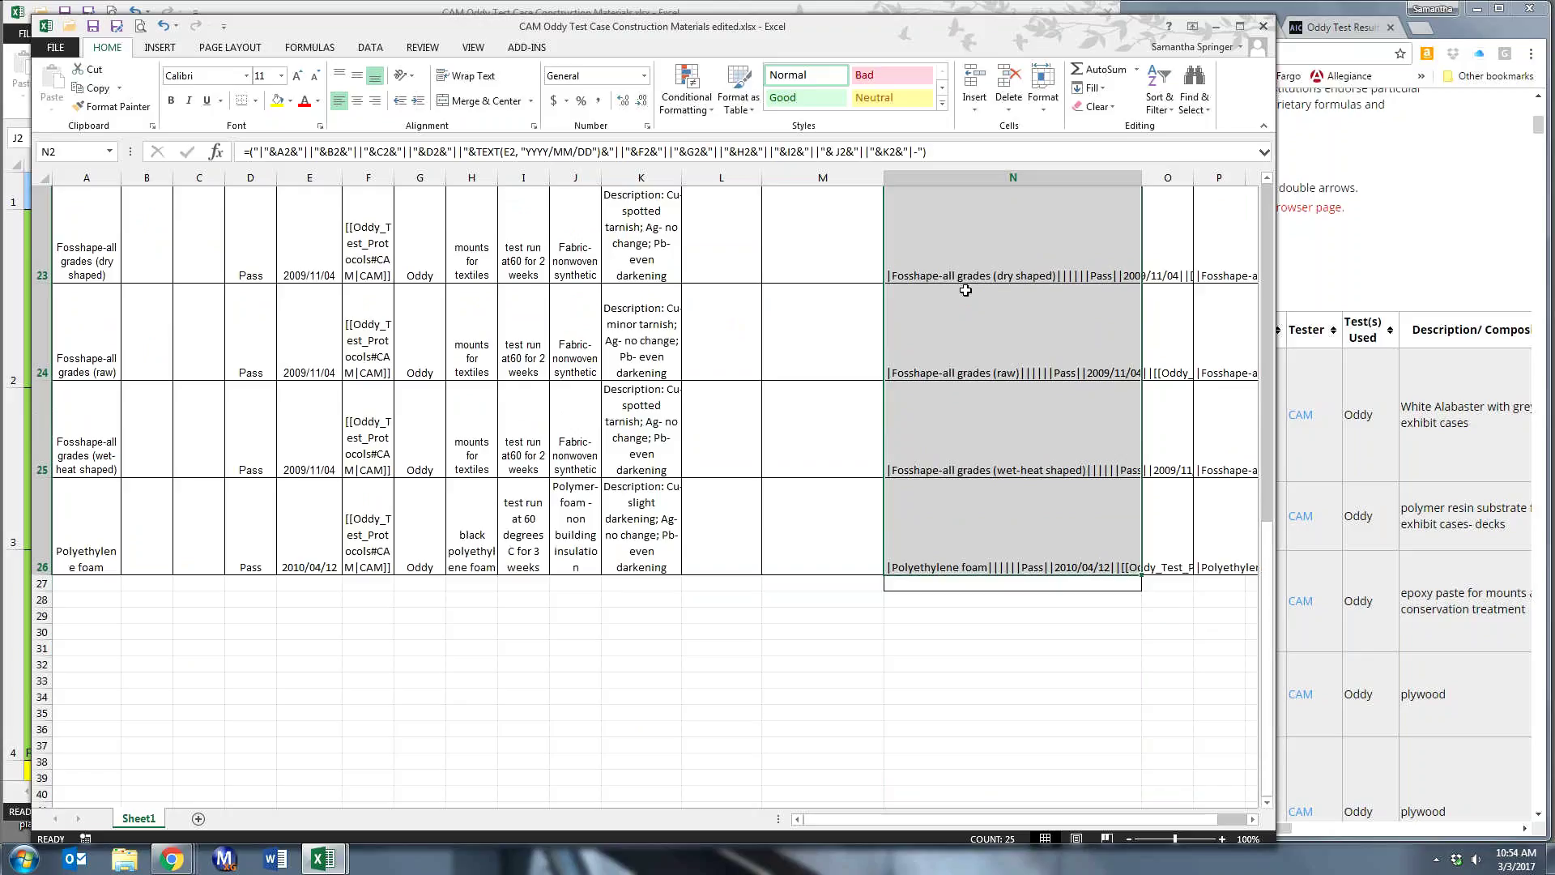
pyautogui.scroll(8, 966, 289)
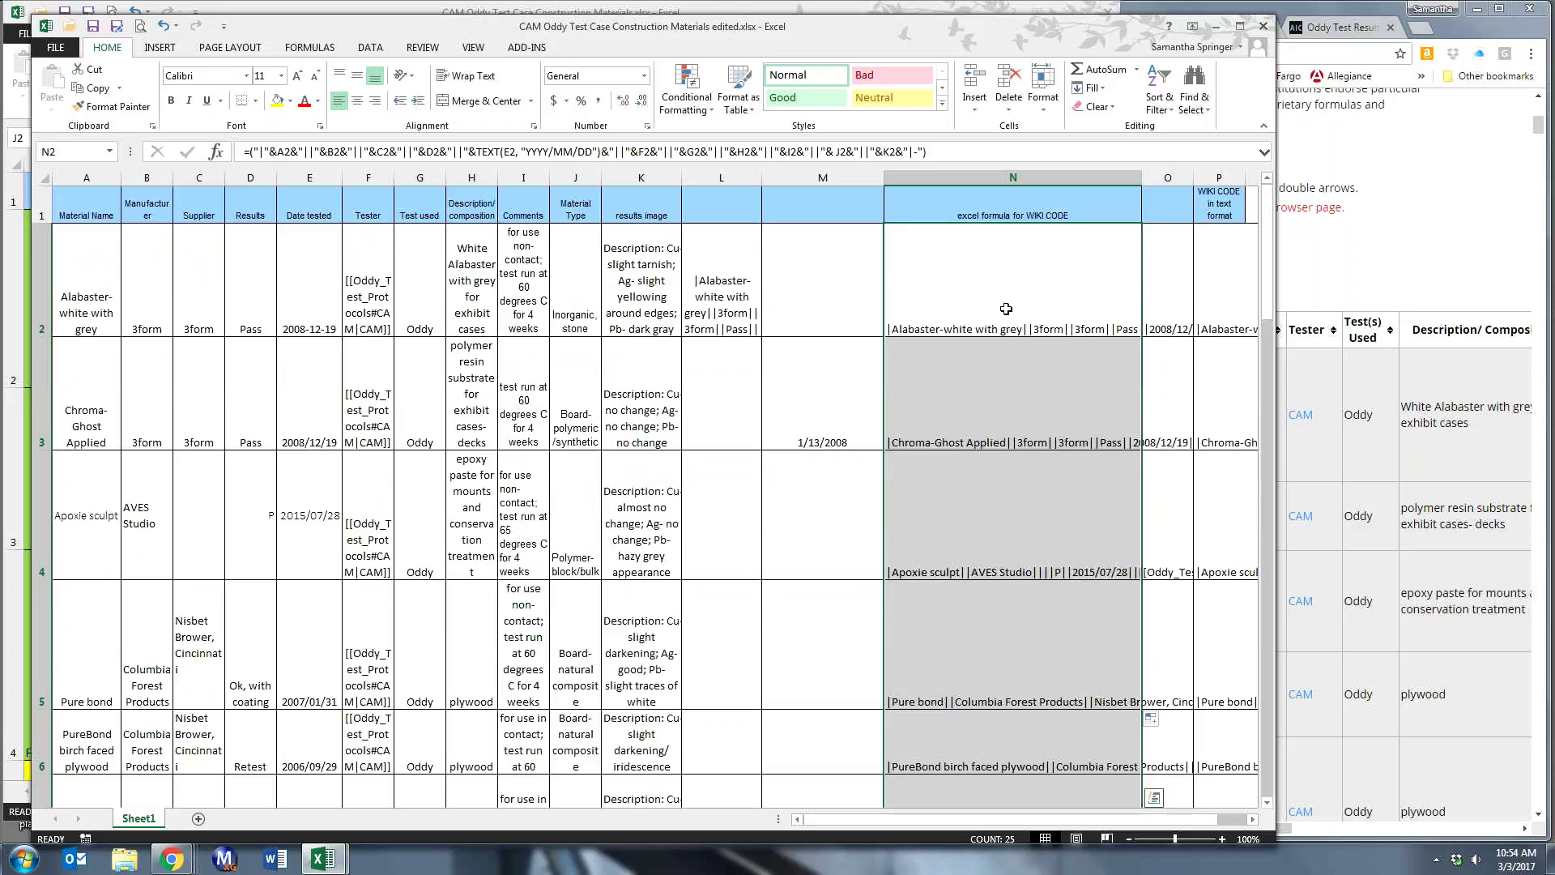
pyautogui.rightClick(1005, 309)
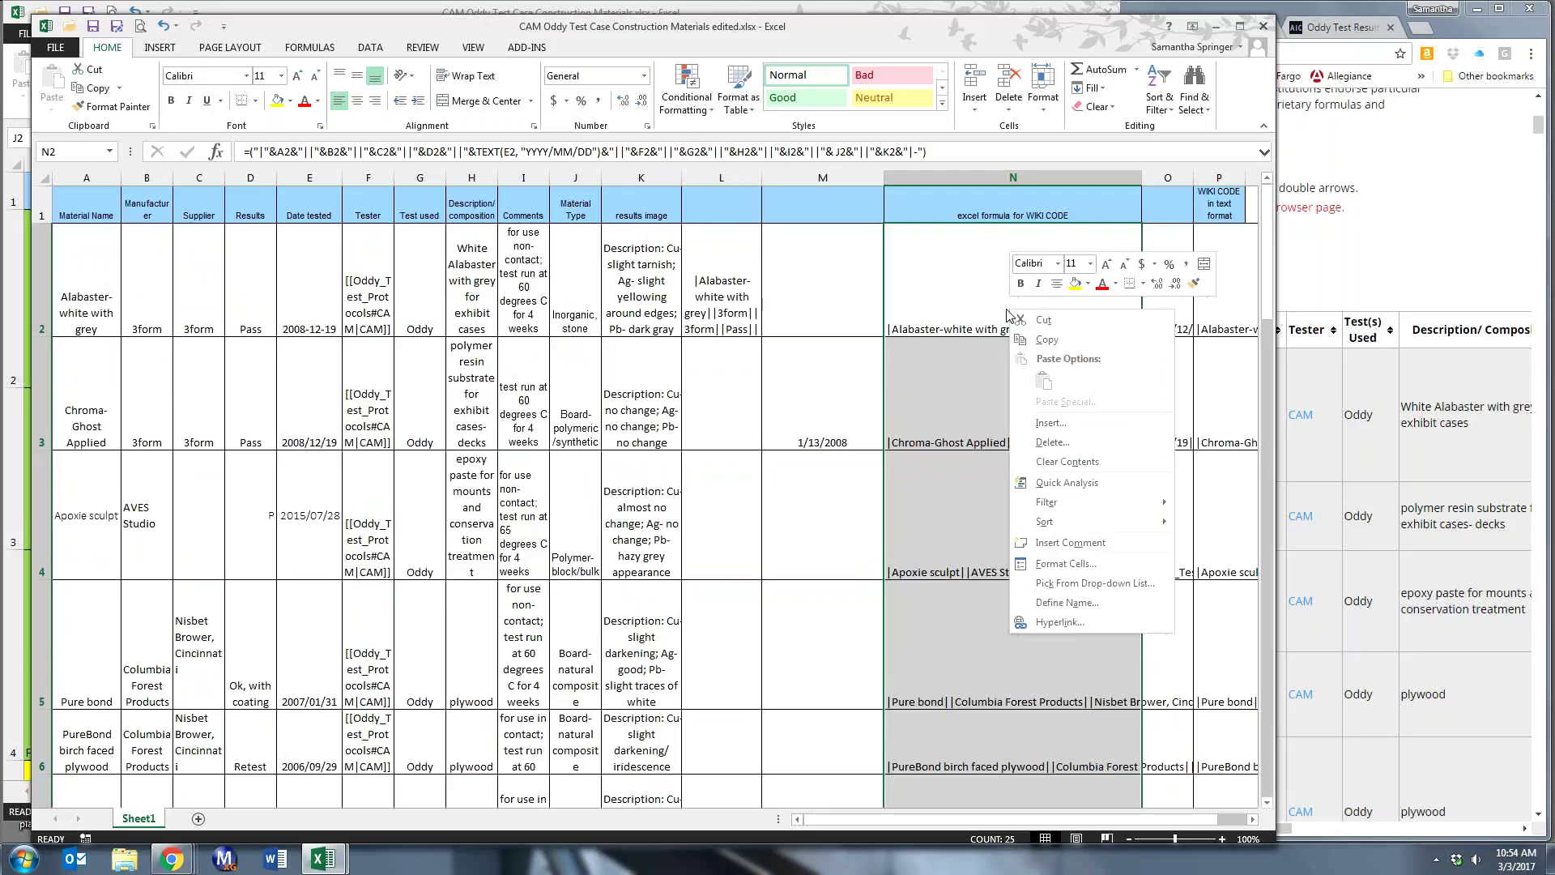
# - Copy the N2:N26 wiki-code rows and paste them into M2 as values, replacing the #REF! errors
pyautogui.click(1053, 341)
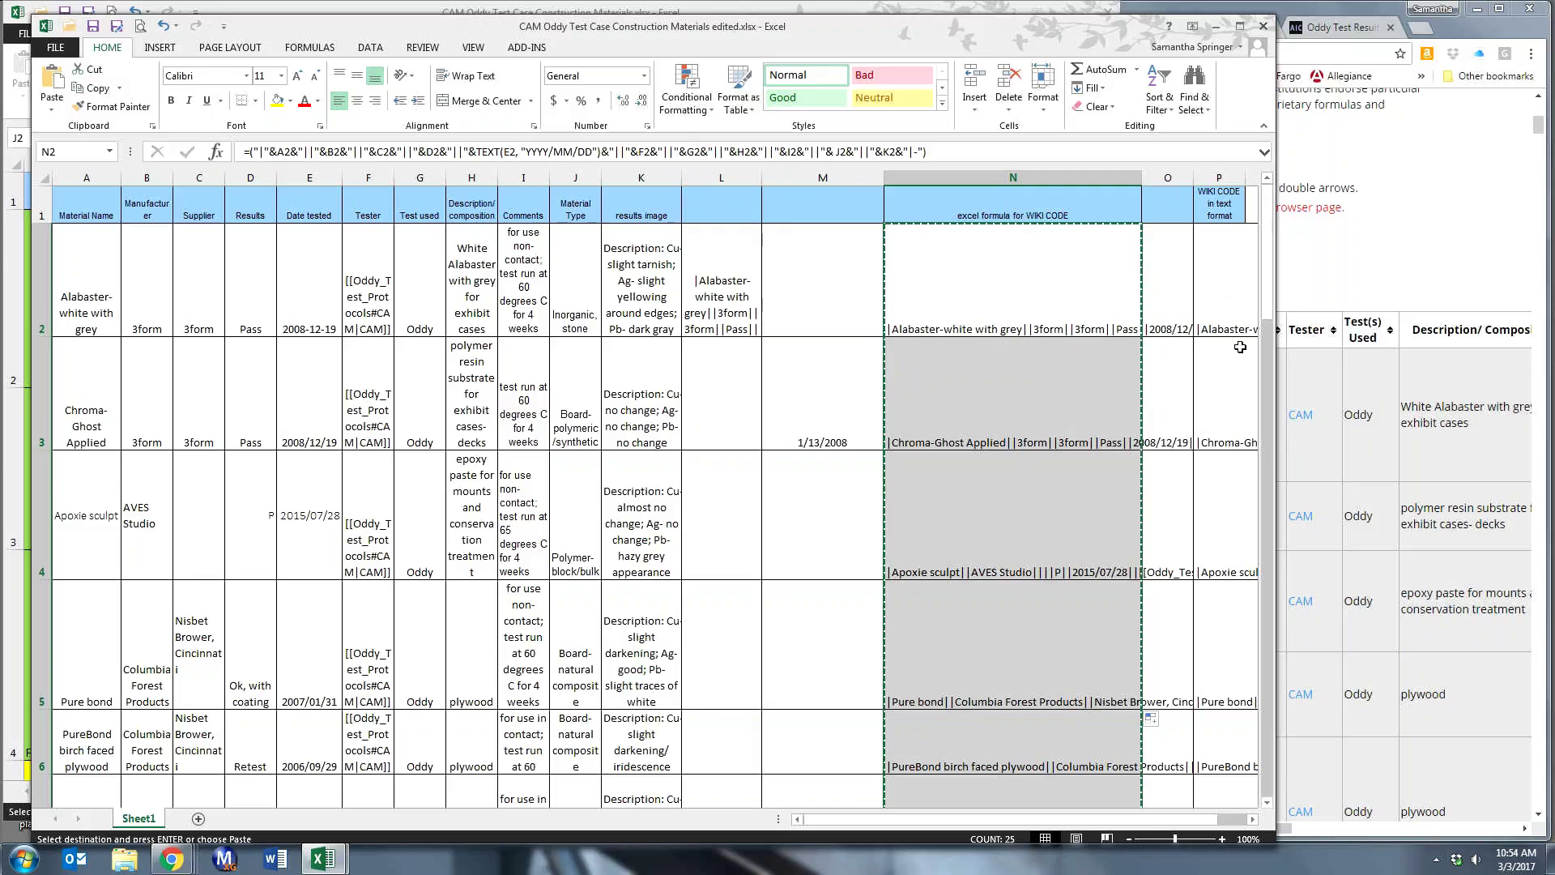
pyautogui.click(1173, 258)
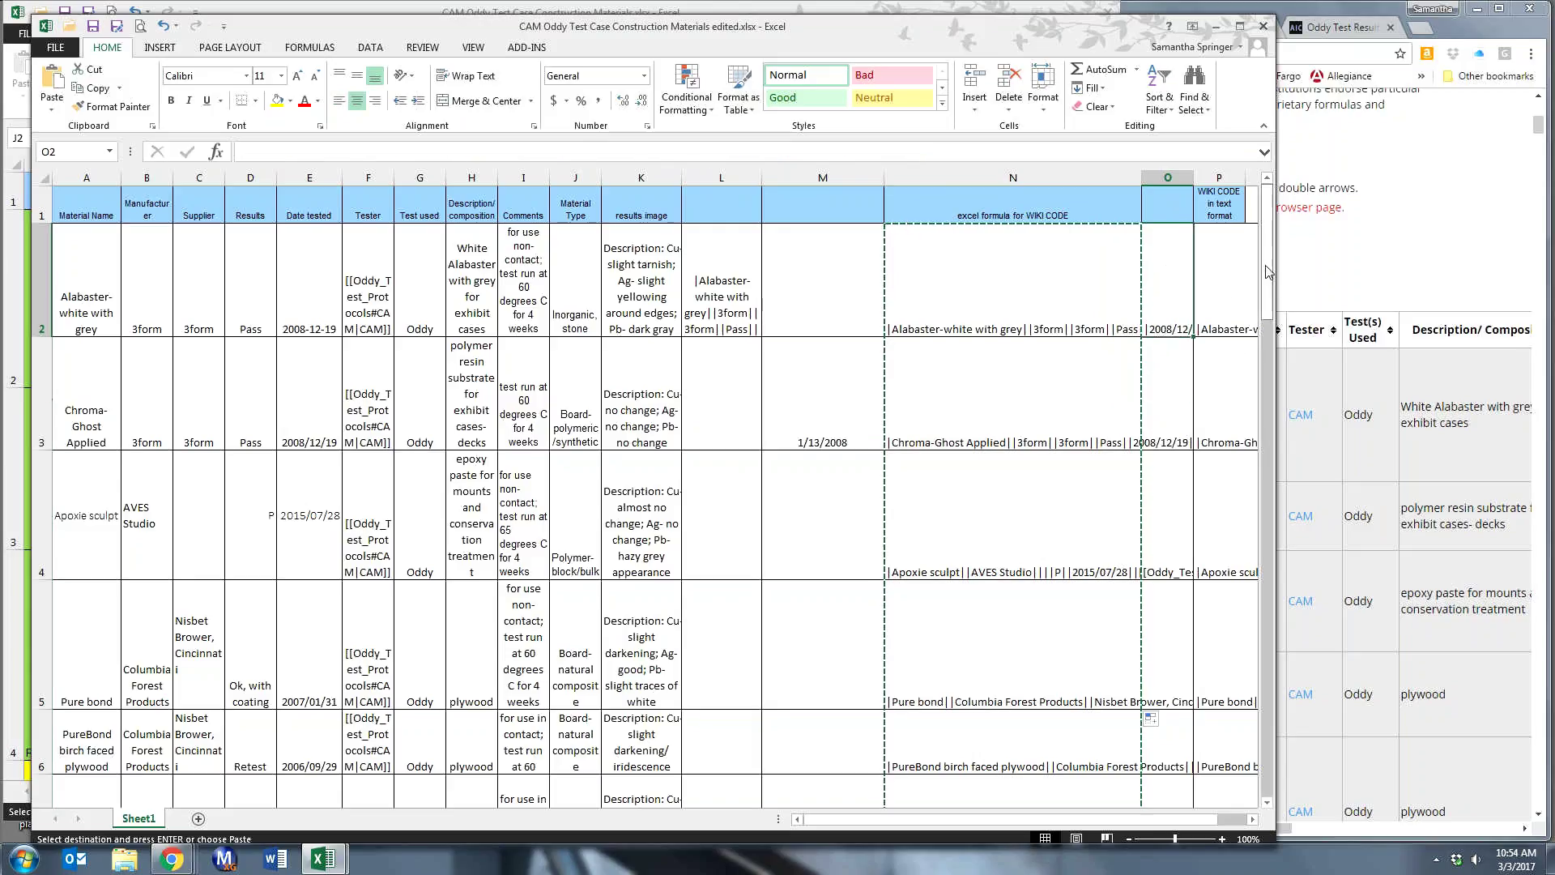
pyautogui.moveTo(1276, 267); pyautogui.dragTo(1358, 266)
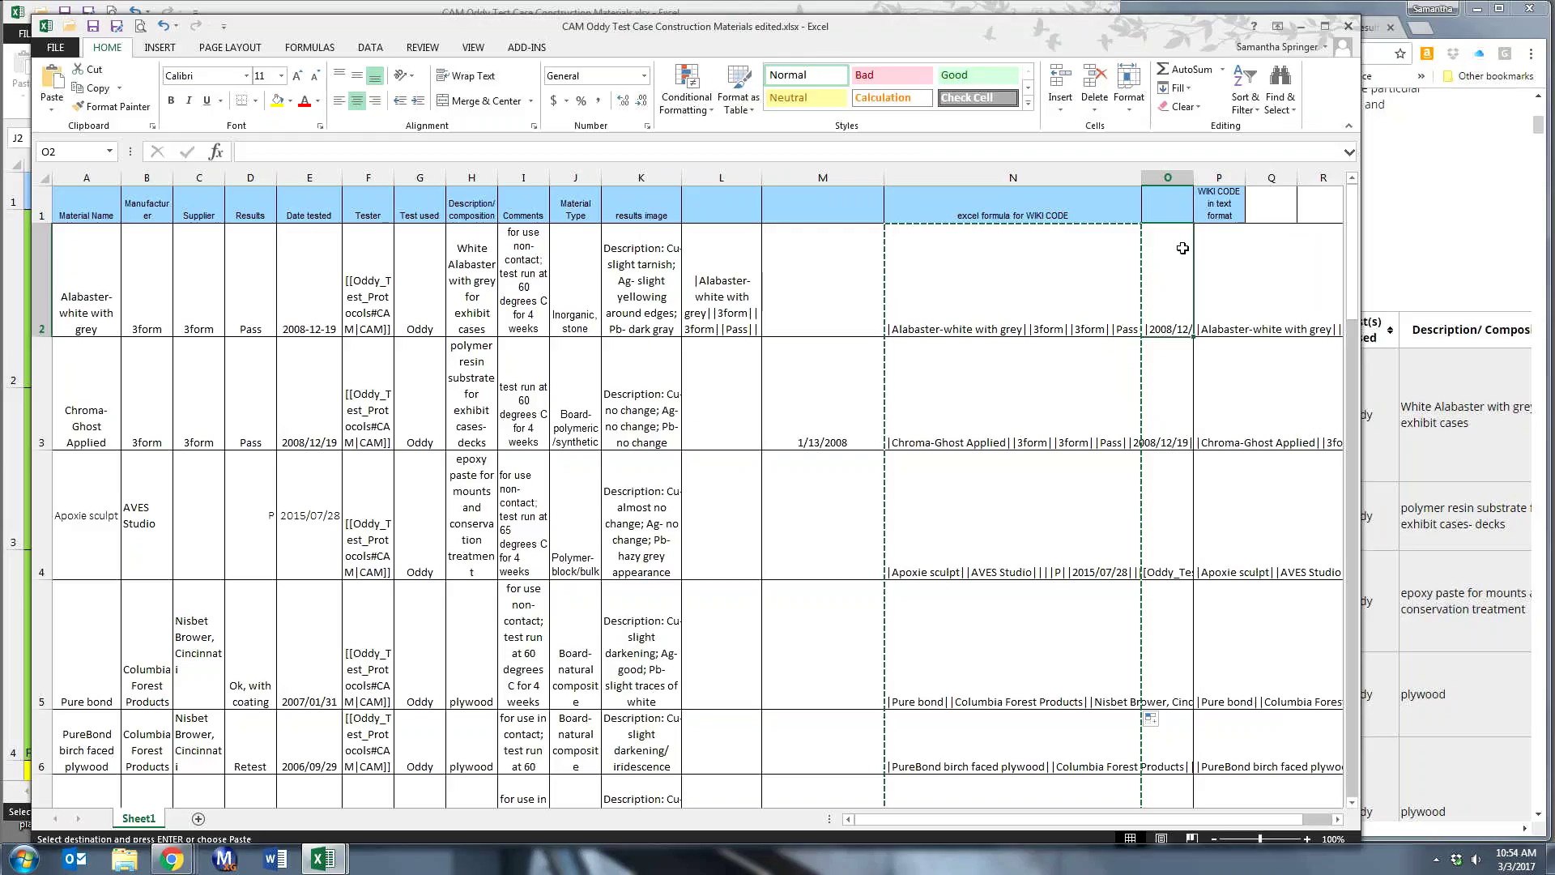
pyautogui.click(834, 294)
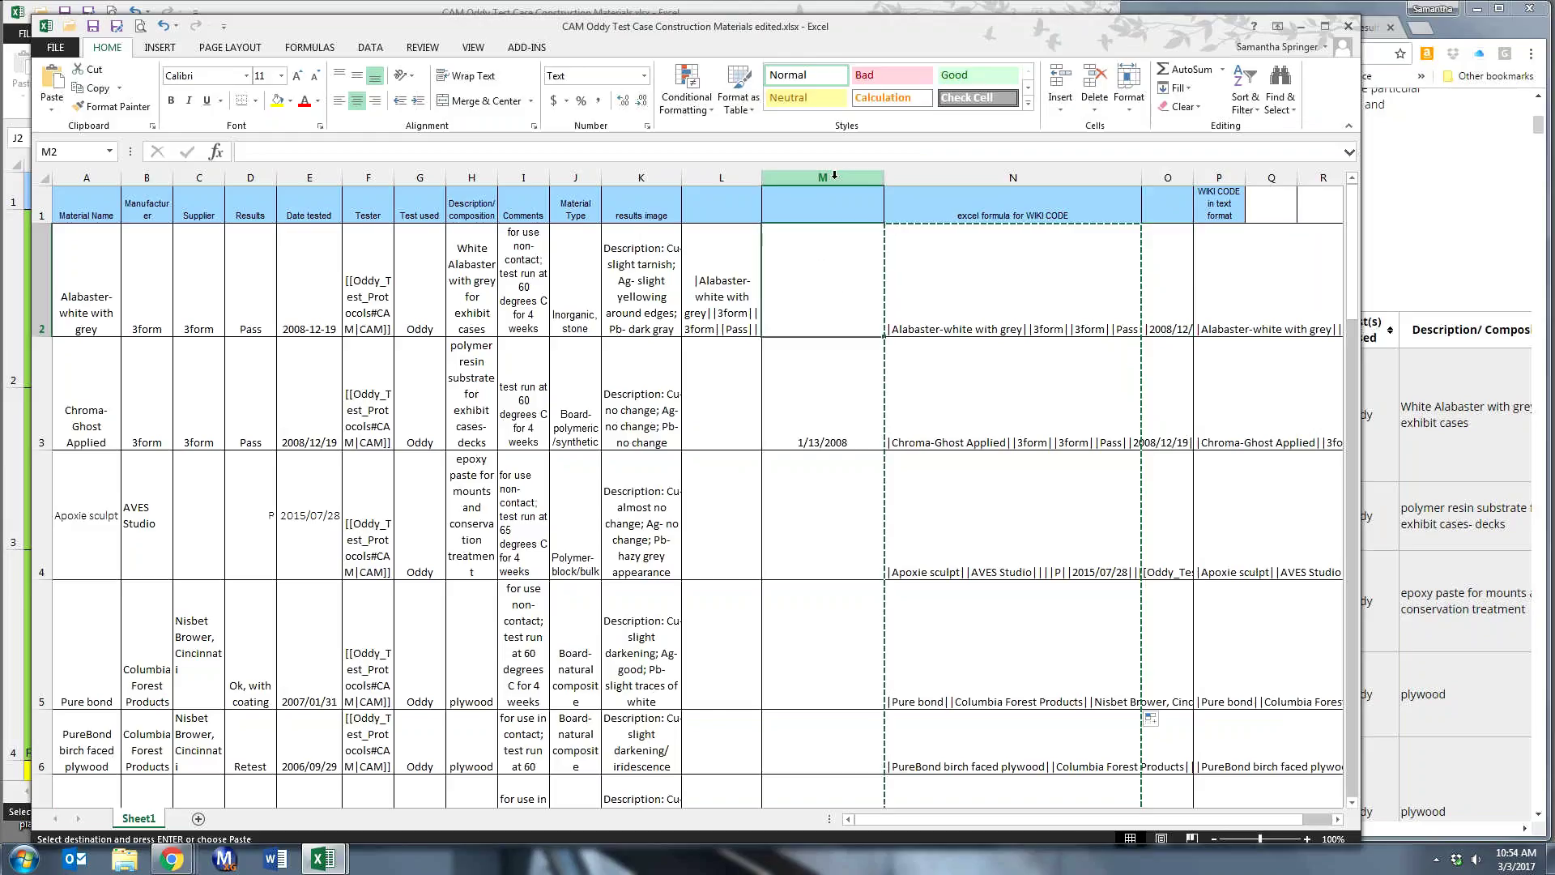
pyautogui.rightClick(802, 285)
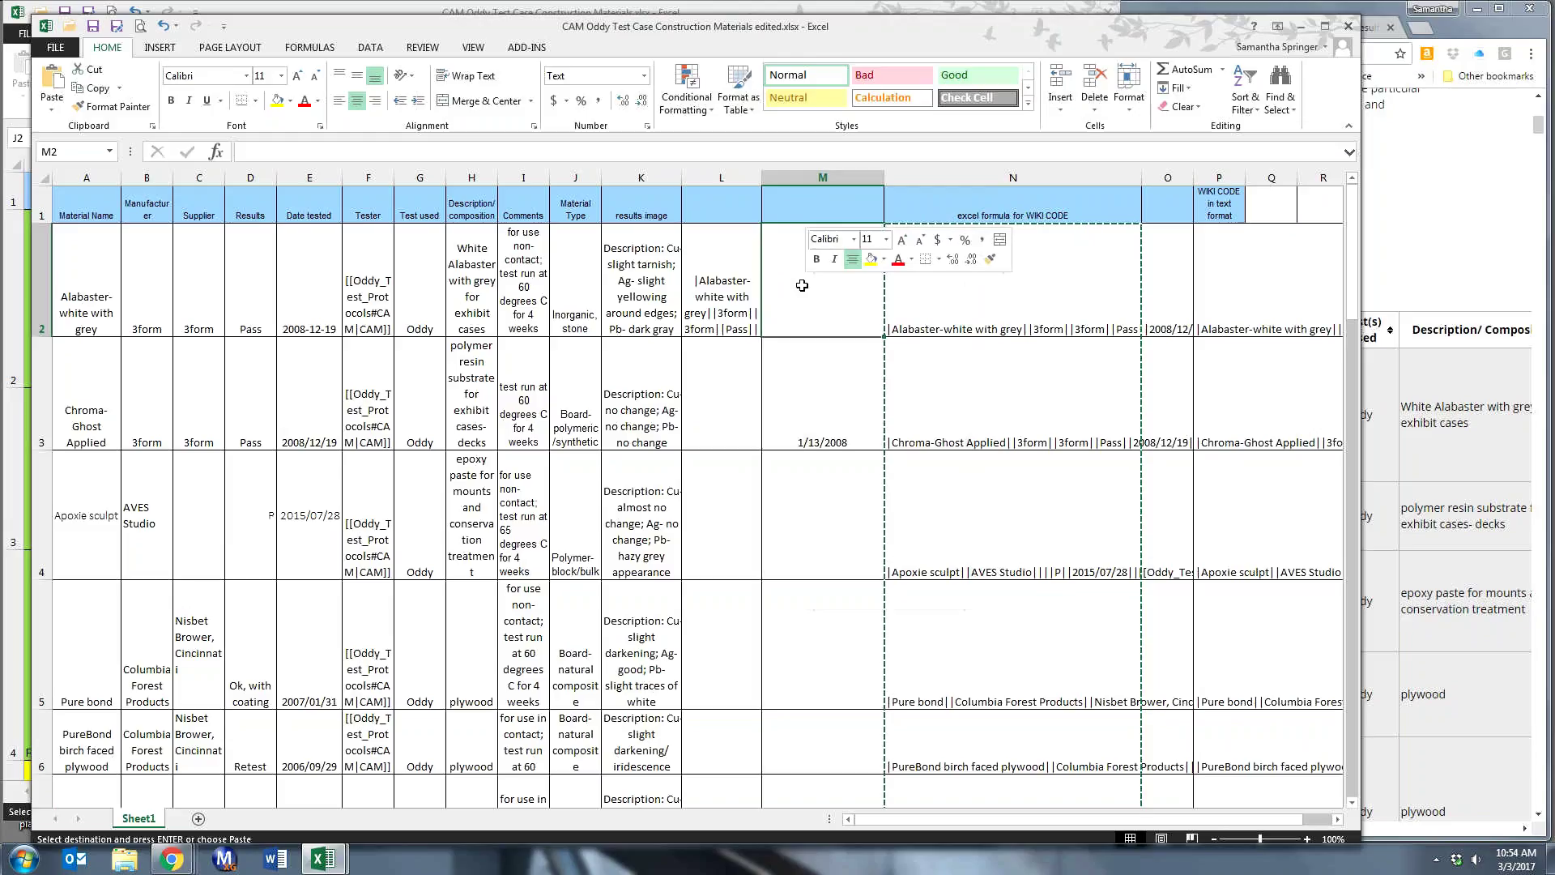
pyautogui.rightClick(802, 285)
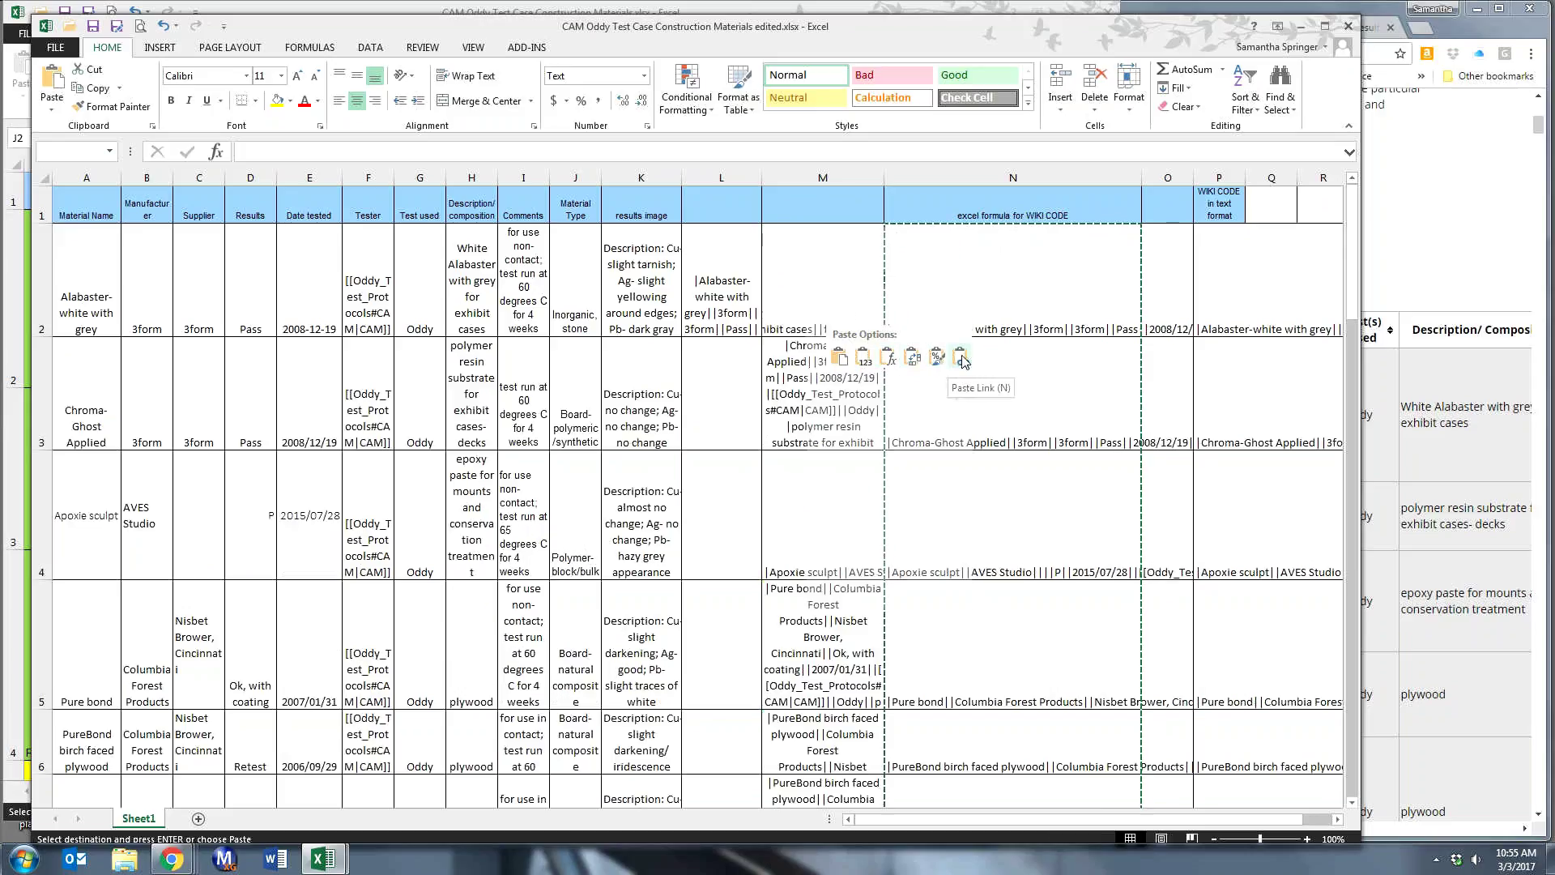
pyautogui.click(864, 365)
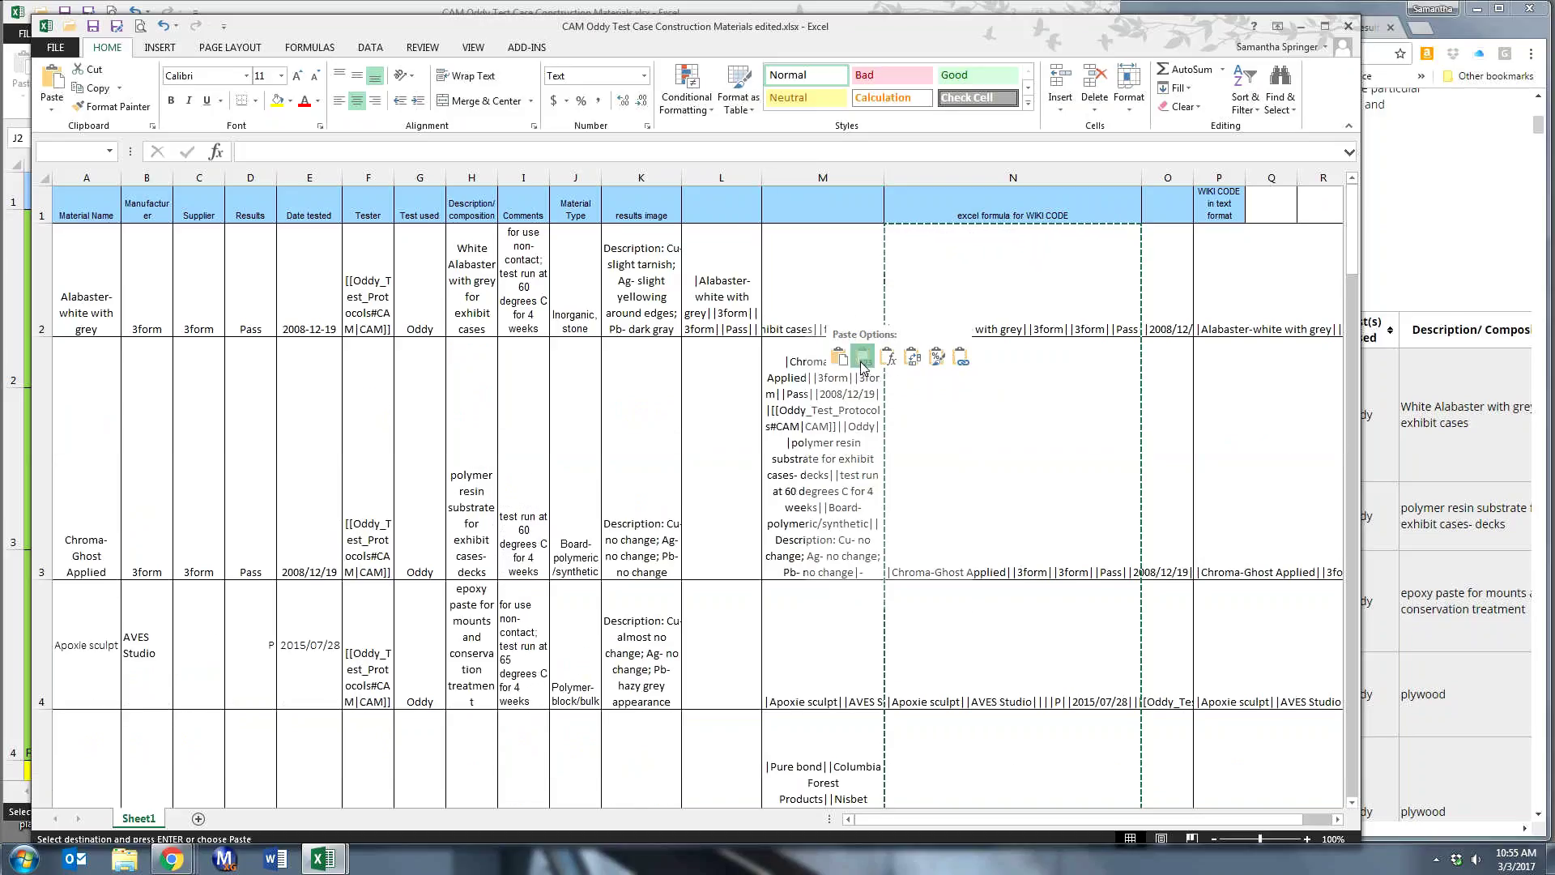
pyautogui.rightClick(837, 295)
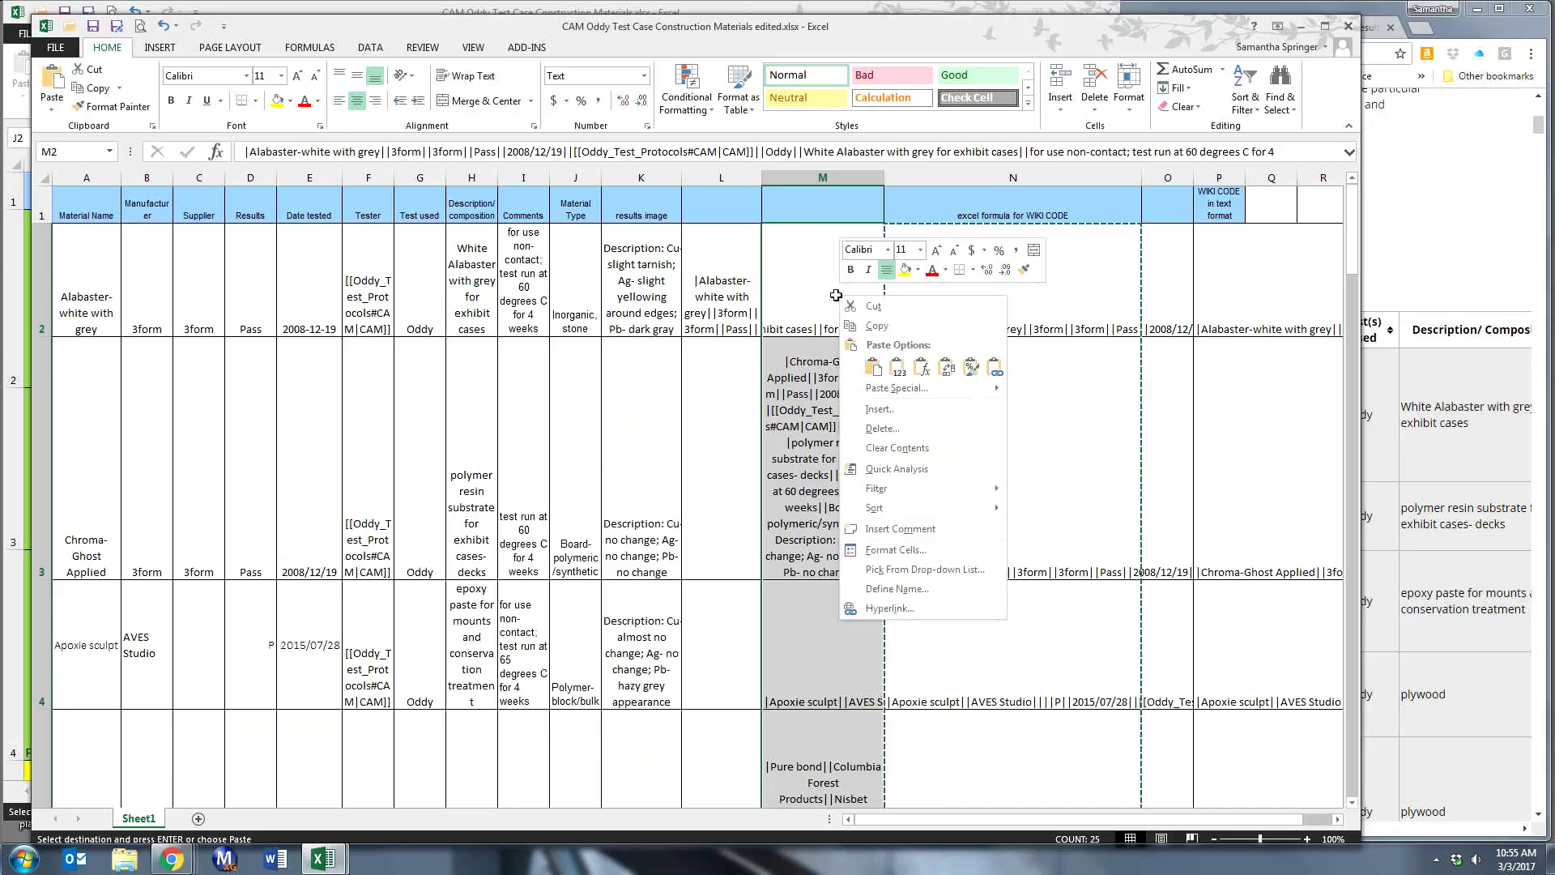
# - Copy the plain wiki-code rows from column M and launch a new Notepad document from Start
pyautogui.click(881, 326)
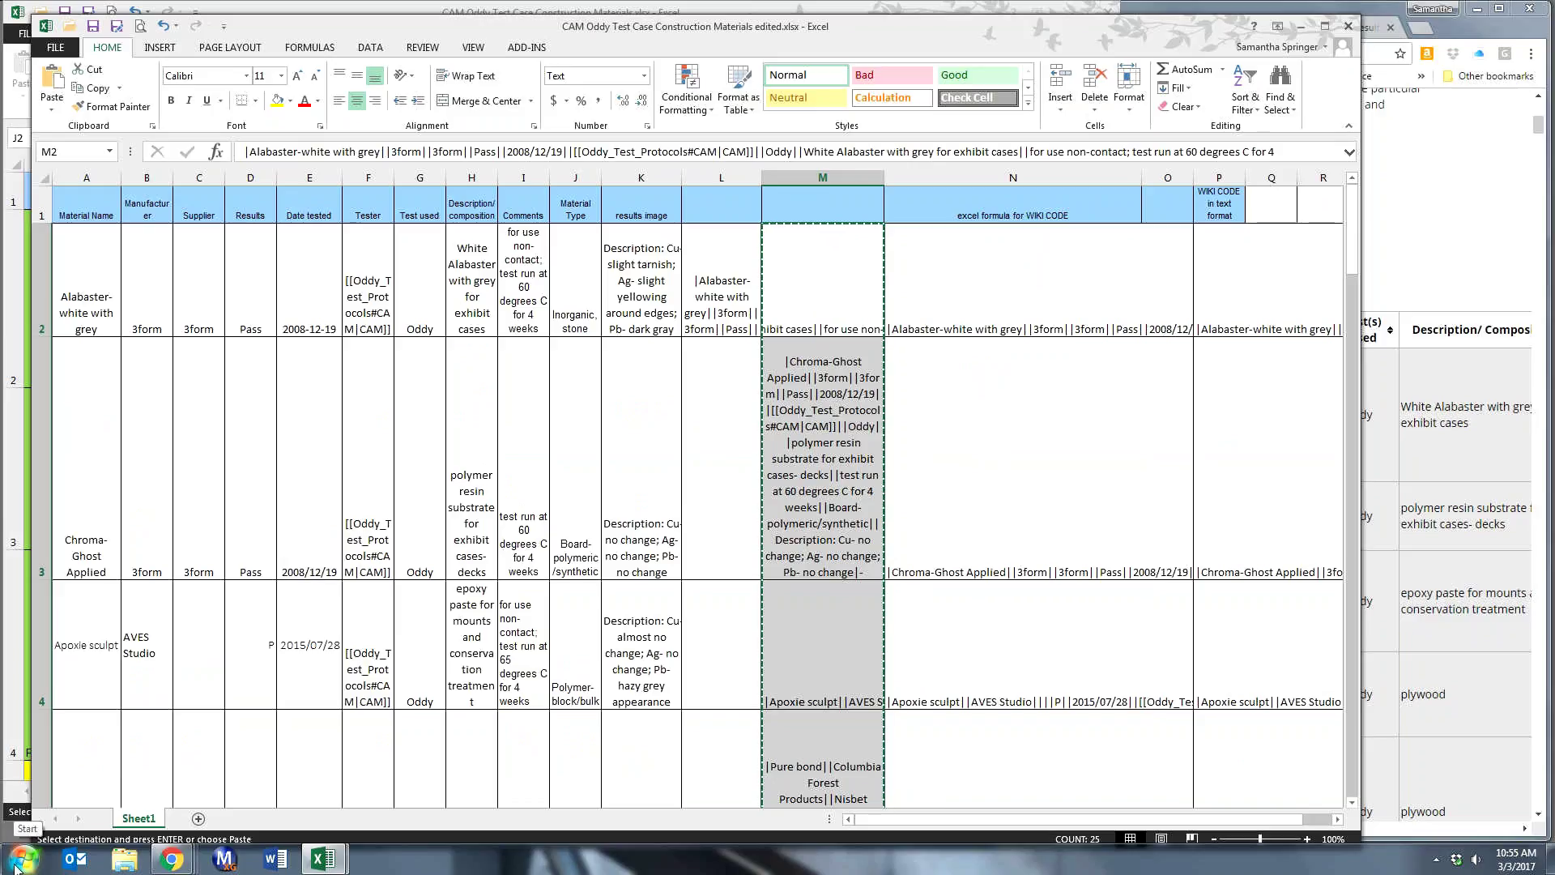
pyautogui.click(22, 858)
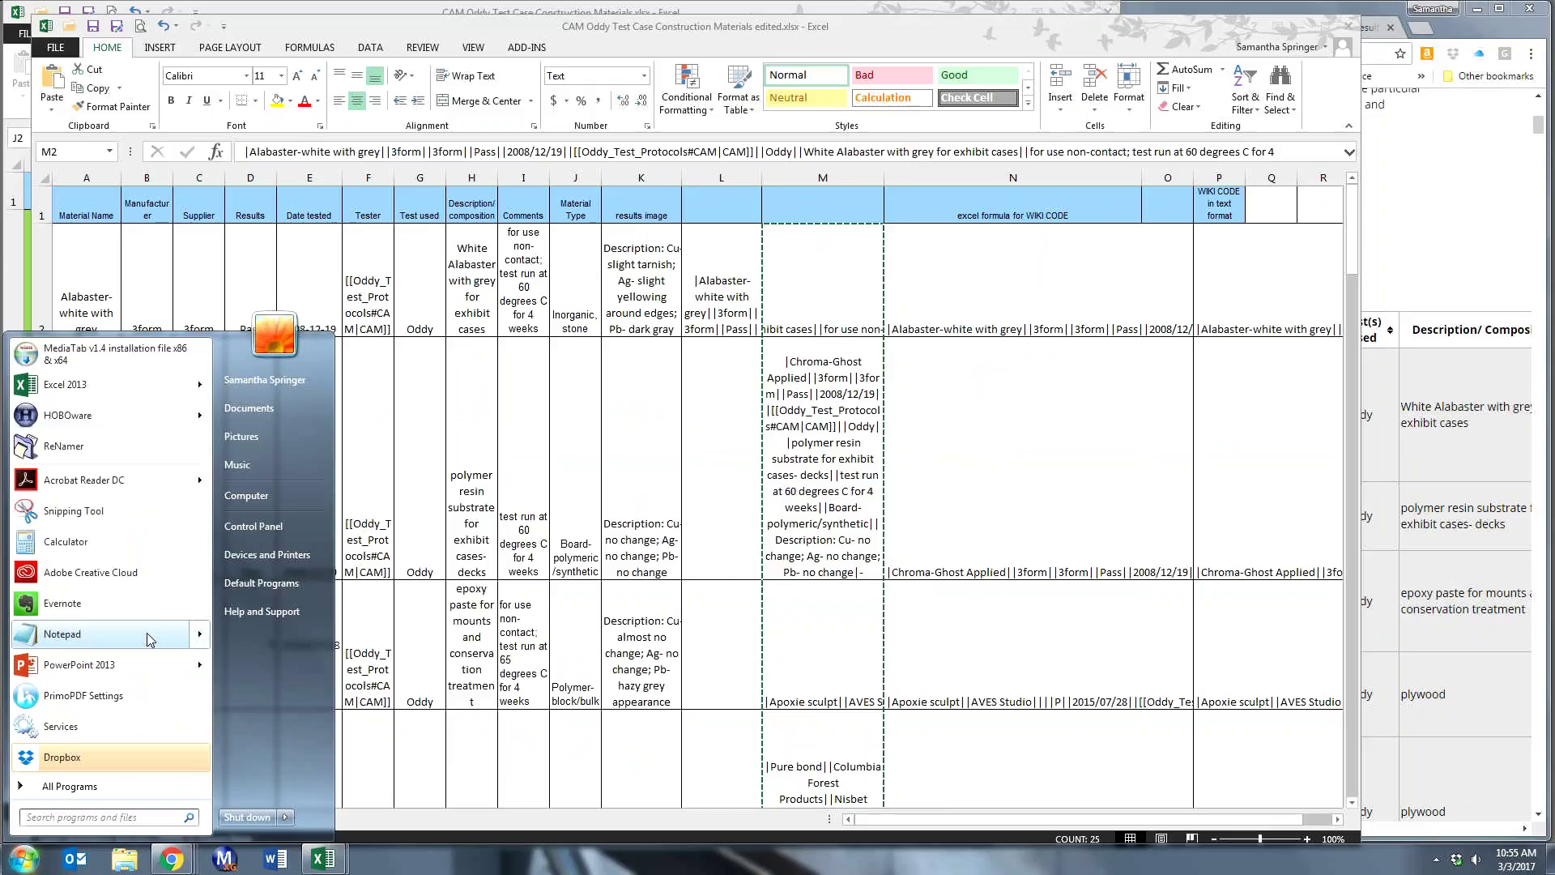
pyautogui.moveTo(148, 633)
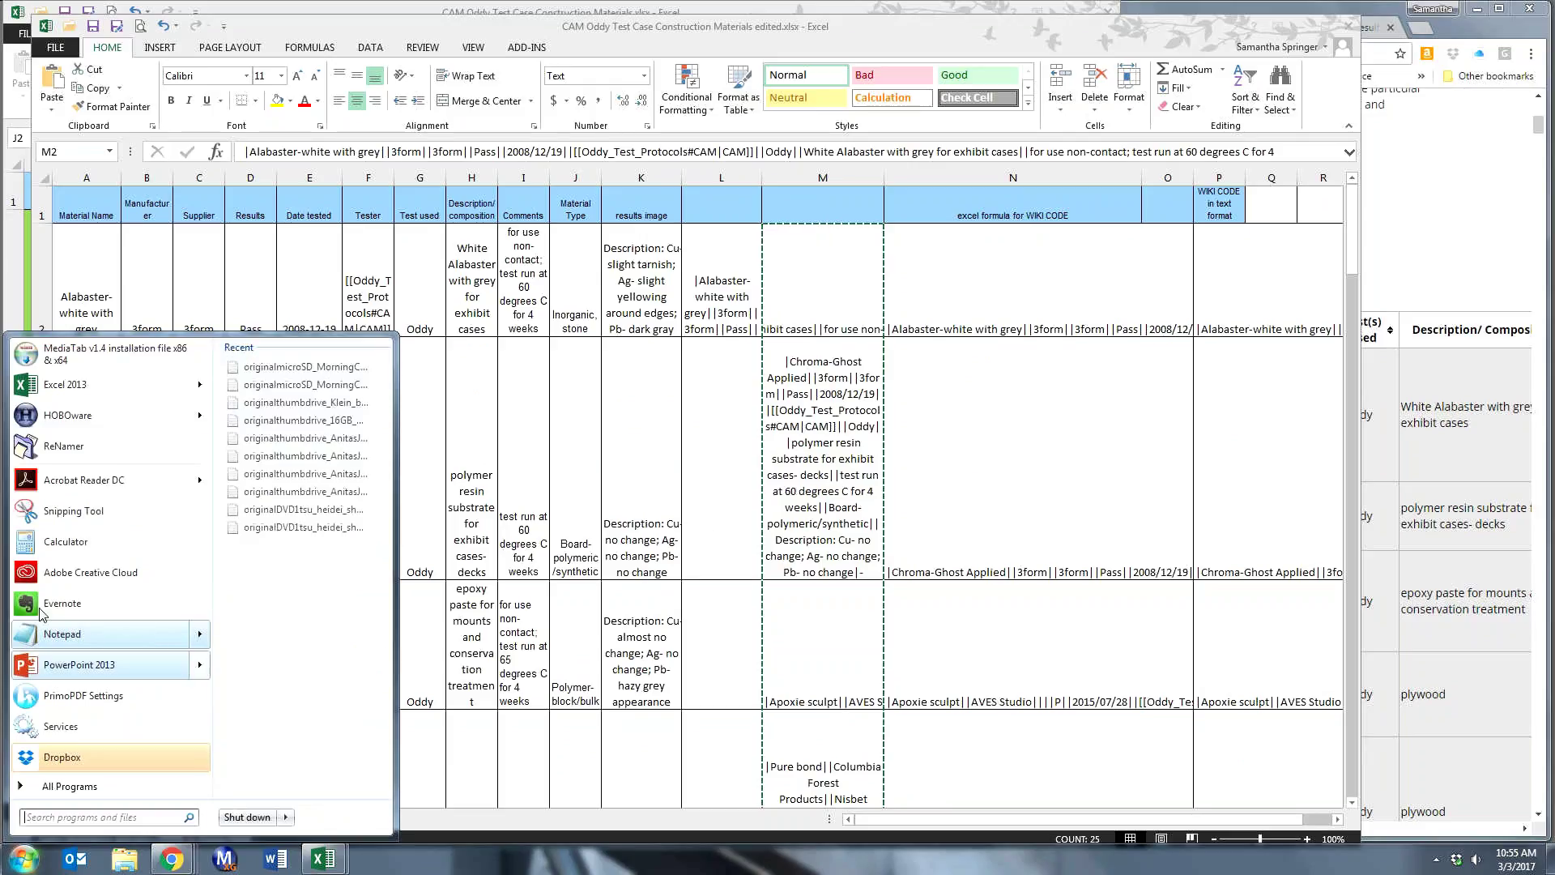
pyautogui.click(49, 633)
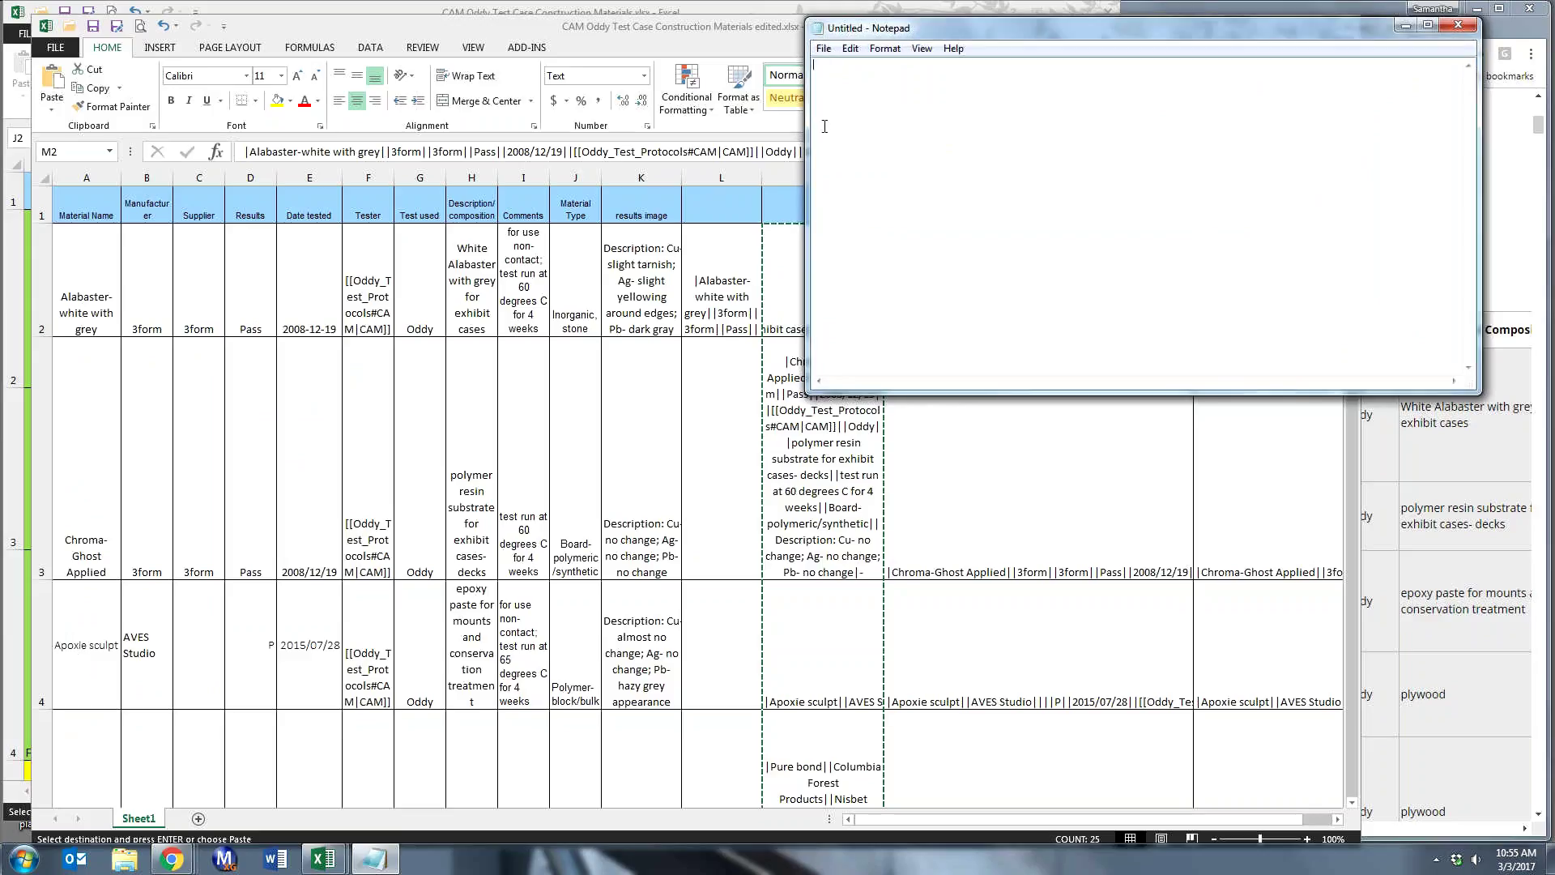
# - Paste the wiki-code rows, Alabaster-white with grey through Polyethylene foam, into Notepad and move it upper left
pyautogui.rightClick(821, 70)
pyautogui.click(862, 141)
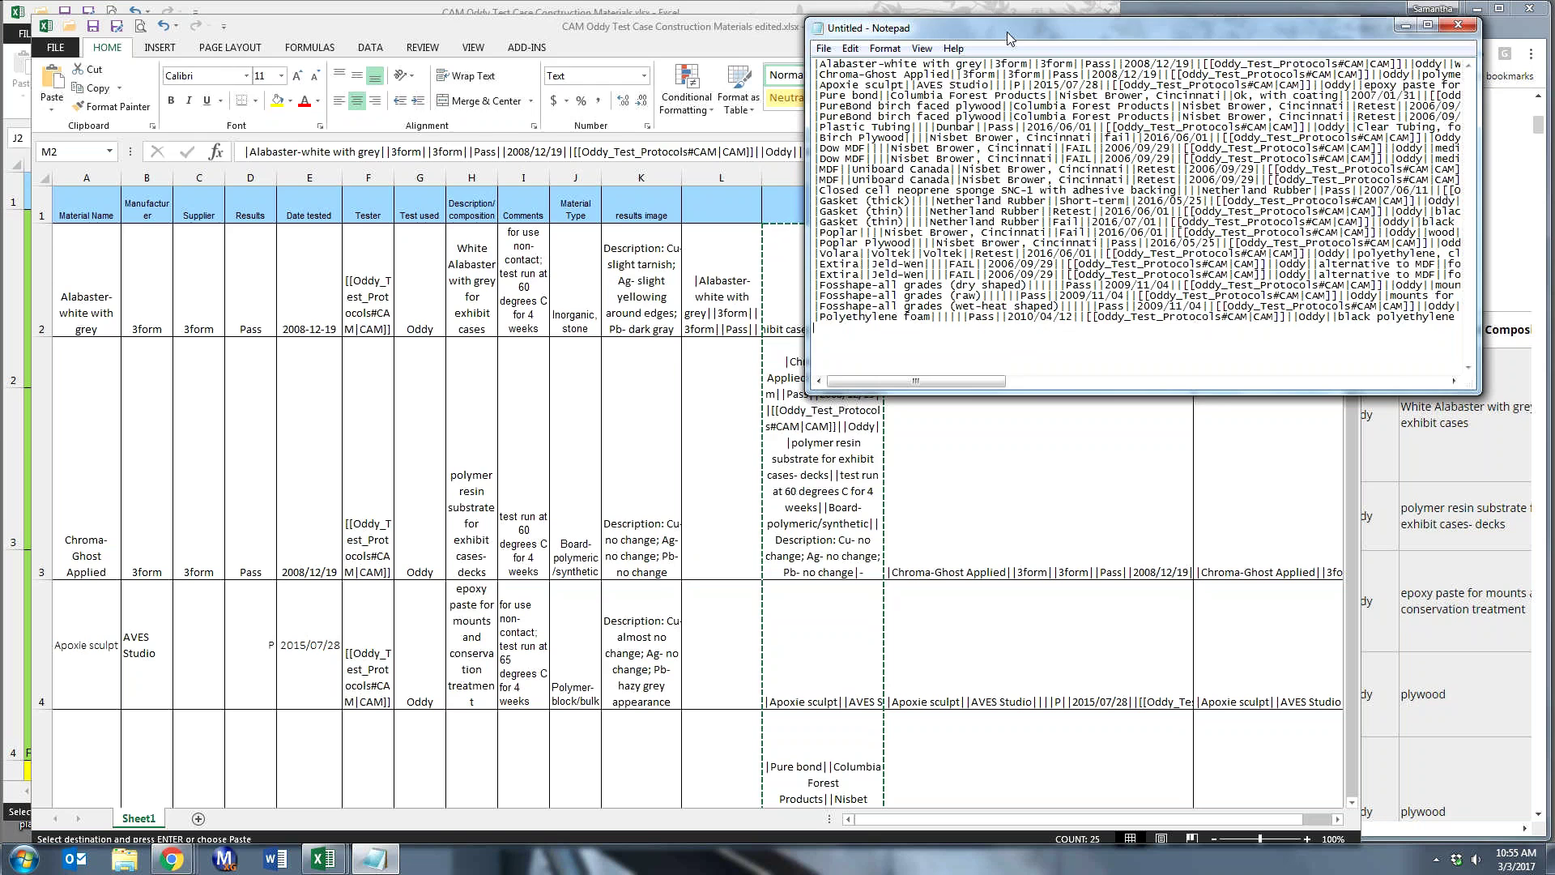
pyautogui.moveTo(1008, 38); pyautogui.dragTo(251, 48)
pyautogui.moveTo(171, 858)
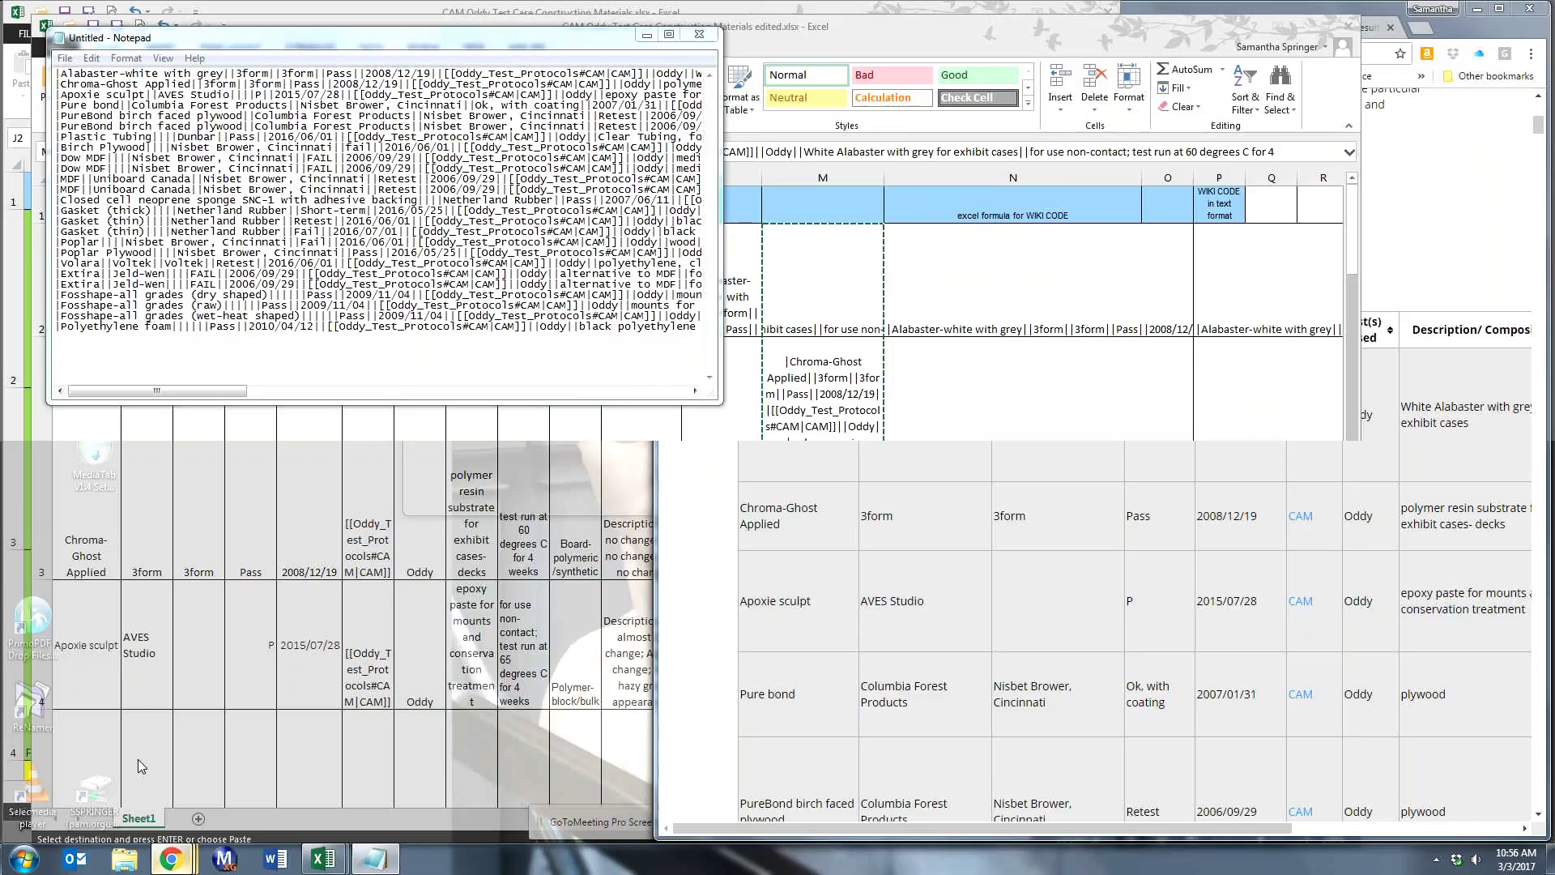
# - Open the Oddy Test Results page's Case Construction Materials section editor in Chrome, beside the Notepad text
pyautogui.click(140, 761)
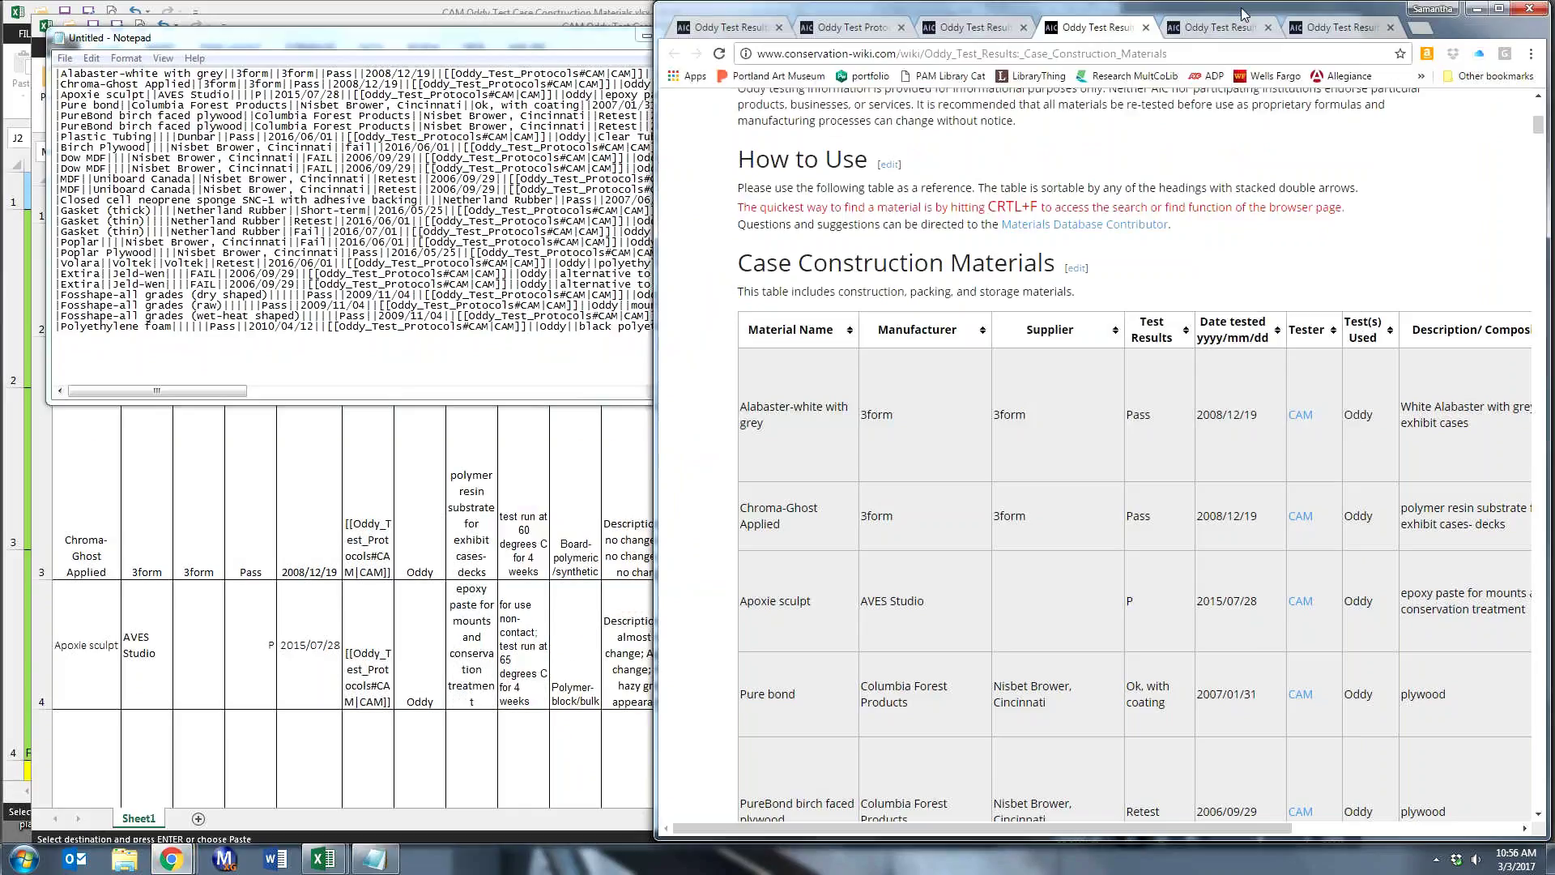
pyautogui.moveTo(1243, 14); pyautogui.dragTo(1209, 14)
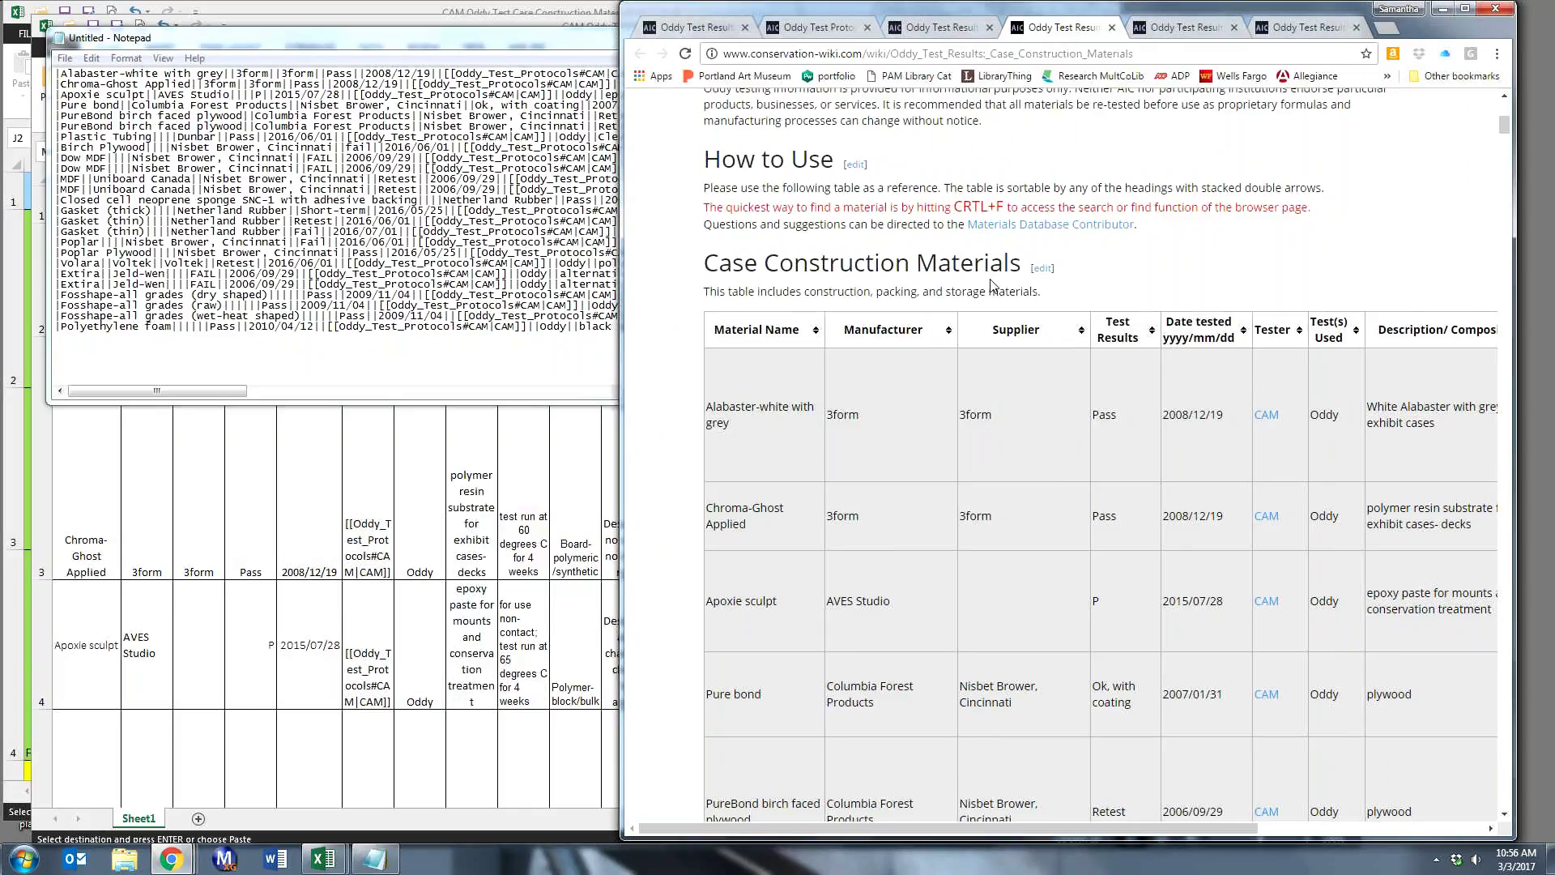
pyautogui.click(1042, 270)
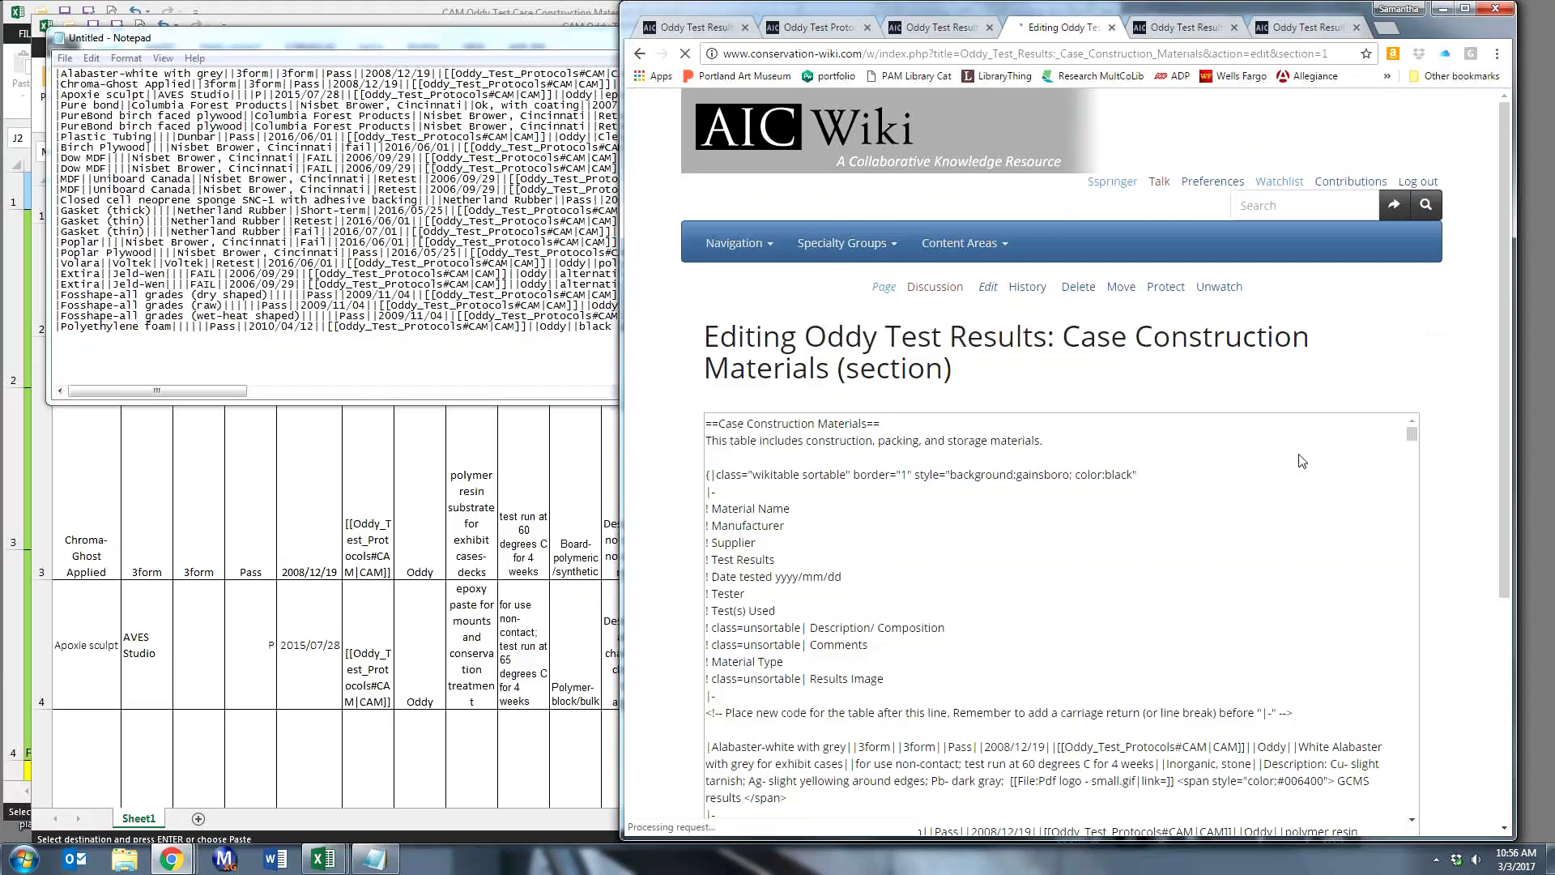
pyautogui.scroll(-3, 932, 519)
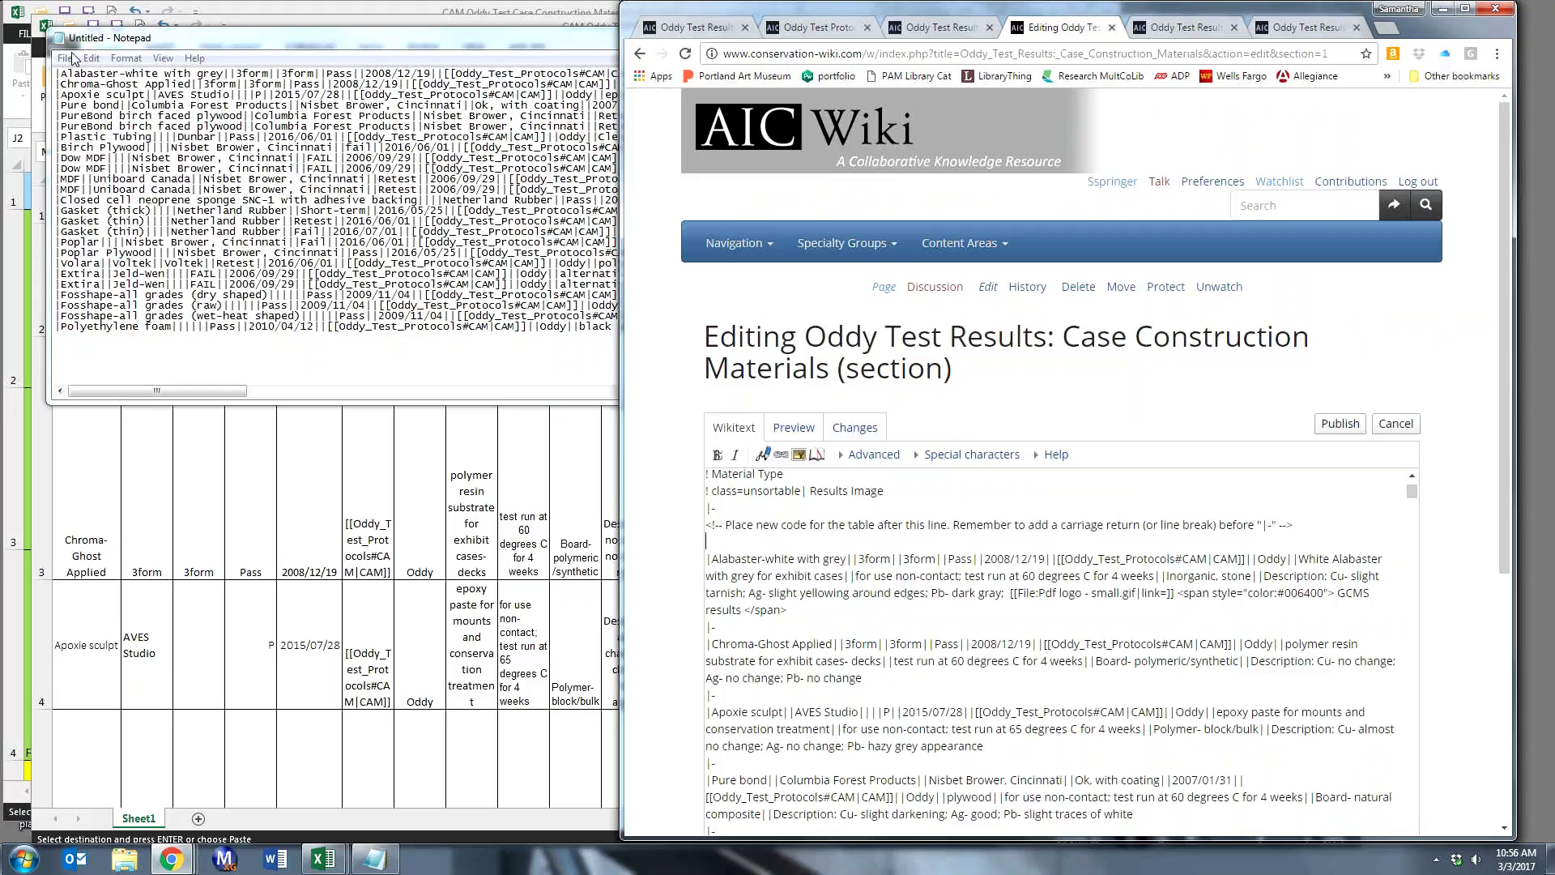
pyautogui.click(58, 75)
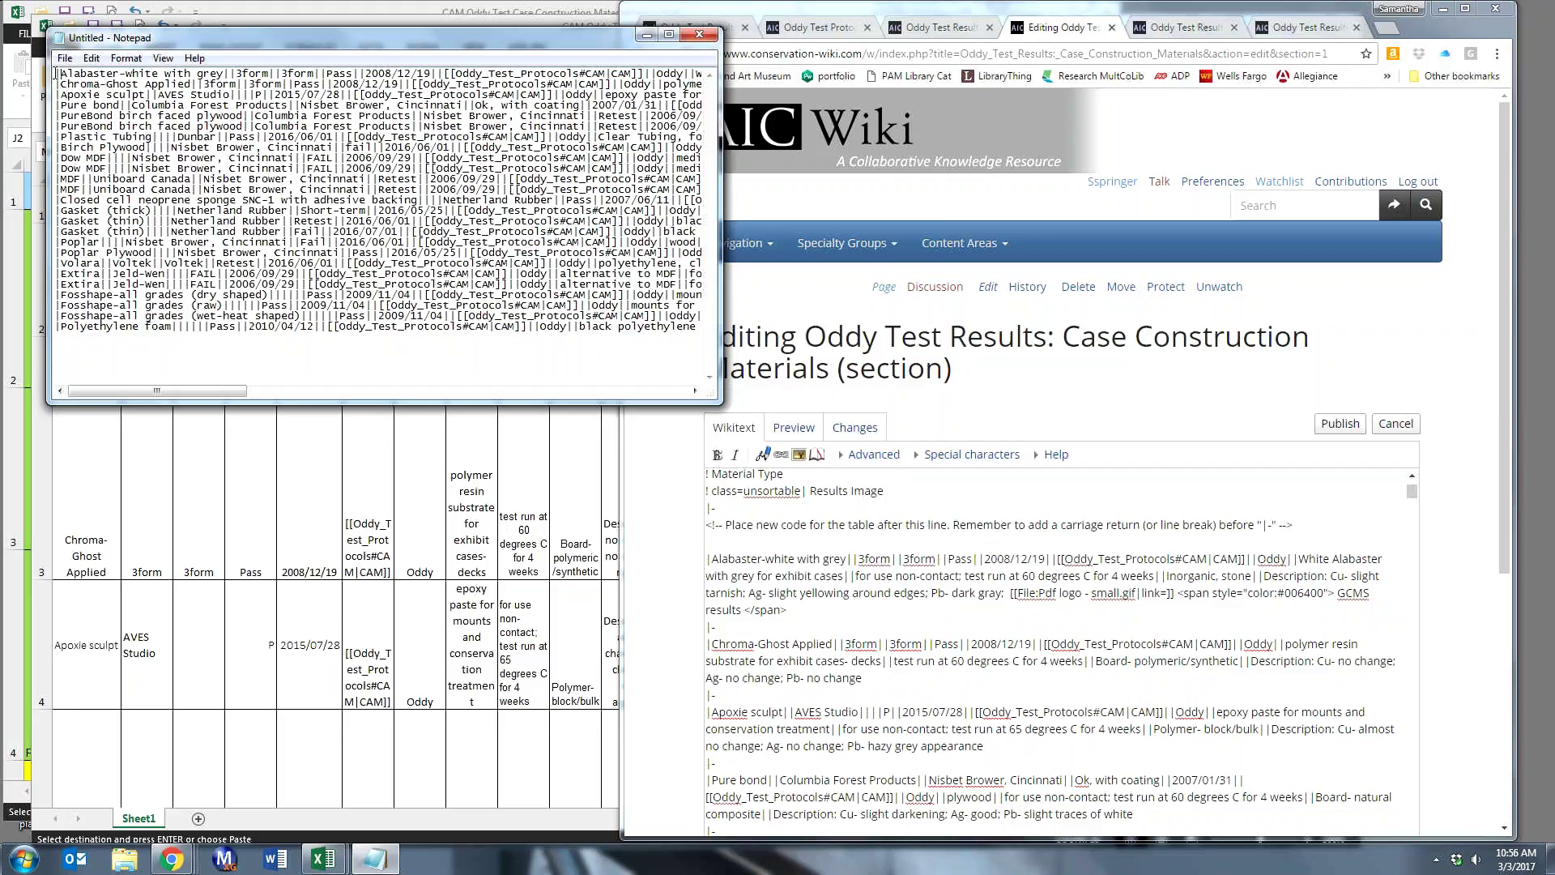
# - Copy the Alabaster-white, Chroma-Ghost Applied and Apoxie sculpt rows from Notepad, ready to paste into the wikitext
pyautogui.moveTo(55, 74); pyautogui.dragTo(428, 105)
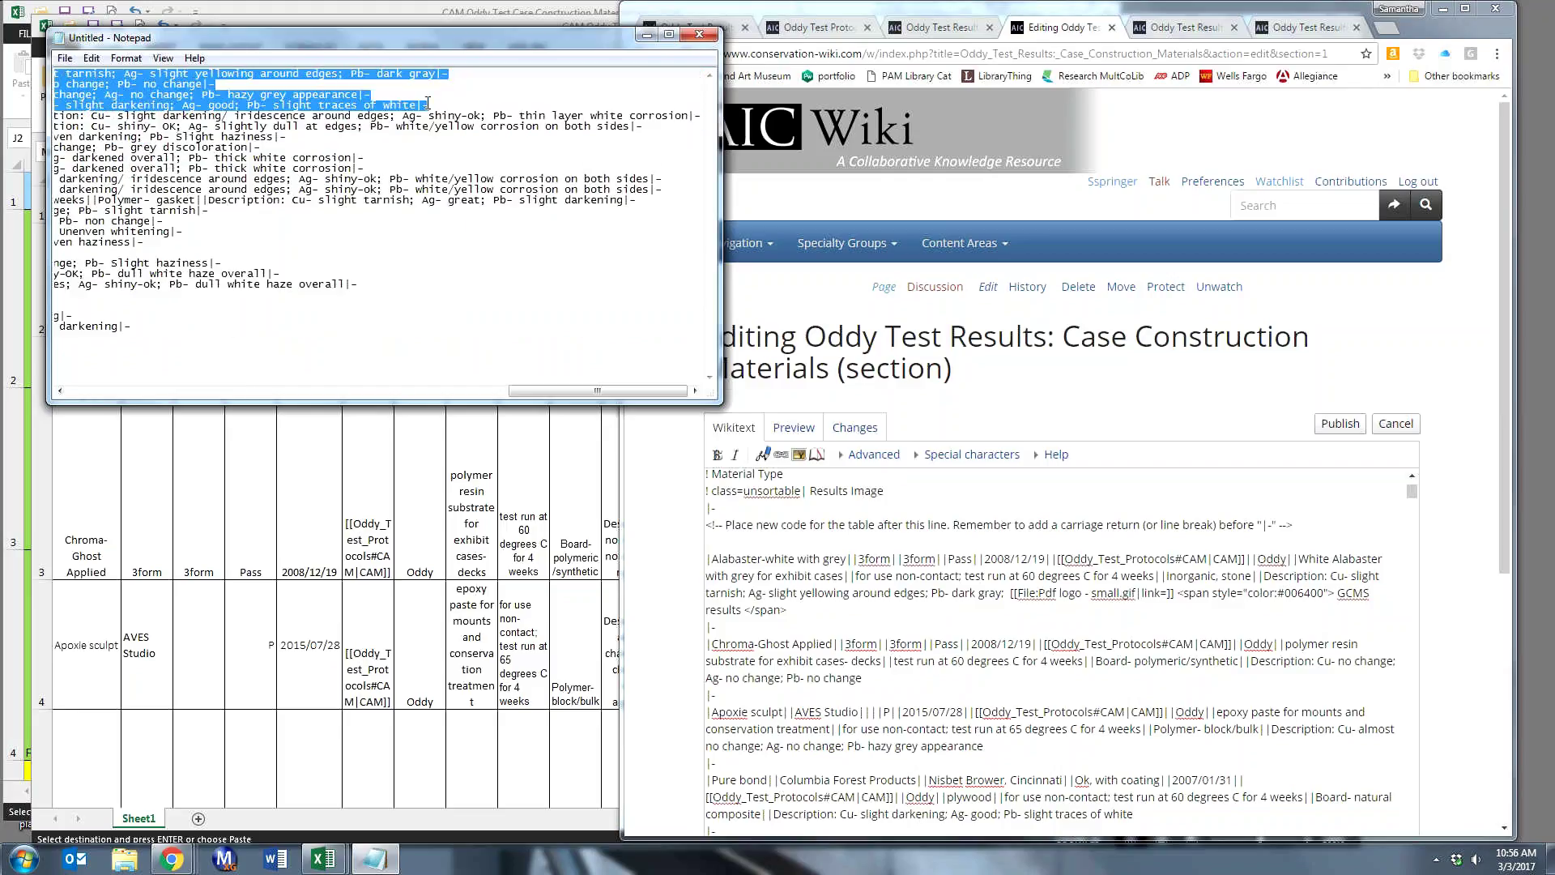
pyautogui.click(427, 104)
pyautogui.moveTo(55, 105); pyautogui.dragTo(371, 104)
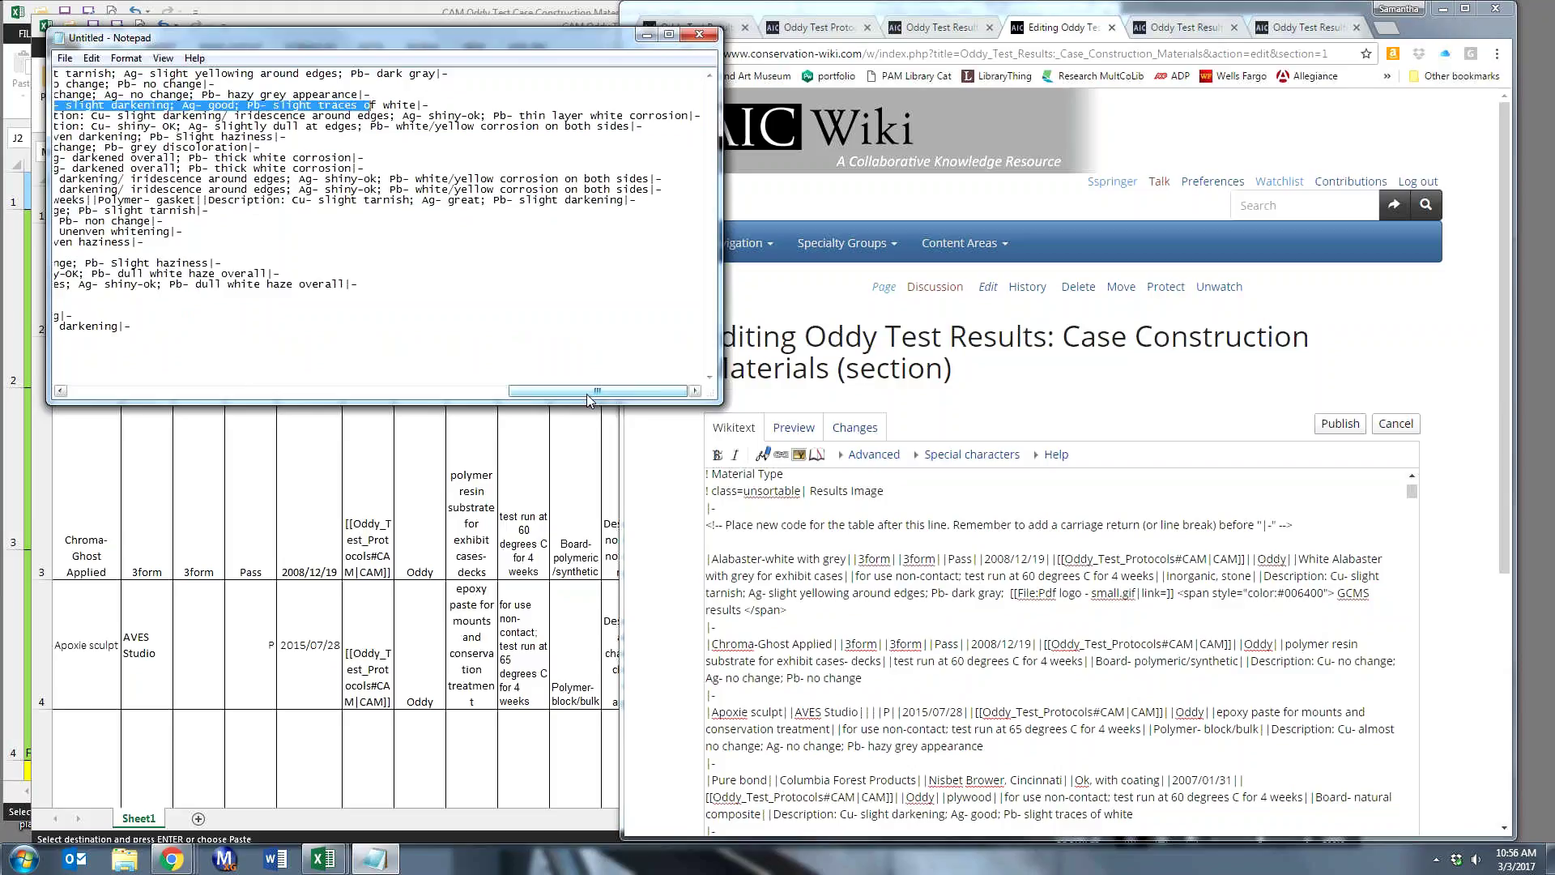
pyautogui.moveTo(586, 394); pyautogui.dragTo(146, 393)
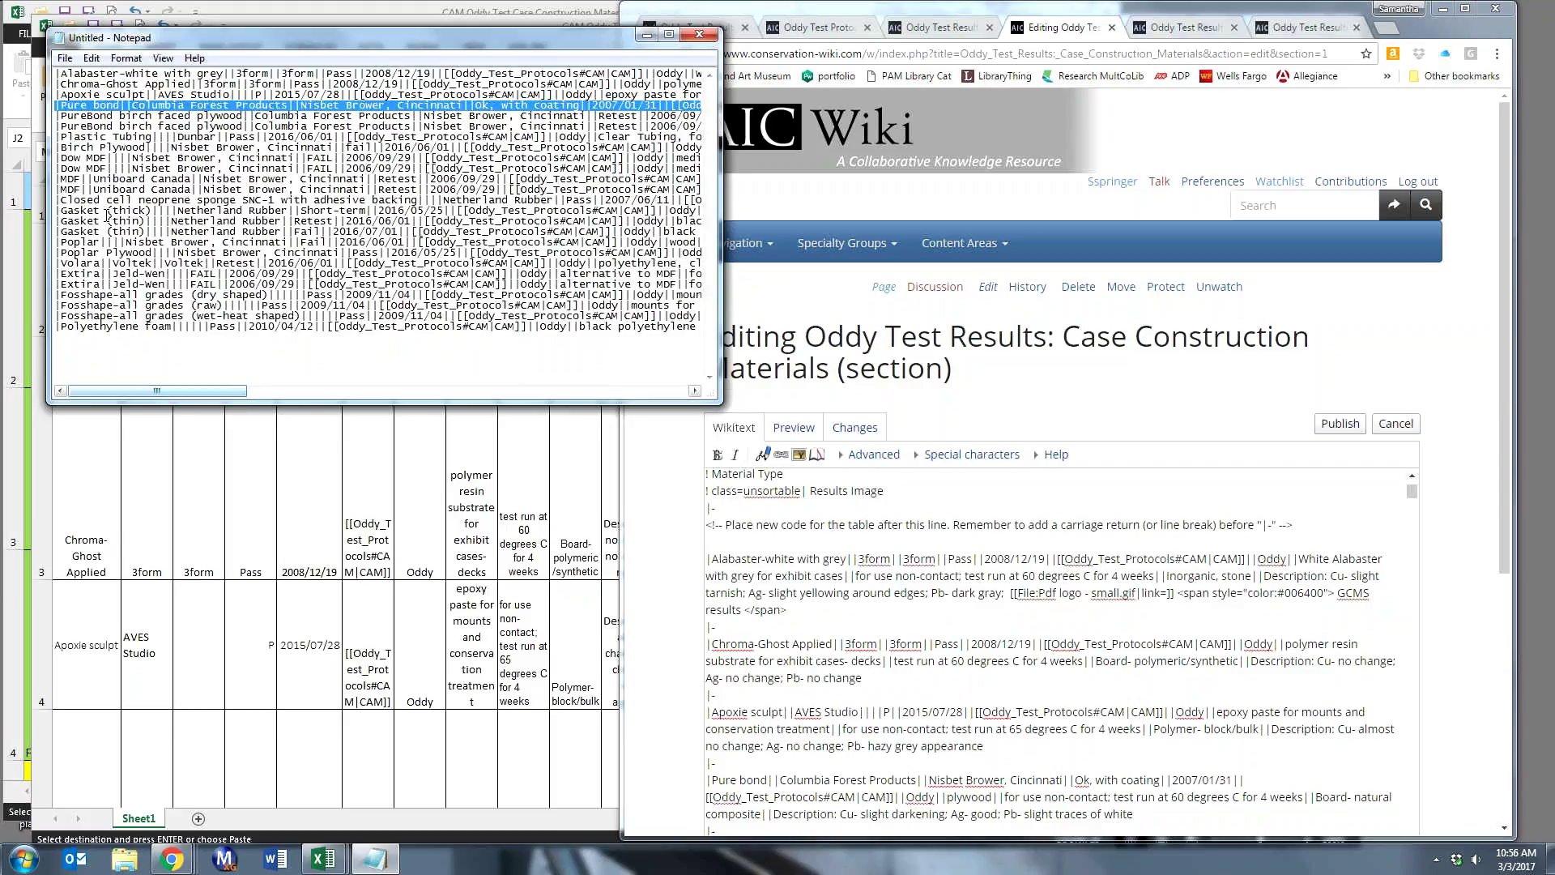
pyautogui.press('Up')
pyautogui.press('Up')
pyautogui.press('Left')
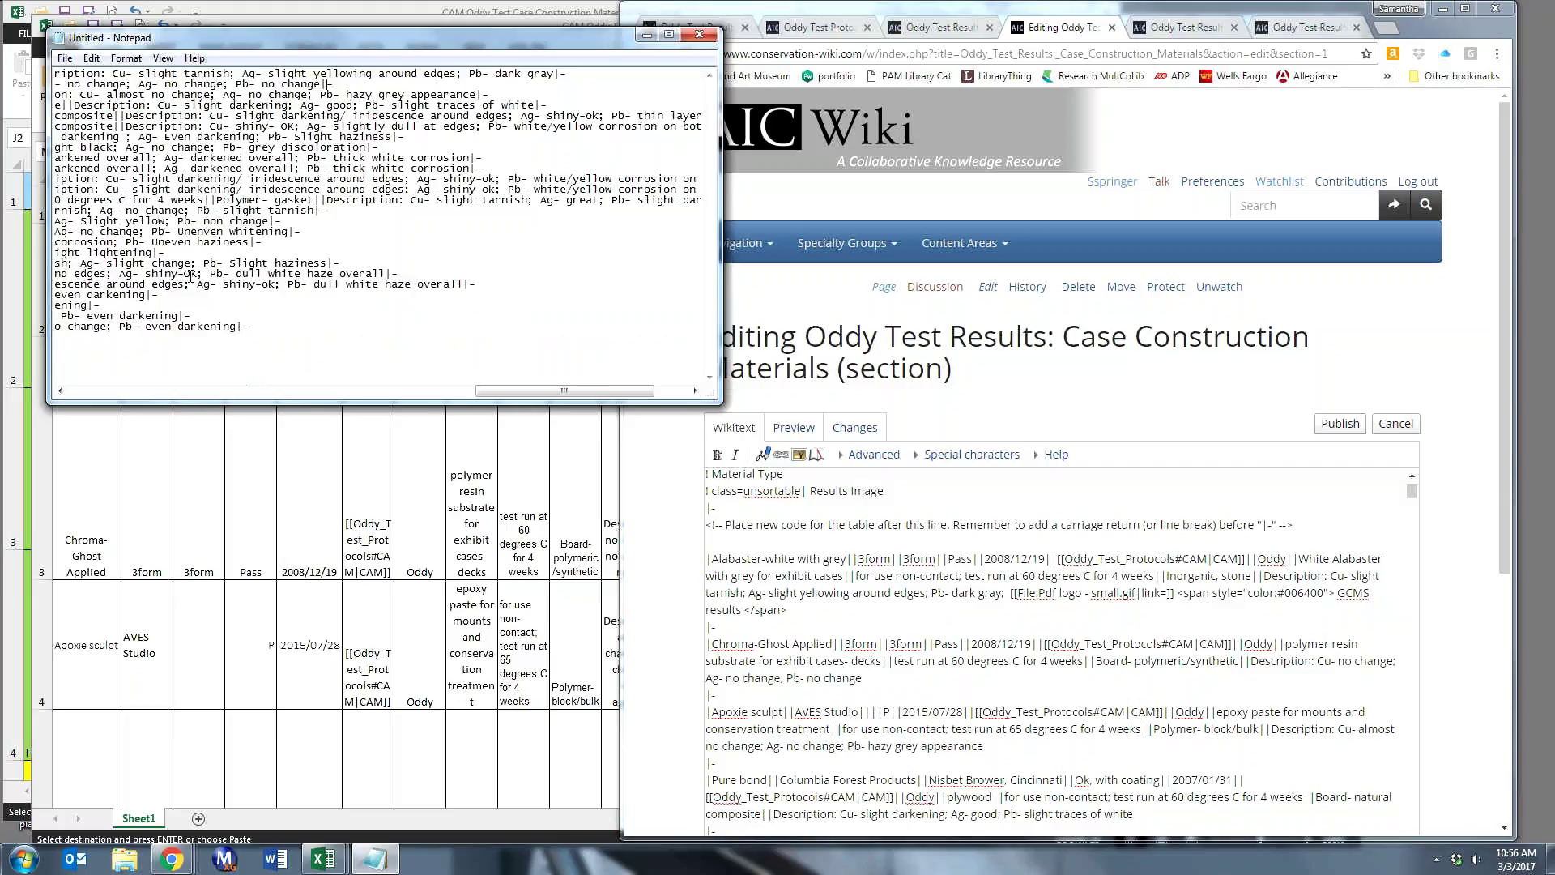
pyautogui.hotkey('ctrl', 'Left')
pyautogui.hotkey('ctrl', 'Left')
pyautogui.hotkey('ctrl', 'Left')
pyautogui.hotkey('ctrl', 'Left')
pyautogui.hotkey('ctrl', 'Left')
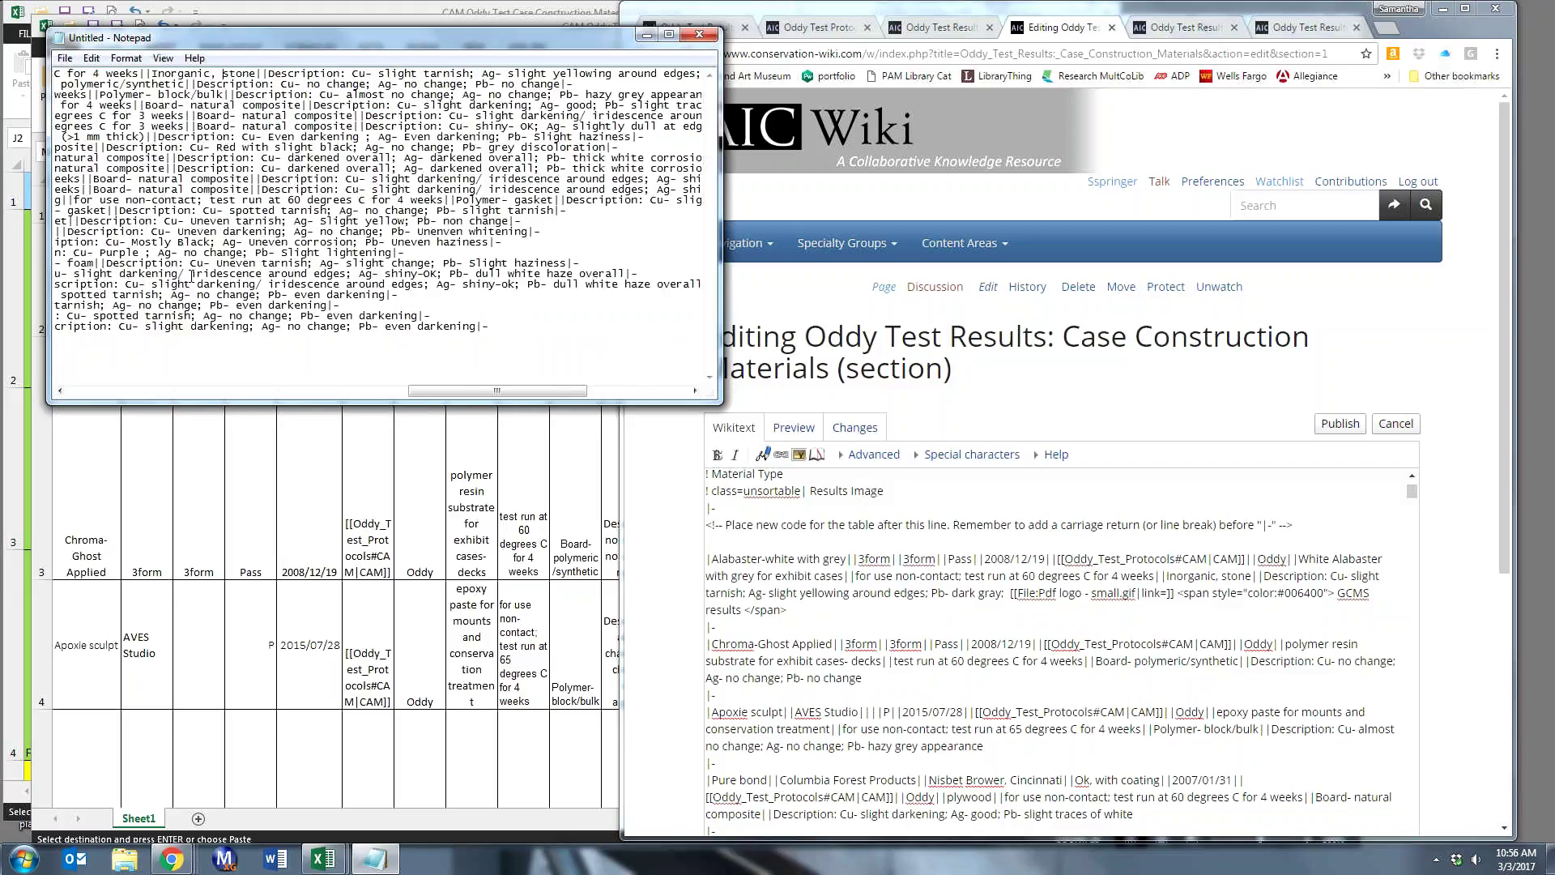
pyautogui.hotkey('ctrl', 'Left')
pyautogui.hotkey('ctrl', 'Left')
pyautogui.hotkey('ctrl', 'Left')
pyautogui.hotkey('ctrl', 'Left')
pyautogui.hotkey('ctrl', 'Left')
pyautogui.hotkey('ctrl', 'Left')
pyautogui.hotkey('ctrl', 'Left')
pyautogui.hotkey('ctrl', 'Left')
pyautogui.hotkey('ctrl', 'Left')
pyautogui.hotkey('ctrl', 'Left')
pyautogui.hotkey('ctrl', 'Left')
pyautogui.hotkey('ctrl', 'Left')
pyautogui.hotkey('ctrl', 'Left')
pyautogui.hotkey('ctrl', 'Left')
pyautogui.hotkey('ctrl', 'Left')
pyautogui.hotkey('ctrl', 'Left')
pyautogui.hotkey('ctrl', 'Left')
pyautogui.hotkey('ctrl', 'Left')
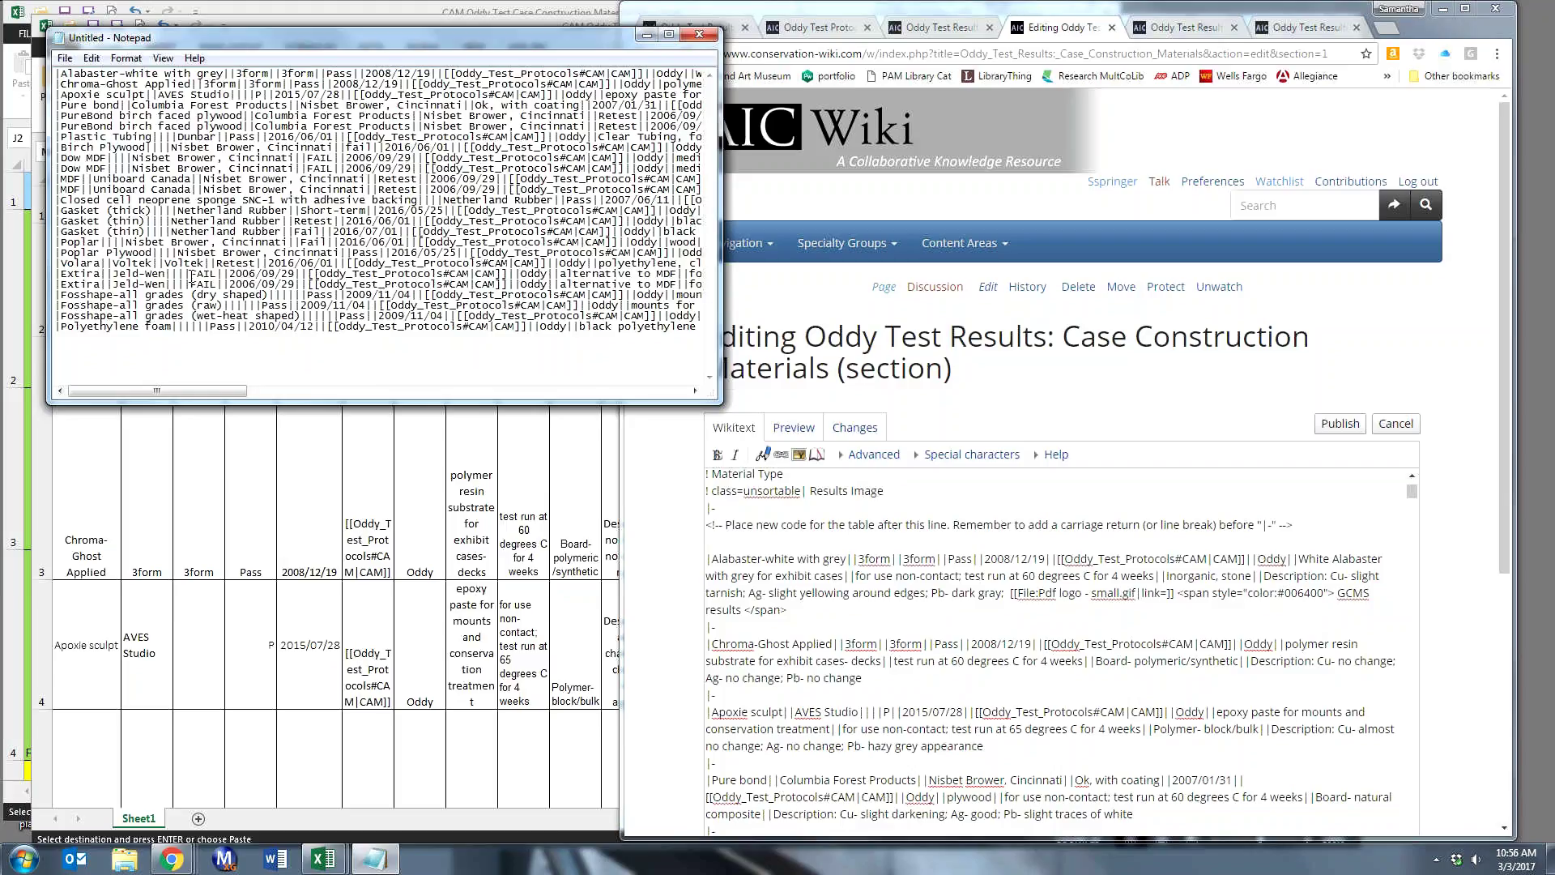
pyautogui.hotkey('shift', 'Down')
pyautogui.hotkey('shift', 'Down')
pyautogui.hotkey('shift', 'Down')
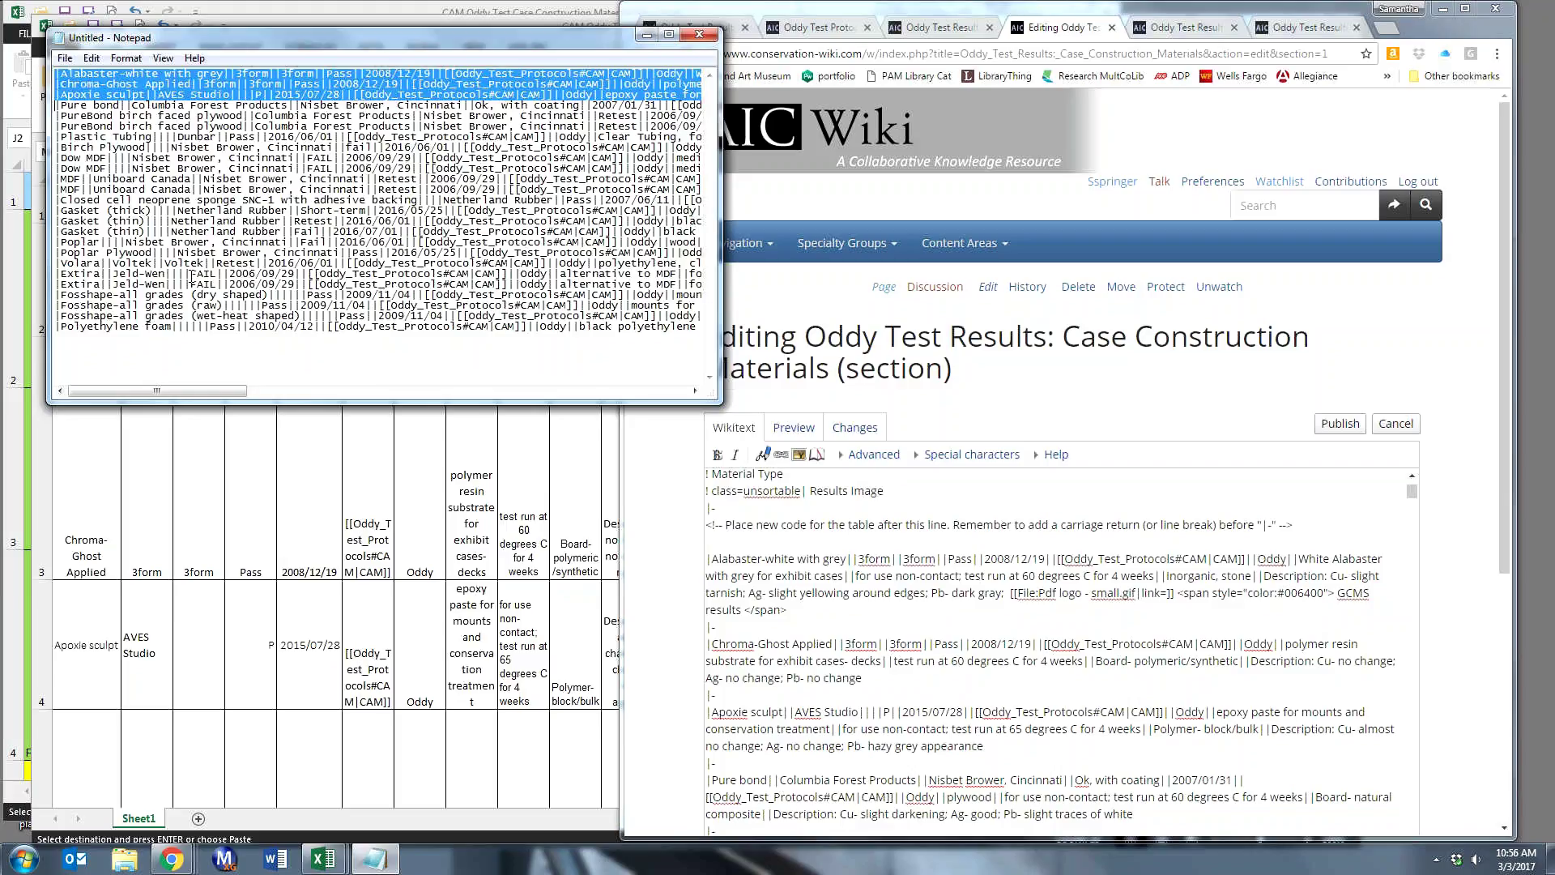
pyautogui.hotkey('ctrl', 'c')
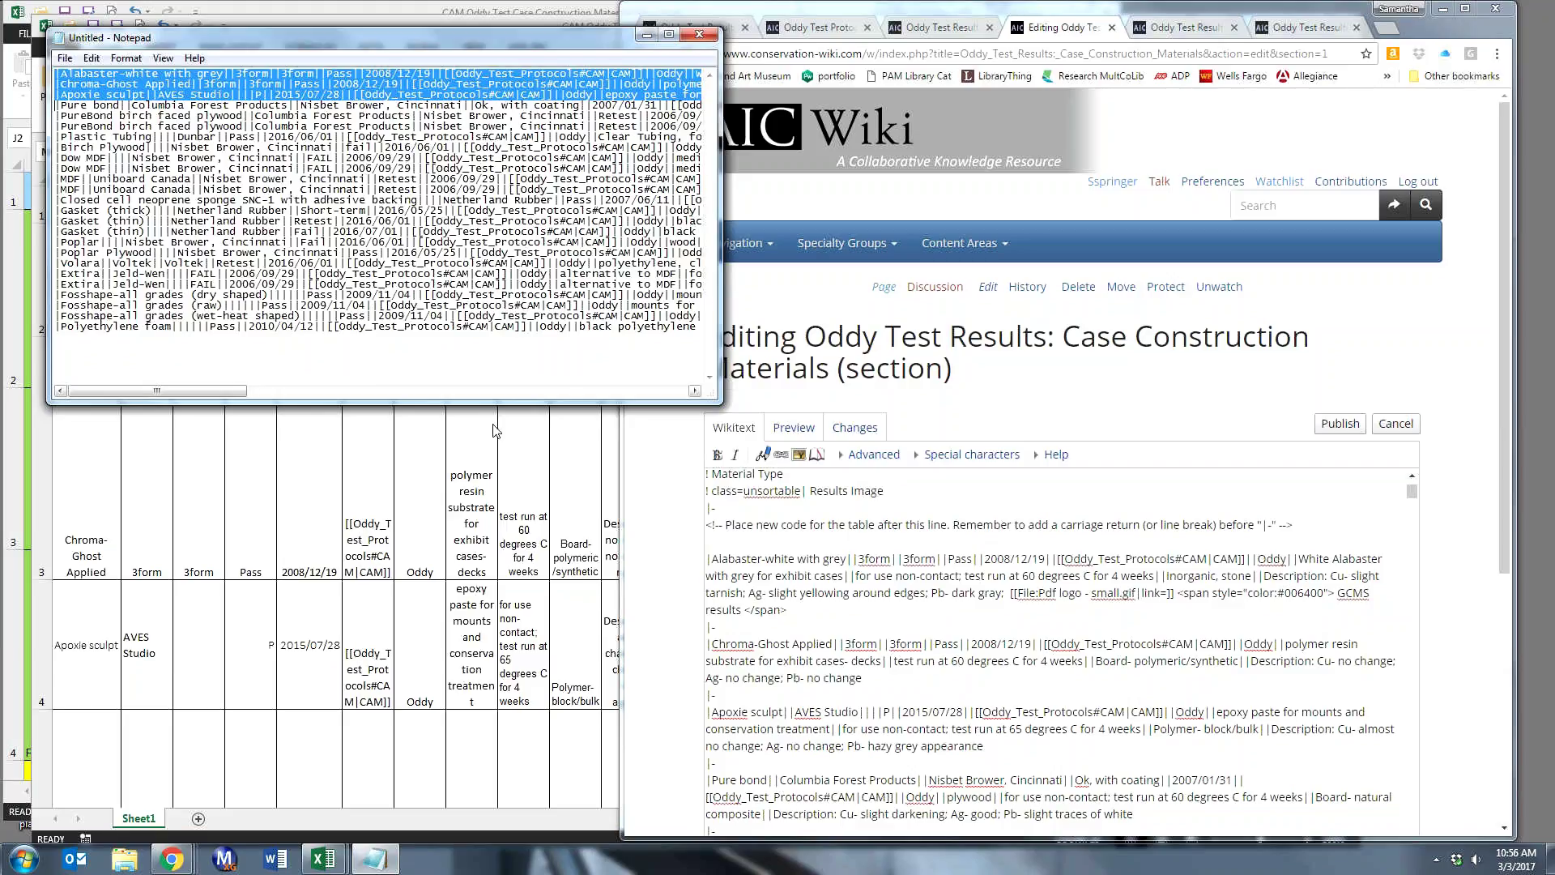
pyautogui.click(812, 541)
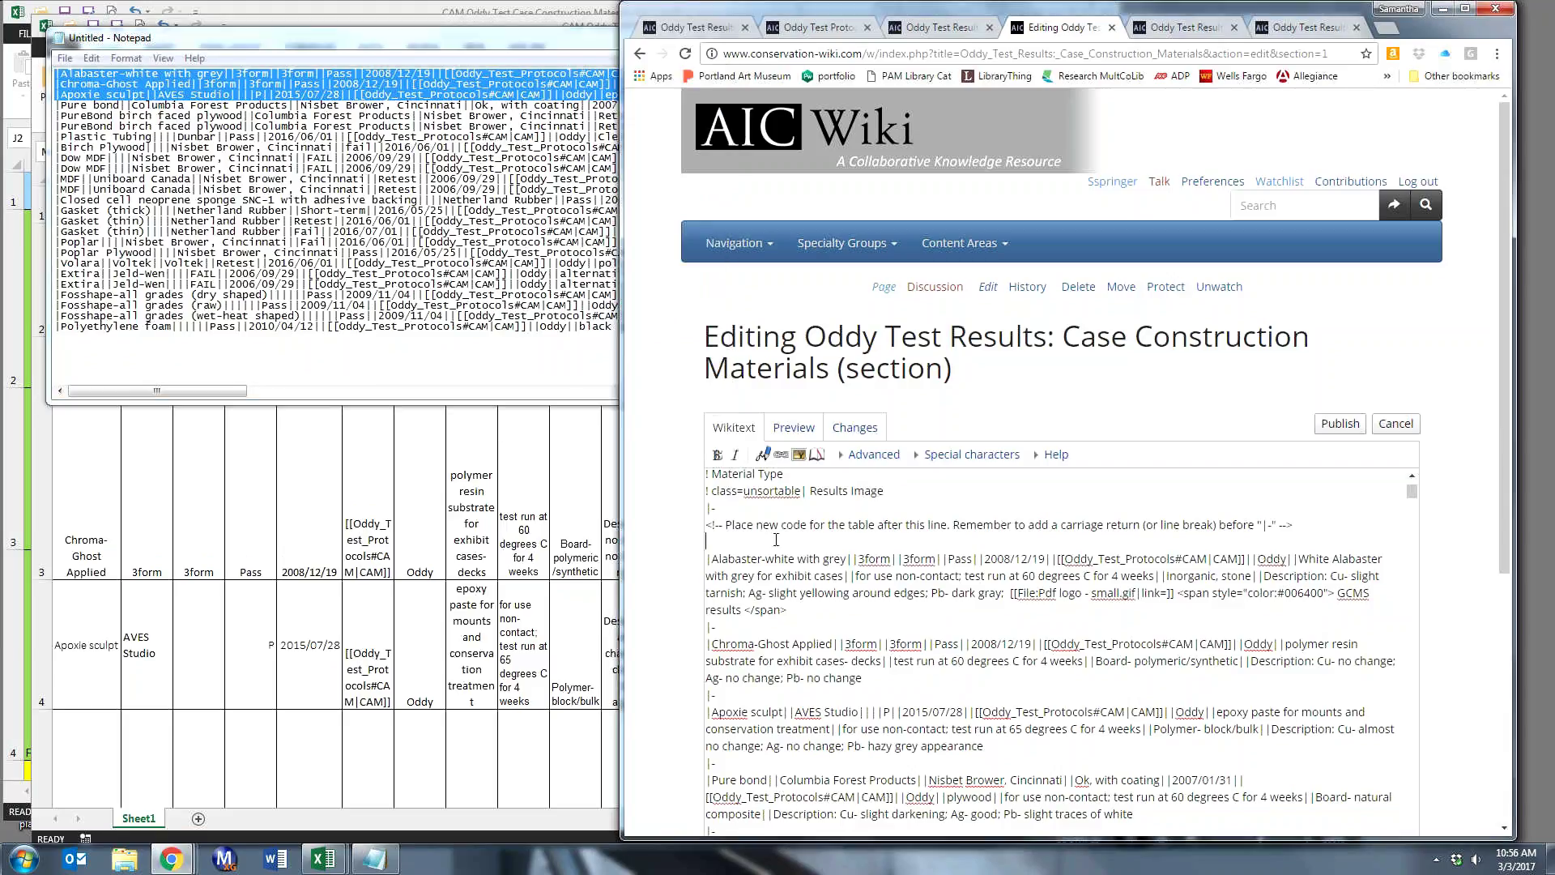
# - Paste the three copied rows into the wikitext and break the line after the first row
pyautogui.hotkey('ctrl', 'v')
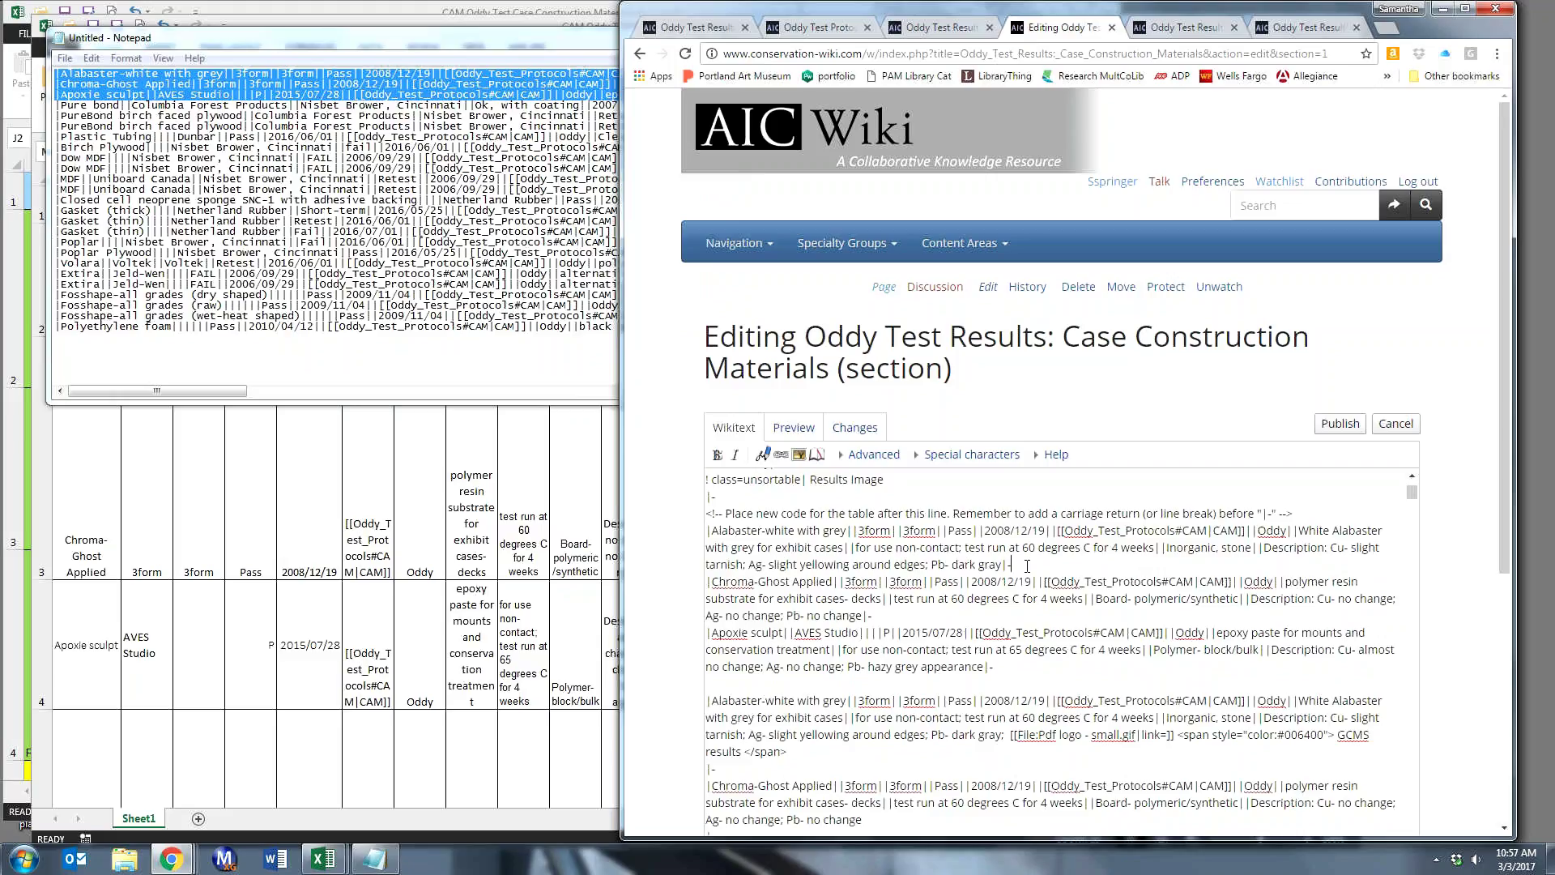
pyautogui.press('Return')
pyautogui.hotkey('alt', 'Tab')
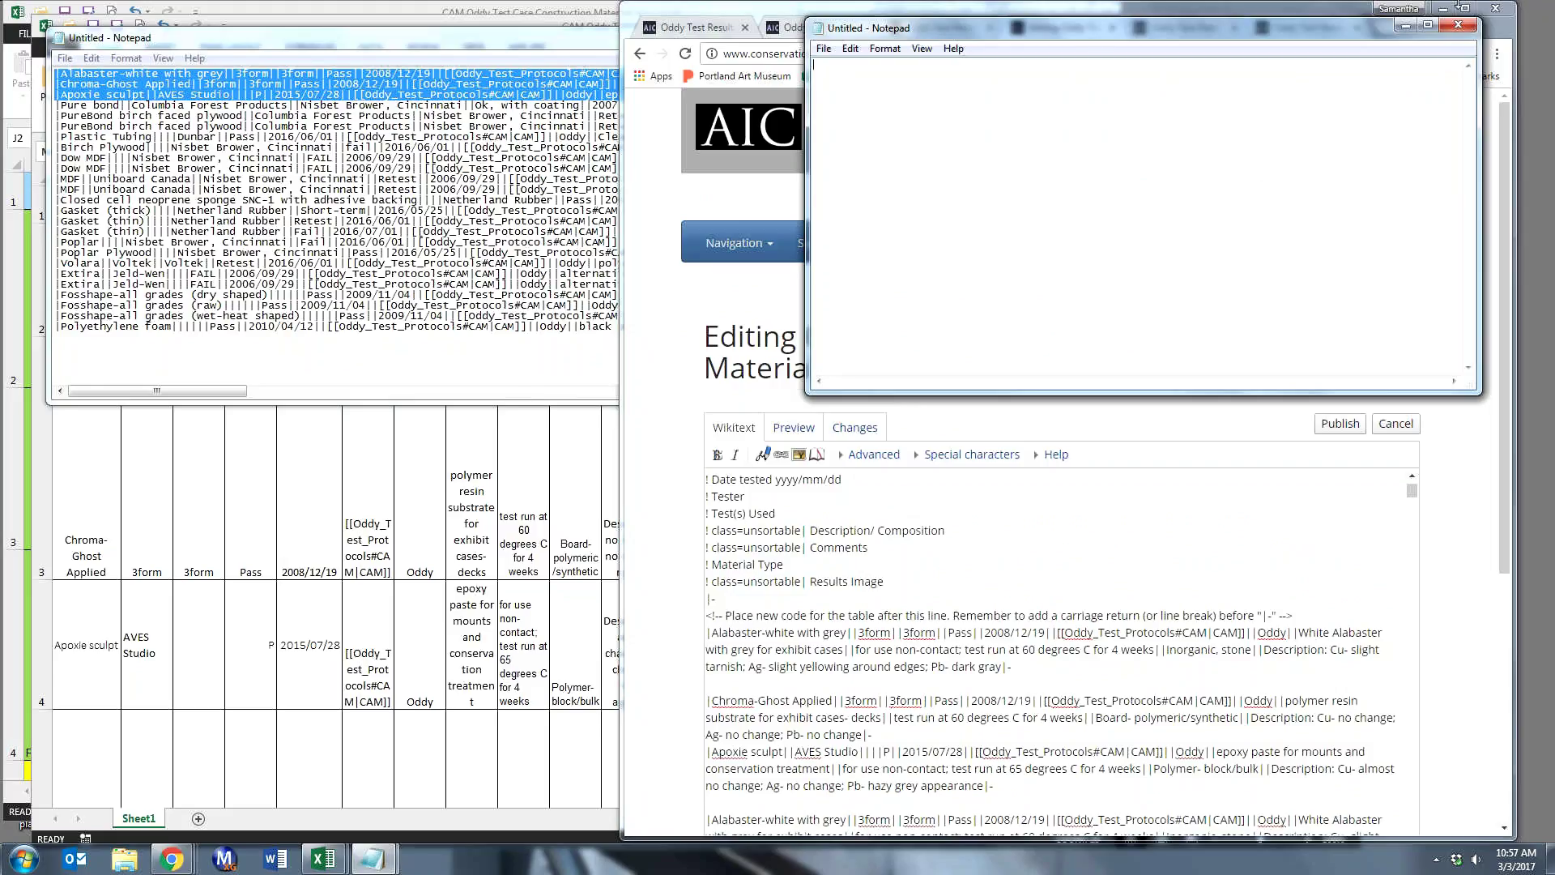
pyautogui.click(1458, 8)
pyautogui.scroll(-2, 1003, 692)
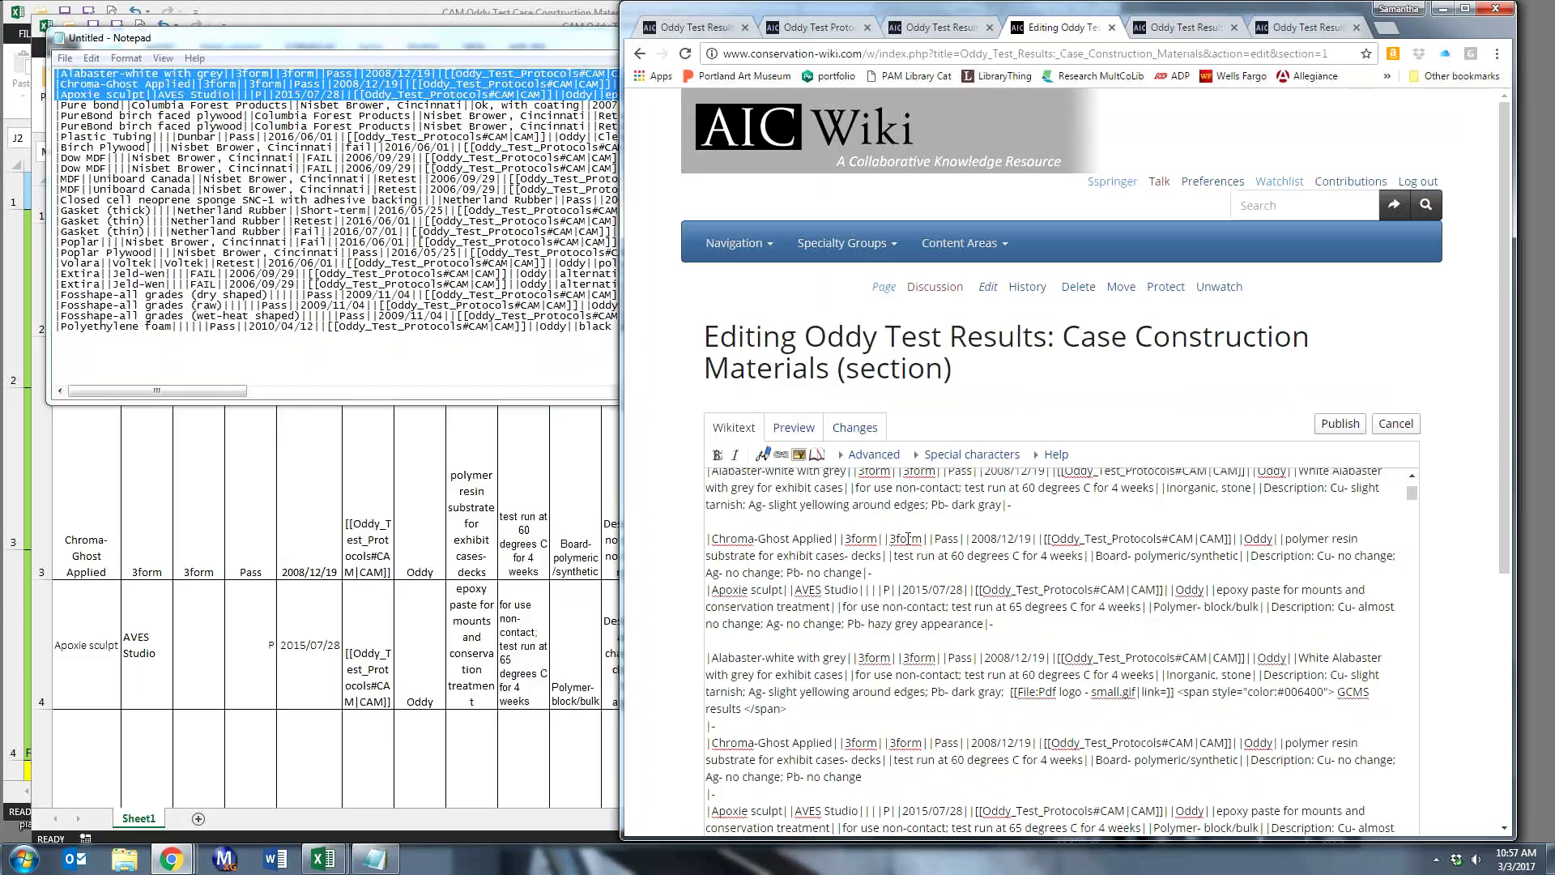
pyautogui.scroll(1, 908, 538)
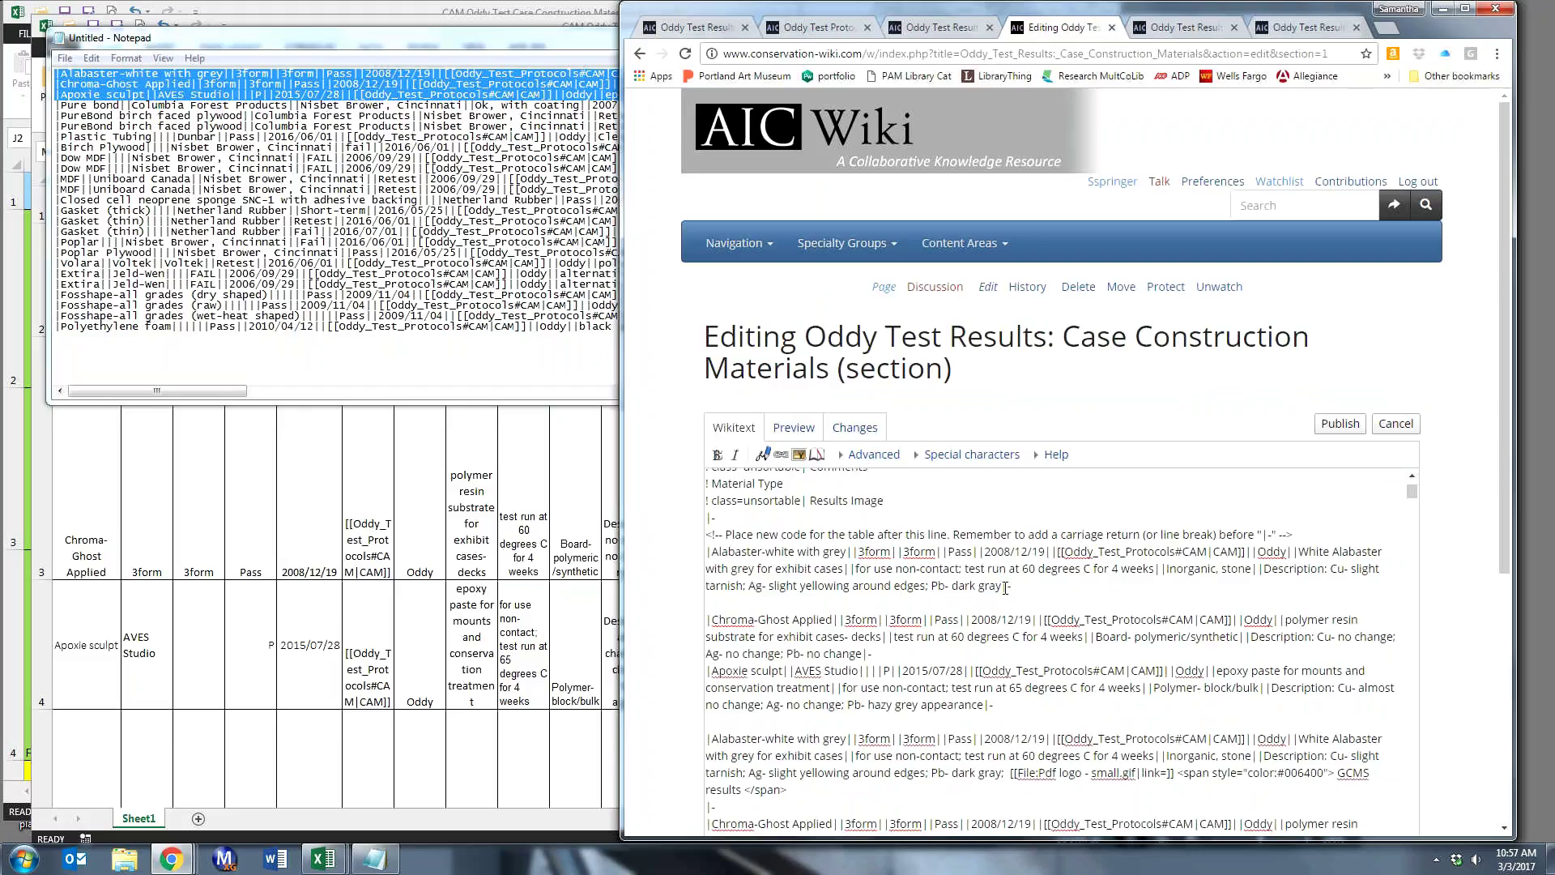
# - Put the first row separator on its own line and remove the blank line before Chroma-Ghost Applied
pyautogui.press('Return')
pyautogui.scroll(1, 1005, 587)
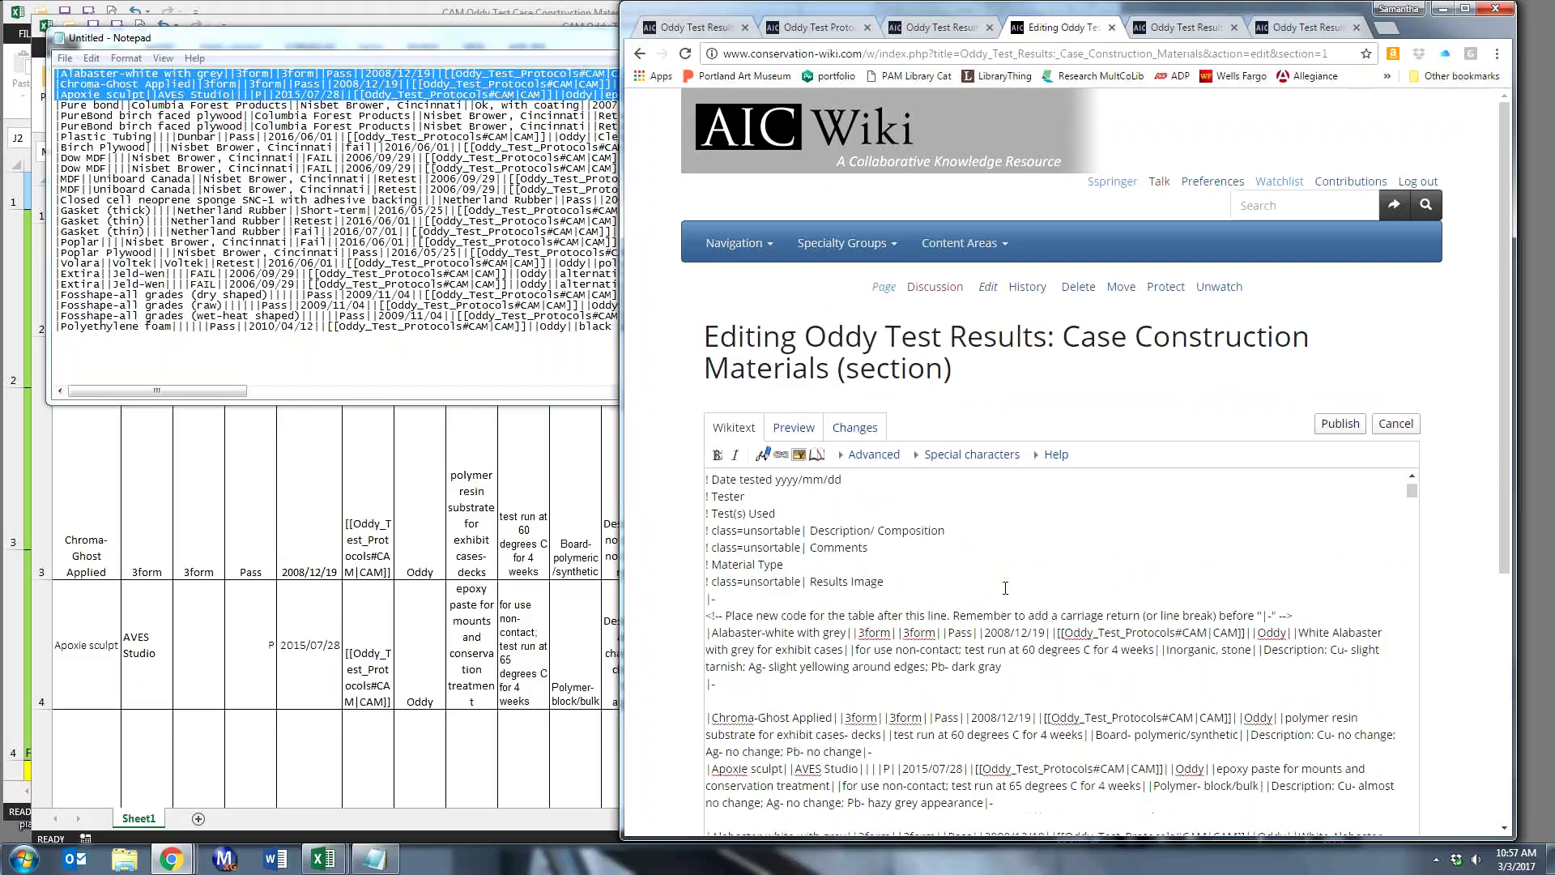
pyautogui.press('Down')
pyautogui.press('Delete')
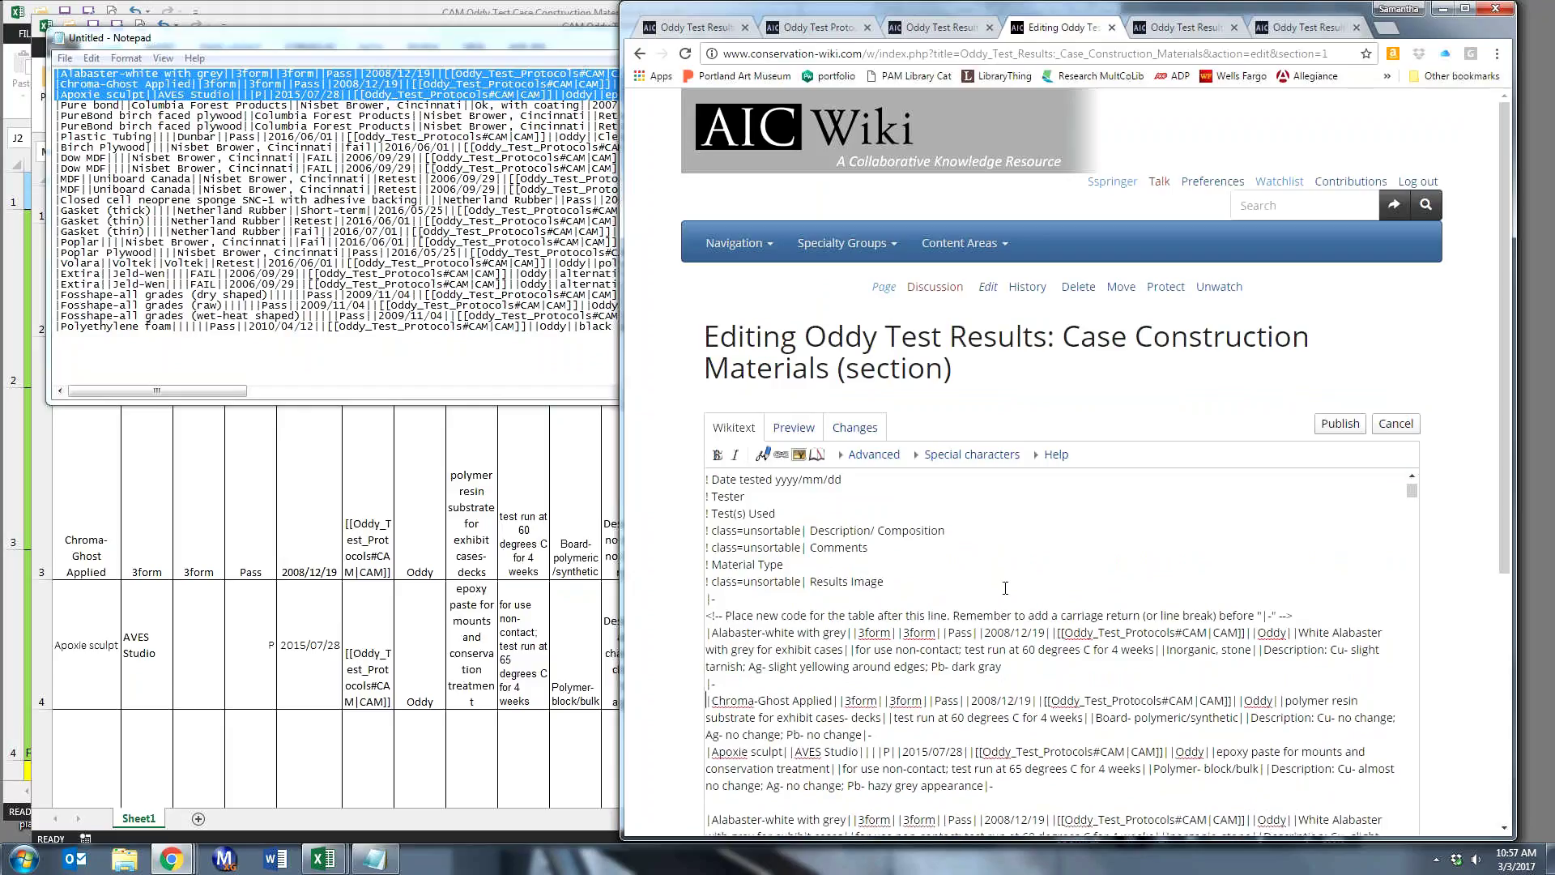
pyautogui.scroll(-2, 1021, 599)
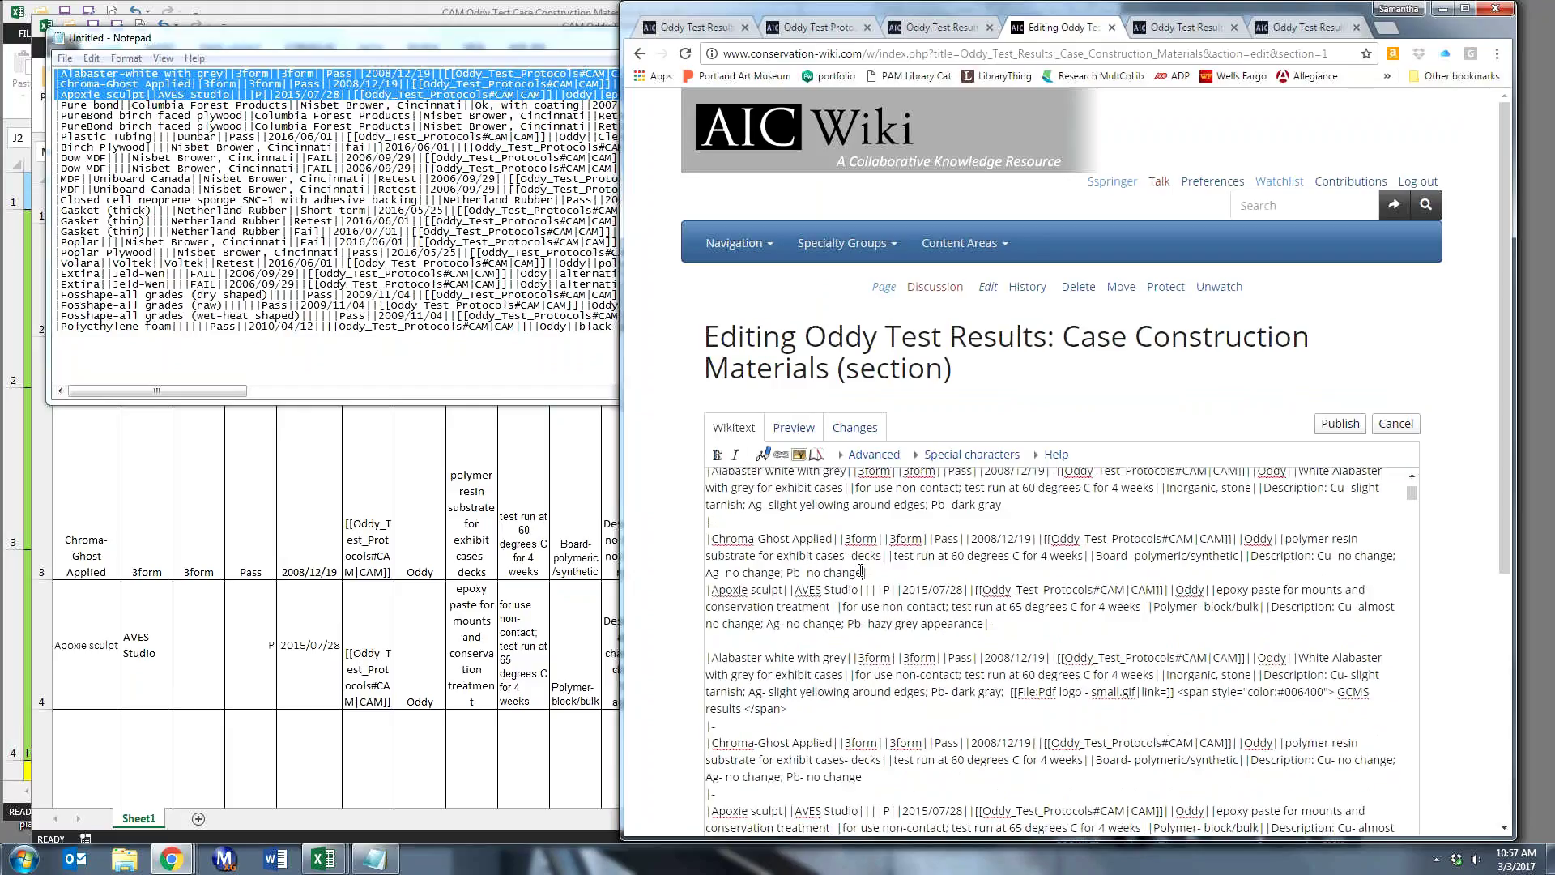
# - Move the separators after 'Pb- no change' and 'hazy grey appearance' onto their own lines
pyautogui.click(861, 571)
pyautogui.press('Return')
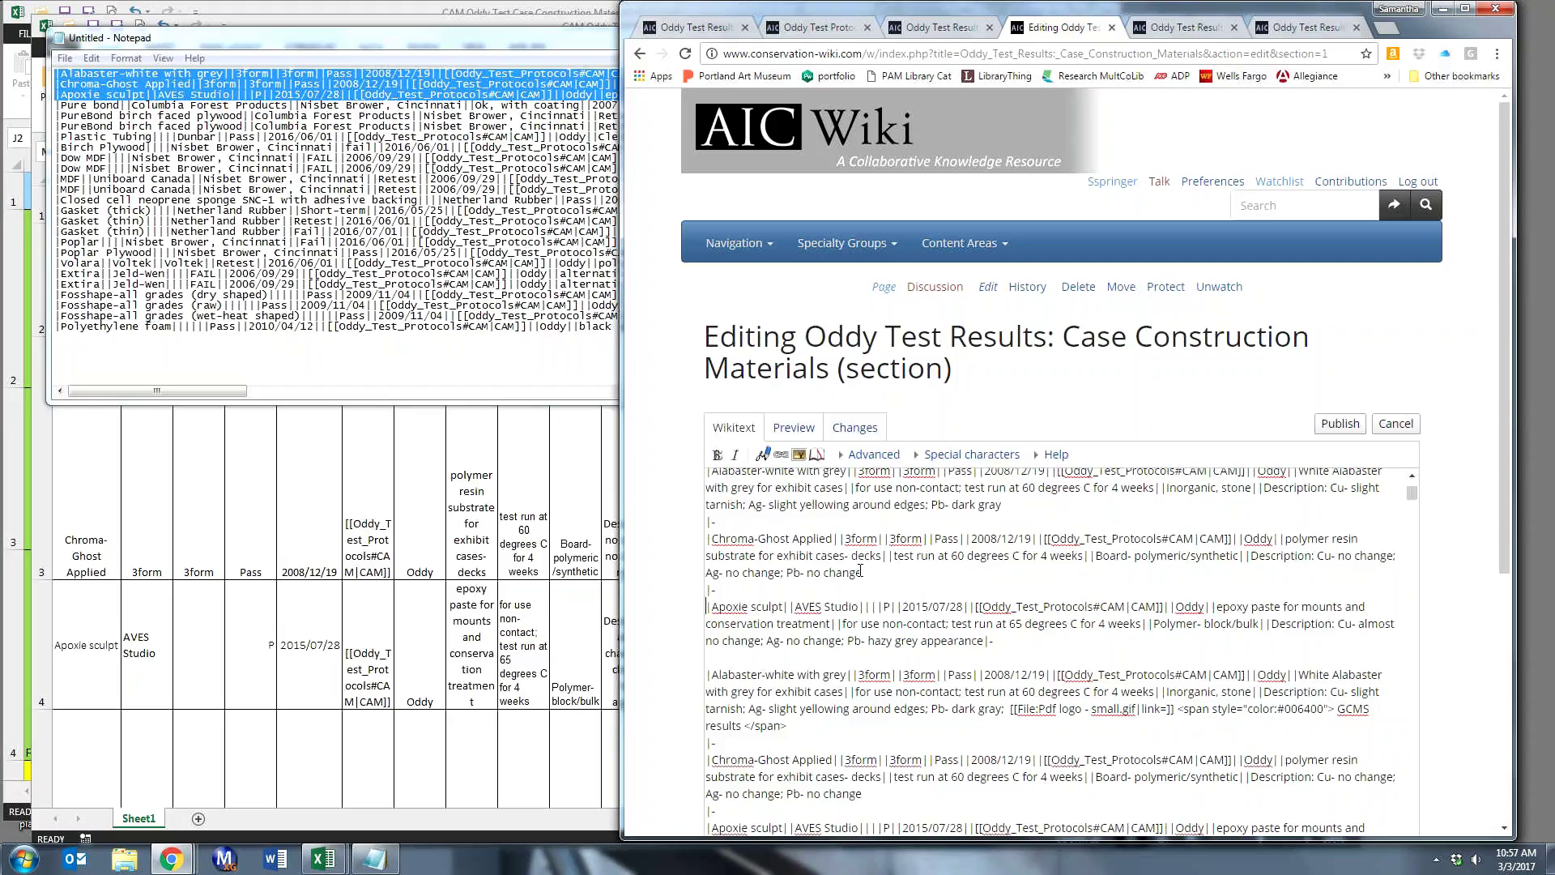
pyautogui.press('Down')
pyautogui.press('Down')
pyautogui.press('Down')
pyautogui.press('Left')
pyautogui.press('Left')
pyautogui.press('Return')
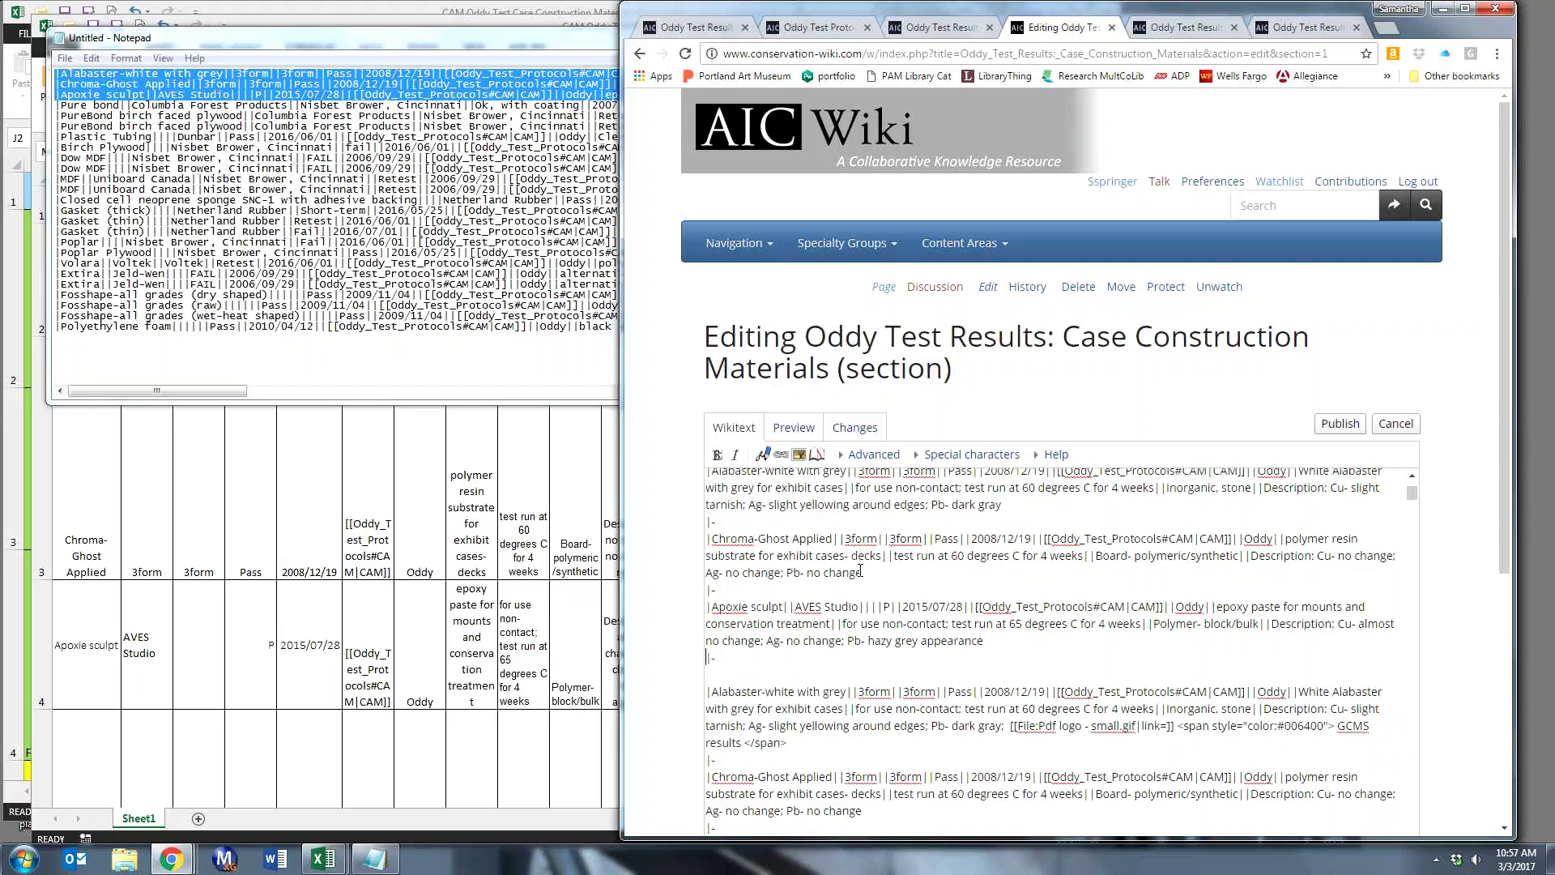
pyautogui.press('Down')
pyautogui.press('BackSpace')
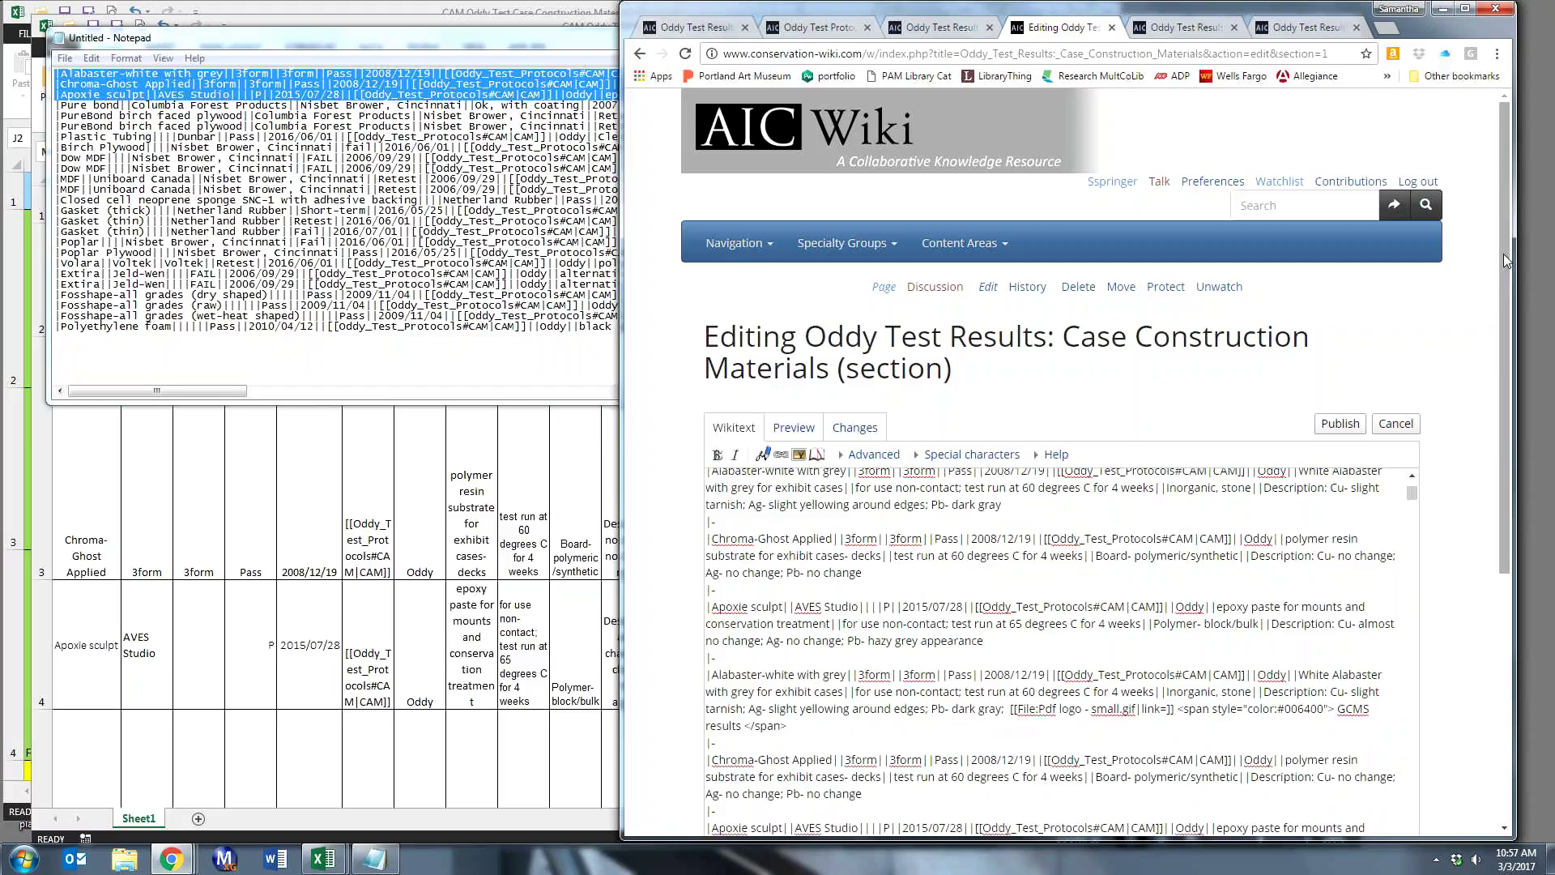
pyautogui.scroll(-1, 1503, 254)
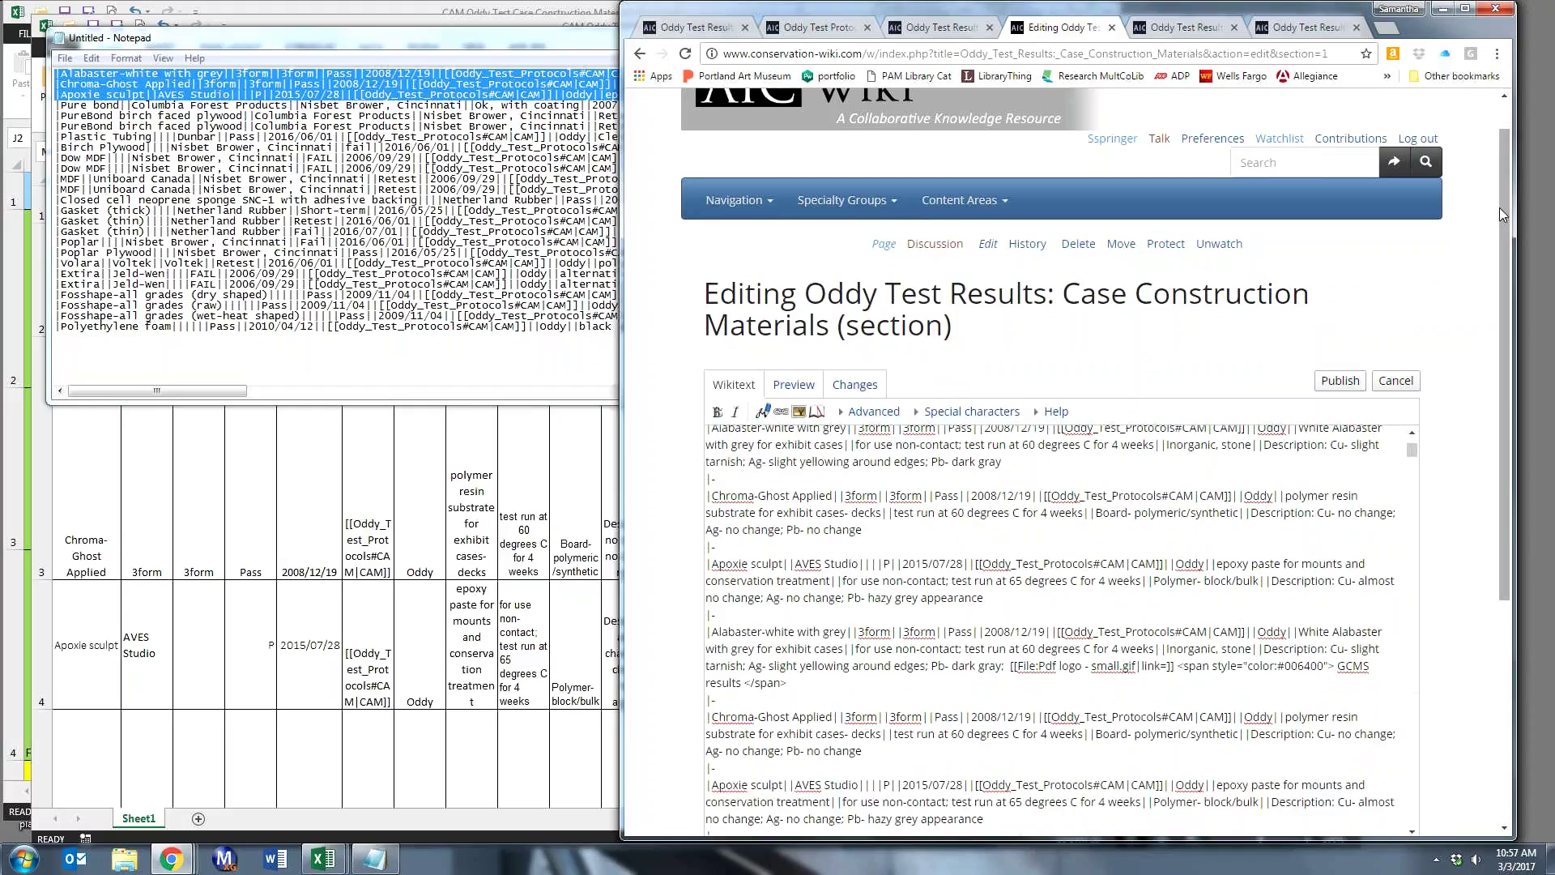
pyautogui.moveTo(1500, 209); pyautogui.dragTo(1504, 437)
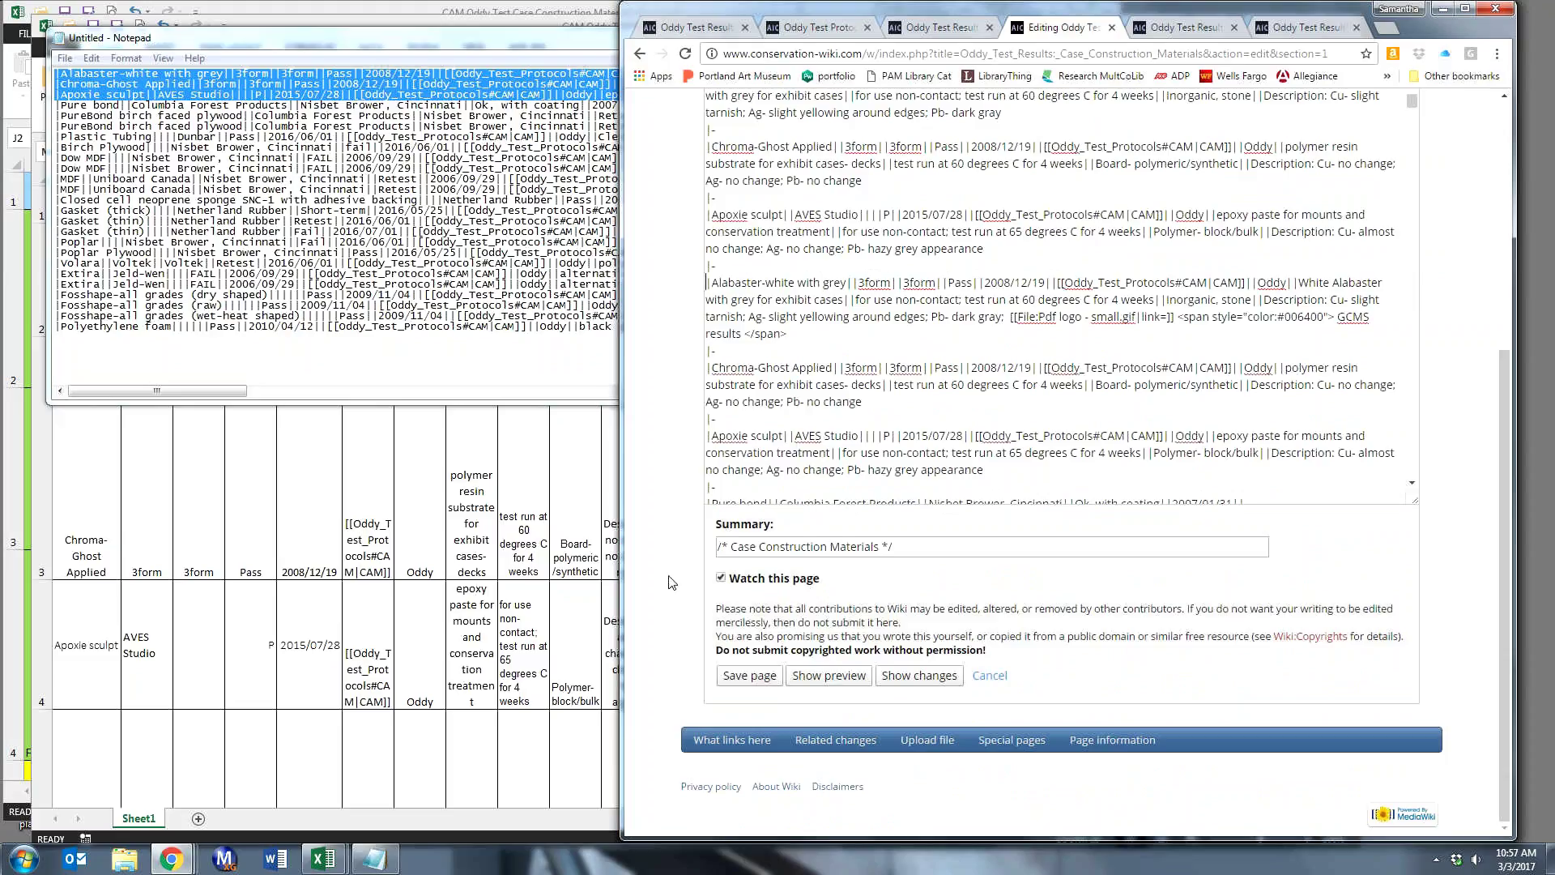
# - Preview the edit in a larger browser window and scroll to the table showing the three new rows
pyautogui.click(803, 679)
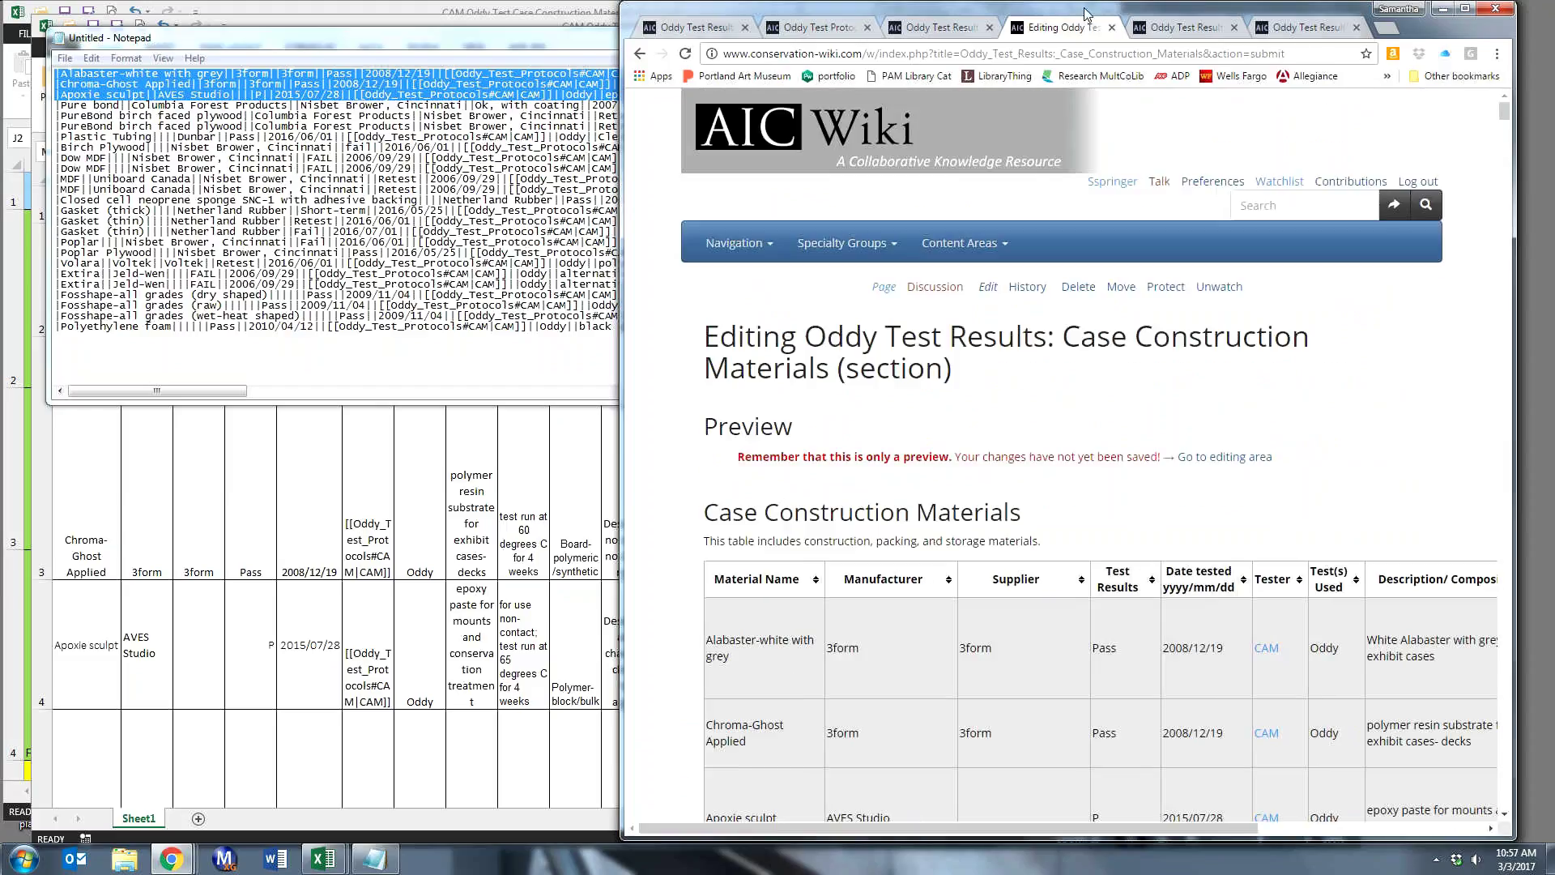
pyautogui.moveTo(1085, 13); pyautogui.dragTo(784, 85)
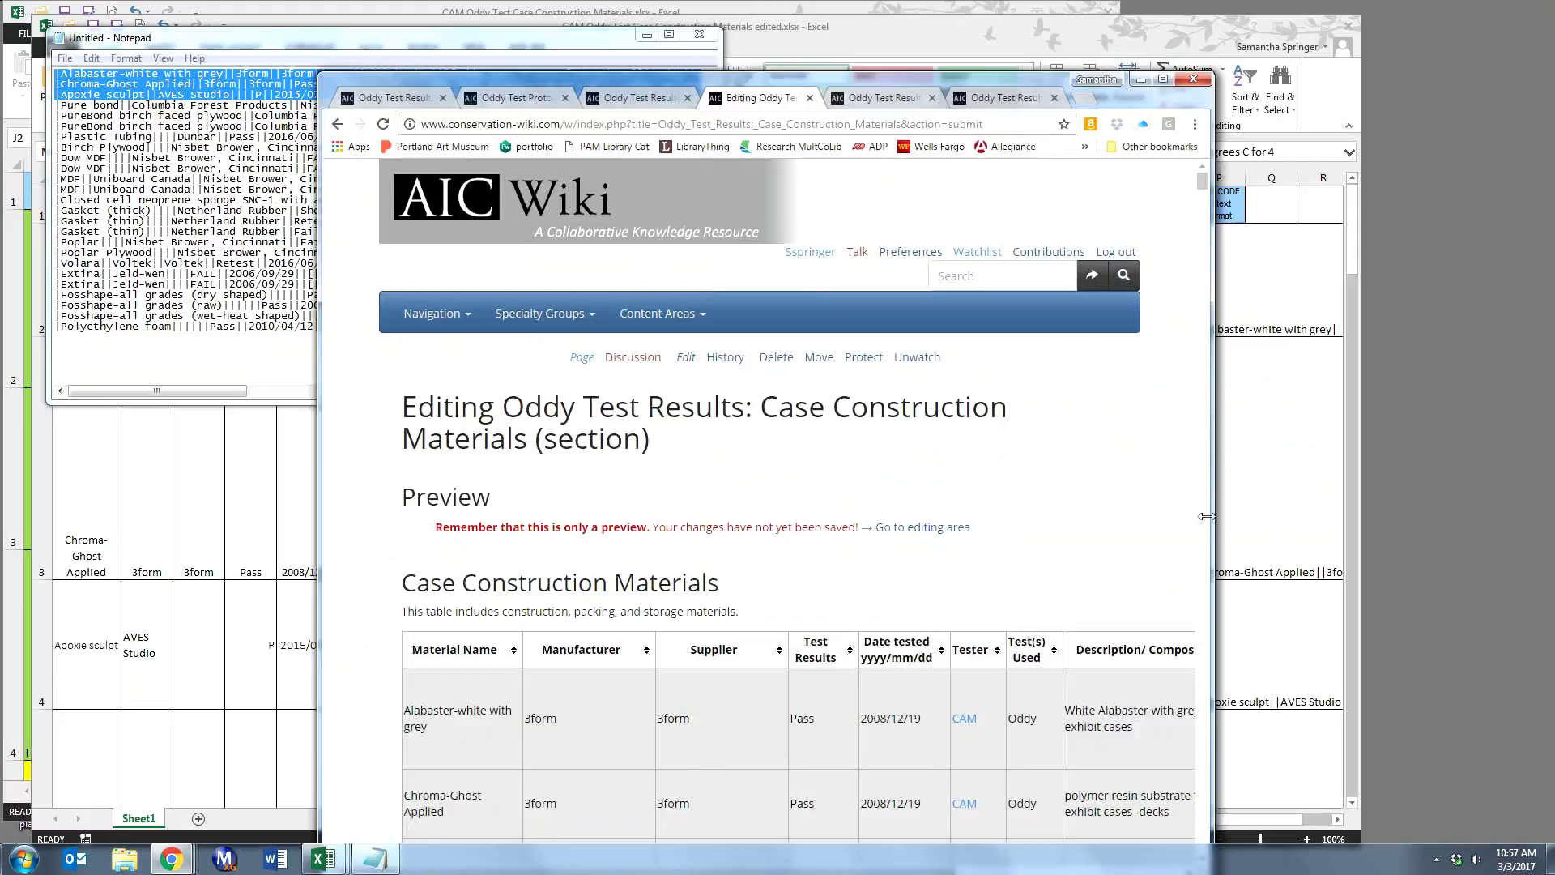
pyautogui.moveTo(1207, 516); pyautogui.dragTo(1526, 509)
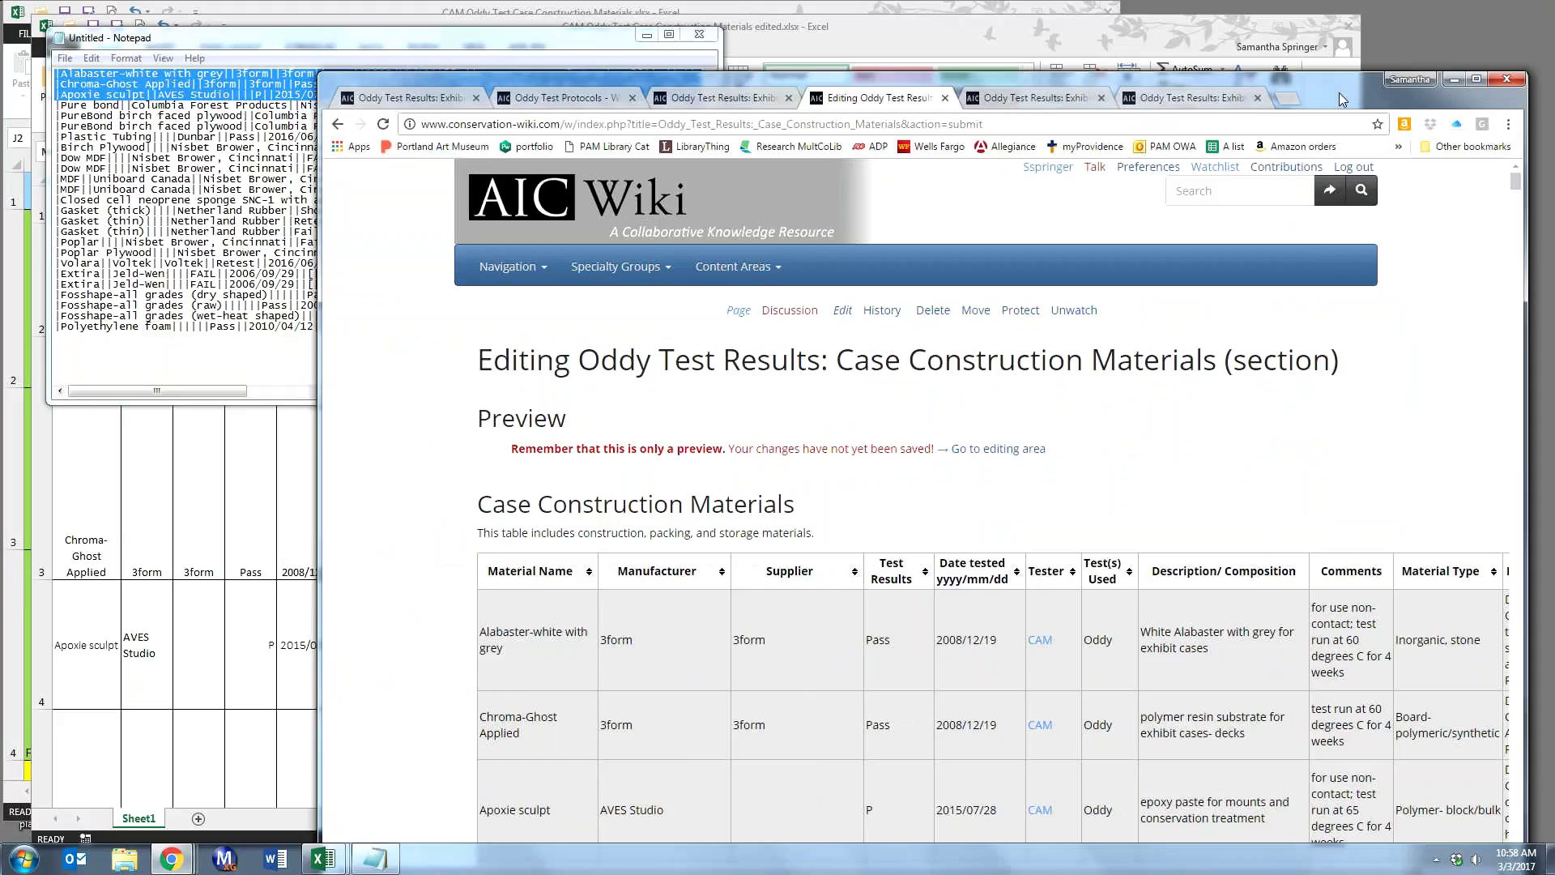
pyautogui.moveTo(1339, 93); pyautogui.dragTo(1044, 21)
pyautogui.moveTo(1226, 452); pyautogui.dragTo(1498, 446)
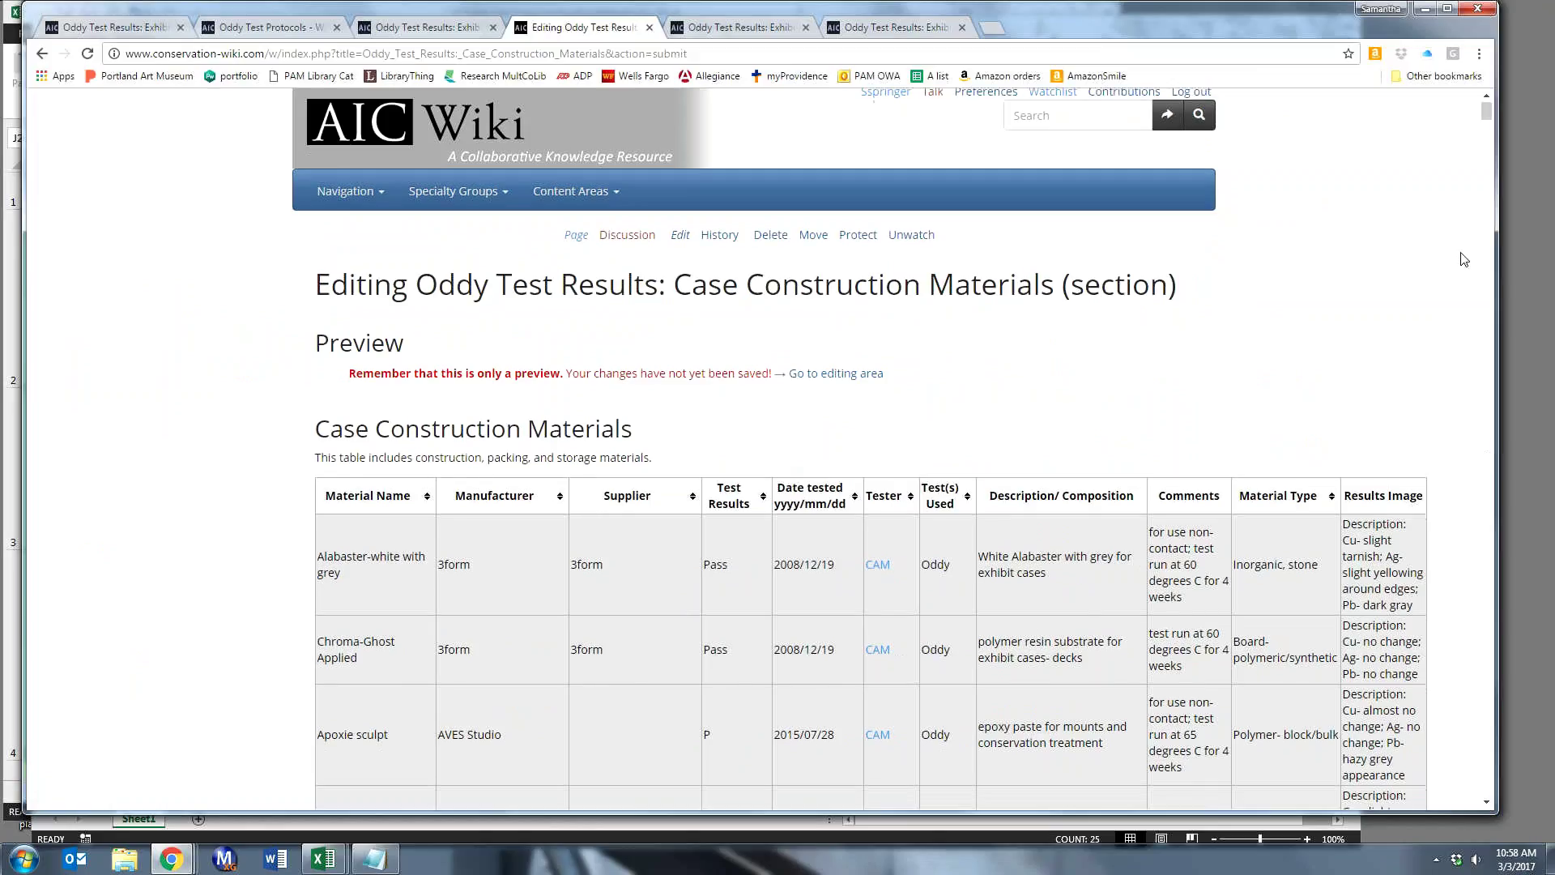
pyautogui.scroll(-4, 1465, 259)
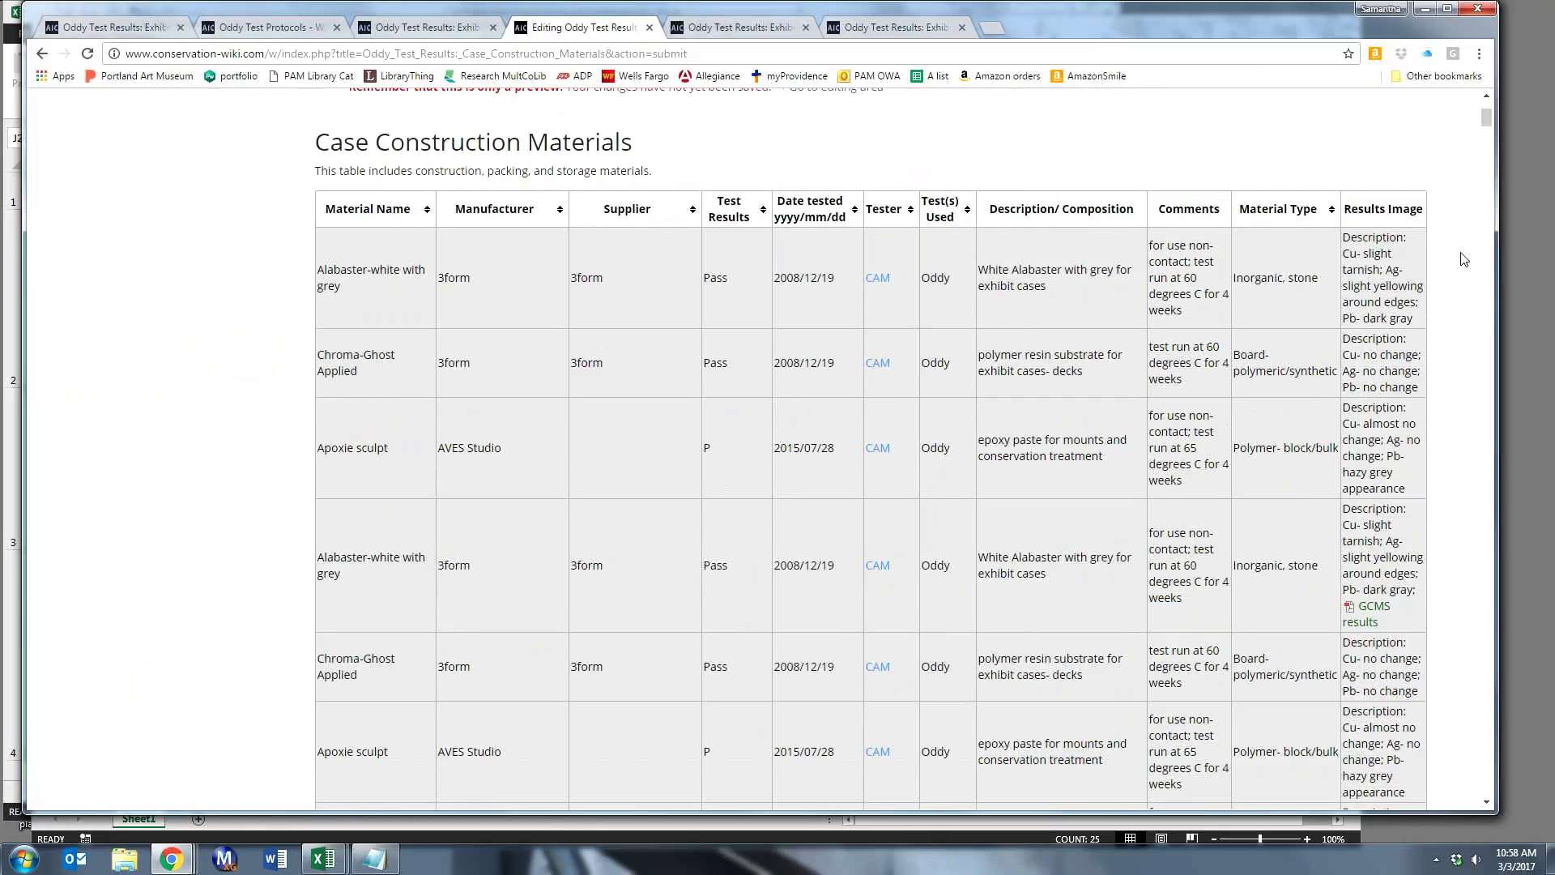
pyautogui.scroll(-1, 1465, 259)
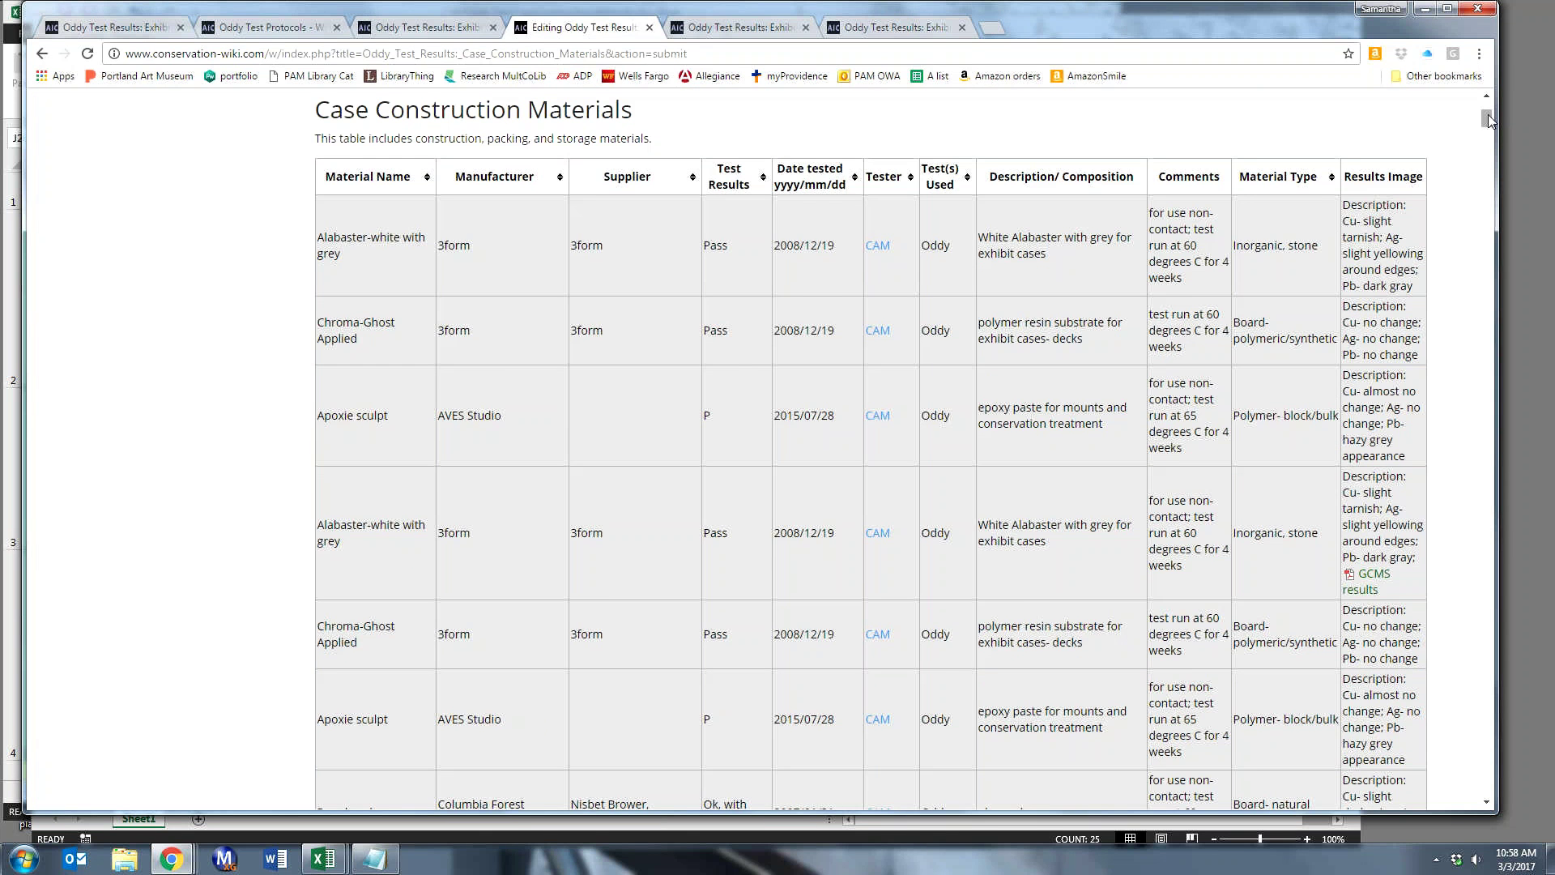
# - Enter the edit summary 'added 3 CAM results demo' and save the page
pyautogui.moveTo(1489, 120); pyautogui.dragTo(1517, 692)
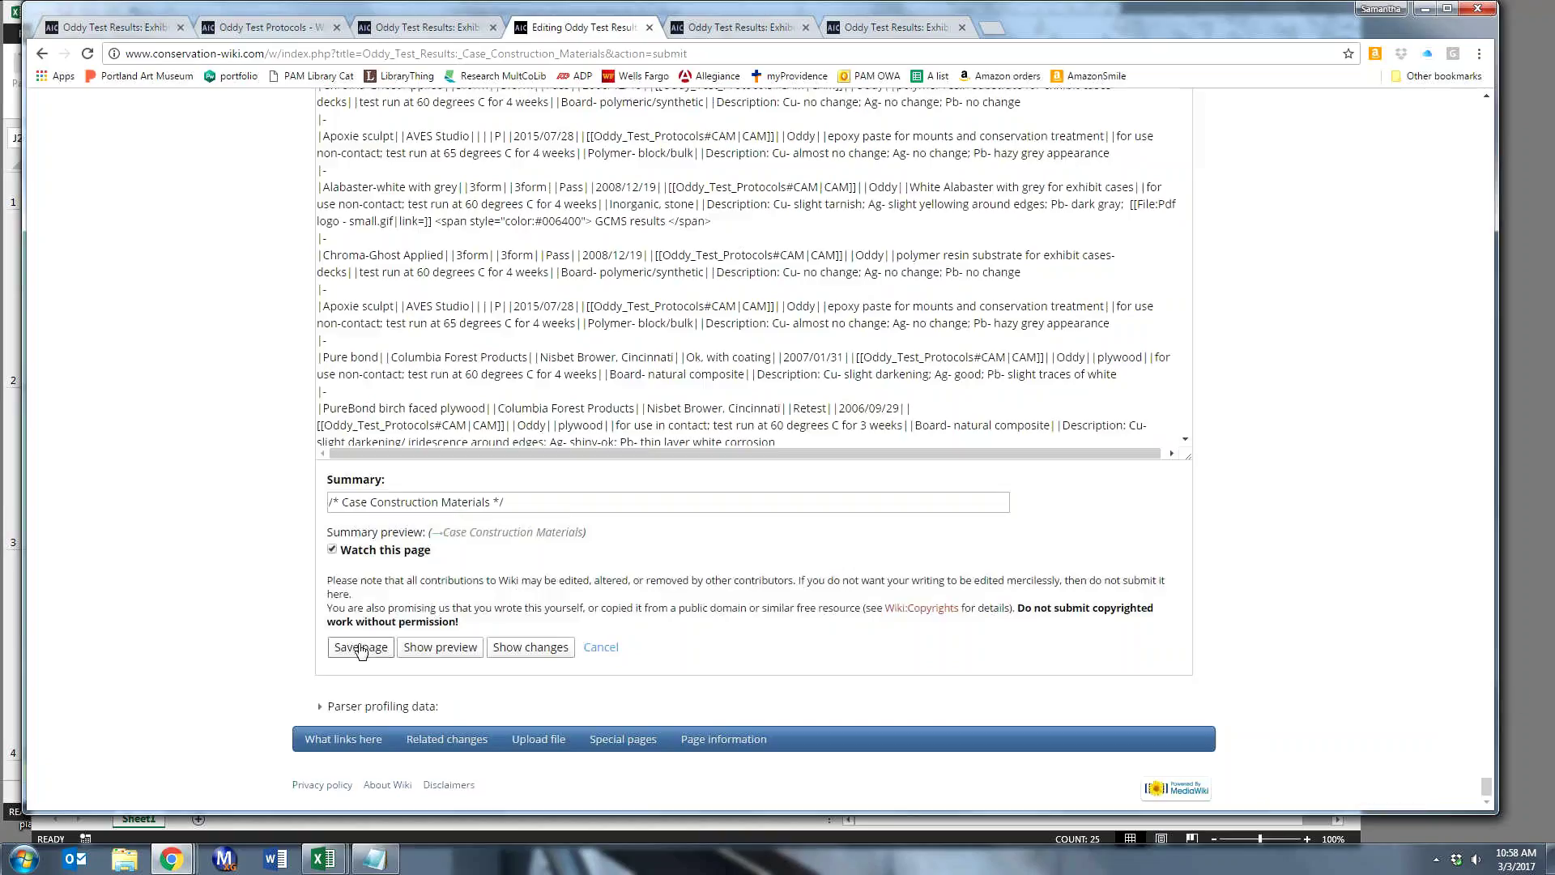
pyautogui.click(512, 503)
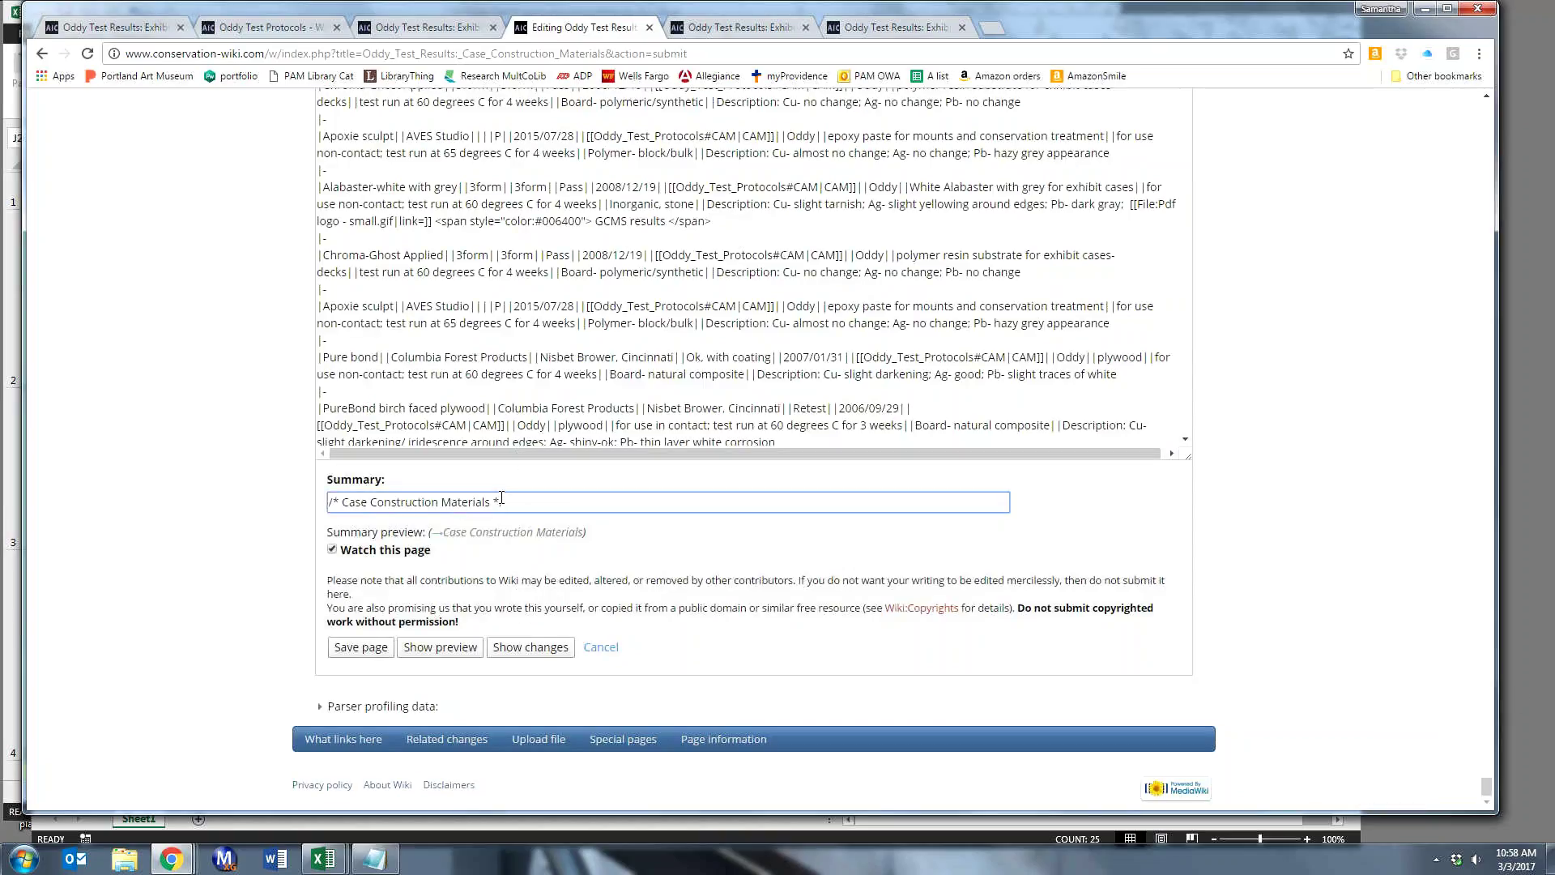
pyautogui.write('added 3 CAM results demo')
pyautogui.click(361, 648)
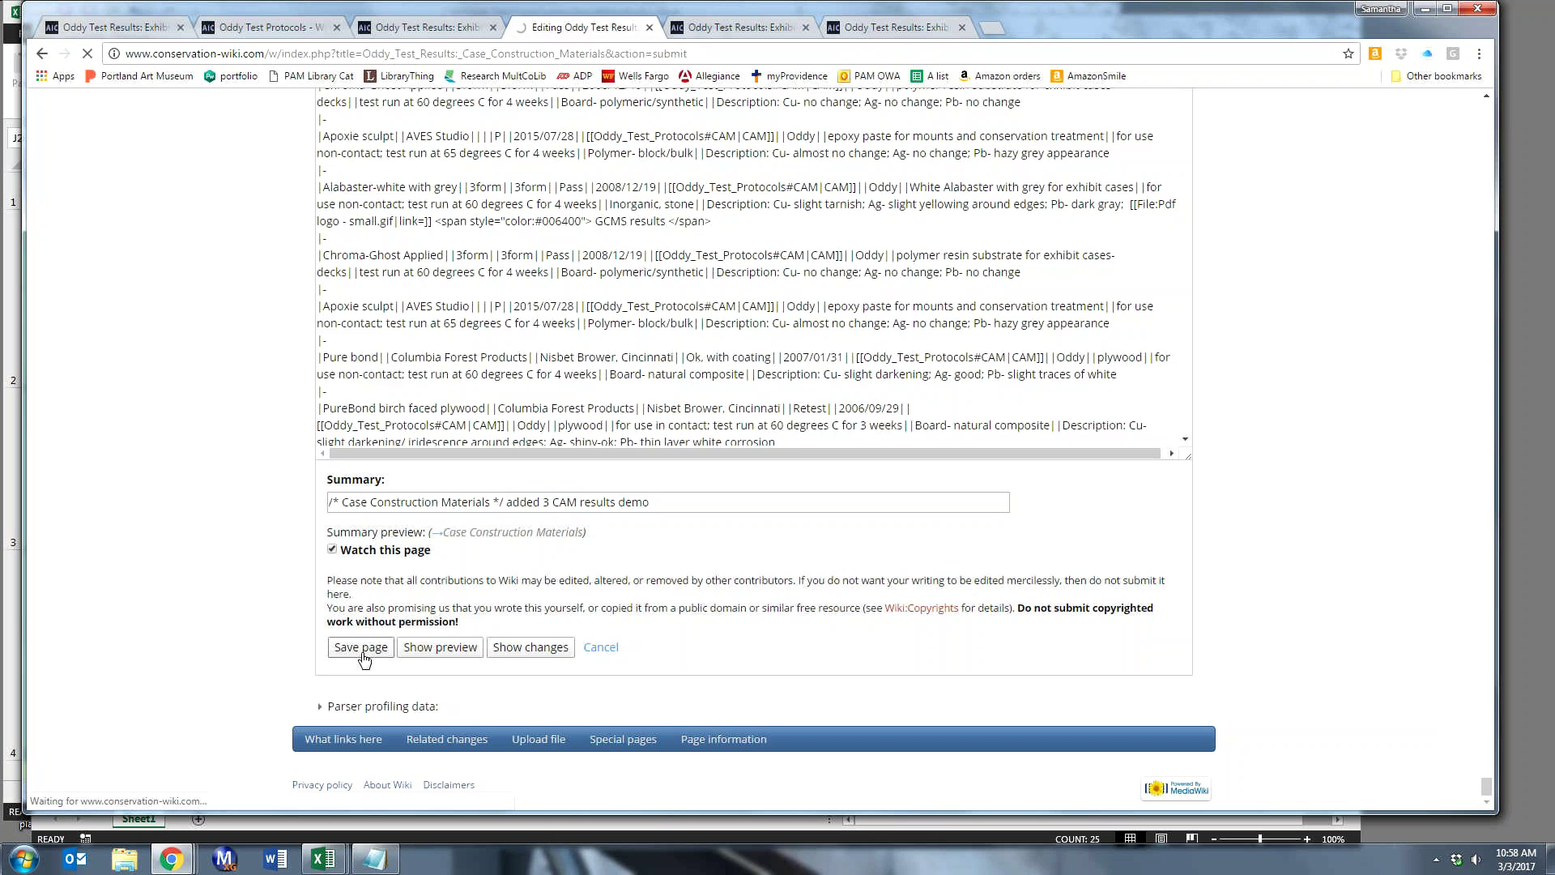